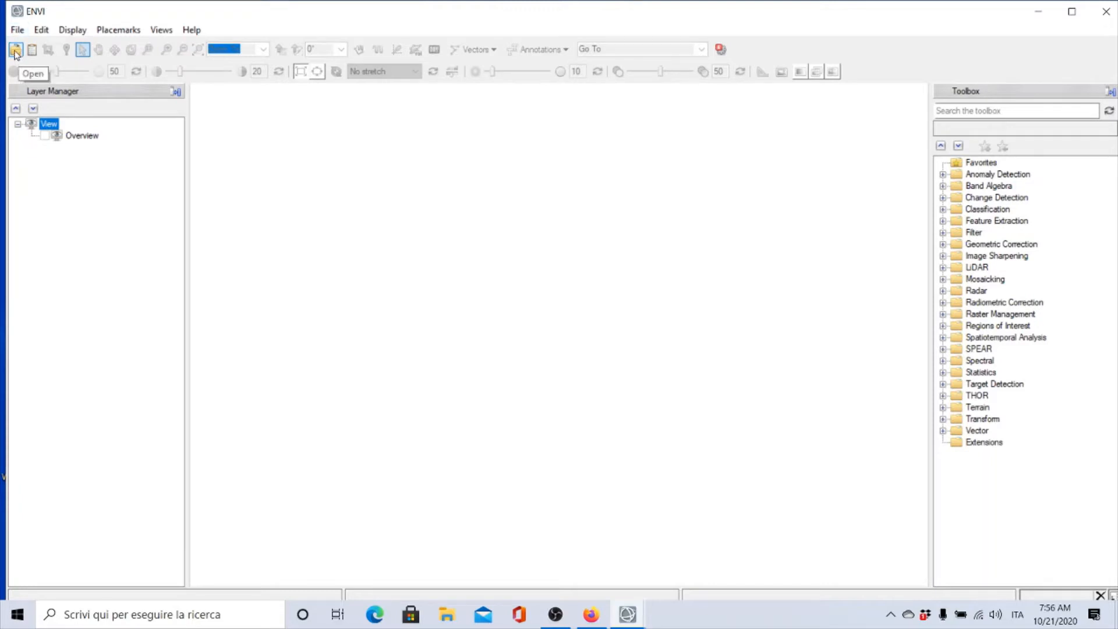
Start opening a file and browse to the DATA > Multitemporal anaysis > 2015 folder
left_click(15, 52)
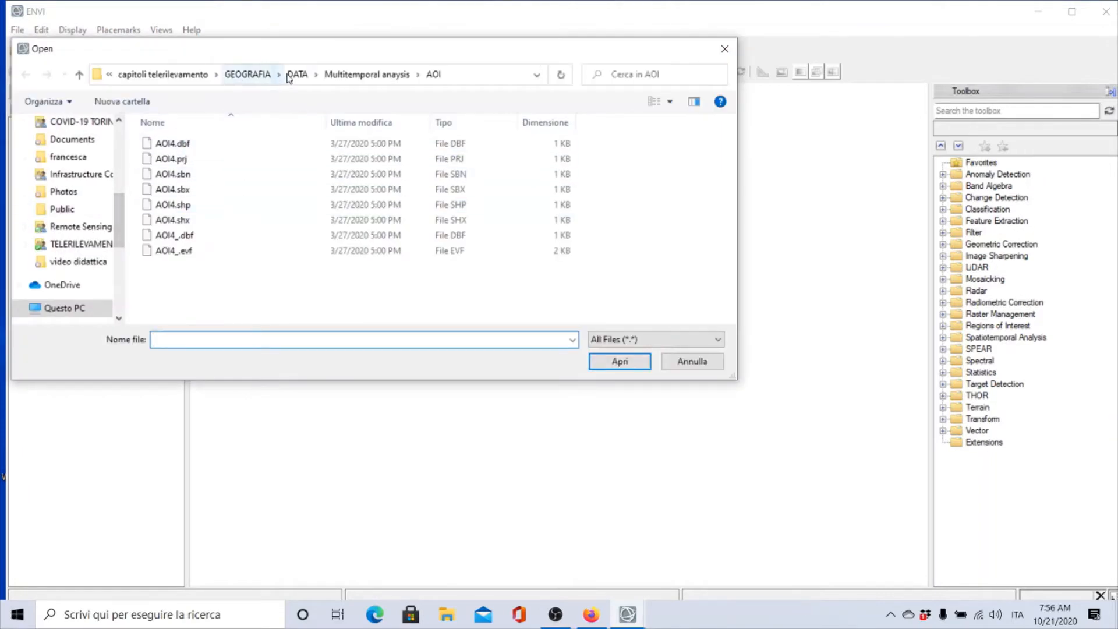
left_click(297, 74)
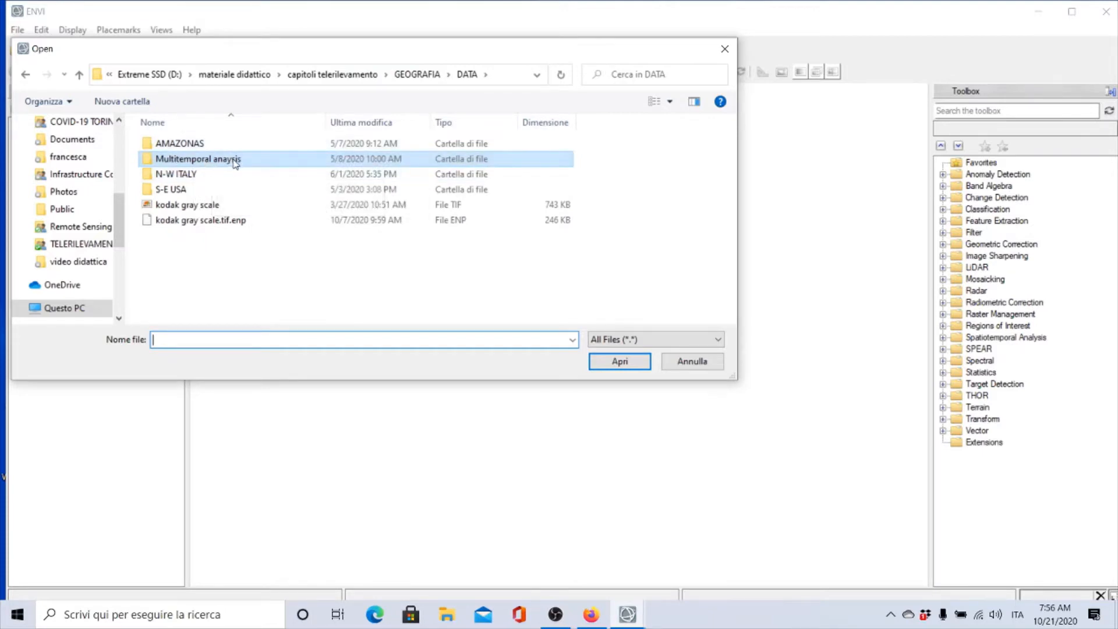
double_click(169, 164)
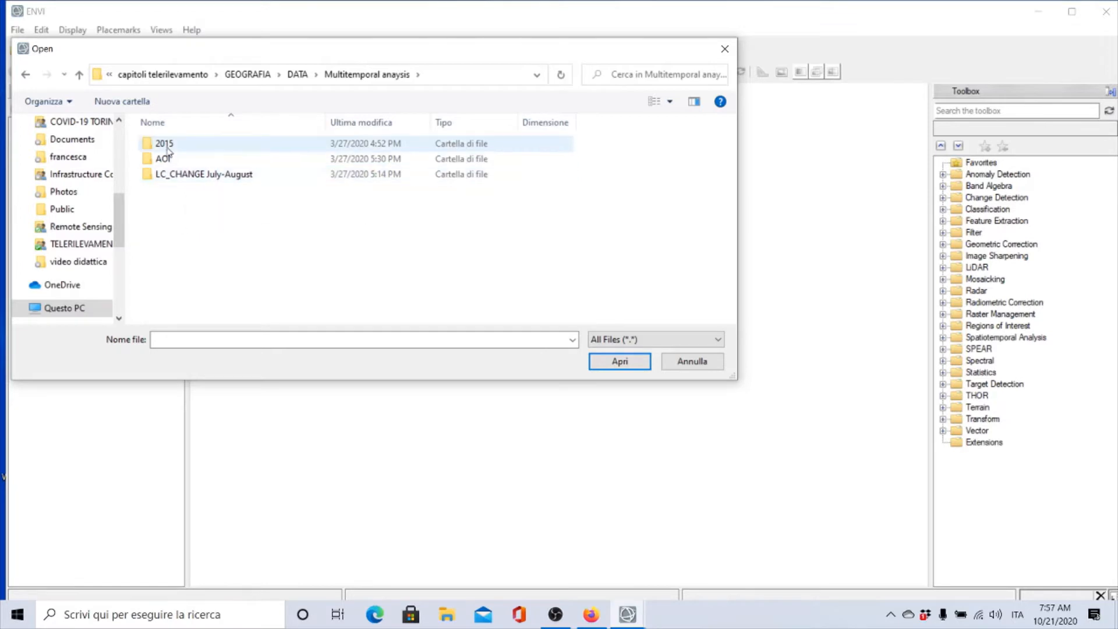
mouse_move(167, 149)
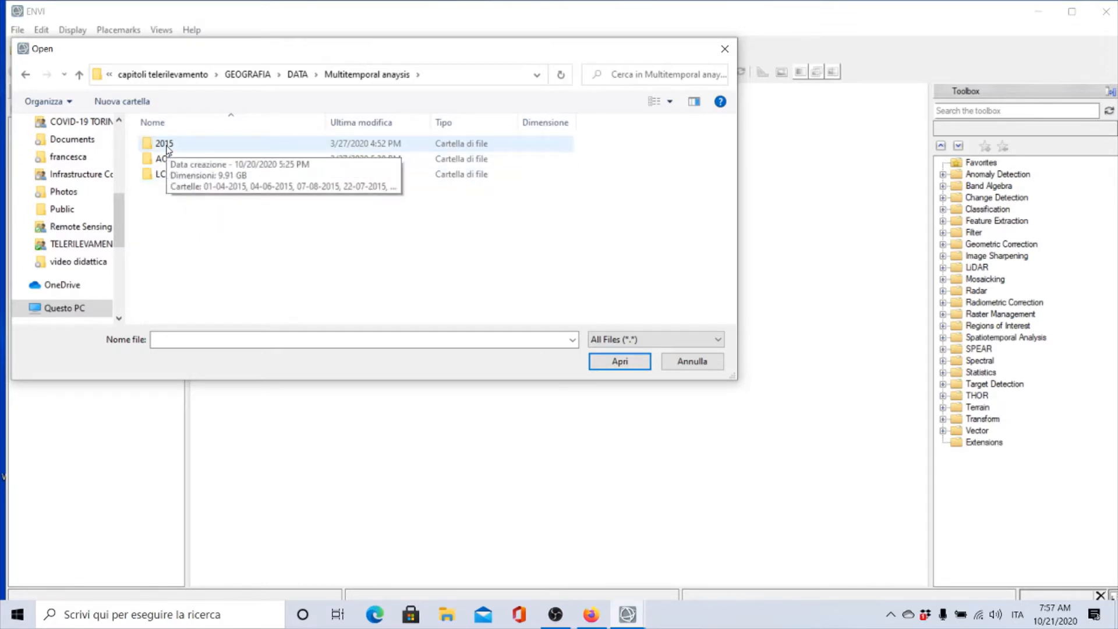
double_click(168, 149)
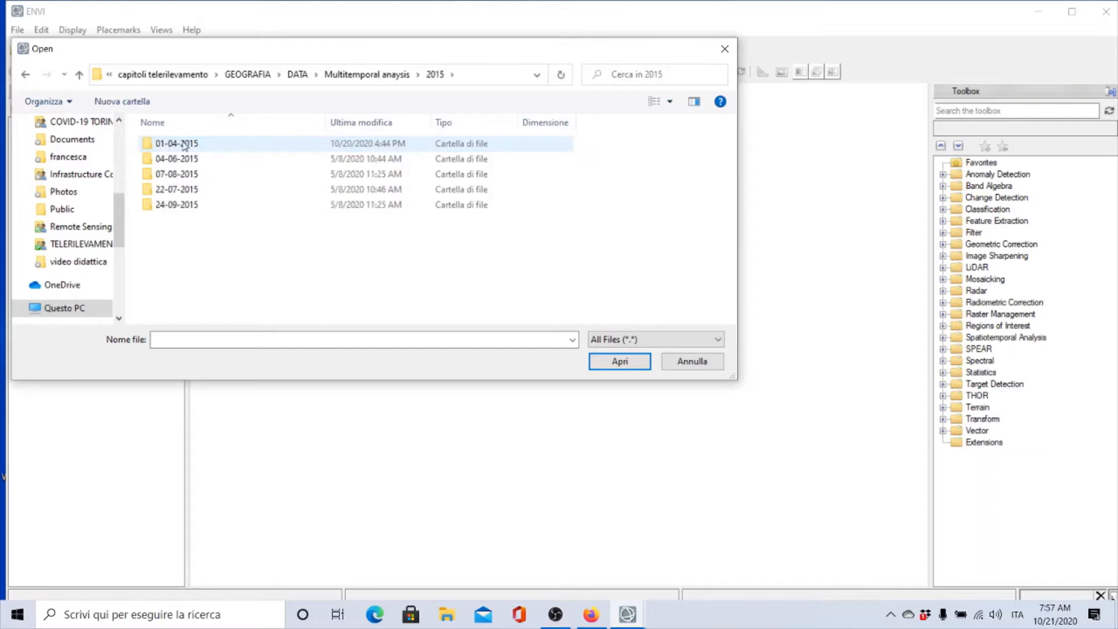
Open the image LC8_01-04-2015_sr_ls from the 01-04-2015 folder
mouse_move(191, 150)
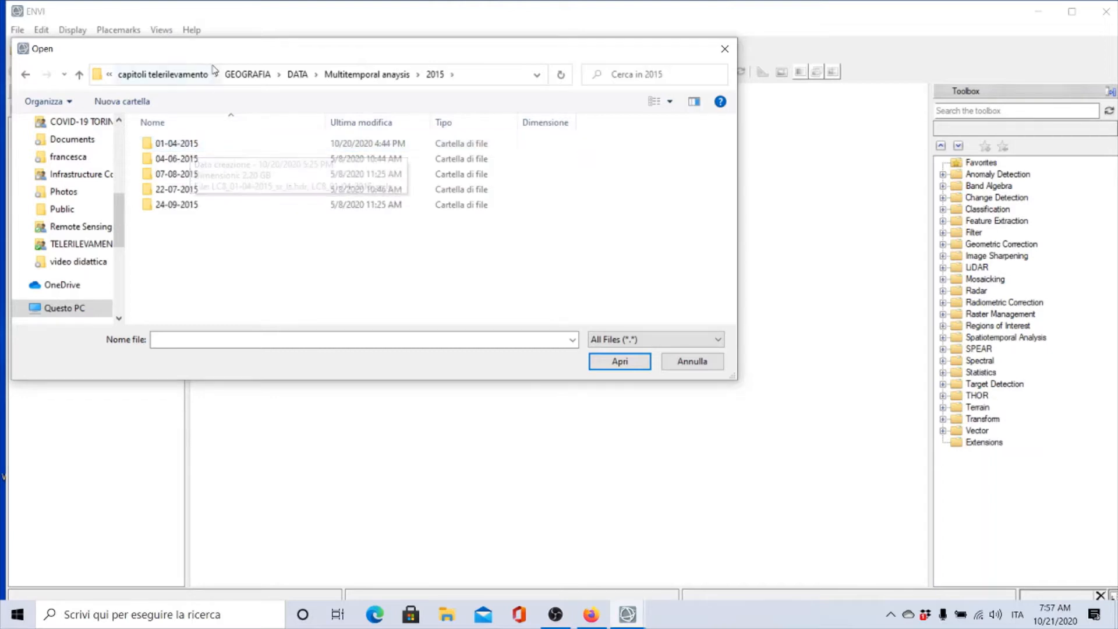
left_click_drag(214, 55, 328, 62)
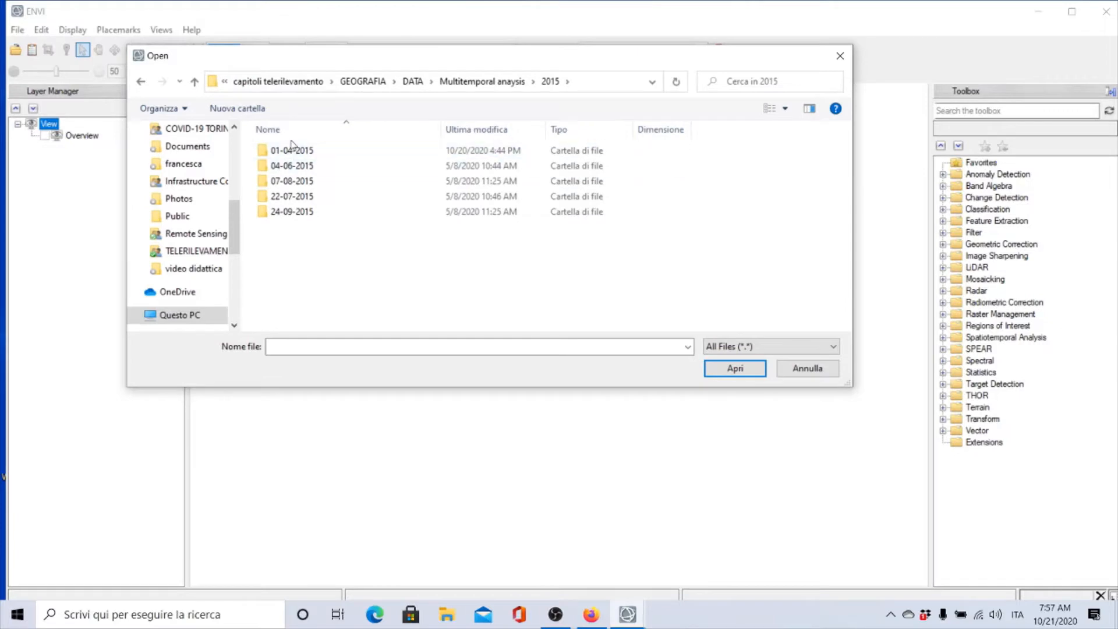
mouse_move(291, 198)
mouse_move(285, 158)
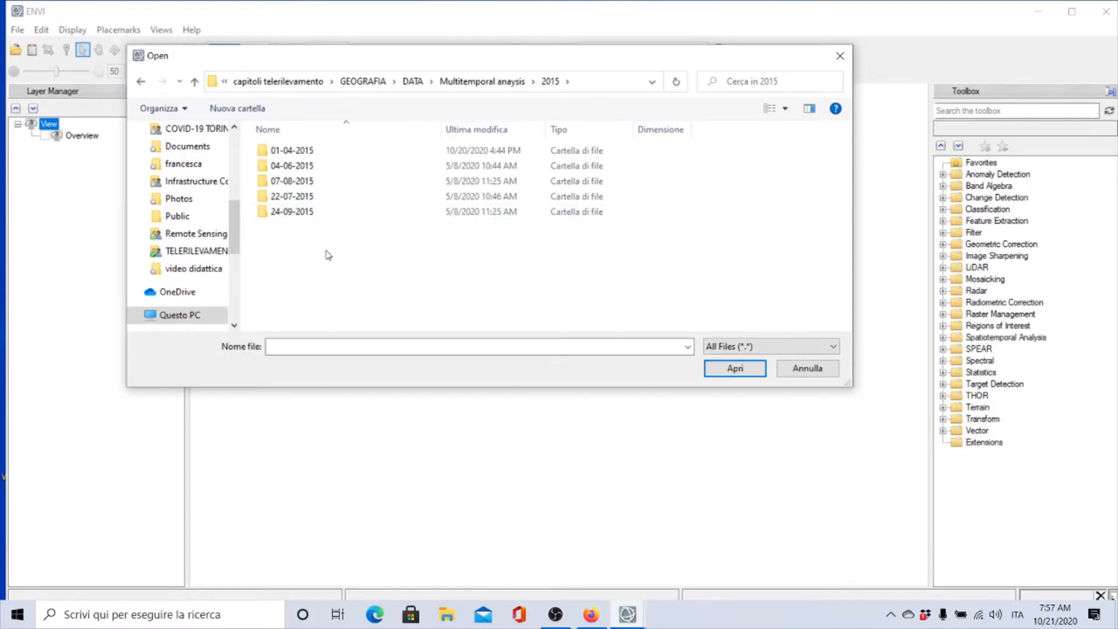
double_click(286, 151)
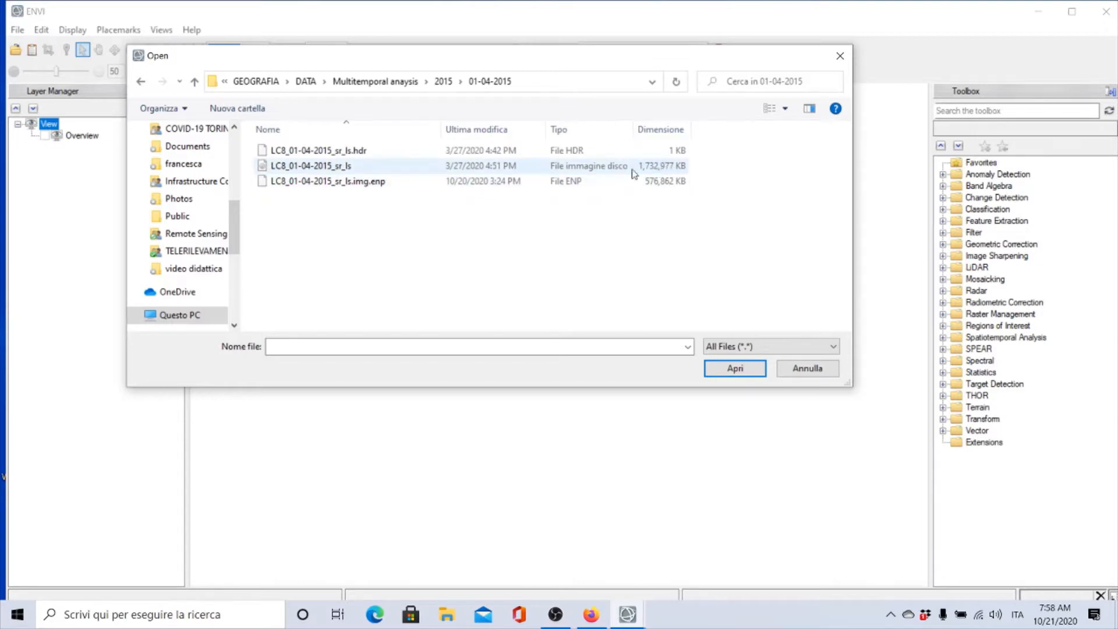
left_click(356, 170)
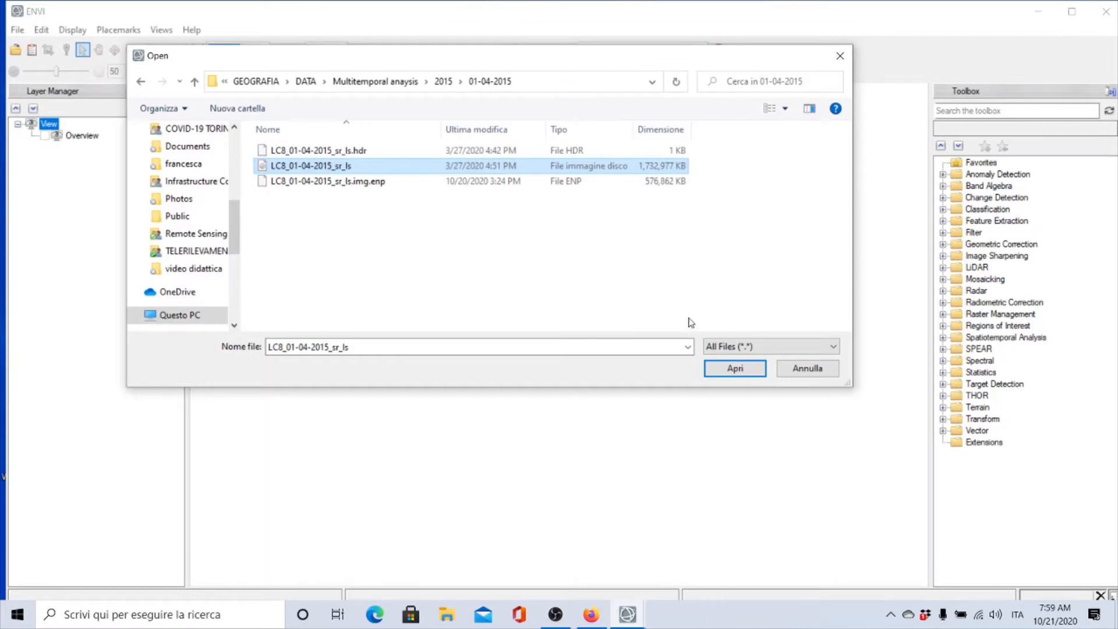
left_click(722, 368)
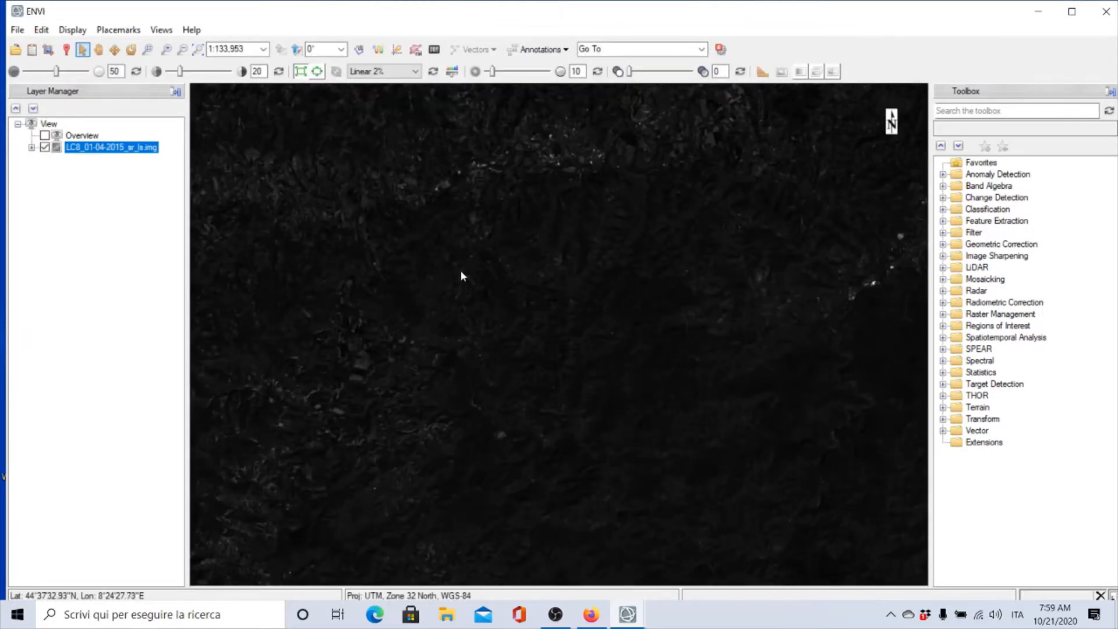
Zoom out and pan to view the whole extent of the loaded image
scroll(460, 271, "down", 3)
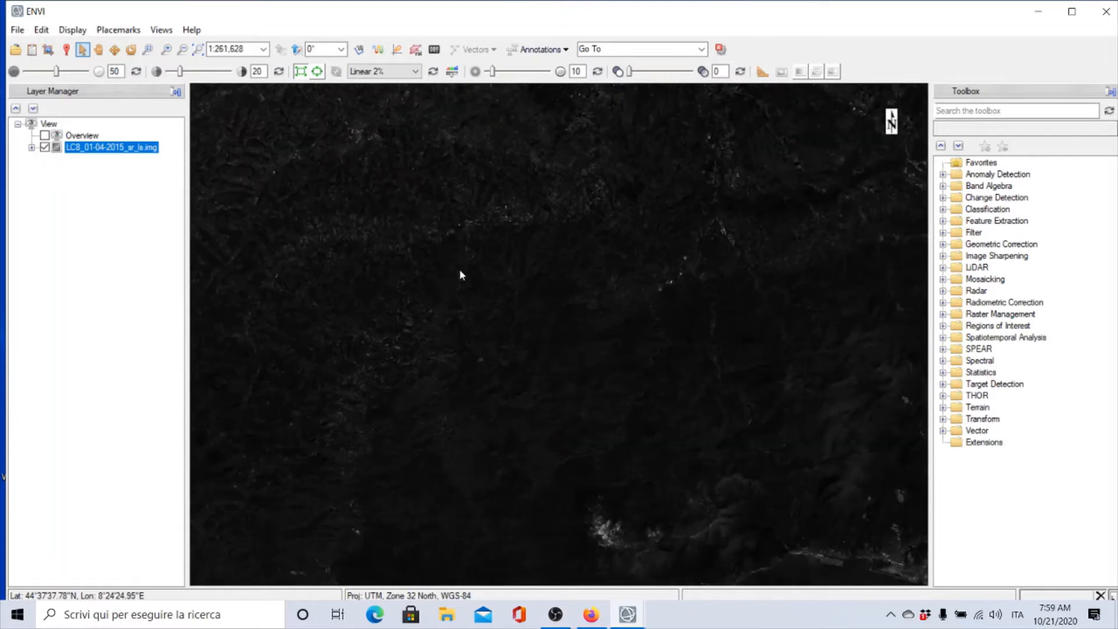
scroll(460, 275, "down", 3)
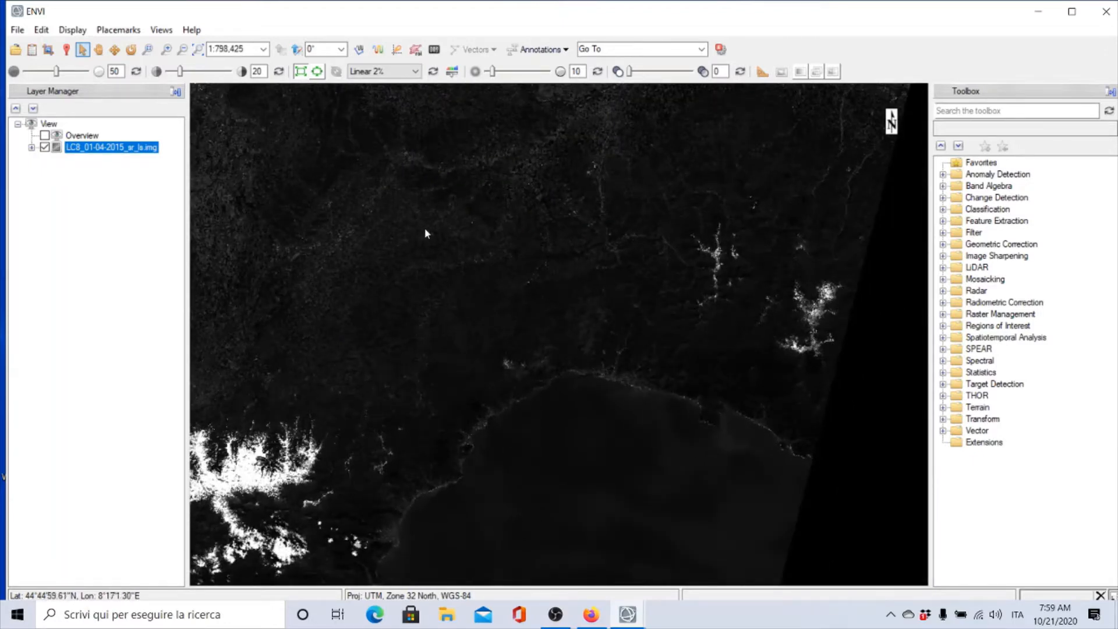
scroll(431, 239, "down", 2)
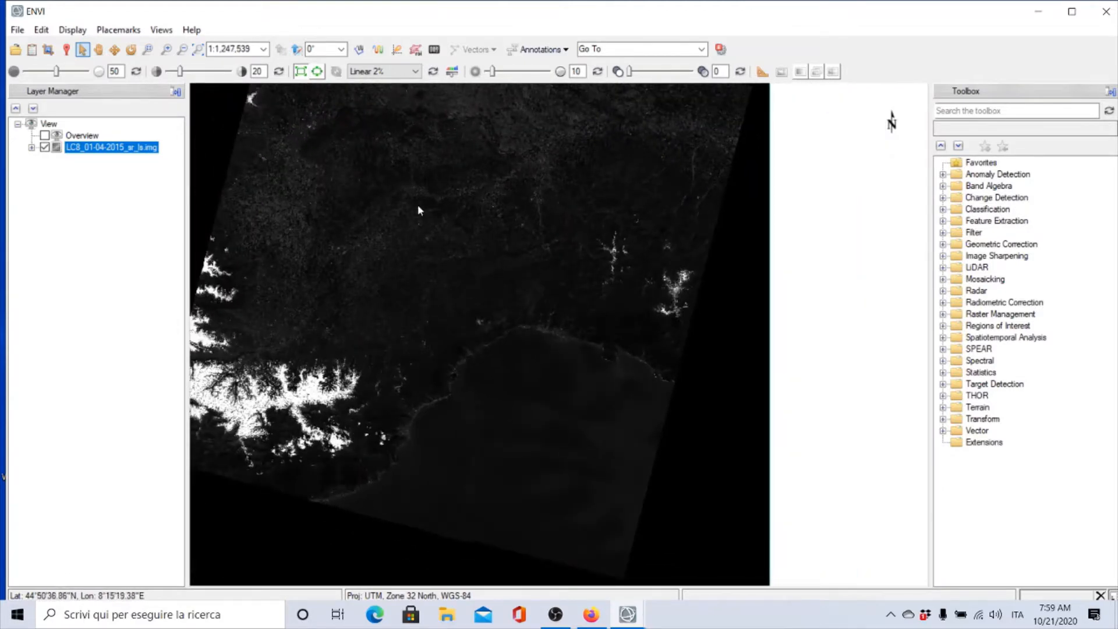
left_click(98, 50)
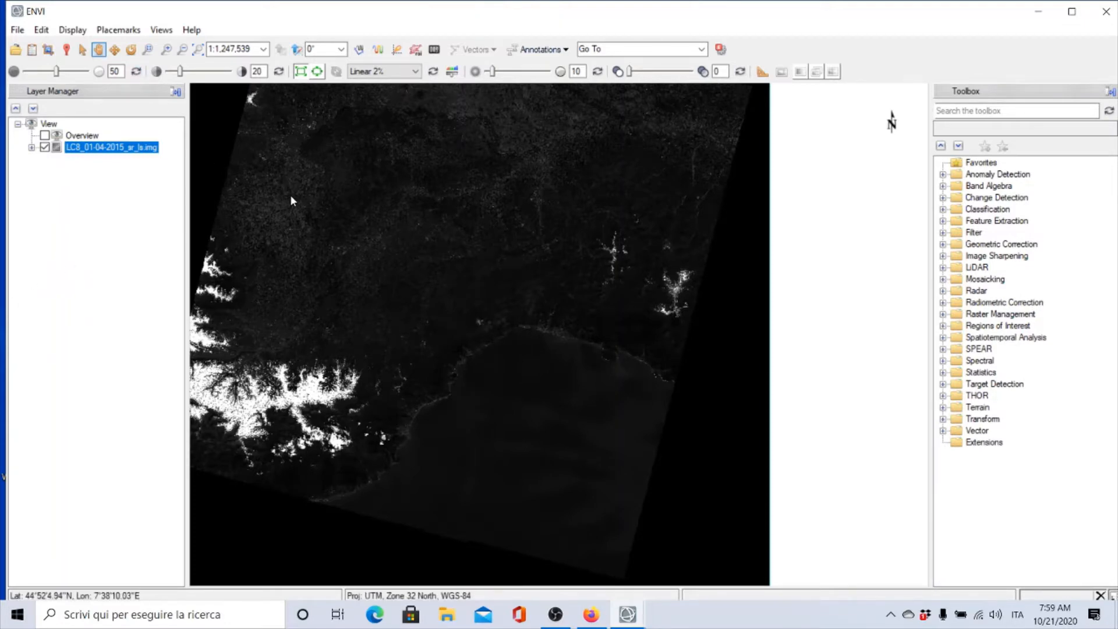
scroll(291, 194, "up", 2)
scroll(292, 194, "down", 3)
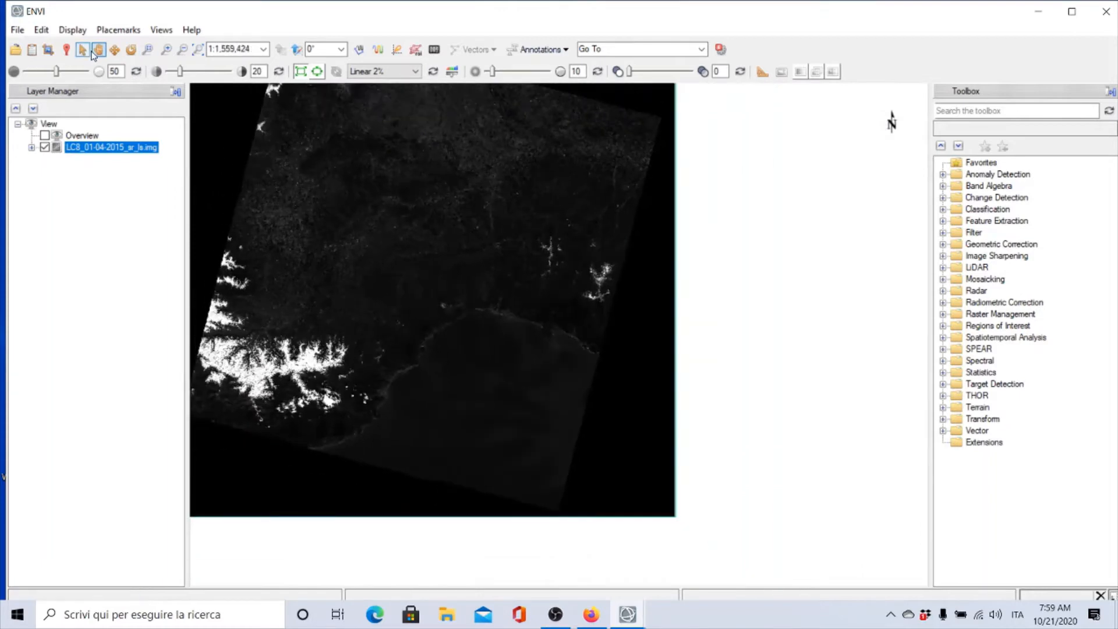
left_click_drag(310, 201, 396, 269)
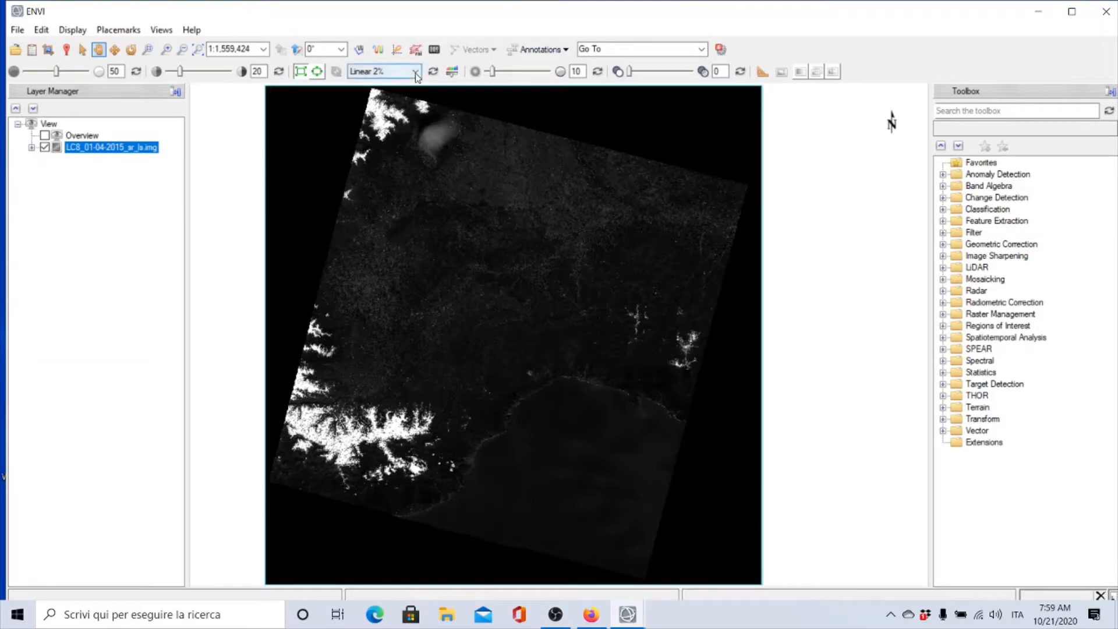
Load a true-colour RGB composite using Band 4, Band 3 and Band 2 of the image
left_click(31, 147)
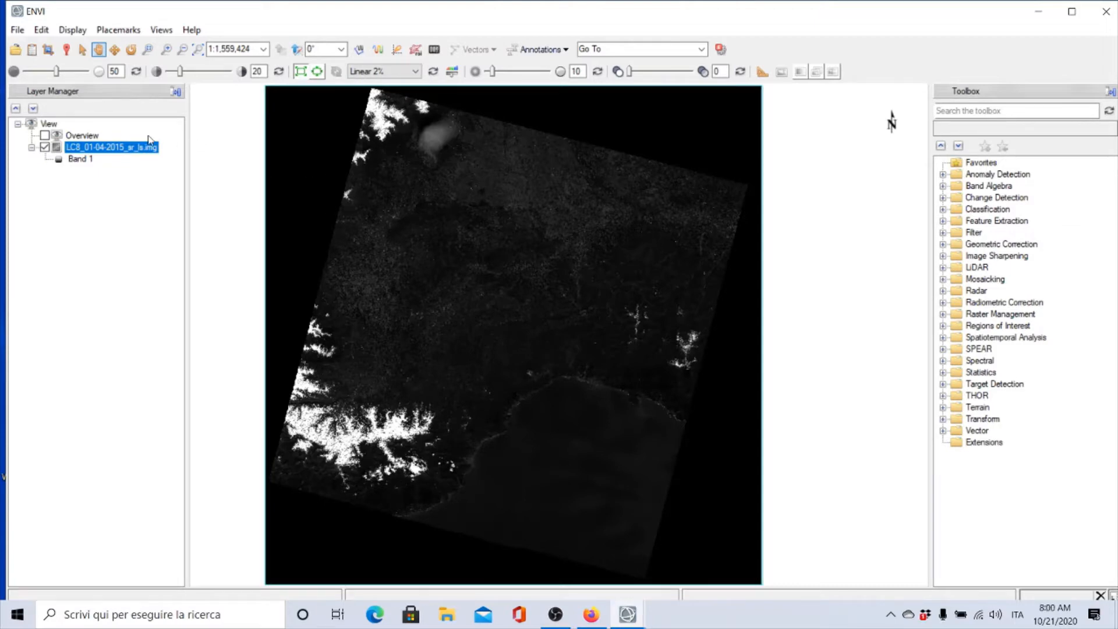
left_click(33, 50)
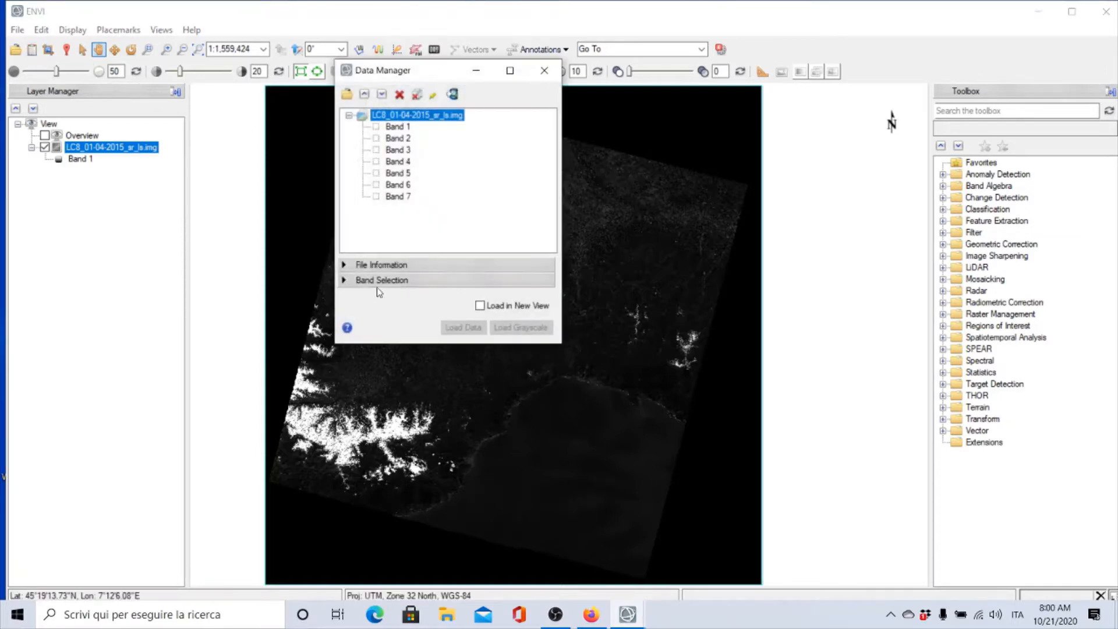
left_click(343, 280)
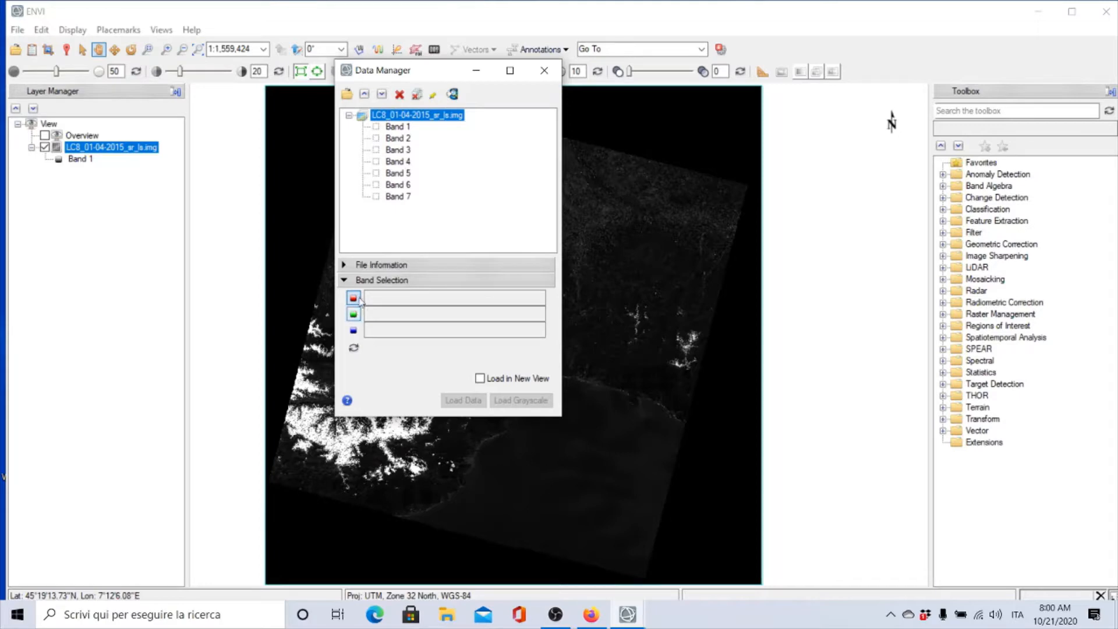
left_click(399, 161)
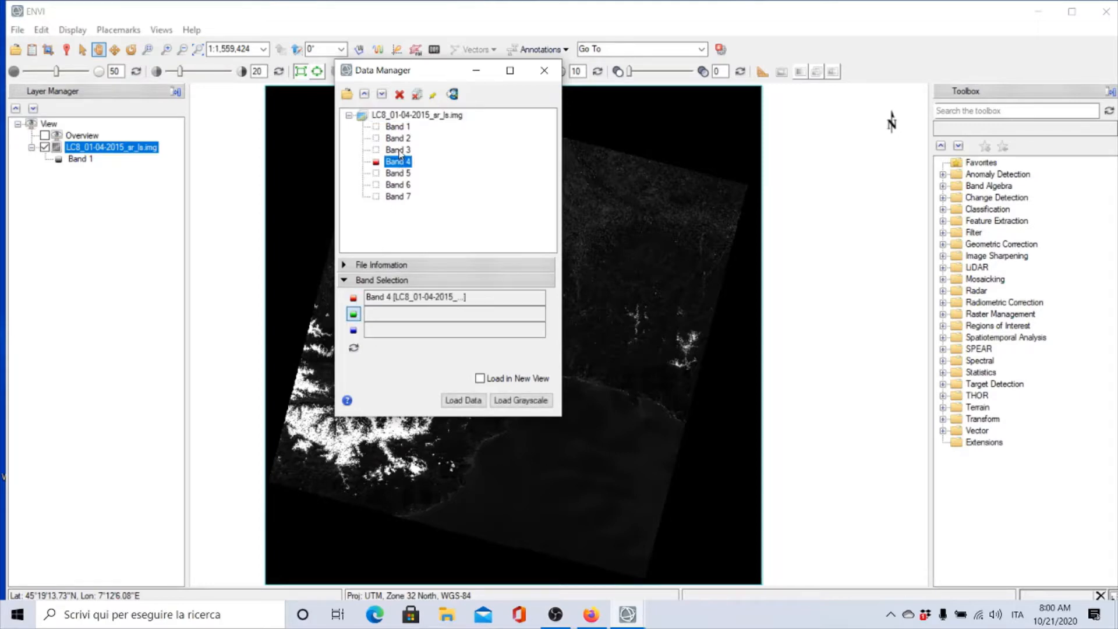
left_click(398, 150)
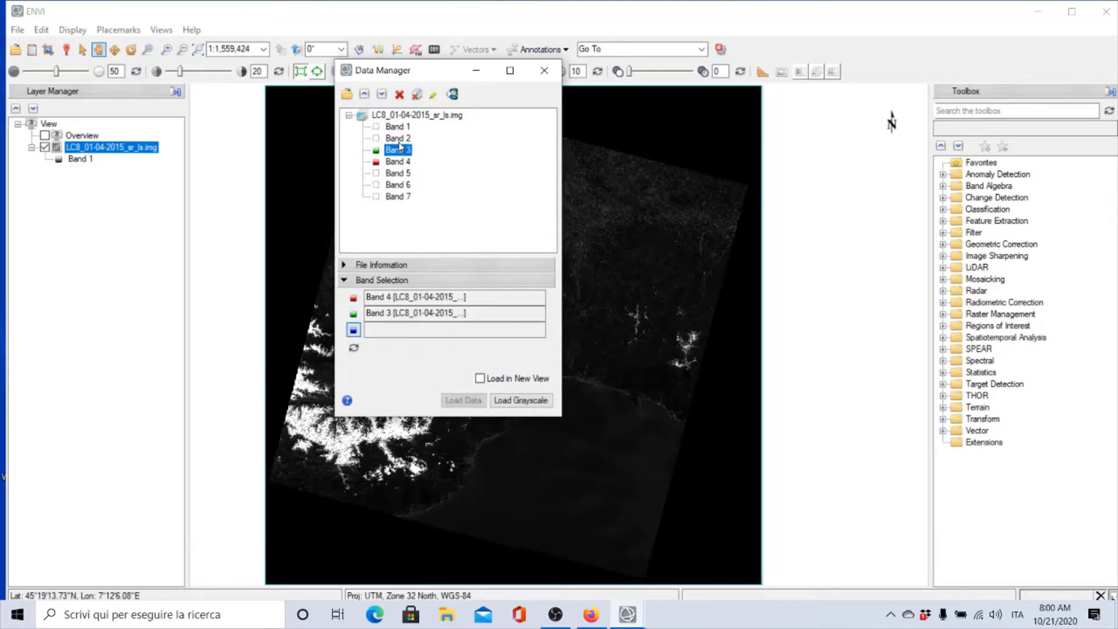
left_click(398, 139)
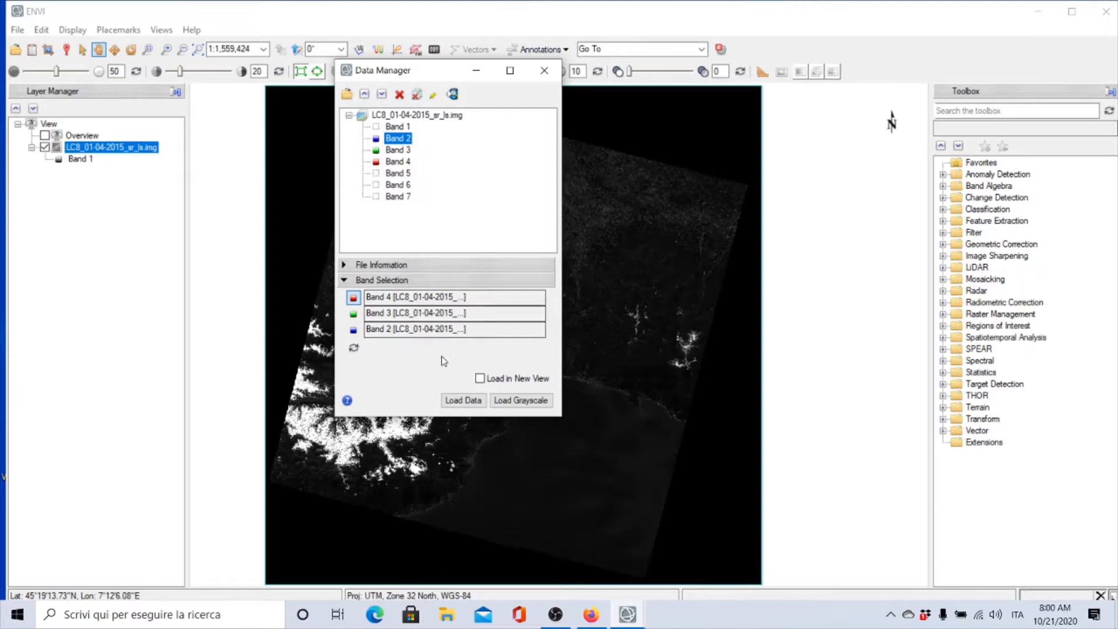
left_click(463, 401)
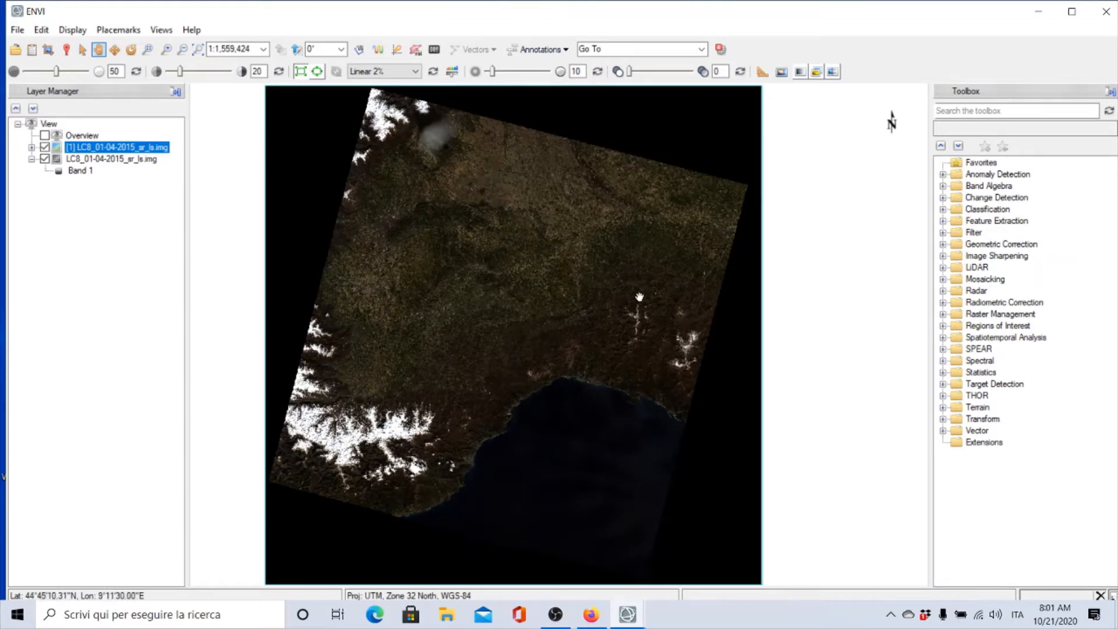
Zoom and pan across the true-colour composite to examine the coastline and the urban area
scroll(603, 358, "up", 2)
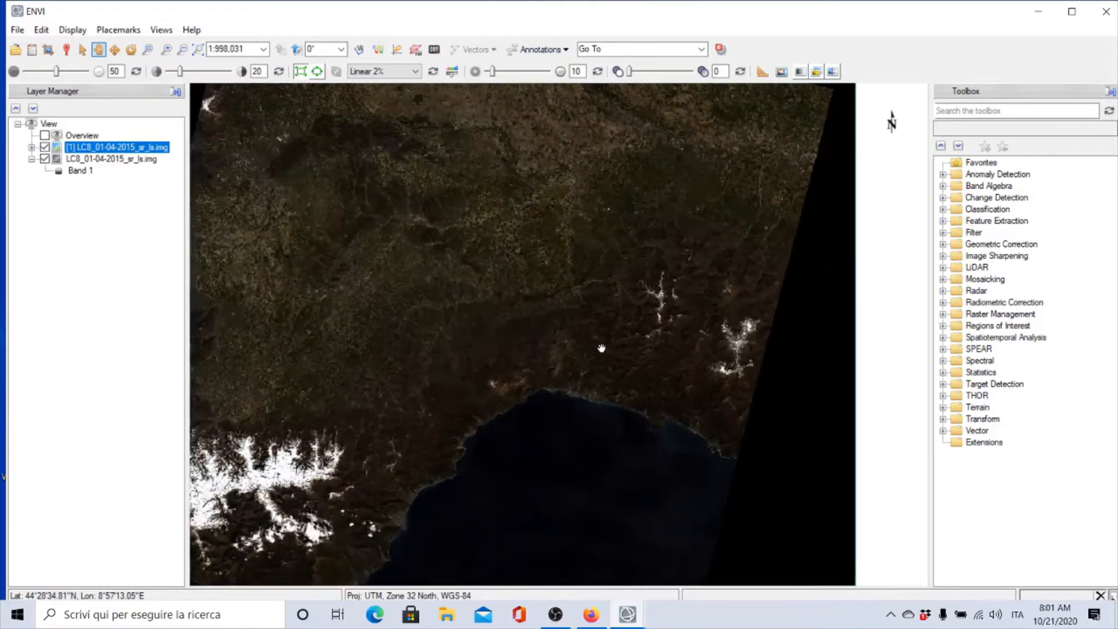
scroll(603, 344, "up", 5)
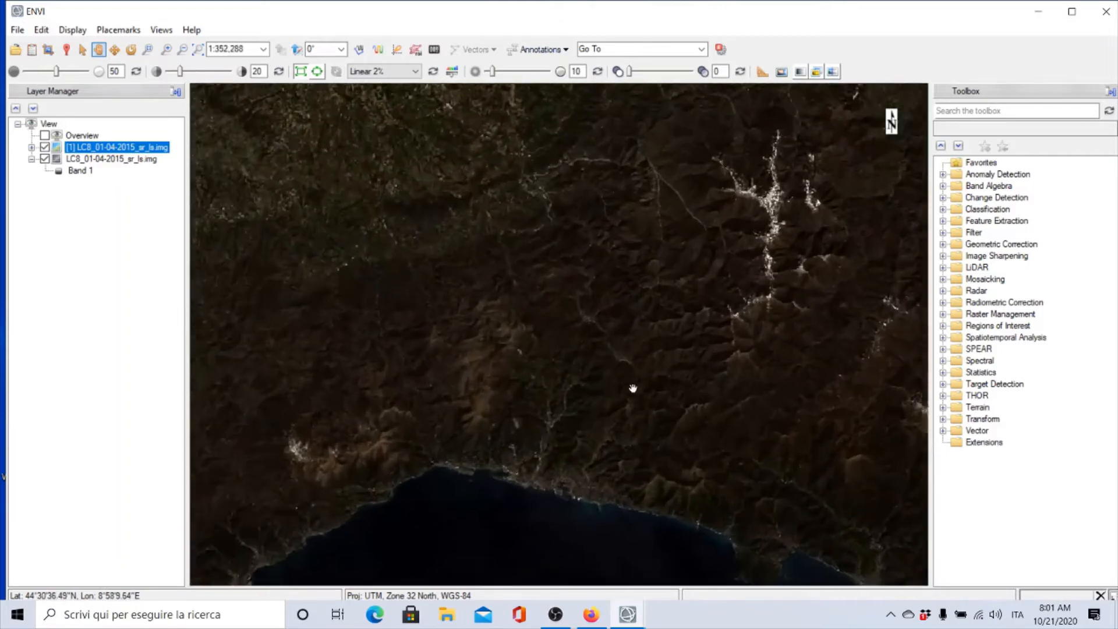
scroll(531, 497, "up", 4)
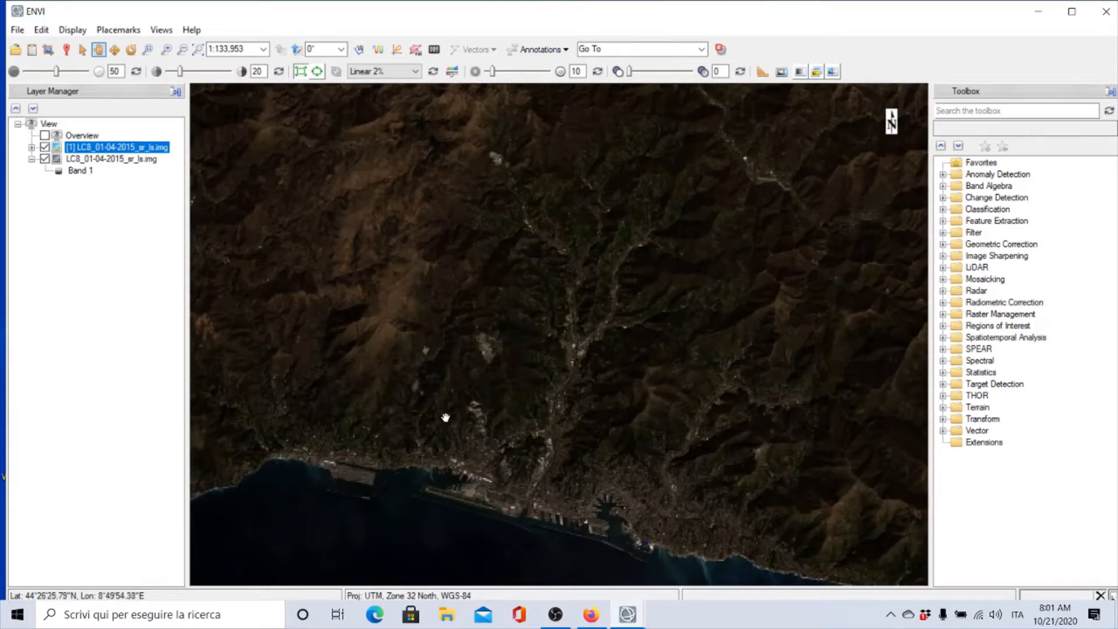
scroll(449, 417, "down", 7)
scroll(450, 418, "down", 3)
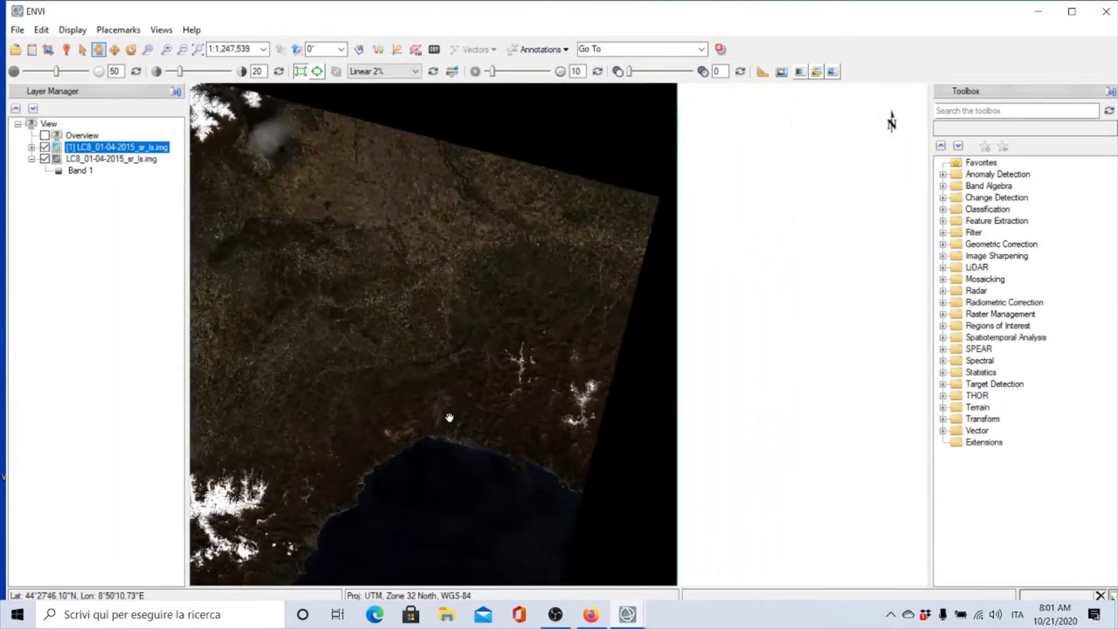
left_click_drag(232, 250, 420, 334)
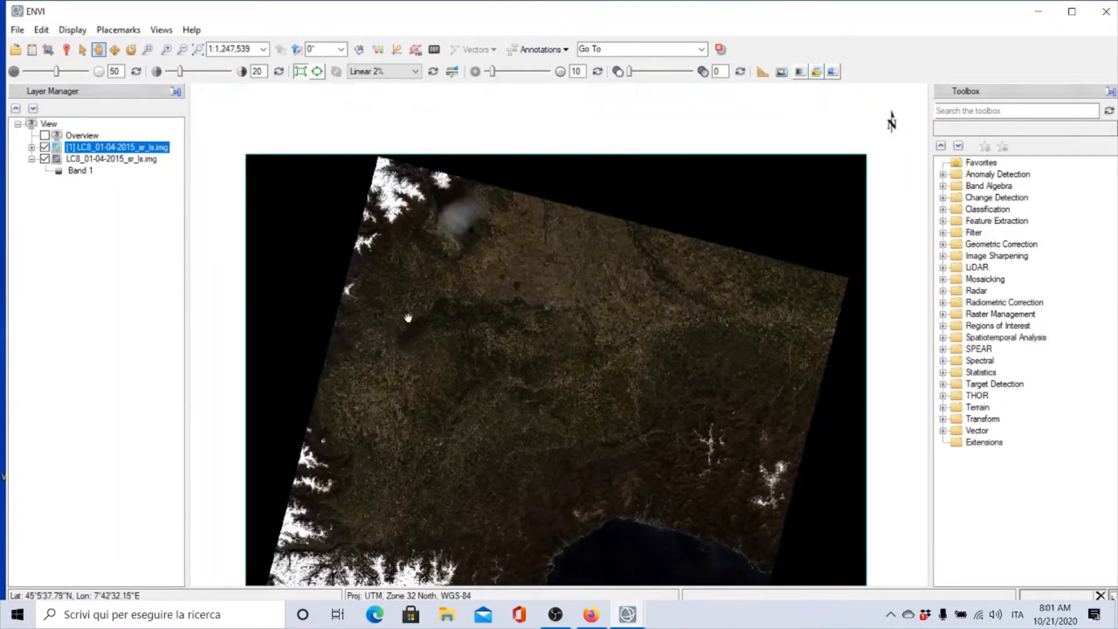
scroll(408, 318, "up", 8)
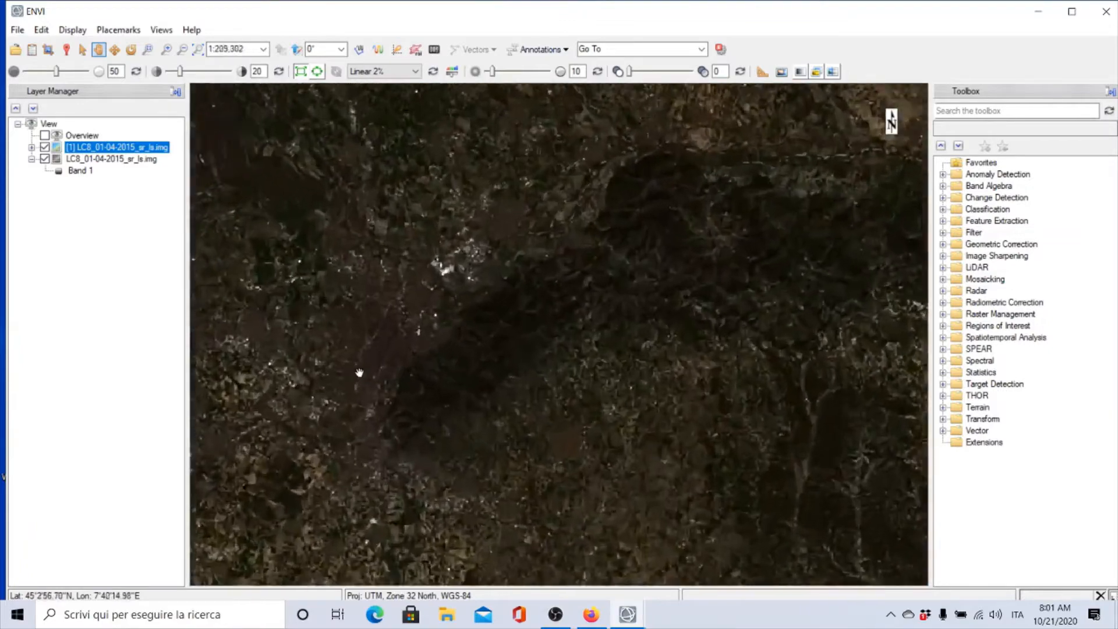
scroll(359, 373, "up", 3)
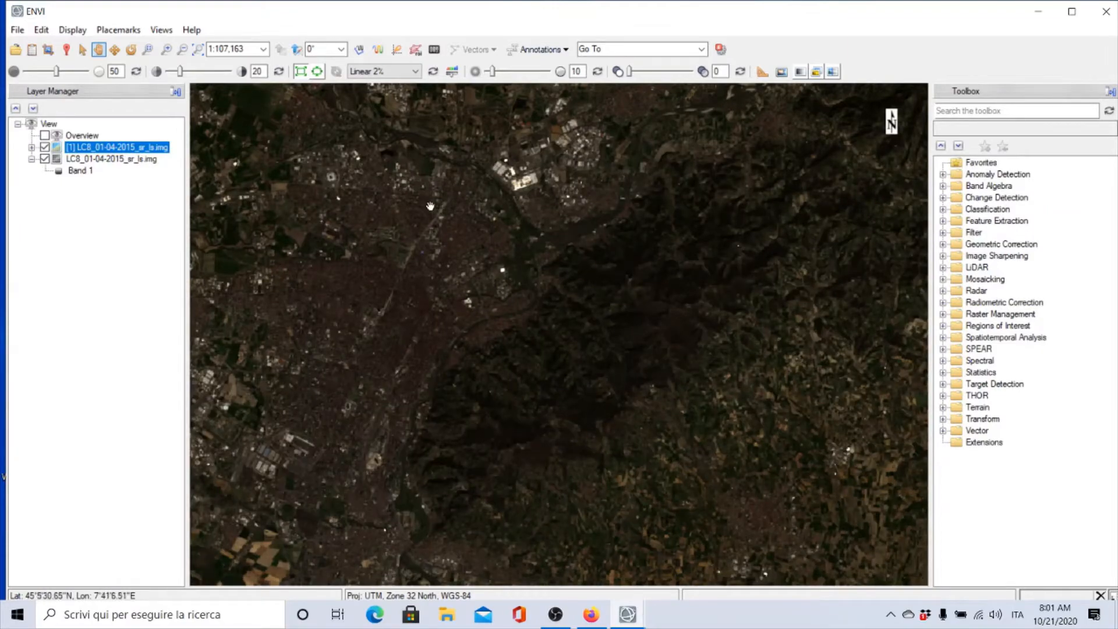
scroll(451, 316, "down", 3)
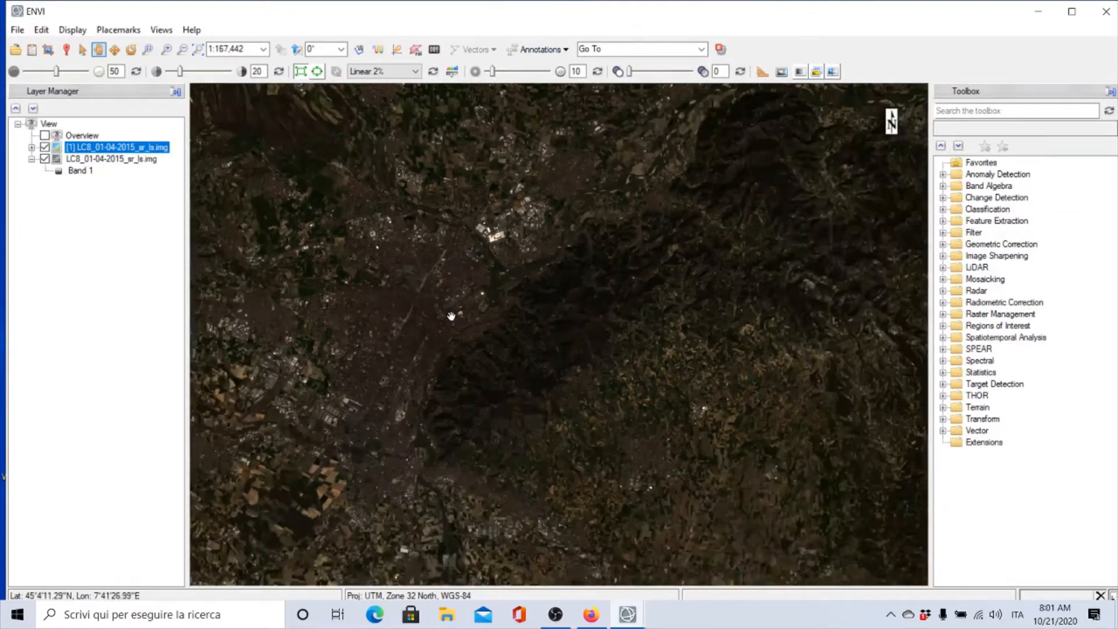
scroll(451, 316, "down", 2)
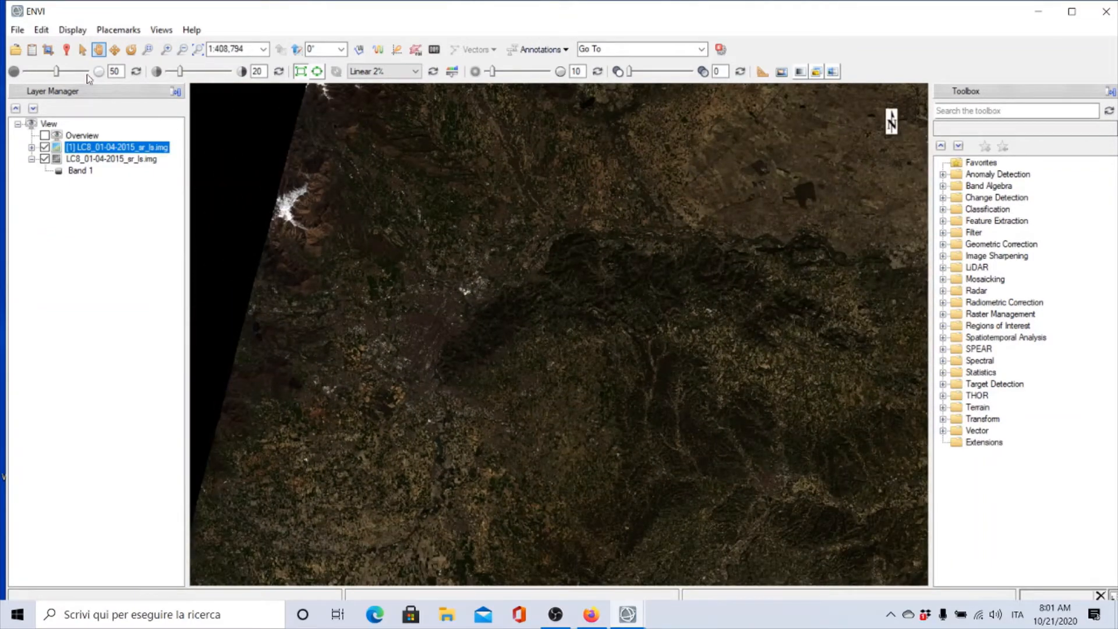
Load a false-colour RGB composite using Band 5, Band 4 and Band 3 of the image
left_click(32, 49)
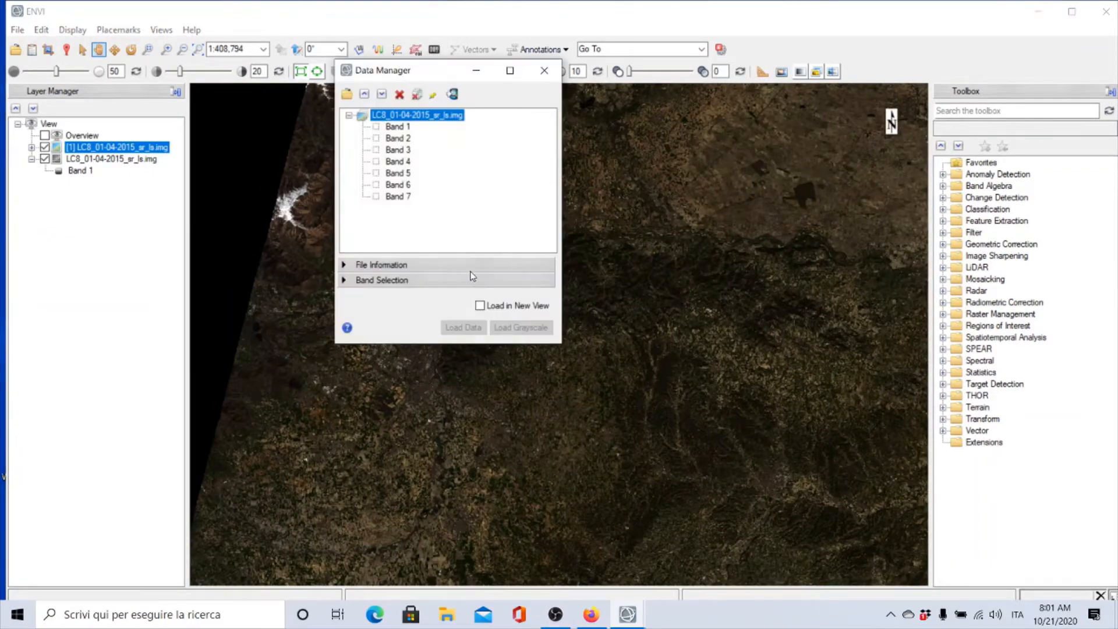
left_click(344, 281)
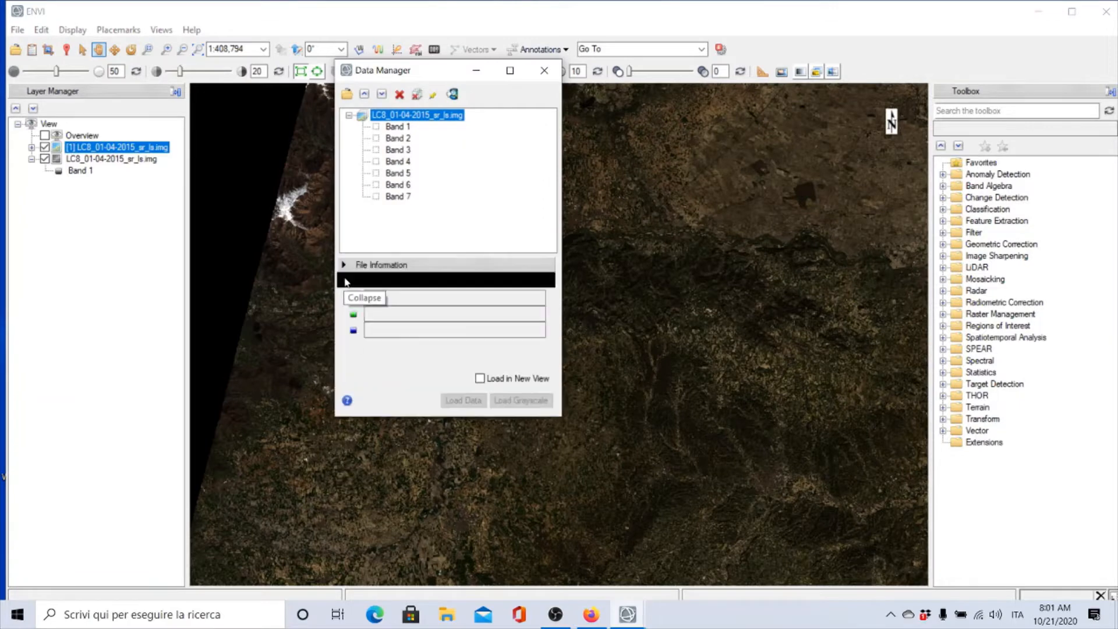
left_click(399, 173)
left_click(398, 161)
left_click(397, 149)
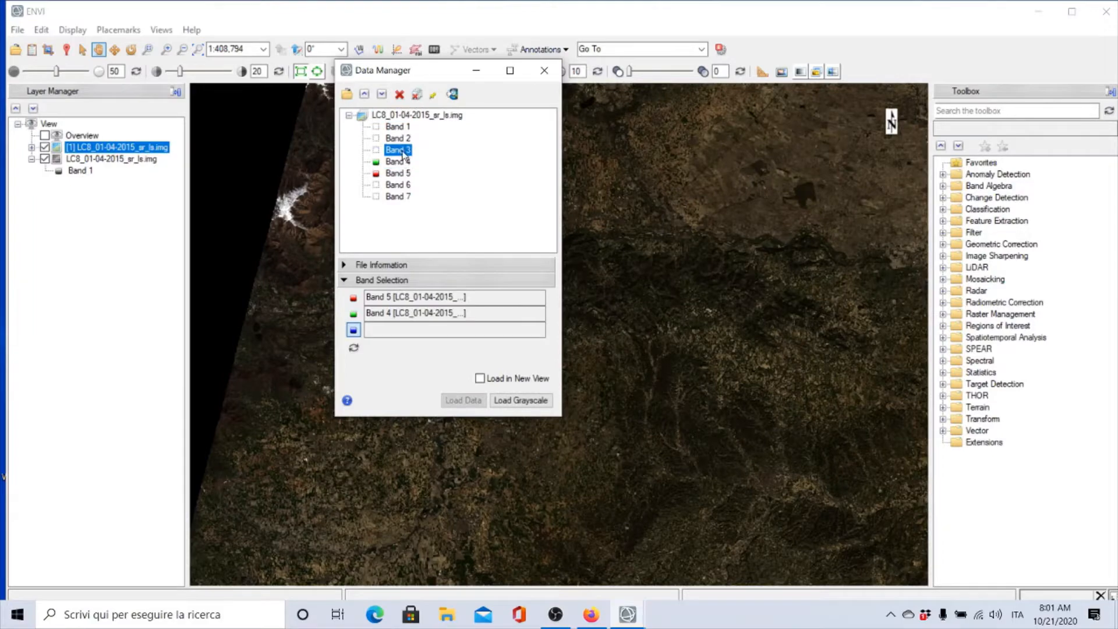
left_click(460, 401)
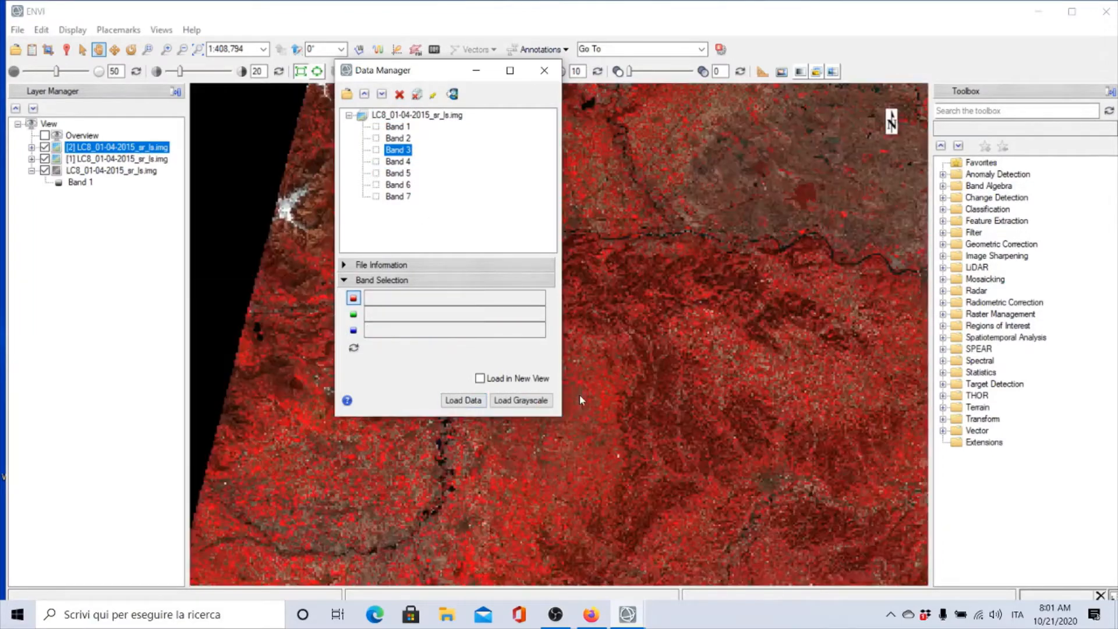
left_click(546, 71)
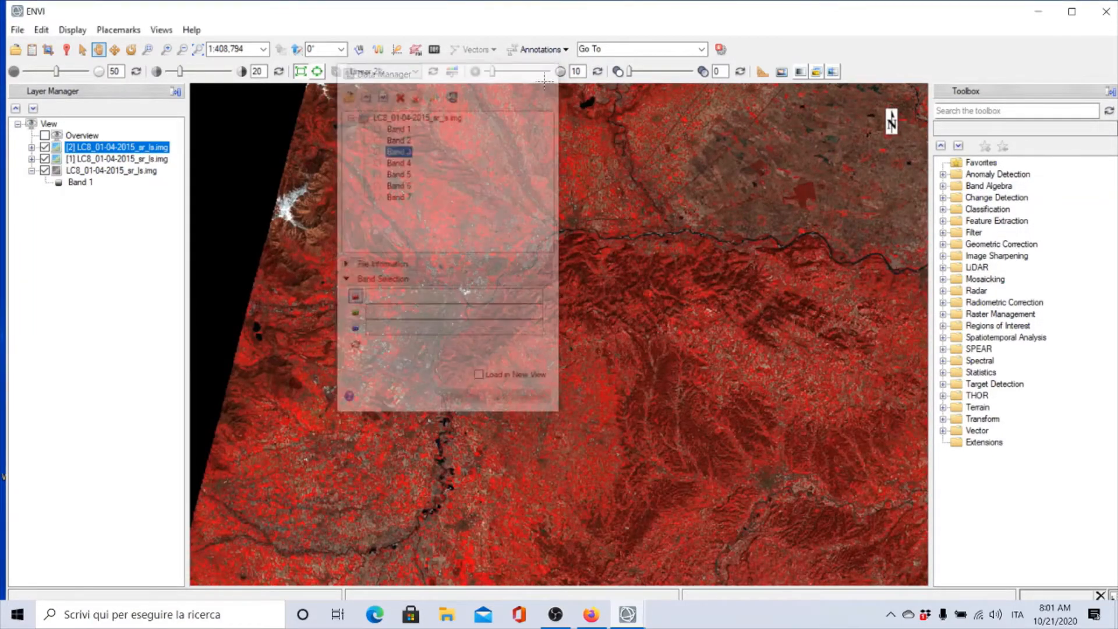
Zoom and pan across the false-colour composite to examine the whole scene
scroll(561, 291, "down", 2)
scroll(561, 291, "down", 3)
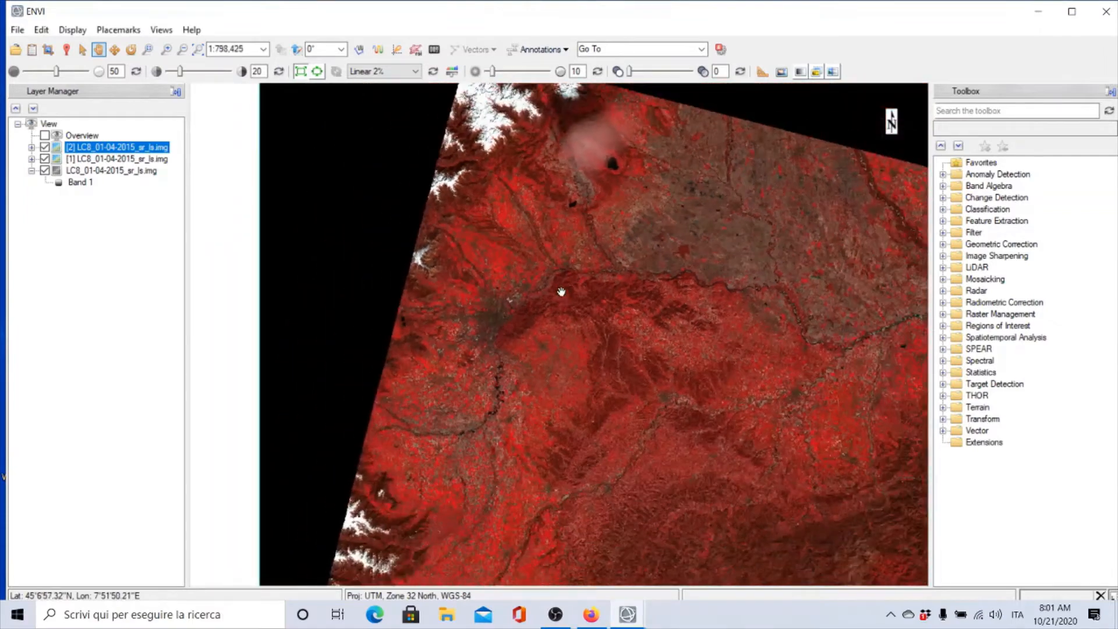
left_click_drag(568, 371, 485, 304)
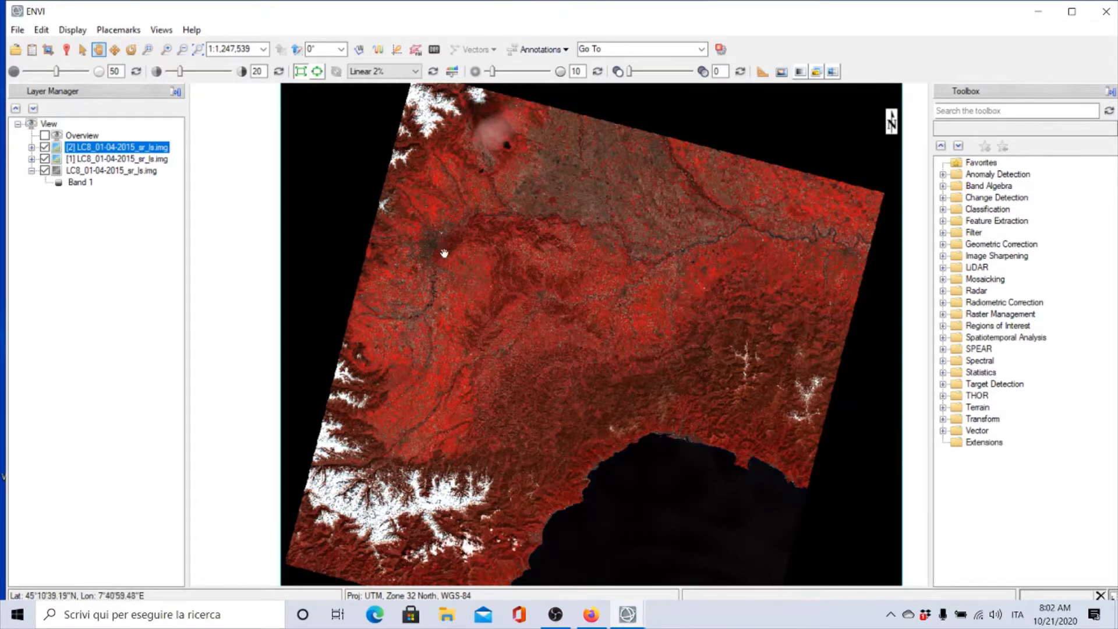
scroll(386, 504, "down", 1)
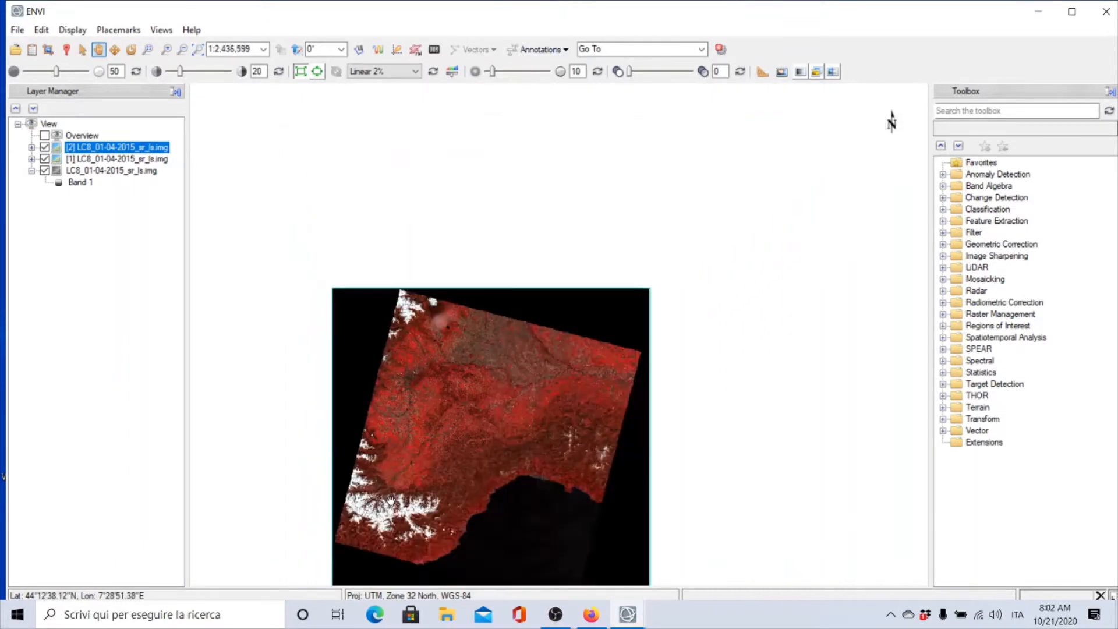
scroll(390, 500, "up", 3)
left_click_drag(397, 544, 400, 428)
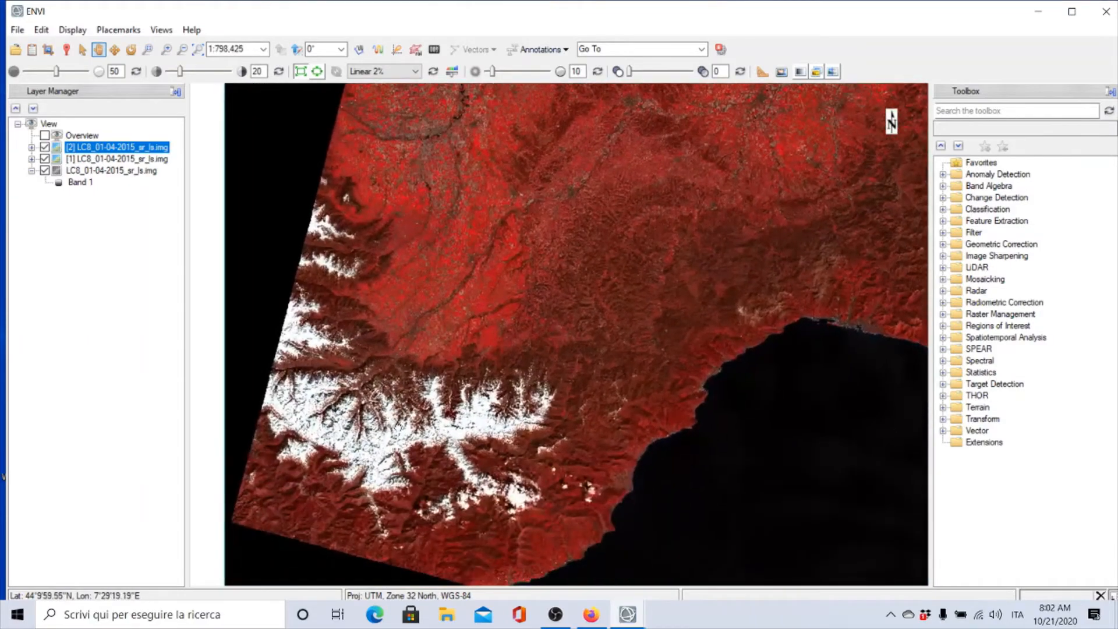
scroll(400, 428, "up", 2)
scroll(400, 428, "up", 2)
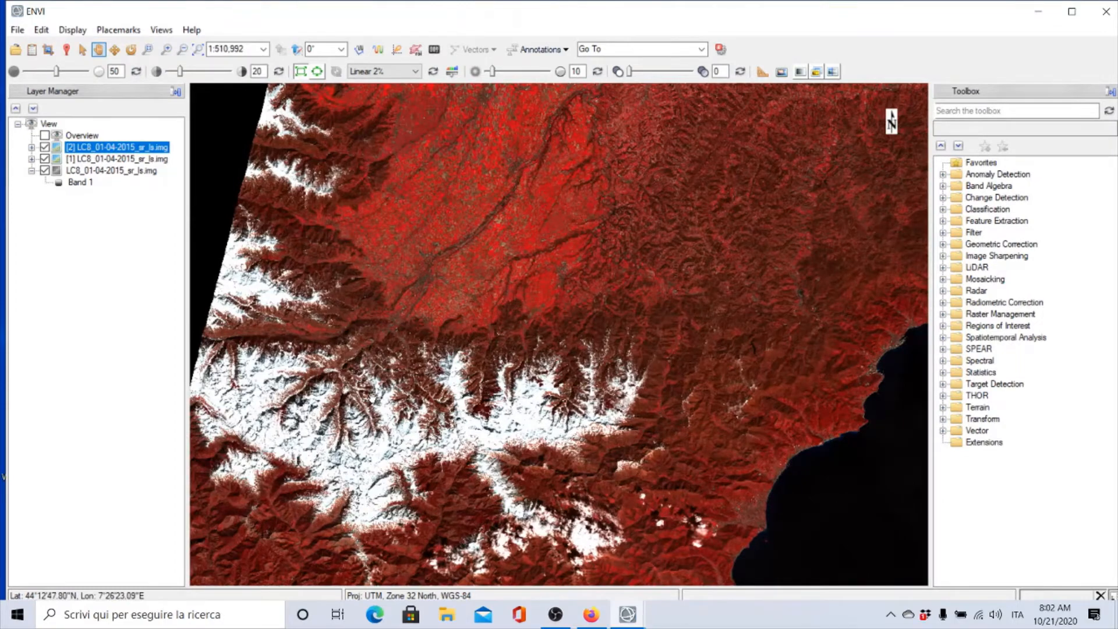
scroll(372, 397, "down", 5)
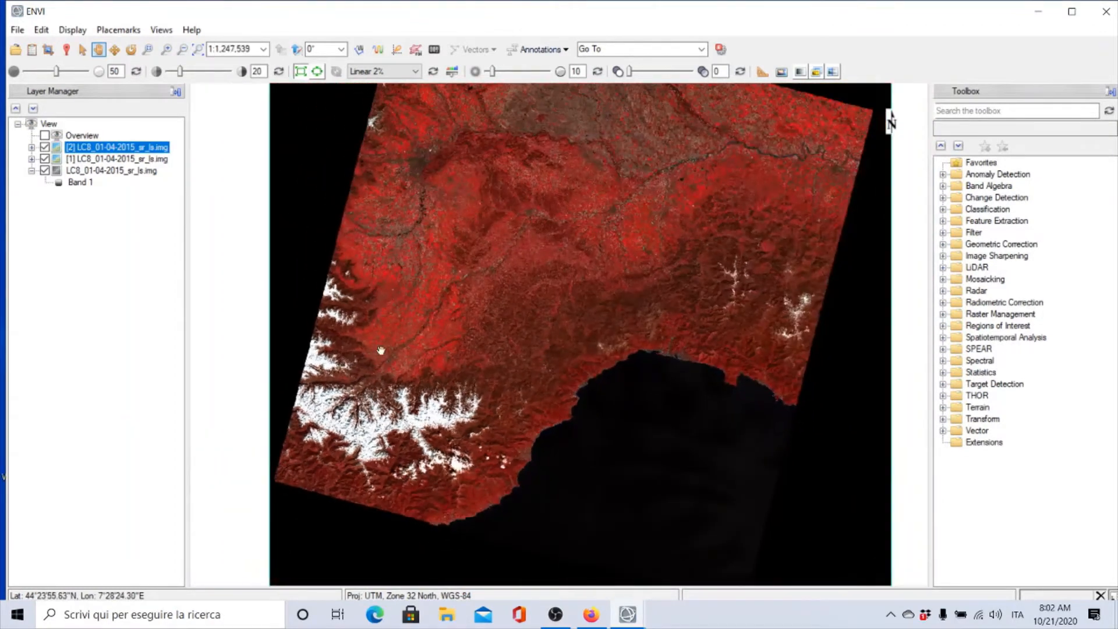
mouse_move(426, 248)
left_mouse_down()
mouse_move(392, 282)
mouse_move(420, 259)
left_mouse_up()
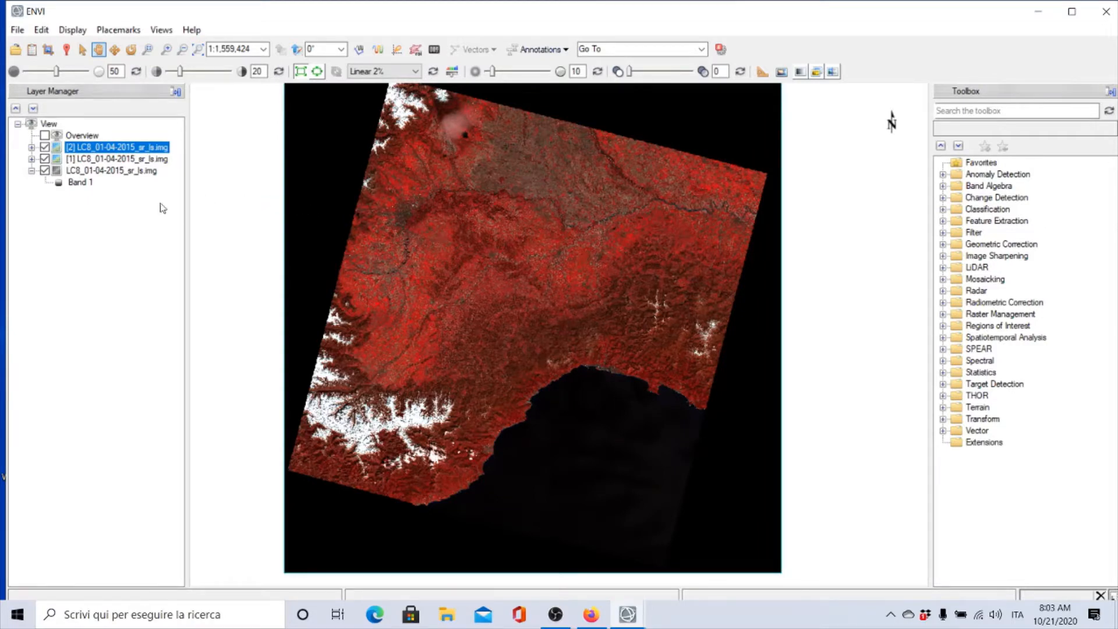
Open Quick Stats for the false-colour composite layer
right_click(119, 148)
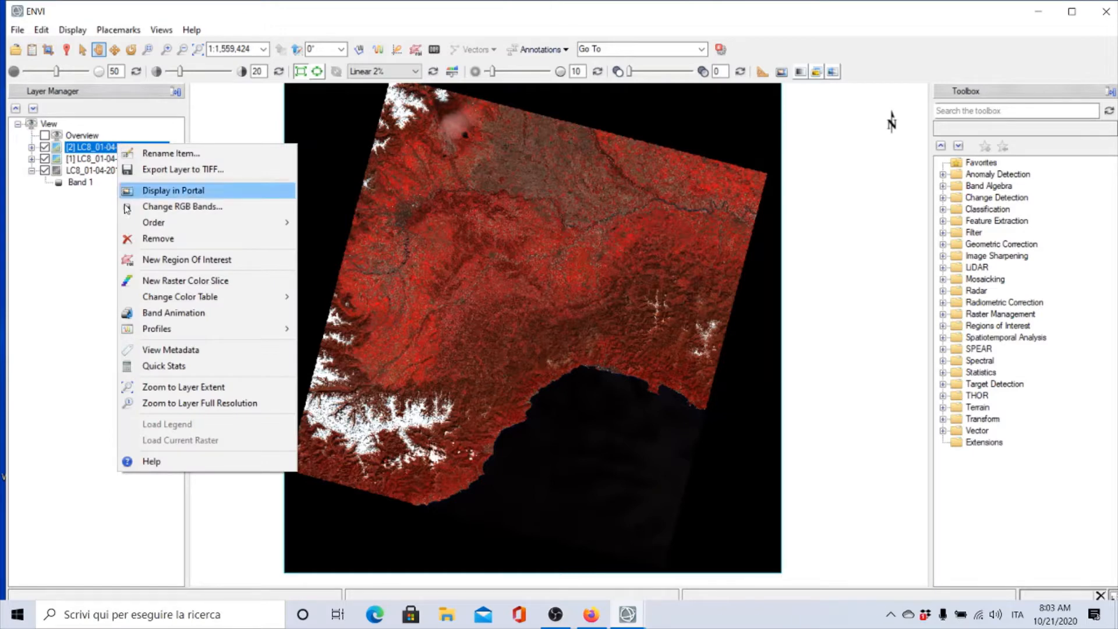
left_click(183, 365)
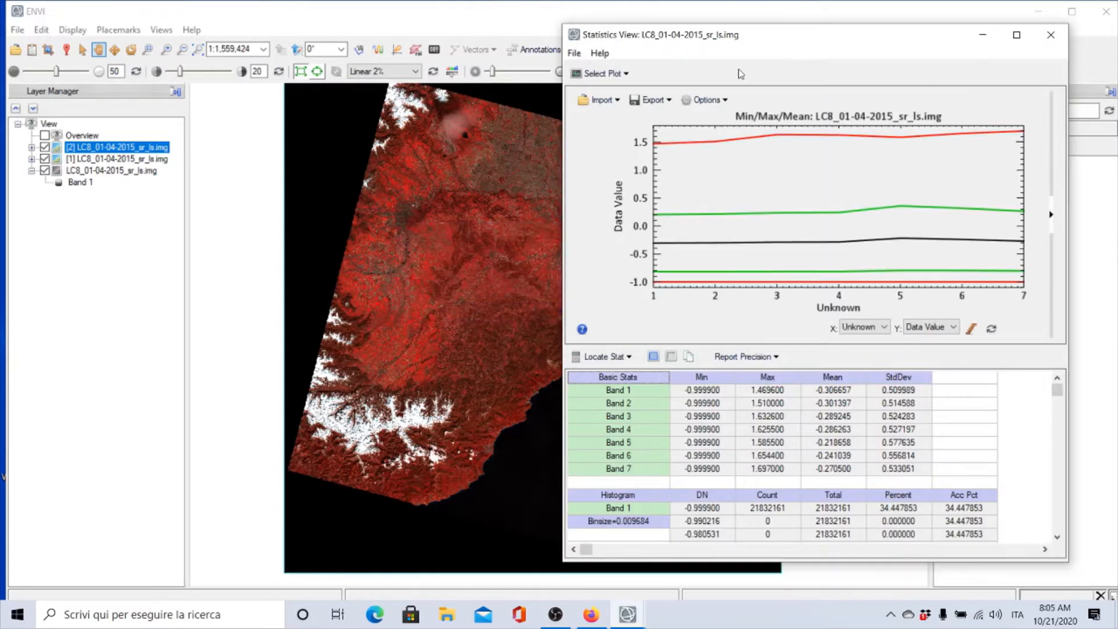
left_click_drag(750, 36, 646, 33)
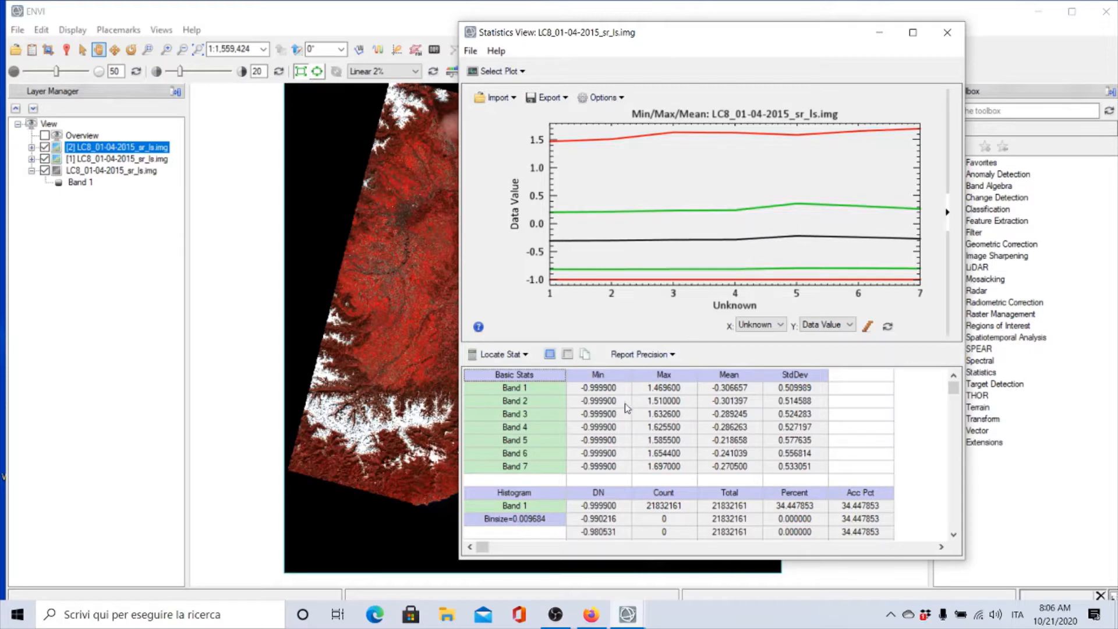
left_click_drag(625, 37, 740, 19)
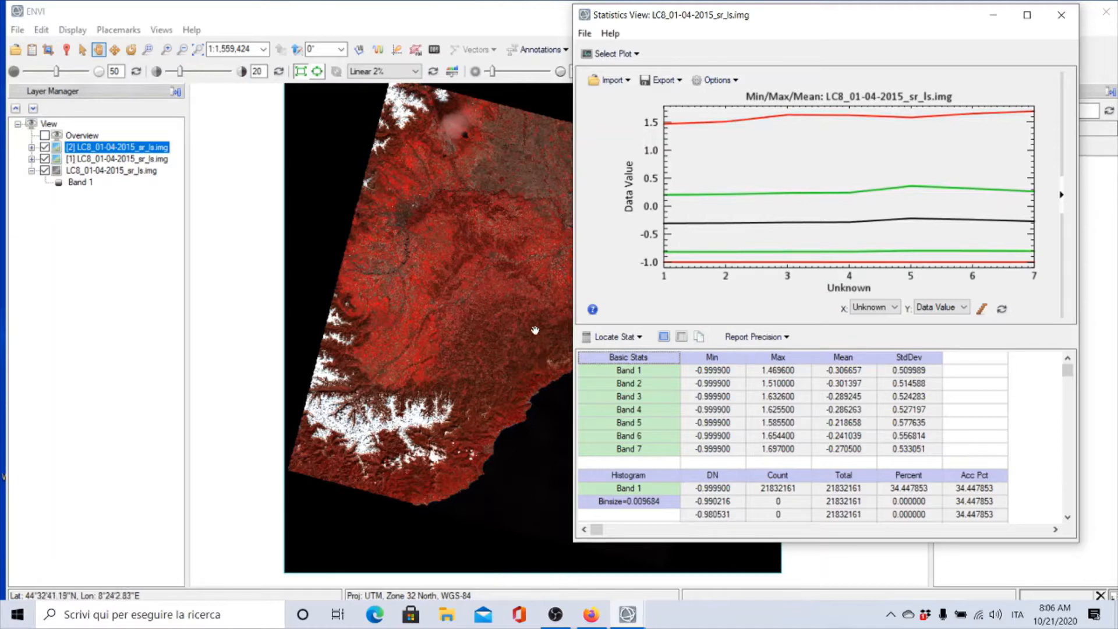
Plot the Band 2 and Band 1 histograms in the statistics view, then close the statistics window
left_click(619, 58)
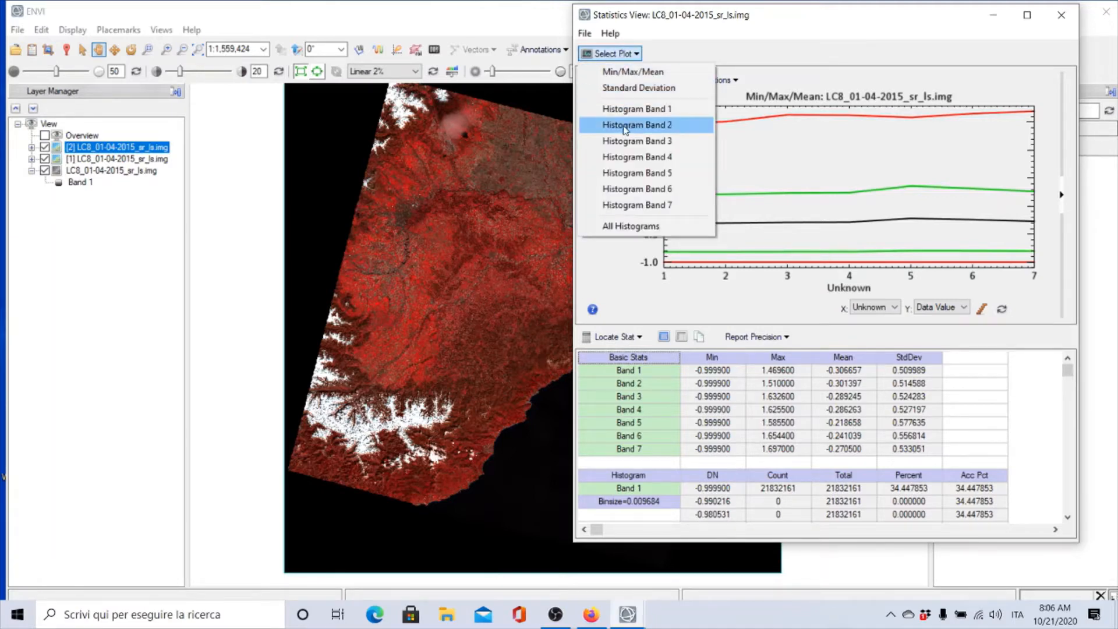
left_click(627, 174)
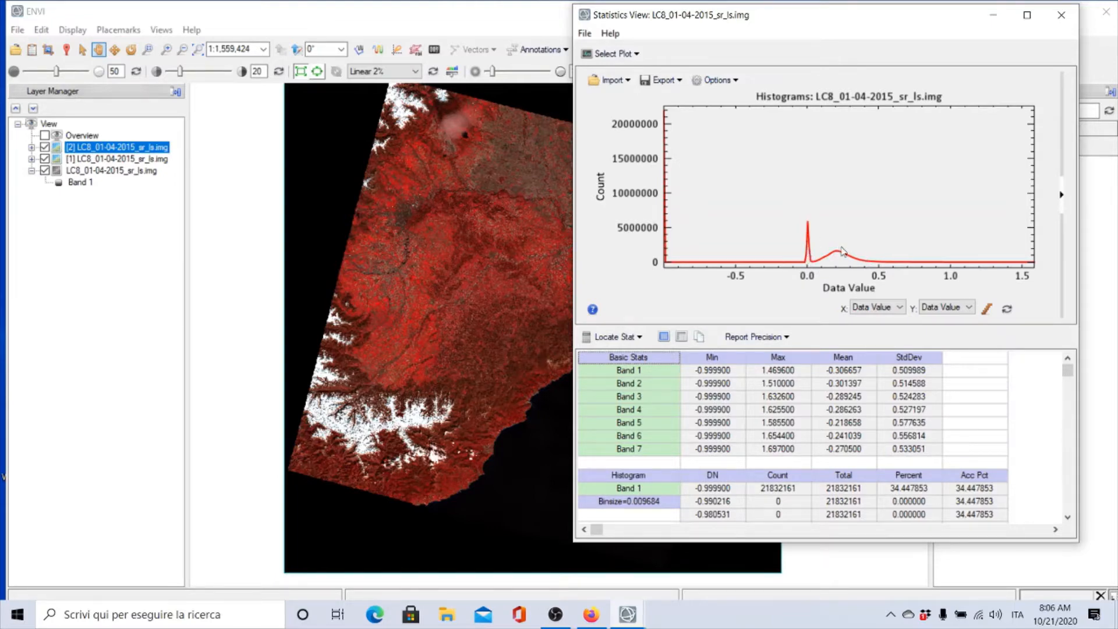
left_click(613, 53)
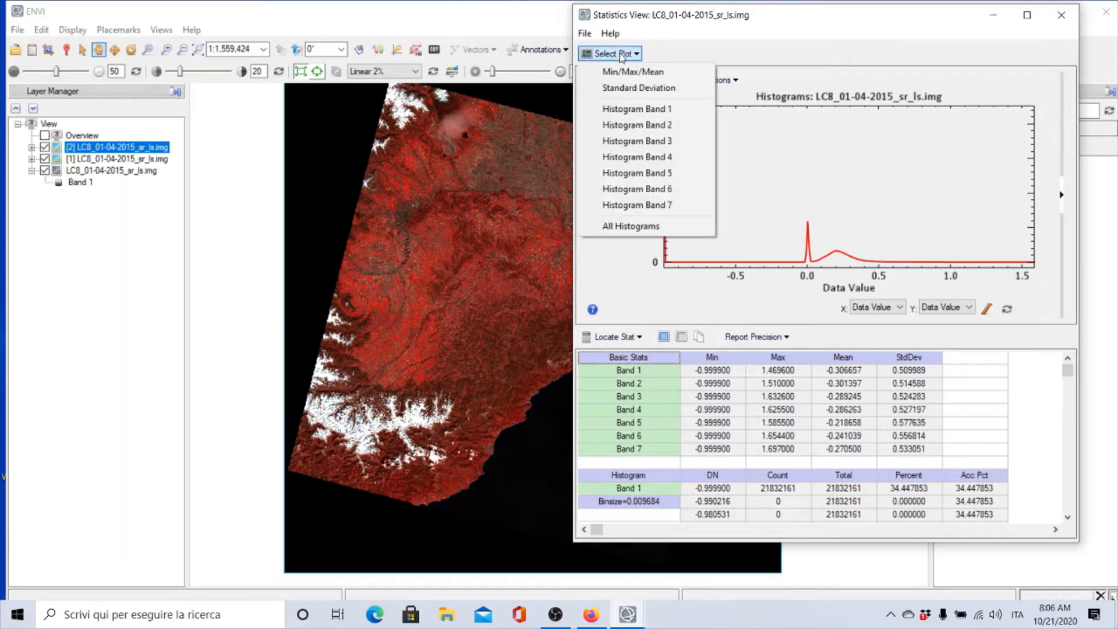
left_click(628, 111)
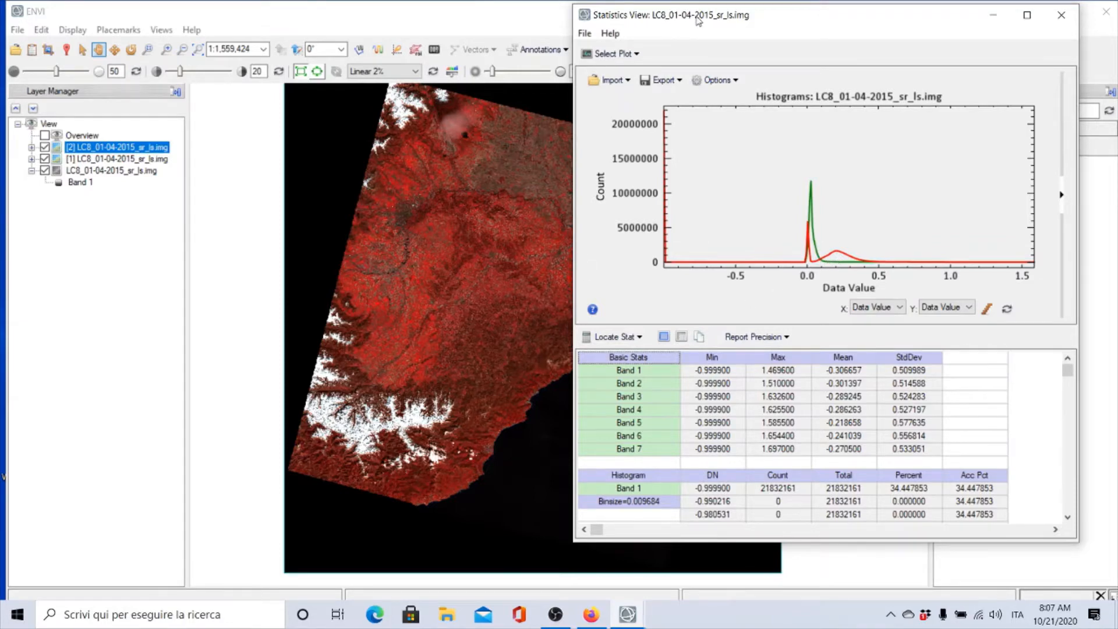
left_click_drag(697, 22, 776, 18)
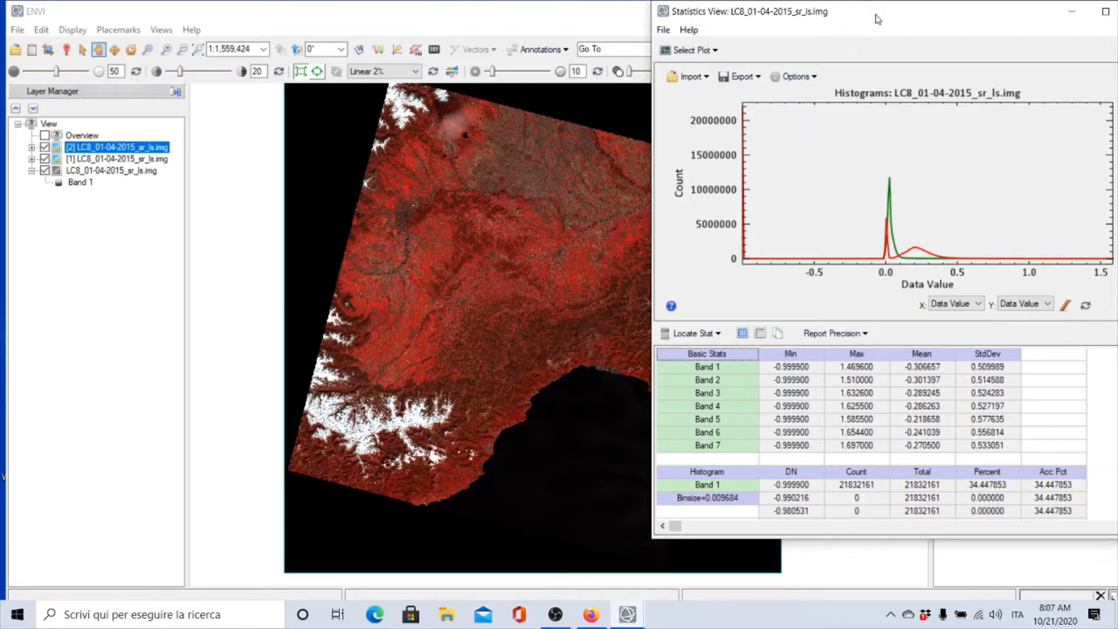
left_click_drag(877, 19, 792, 39)
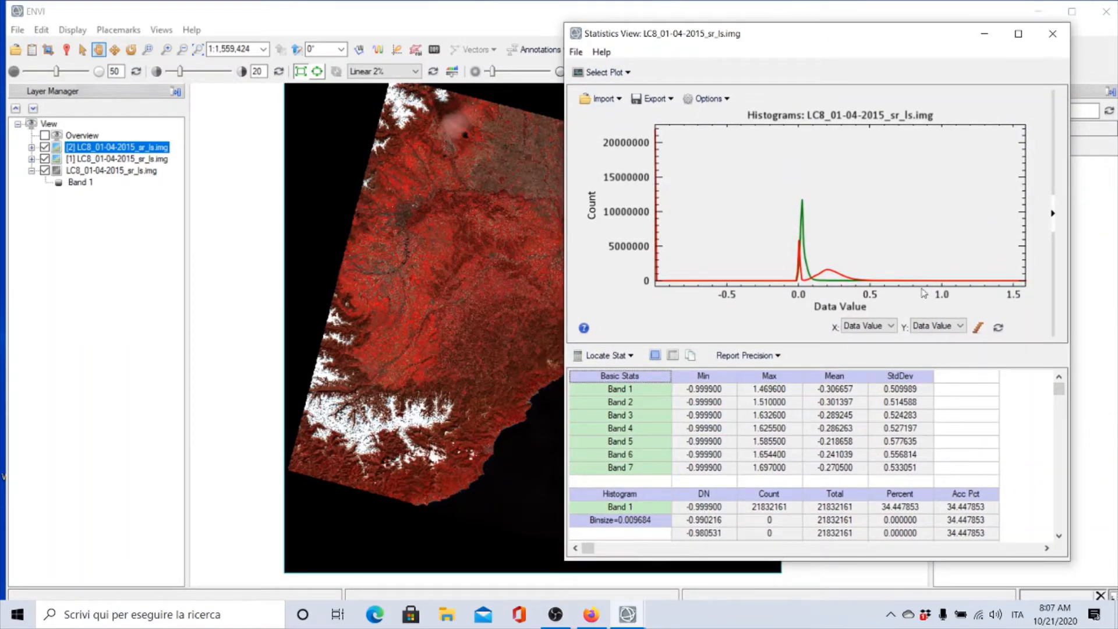
left_click(1053, 35)
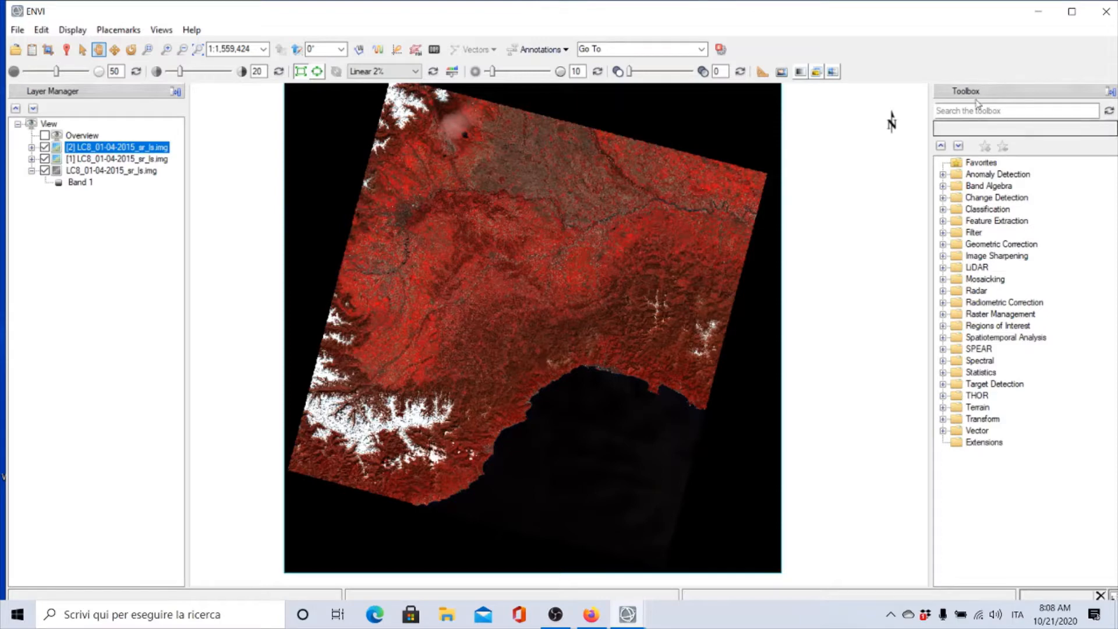
Try to run the Spectral Indices tool on LC8_01-04-2015_sr_ls.img
left_click(943, 186)
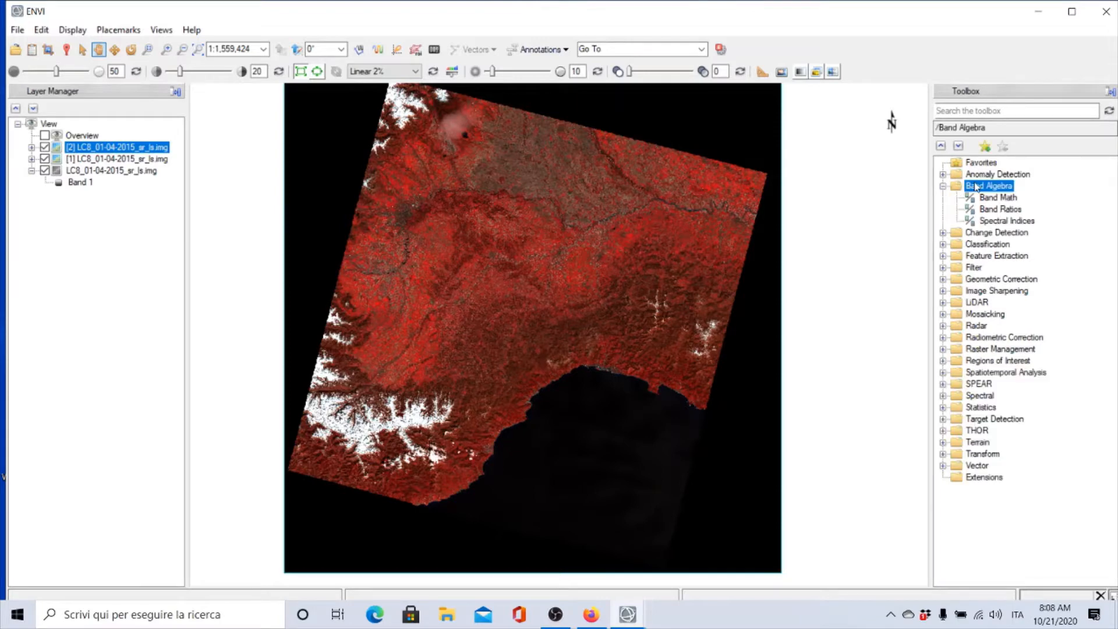
double_click(995, 222)
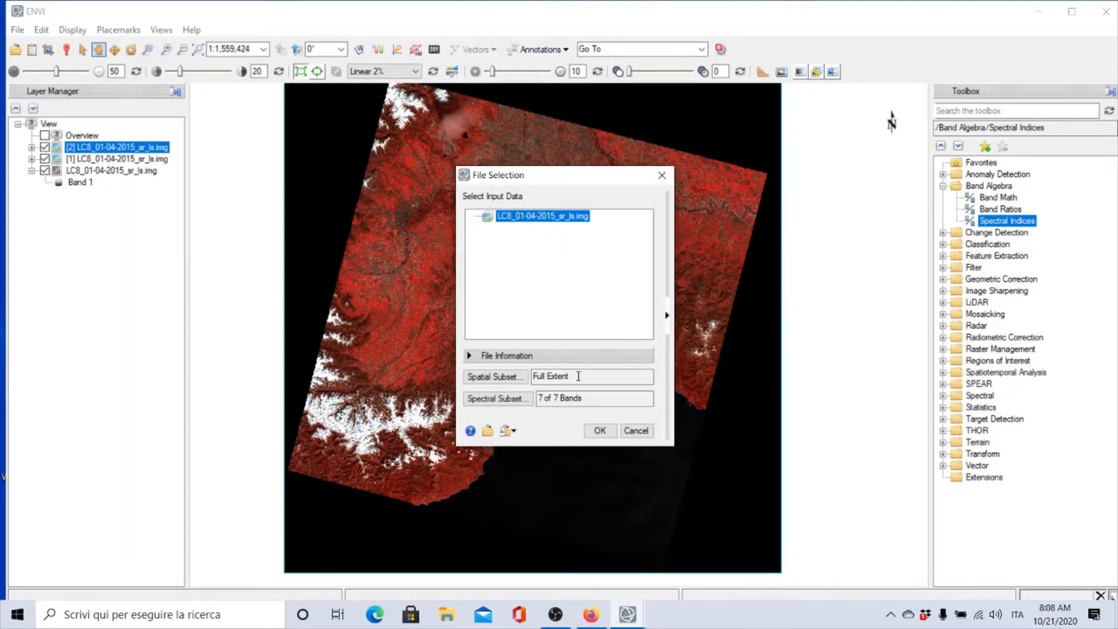
left_click(600, 431)
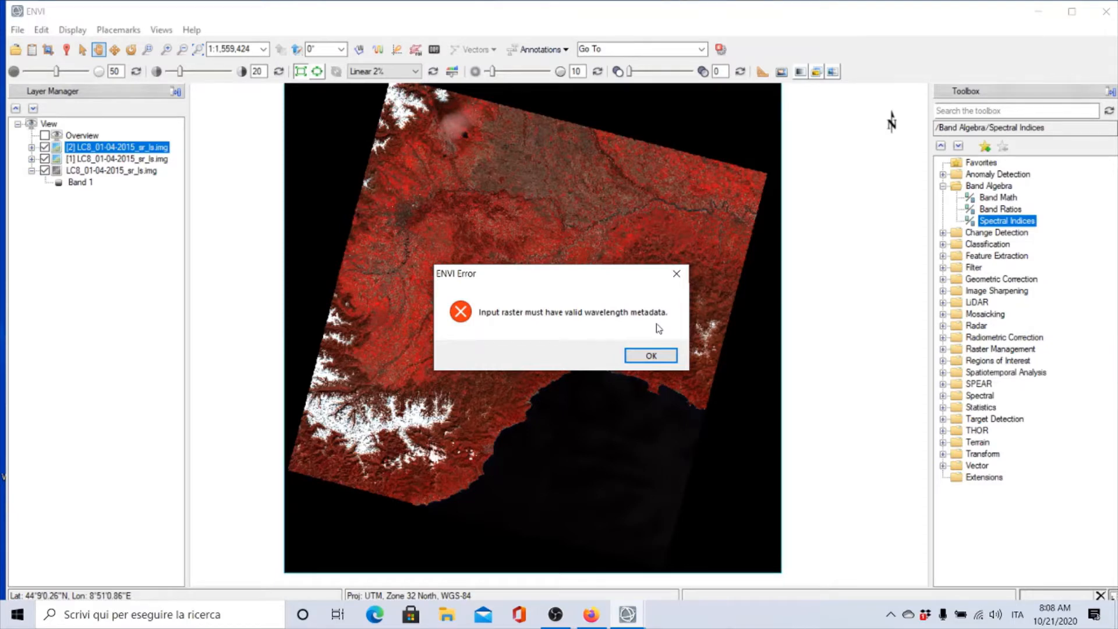
left_click(650, 356)
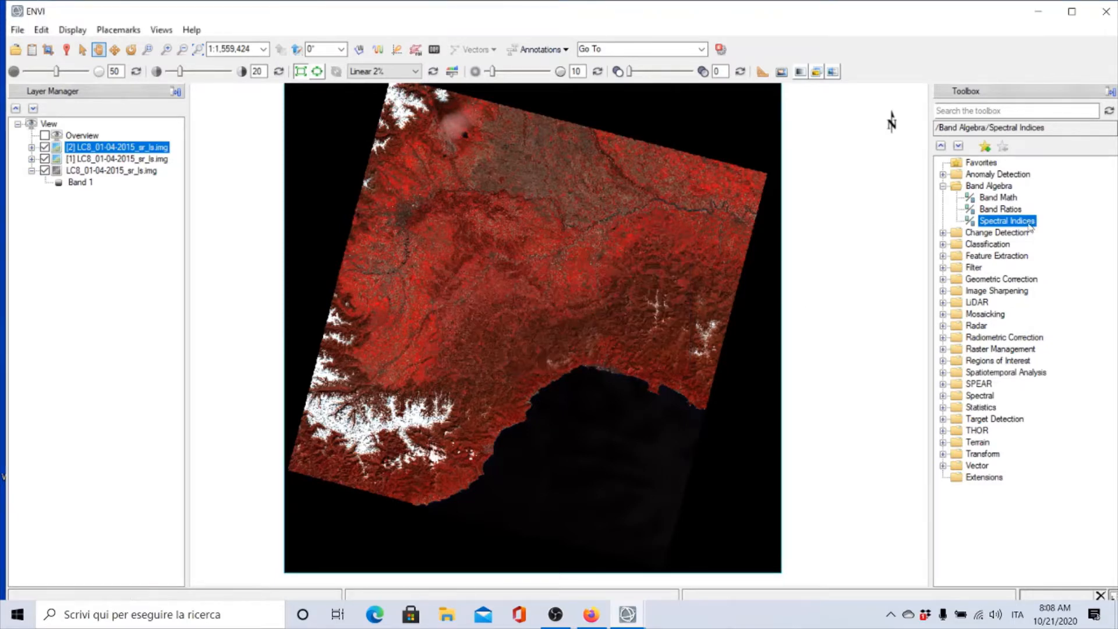
Browse the toolbox to the Spectral Vegetation tools and widen the toolbox panel
left_click(943, 186)
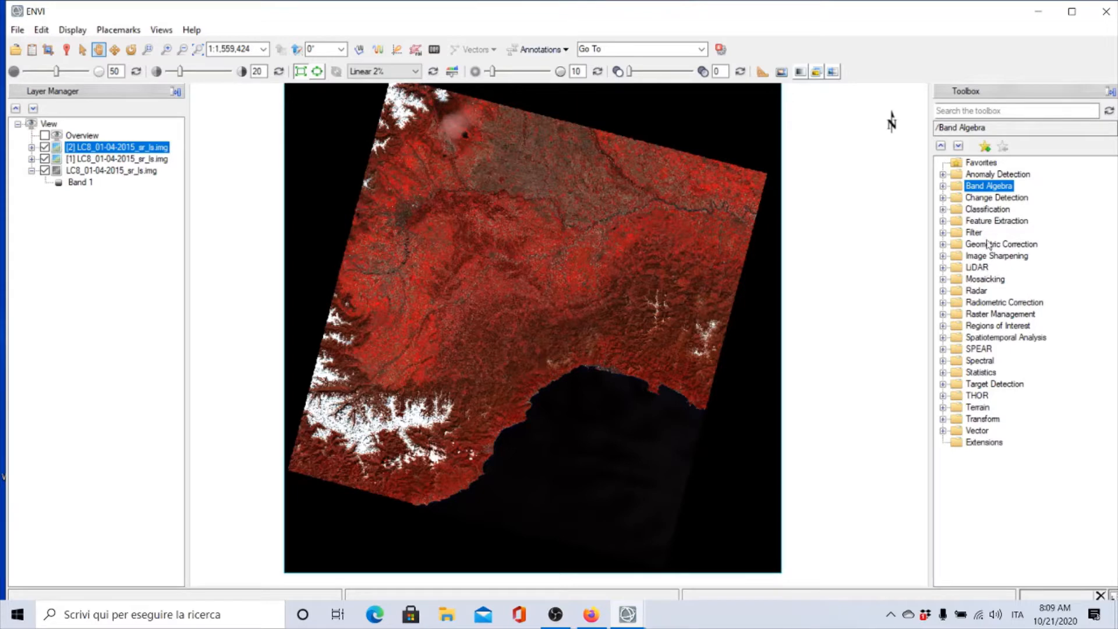
left_click(943, 361)
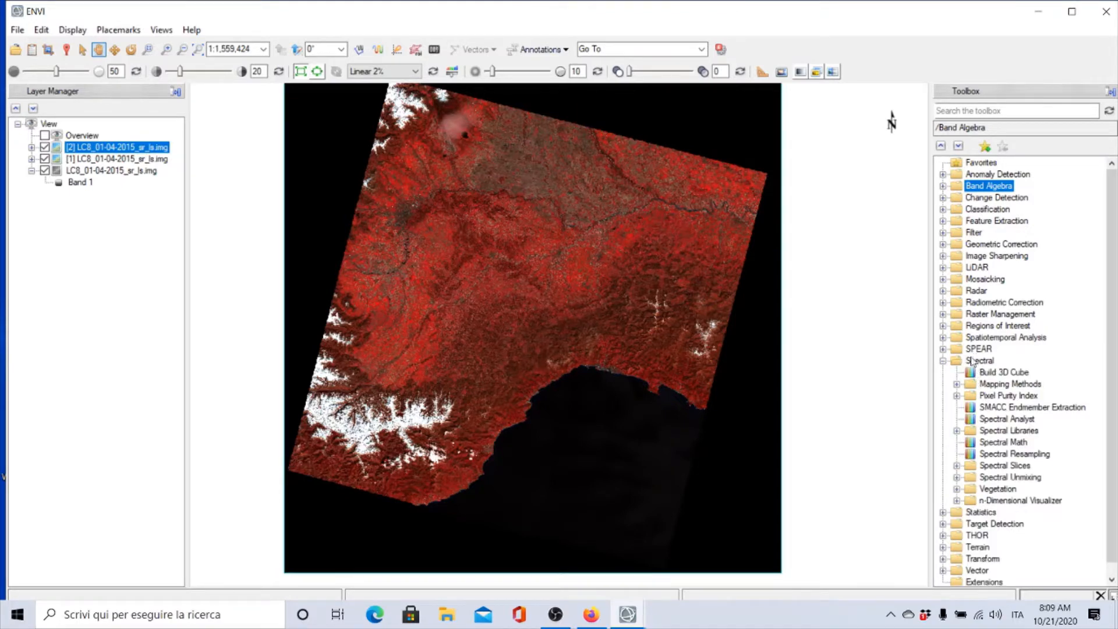
left_click(956, 489)
scroll(1045, 445, "down", 1)
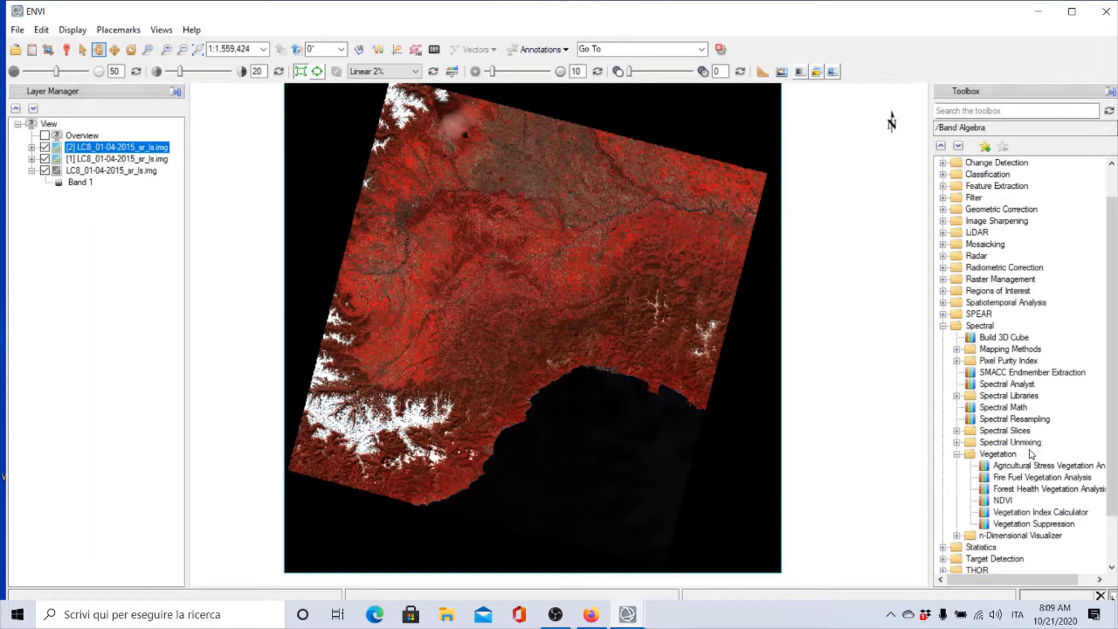
scroll(1049, 445, "down", 1)
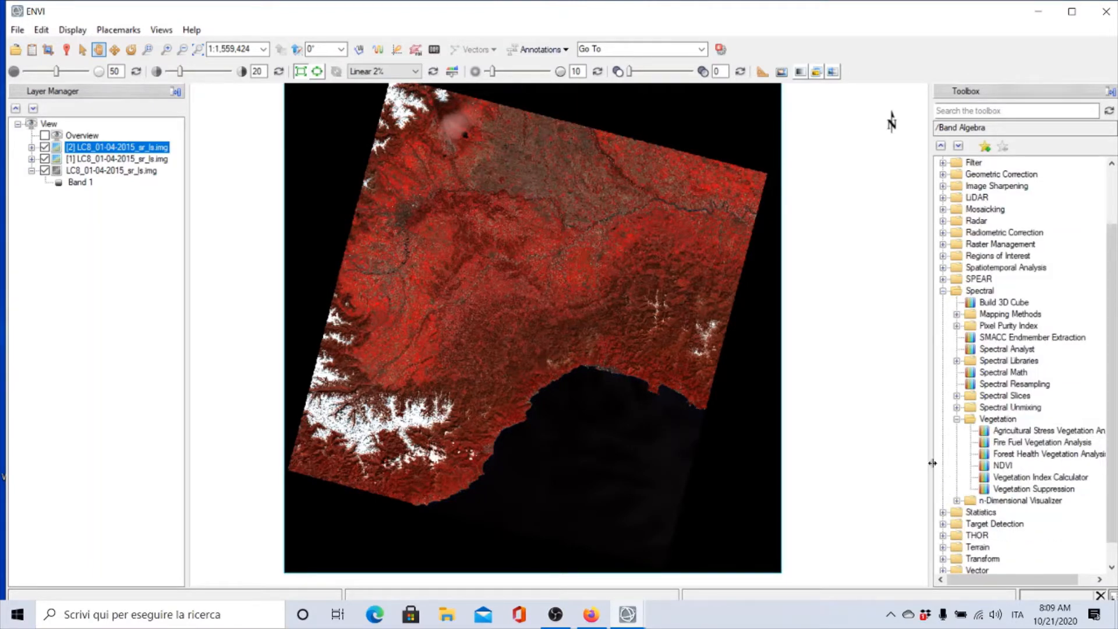
left_click_drag(931, 464, 897, 463)
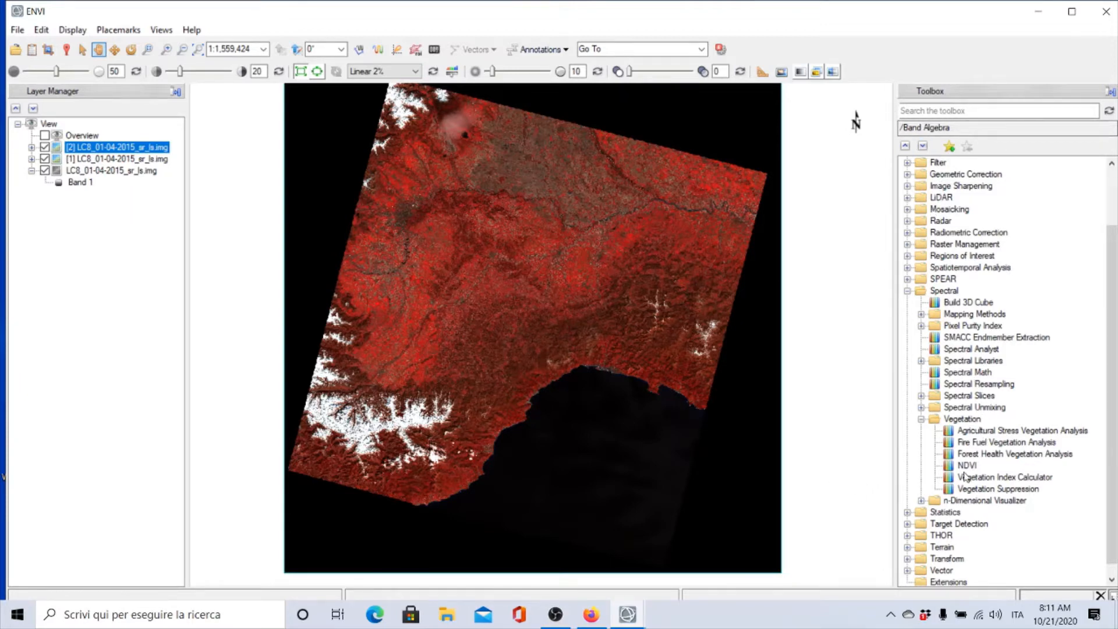
Start the NDVI tool on LC8_01-04-2015_sr_ls.img and load AOI4_.evf from the AOI folder as the subset region
double_click(963, 466)
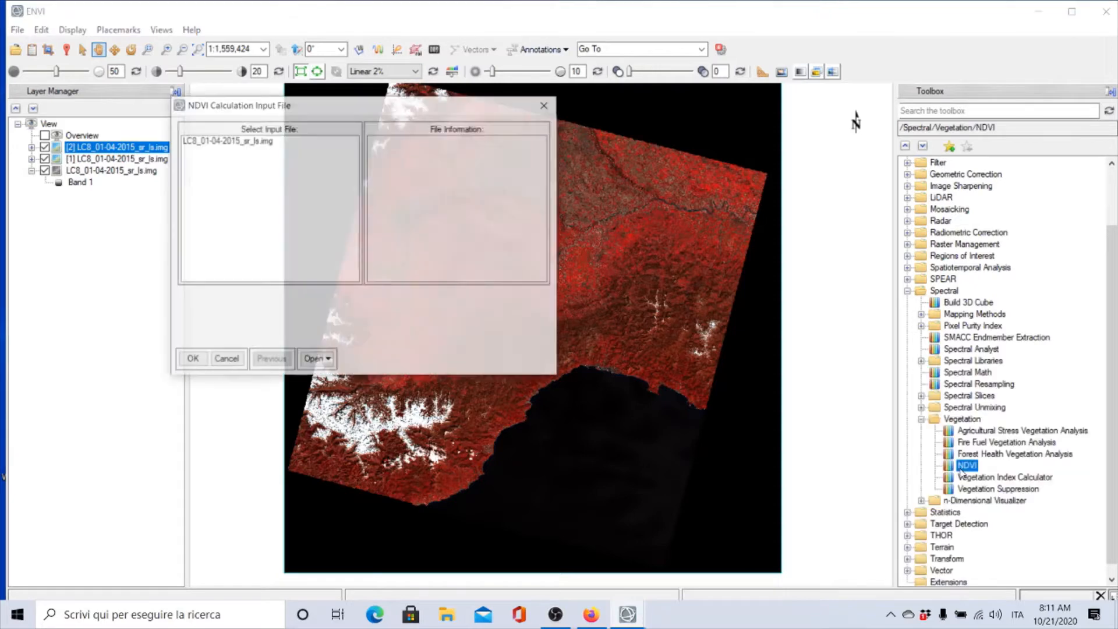
left_click(240, 143)
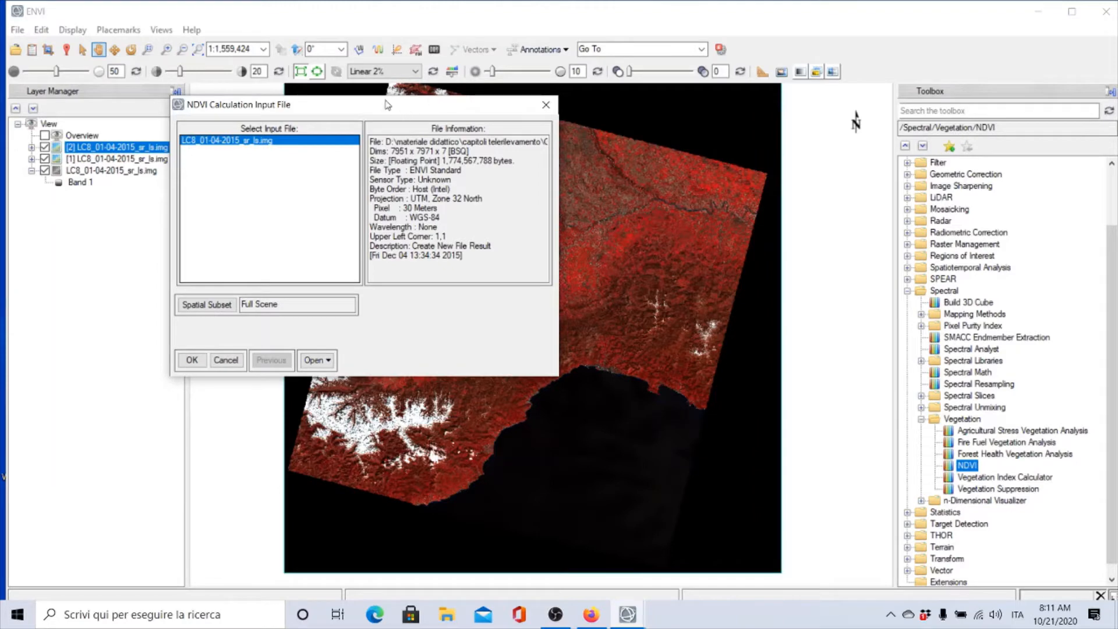
left_click_drag(387, 105, 566, 191)
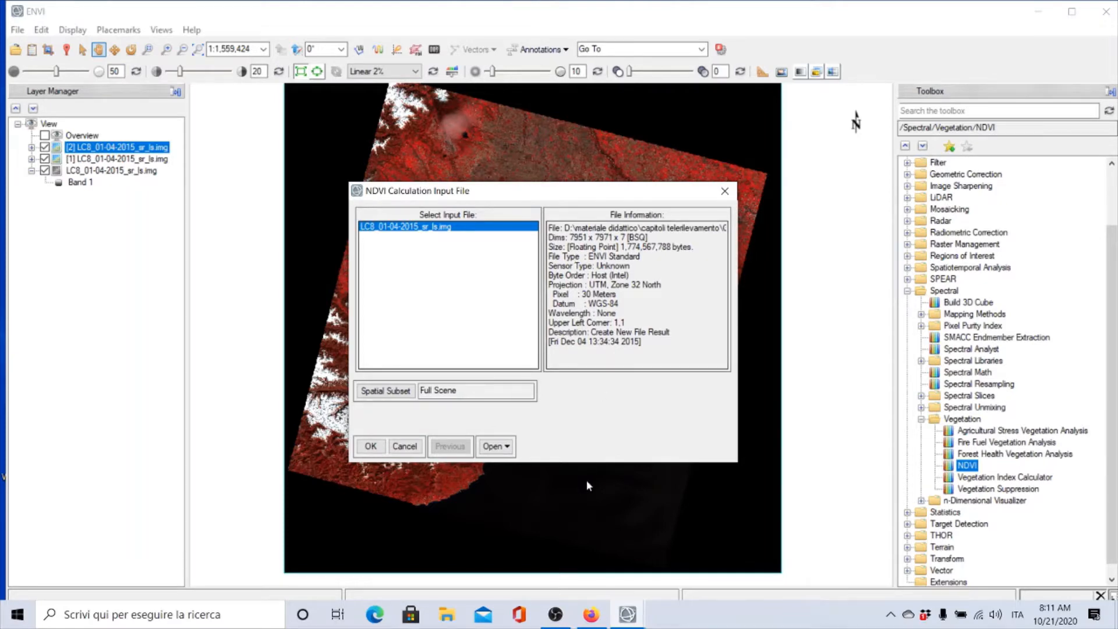
left_click(378, 392)
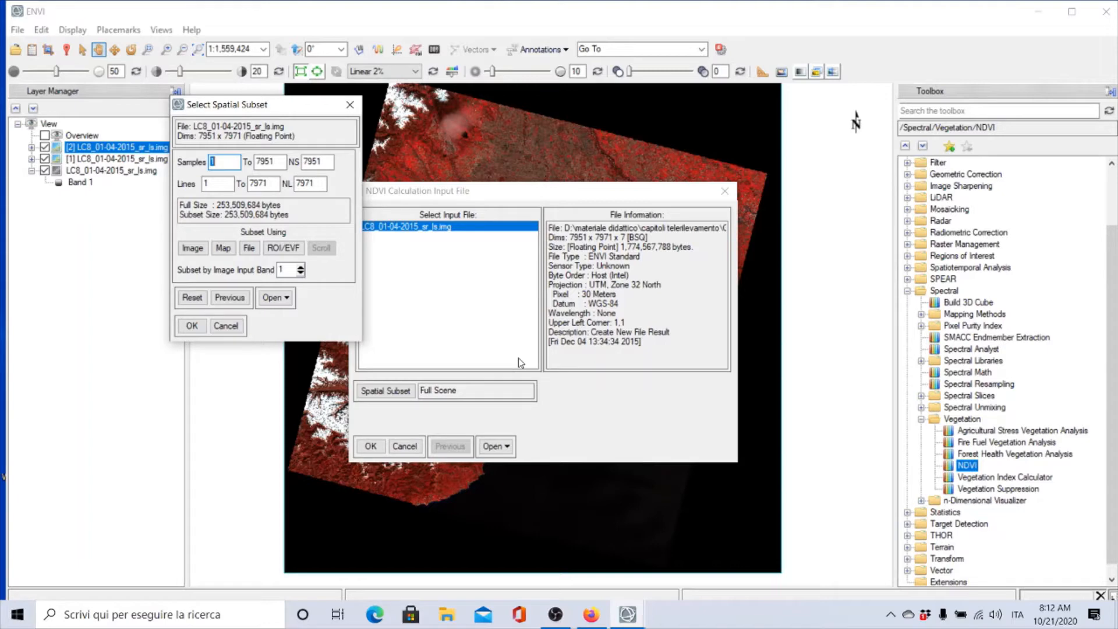
left_click(286, 250)
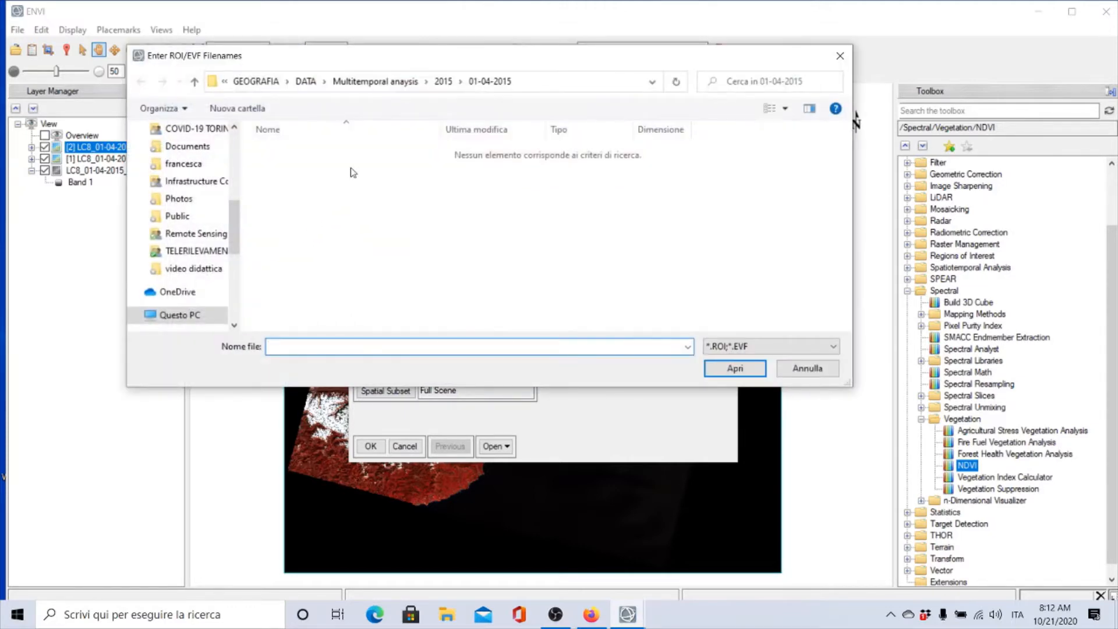
left_click(388, 82)
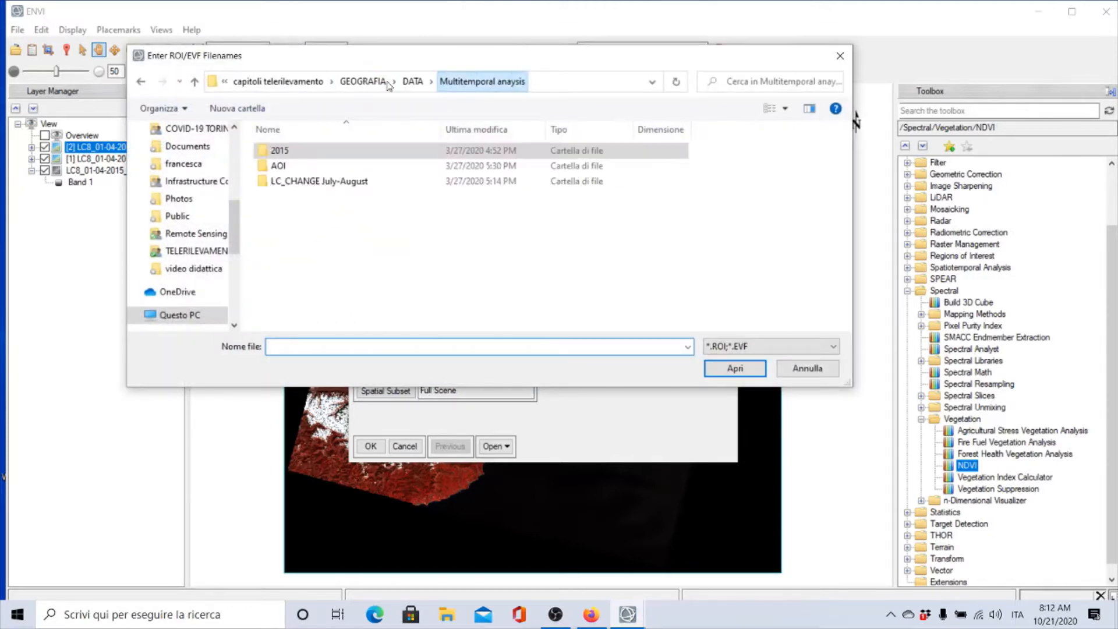
double_click(278, 168)
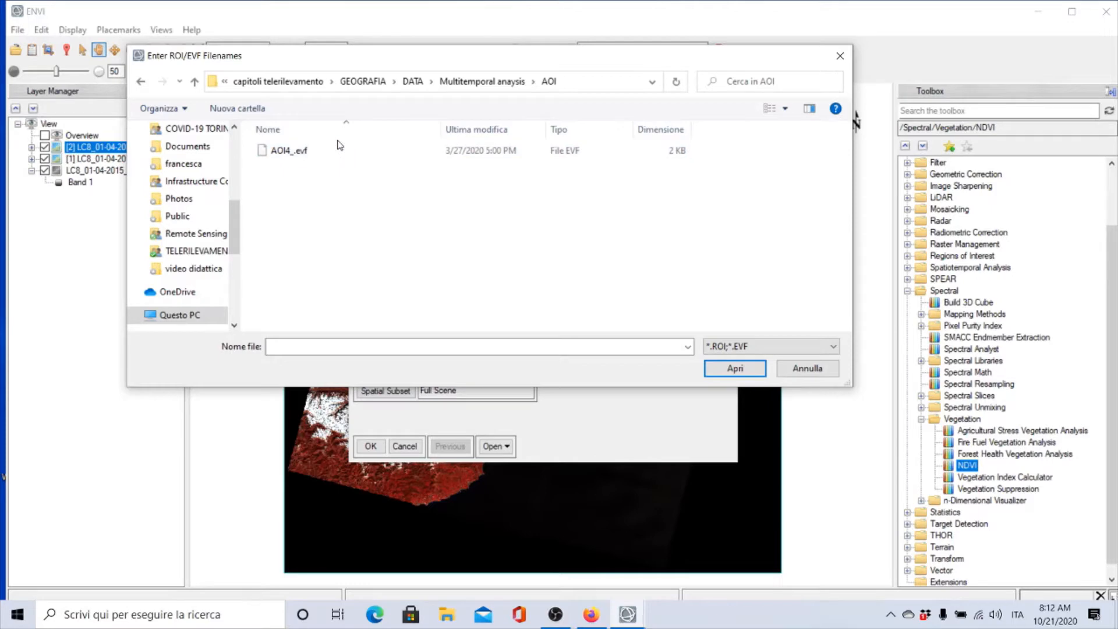
left_click(268, 153)
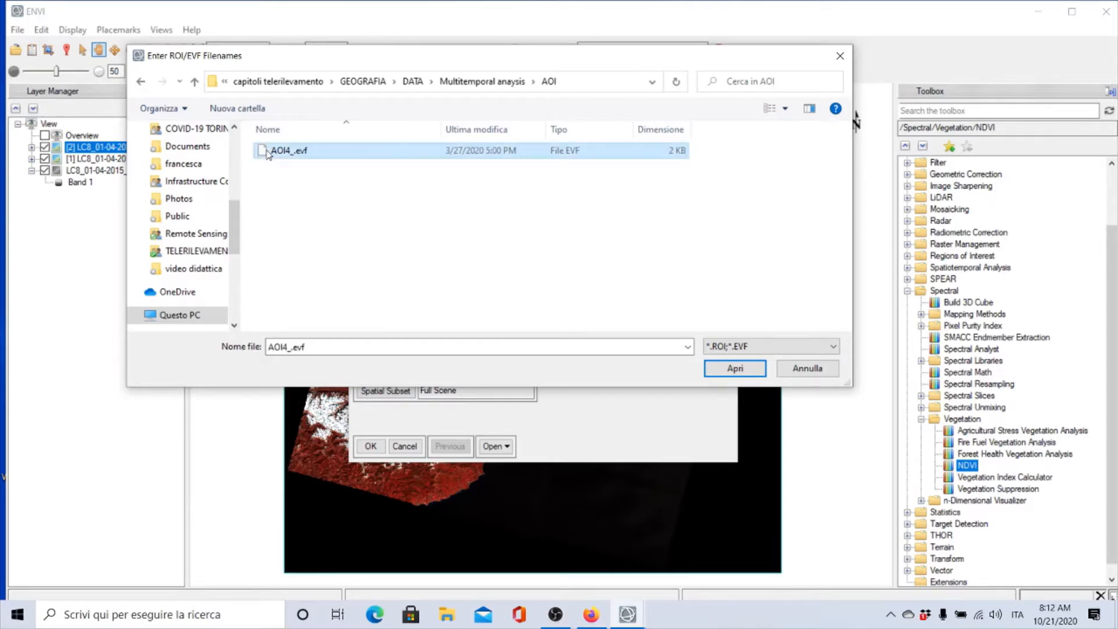
left_click(729, 369)
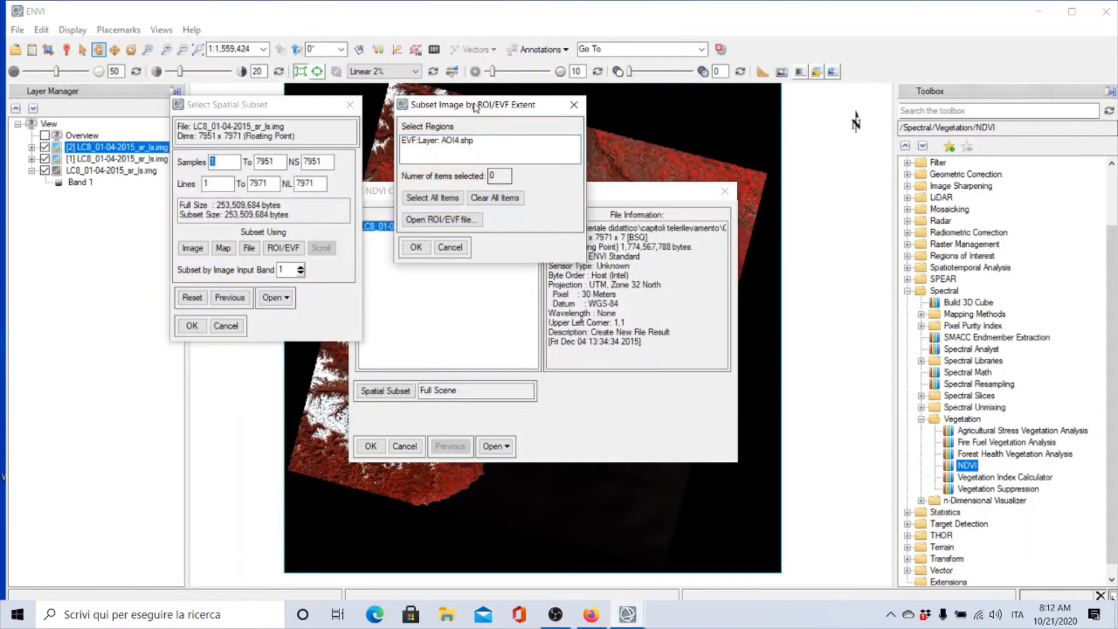
Subset the NDVI input to the AOI4.shp extent, preview it on the image, and confirm the input file
left_click_drag(460, 104, 507, 129)
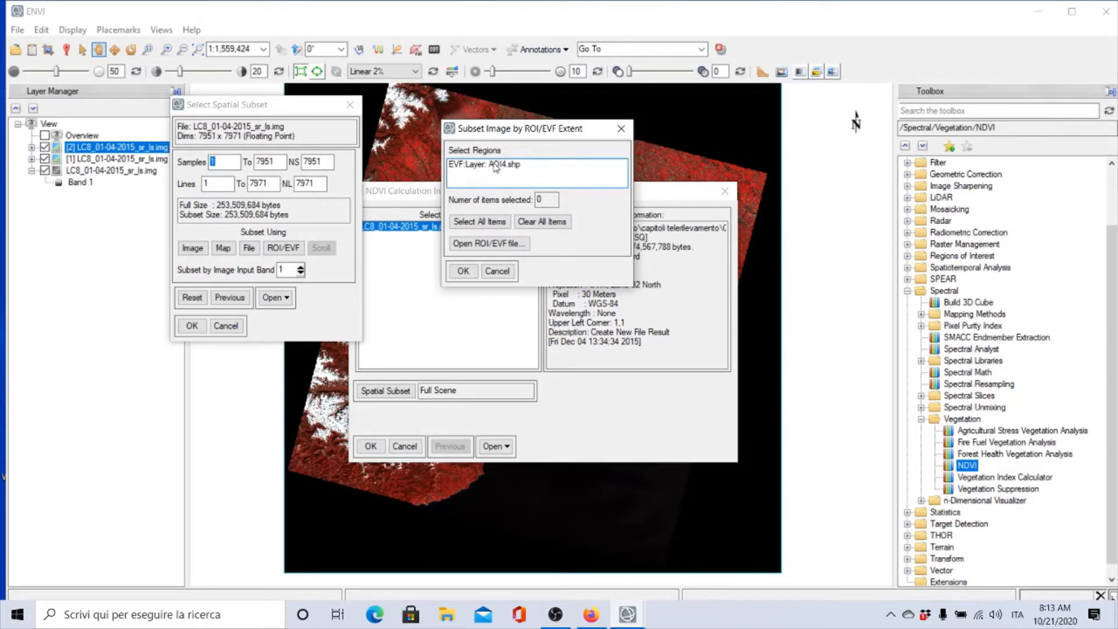
left_click(495, 166)
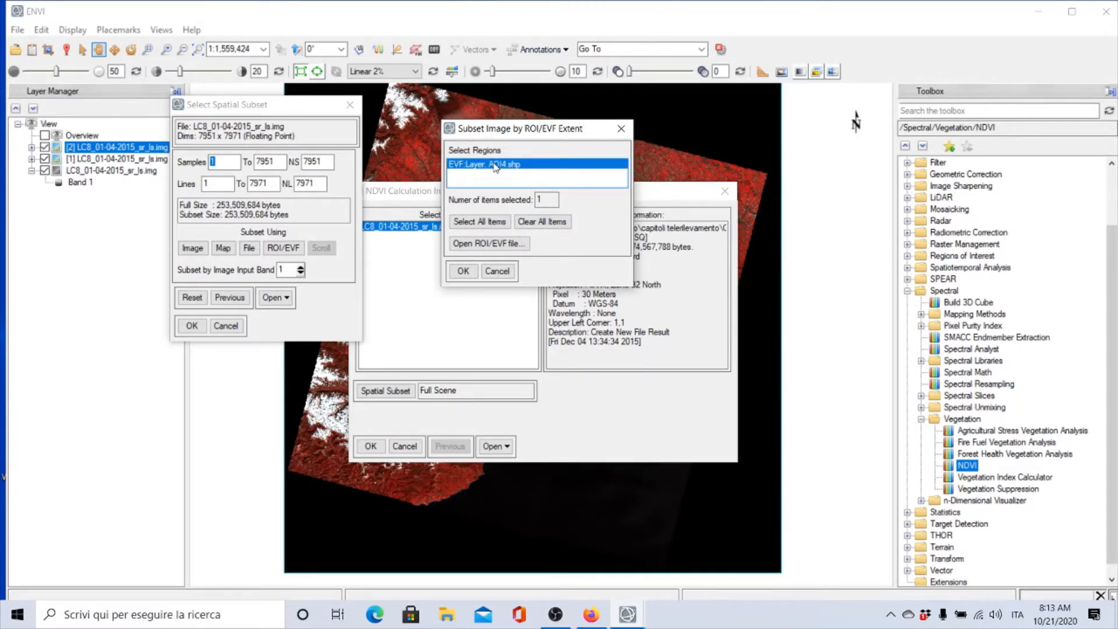
left_click(463, 272)
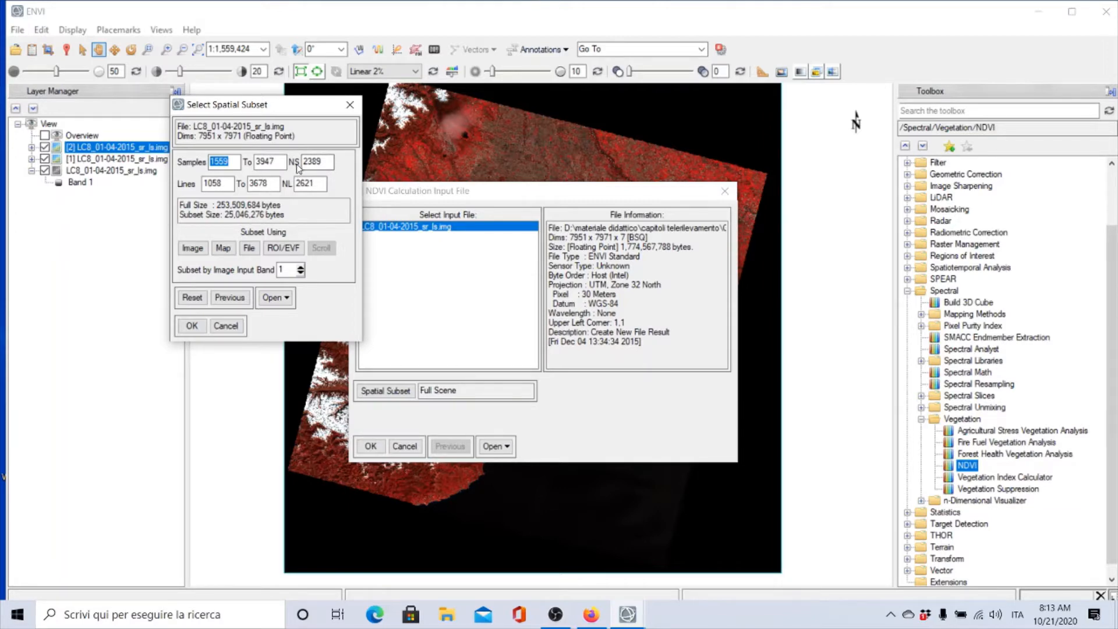
left_click(319, 167)
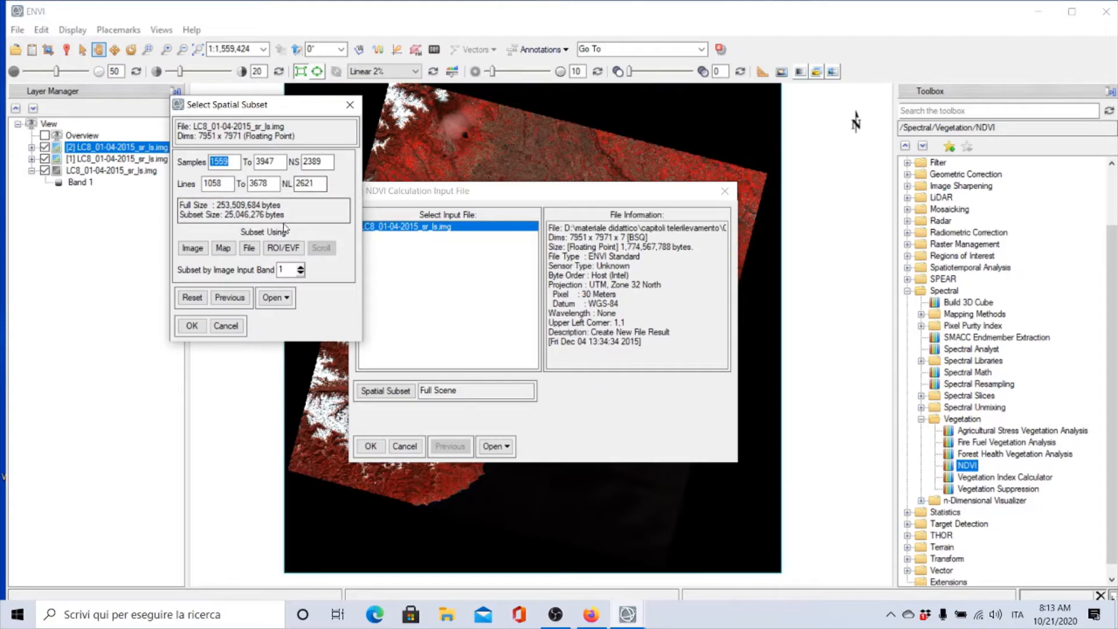
left_click(193, 249)
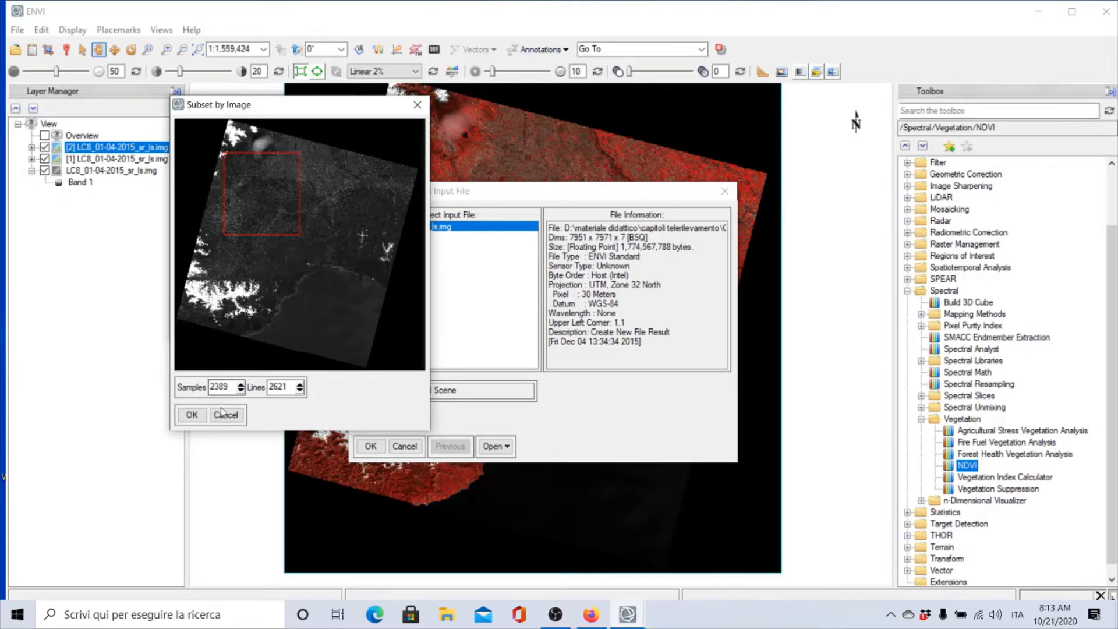
left_click(192, 415)
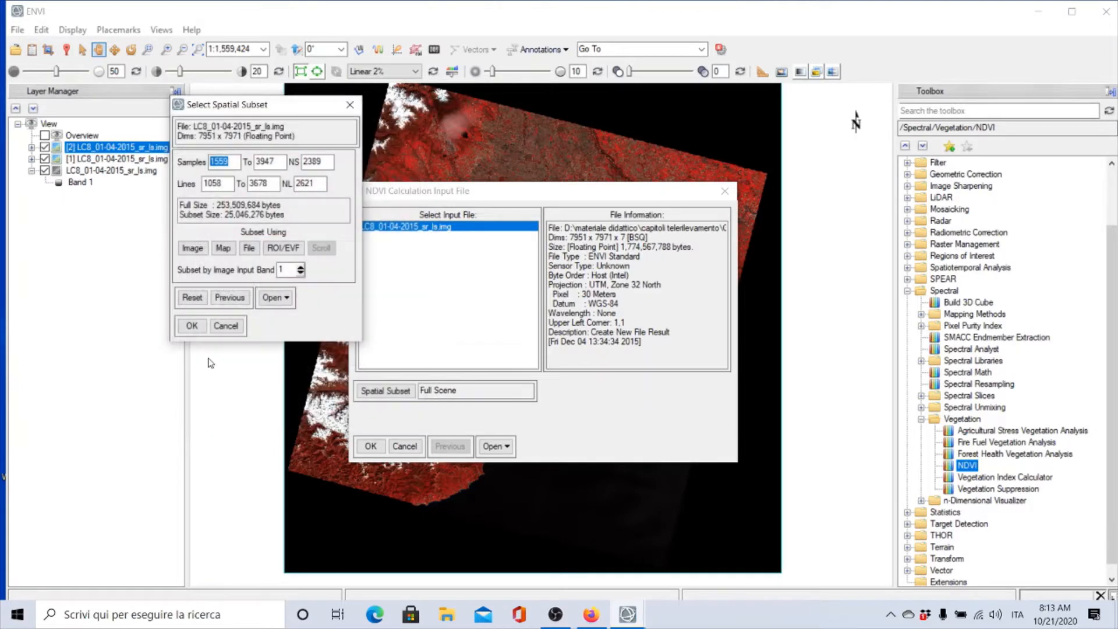
left_click(191, 326)
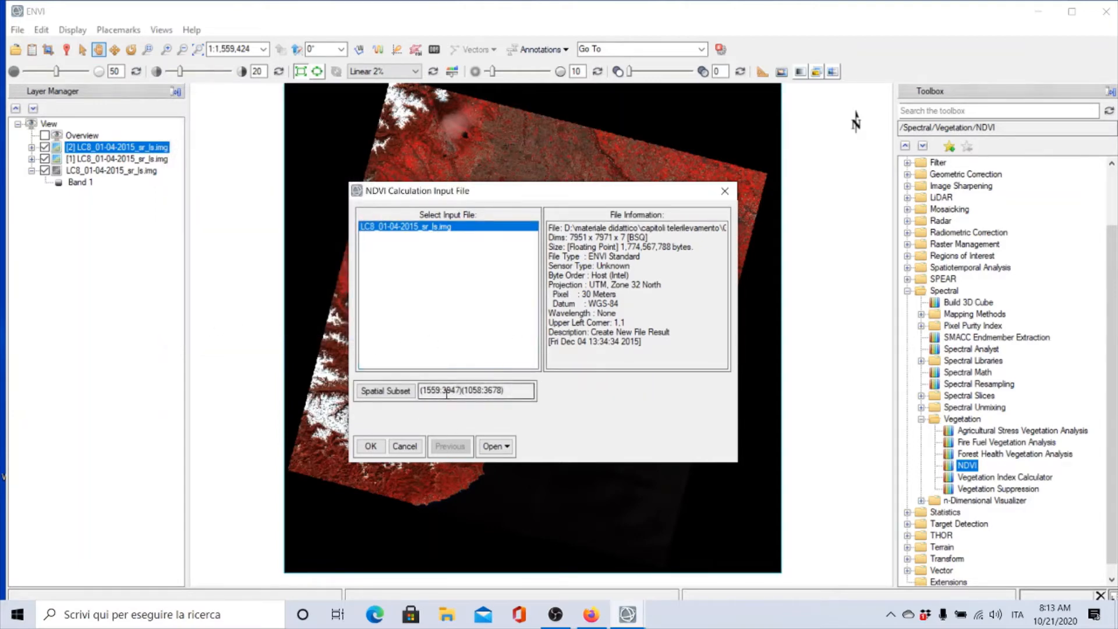
left_click(370, 446)
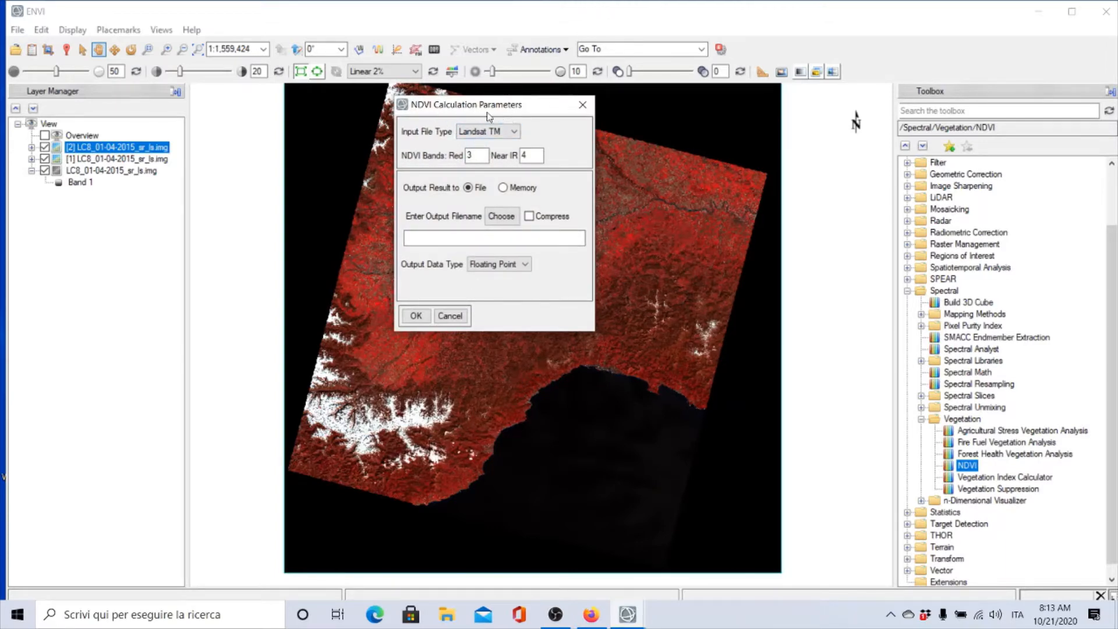
Keep Landsat TM as the input file type and cancel the NDVI calculation parameters
left_click(516, 134)
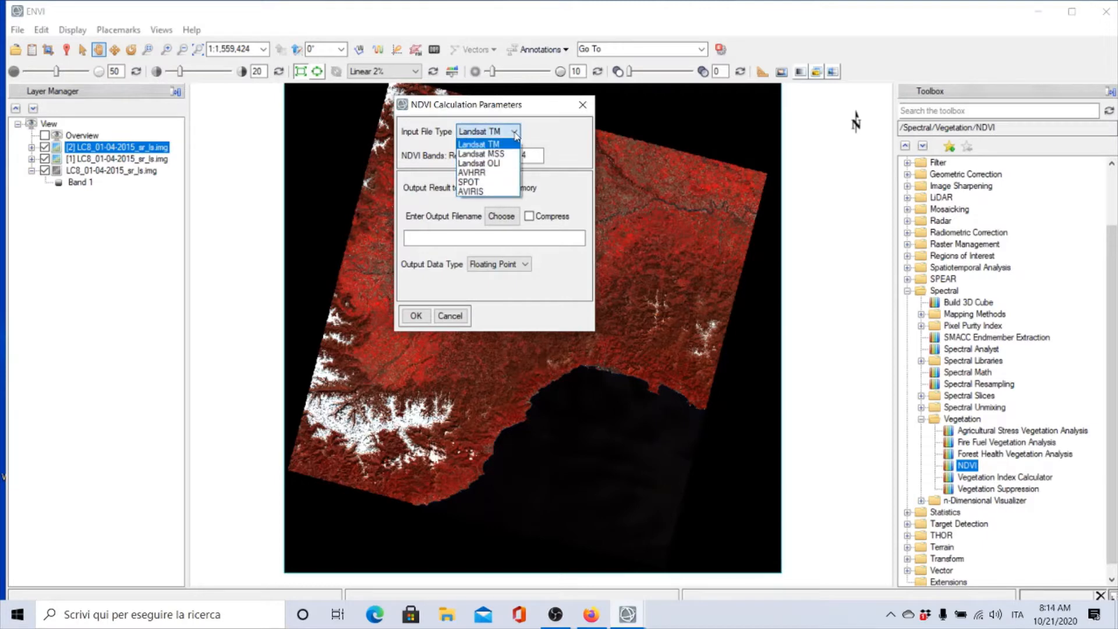
left_click(498, 145)
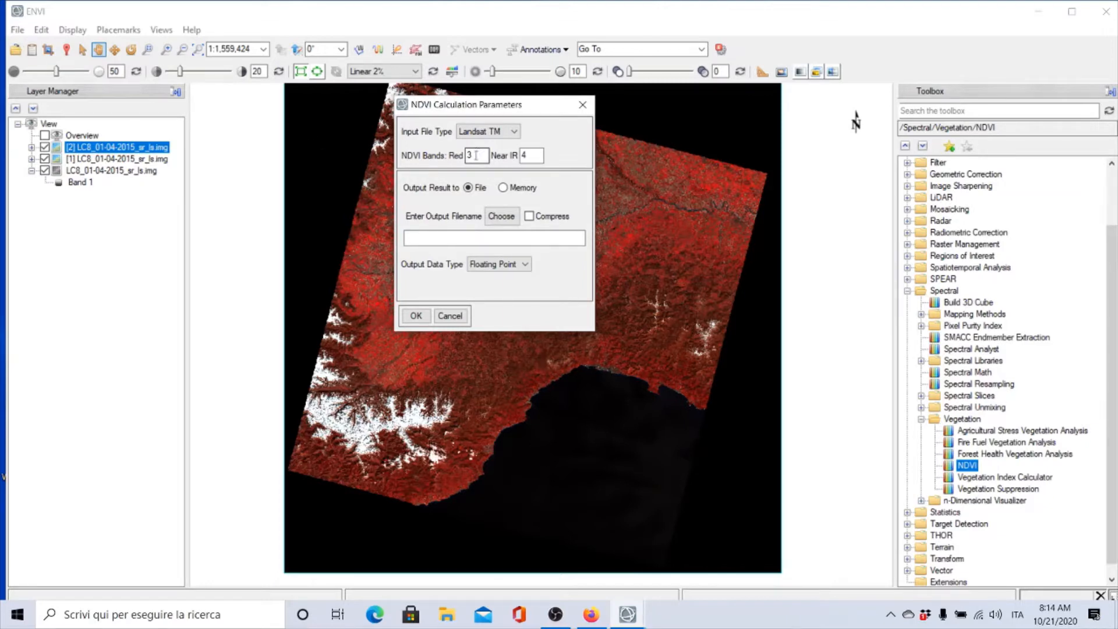
left_click(450, 316)
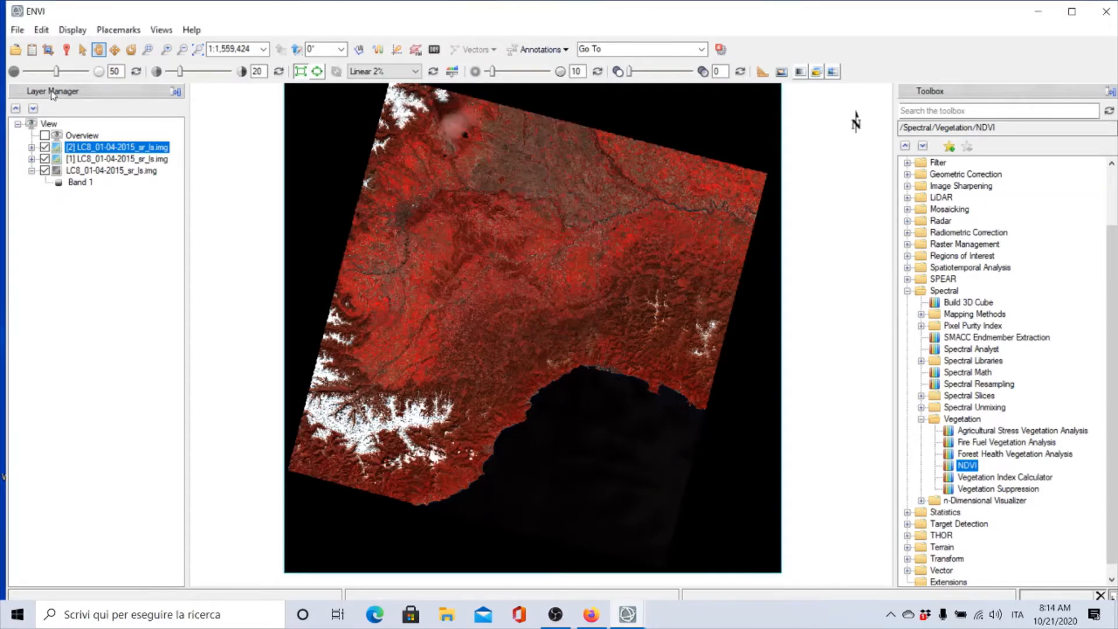
Open the Data Manager to review the image's bands, then close it
left_click(31, 49)
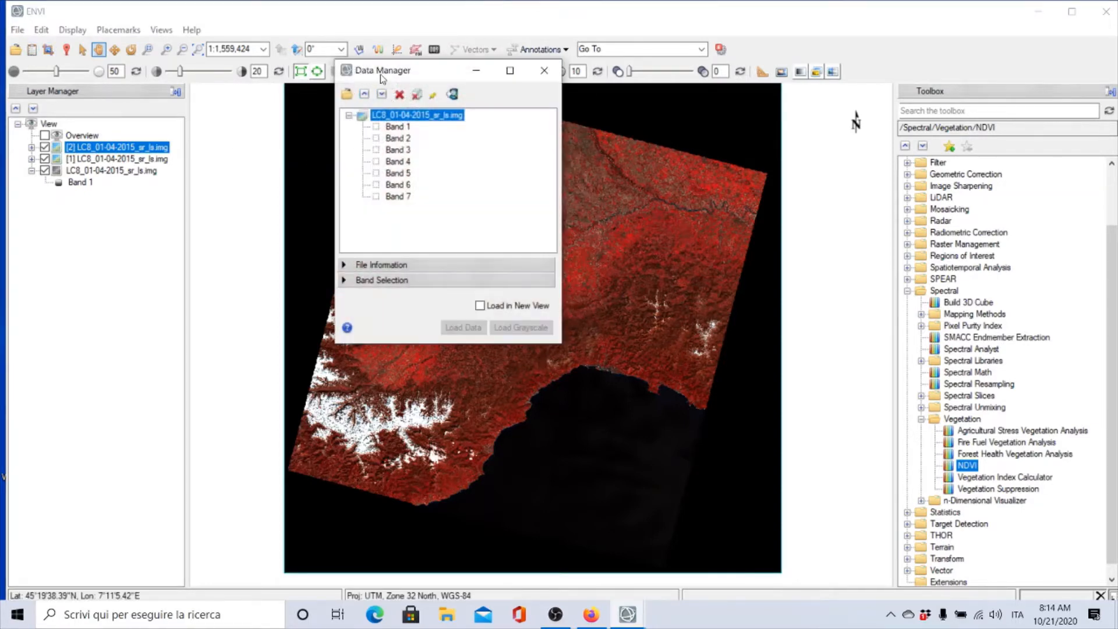
left_click_drag(385, 73, 191, 99)
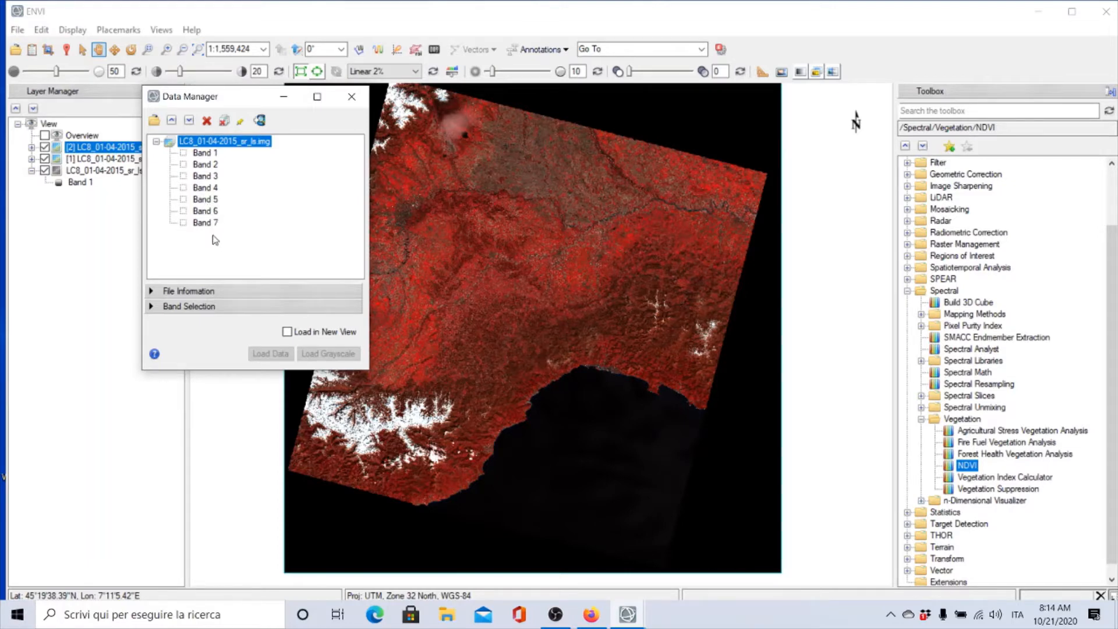
left_click(351, 100)
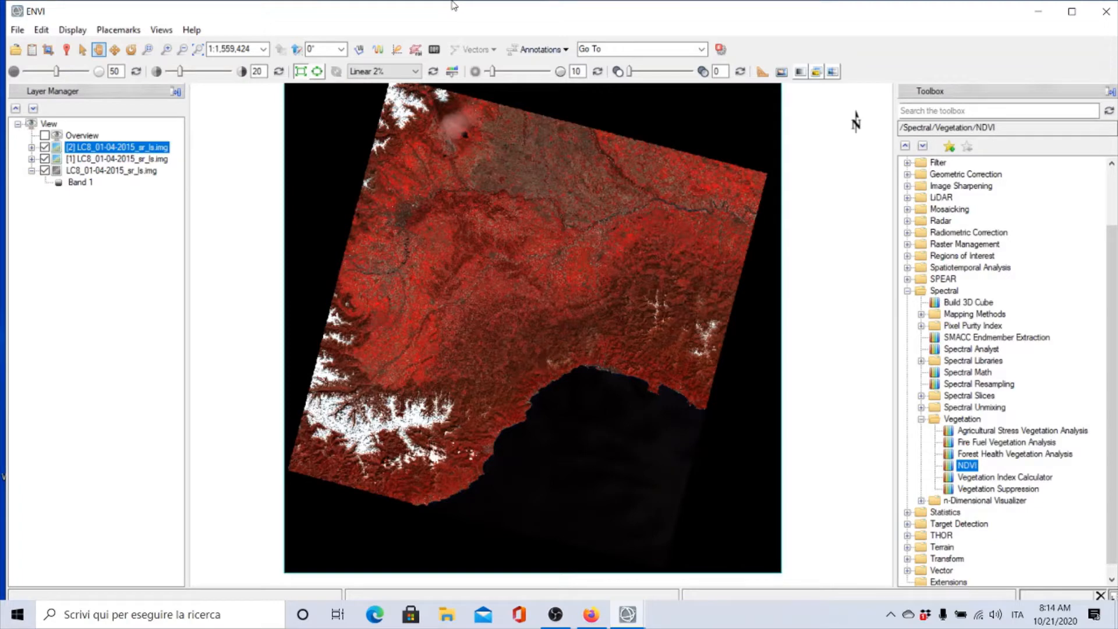
Reopen the NDVI tool on LC8_01-04-2015_sr_ls.img and subset it to the AOI4.shp extent
double_click(966, 465)
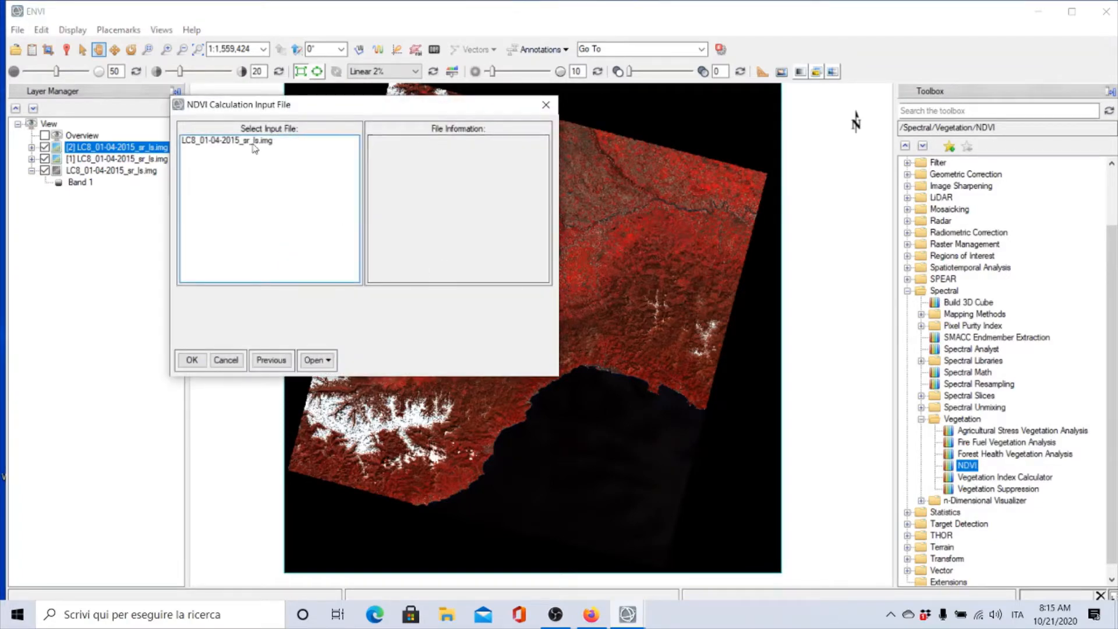
left_click(272, 142)
left_click(207, 306)
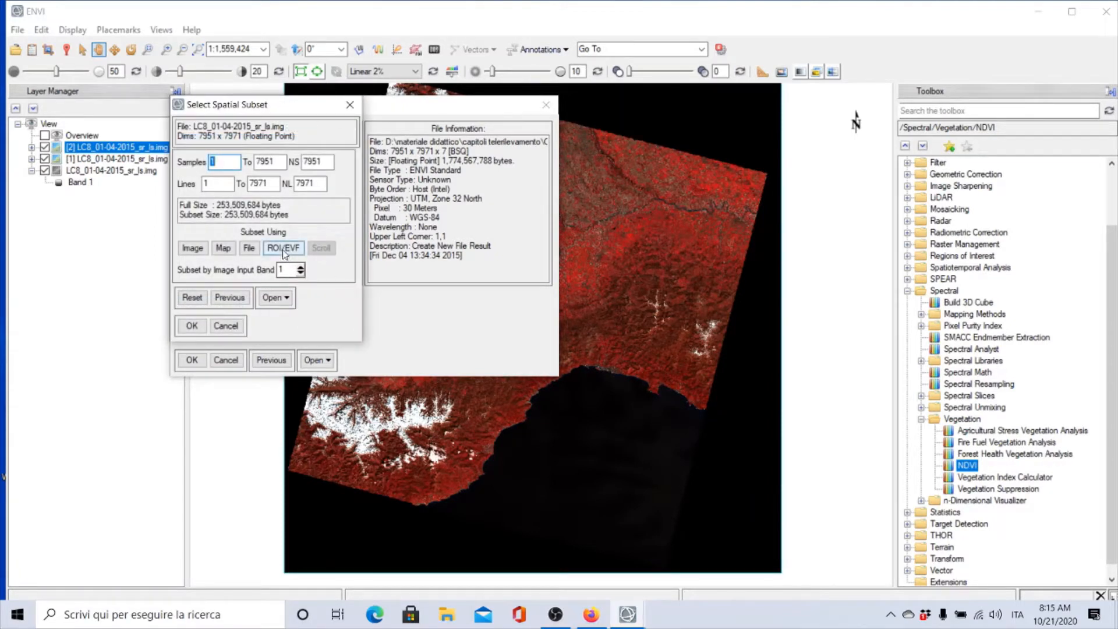
left_click(284, 249)
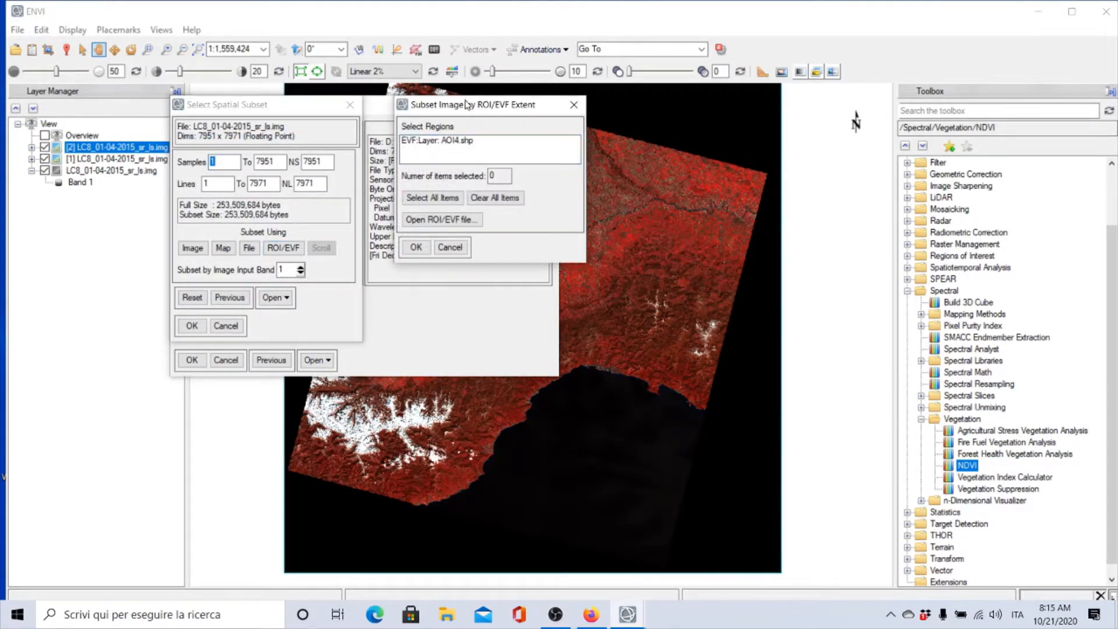
left_click(442, 141)
left_click(446, 143)
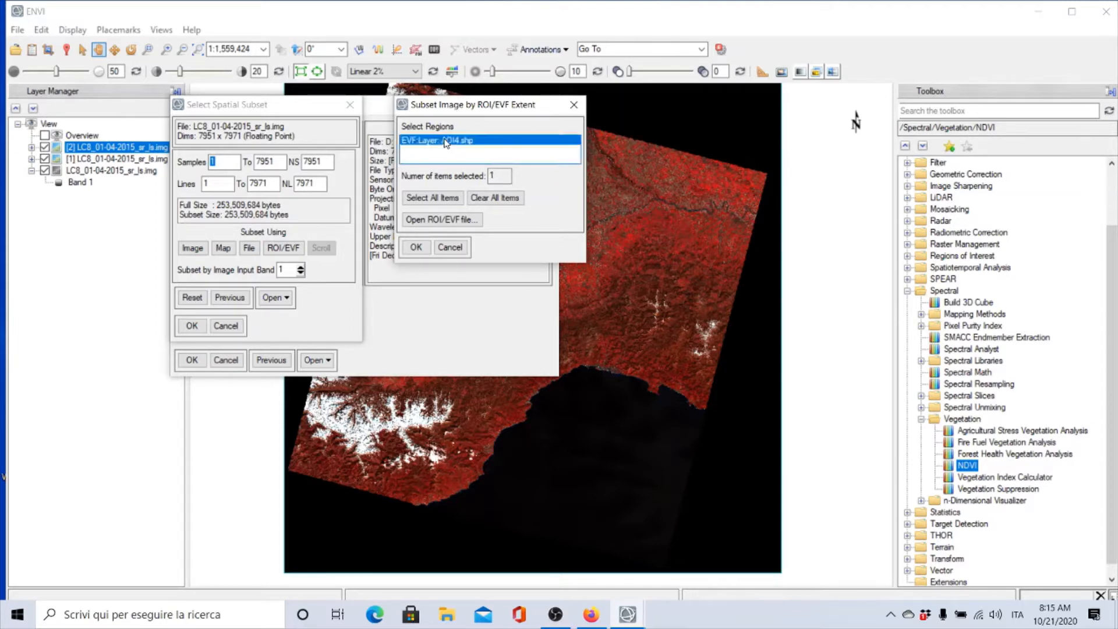
left_click(416, 247)
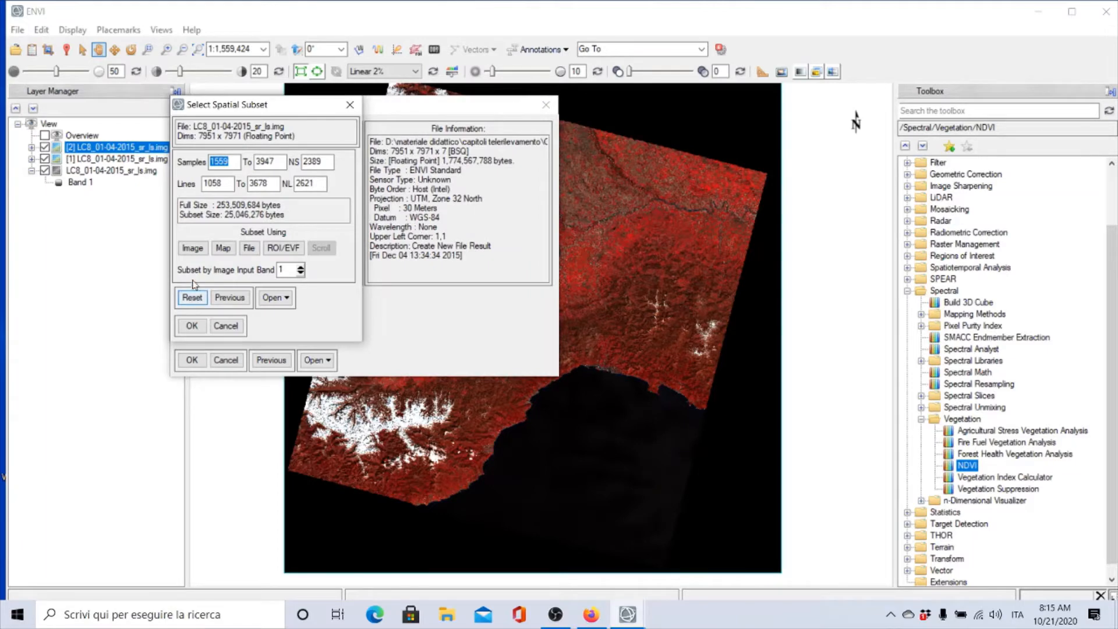
Preview the subset extent on the image, then confirm the spatial subset and the NDVI input file
left_click(192, 248)
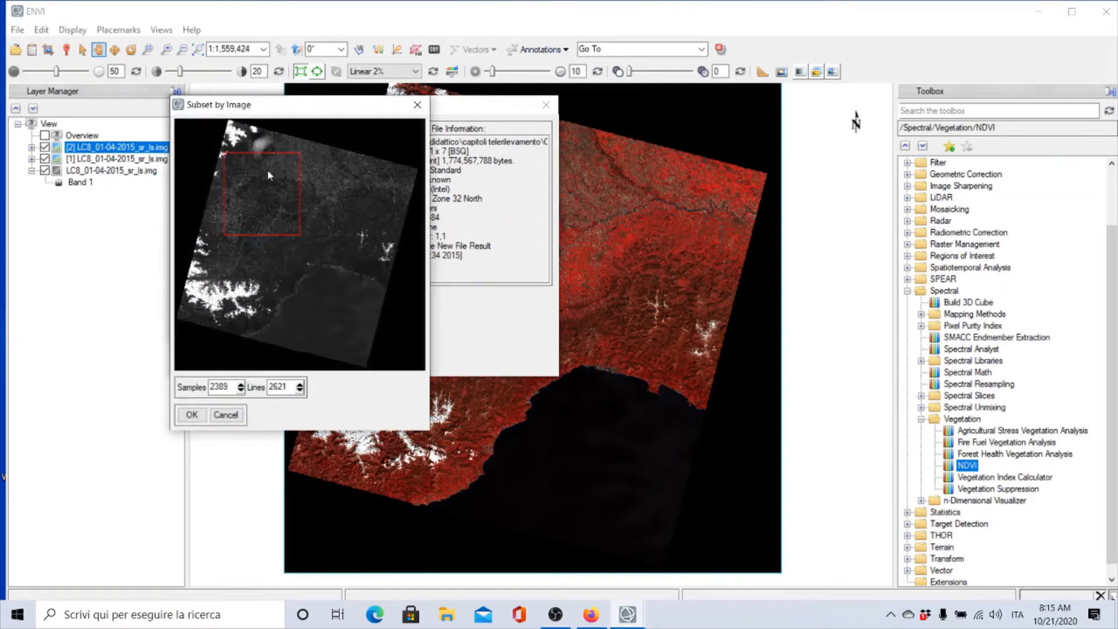
left_click(192, 414)
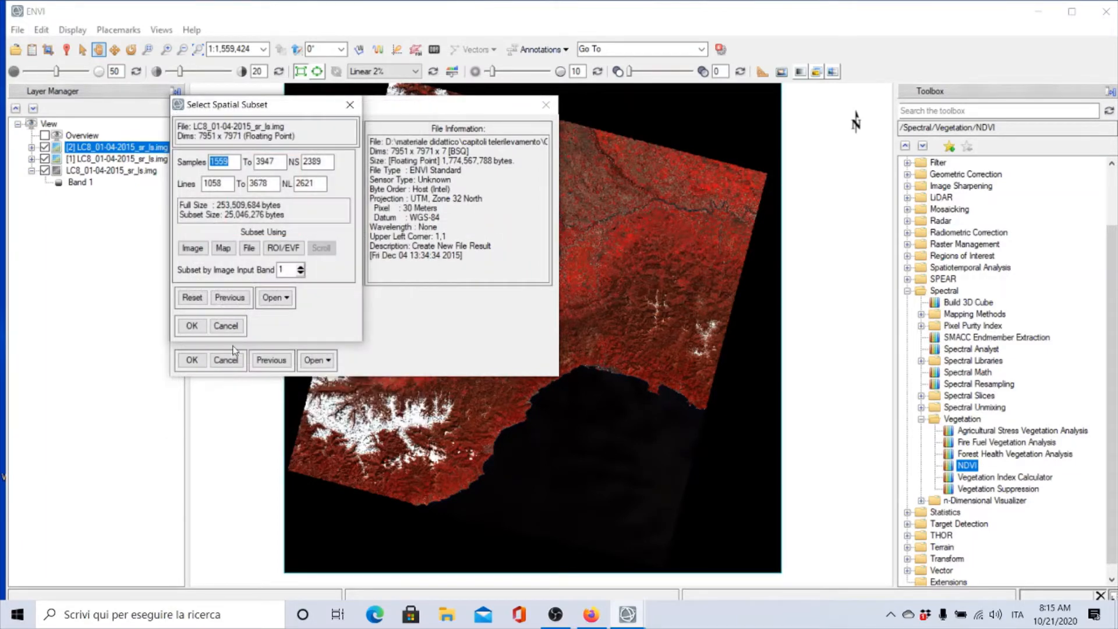
left_click(192, 326)
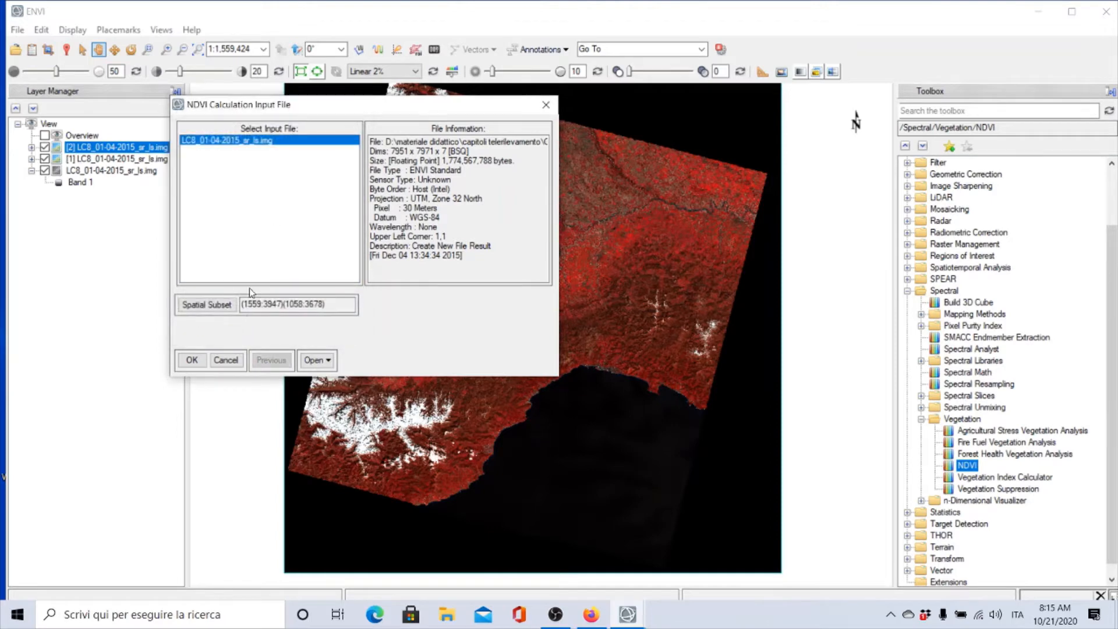
left_click(192, 361)
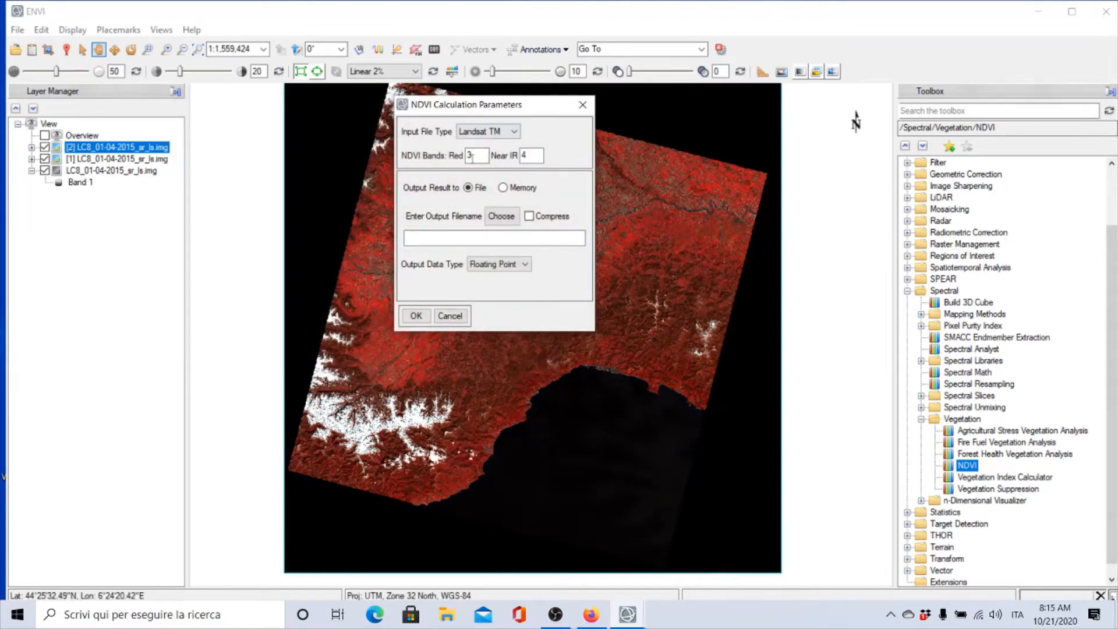
Set the NDVI bands to Red 4 and Near IR 5
double_click(475, 152)
type("4")
double_click(535, 156)
type("5")
Create a new output folder named "multitemporal analysis" in Downloads and open it
left_click(500, 217)
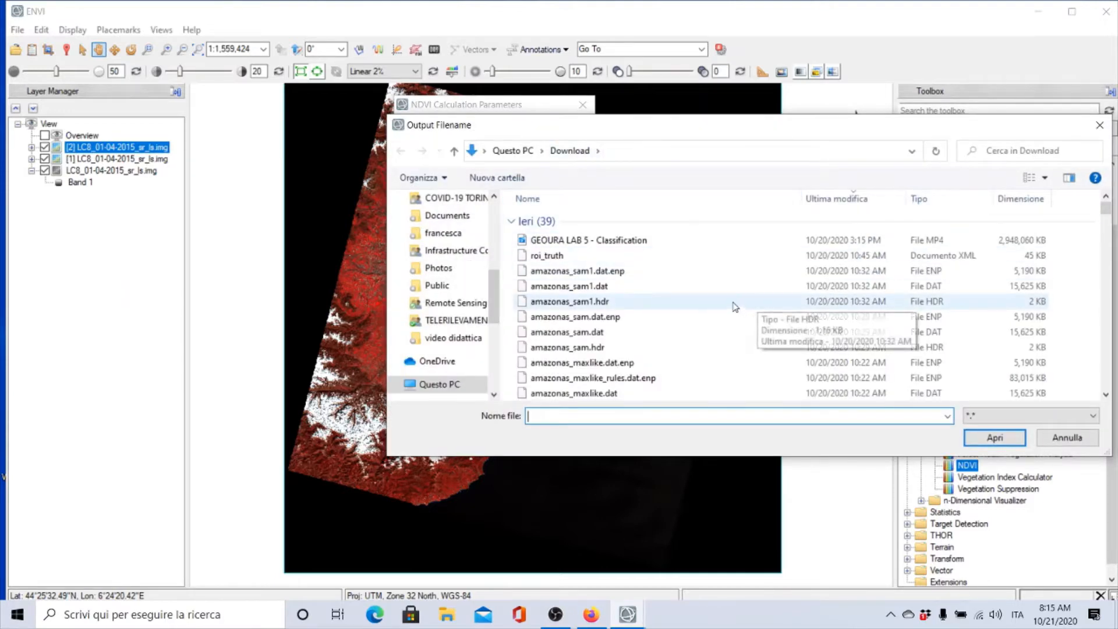
right_click(748, 256)
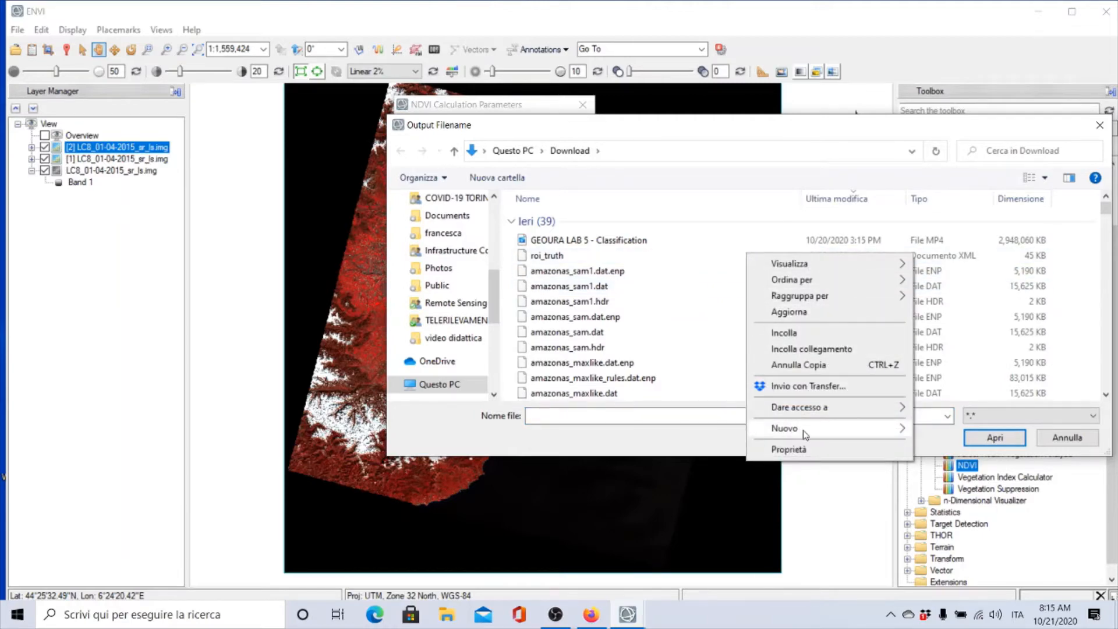
mouse_move(797, 432)
left_click(663, 431)
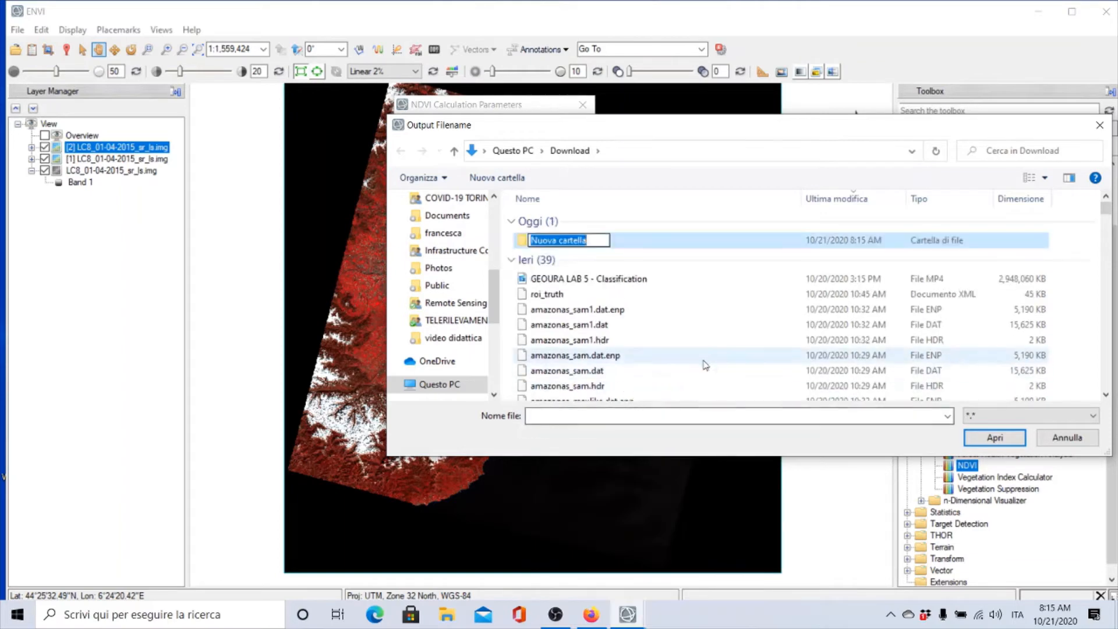
type("m")
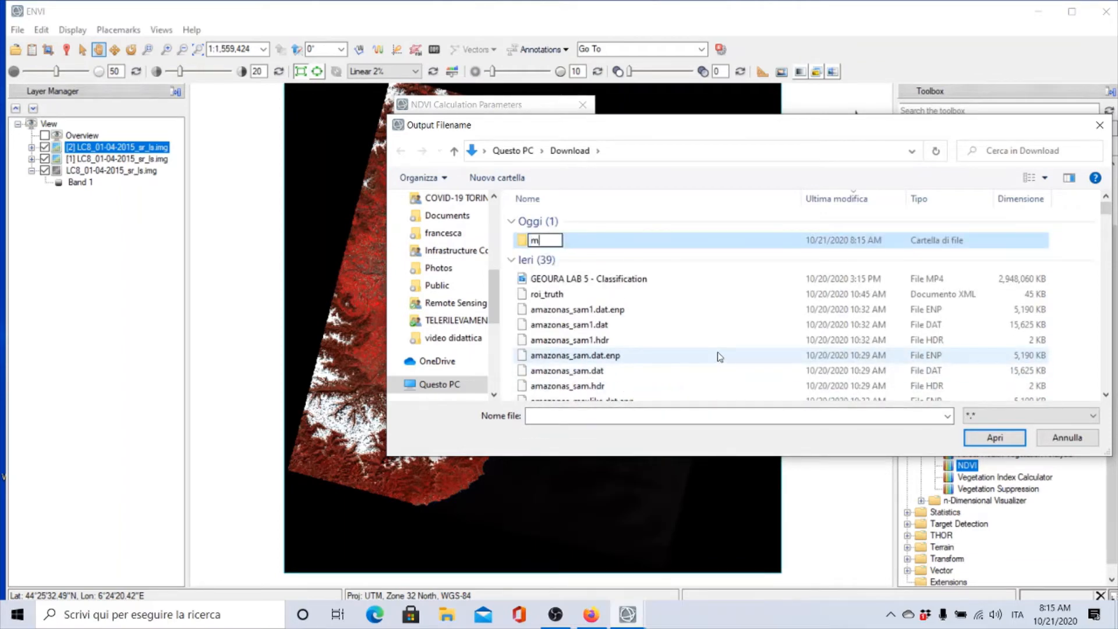
type("ultitempor")
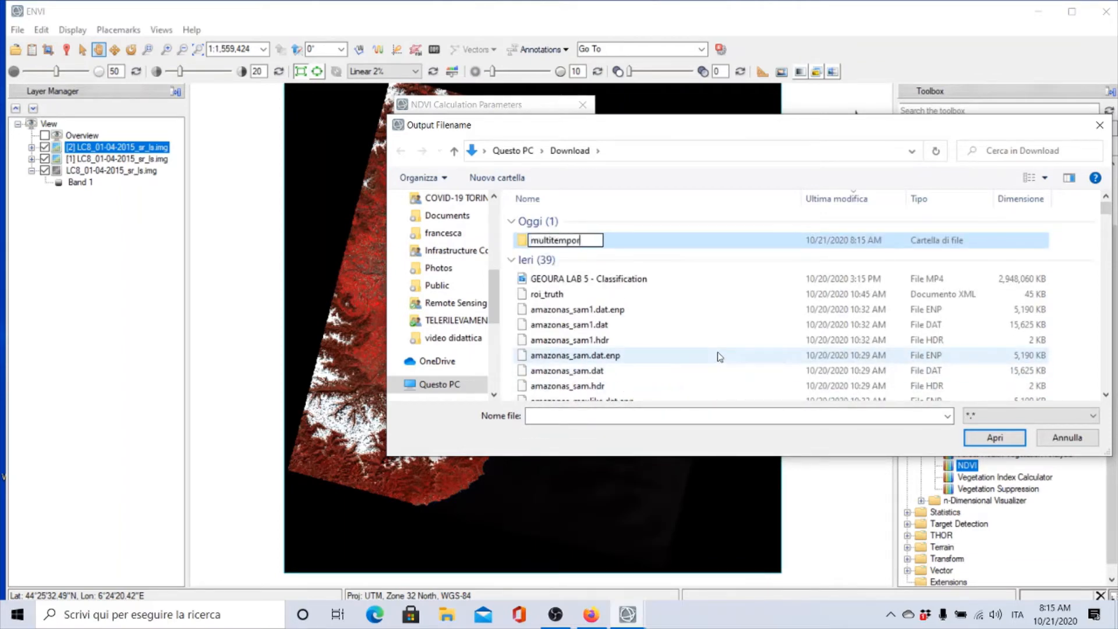
type("al analysis")
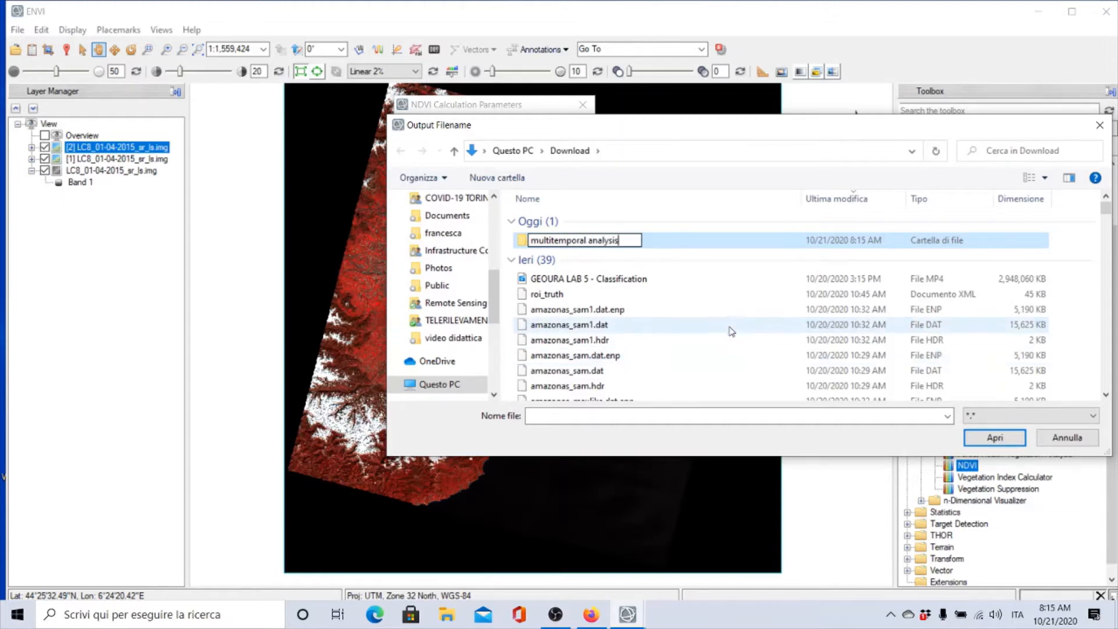
left_click(730, 326)
double_click(577, 240)
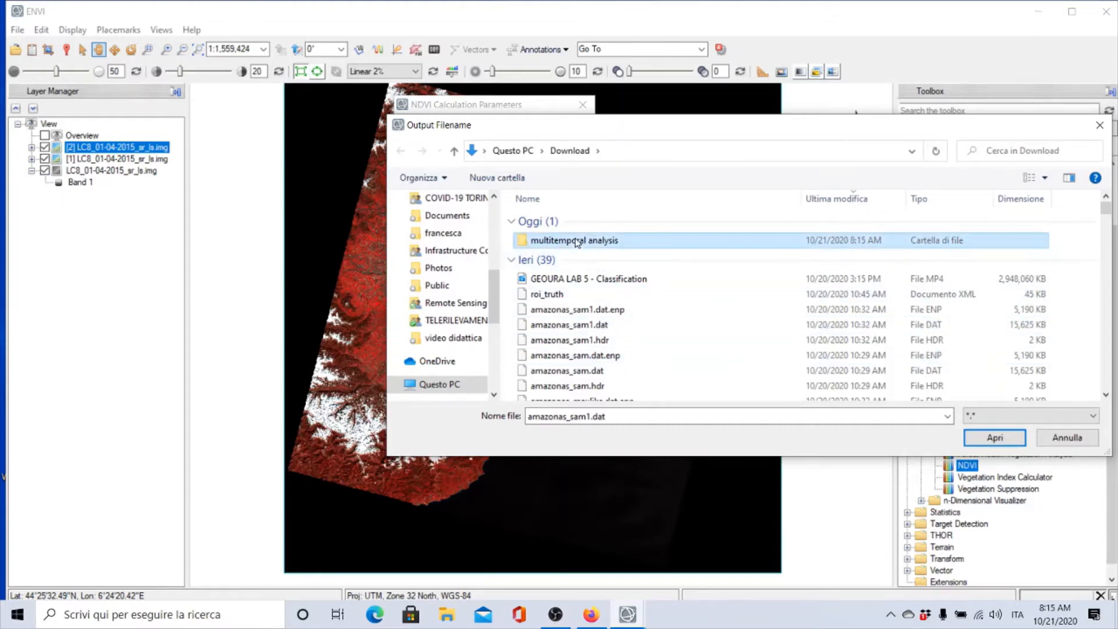
Name the output file "ndvi april" and run the NDVI calculation
double_click(621, 415)
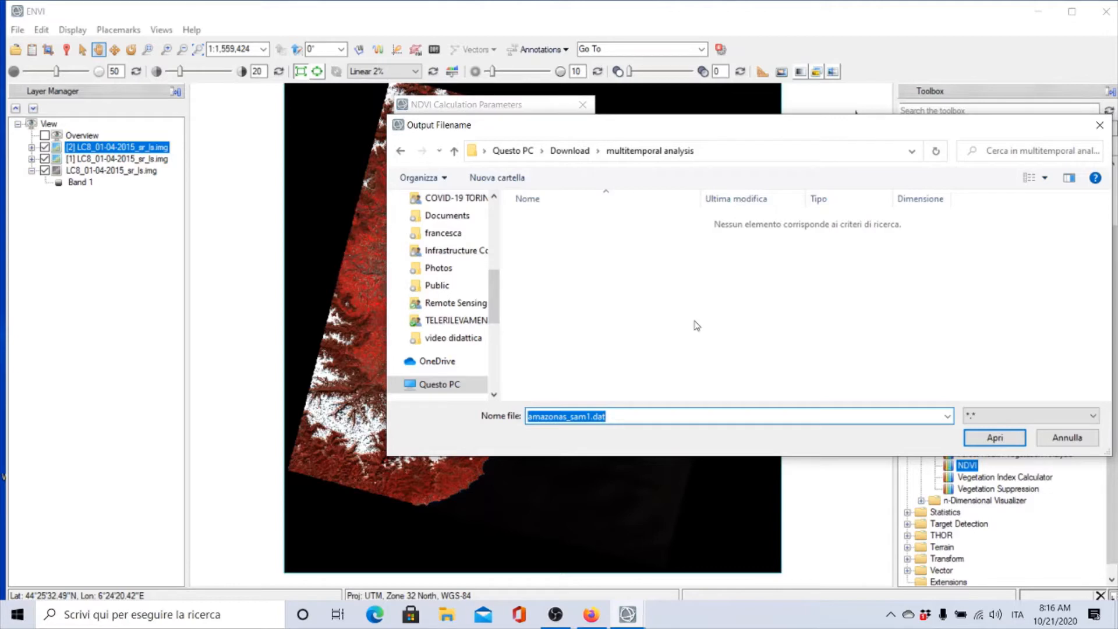
type("ndv")
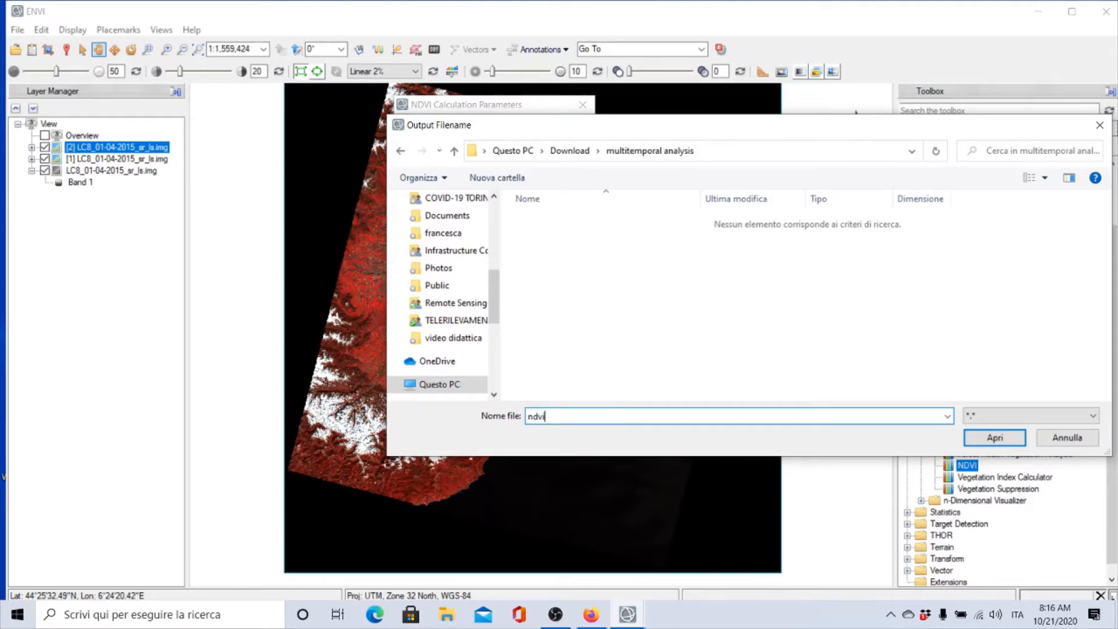
type("i april")
left_click(993, 438)
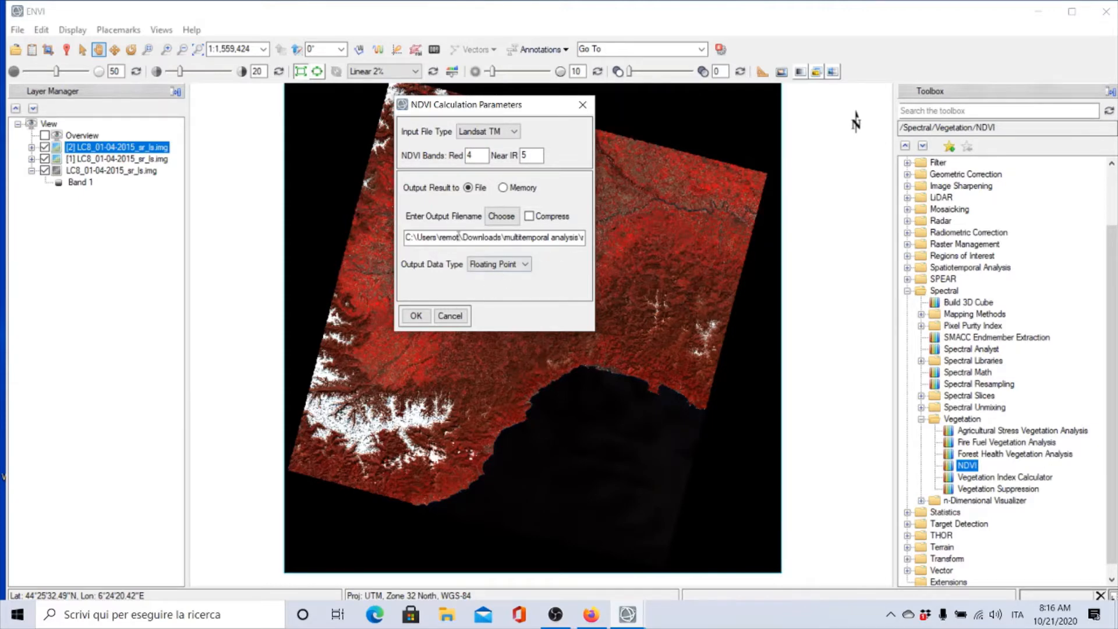
left_click(415, 316)
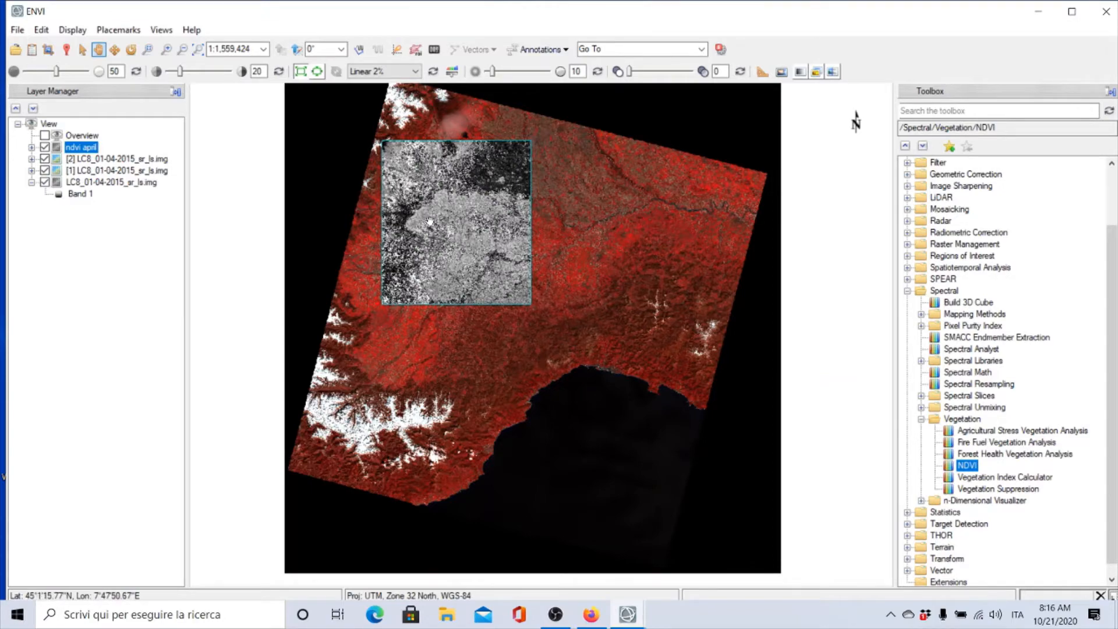
Zoom into the ndvi april layer to examine the NDVI result over the AOI
scroll(427, 218, "up", 2)
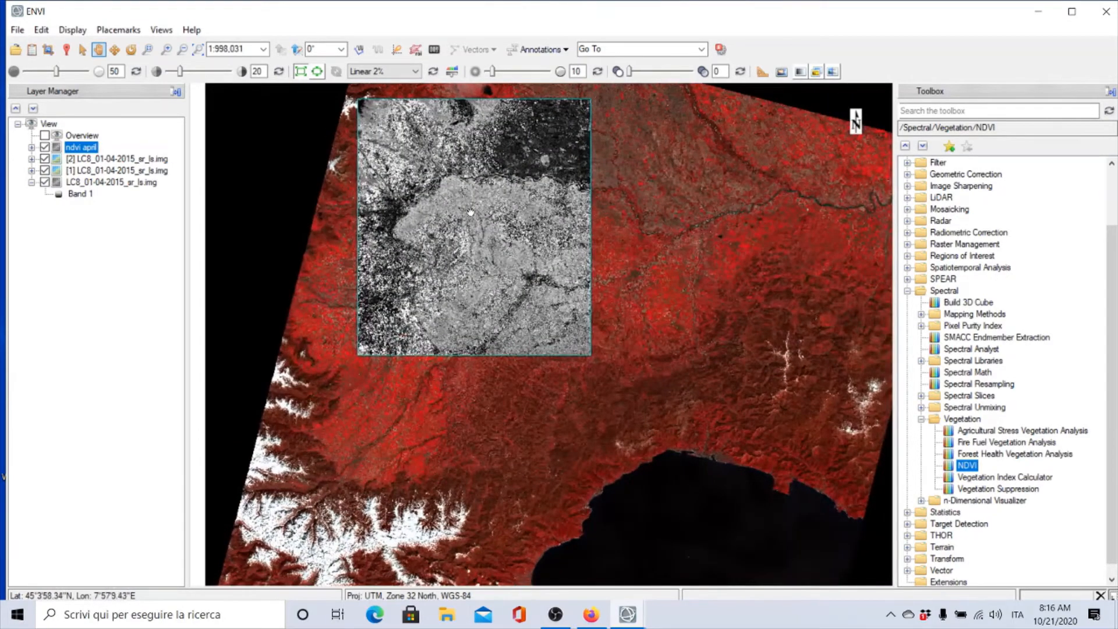
left_click_drag(472, 213, 554, 340)
scroll(555, 340, "up", 4)
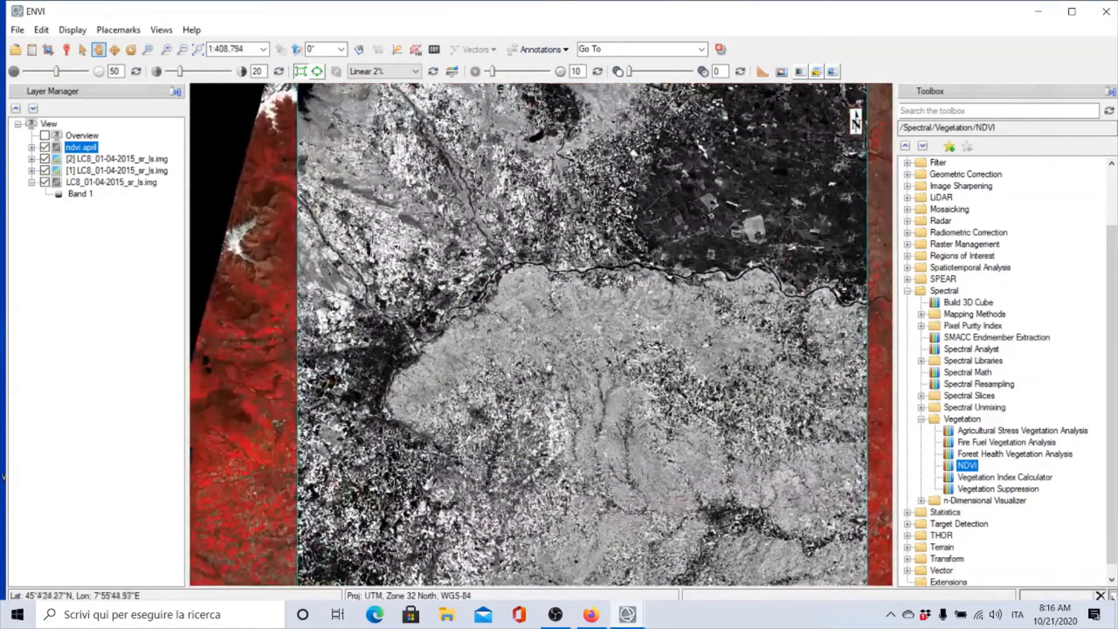
mouse_move(535, 376)
left_mouse_down()
mouse_move(450, 339)
mouse_move(533, 359)
mouse_move(524, 367)
left_mouse_up()
scroll(450, 339, "up", 1)
scroll(452, 340, "up", 1)
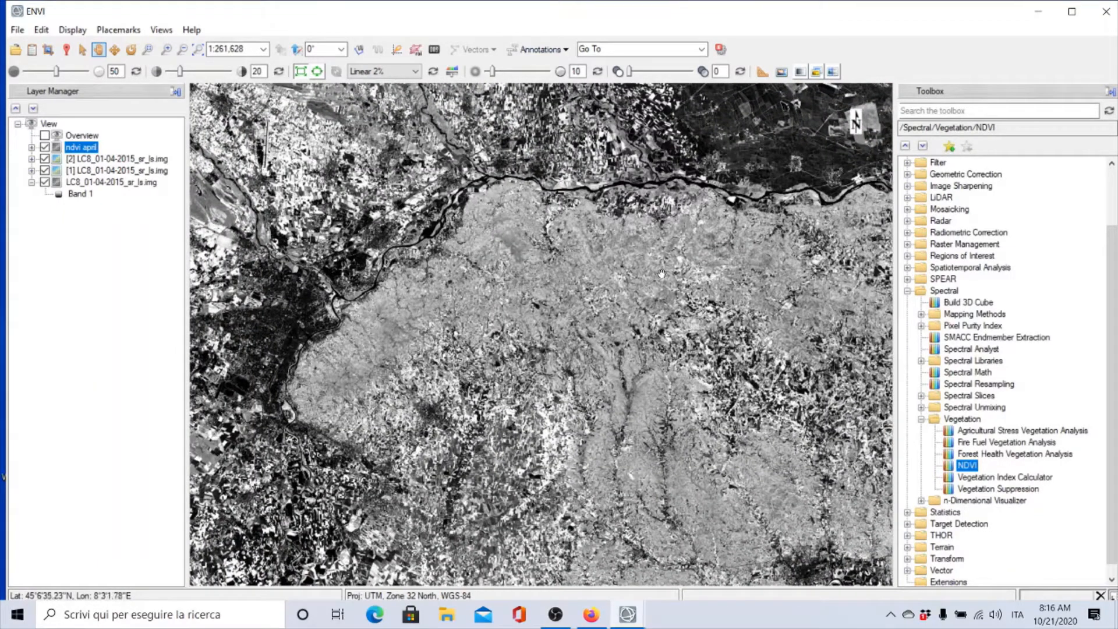
Open the Cursor Value tool and inspect NDVI pixel values at several locations across the image
left_click(66, 51)
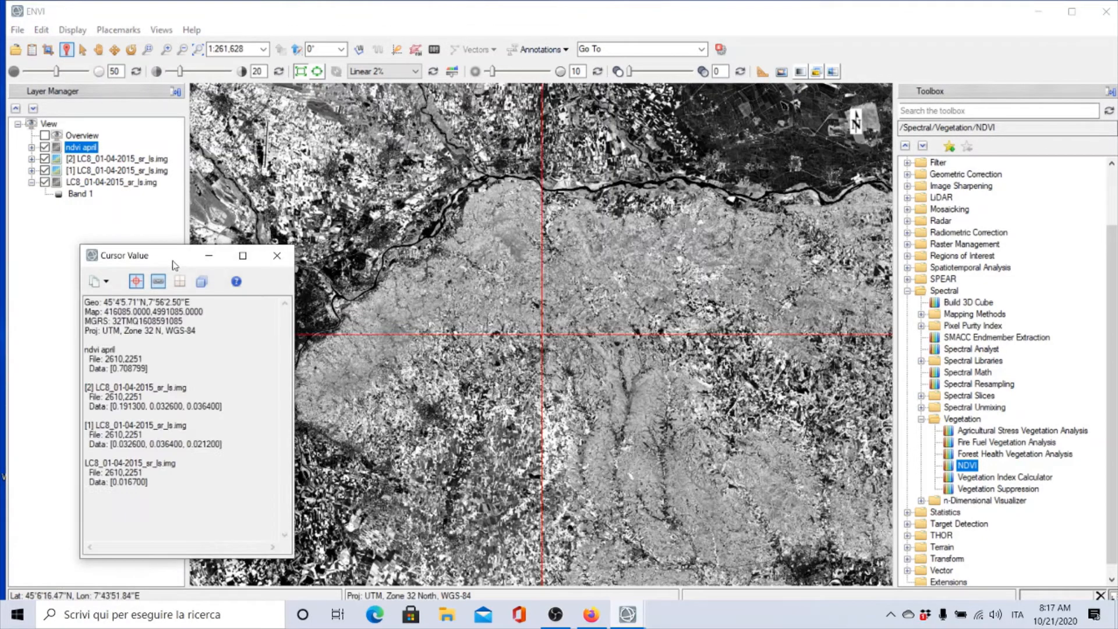
left_click_drag(175, 261, 114, 234)
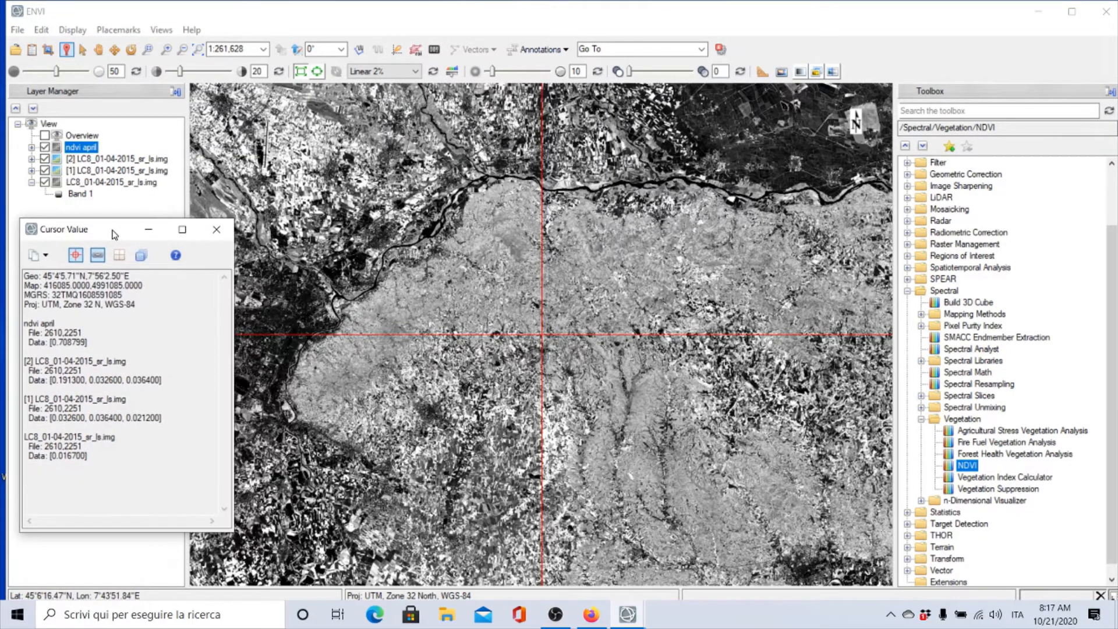
left_click(279, 319)
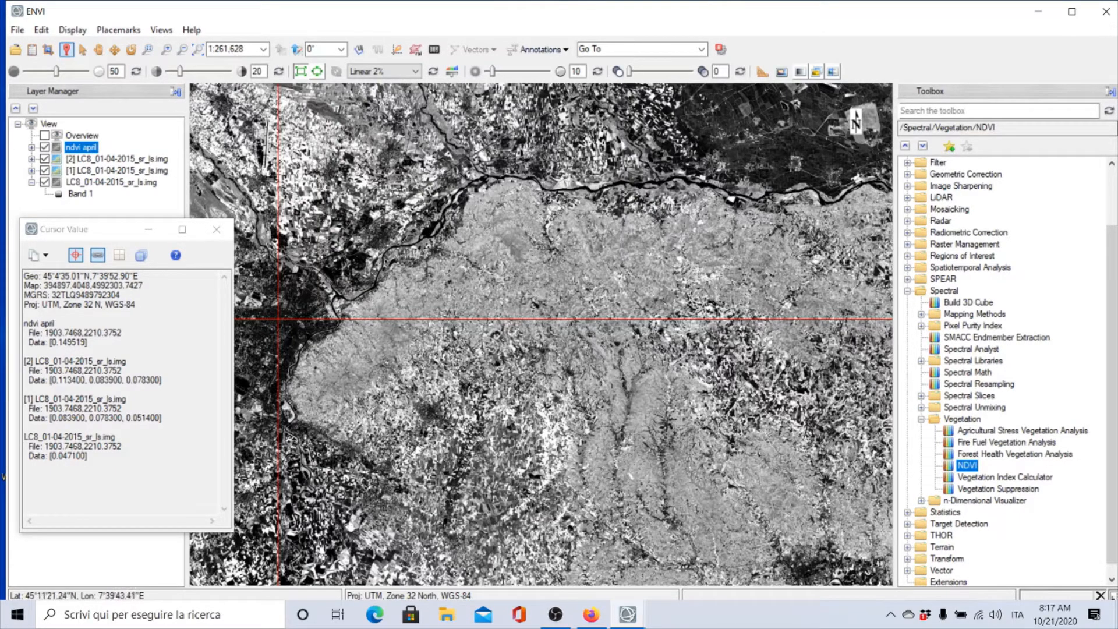
left_click(208, 169)
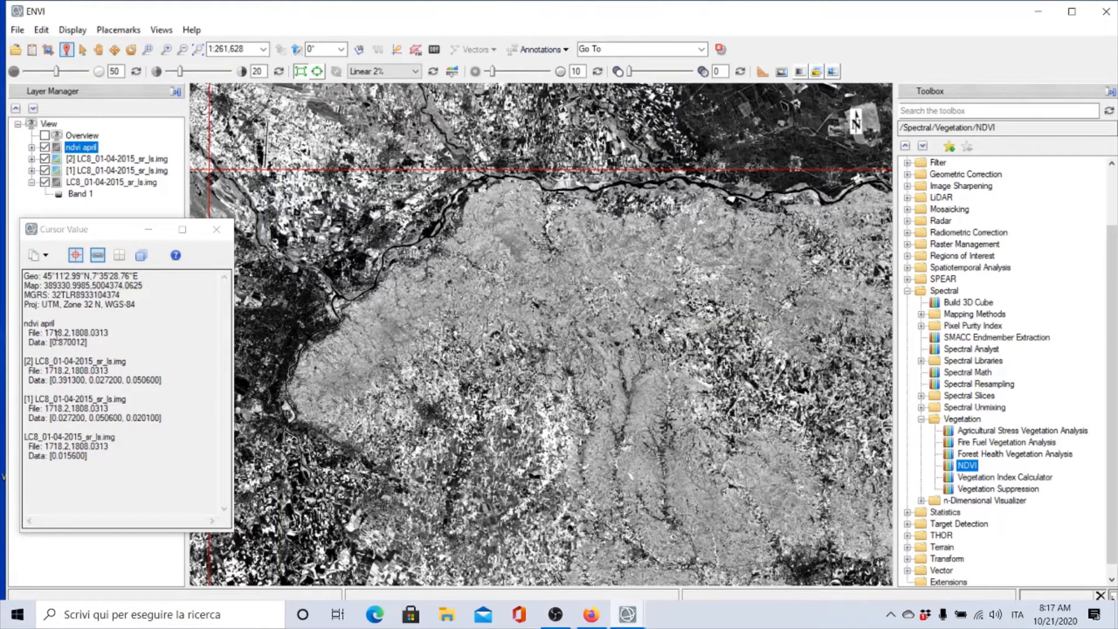
left_click_drag(89, 341, 13, 340)
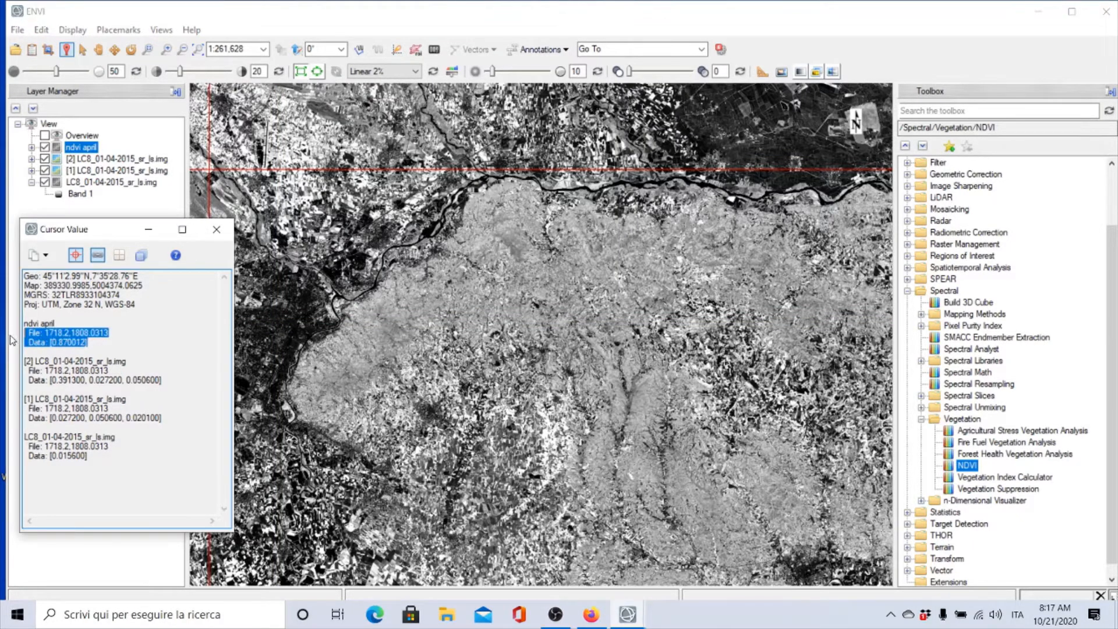
left_click(67, 346)
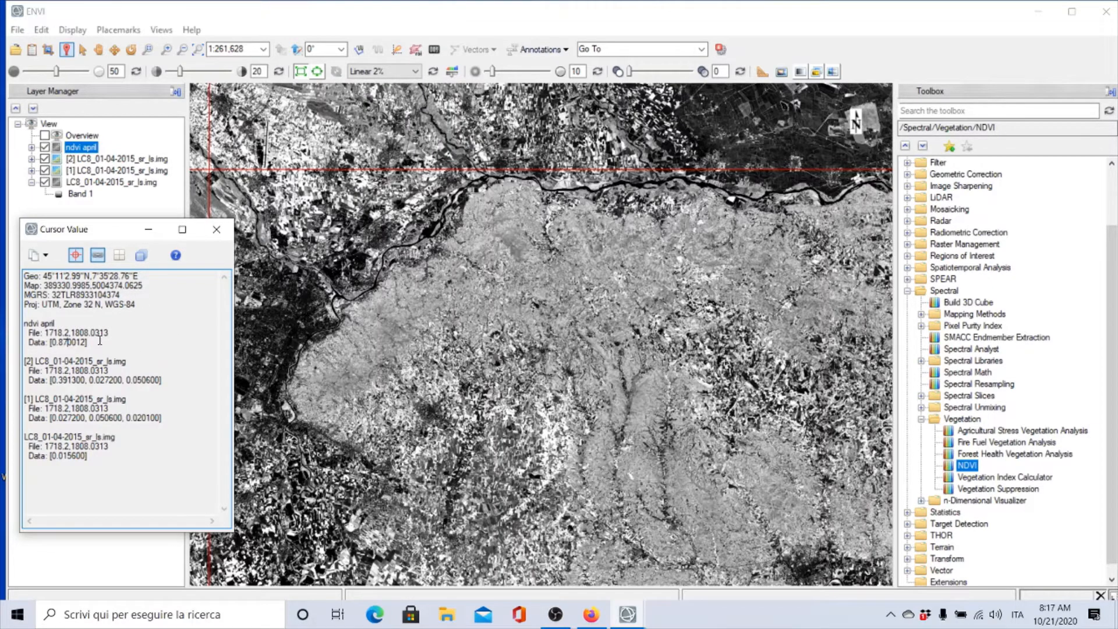
left_click(793, 177)
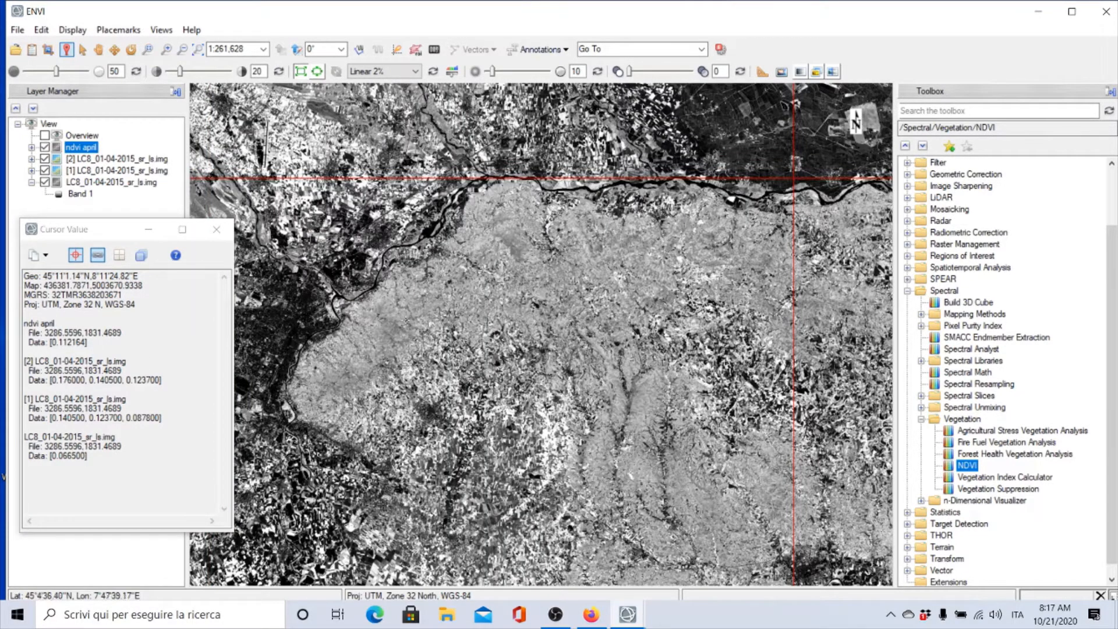
scroll(477, 227, "up", 3)
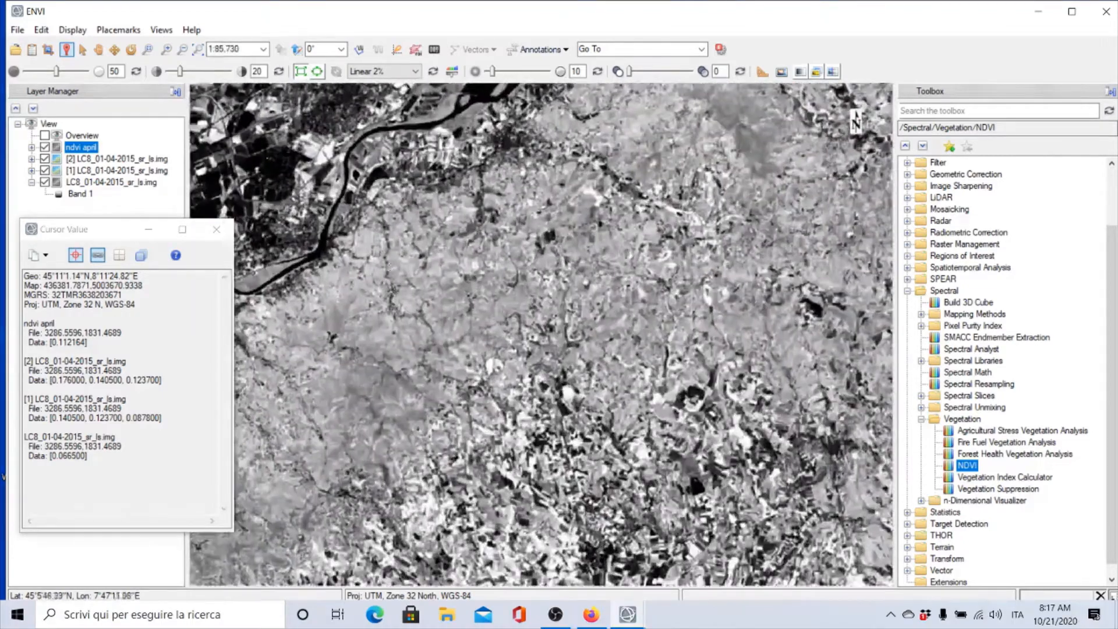
left_click(321, 250)
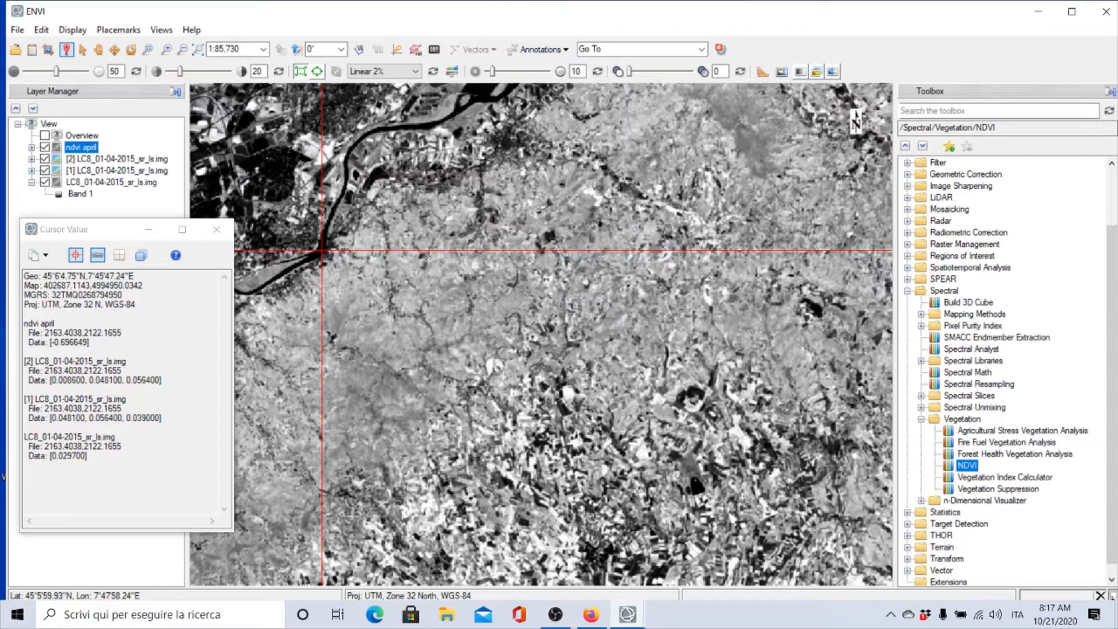
scroll(429, 257, "down", 5)
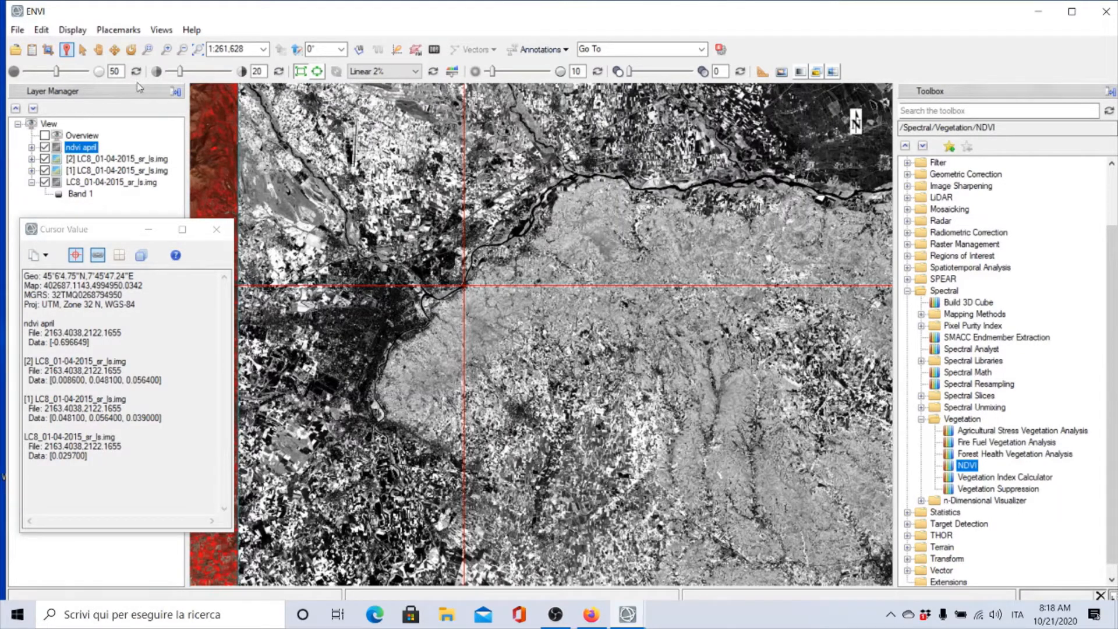
Pan across the NDVI image to inspect values in other parts of the AOI
left_click(97, 49)
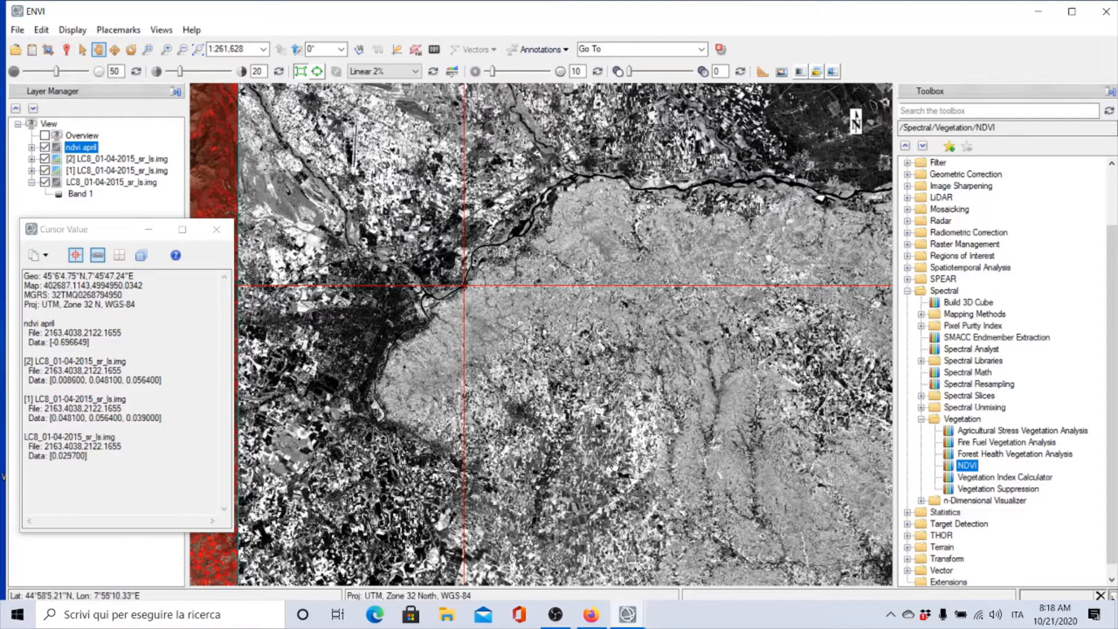
left_click_drag(594, 244, 588, 92)
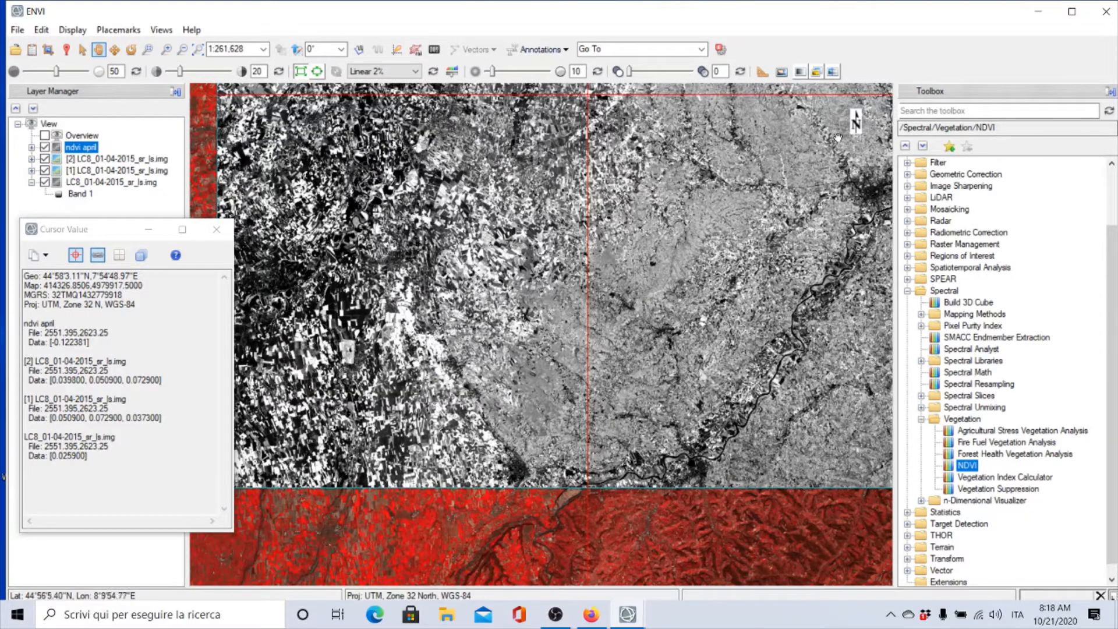
left_click_drag(718, 268, 624, 343)
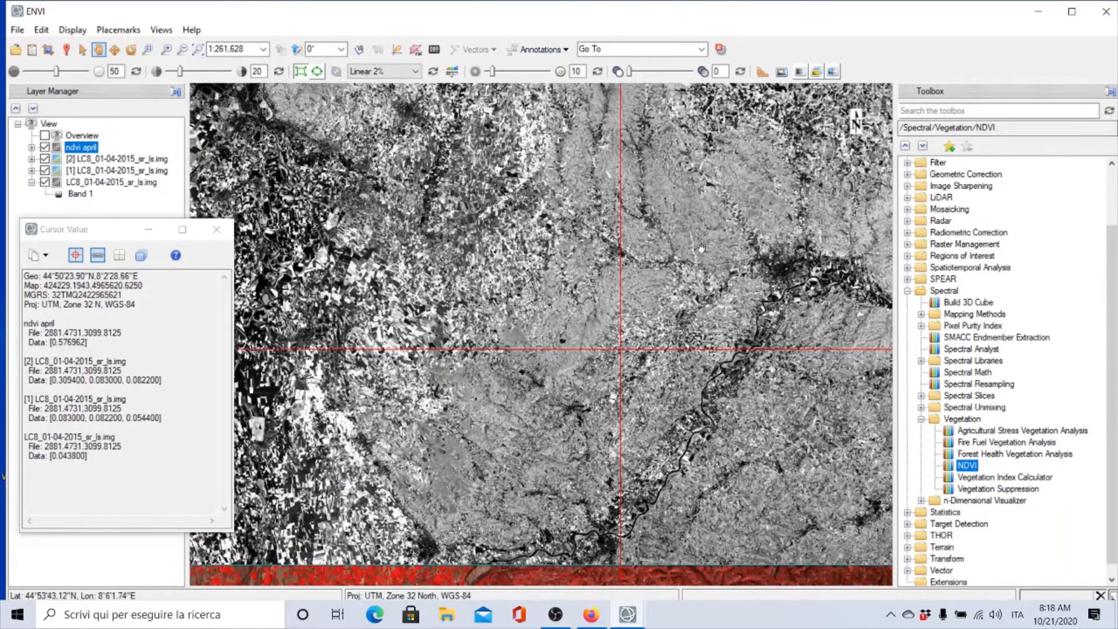
left_click_drag(714, 233, 626, 344)
left_click_drag(695, 236, 659, 473)
left_click_drag(654, 179, 628, 279)
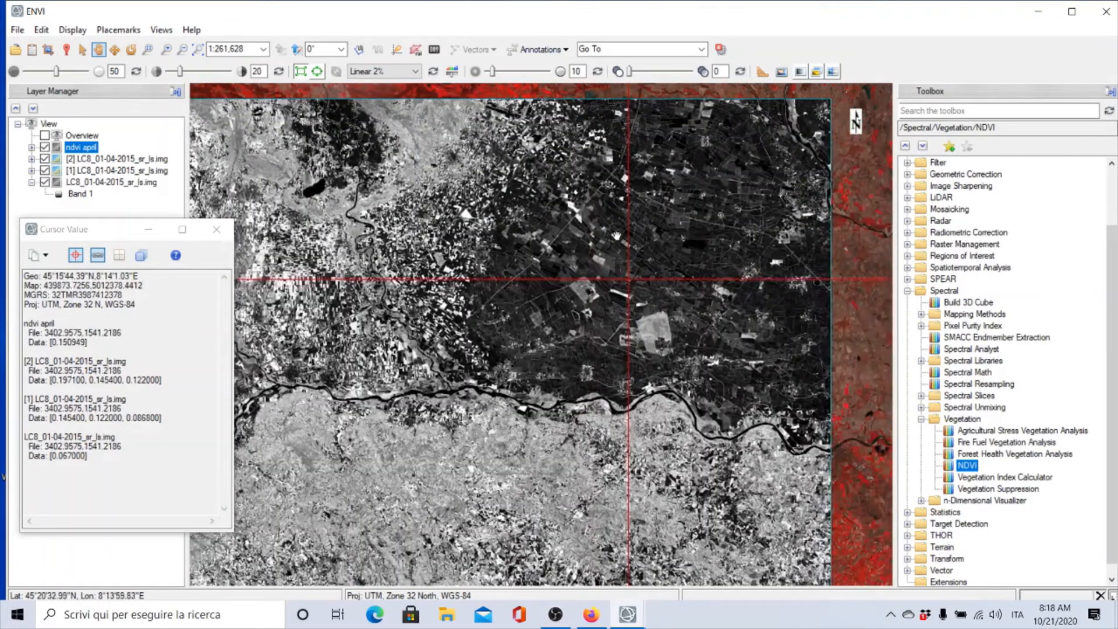
left_click(391, 344)
left_click_drag(548, 326, 598, 318)
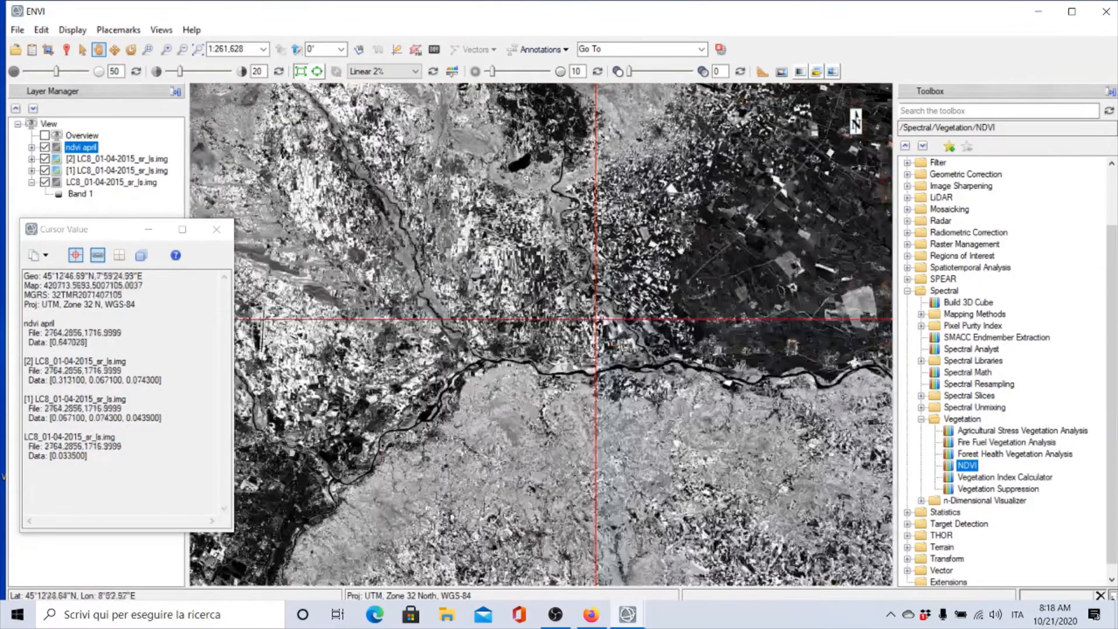
Close the Cursor Value tool and pan the NDVI image to view the rest of the AOI
left_click_drag(477, 311, 598, 250)
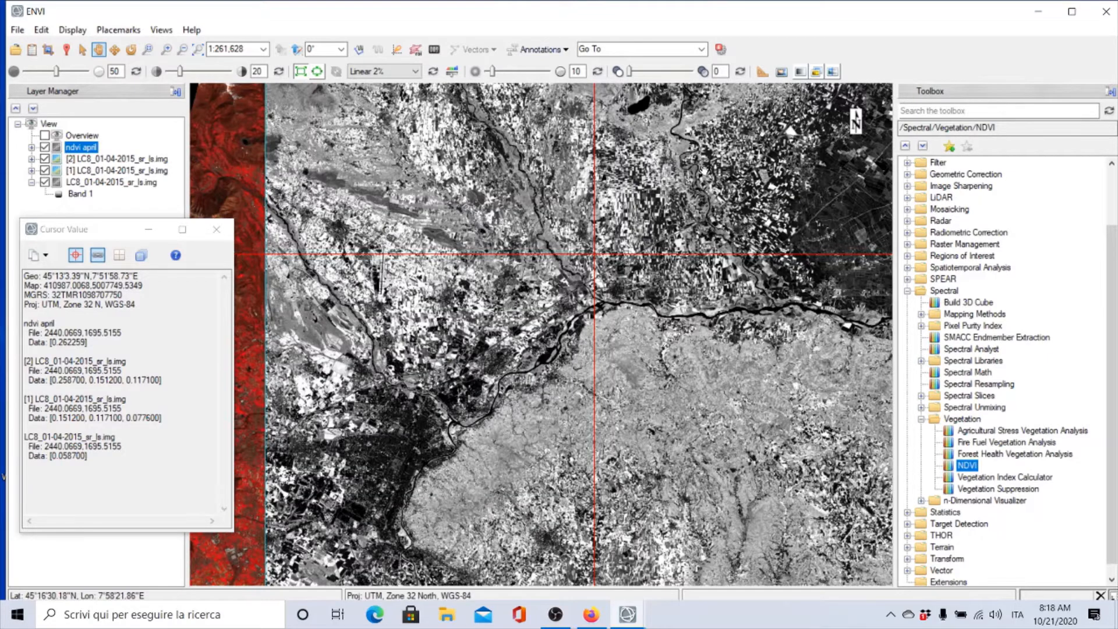
left_click(215, 232)
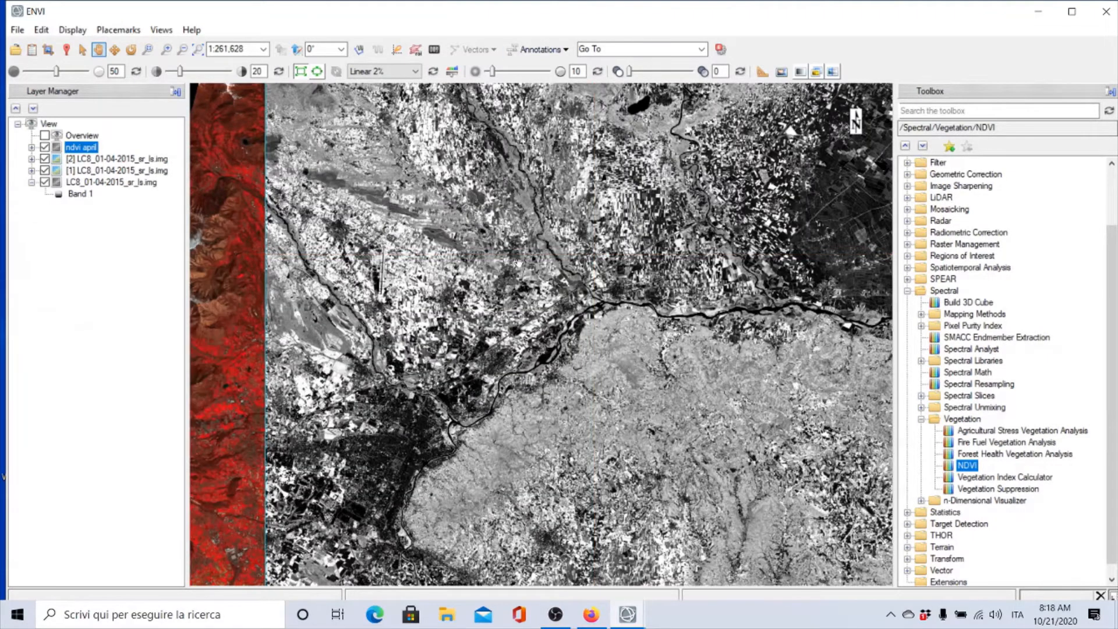
left_click_drag(422, 279, 359, 283)
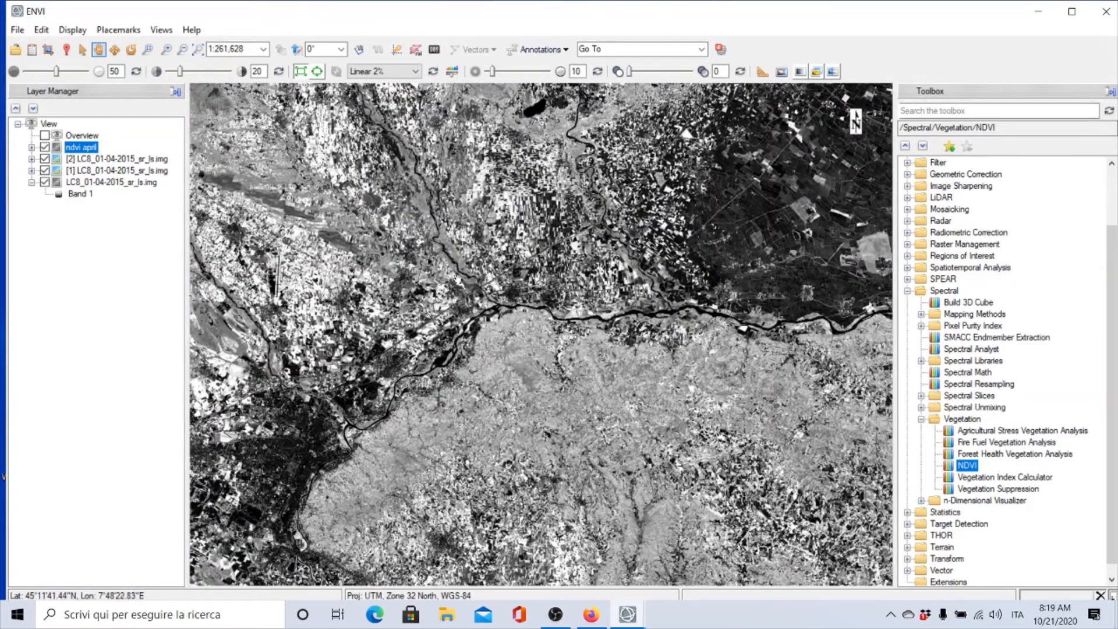
Open Quick Stats for the ndvi april layer and examine its Band 1 histogram, then close the statistics view
right_click(88, 149)
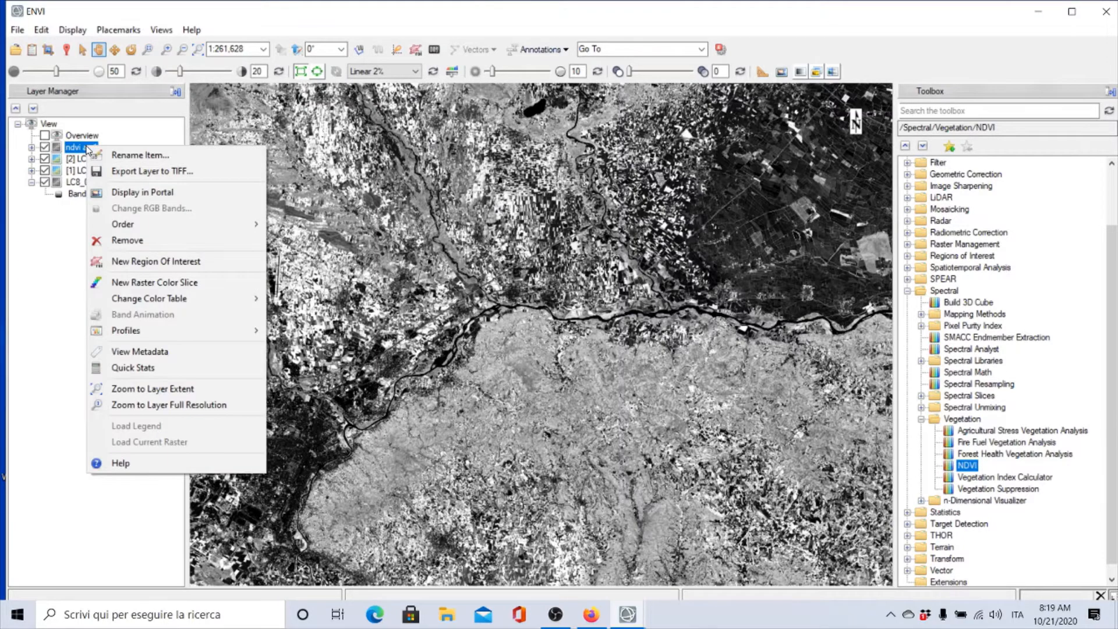
left_click(139, 368)
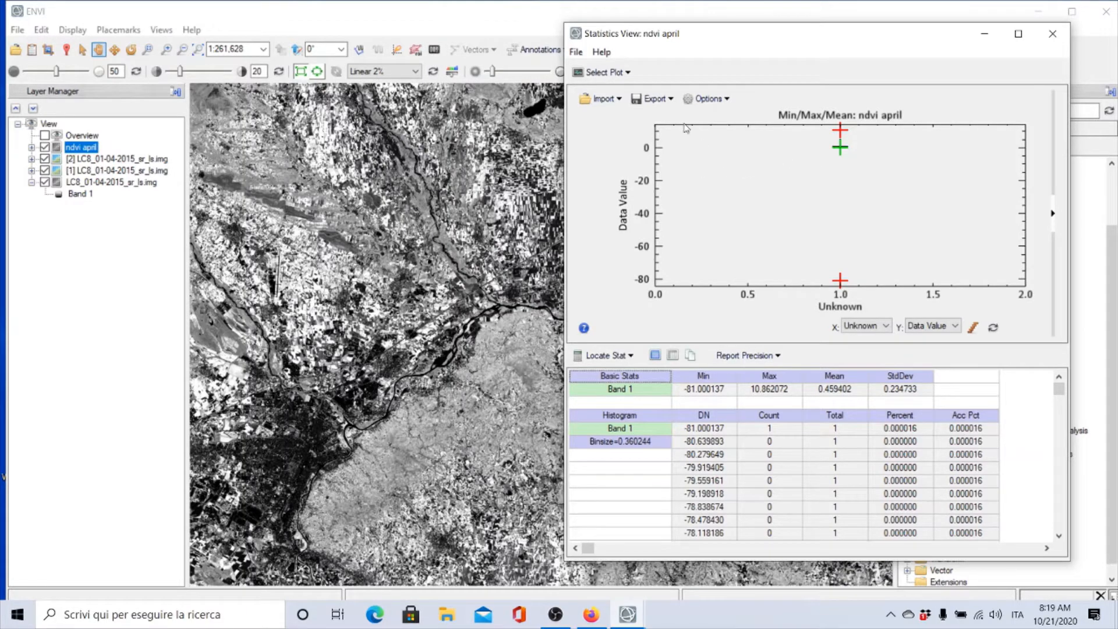
left_click(622, 74)
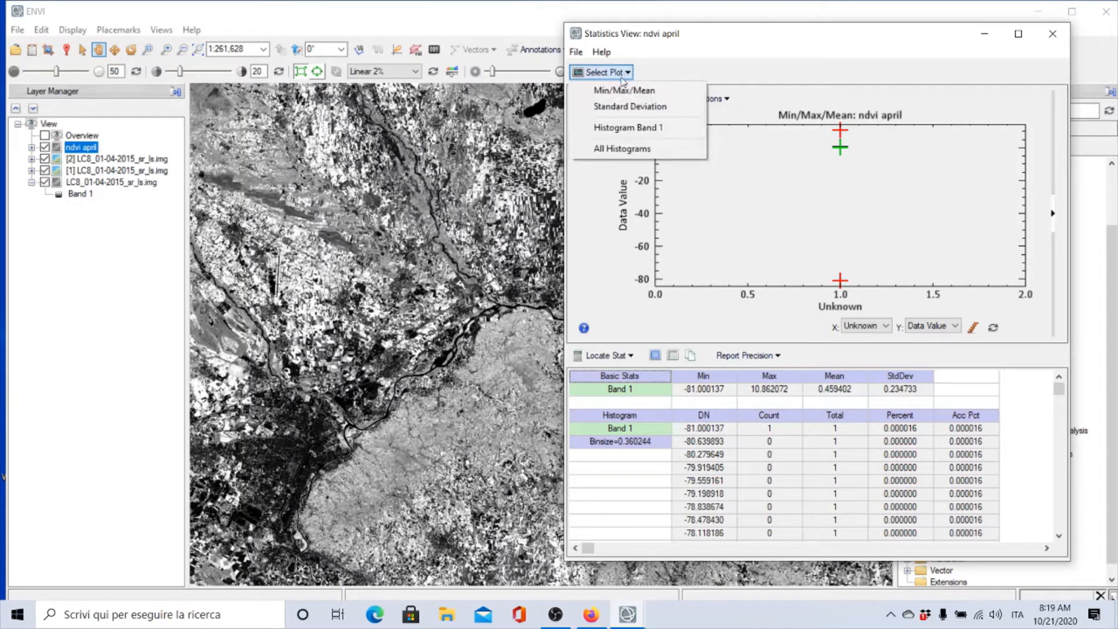
left_click(621, 128)
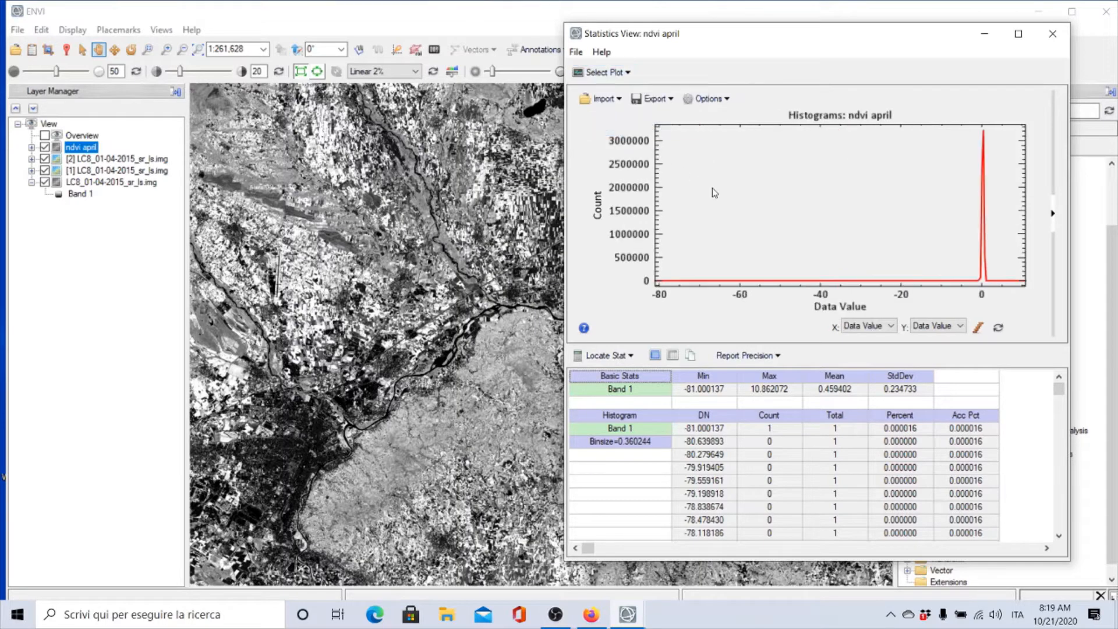
left_click(984, 280)
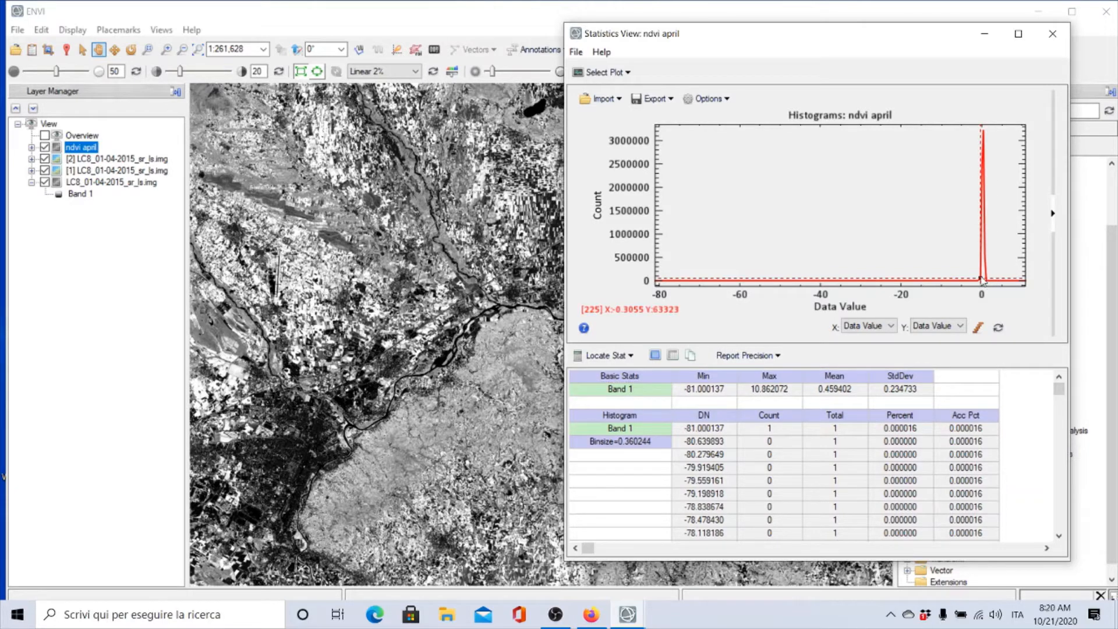
left_click_drag(984, 281, 980, 284)
left_click(1050, 33)
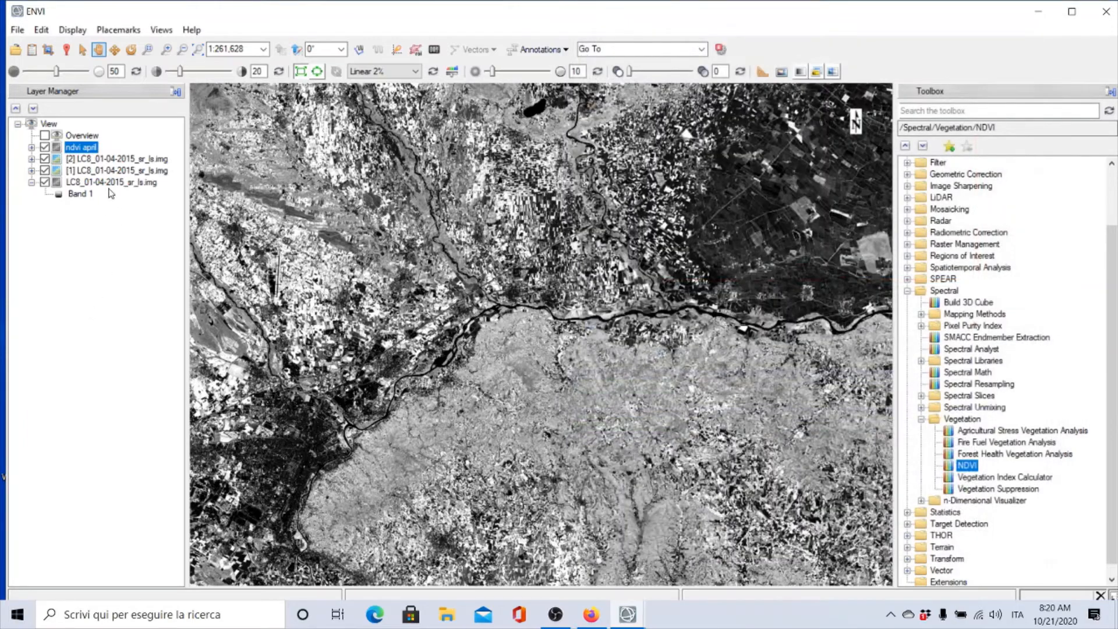
Create a new raster color slice from the NDVI band of the ndvi april file
right_click(77, 151)
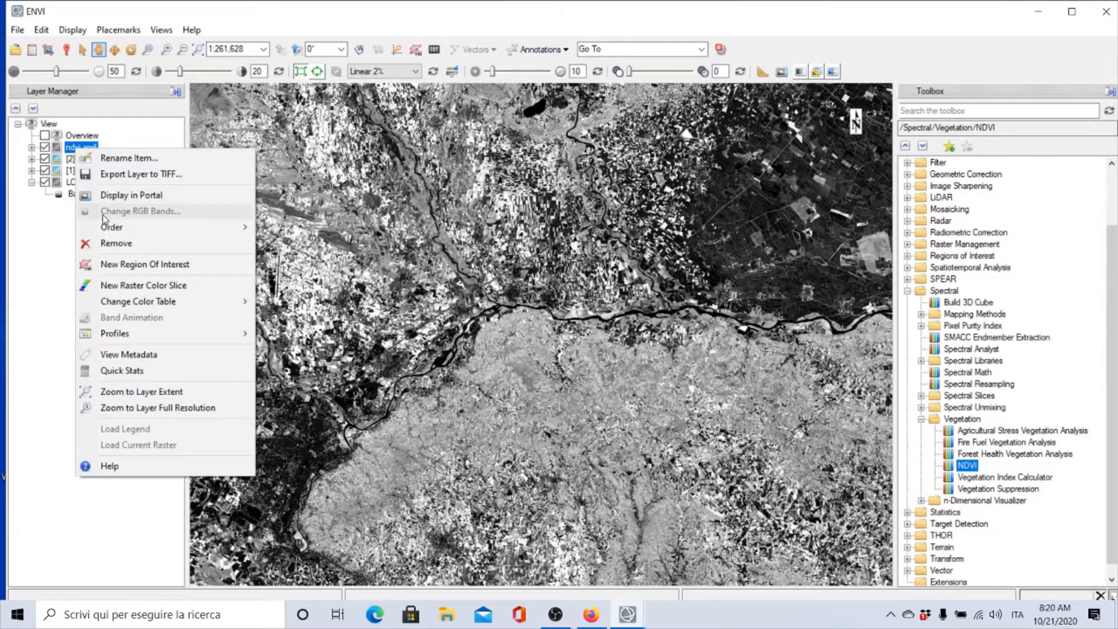
left_click(121, 286)
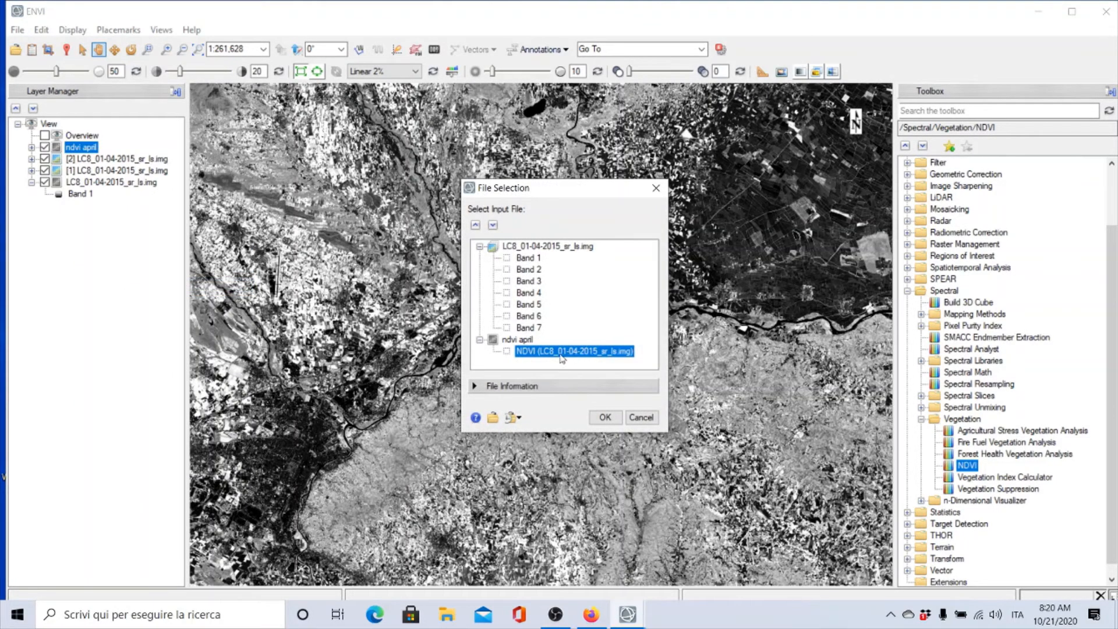
left_click(603, 420)
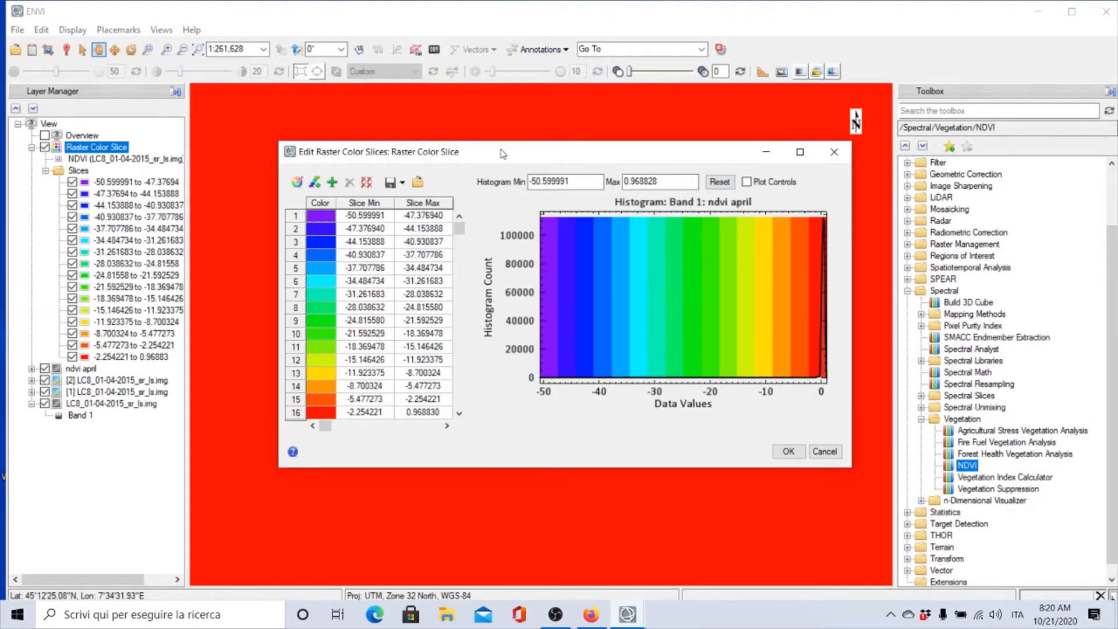
left_click_drag(497, 152, 441, 242)
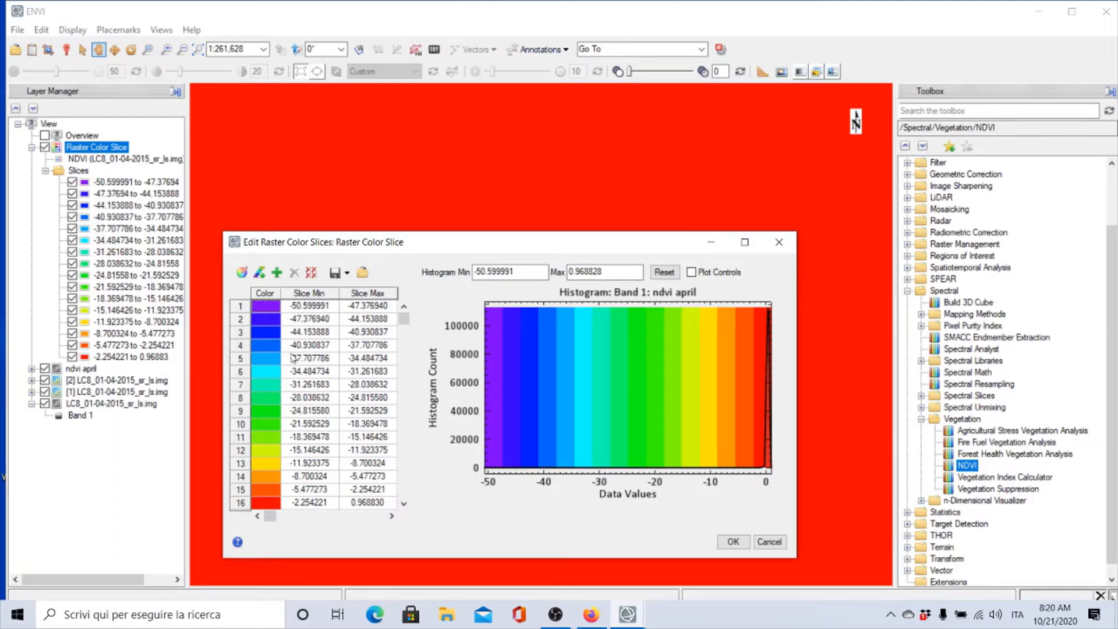
Replace the default slices with a single slice whose maximum is set to 0
left_click(312, 273)
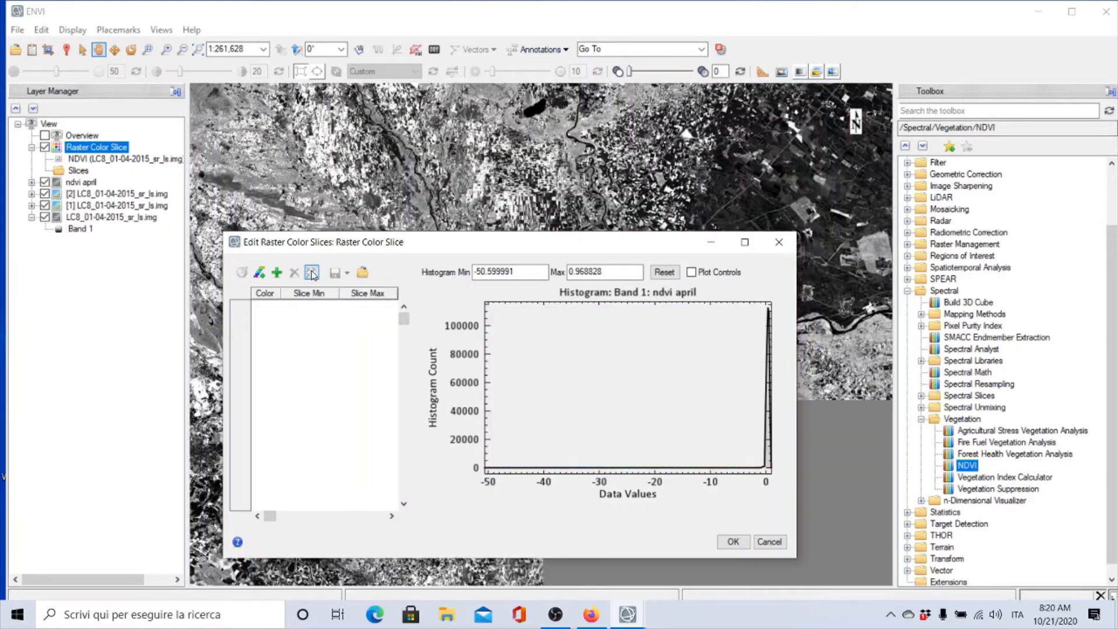
left_click(276, 274)
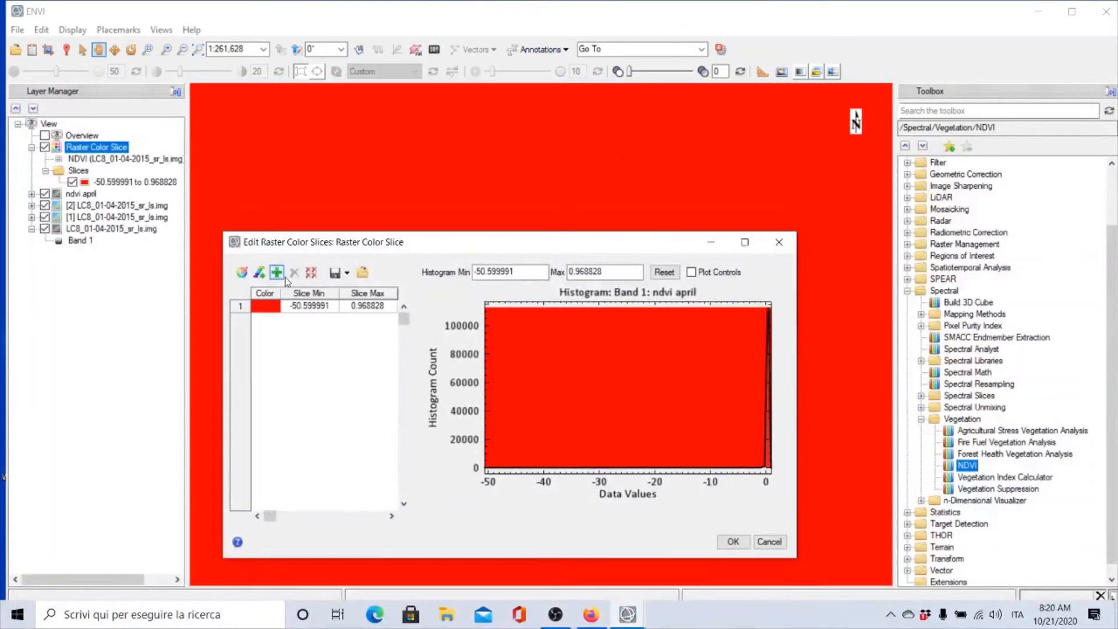
double_click(366, 306)
type("0")
key("Return")
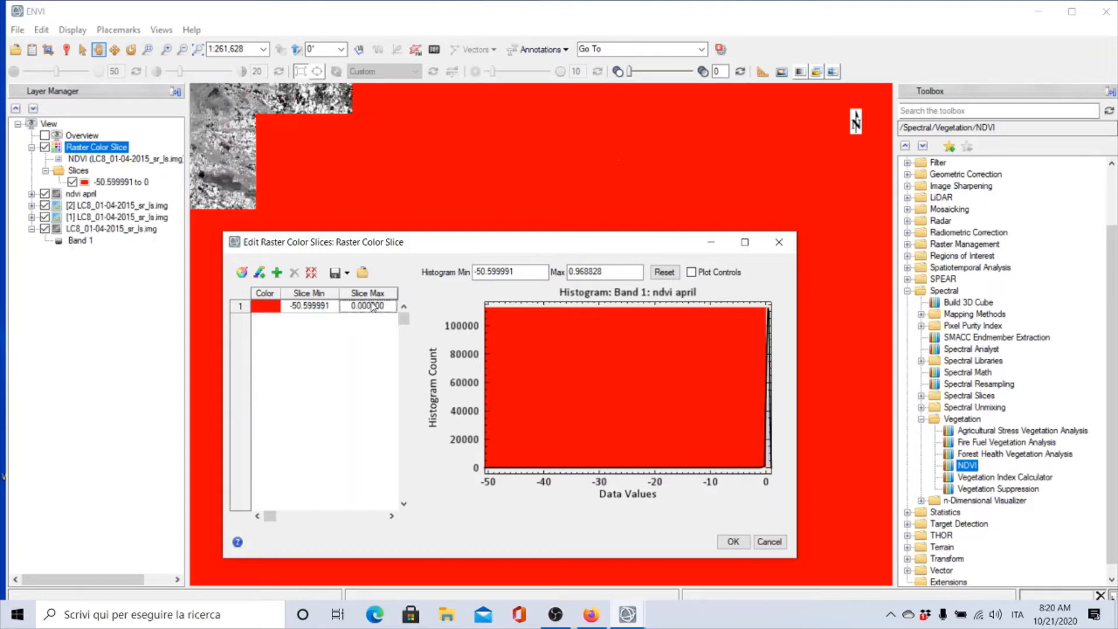
Add a second green slice ranging from 0.000001 to 0.2
left_click_drag(412, 246, 626, 443)
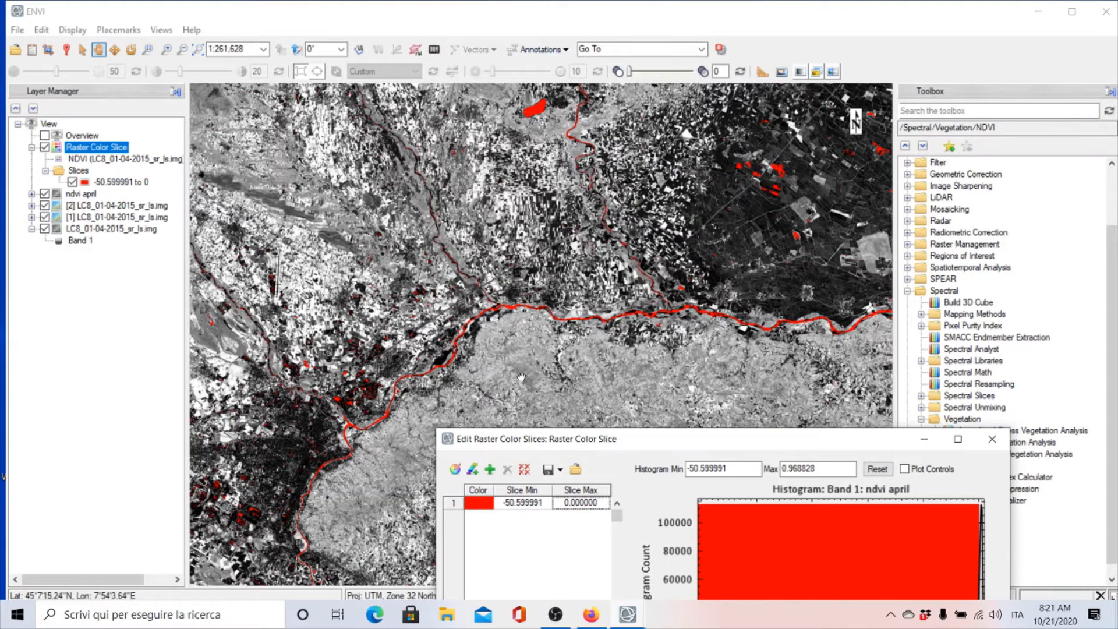
scroll(521, 377, "down", 1)
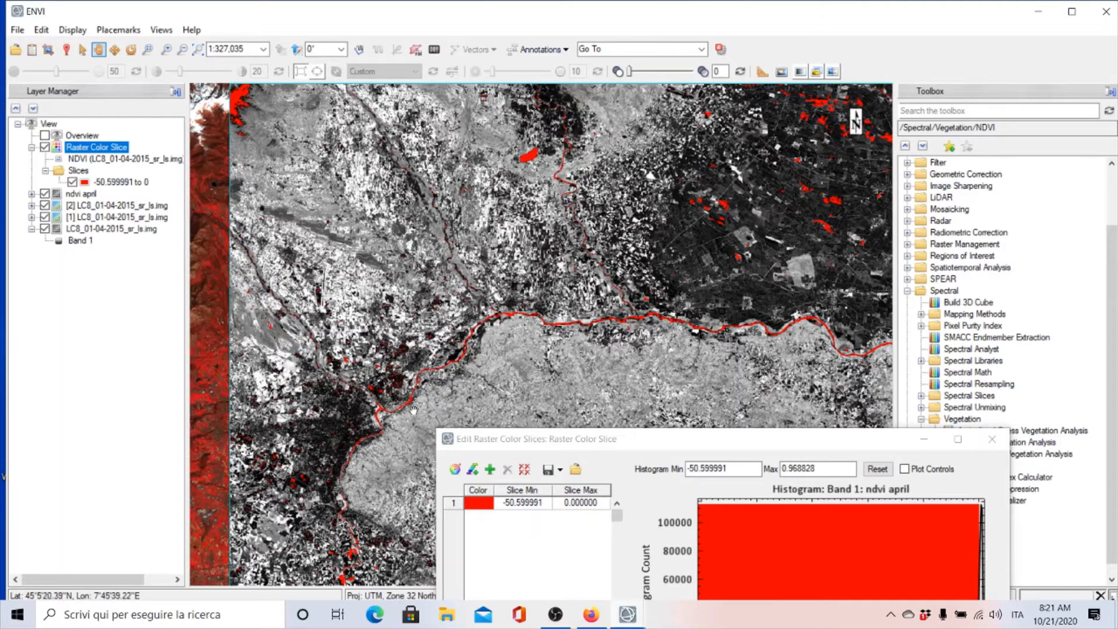
left_click_drag(649, 439, 629, 290)
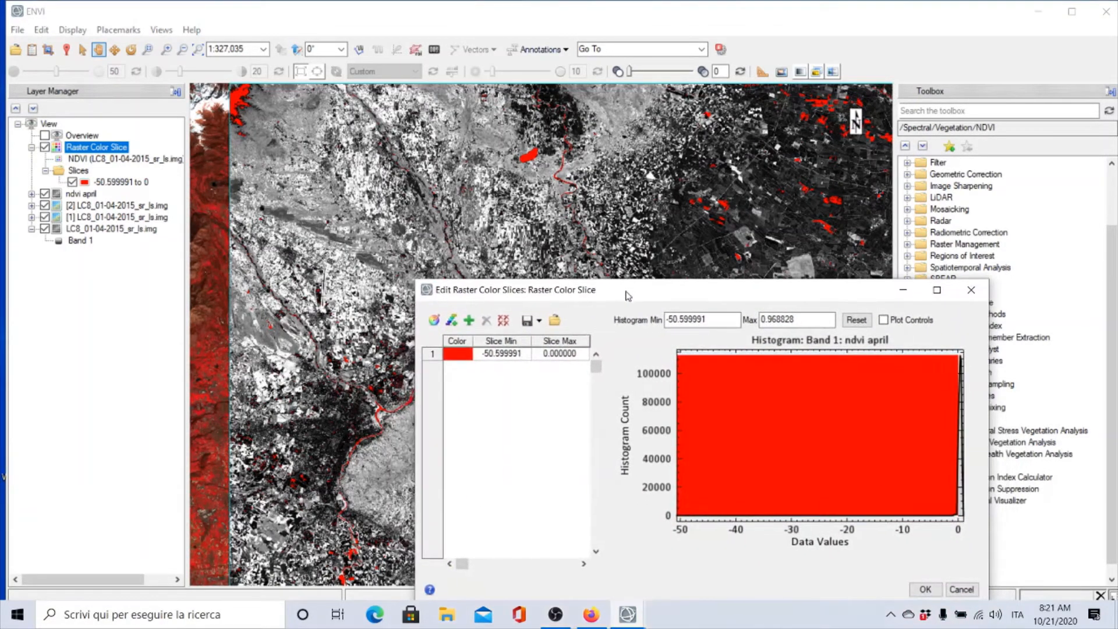
left_click(468, 320)
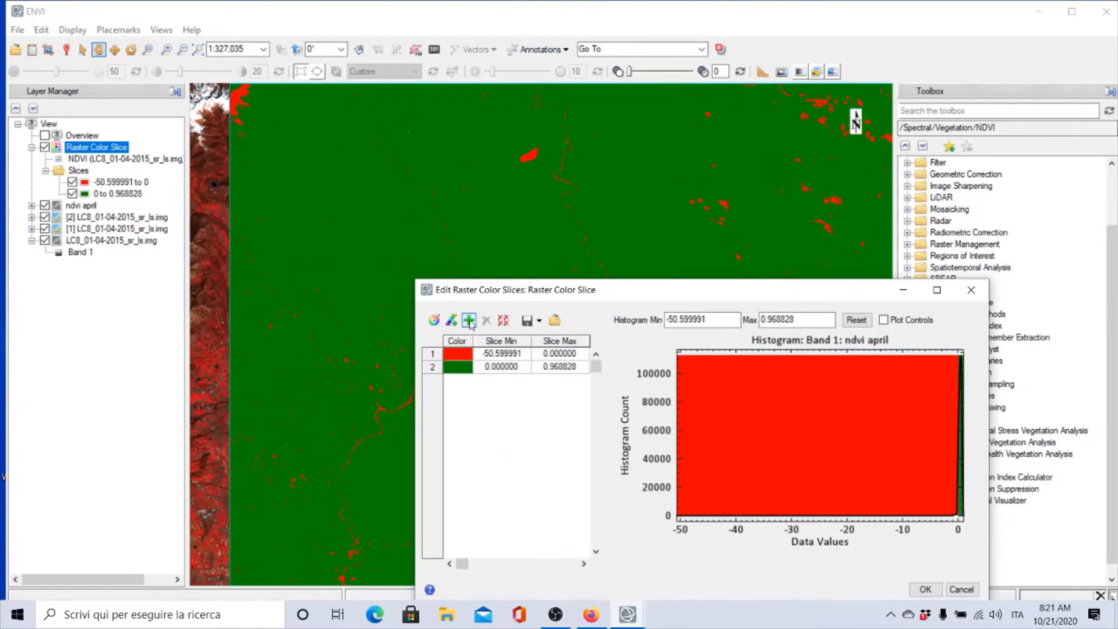
double_click(519, 367)
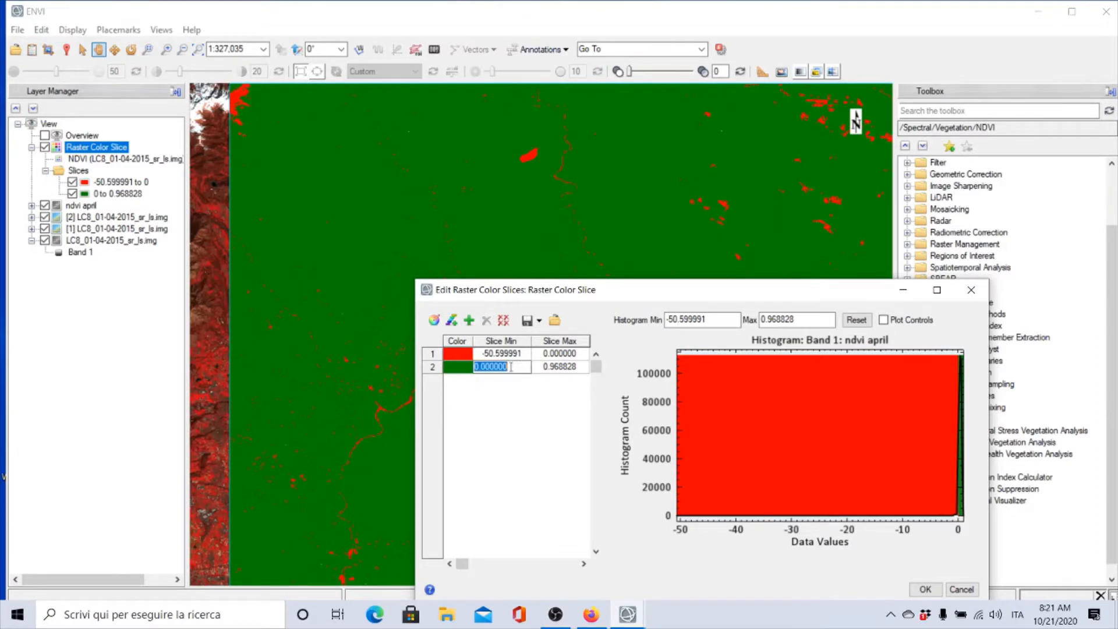
left_click(511, 367)
type("1")
left_click(577, 369)
left_click(576, 368)
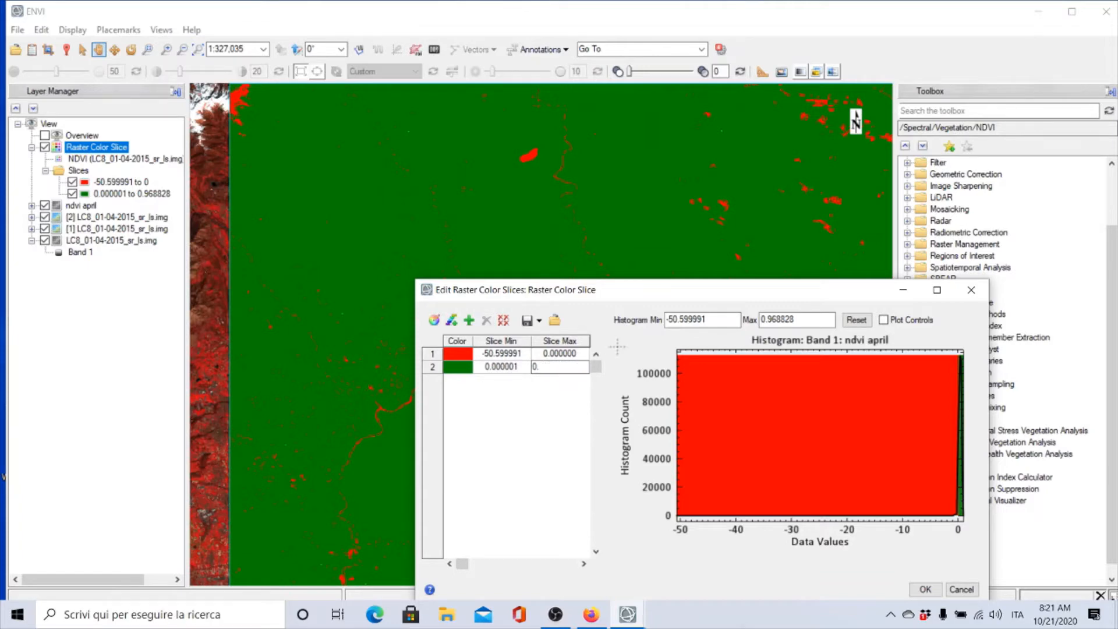
key("Return")
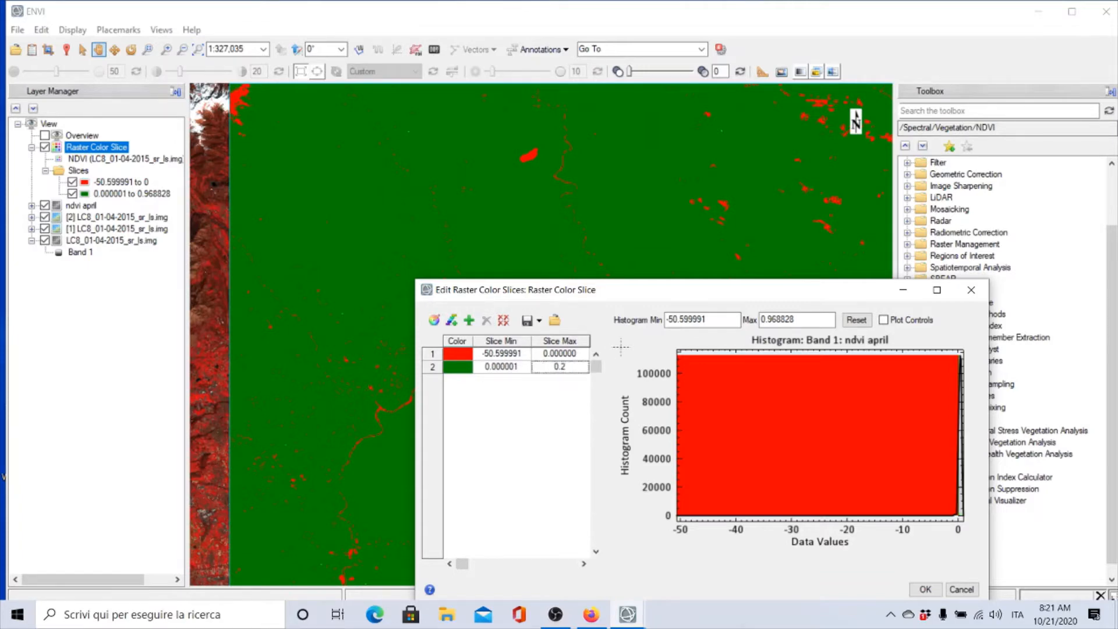
Add a third blue slice ranging from 0.200001 to 0.968828
left_click_drag(609, 295, 861, 409)
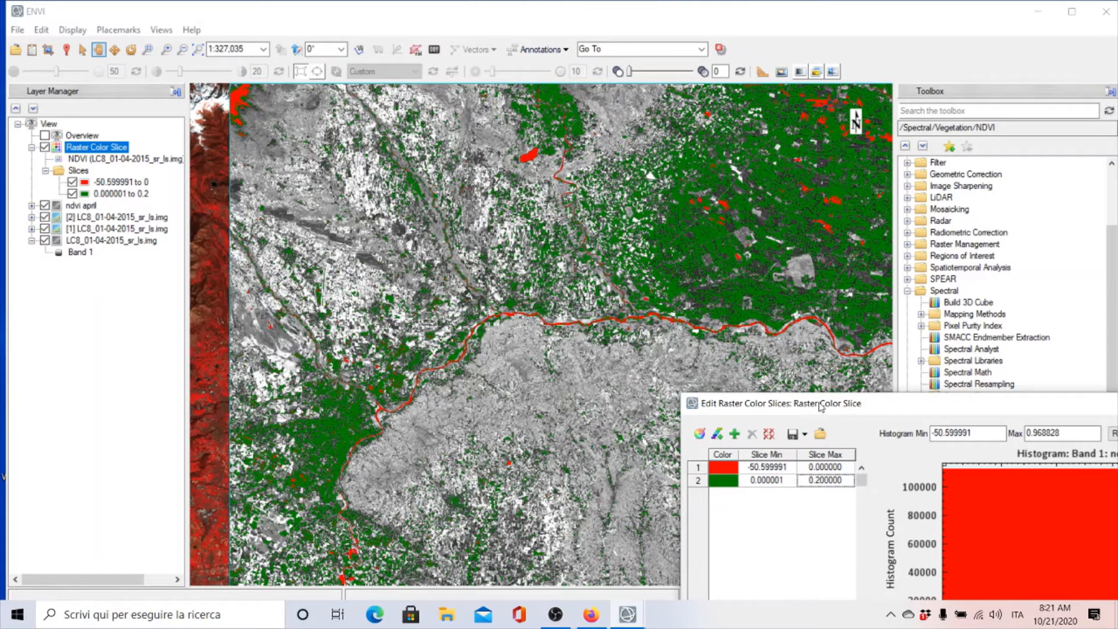
left_click_drag(821, 407, 582, 245)
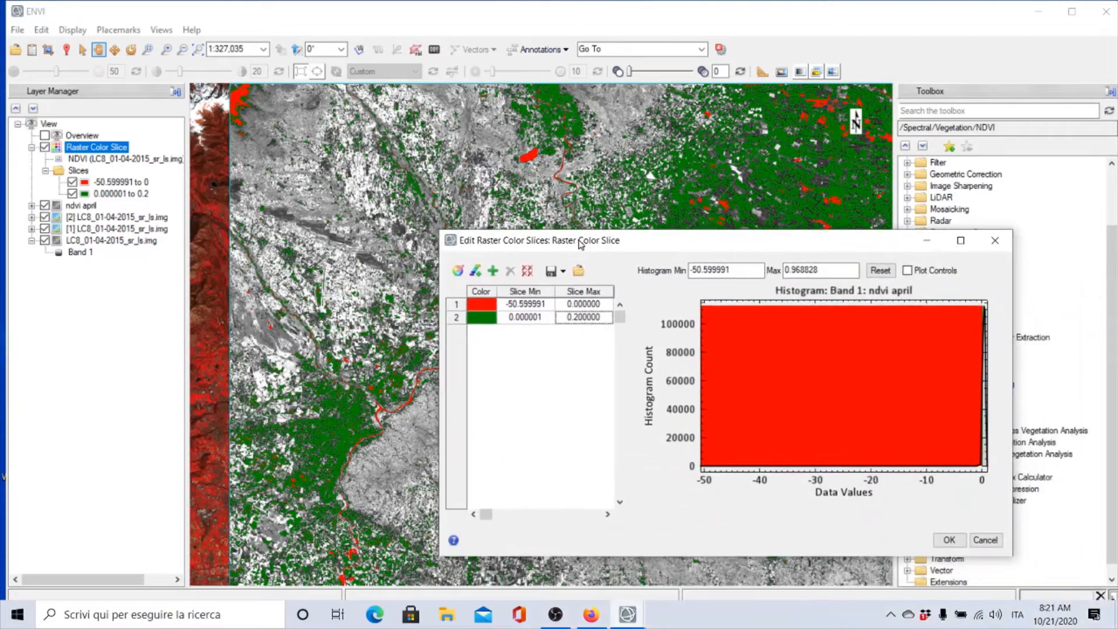
left_click(493, 271)
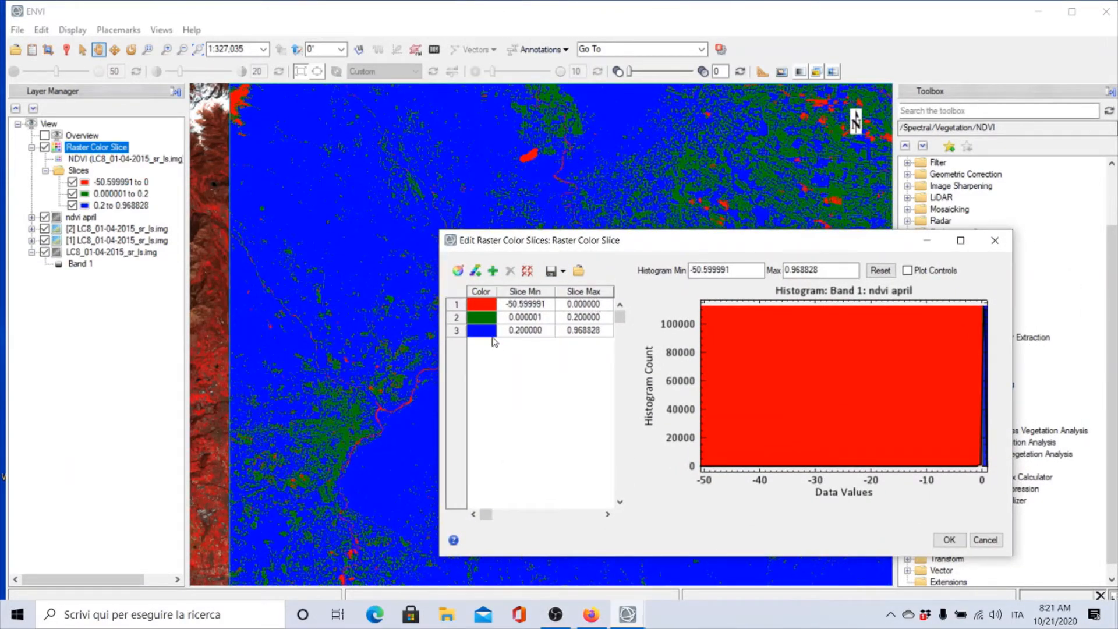
left_click(528, 333)
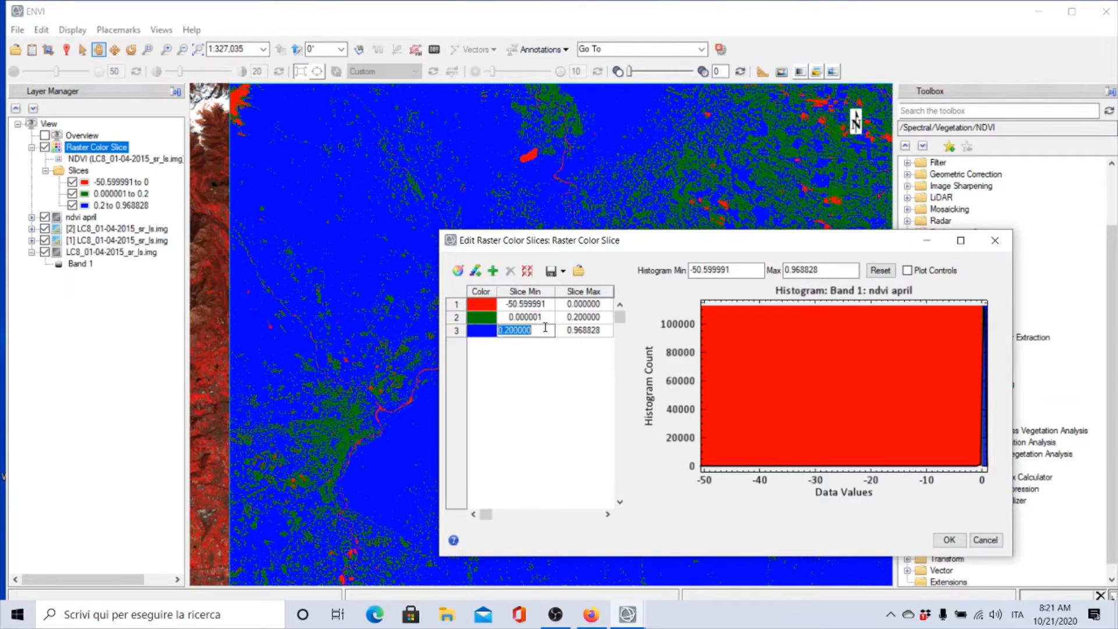
left_click(537, 331)
left_click(592, 332)
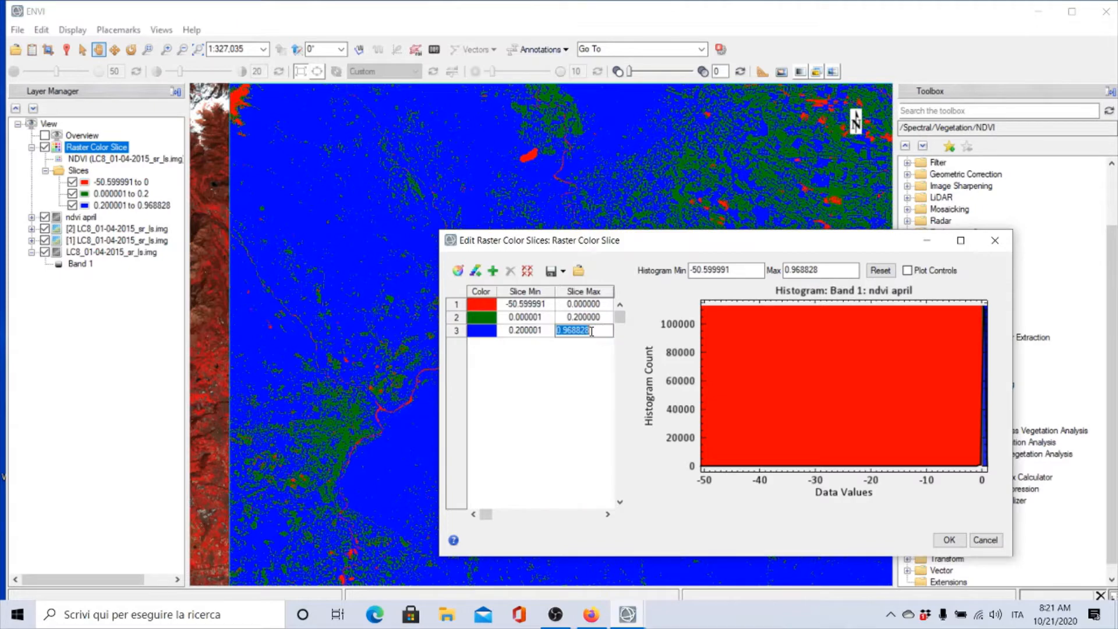
key("Return")
Close the color slice editor and remove the Raster Color Slice layer
left_click_drag(651, 240, 880, 460)
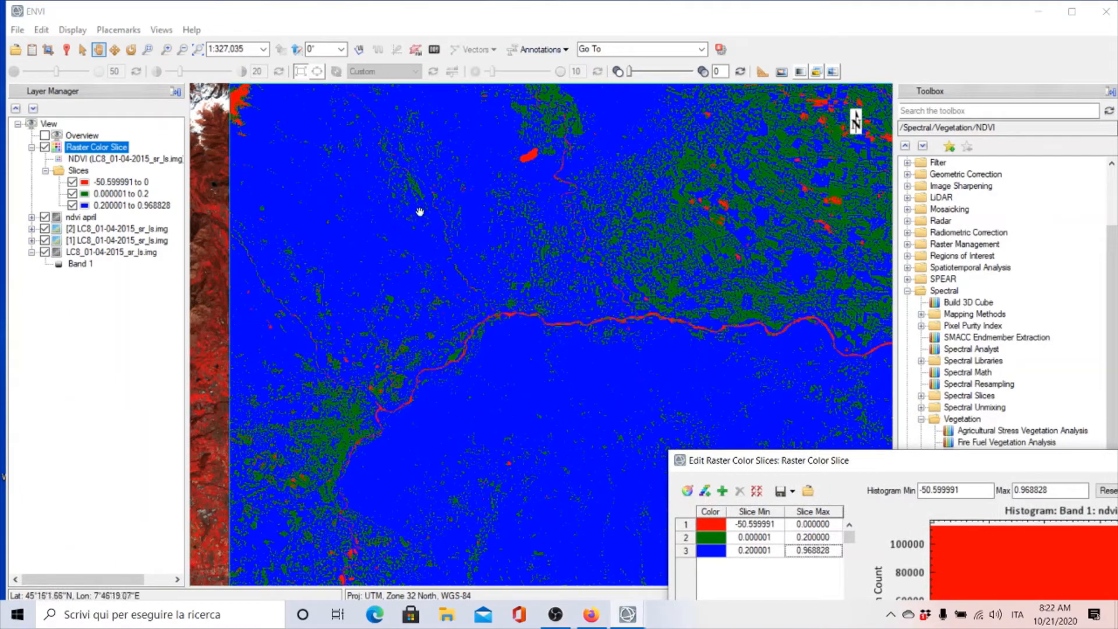
left_click_drag(862, 461, 802, 349)
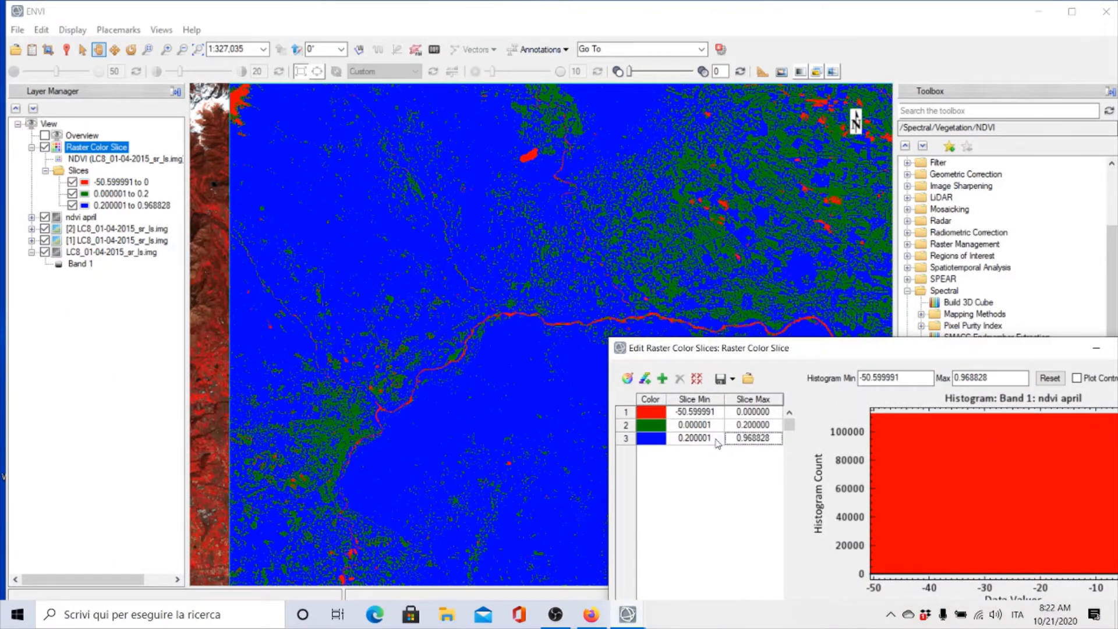
left_click_drag(798, 353, 677, 285)
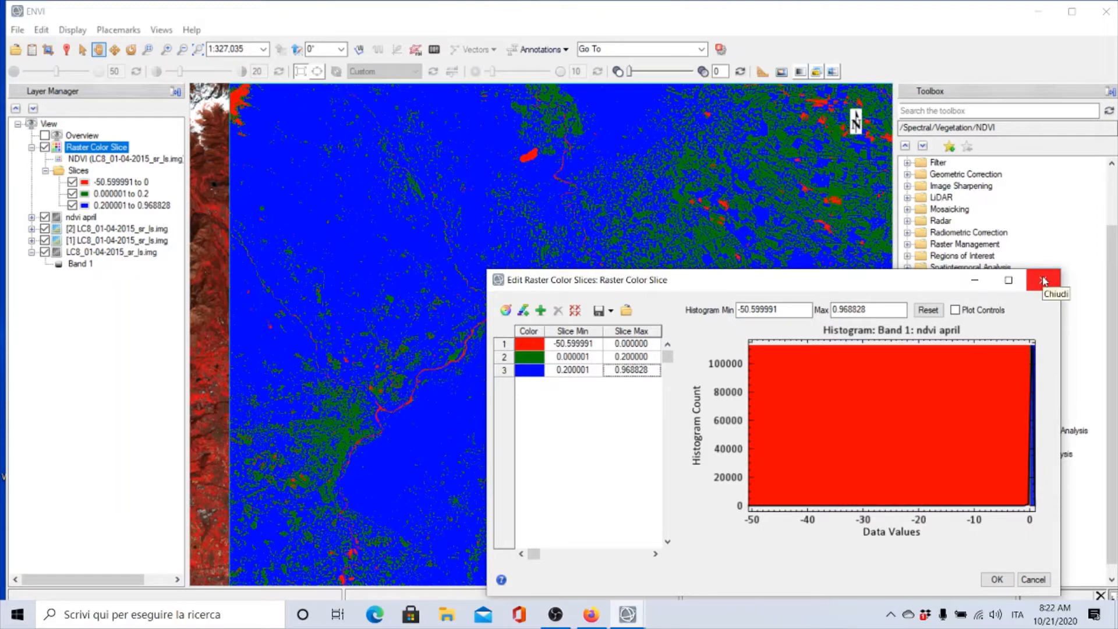
left_click(1044, 281)
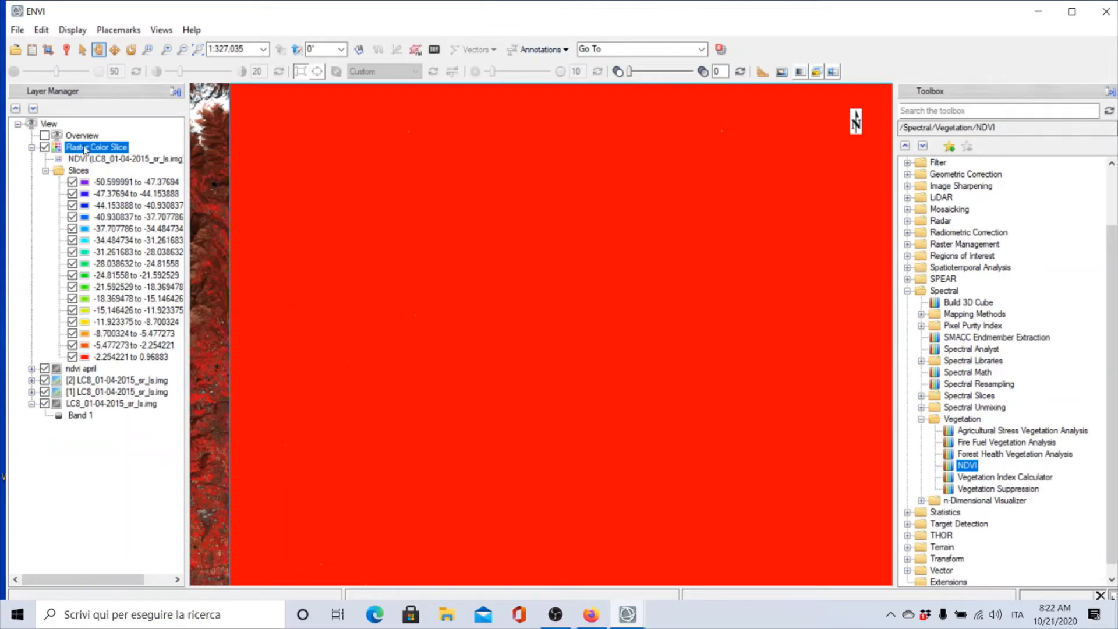
right_click(85, 149)
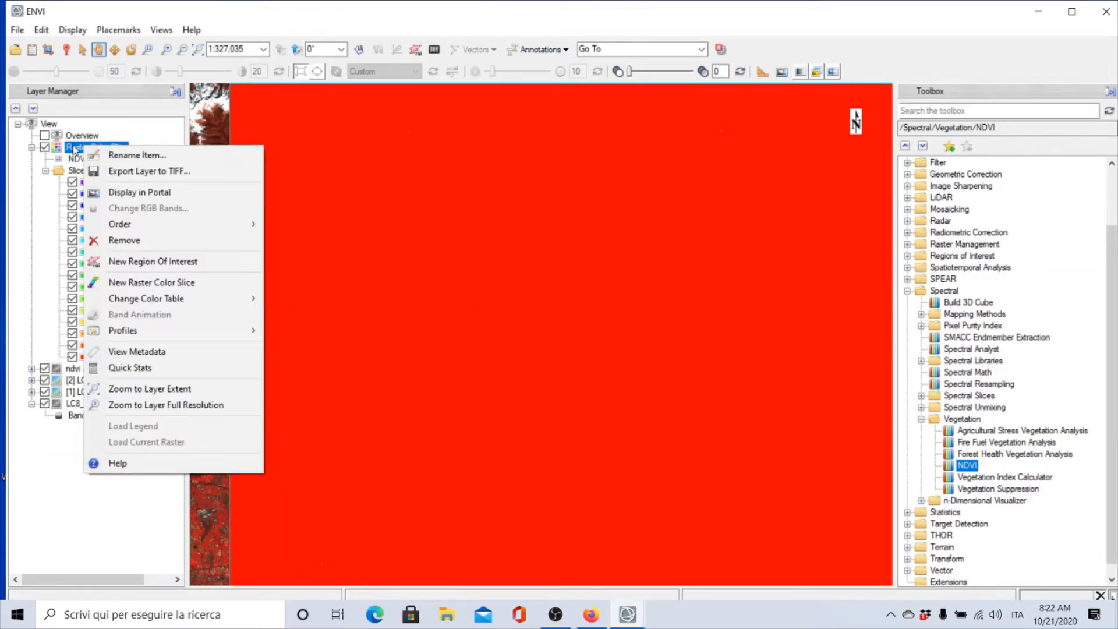
left_click(119, 241)
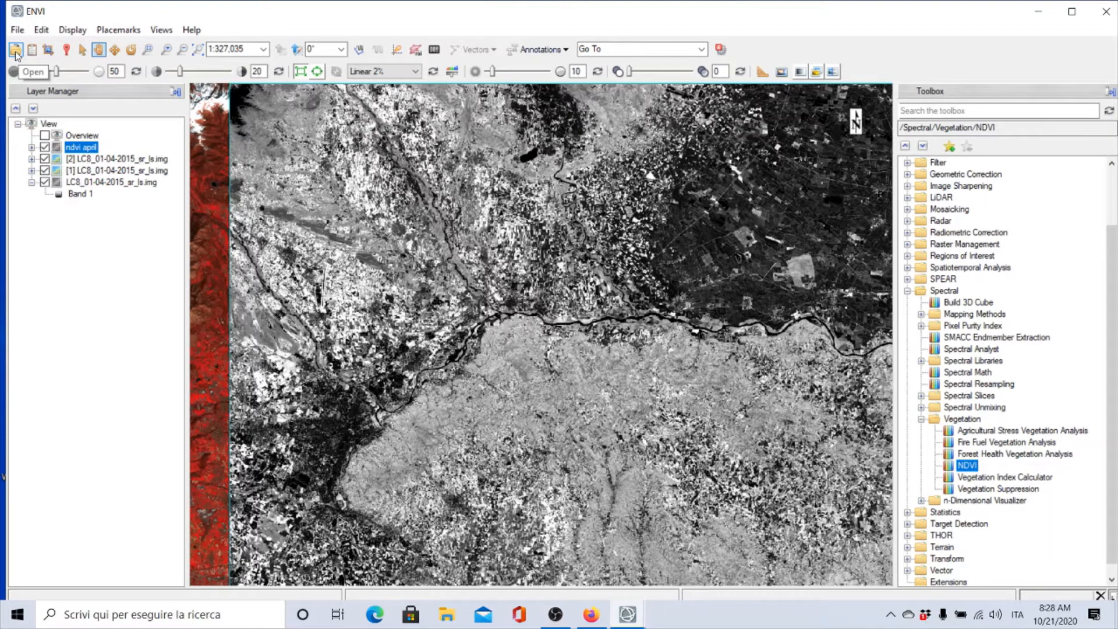
Open the LC8_04-06-2015_sr_ls image from the 2015 / 04-06-2015 data folder
left_click(15, 52)
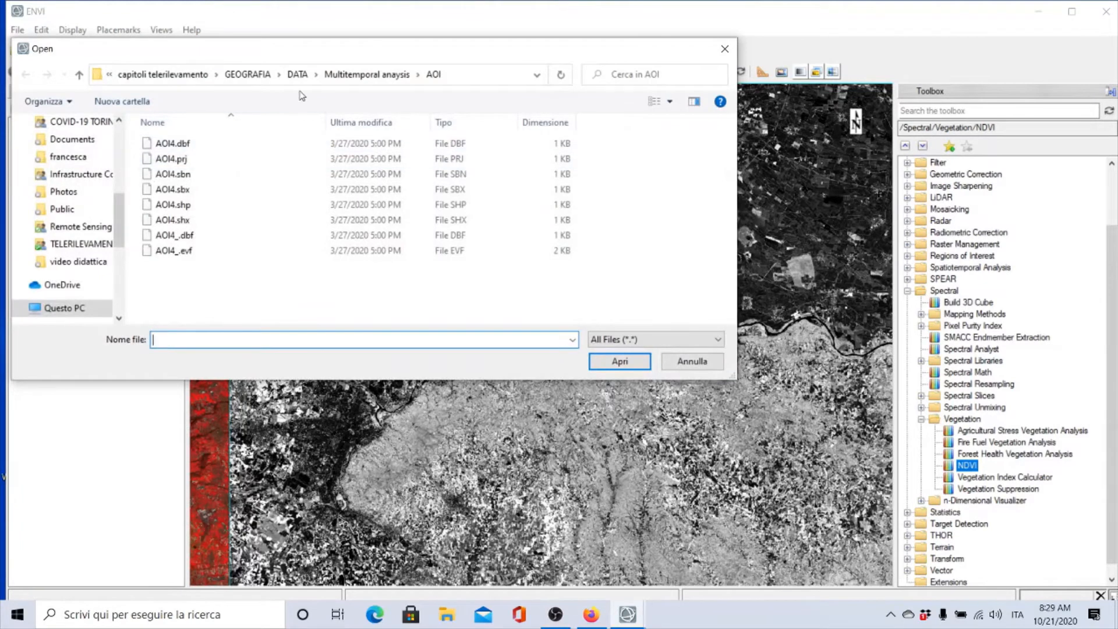
left_click(366, 74)
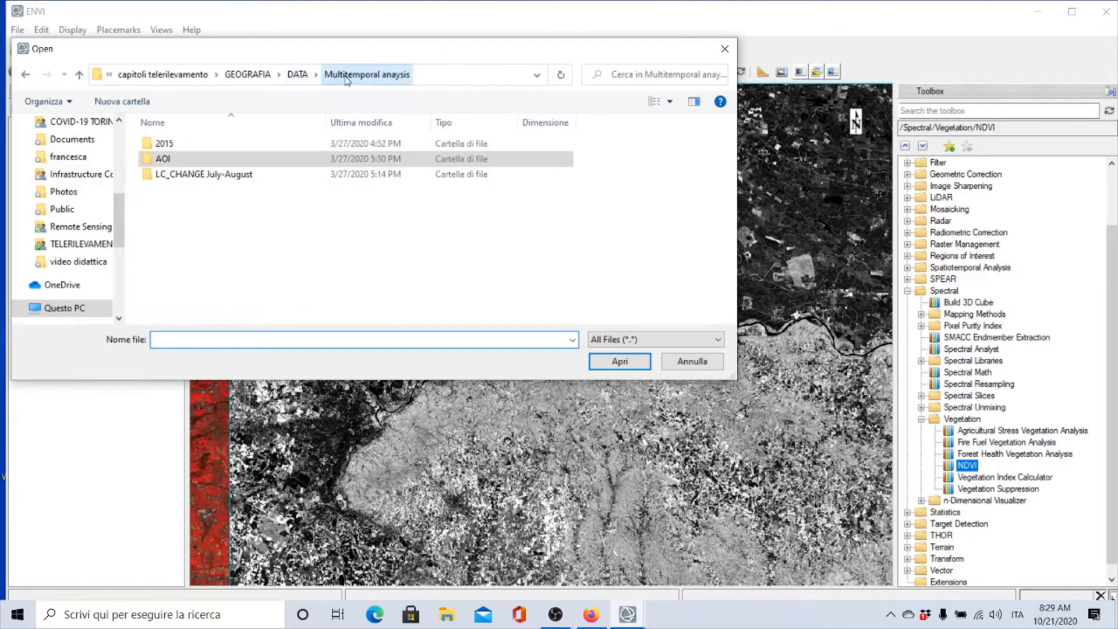
double_click(166, 146)
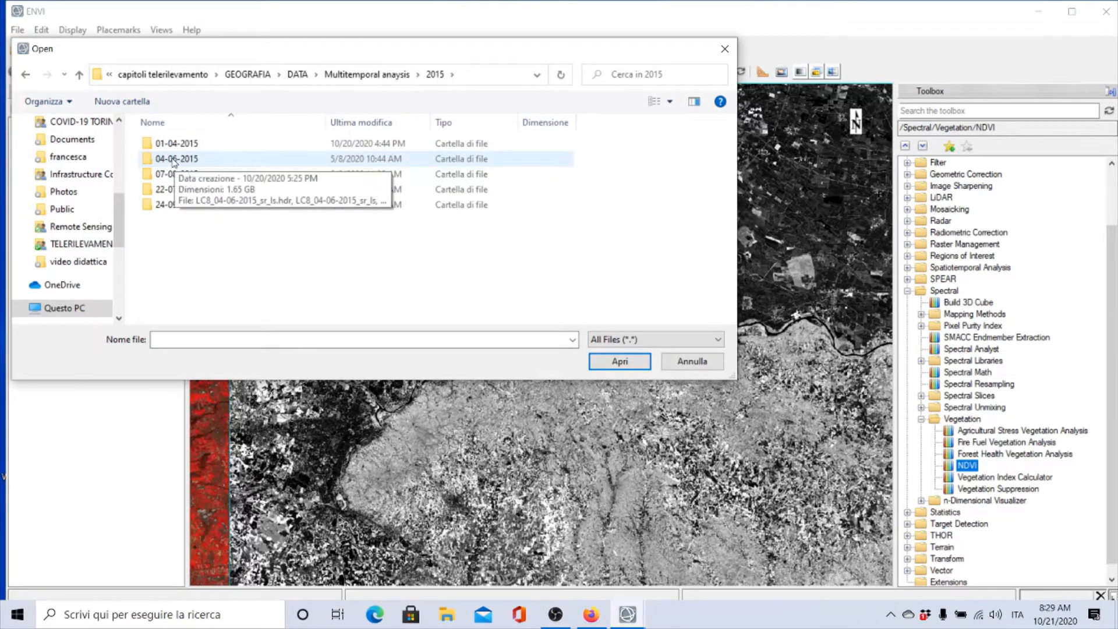
double_click(173, 160)
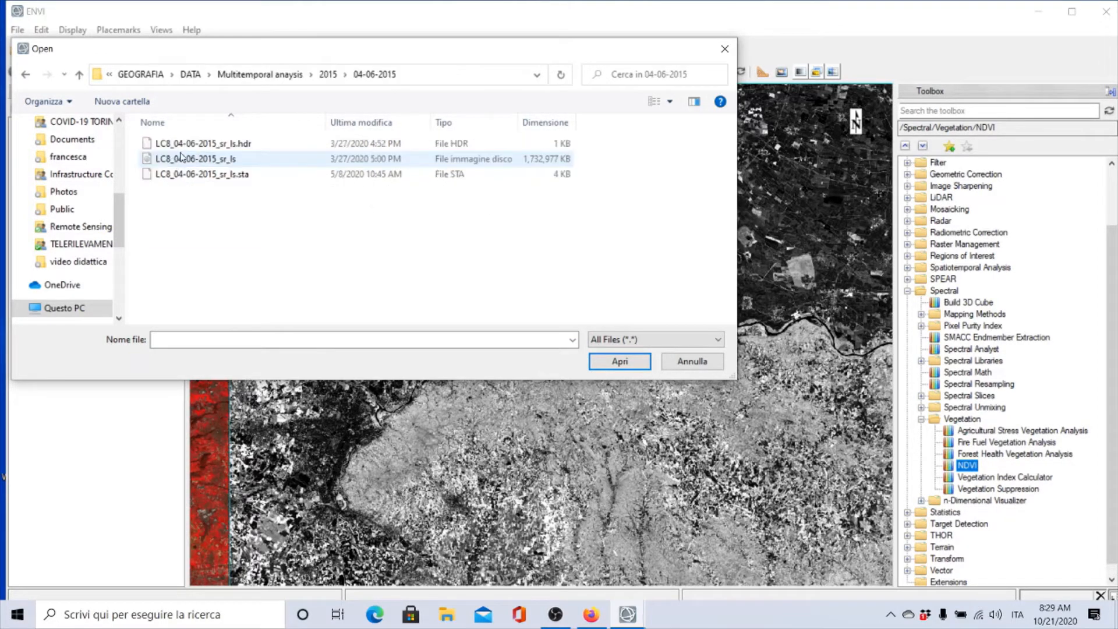
left_click(182, 159)
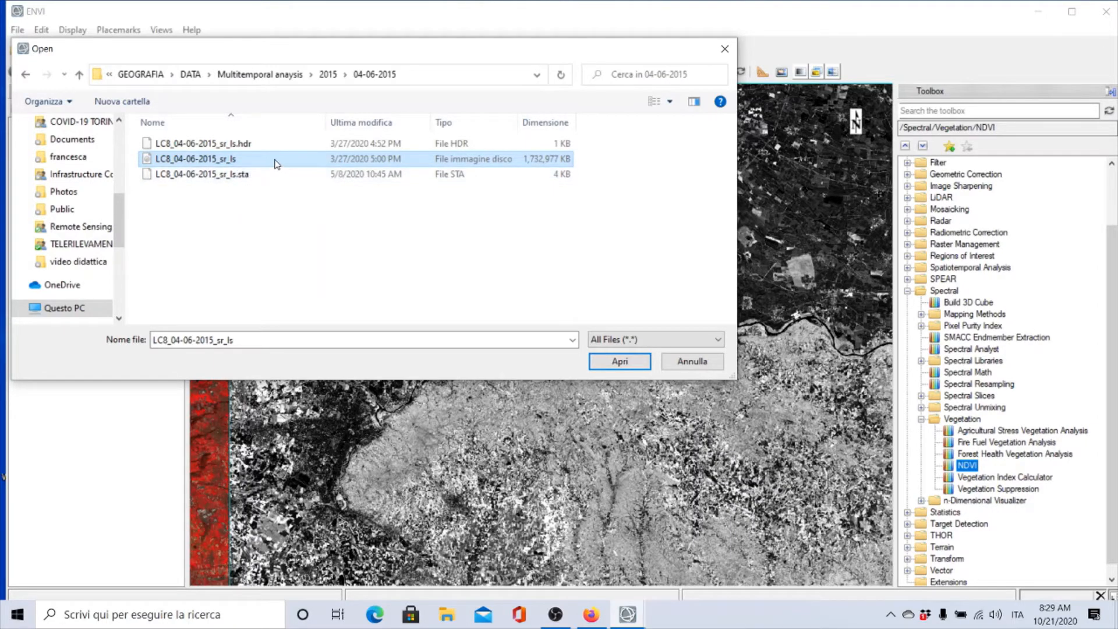
double_click(275, 161)
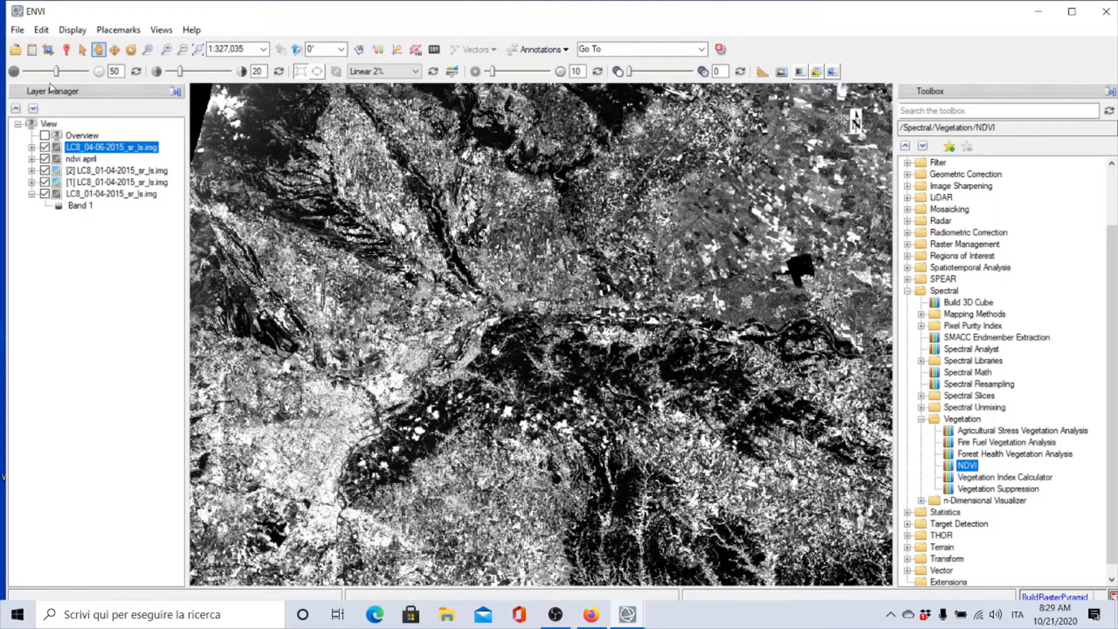
Load the 04-06-2015 image as a false-color composite with bands 5, 4 and 3 as red, green and blue
left_click(32, 49)
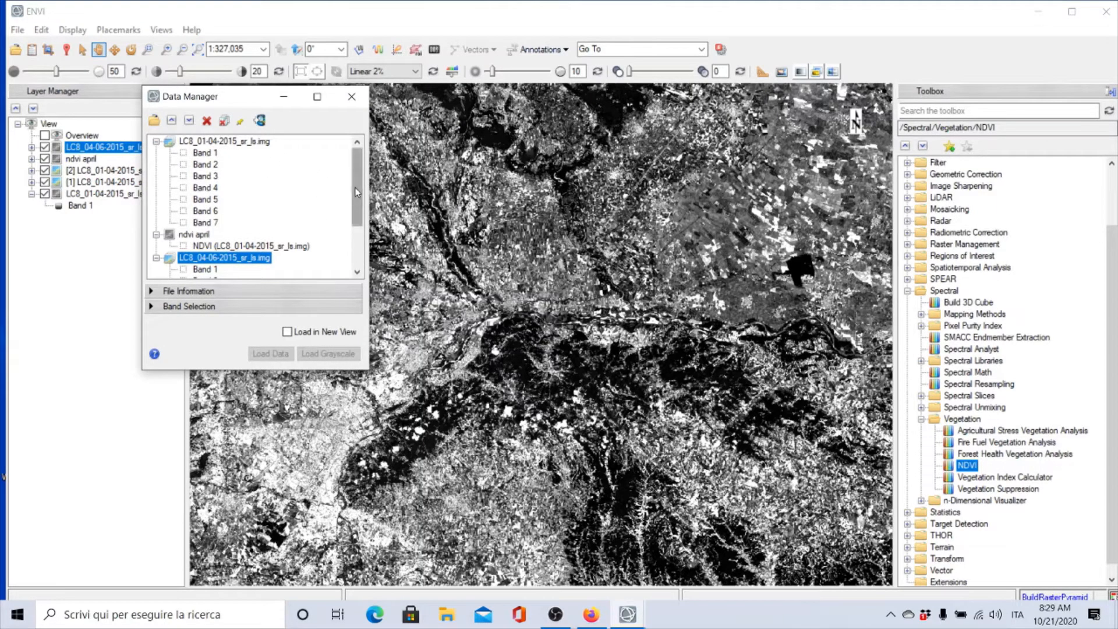
left_click_drag(356, 188, 356, 227)
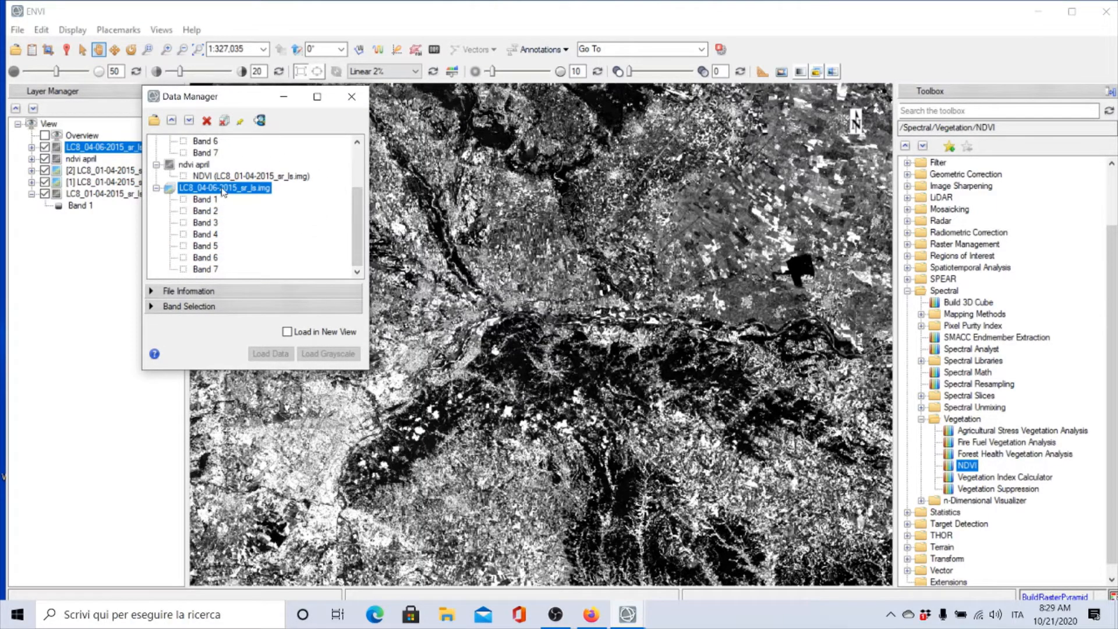
left_click(152, 307)
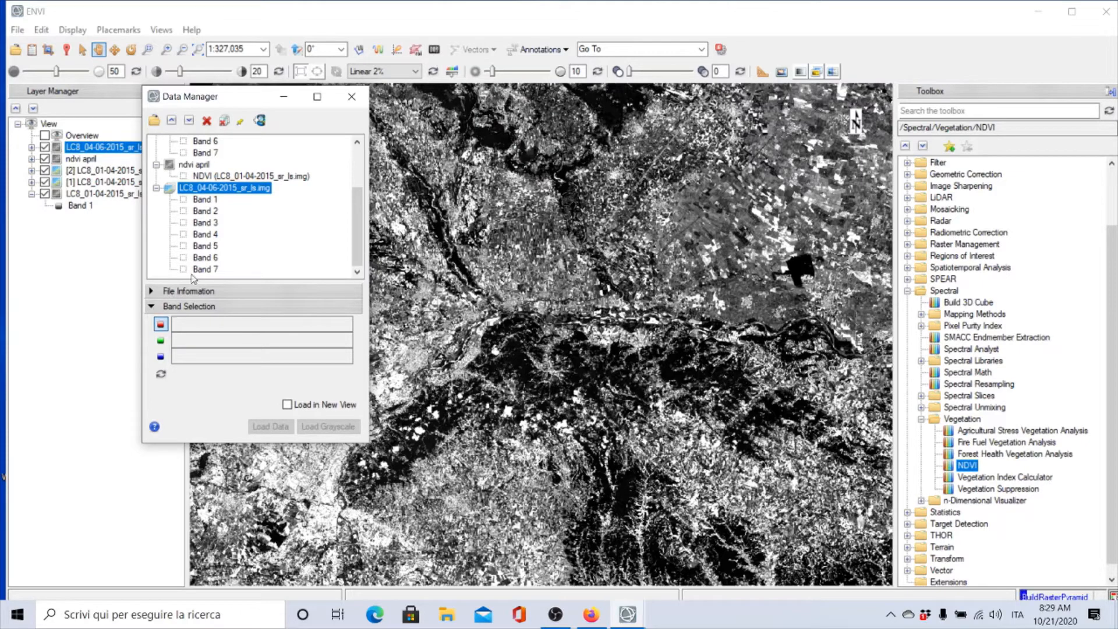
left_click(215, 248)
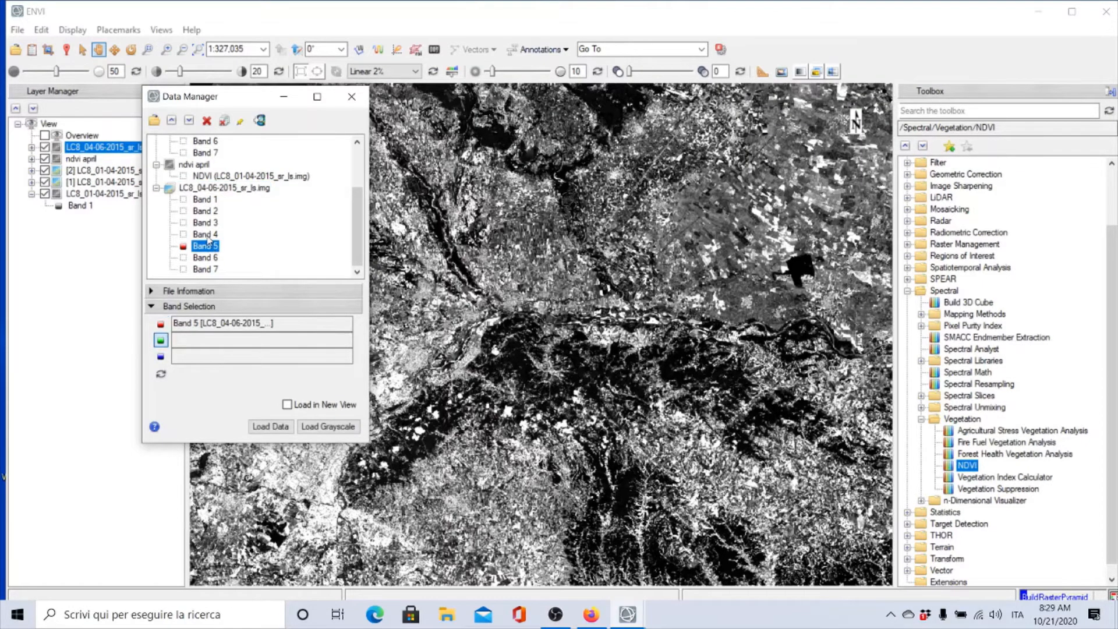
left_click(206, 235)
left_click(207, 225)
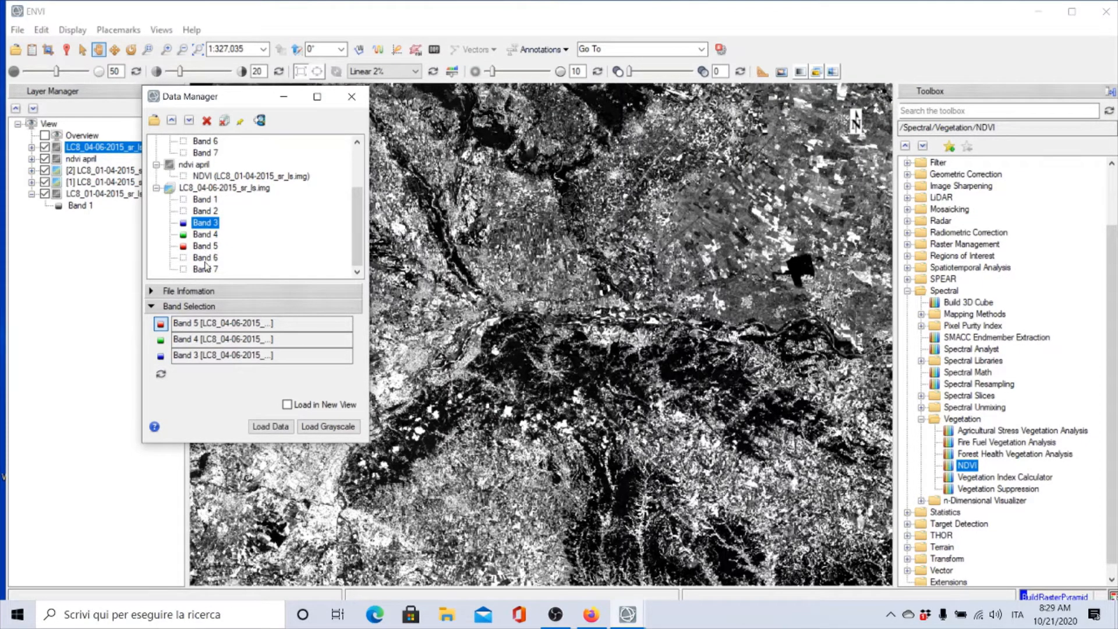
left_click(271, 429)
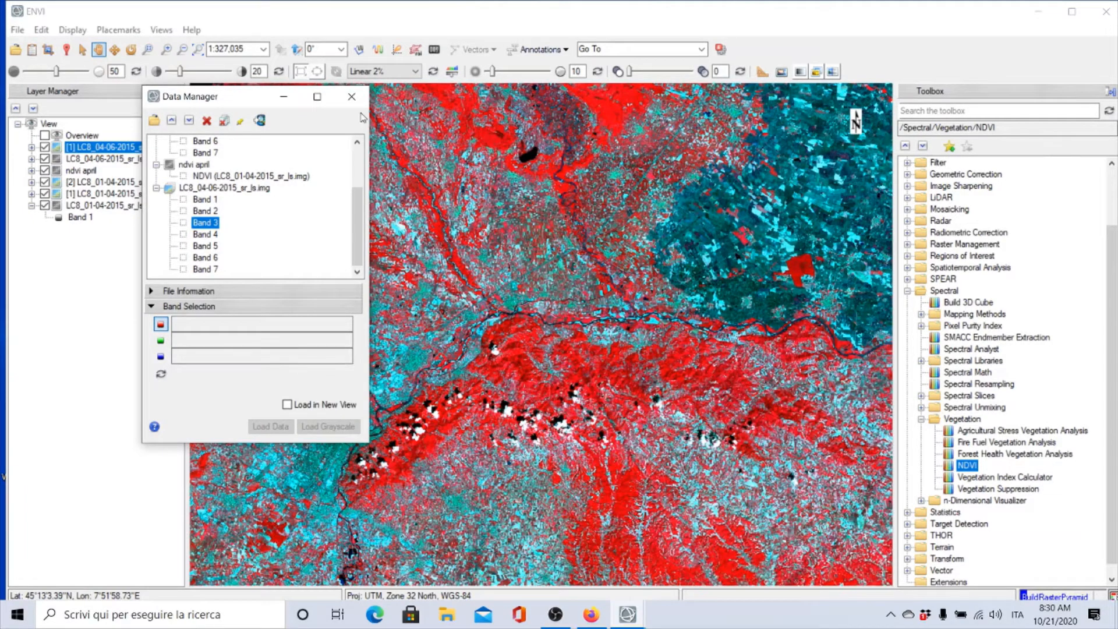
left_click(352, 96)
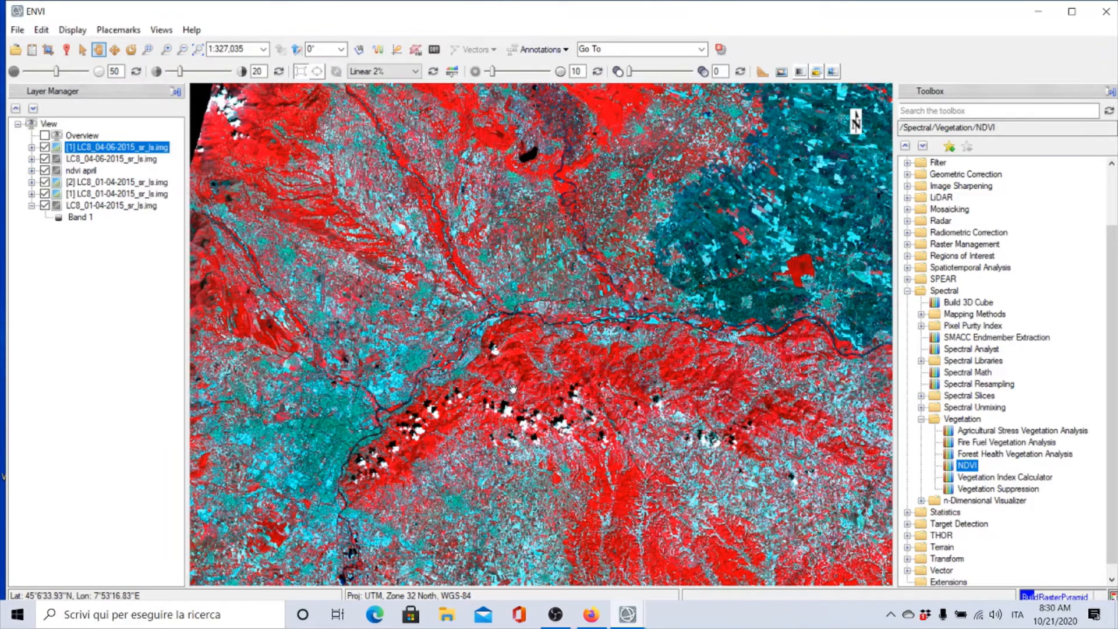
Examine the June false-color composite across the scene and its band layers
scroll(513, 387, "down", 1)
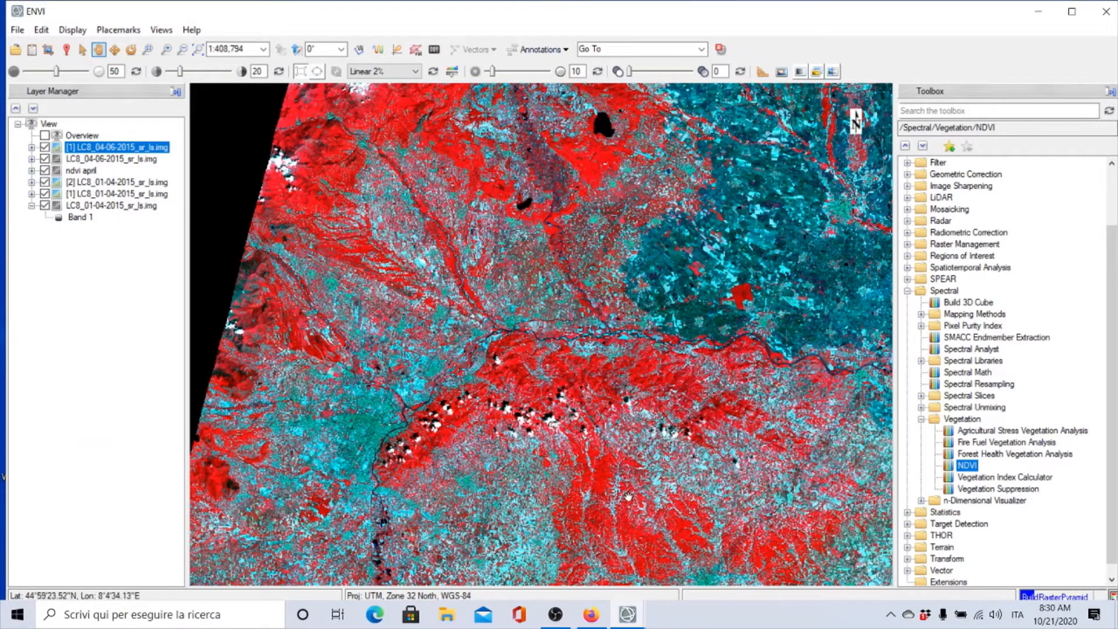
left_click(32, 148)
scroll(617, 405, "down", 2)
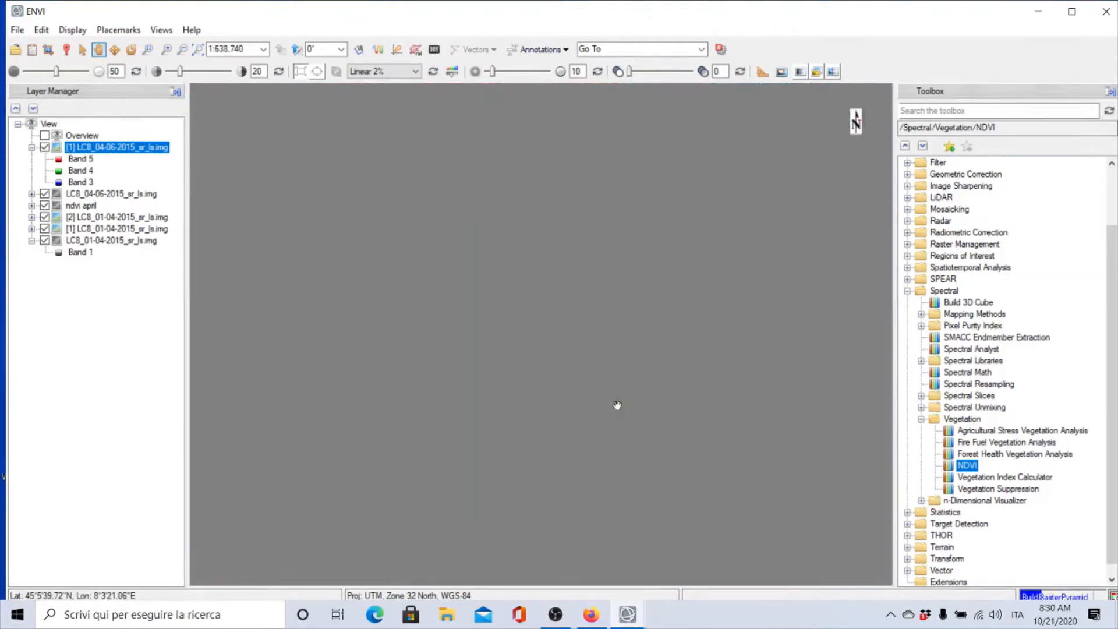
scroll(609, 402, "up", 2)
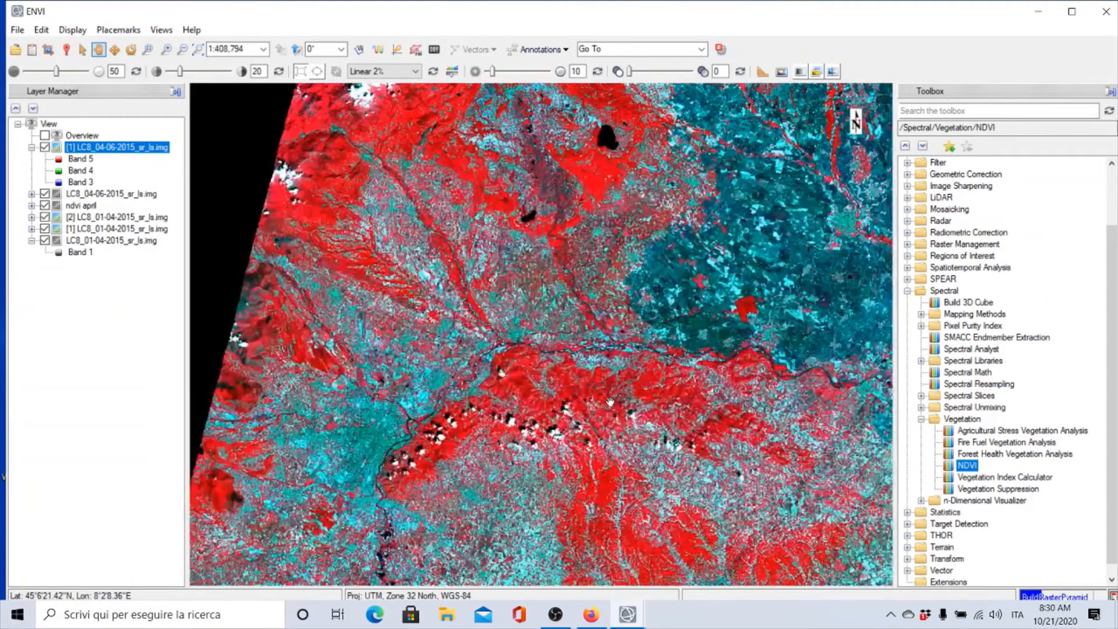
scroll(609, 402, "down", 1)
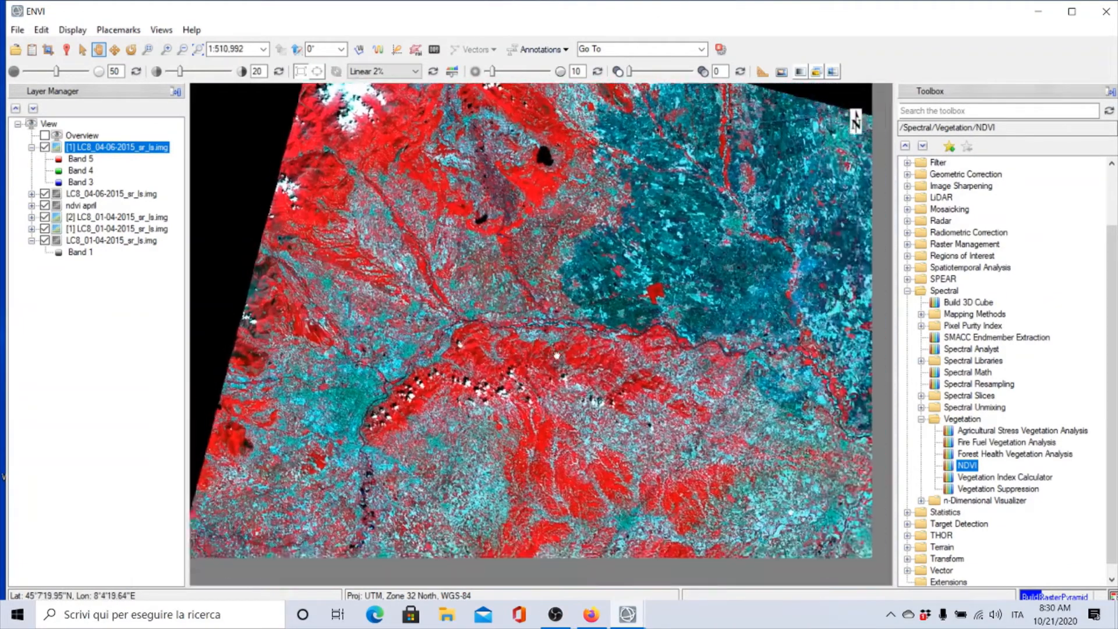
left_click_drag(557, 355, 511, 304)
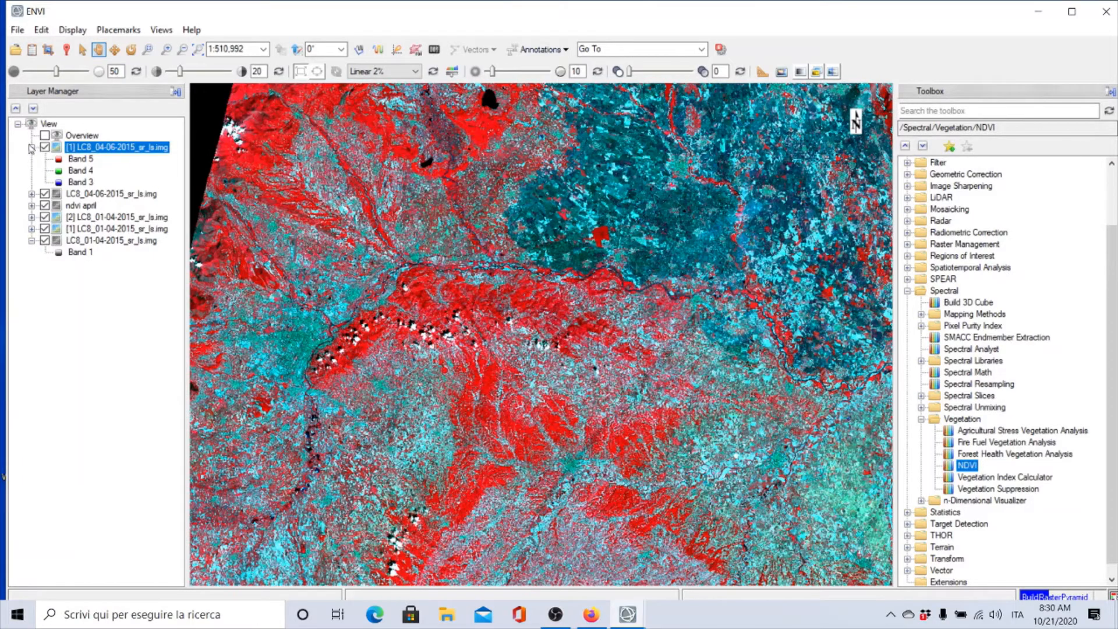
left_click(31, 148)
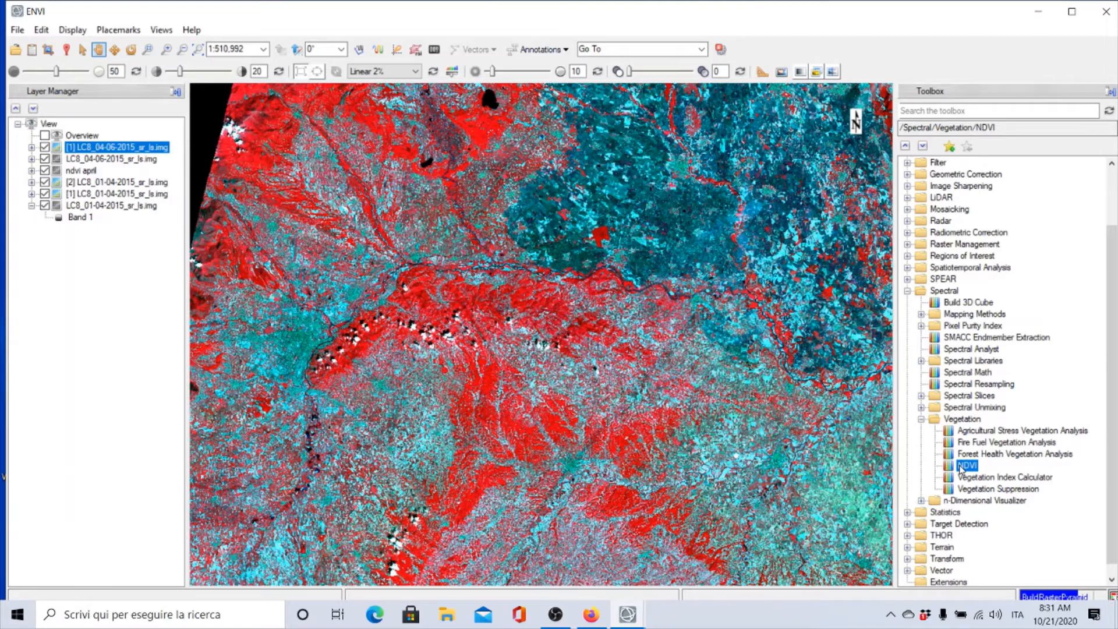
Start the NDVI tool on the LC8_04-06-2015_sr_ls image, spatially subset to the AOI4.shp extent
double_click(966, 465)
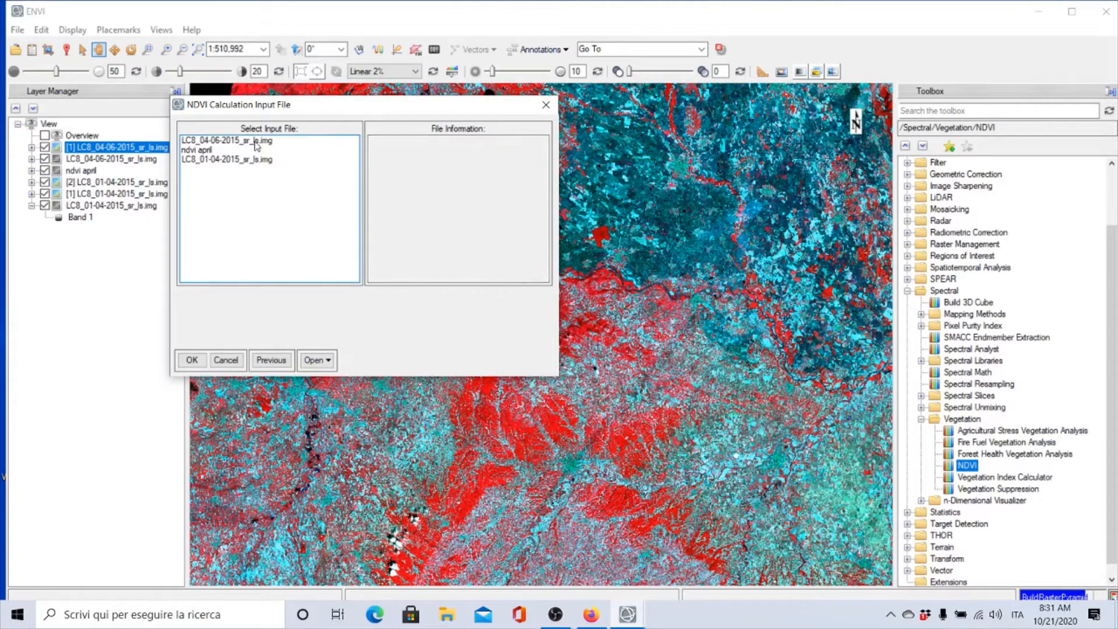
left_click(219, 142)
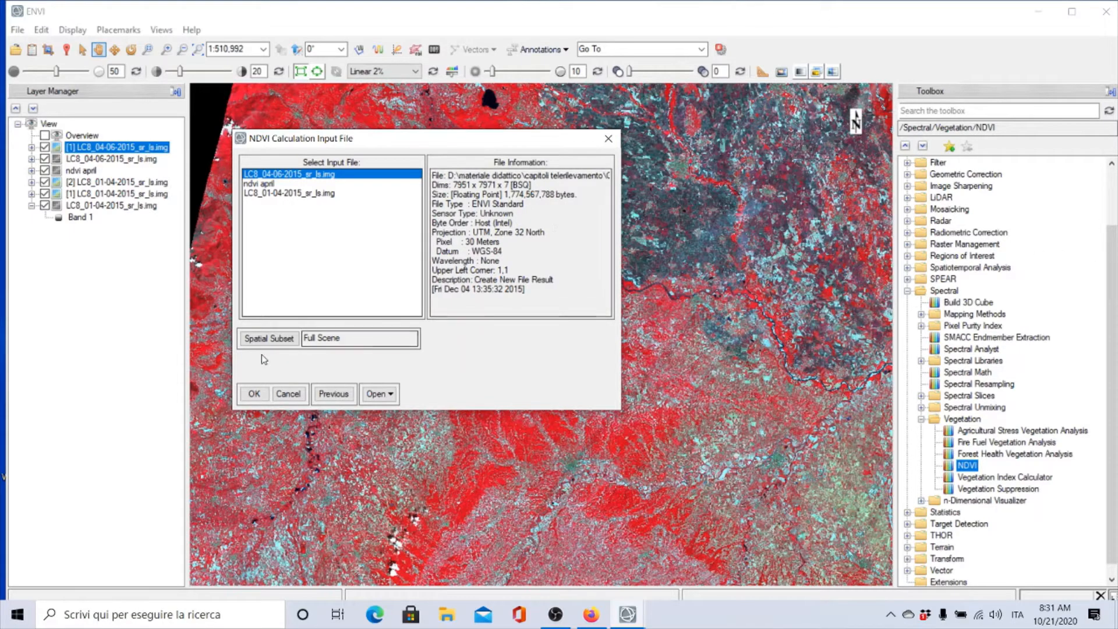
left_click(268, 339)
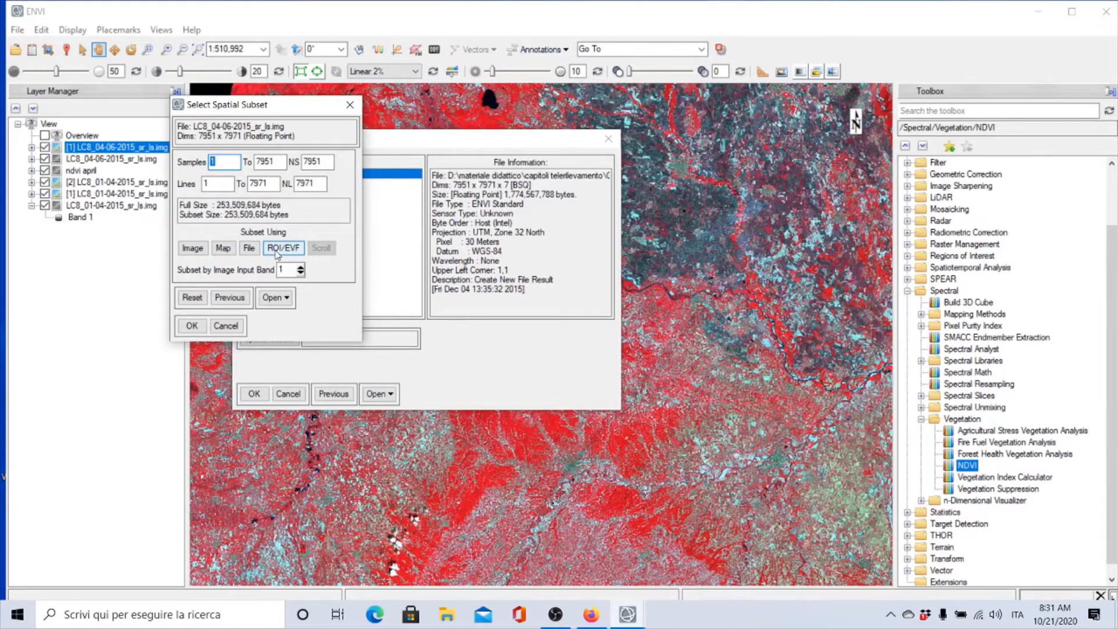
left_click(278, 249)
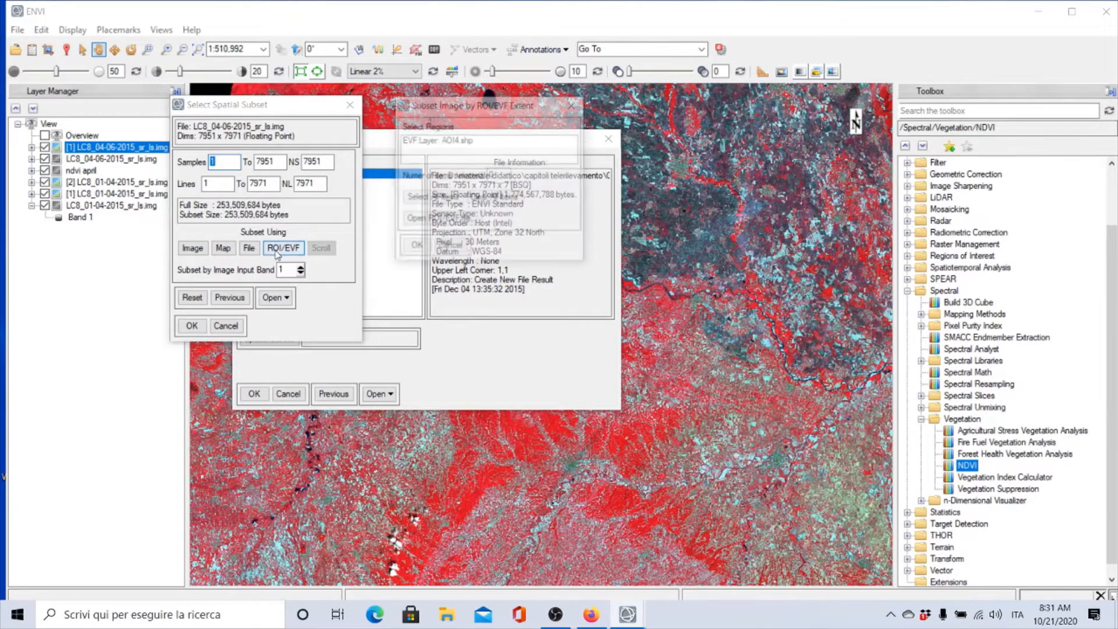
left_click(445, 143)
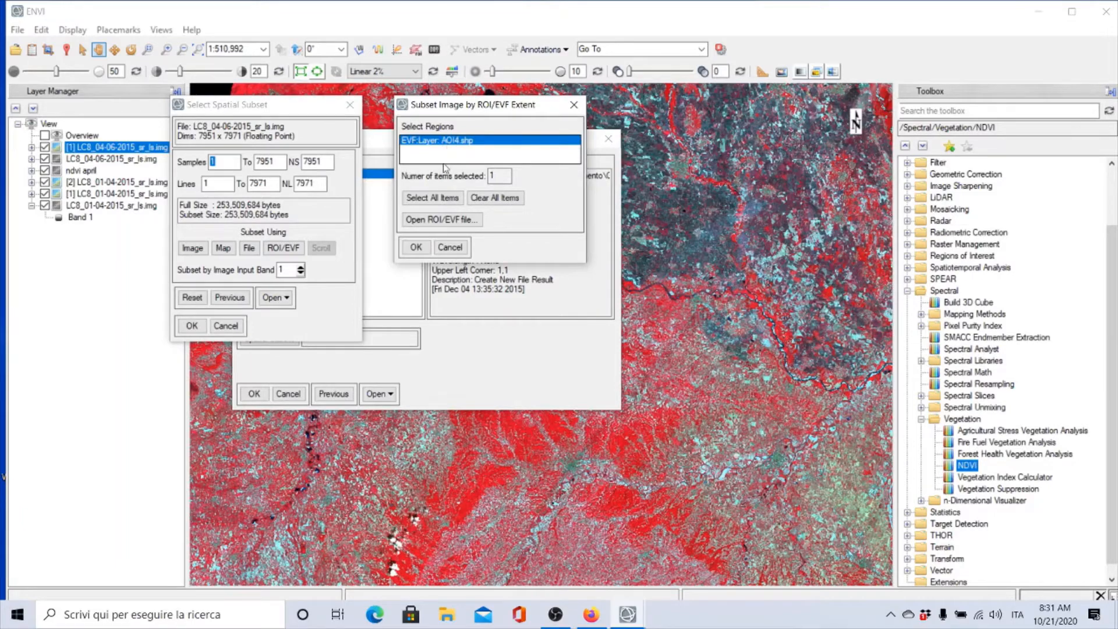
left_click(416, 249)
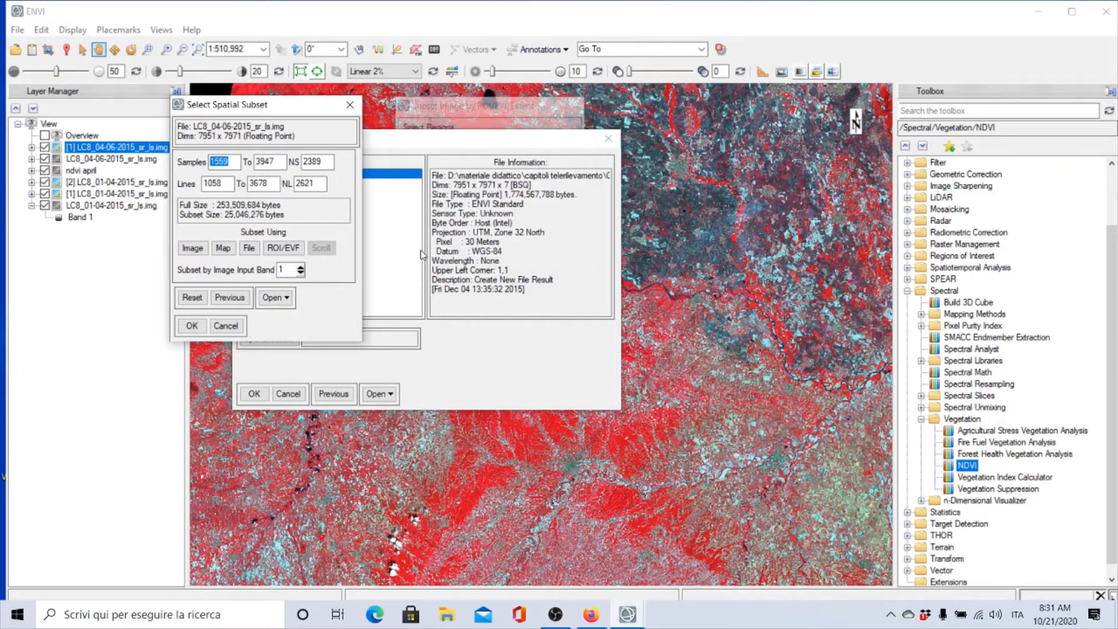
left_click(192, 249)
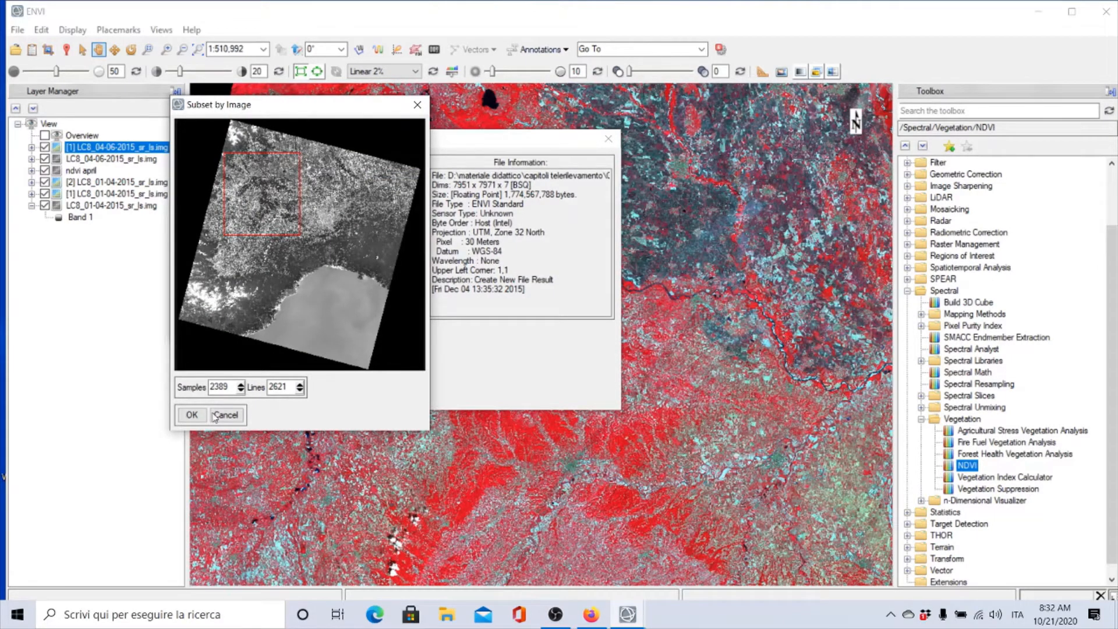
left_click(191, 415)
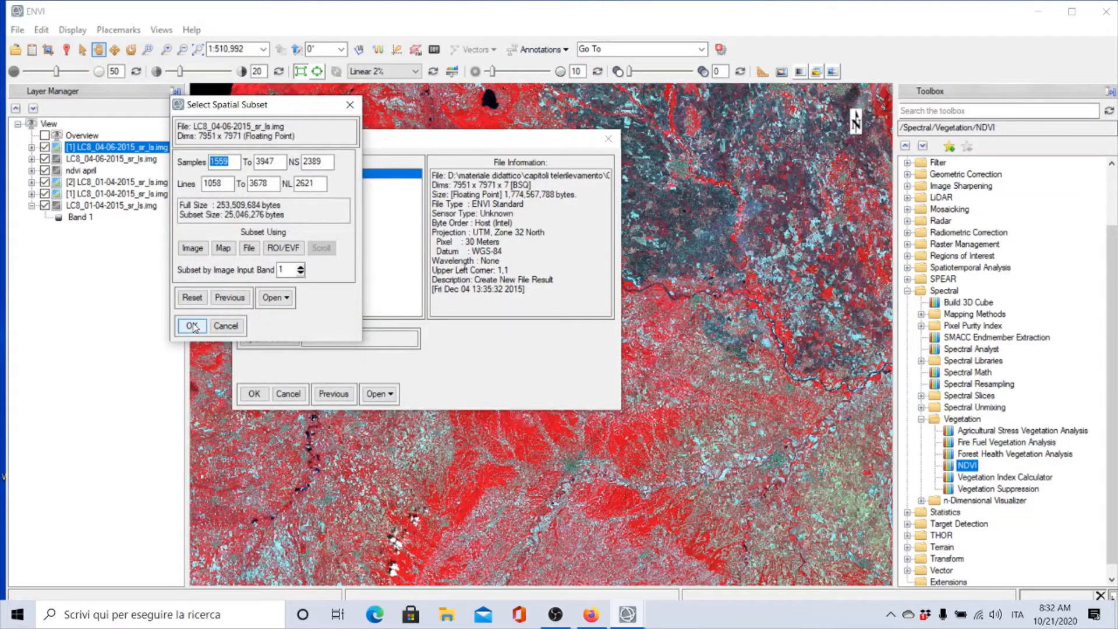
left_click(191, 325)
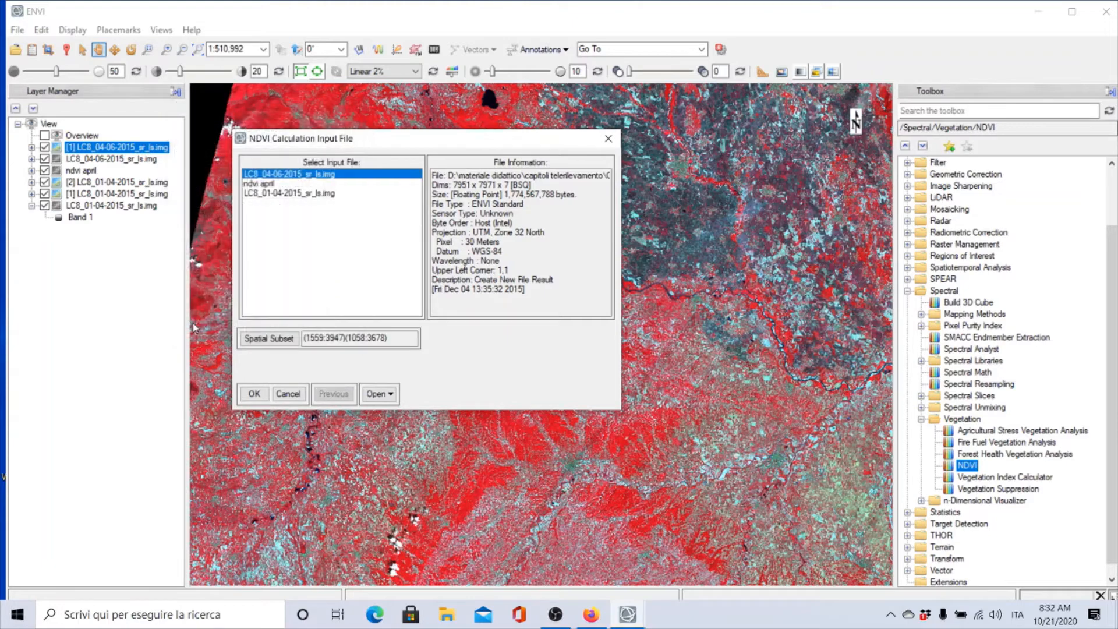
left_click(253, 394)
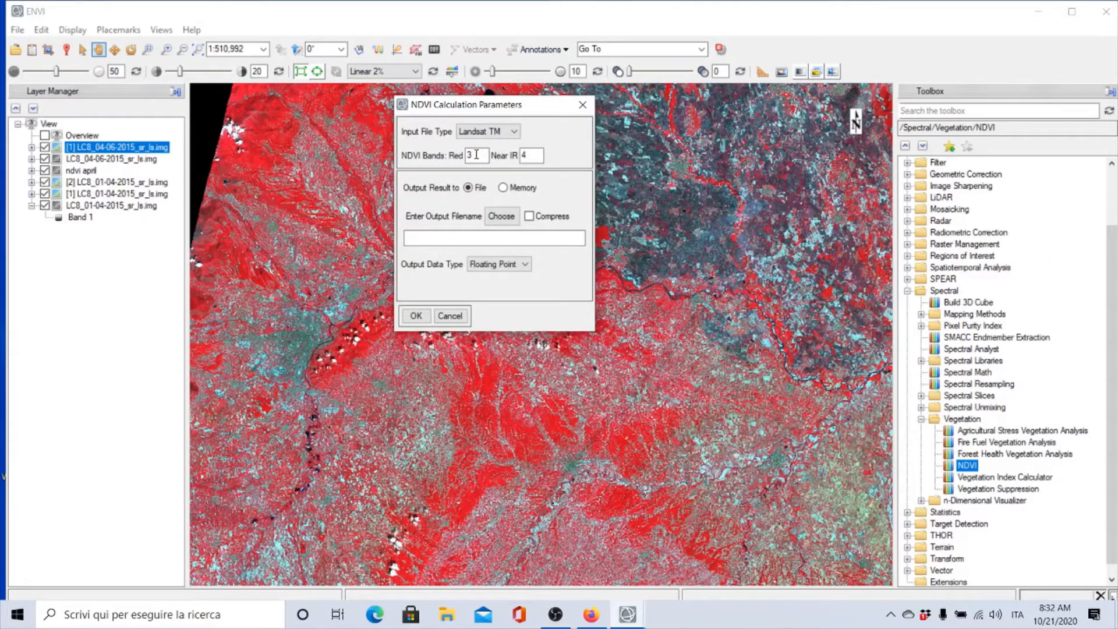
Set the NDVI bands to Red 4 and Near IR 5
double_click(477, 154)
type("4")
double_click(527, 155)
type("5")
Save the NDVI output as ndvi june in the multitemporal analysis folder and run the calculation
left_click(505, 219)
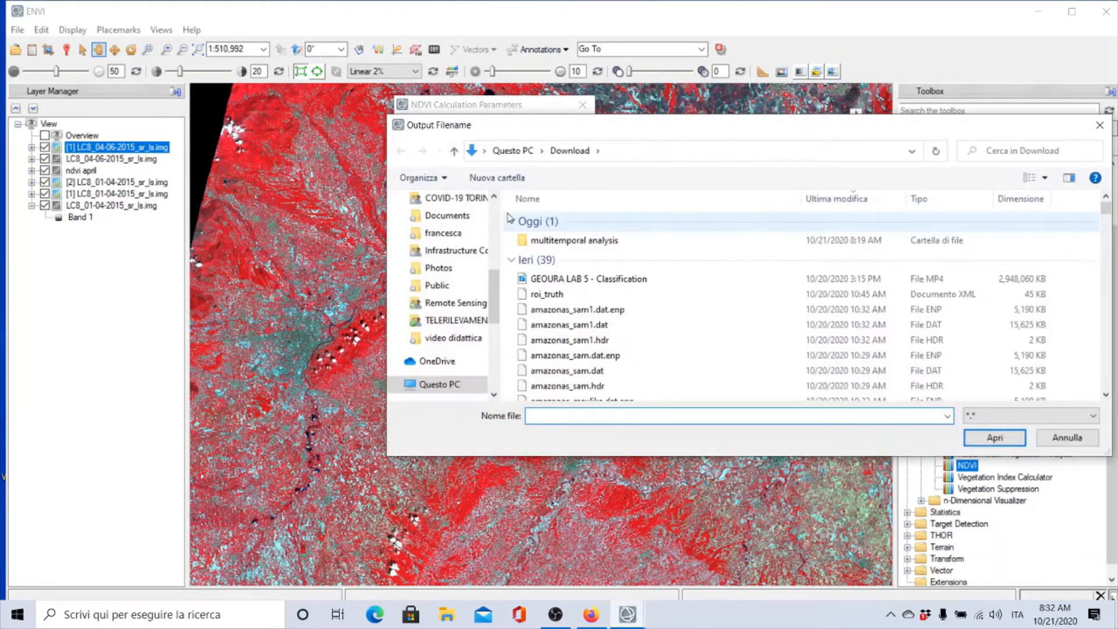
double_click(560, 242)
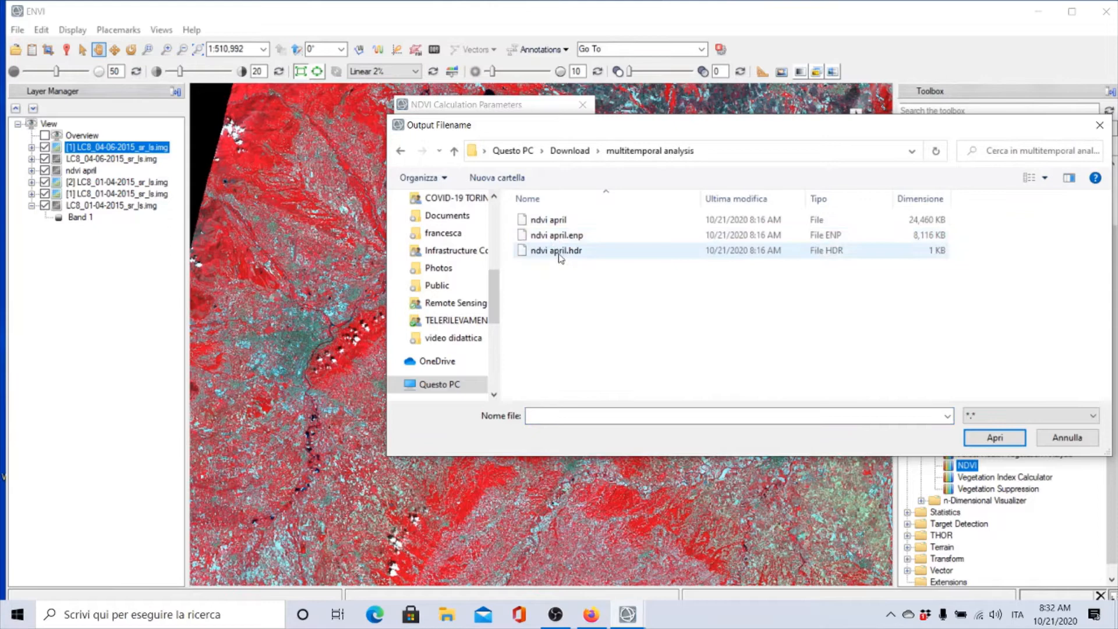
left_click(554, 220)
left_click(571, 416)
double_click(584, 415)
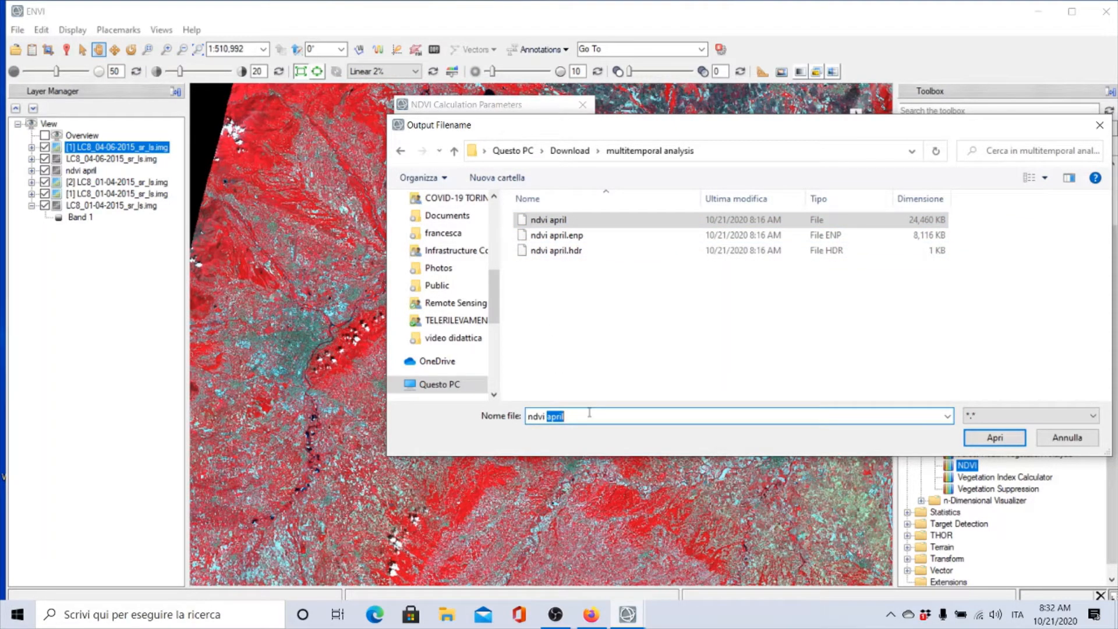
type("june")
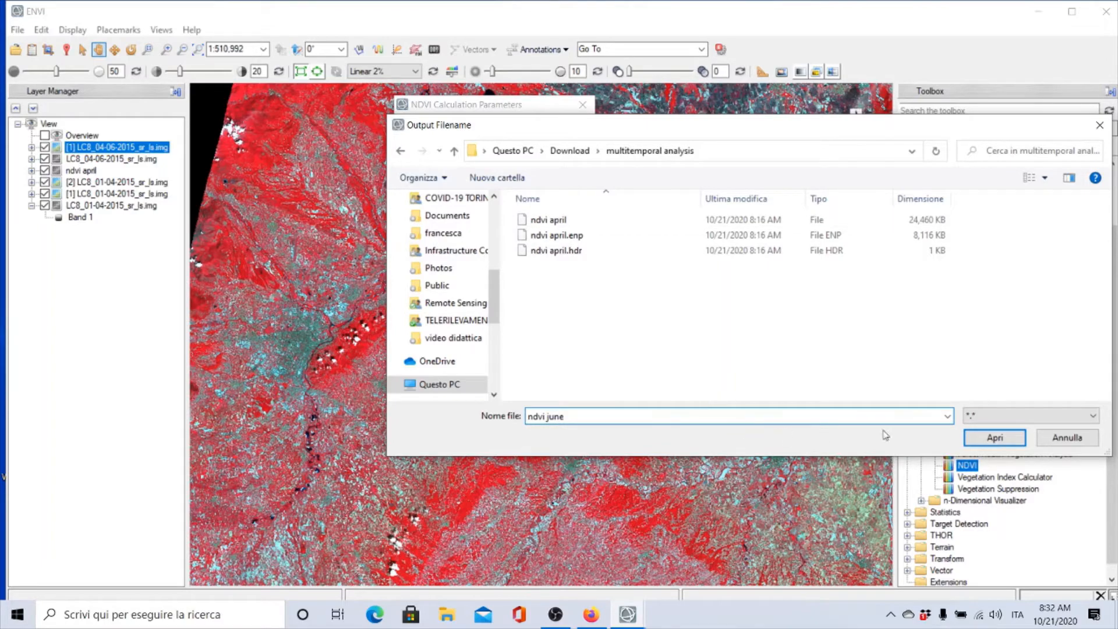
left_click(995, 438)
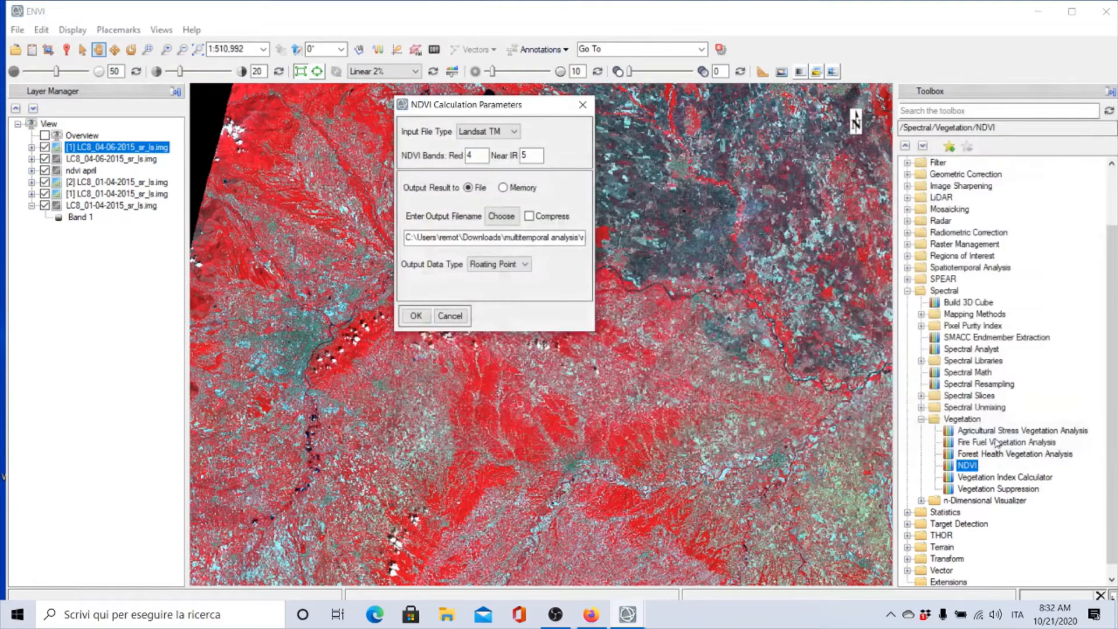
left_click(418, 318)
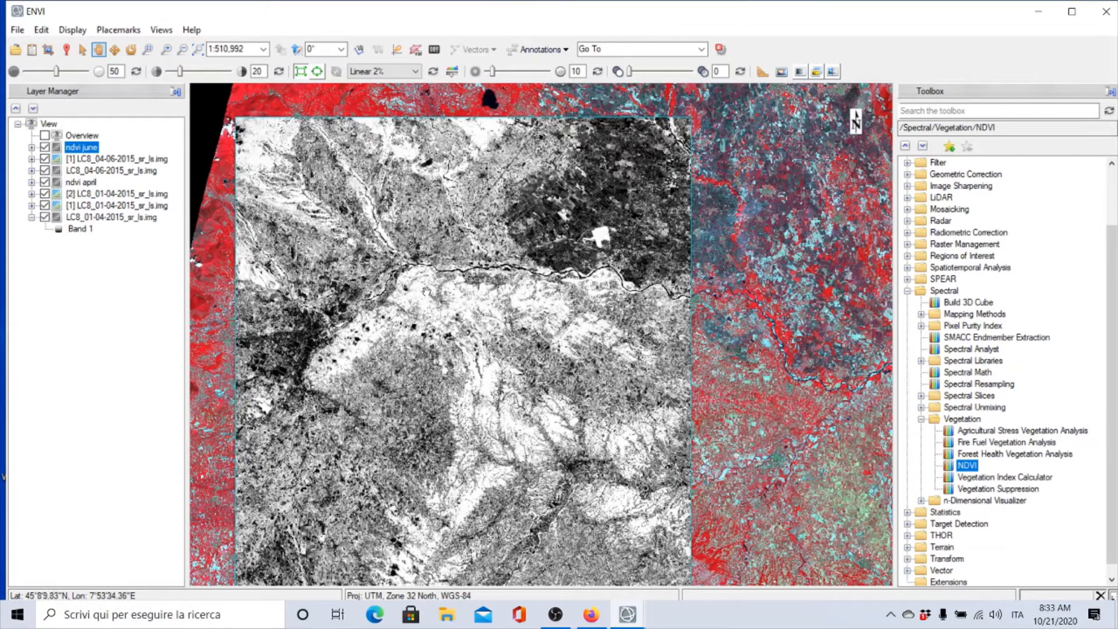
Hide the June image layers and toggle the ndvi june layer repeatedly to compare it with ndvi april
left_click(45, 159)
left_click(45, 171)
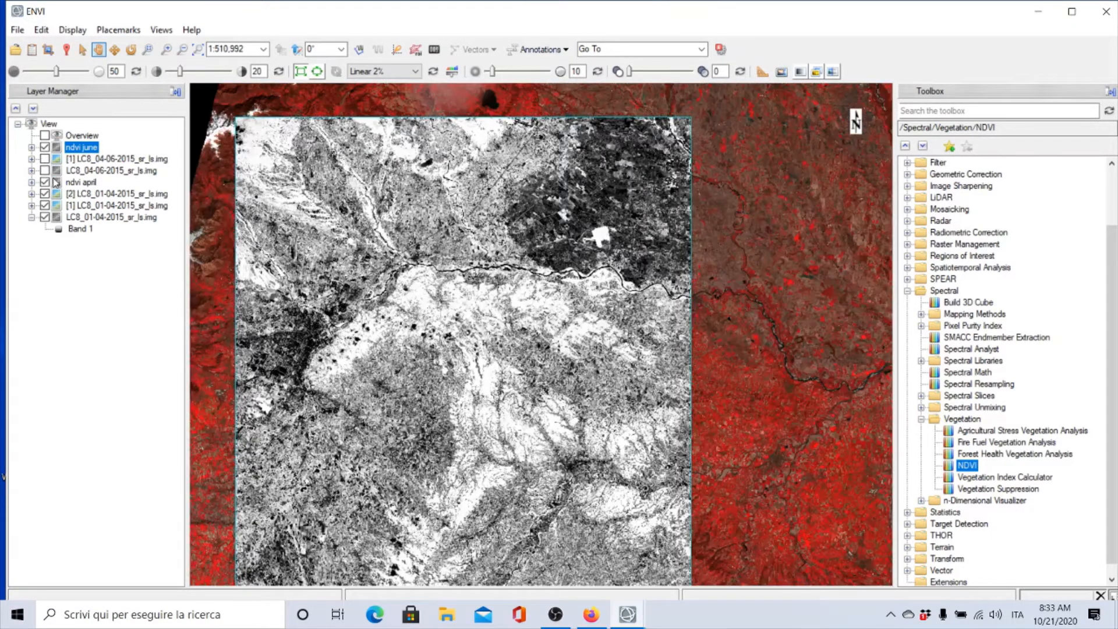
left_click(44, 147)
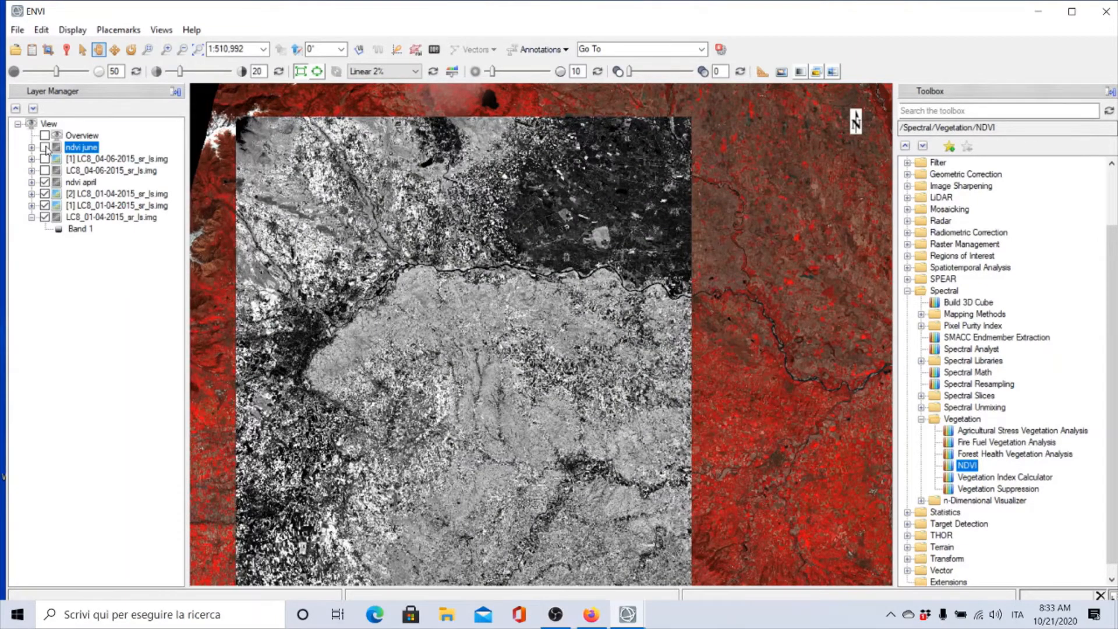
left_click(45, 147)
left_click(45, 147)
left_click(45, 148)
left_click(45, 148)
left_click(45, 147)
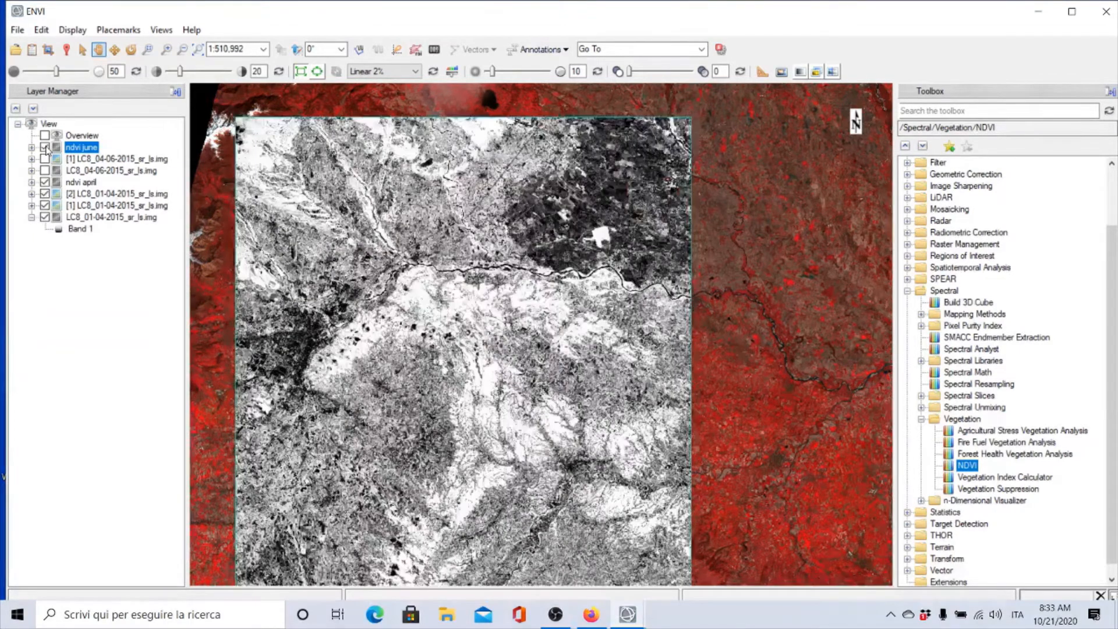
left_click(45, 147)
left_click(45, 147)
left_click(45, 147)
left_click(45, 147)
left_click(45, 147)
left_click(44, 147)
left_click(45, 147)
left_click(45, 148)
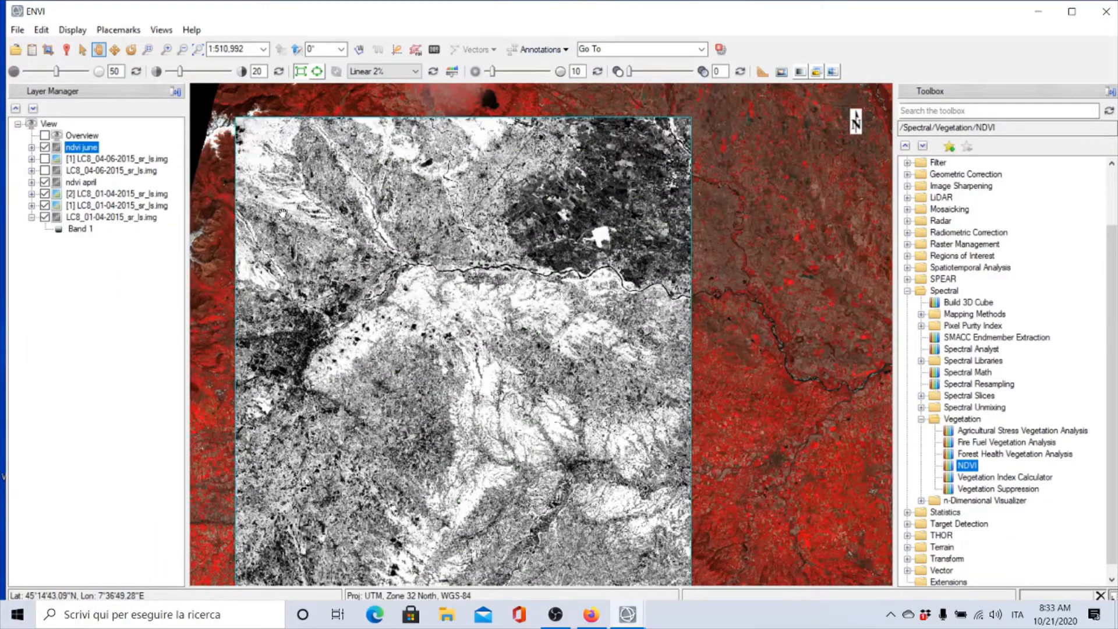
Open the LC8_22-07-2015_sr_ls image from the 2015 / 22-07-2015 data folder
left_click(16, 50)
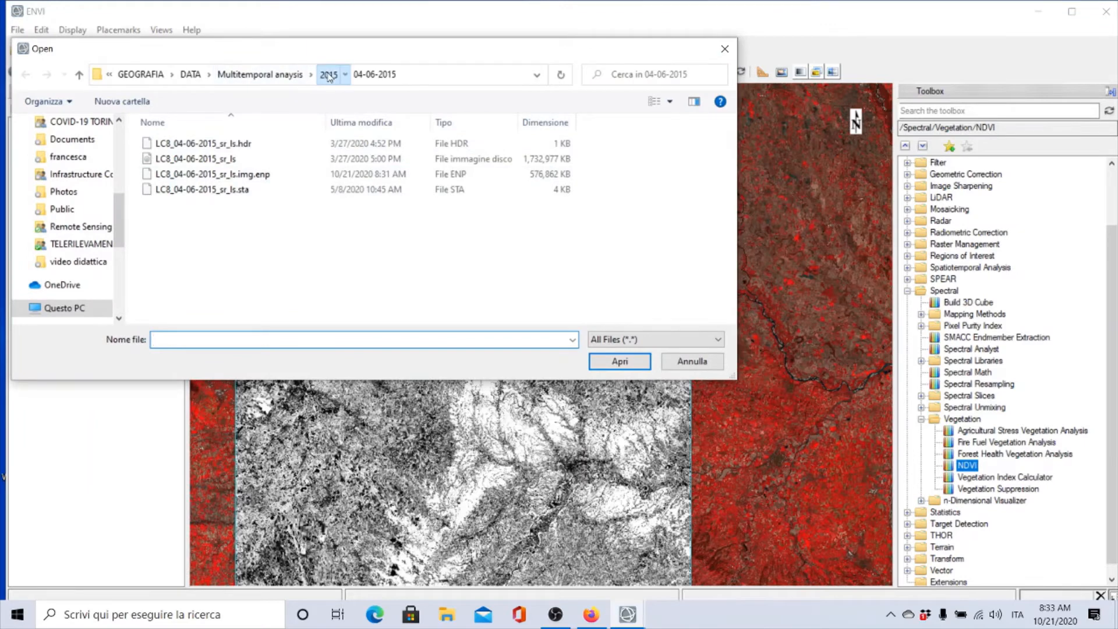
left_click(329, 77)
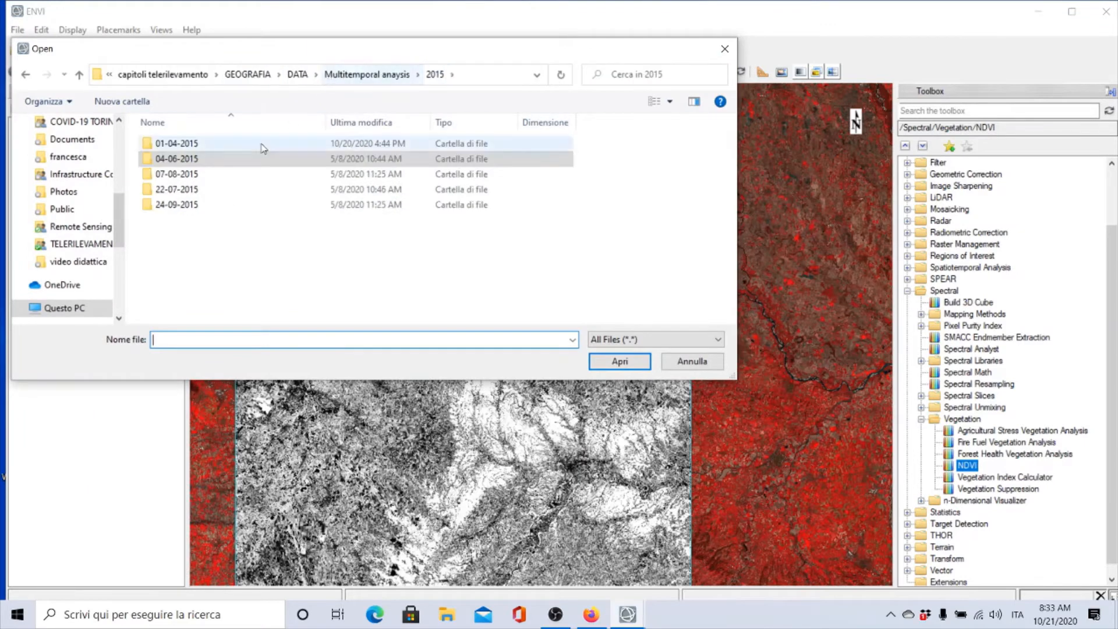
double_click(178, 192)
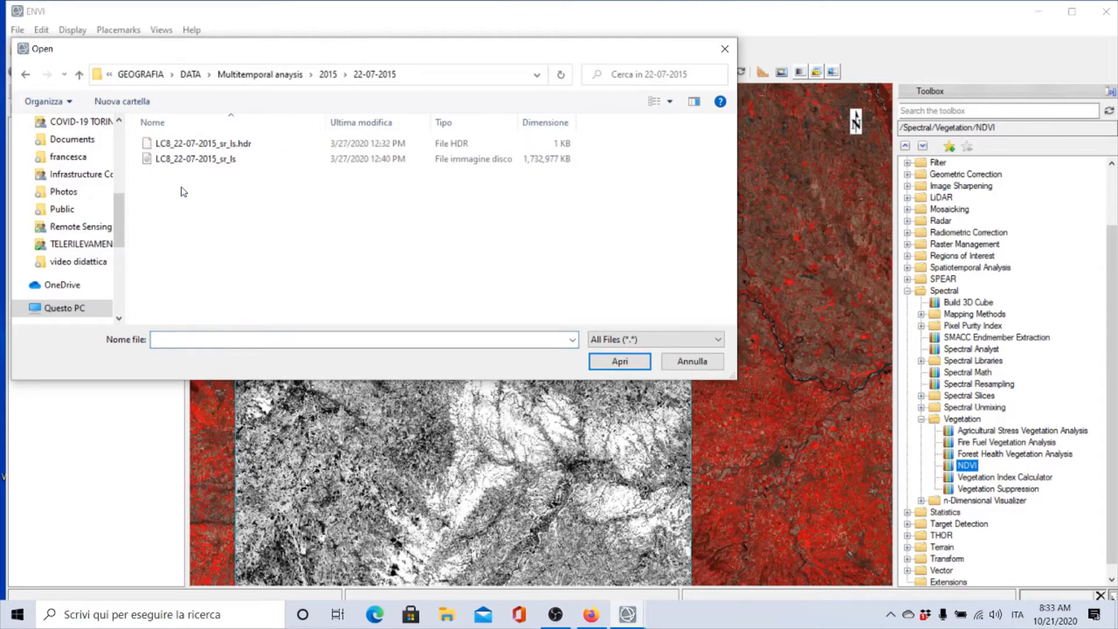
double_click(195, 160)
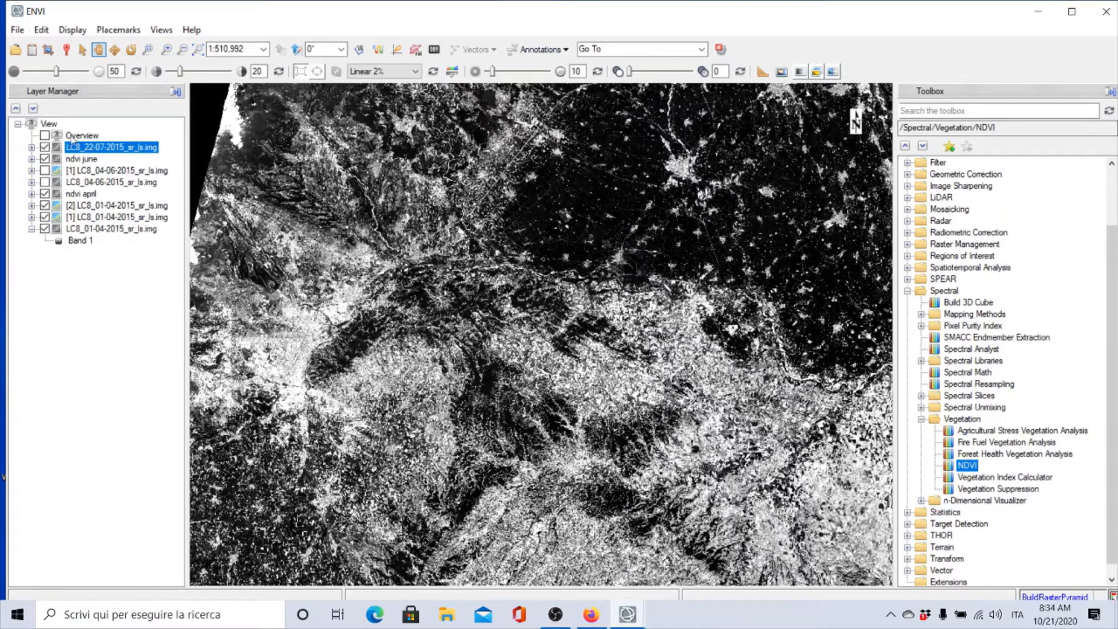
Load the 22-07-2015 image as a false-color composite with bands 5, 4 and 3 as red, green and blue
left_click(32, 50)
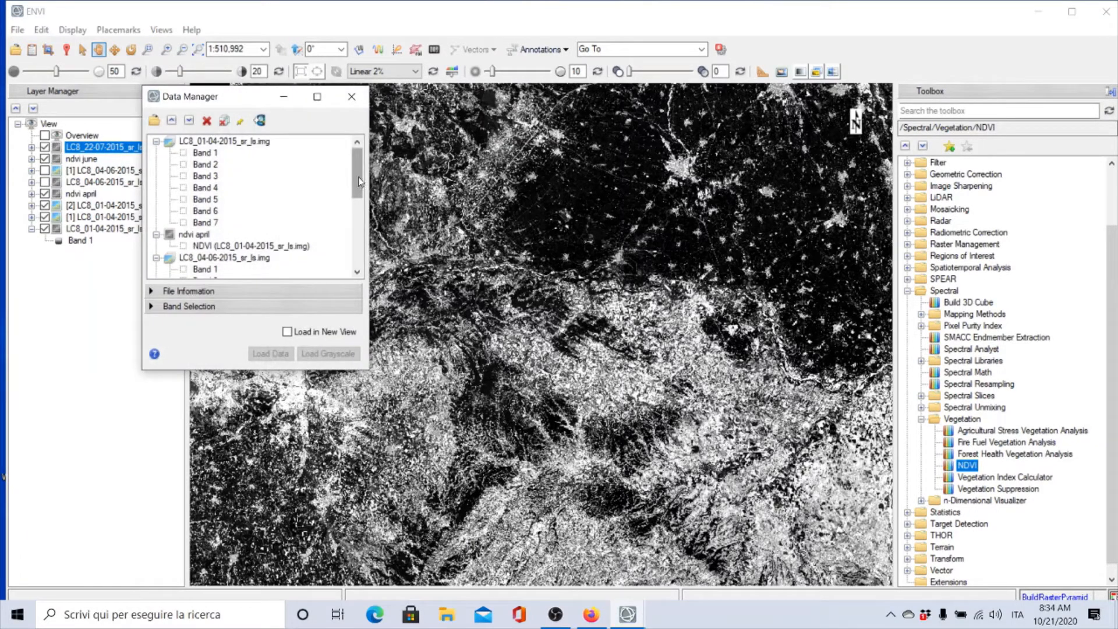
left_click_drag(358, 195, 359, 268)
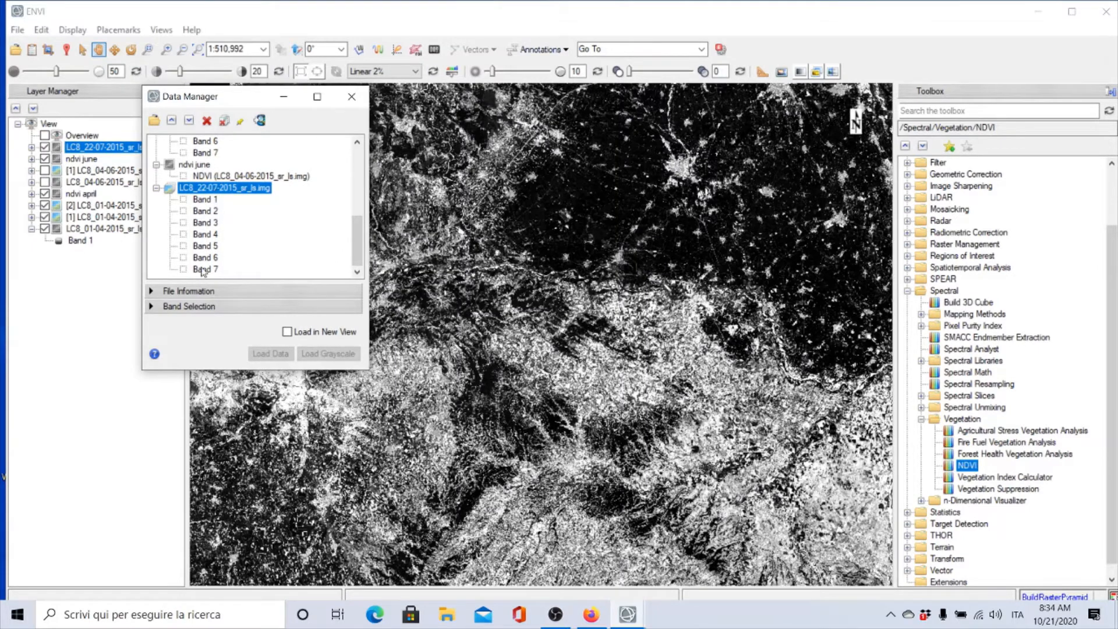
left_click(157, 307)
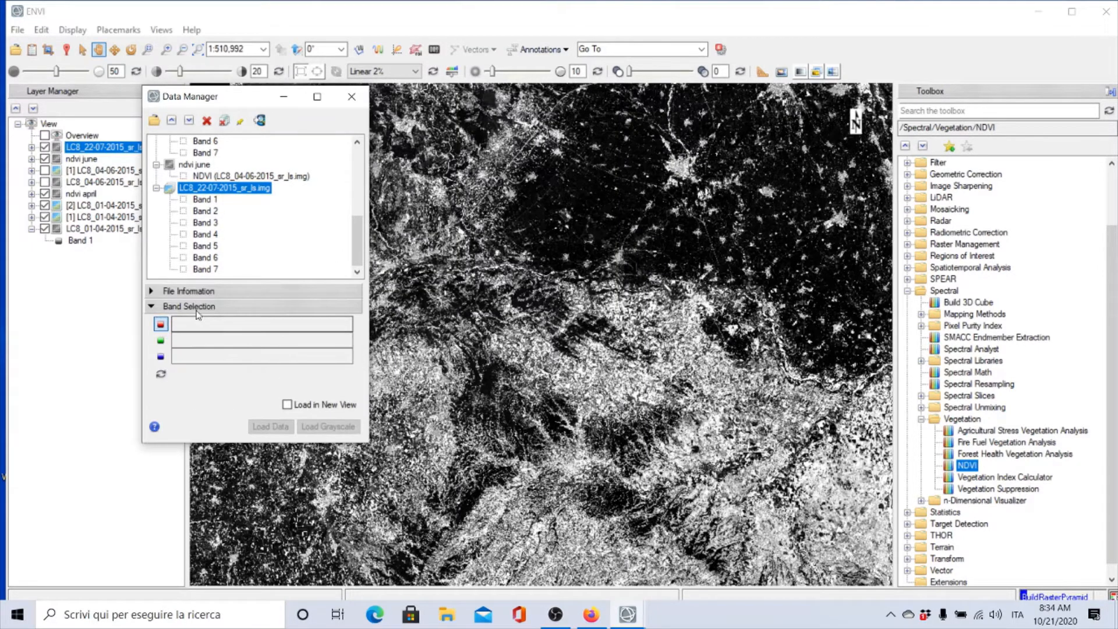
left_click(205, 247)
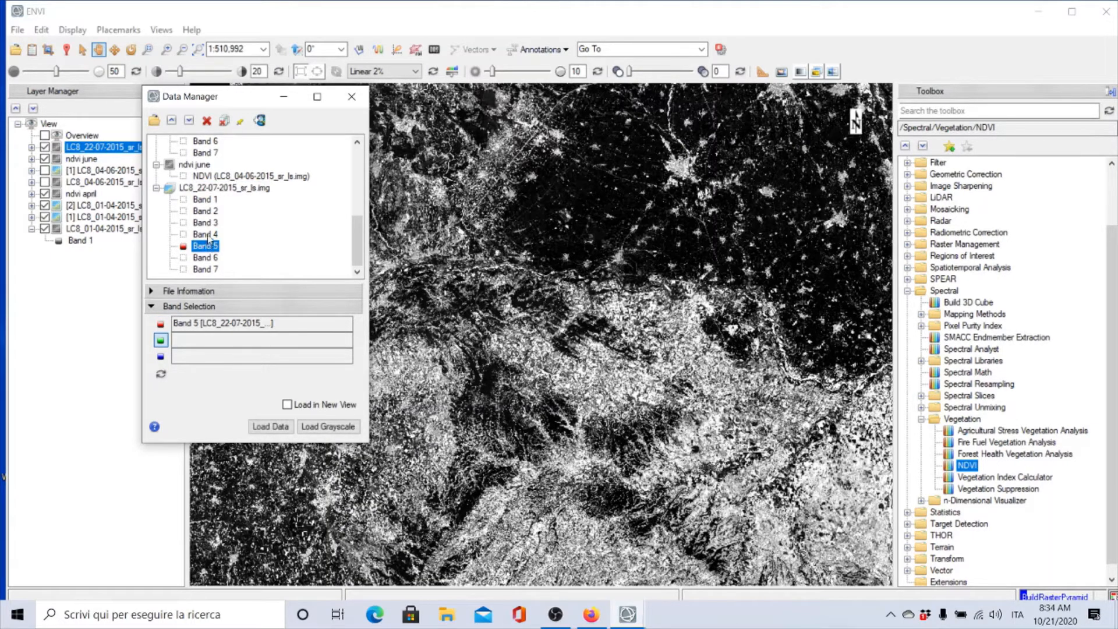
left_click(206, 235)
left_click(207, 223)
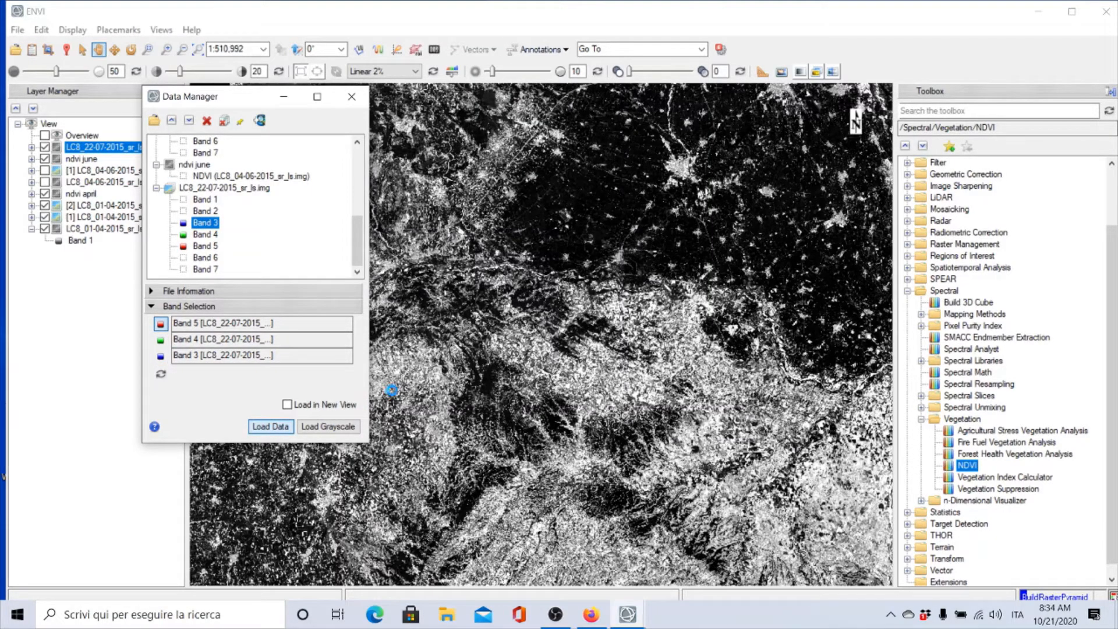
left_click(270, 427)
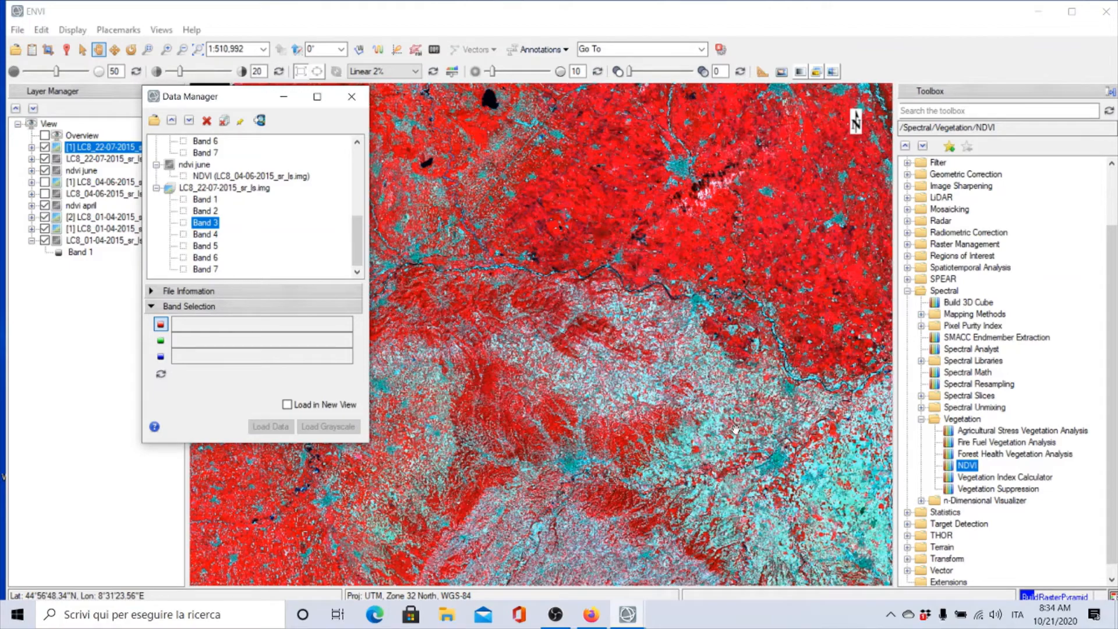
left_click(352, 96)
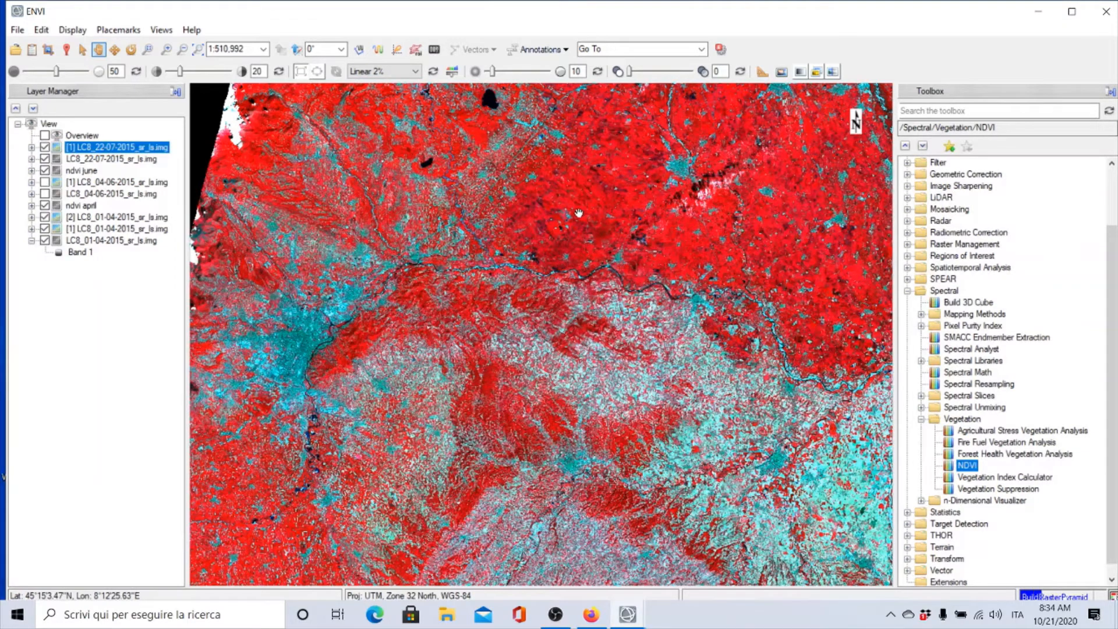
Start the NDVI tool on LC8_22-07-2015_sr_ls.img, spatially subset to the AOI4.shp extent
double_click(966, 465)
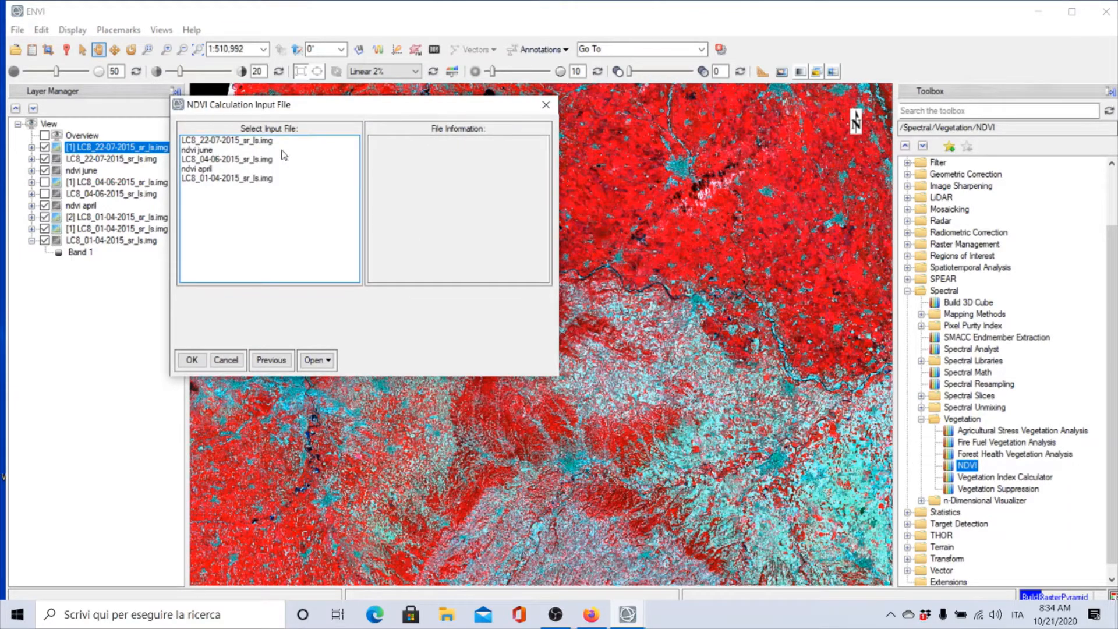
left_click(215, 142)
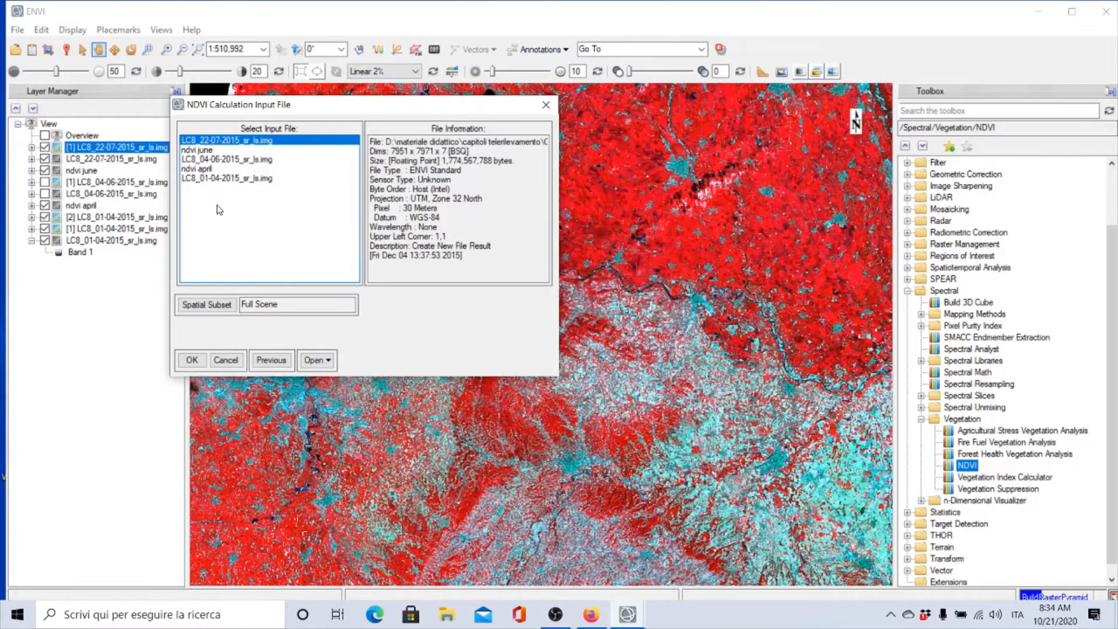
left_click(205, 306)
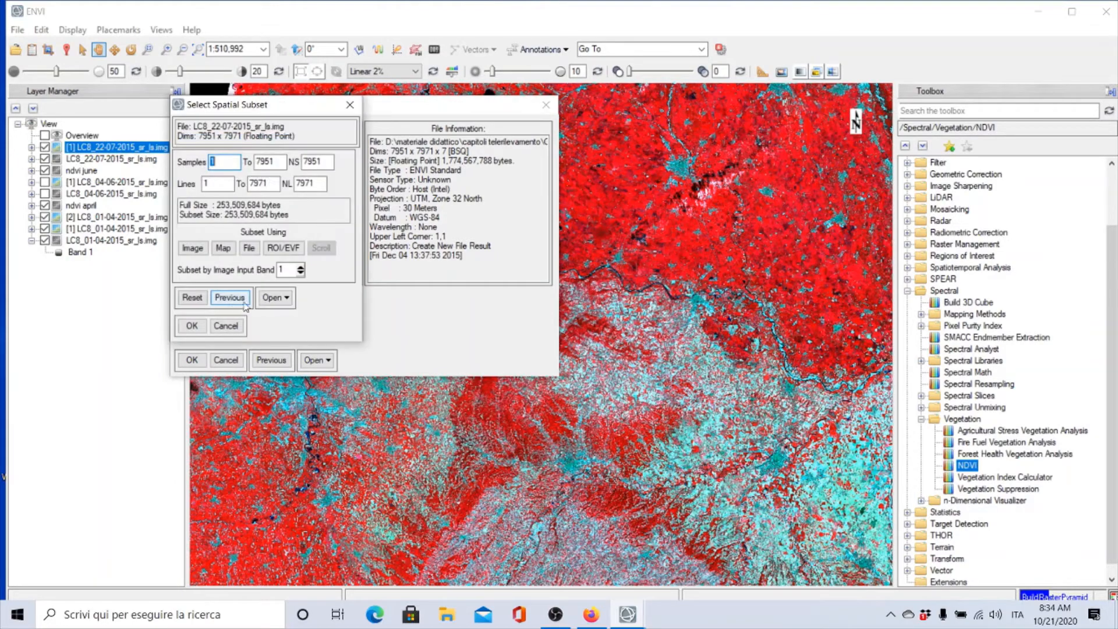
left_click(284, 248)
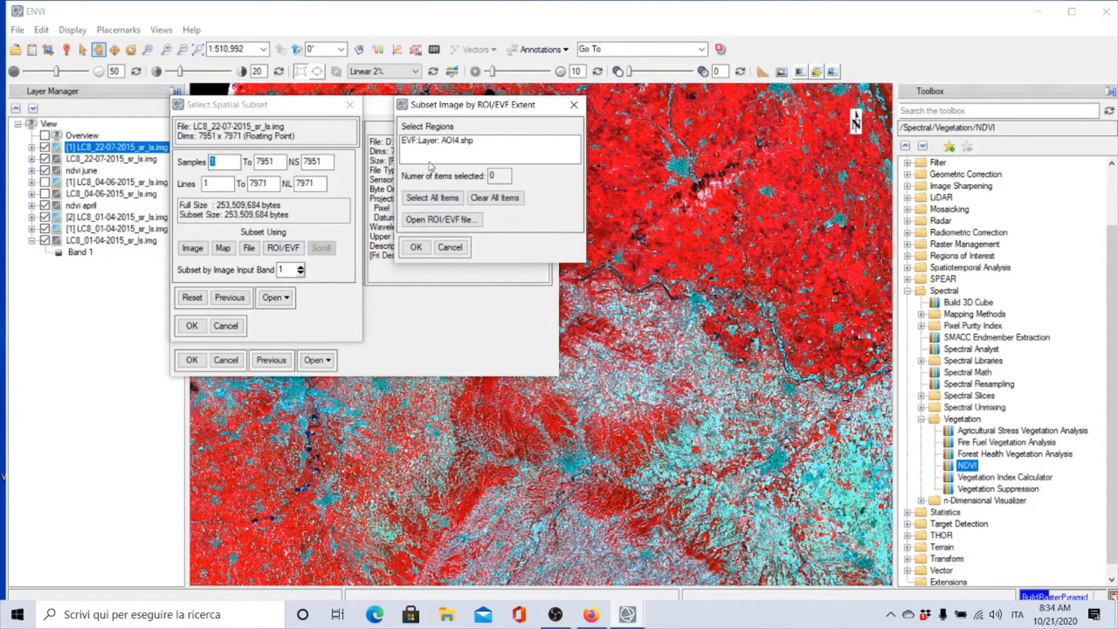
left_click(436, 141)
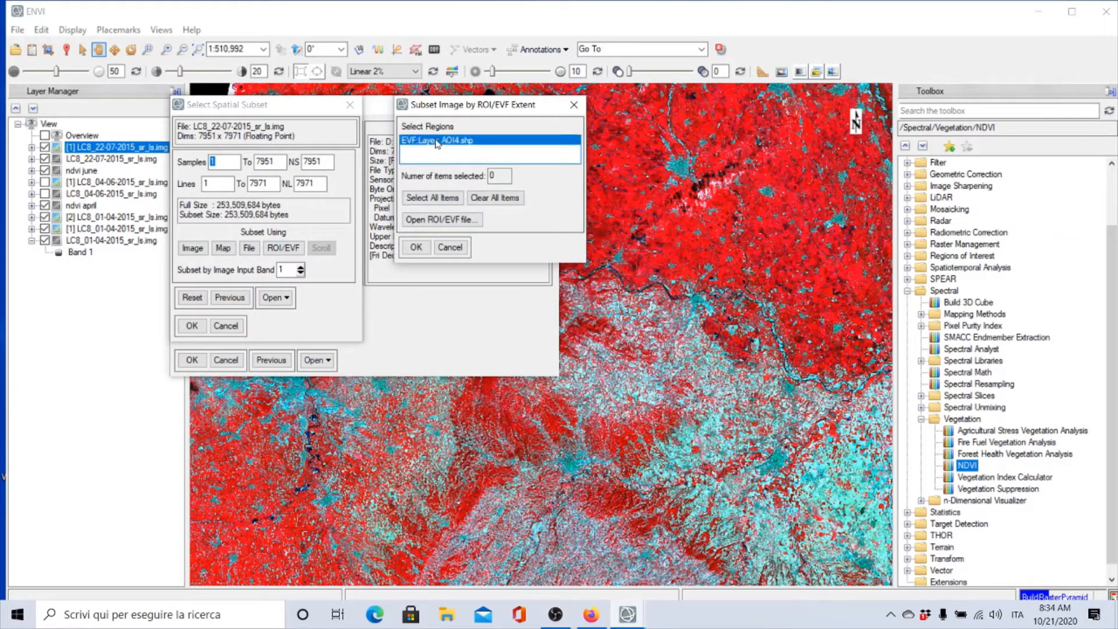
left_click(418, 248)
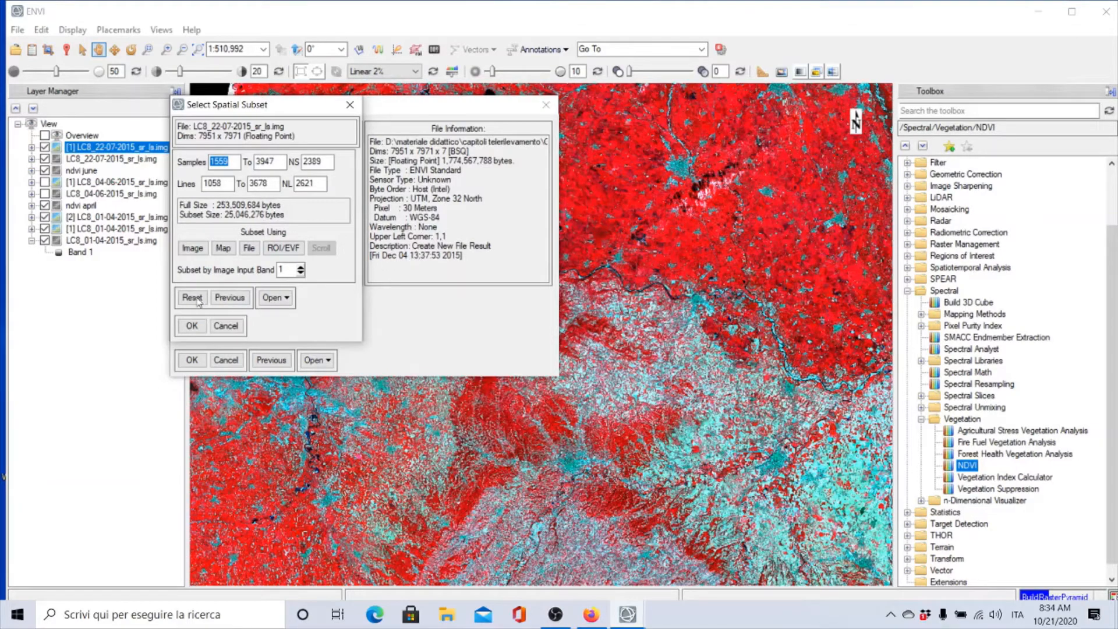
left_click(191, 249)
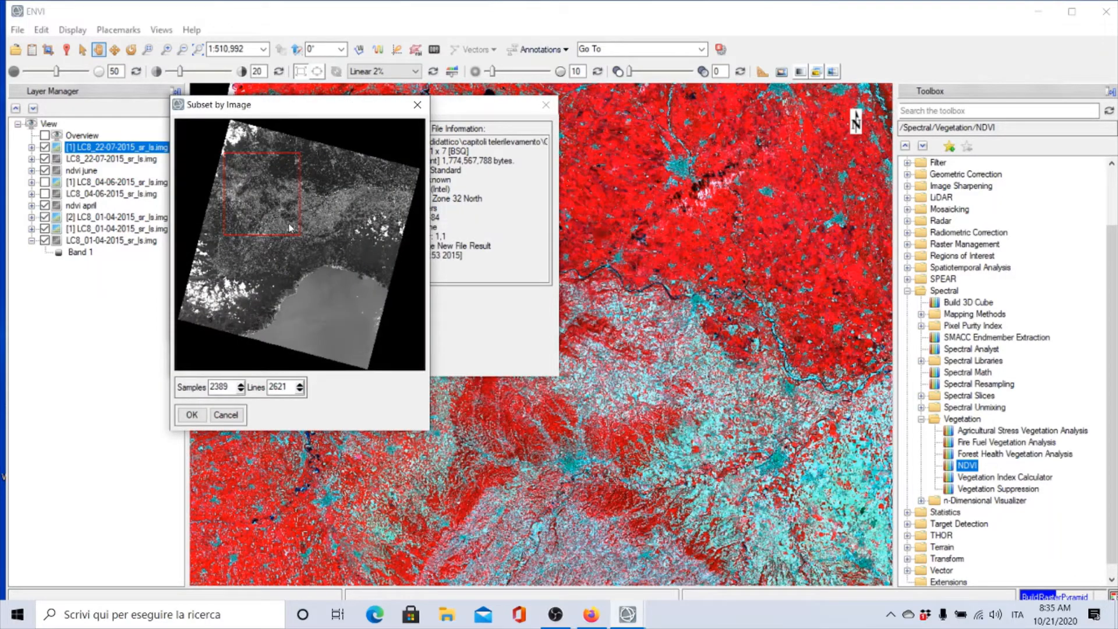
left_click(191, 415)
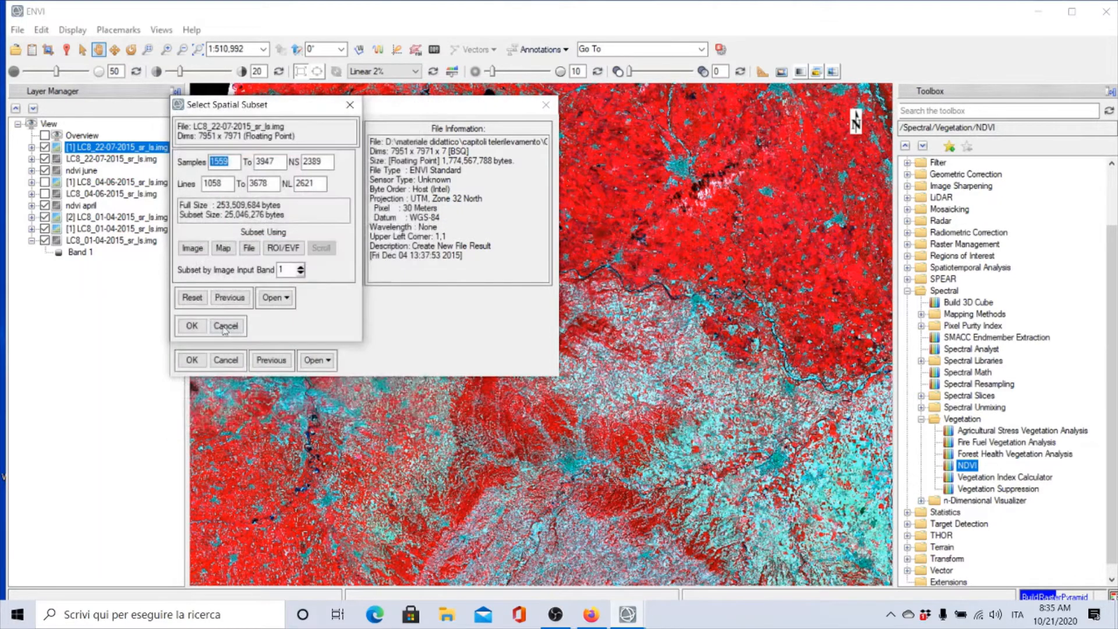
left_click(192, 326)
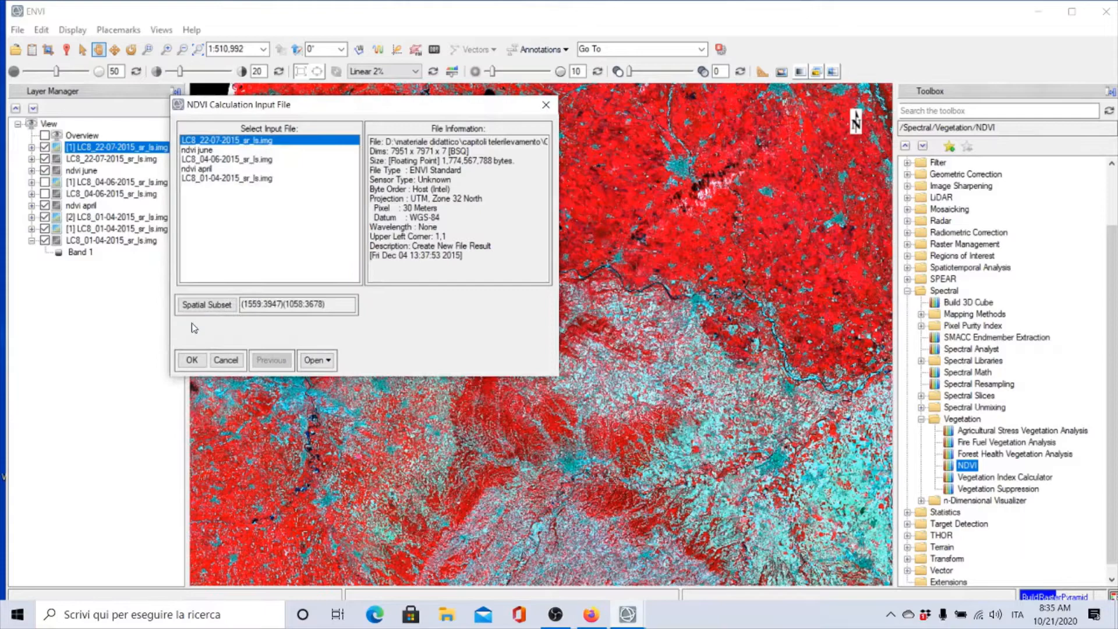
left_click(191, 360)
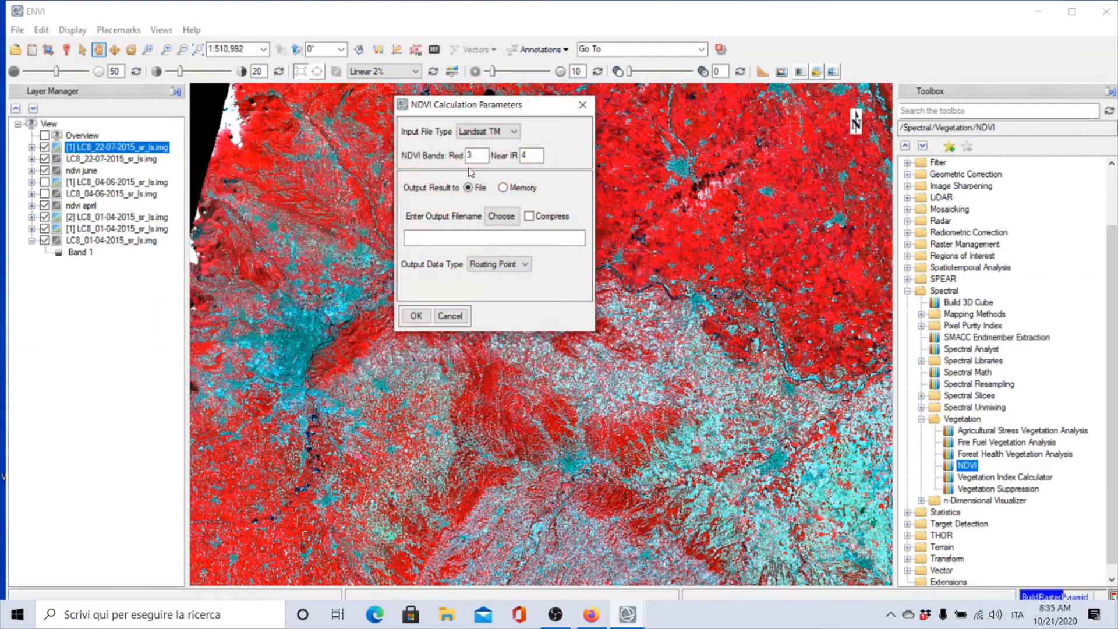
Set the NDVI bands to Red 4 and Near IR 5
left_click_drag(478, 156, 441, 154)
type("4")
key("Tab")
type("5")
Save the NDVI output as ndvi july in the multitemporal analysis folder and run the calculation
left_click(499, 218)
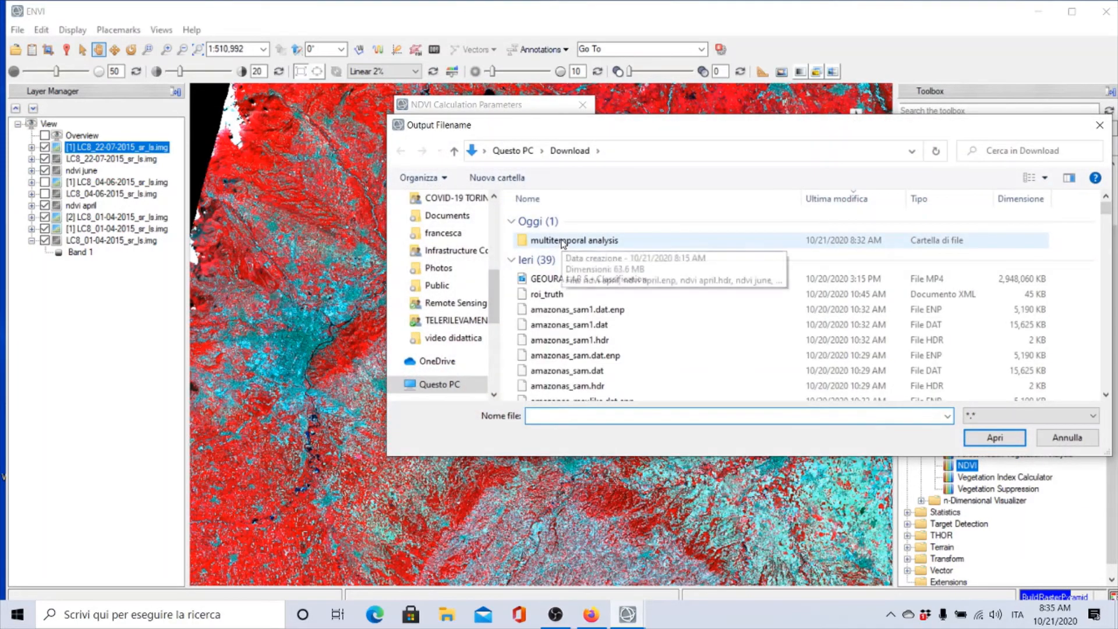
double_click(563, 241)
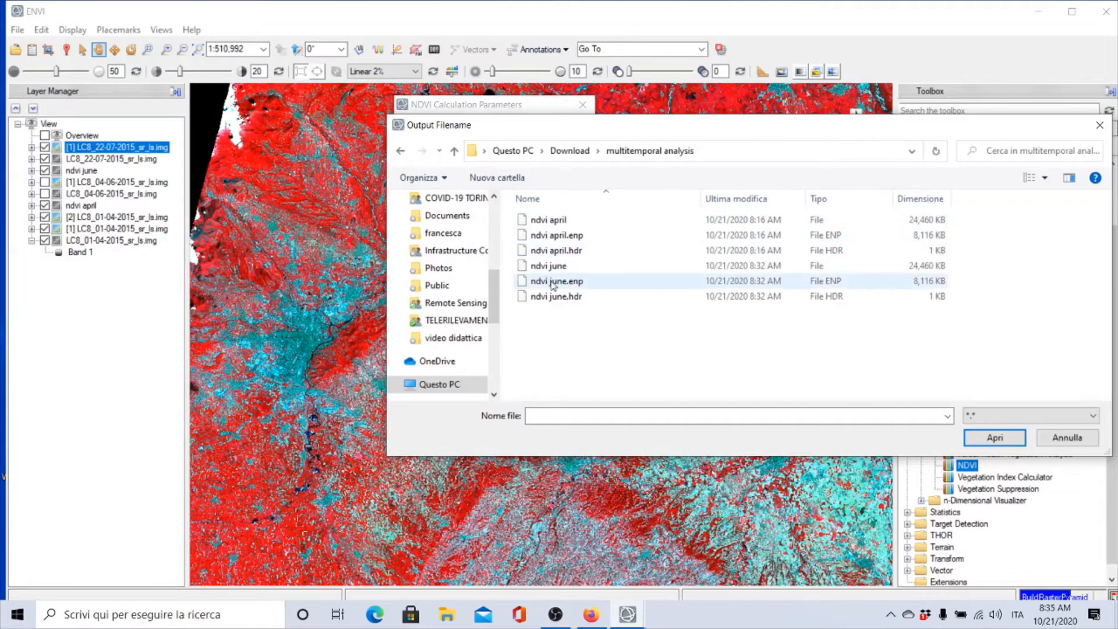
left_click(567, 269)
left_click(577, 415)
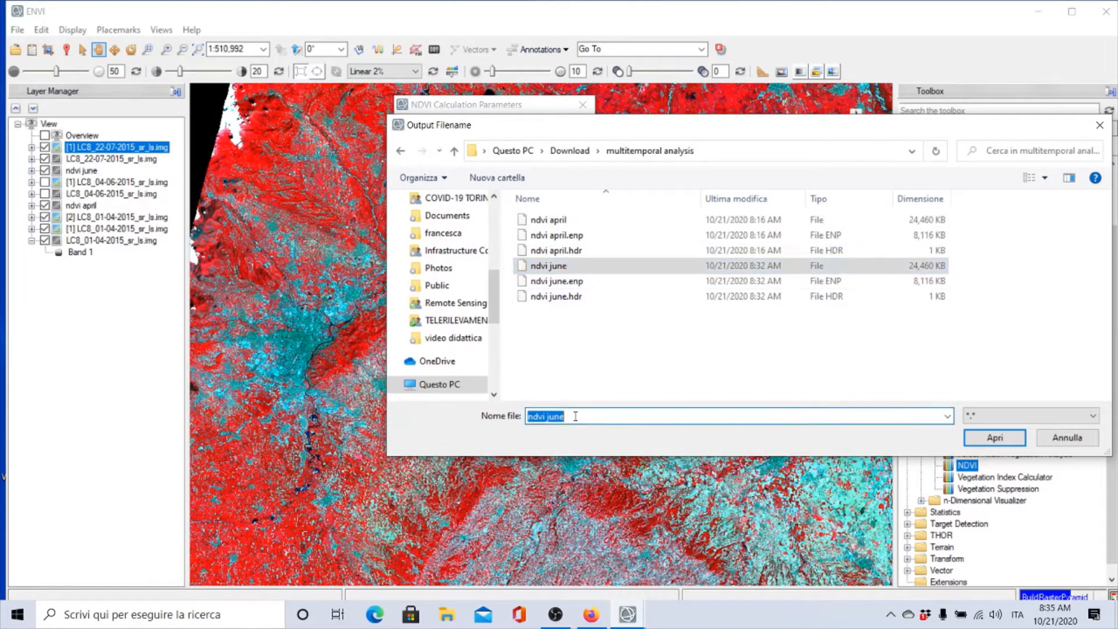
left_click(576, 416)
key("BackSpace")
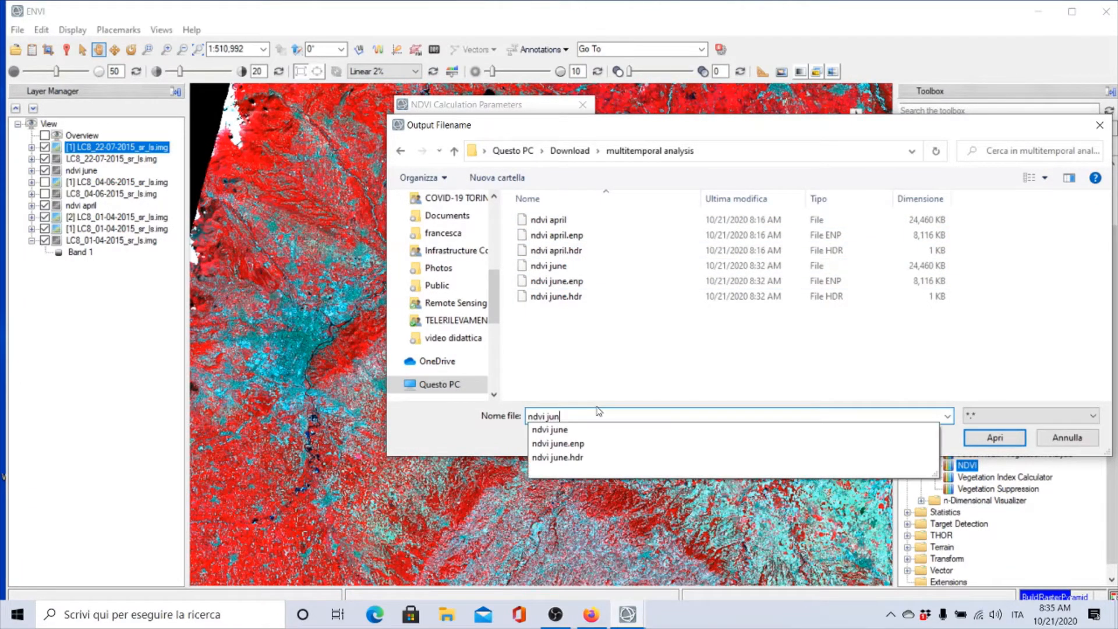
type("ly")
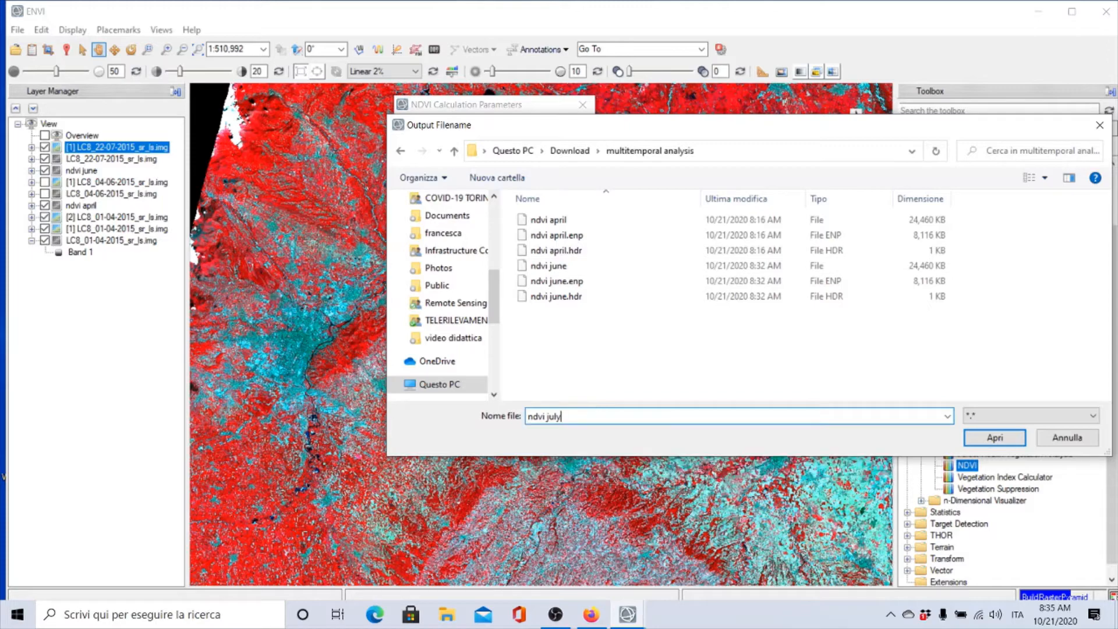
left_click(994, 438)
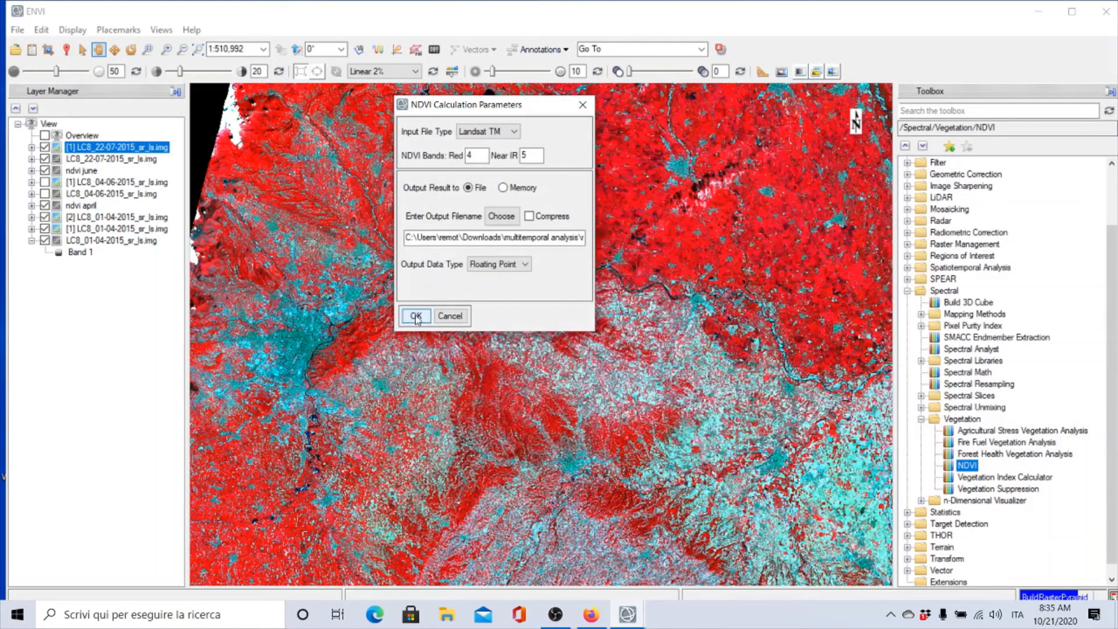
left_click(416, 316)
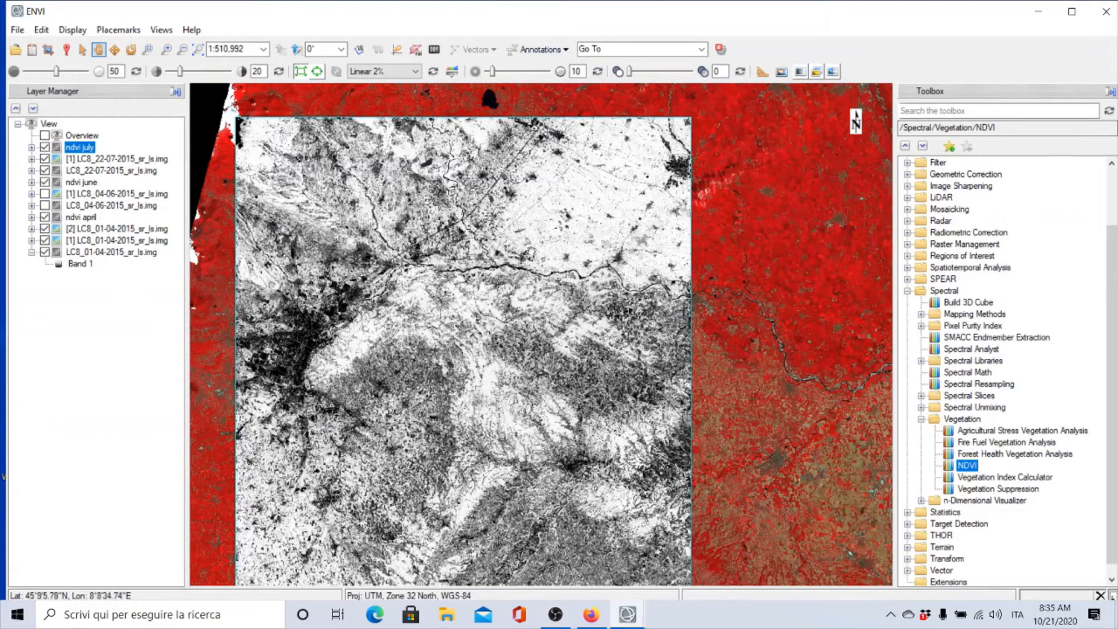
Hide the July image layers and toggle the ndvi july layer repeatedly to compare it with ndvi june
left_click_drag(452, 247, 463, 220)
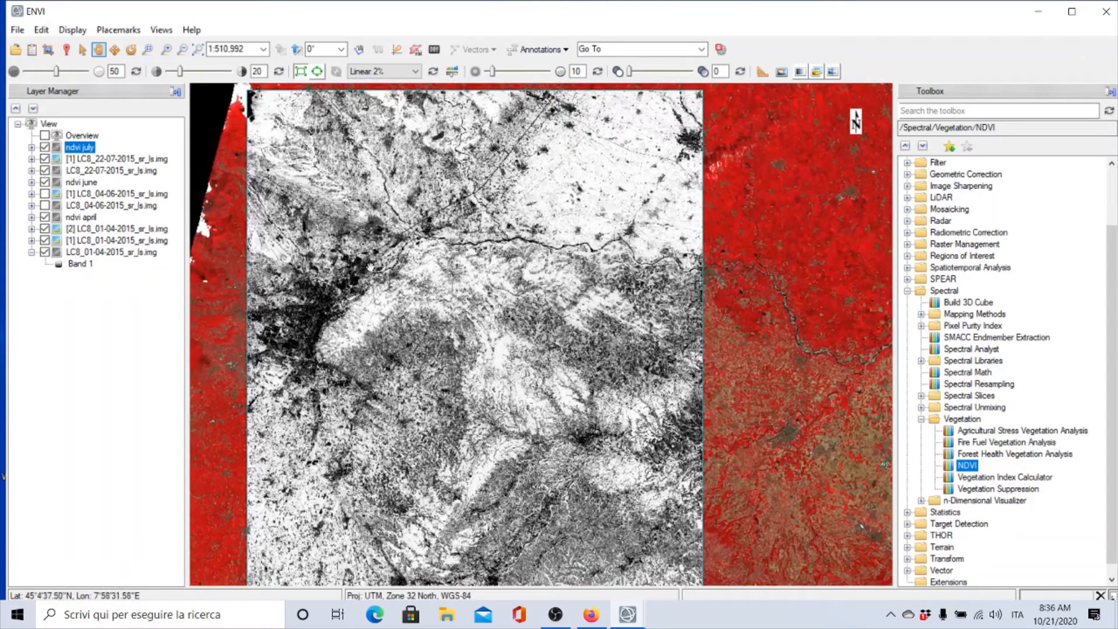
left_click(45, 159)
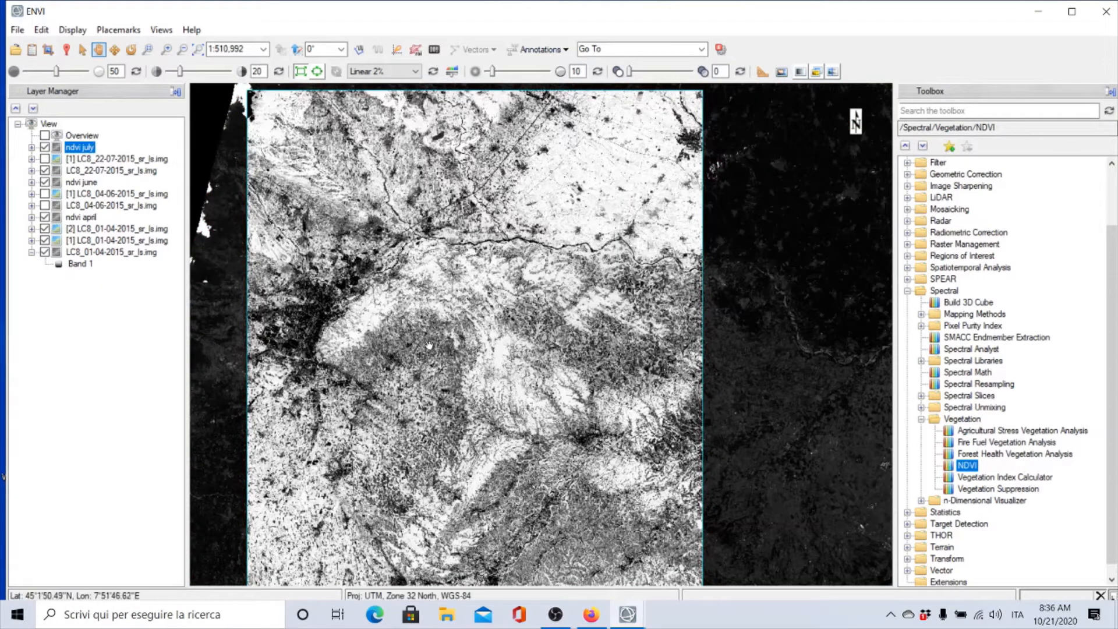
left_click(45, 147)
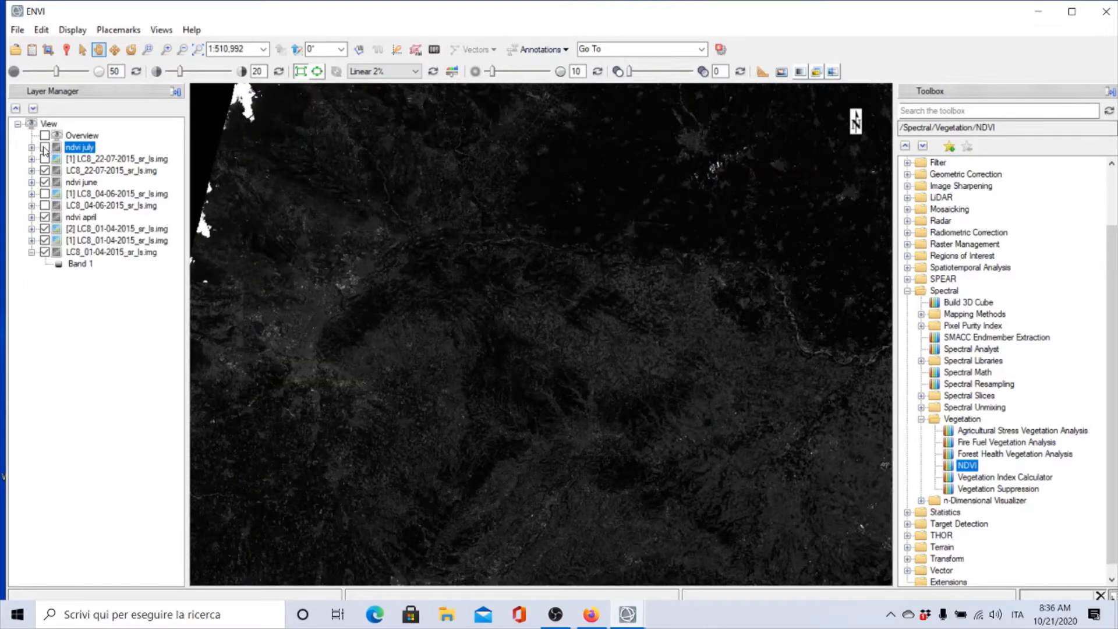
left_click(45, 148)
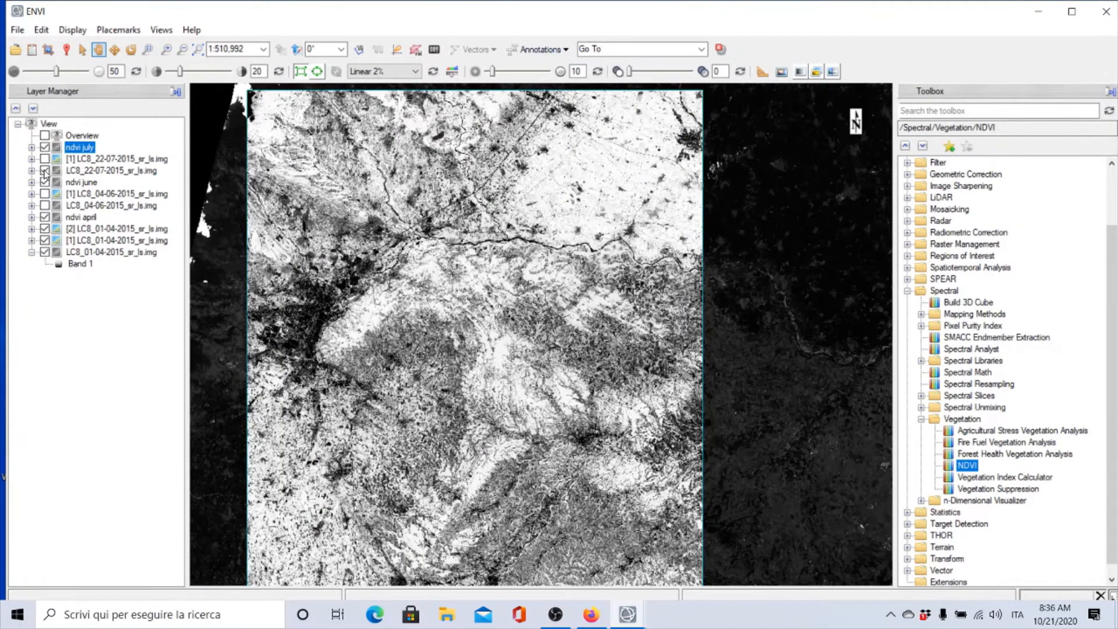
left_click(45, 171)
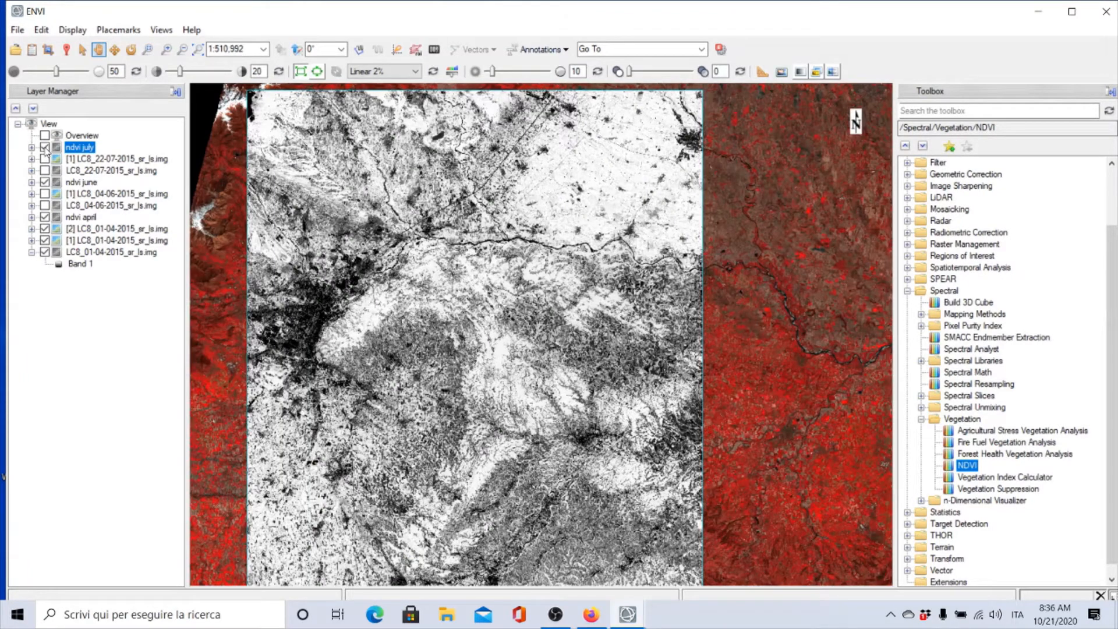
left_click(45, 147)
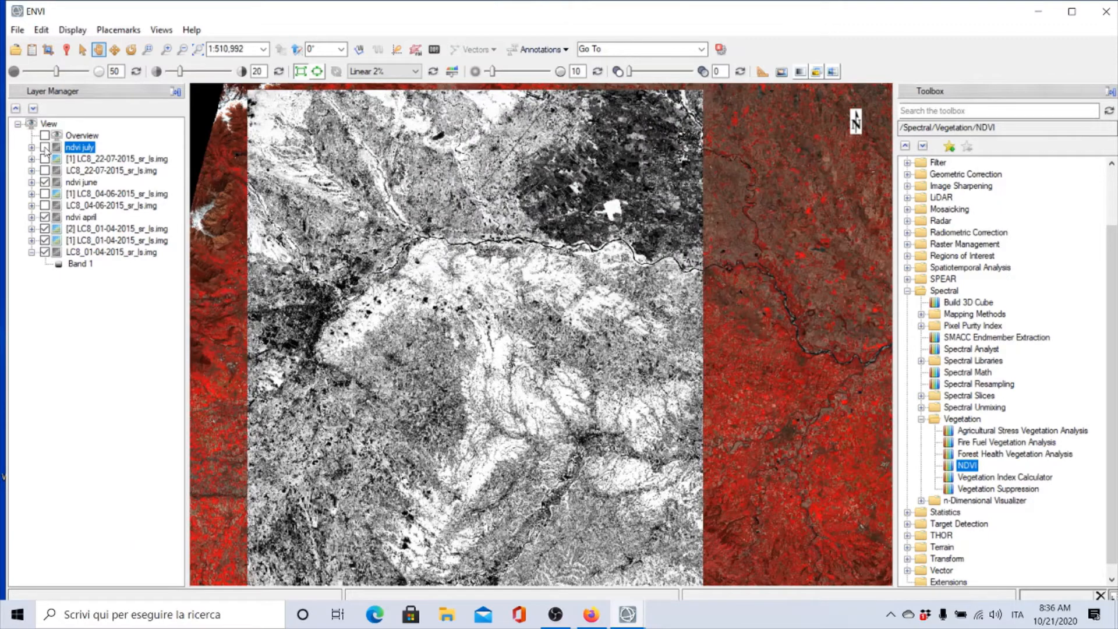
left_click(45, 148)
left_click(44, 148)
left_click(45, 148)
left_click(45, 148)
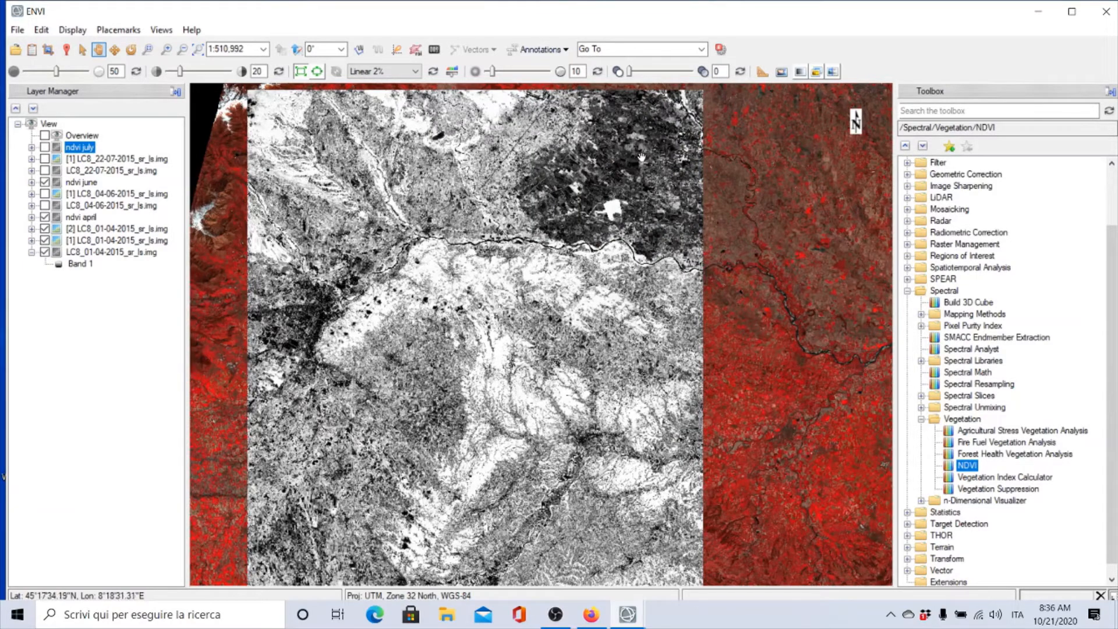
left_click(45, 159)
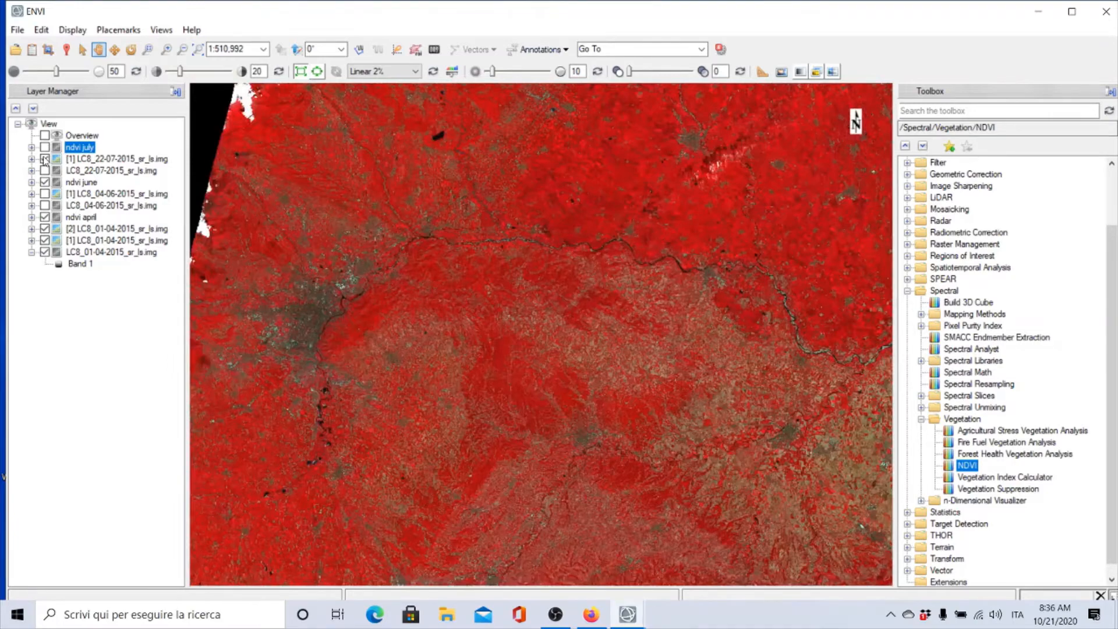
left_click(44, 159)
left_click(46, 148)
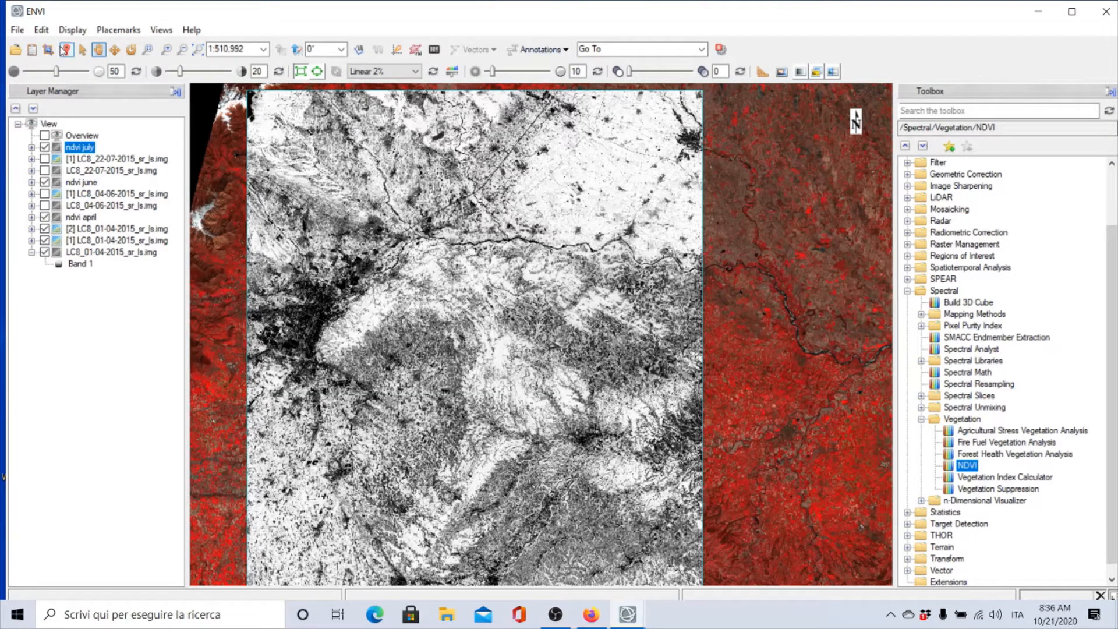
Open the LC8_07-08-2015_sr_ls image from the 2015 / 07-08-2015 data folder
left_click(18, 48)
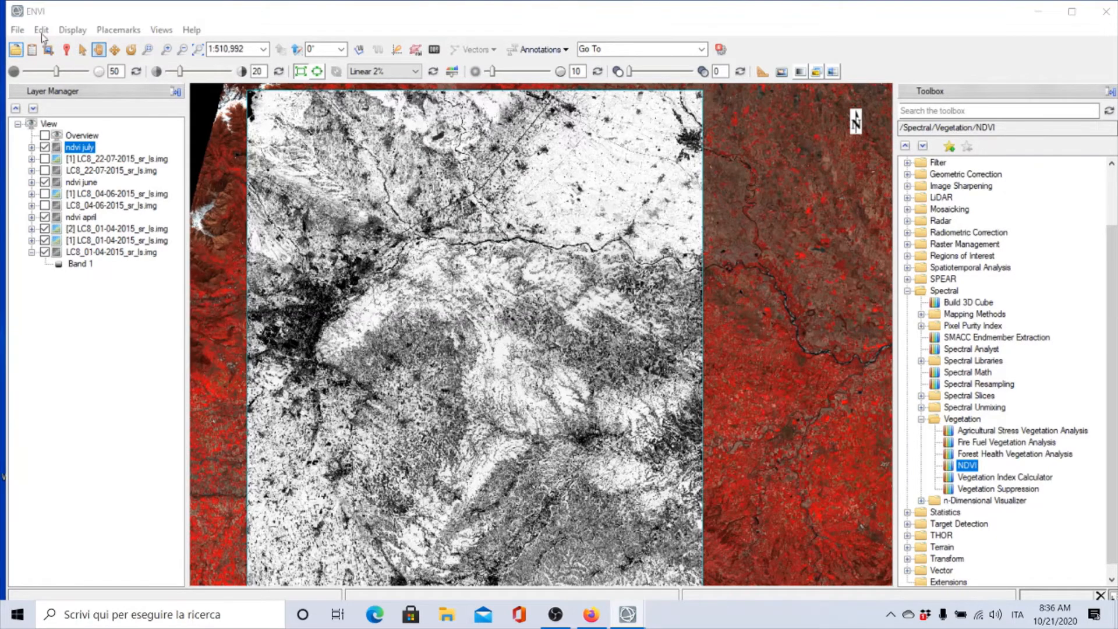
left_click(327, 74)
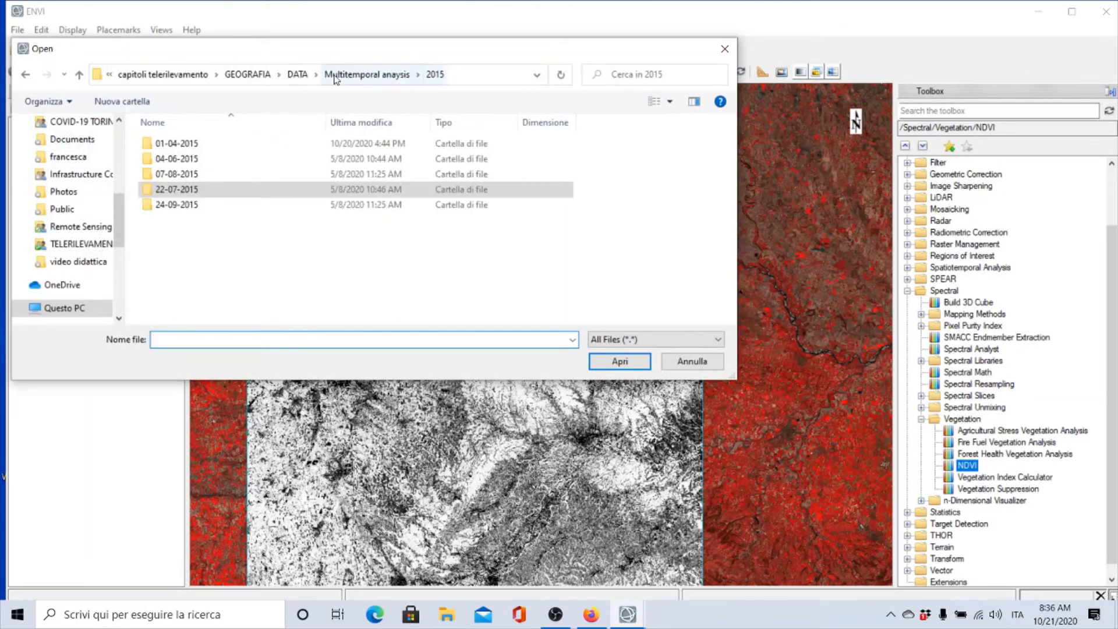
double_click(165, 178)
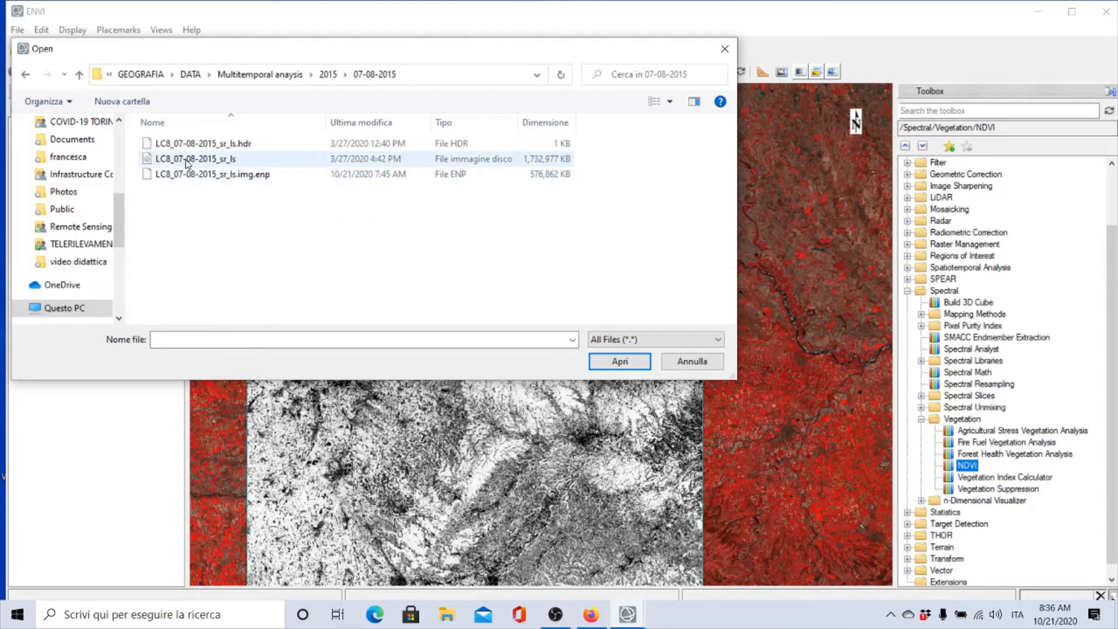
left_click(186, 163)
left_click(622, 362)
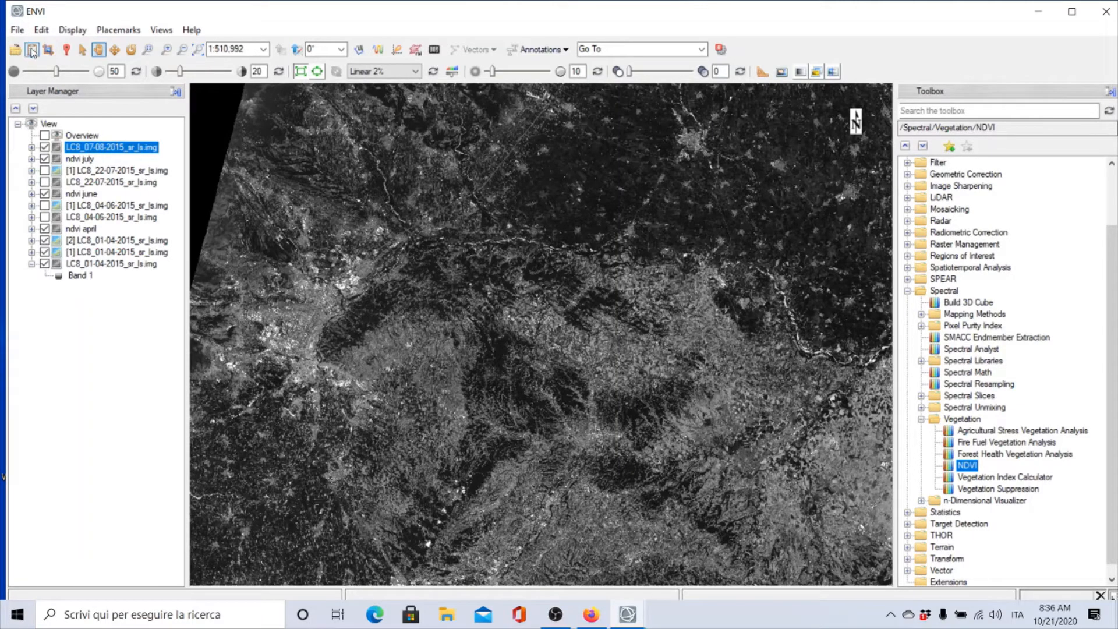
Load the 07-08-2015 image as a false-color composite with bands 5, 4 and 3 as red, green and blue
left_click(32, 51)
scroll(347, 221, "down", 3)
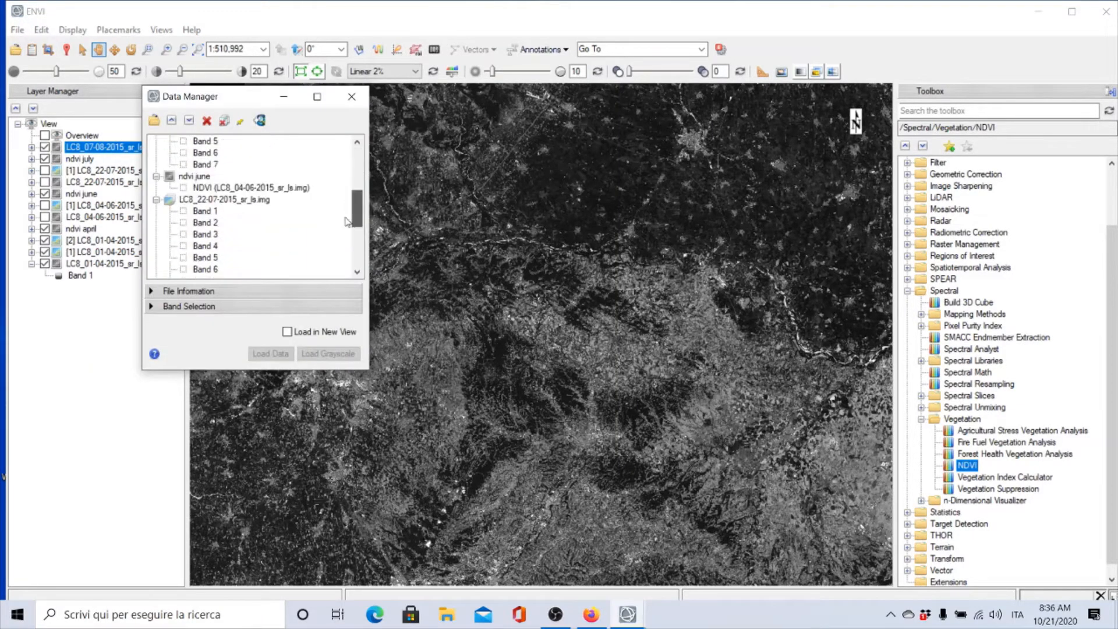
scroll(347, 221, "down", 4)
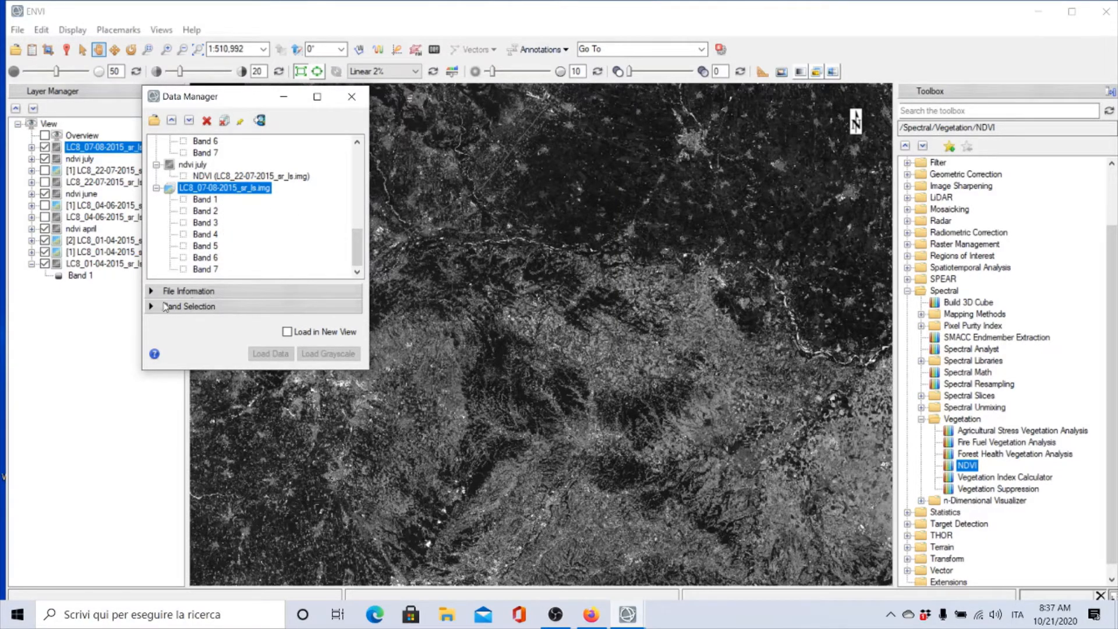
left_click(152, 306)
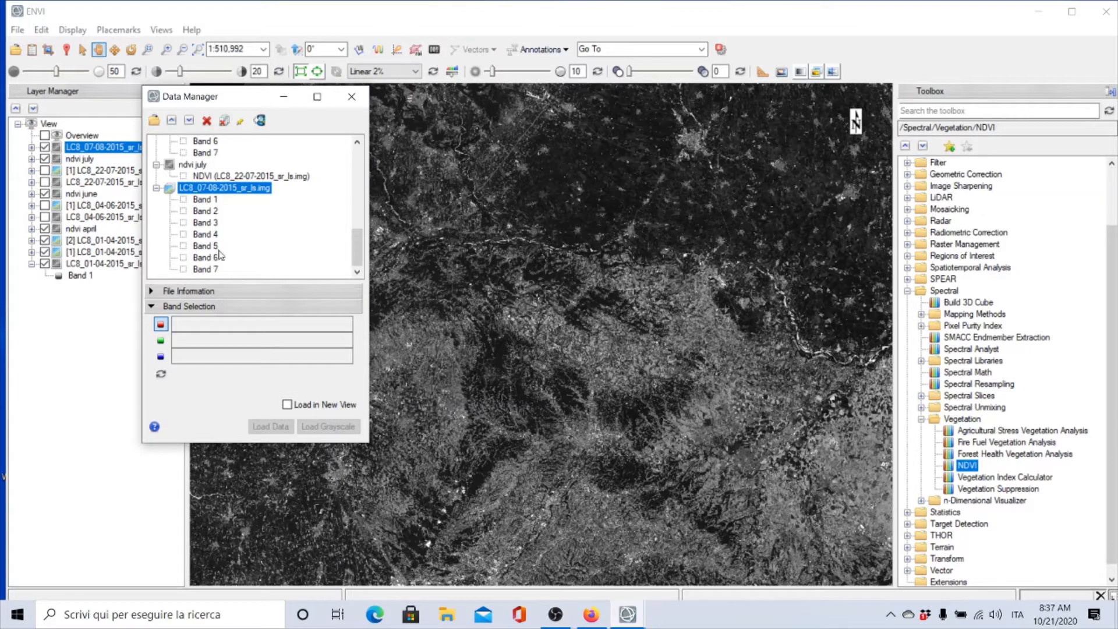
left_click(205, 246)
left_click(205, 234)
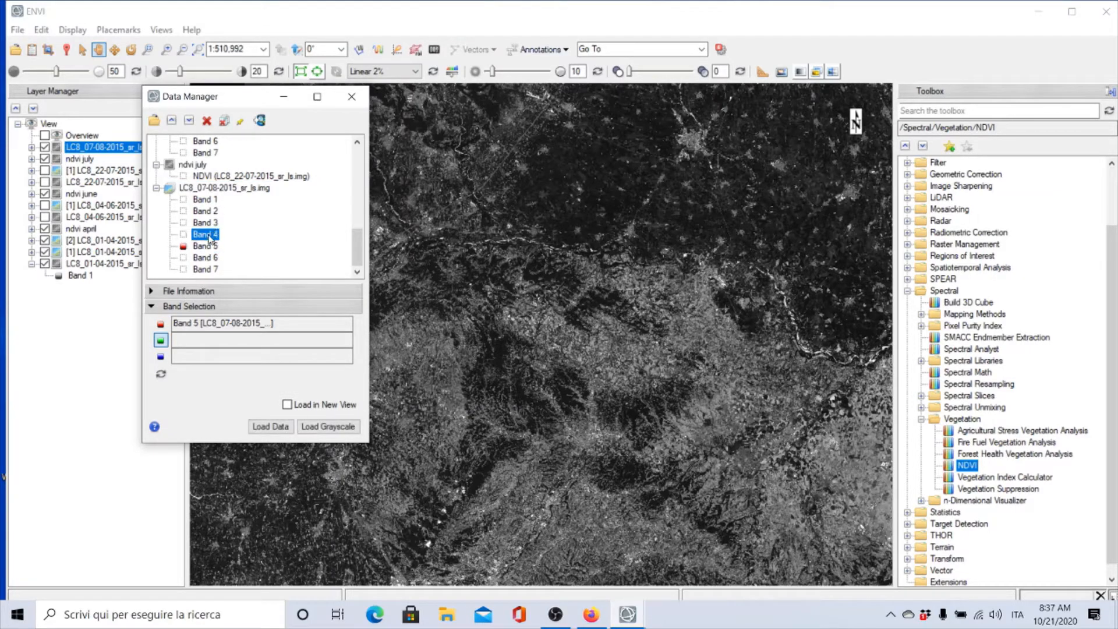
left_click(205, 222)
left_click(270, 427)
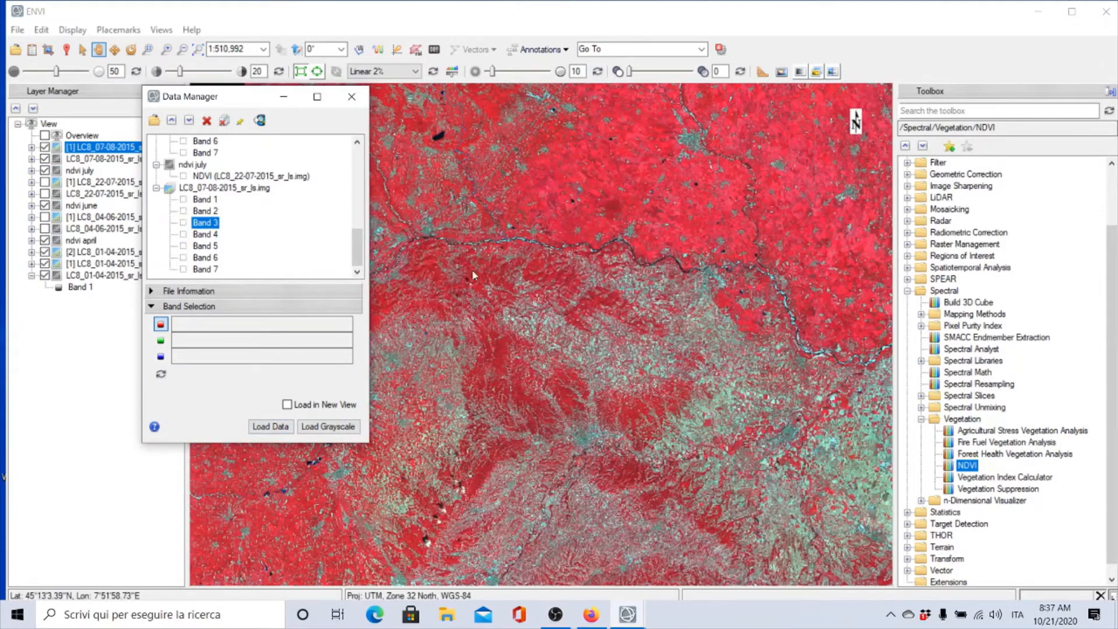
left_click(351, 97)
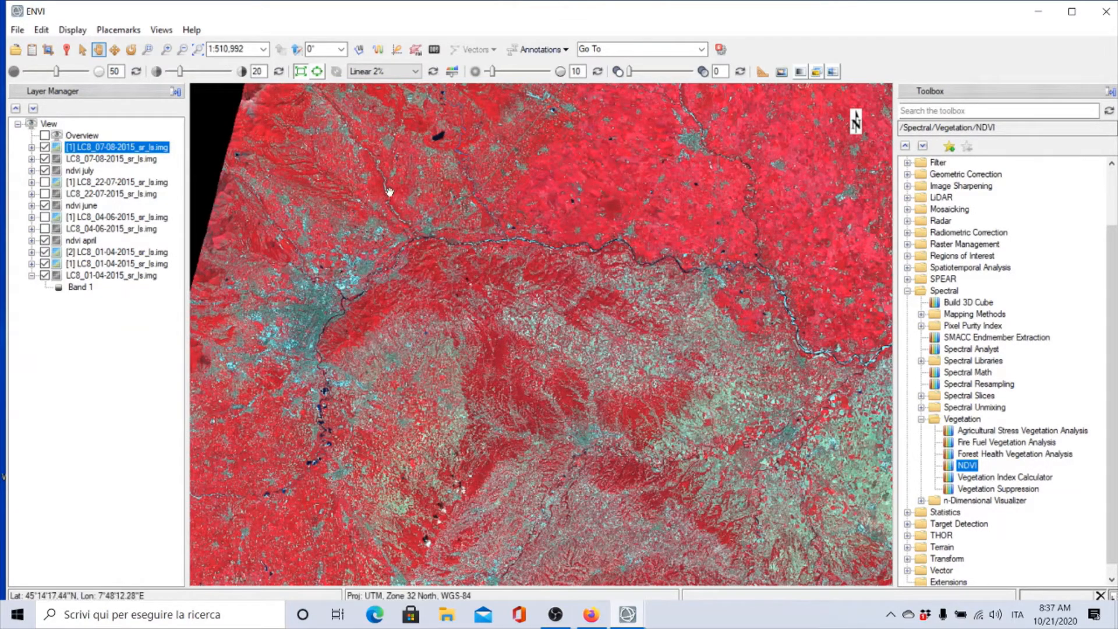
Start an NDVI calculation on the LC8_07-08-2015_sr_ls image, spatially subset to the AOI4 ROI extent
double_click(966, 465)
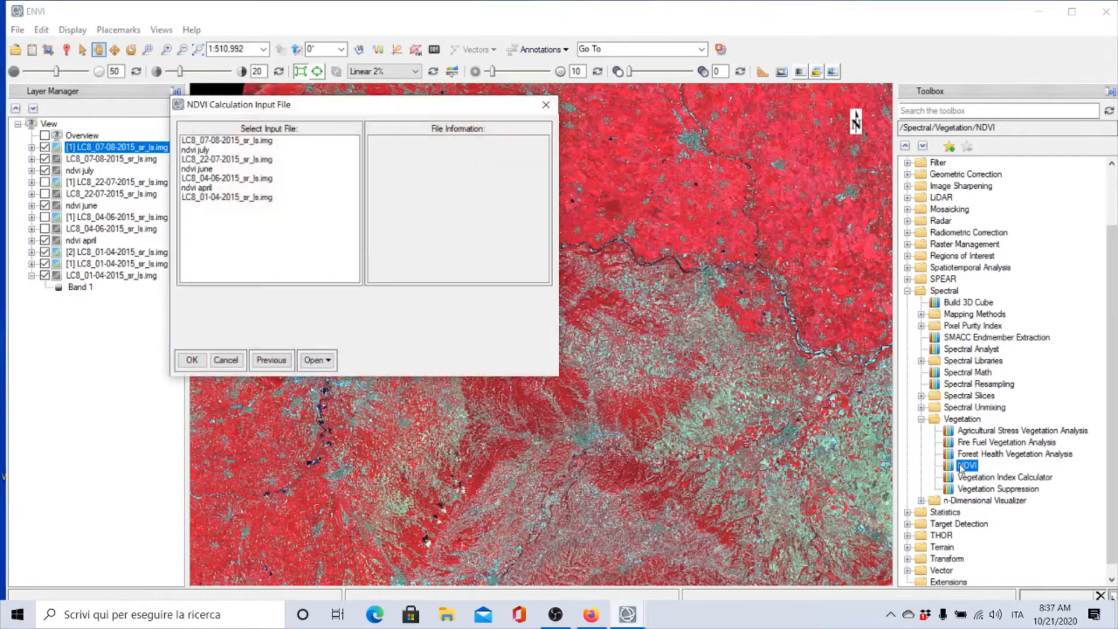
left_click(219, 149)
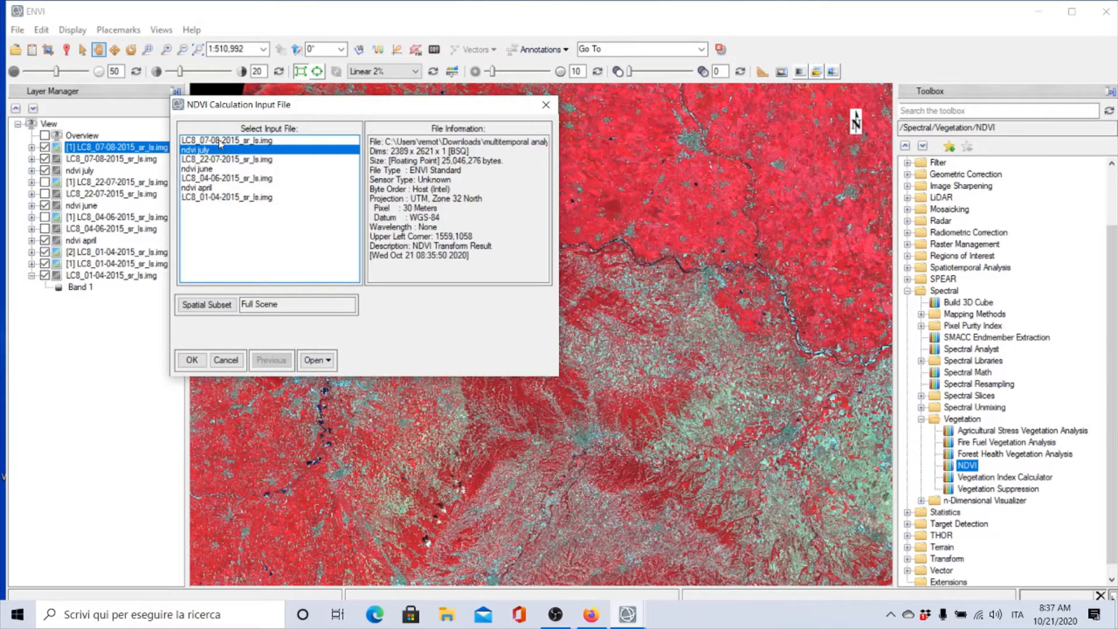
left_click(220, 142)
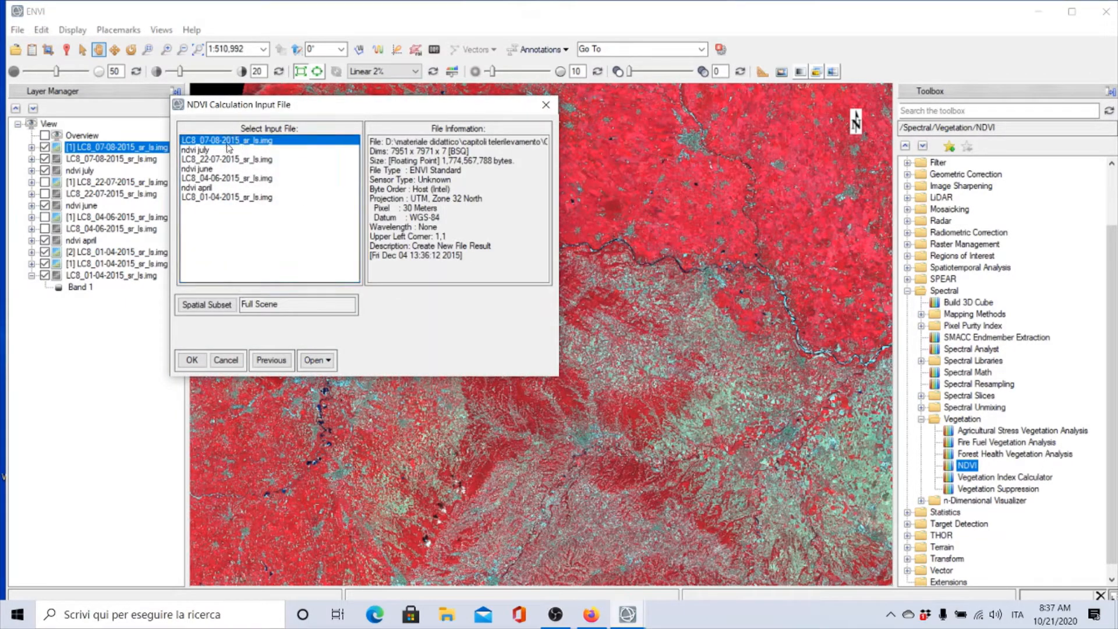
left_click(214, 307)
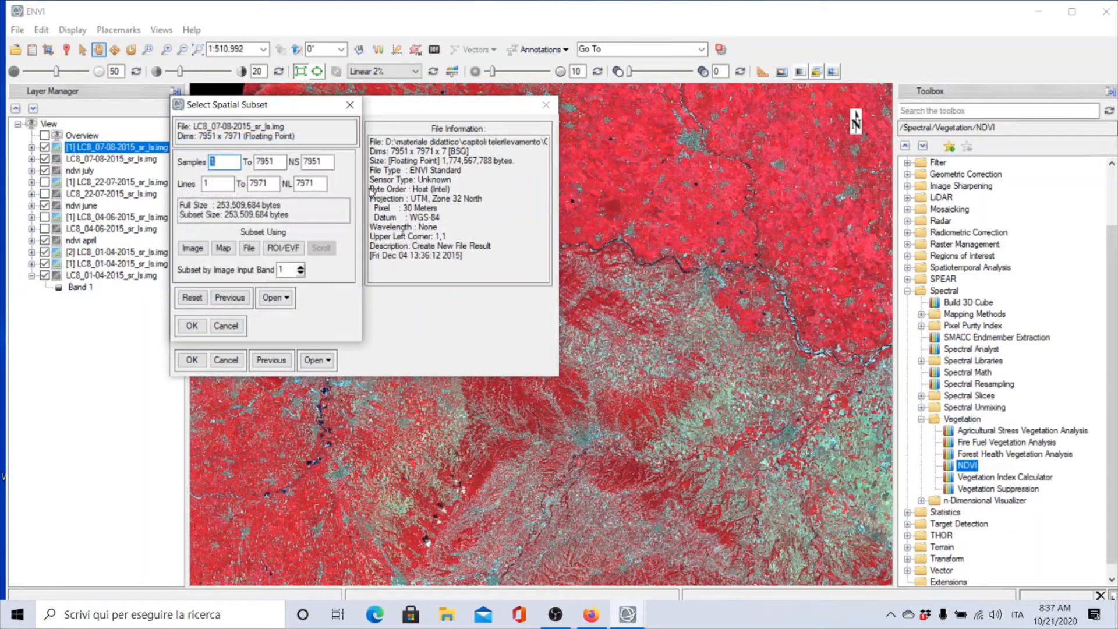
left_click(287, 252)
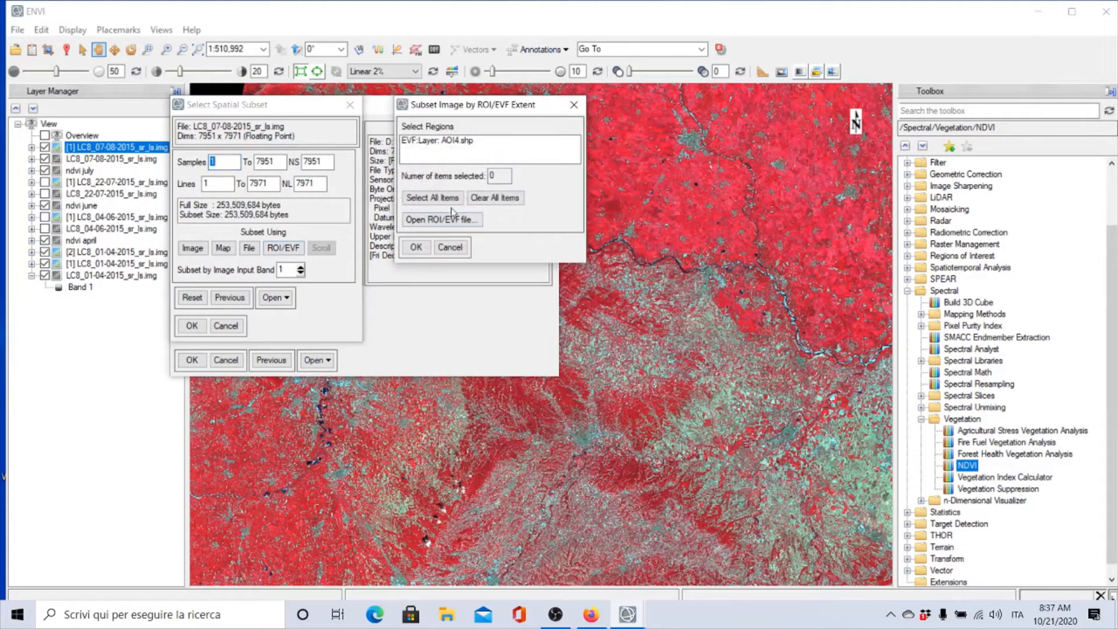
left_click(466, 144)
left_click(421, 246)
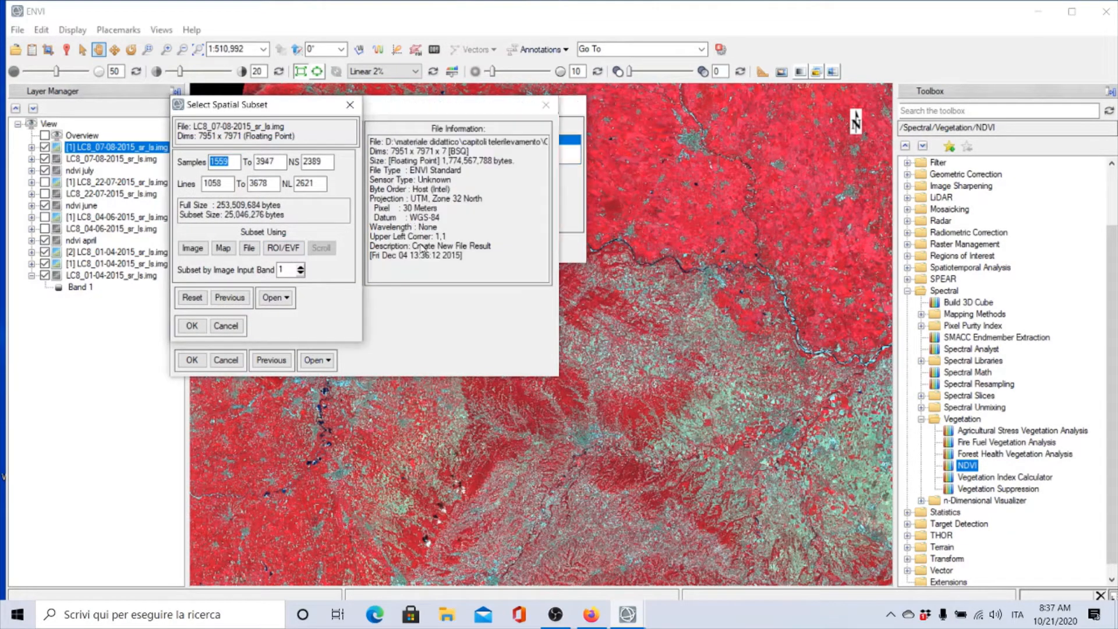
left_click(191, 248)
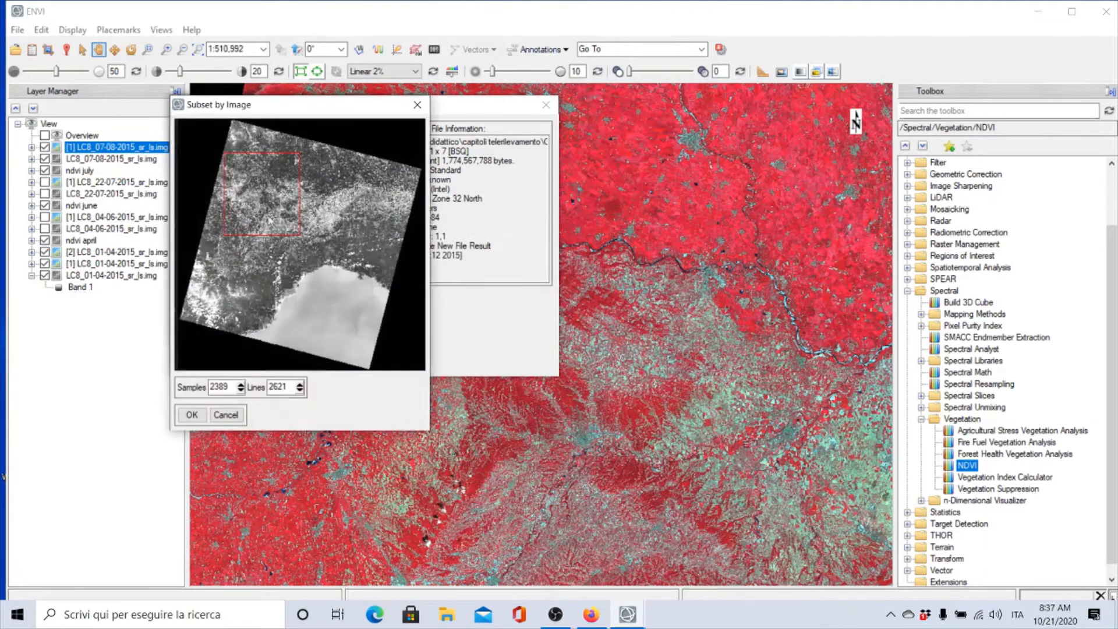
left_click(192, 414)
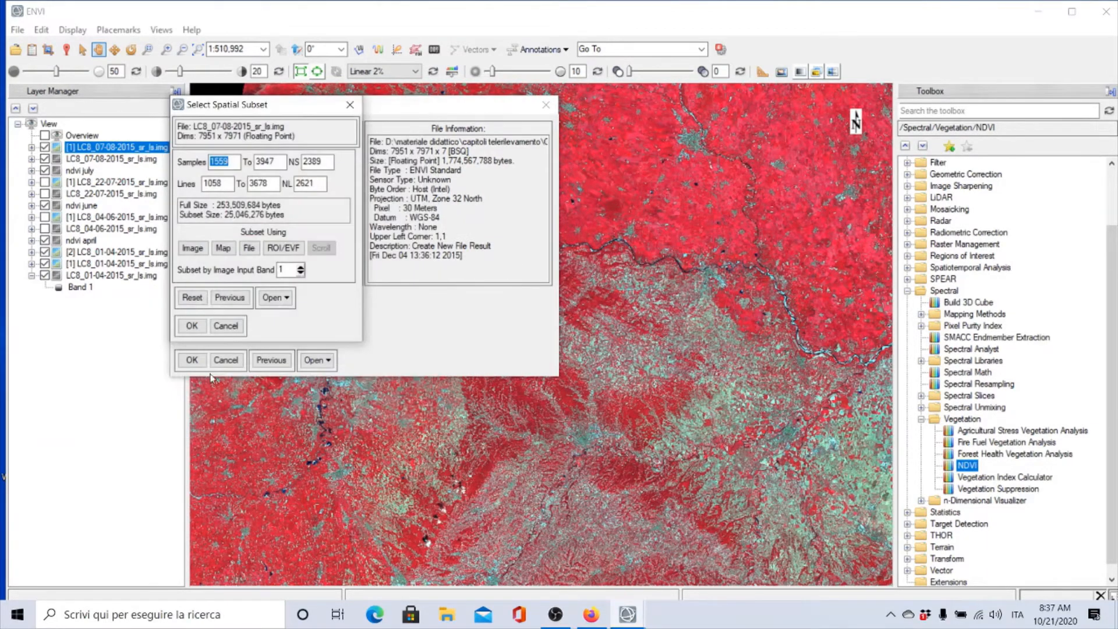
left_click(194, 322)
left_click(191, 360)
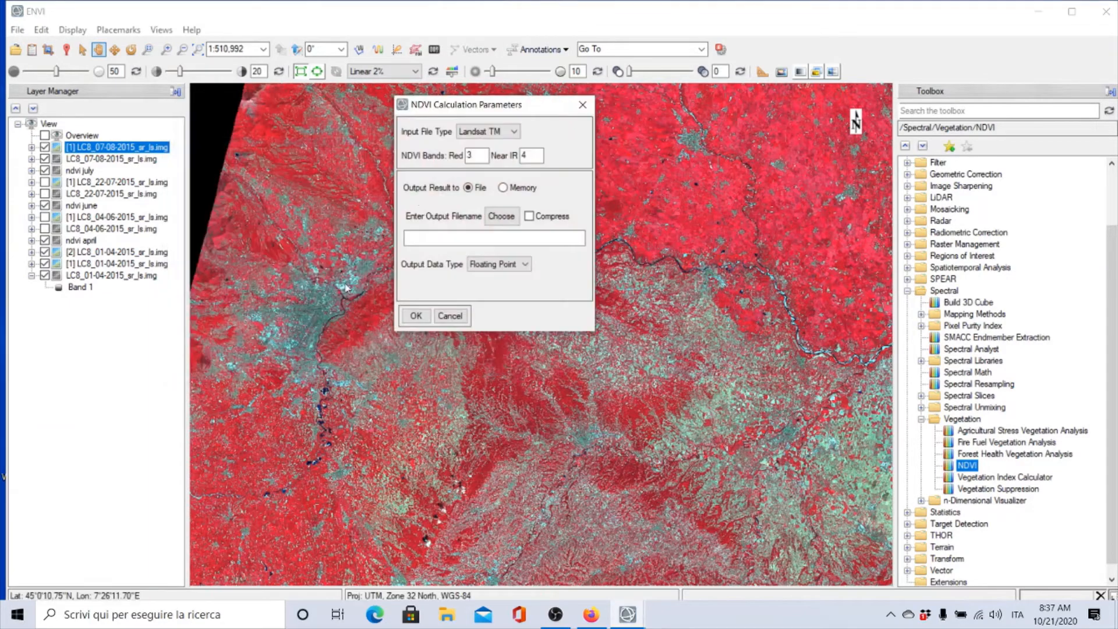
Set the NDVI bands to 4 for red and 5 for near infrared
left_click_drag(481, 156, 416, 155)
type("4")
left_click_drag(535, 153, 465, 160)
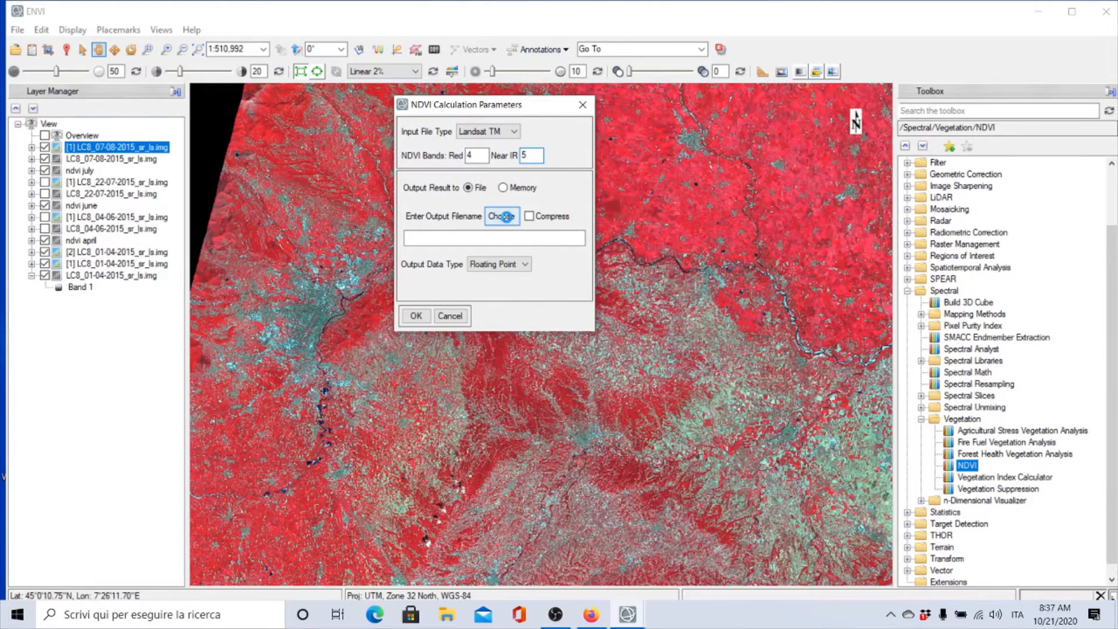
Save the NDVI output as ndvi august in the multitemporal analysis folder and run the calculation
left_click(502, 216)
double_click(542, 241)
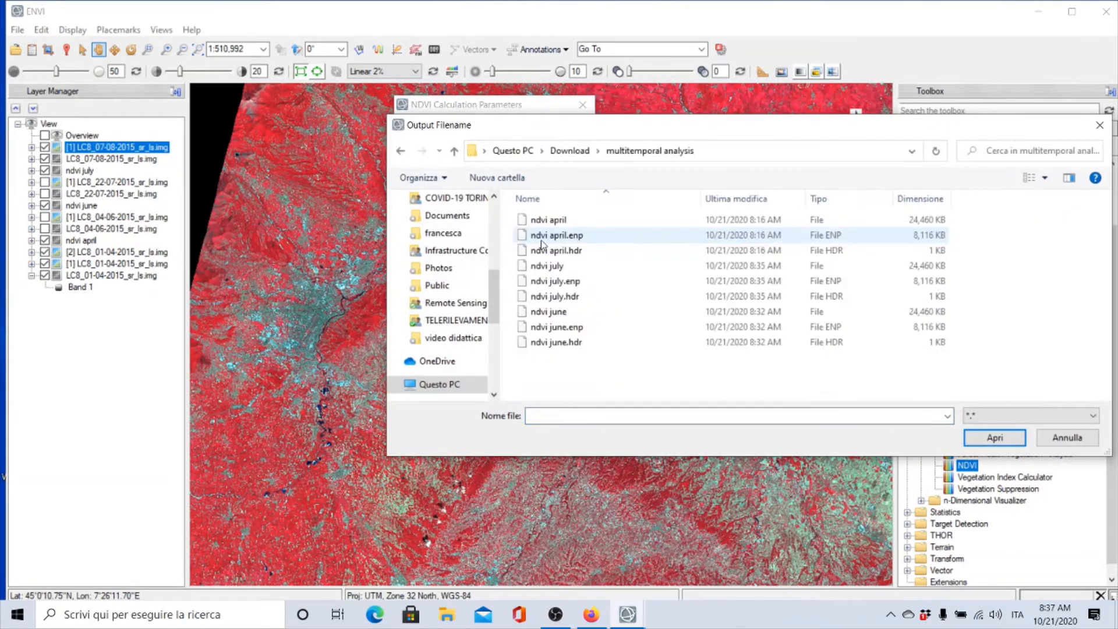
left_click(562, 267)
left_click(570, 417)
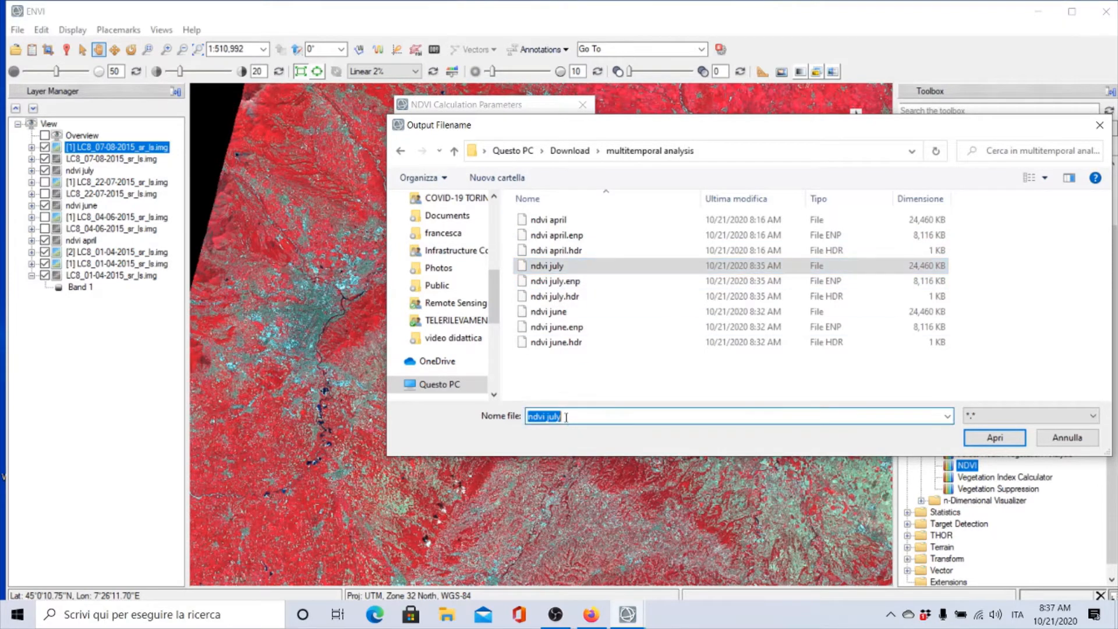
left_click(566, 417)
key("BackSpace")
key("BackSpace")
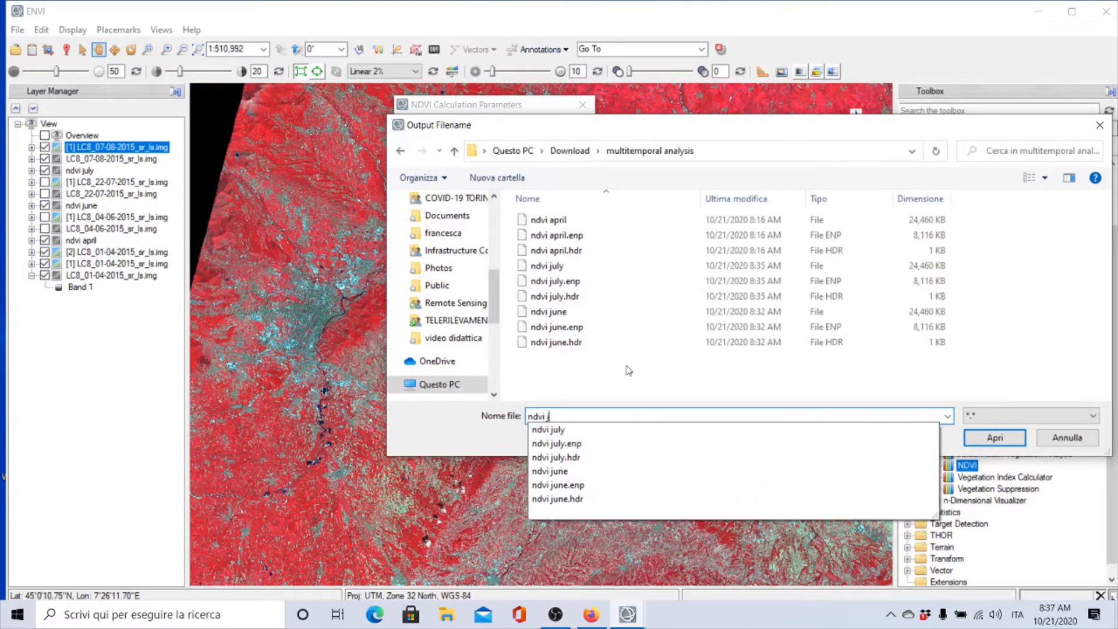
key("BackSpace")
type("august")
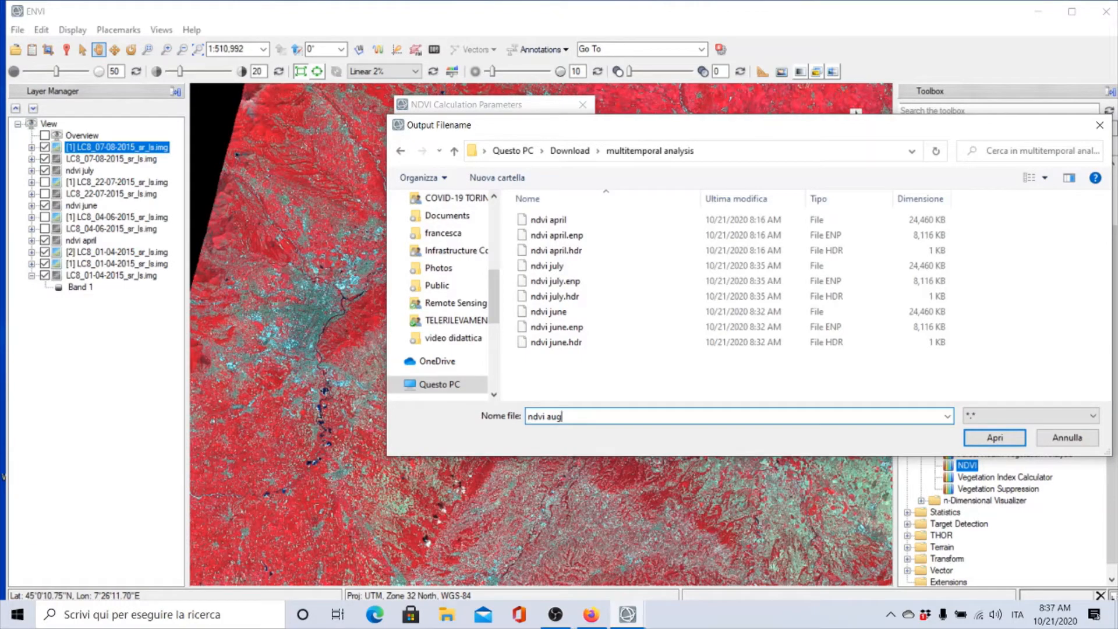
left_click(996, 438)
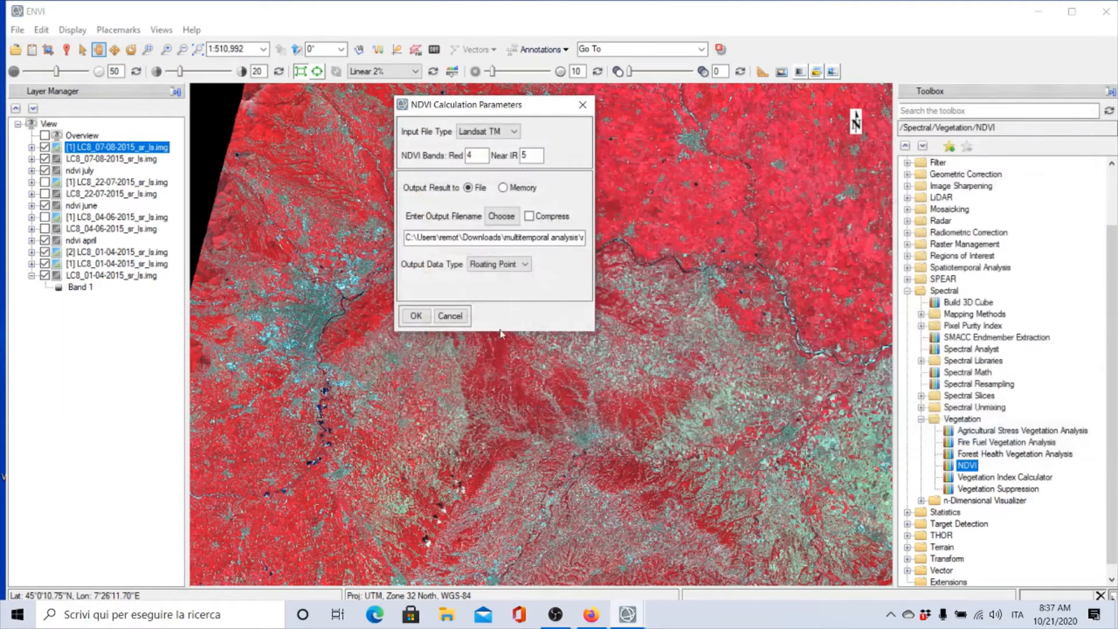
left_click(415, 316)
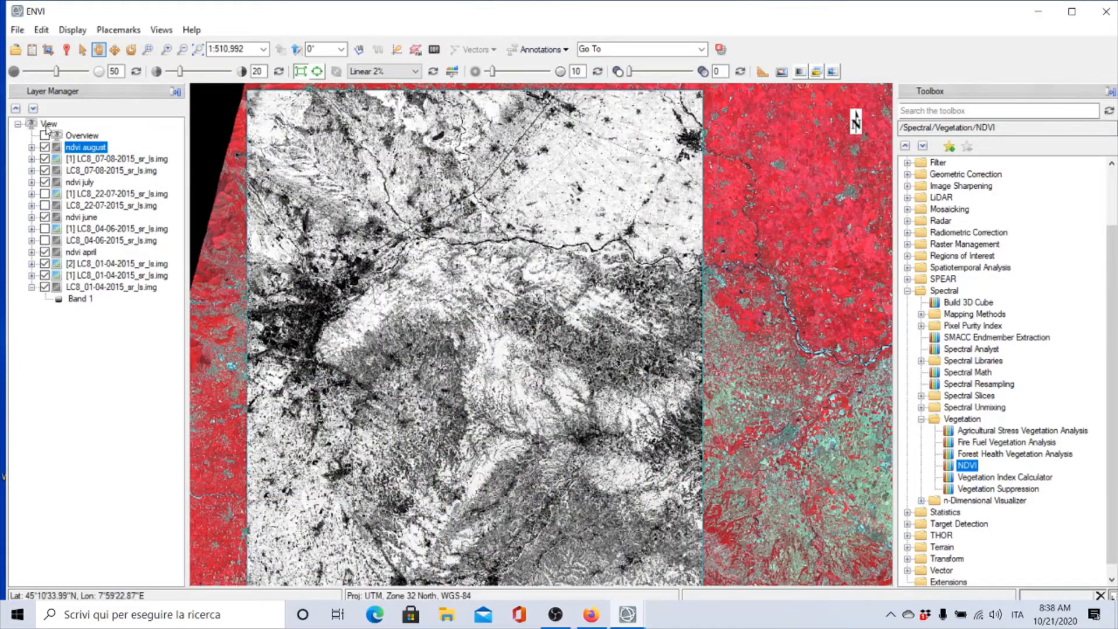
Hide the August image layers and toggle the ndvi august layer to compare it with ndvi july
left_click(45, 159)
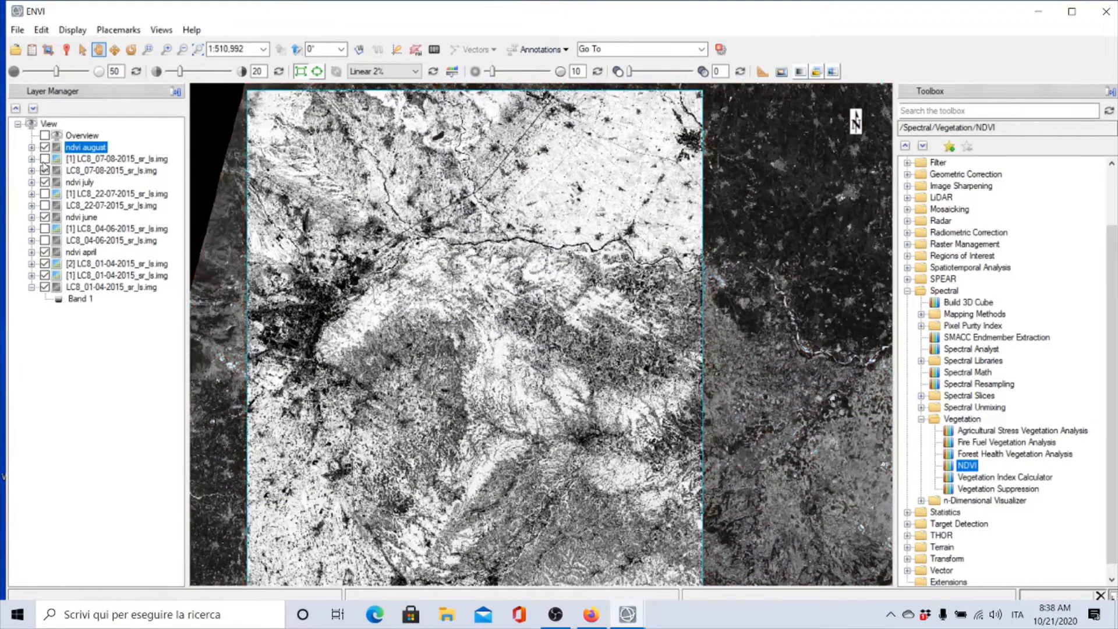
left_click(45, 170)
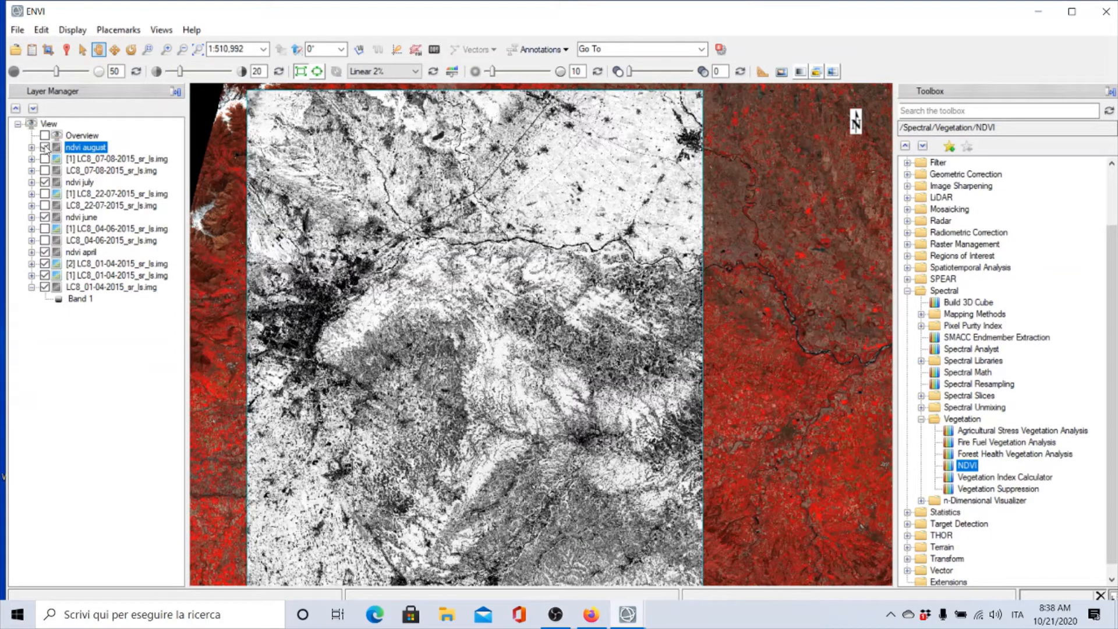
left_click(45, 182)
left_click(44, 145)
left_click(45, 148)
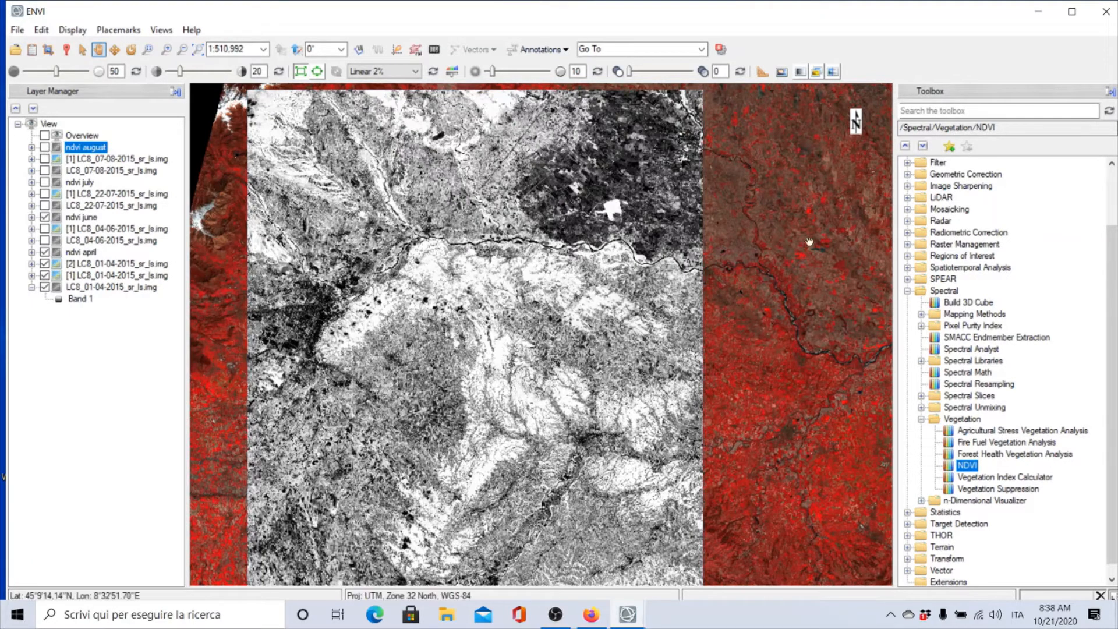
left_click(44, 146)
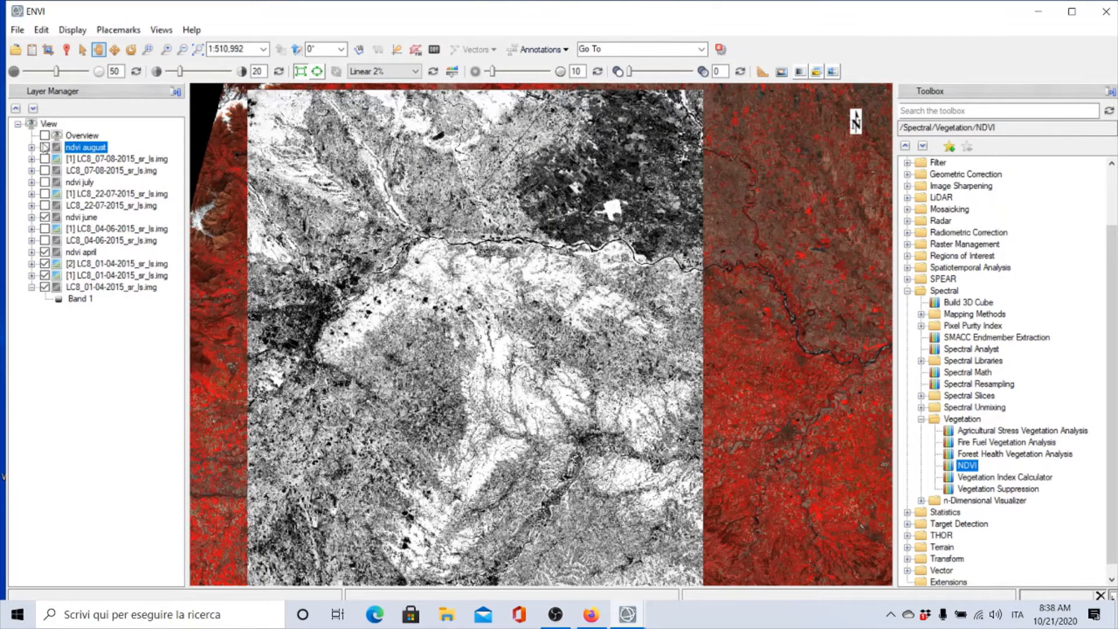
left_click(44, 183)
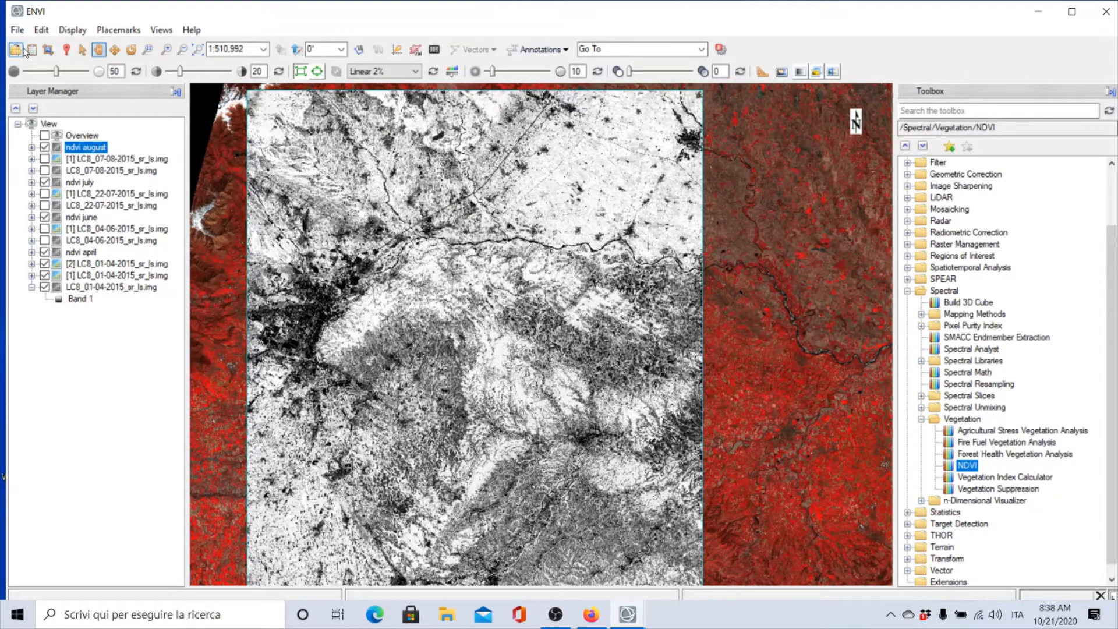
Open the LC8_24-09-2015_sr_ls image from the 2015 / 24-09-2015 data folder
left_click(16, 49)
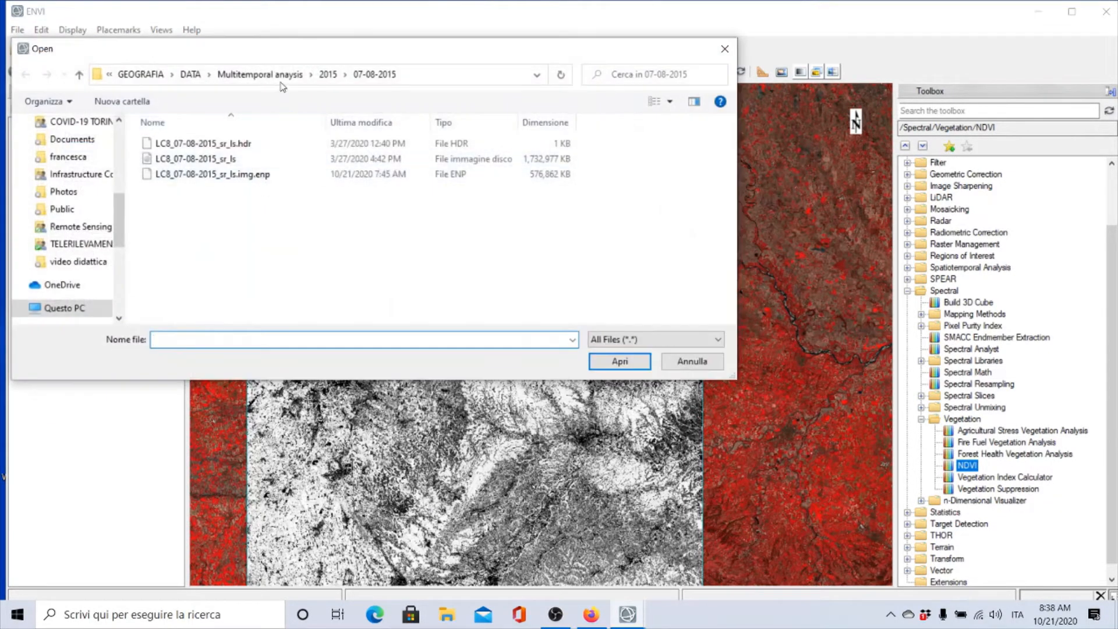
left_click(327, 74)
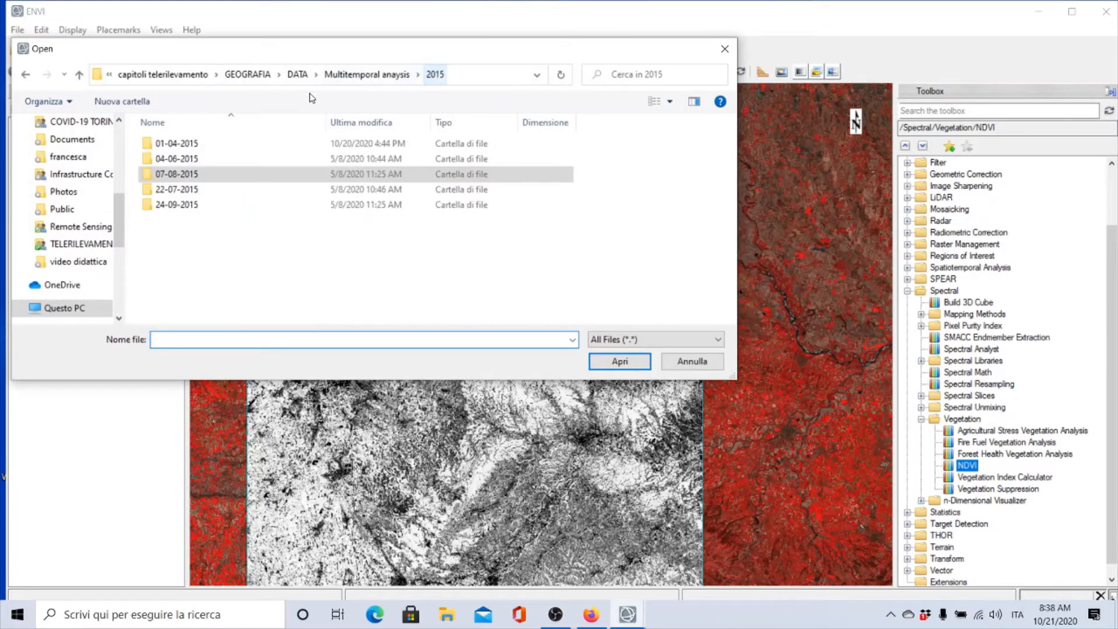
left_click(176, 209)
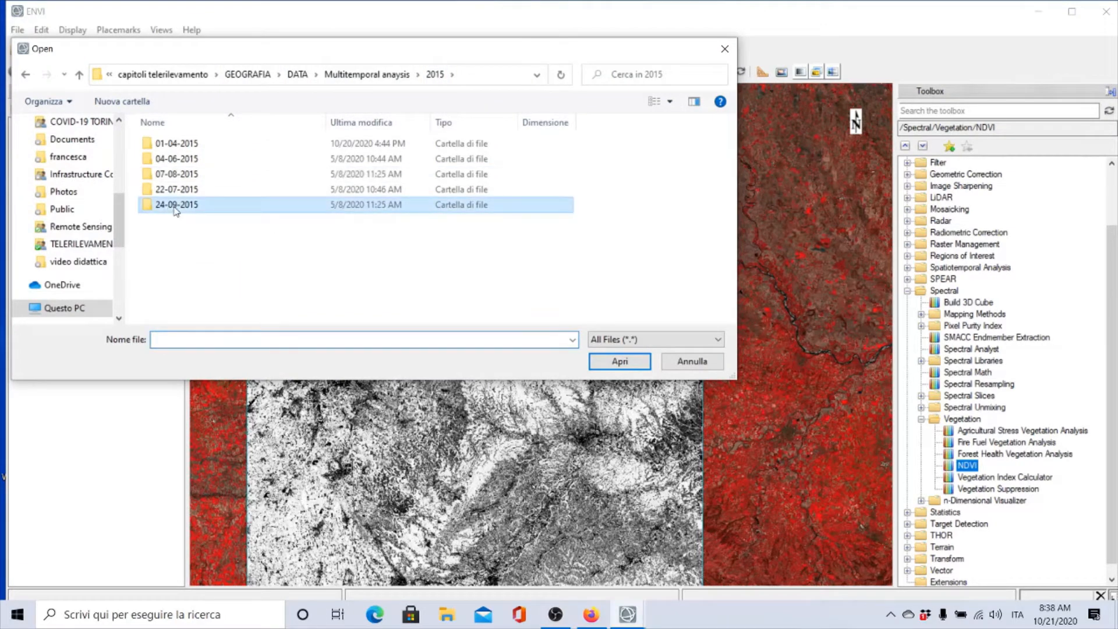
double_click(176, 208)
left_click(215, 159)
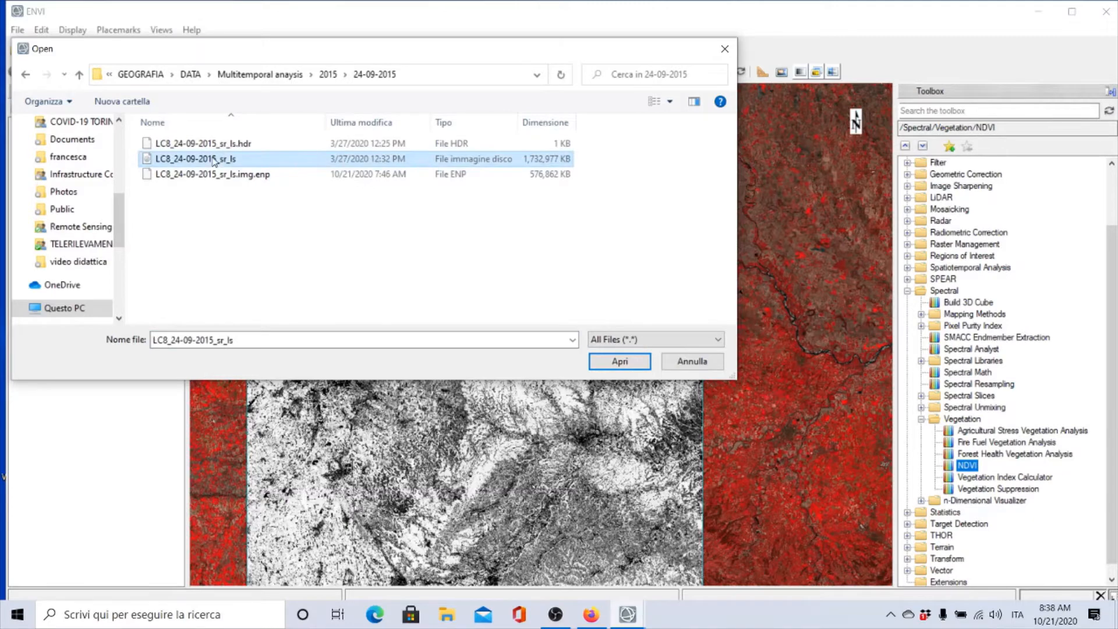
double_click(231, 160)
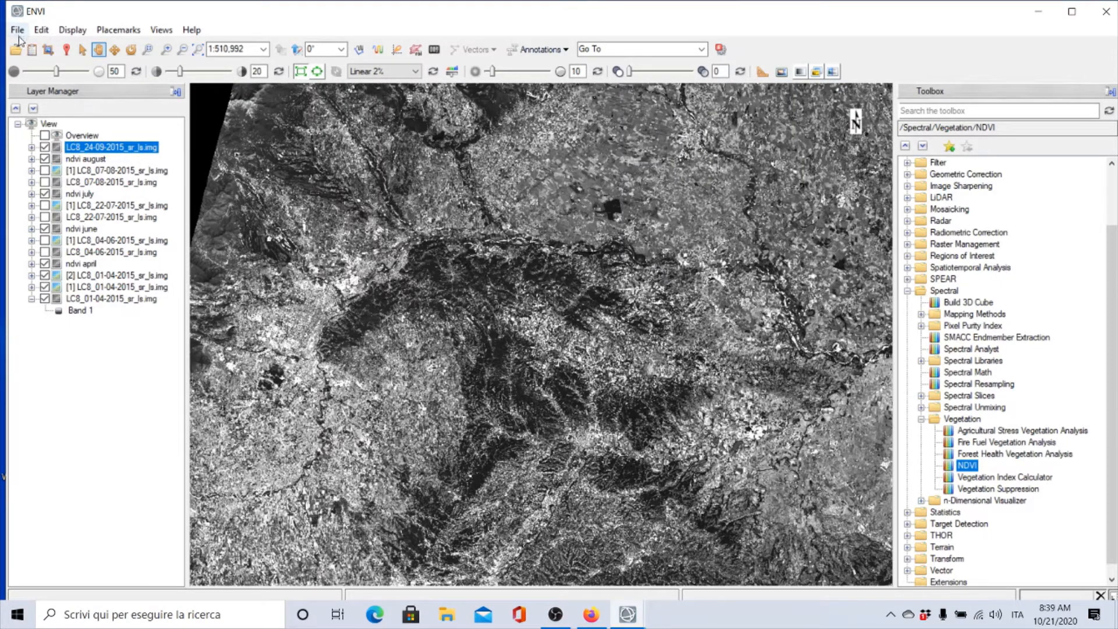
Load the 24-09-2015 image as a false-color composite with bands 5, 4 and 3 as red, green and blue
left_click(31, 50)
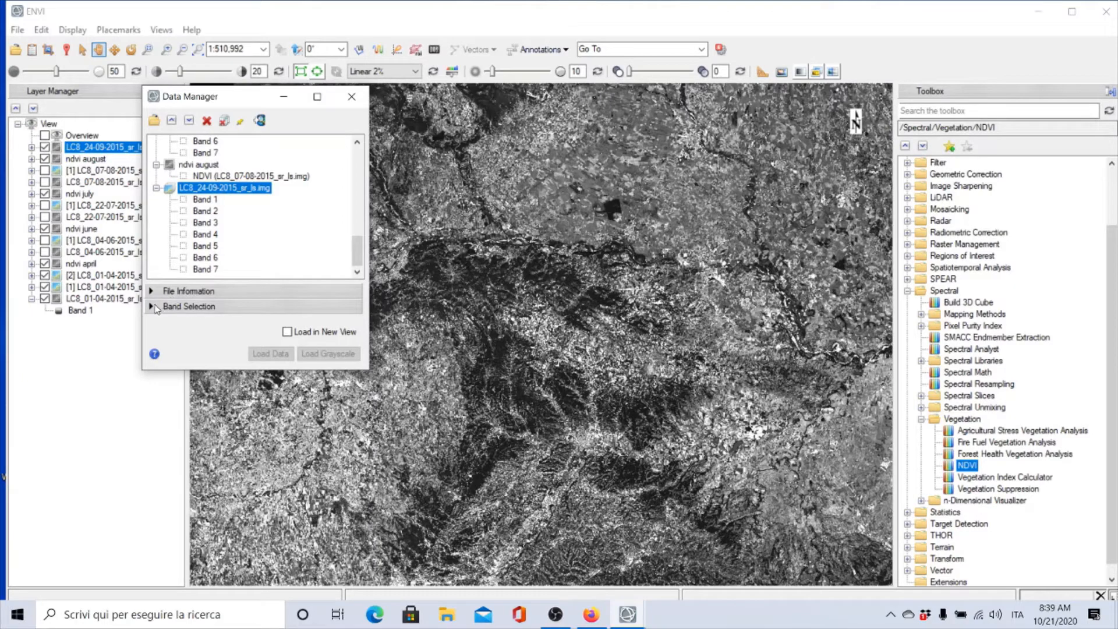
left_click(156, 307)
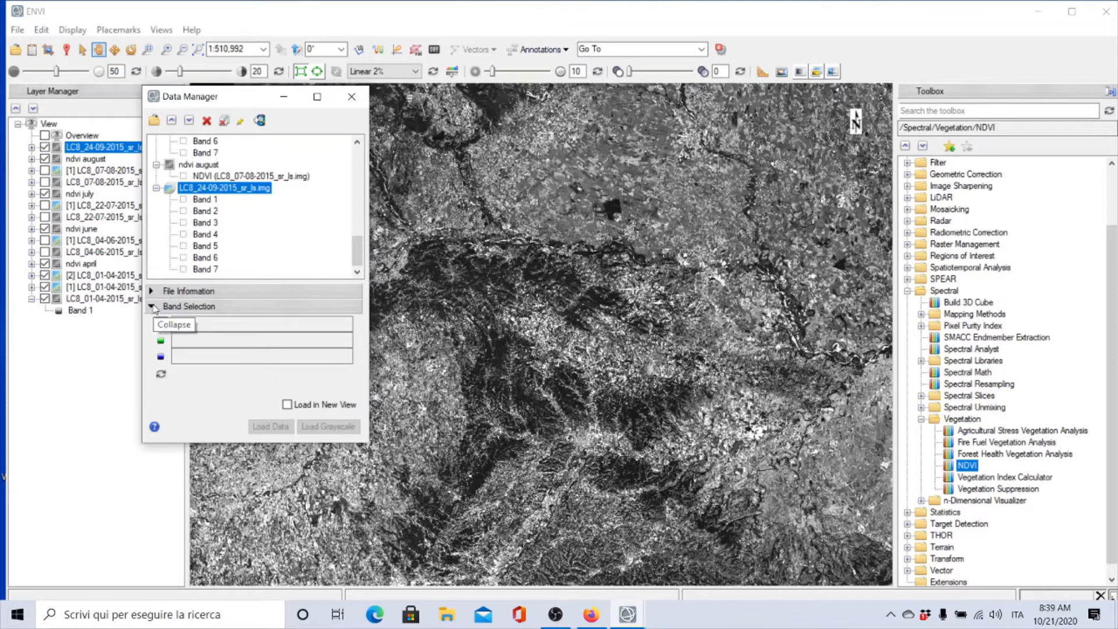
left_click(203, 246)
left_click(204, 234)
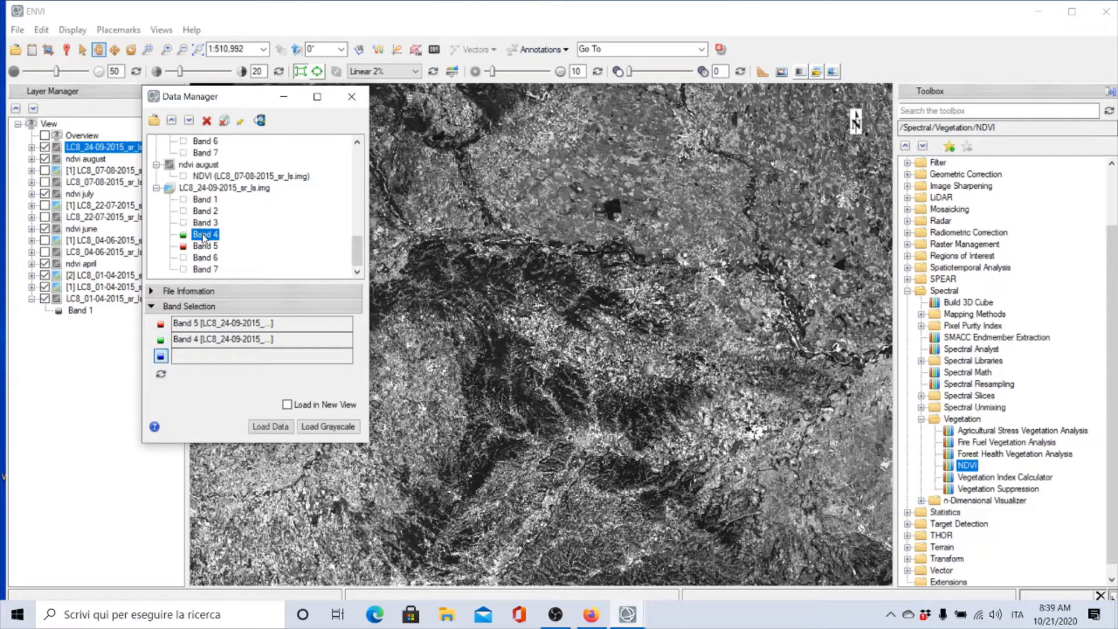
left_click(201, 223)
left_click(270, 427)
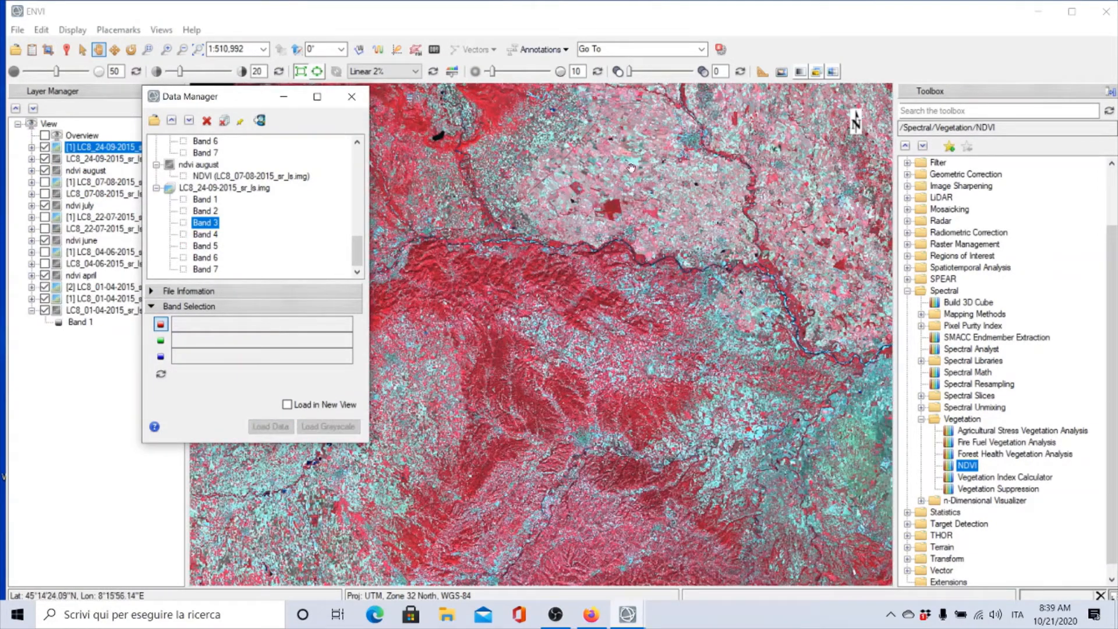
left_click(351, 97)
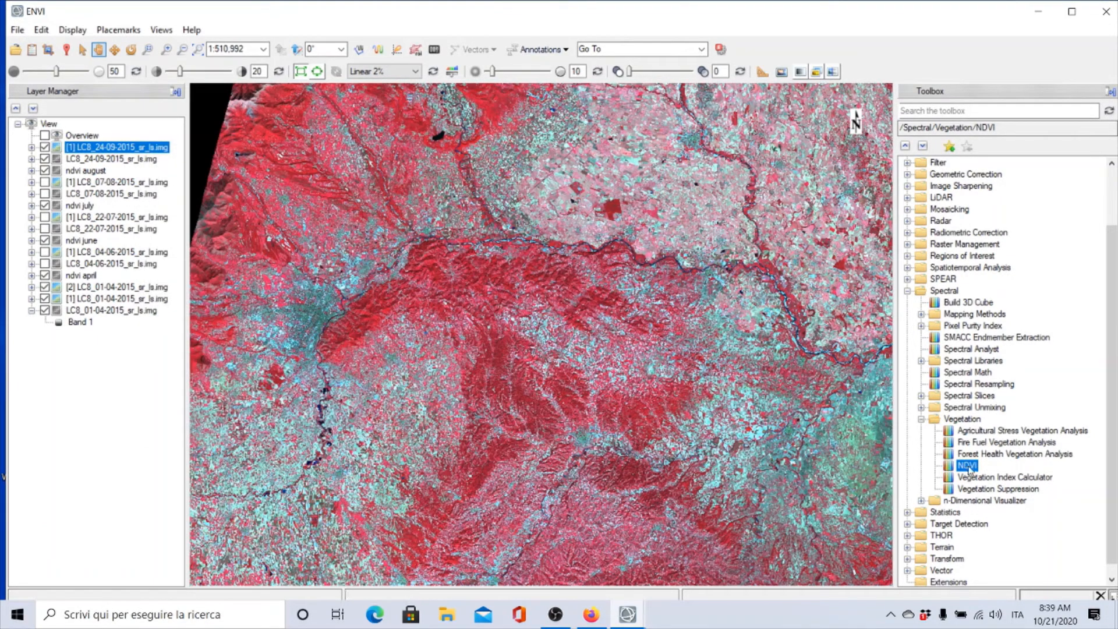
Start NDVI on the LC8_24-09-2015_sr_ls image and spatially subset it to the AOI4 region
double_click(962, 466)
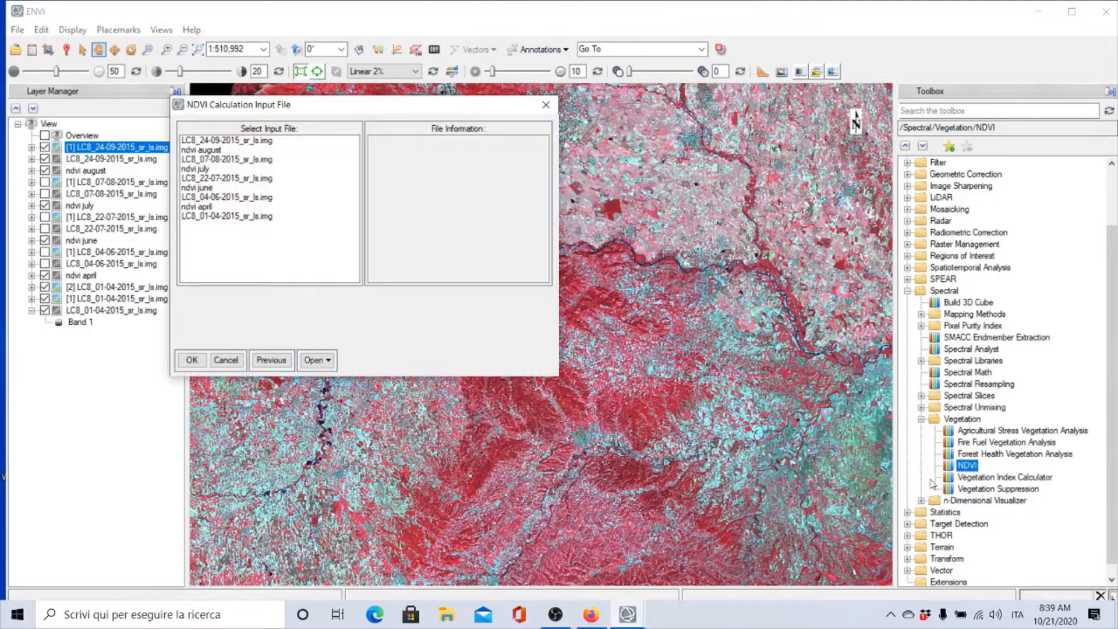
left_click(227, 141)
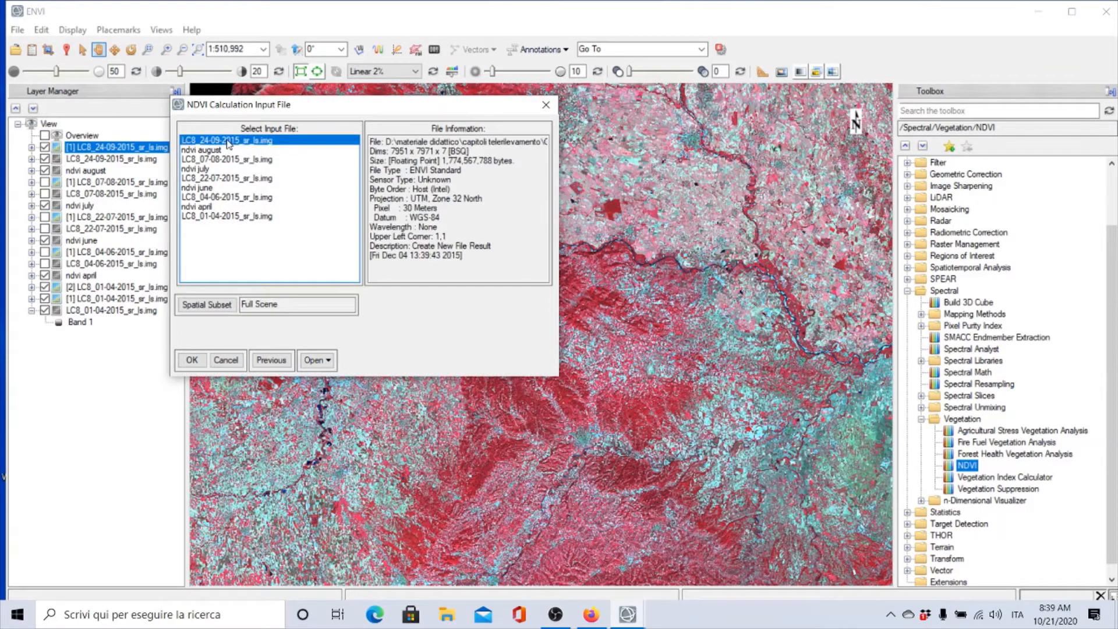
left_click(207, 305)
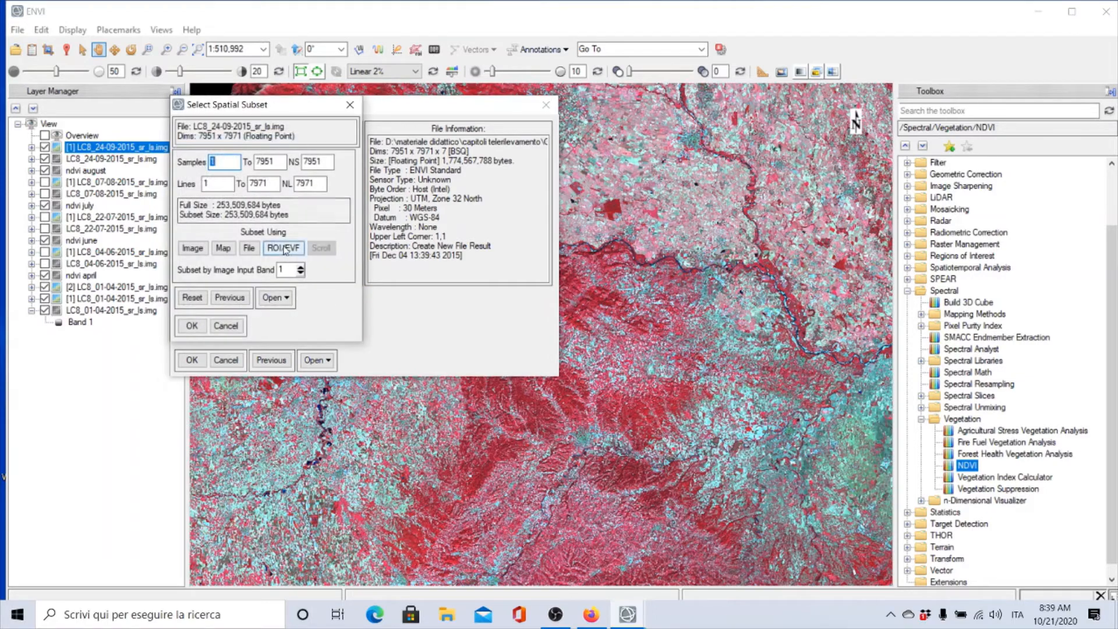
left_click(283, 248)
left_click(452, 142)
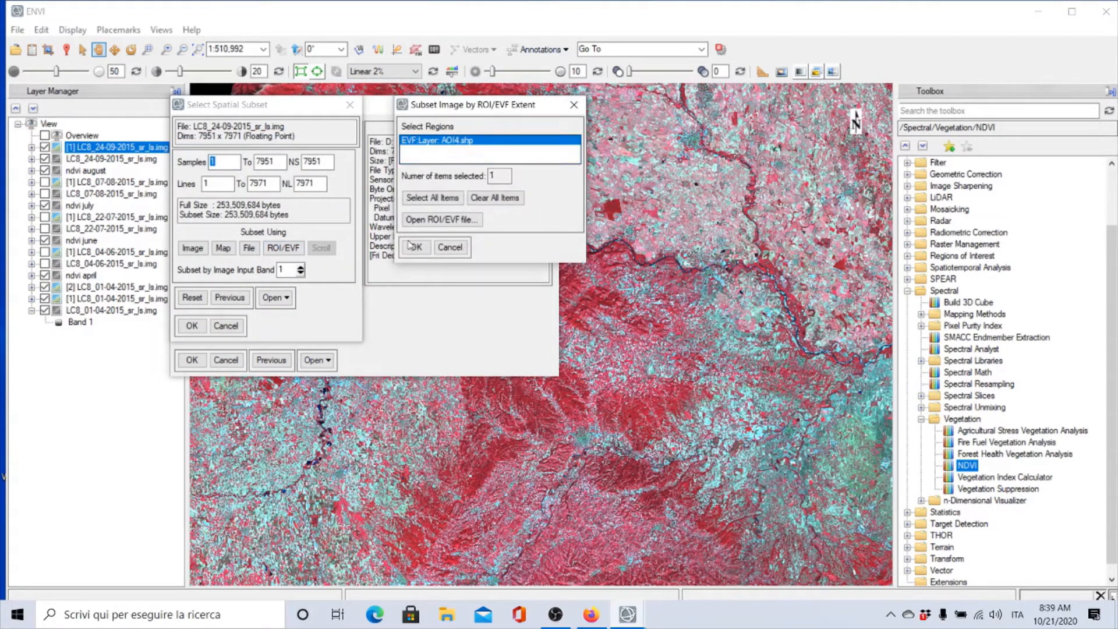
left_click(414, 248)
left_click(192, 248)
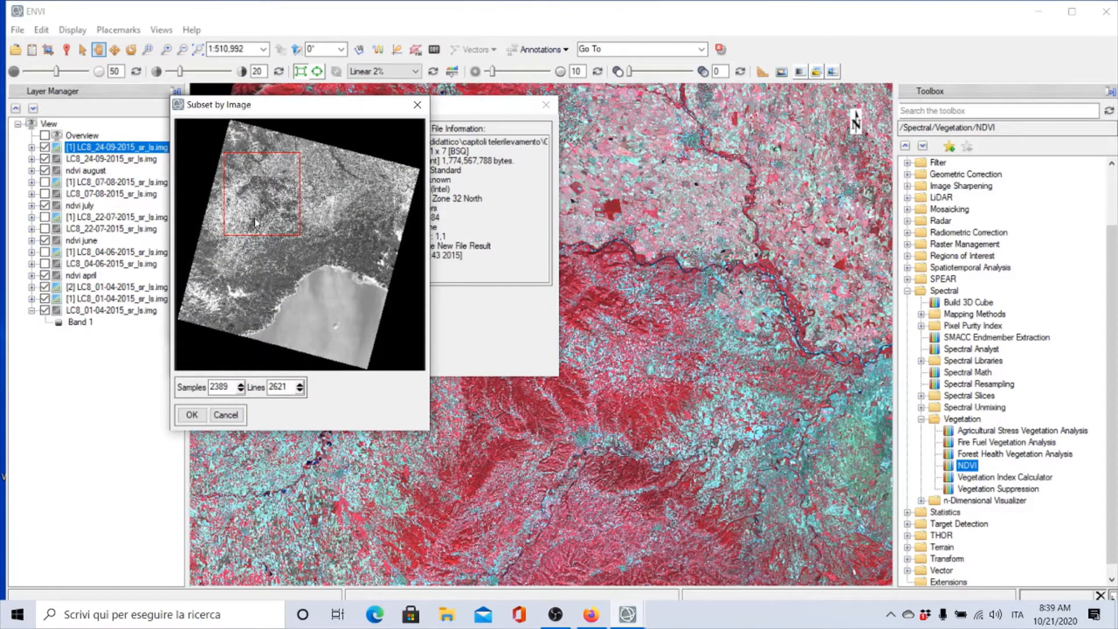
left_click(191, 415)
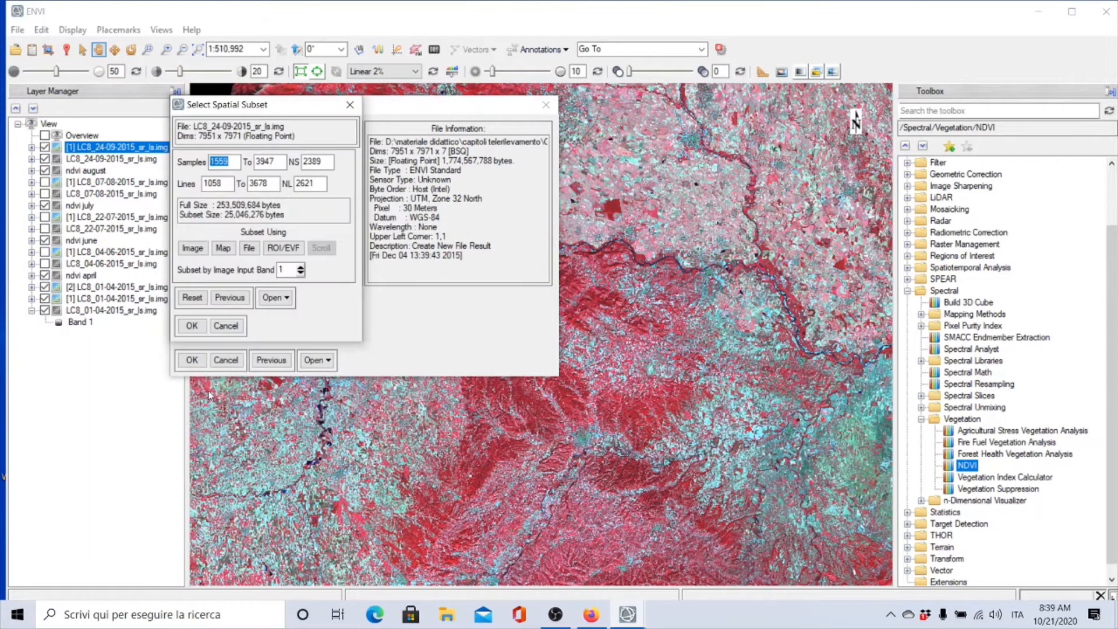
left_click(191, 326)
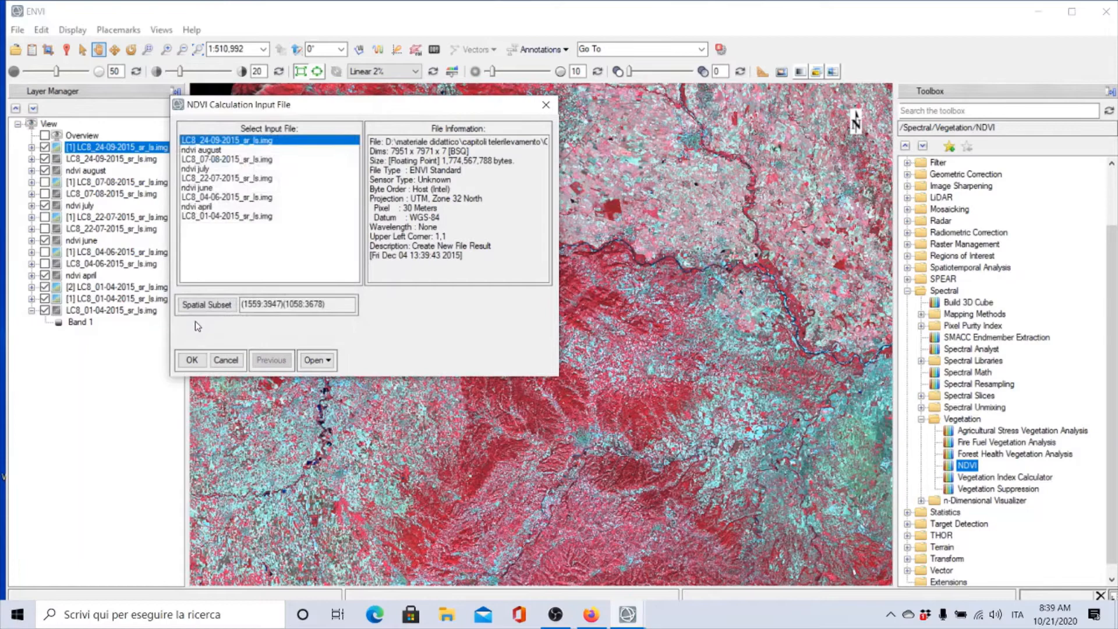
left_click(192, 361)
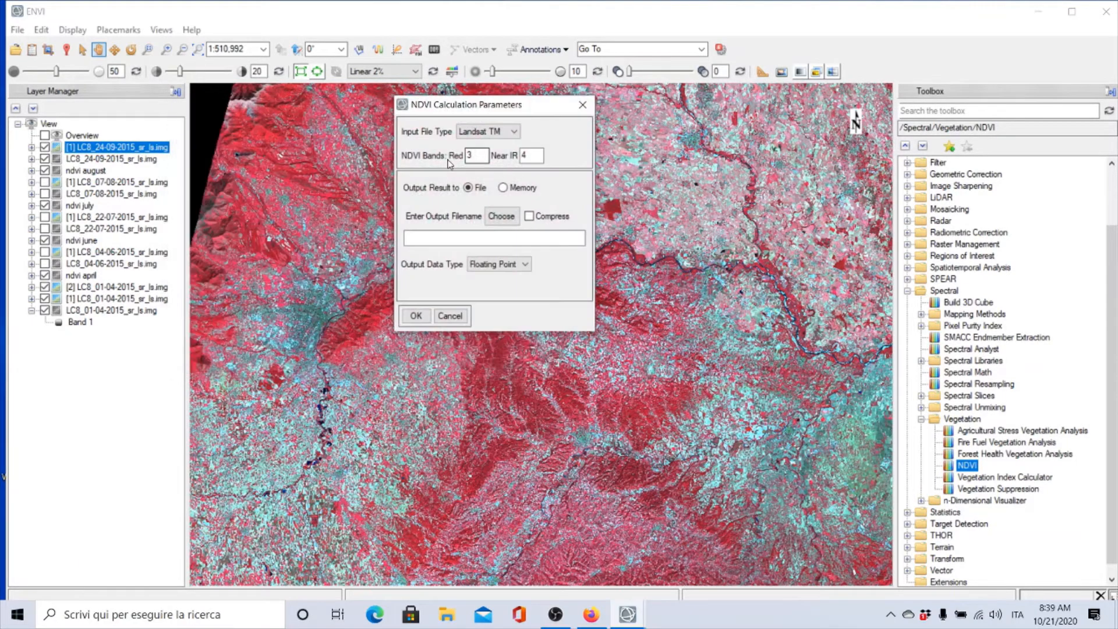
Set the NDVI bands to red 4 and near IR 5
type("4")
key("Tab")
type("5")
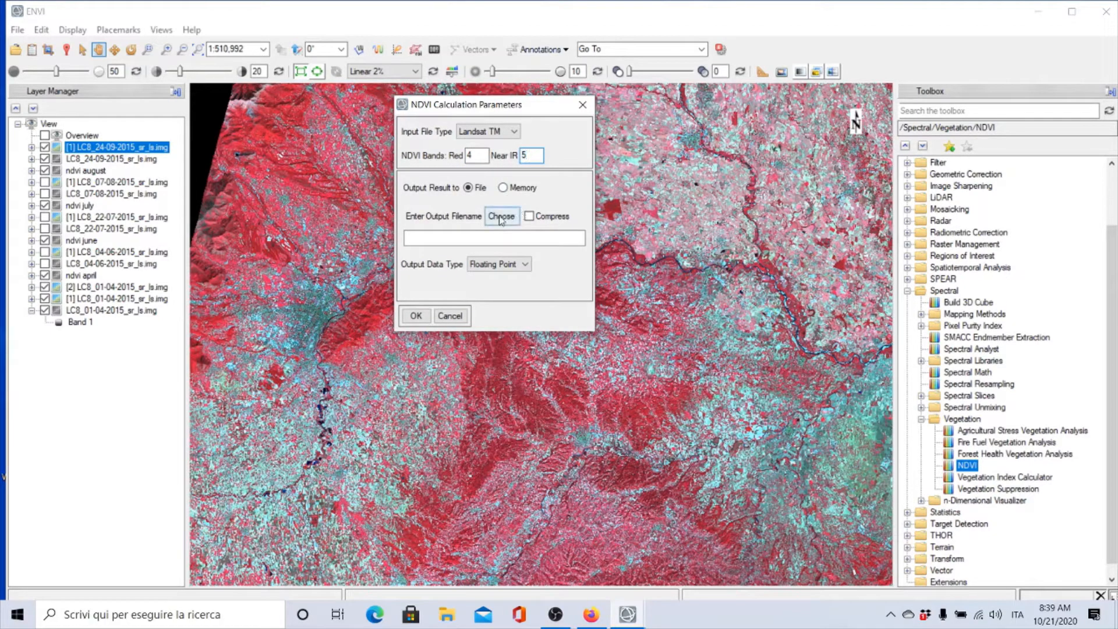
Save the NDVI output as ndvi september in the multitemporal analysis folder and run the calculation
left_click(500, 217)
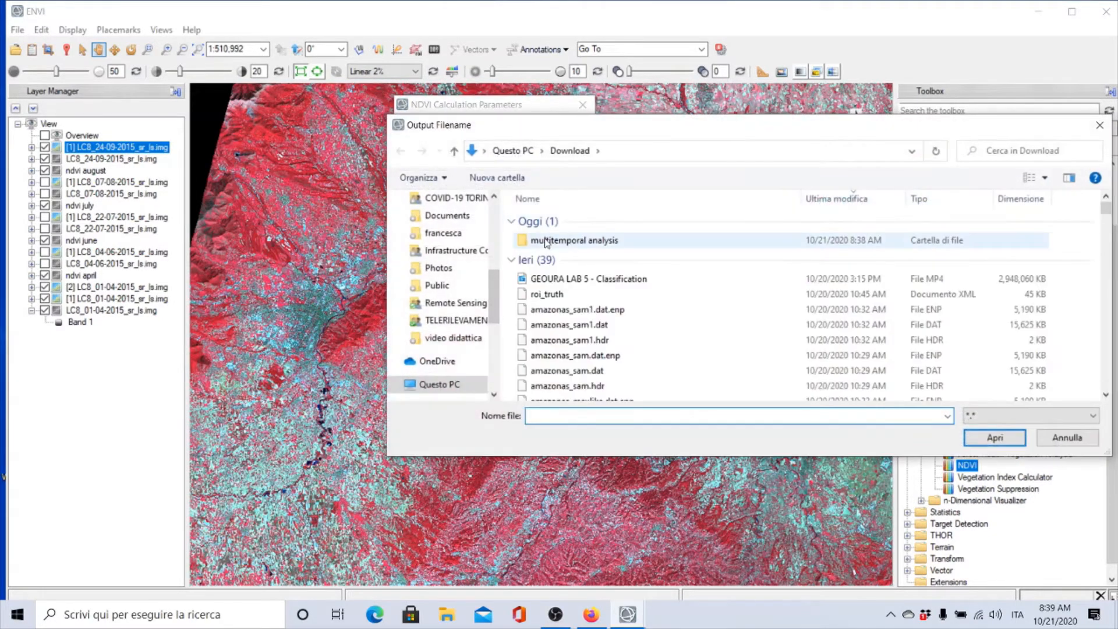
double_click(541, 240)
left_click(547, 219)
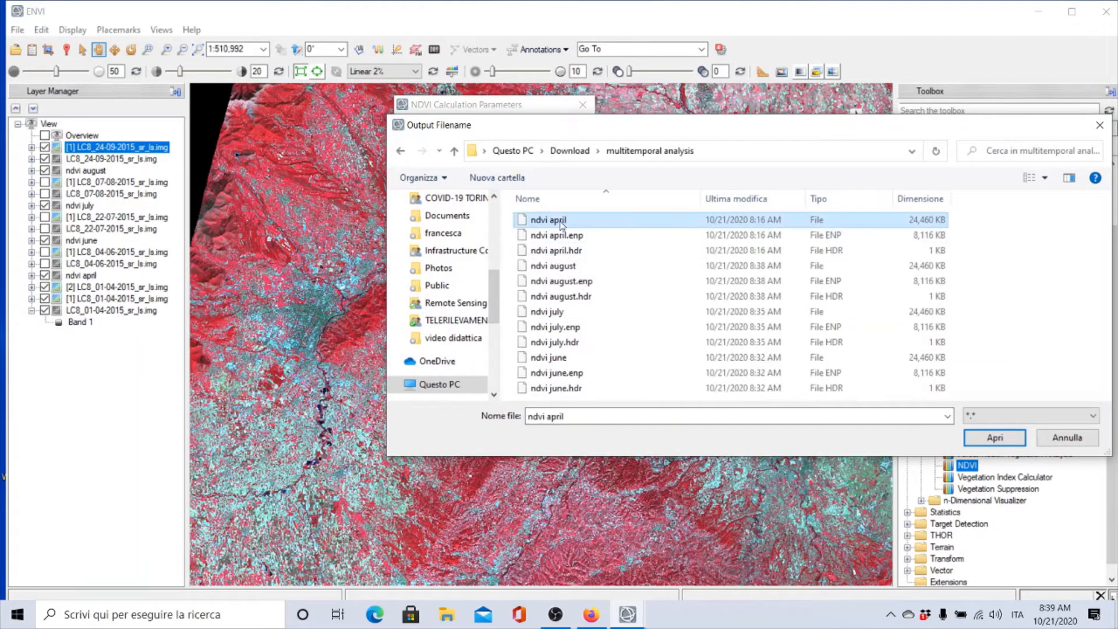
left_click(580, 414)
left_click(580, 414)
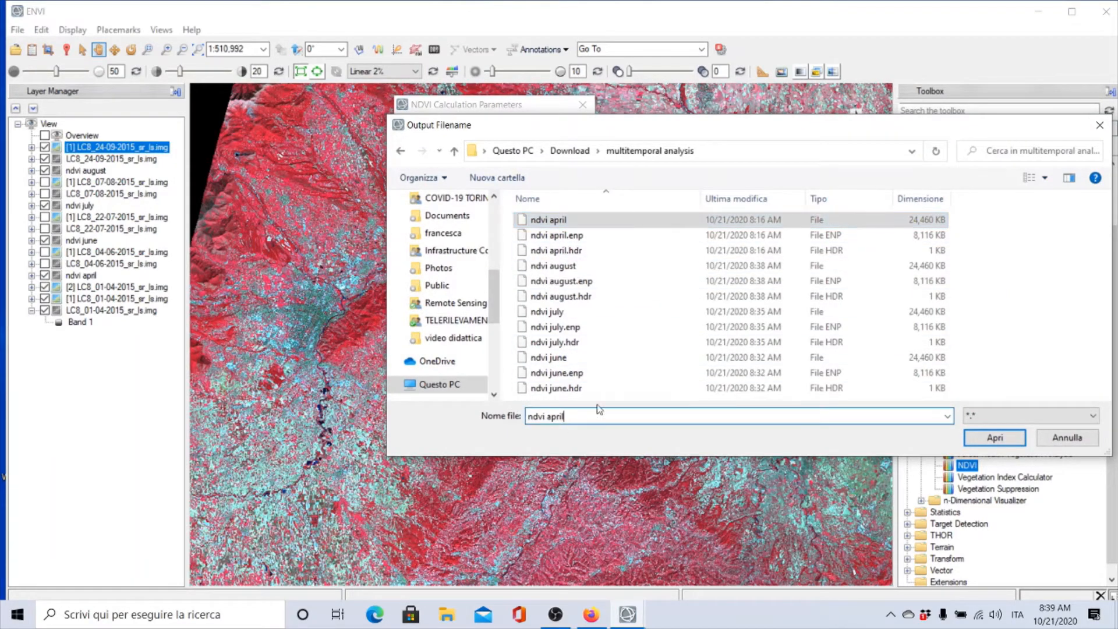
key("BackSpace")
key("BackSpace")
key("BackSpace")
key("BackSpace")
key("BackSpace")
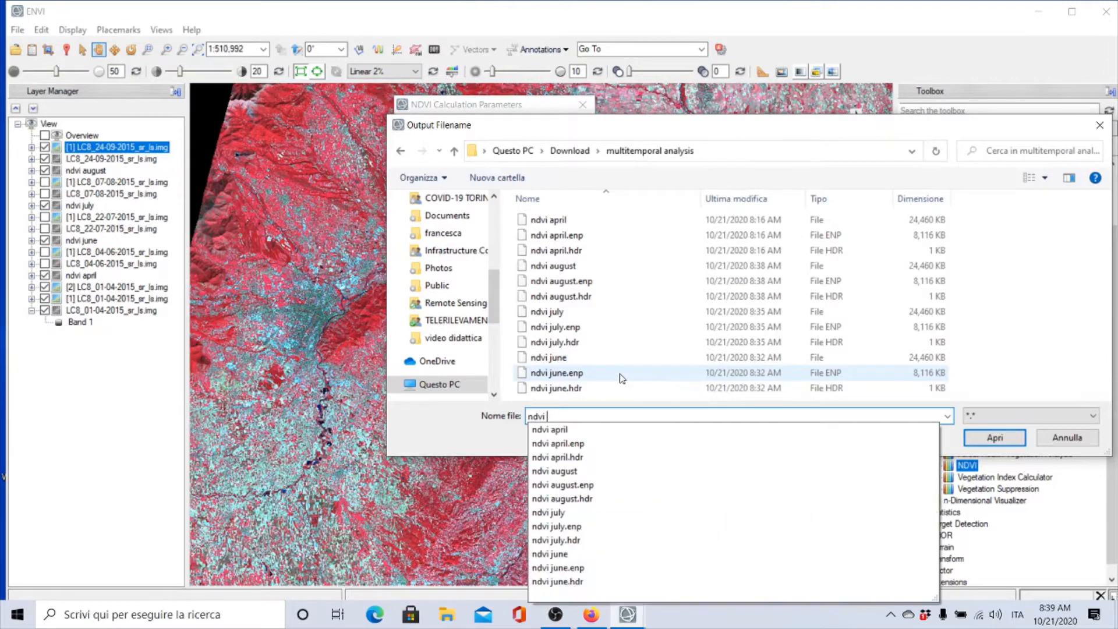
type("se")
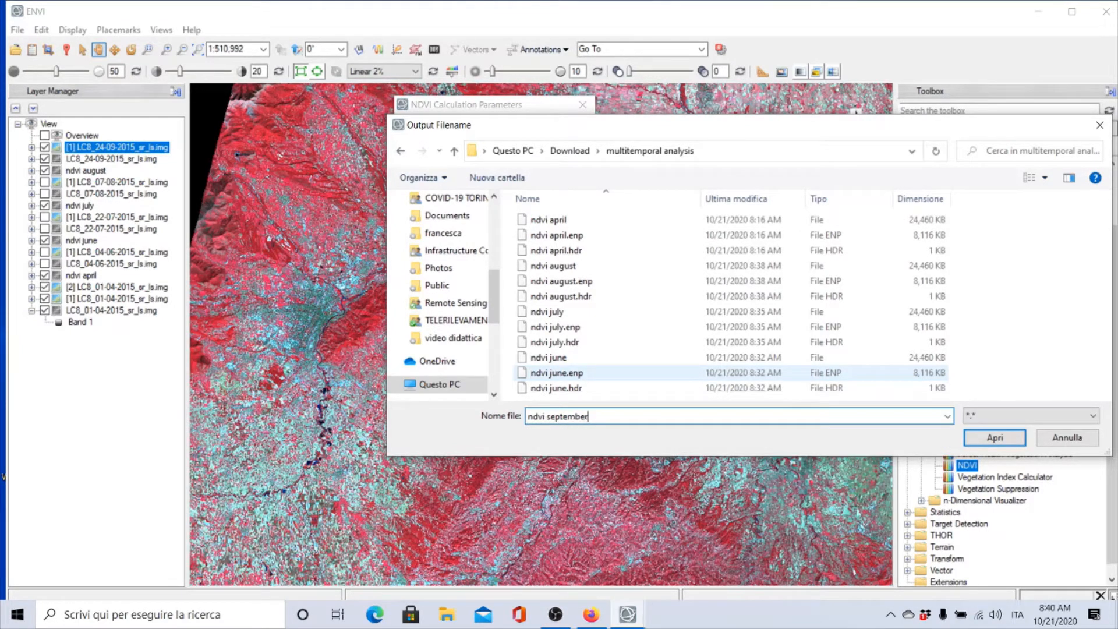
type("ptember")
left_click(994, 437)
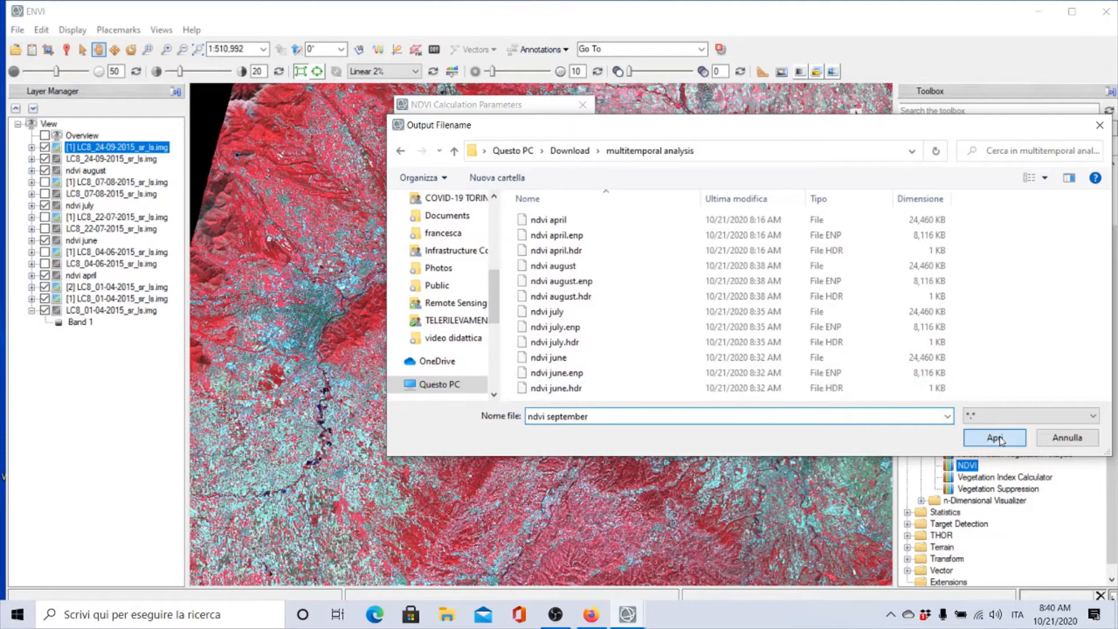
left_click(415, 315)
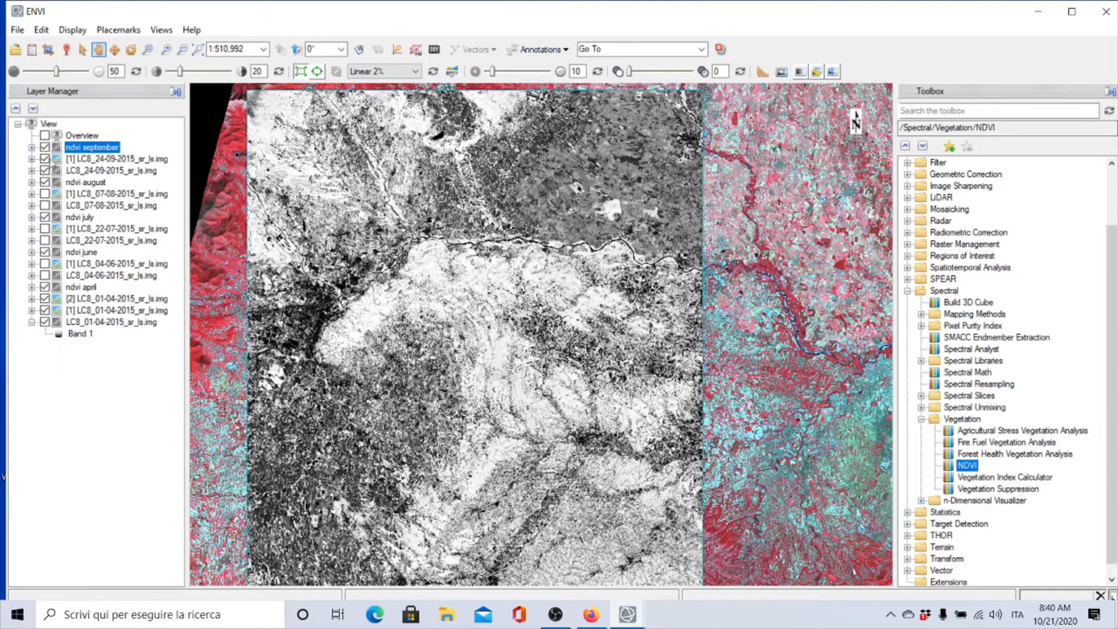
Hide the September image layers and toggle the ndvi september layer to compare it with ndvi august
left_click(44, 159)
left_click(45, 171)
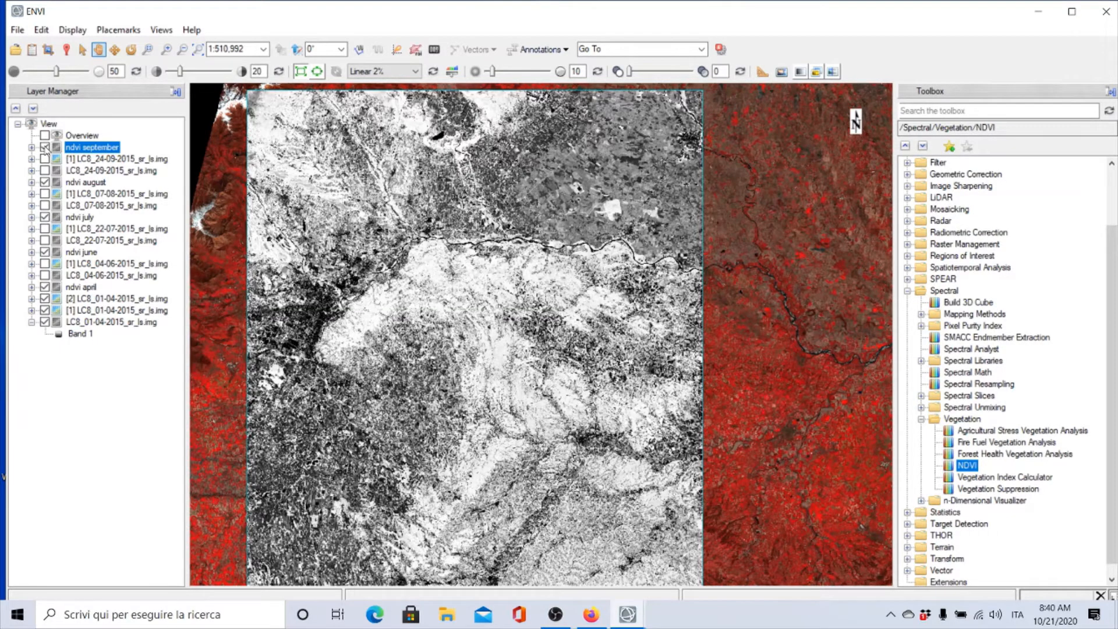
left_click(45, 147)
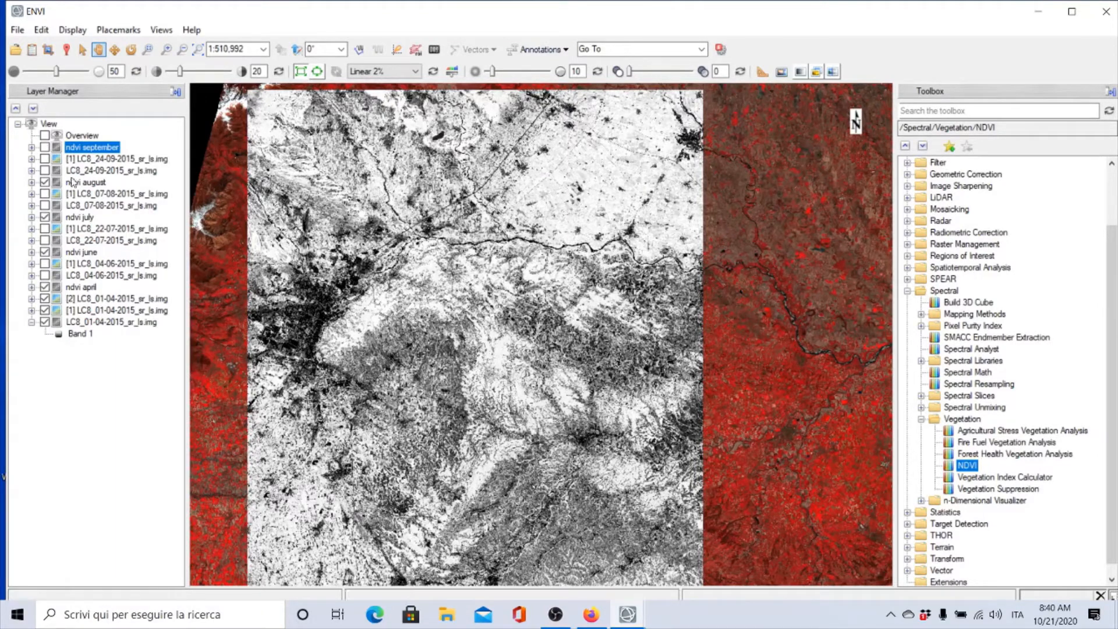
left_click(45, 147)
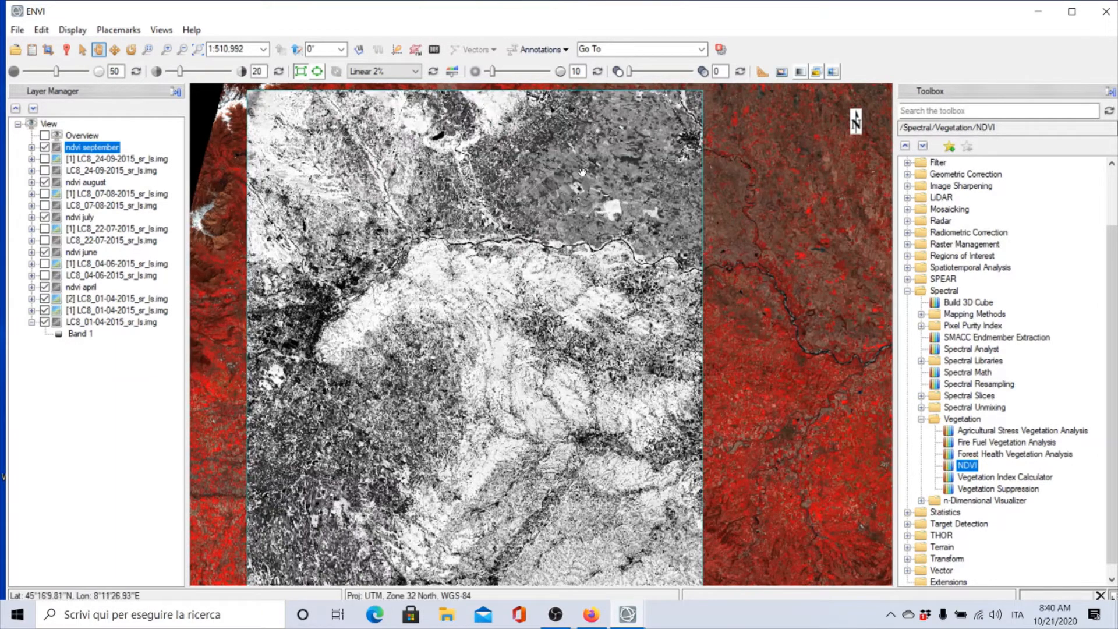
left_click(45, 148)
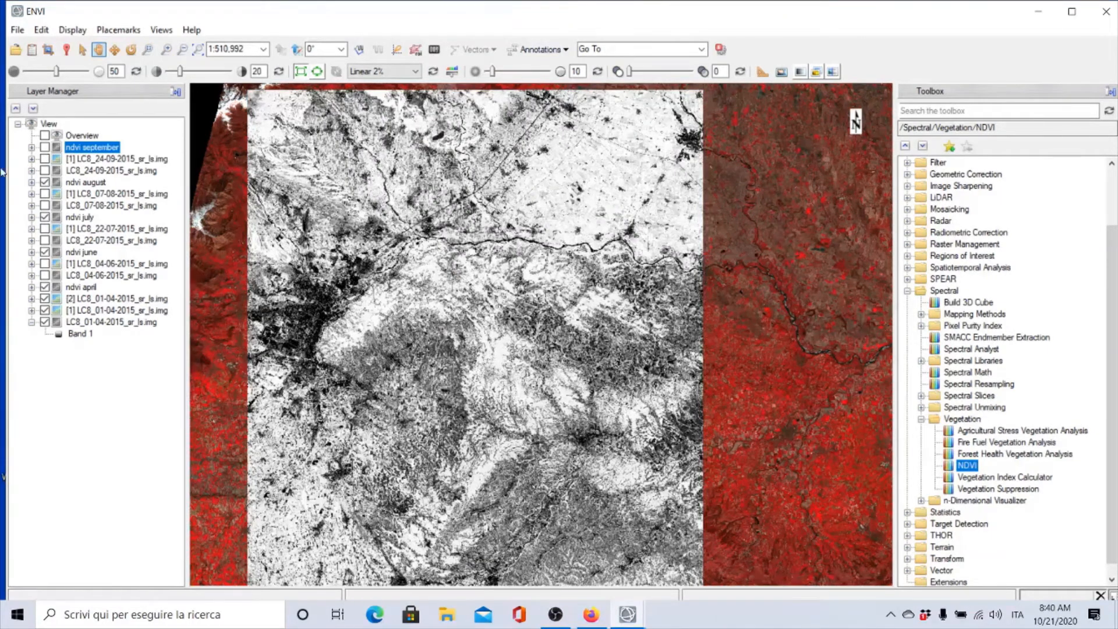
left_click(45, 147)
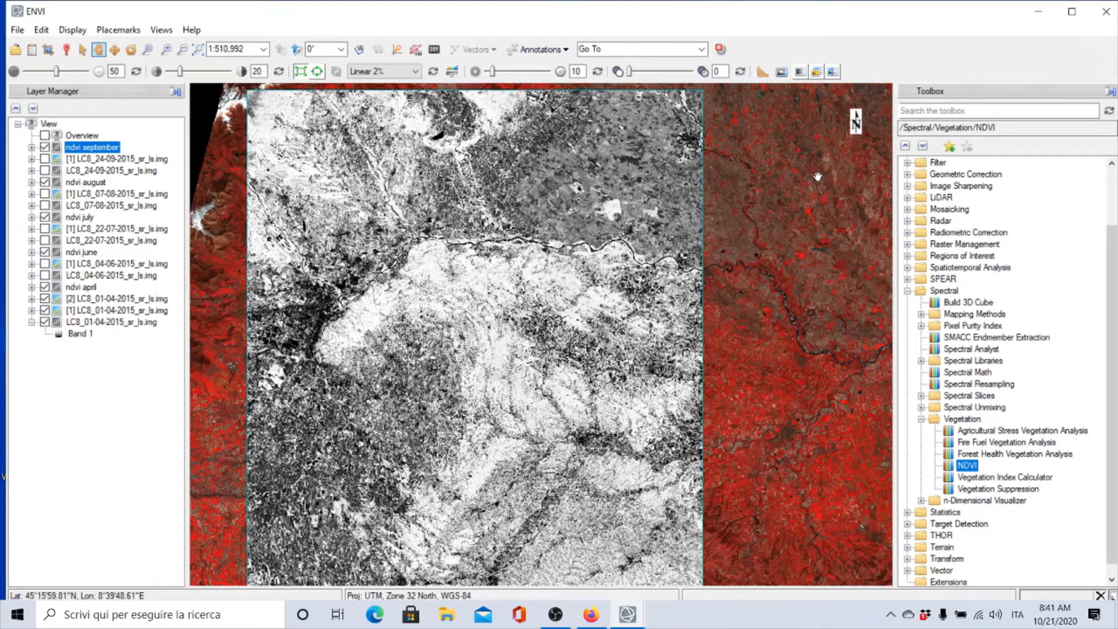
Search the toolbox for layer and open the Layer Stacking tool
left_click(933, 111)
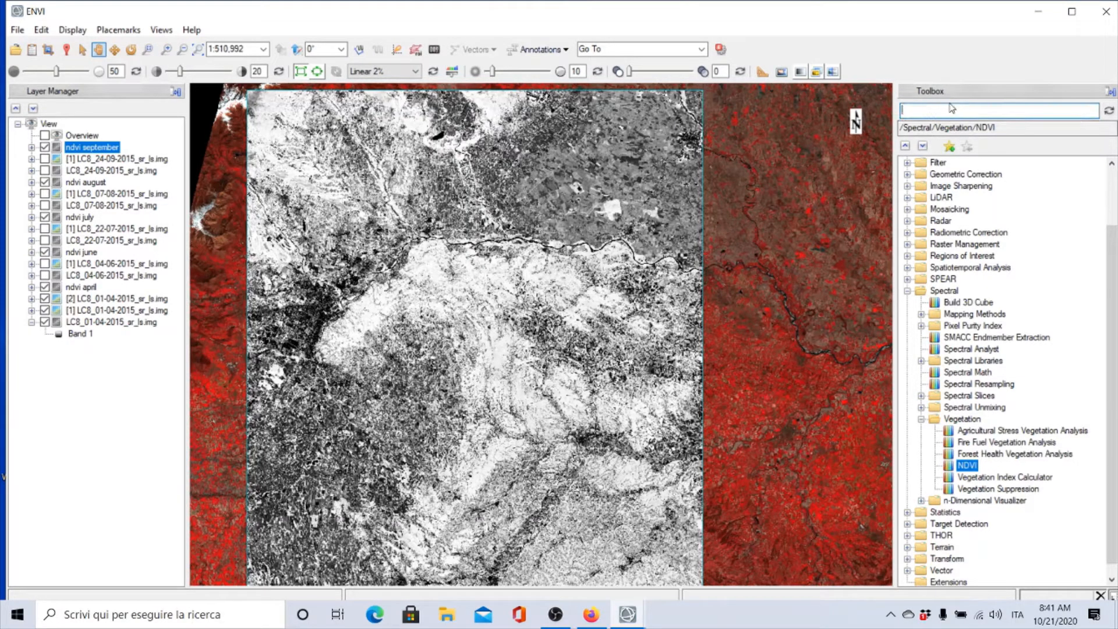
type("lay")
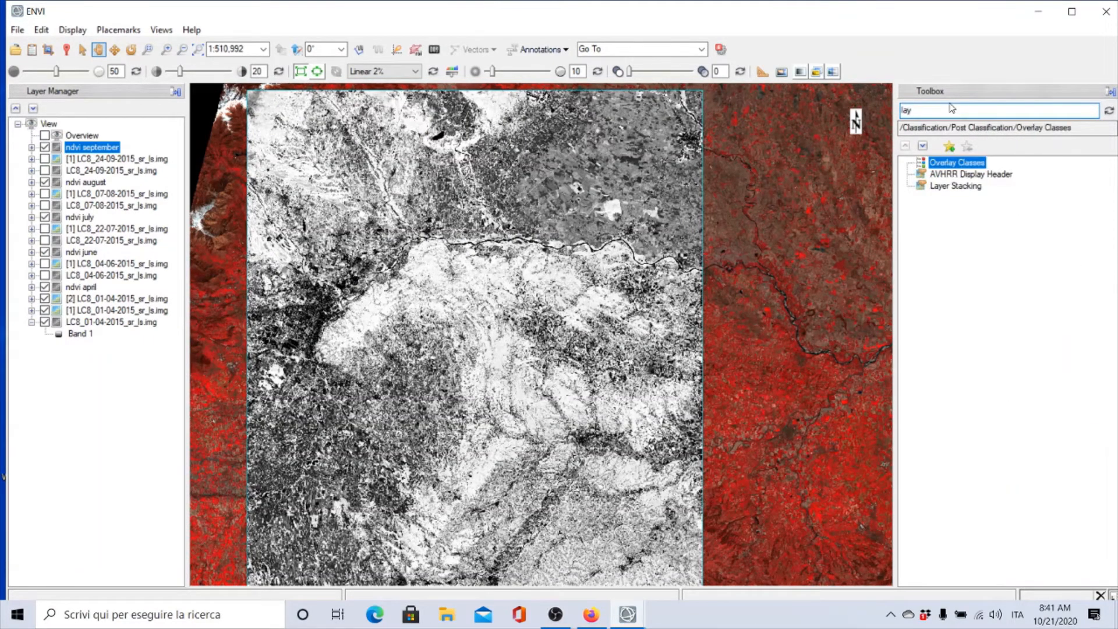
type("er")
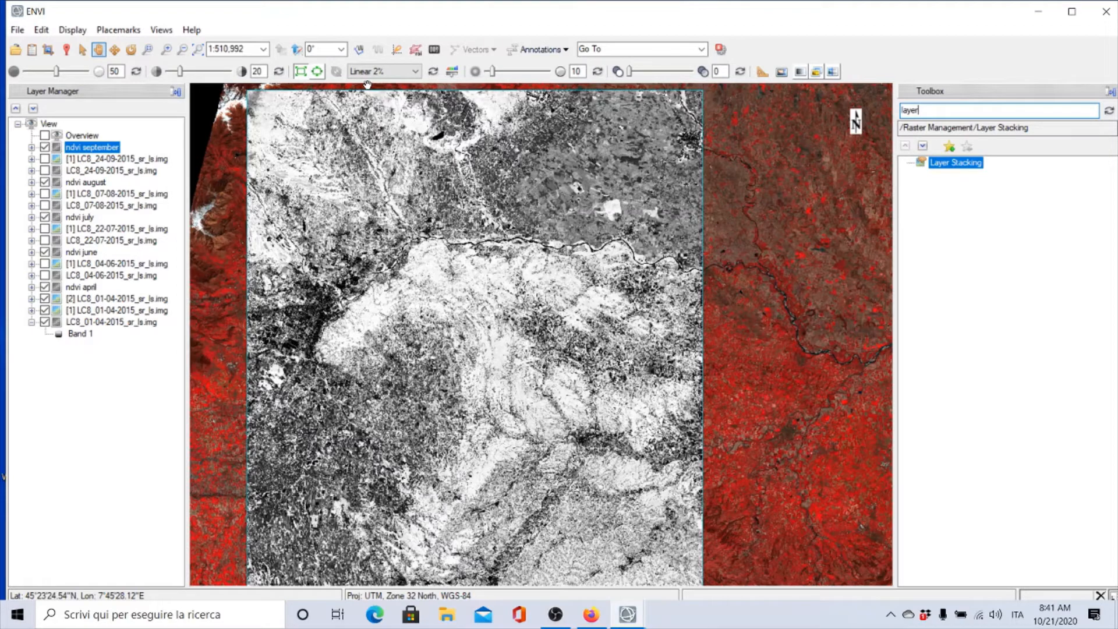
double_click(949, 164)
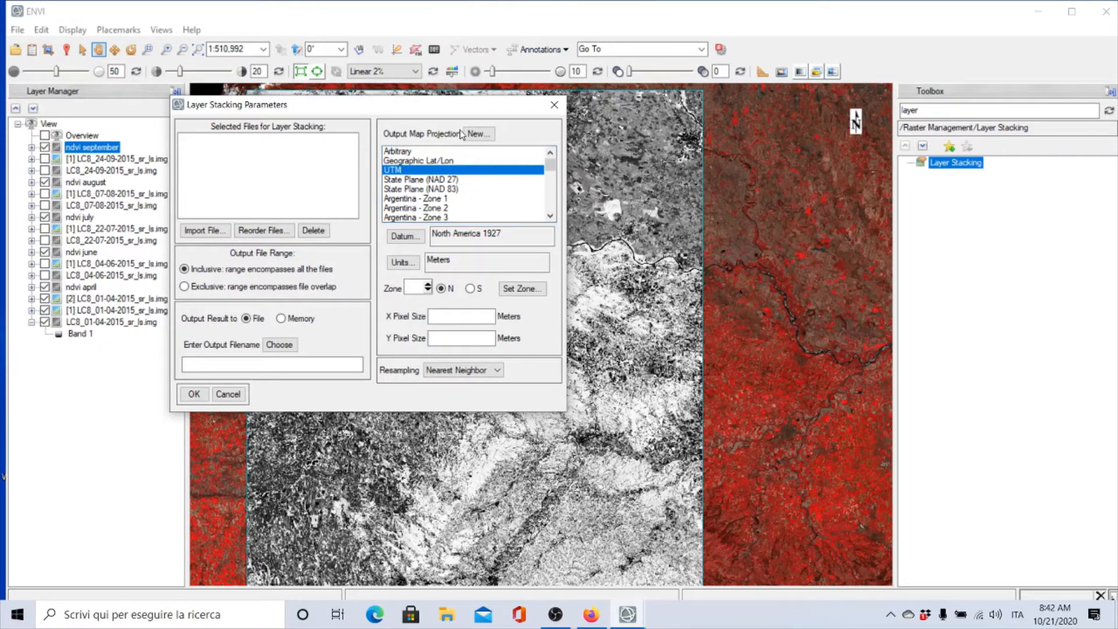
Import the ndvi september, august, july, june and april files into the layer stack
left_click_drag(359, 104, 534, 122)
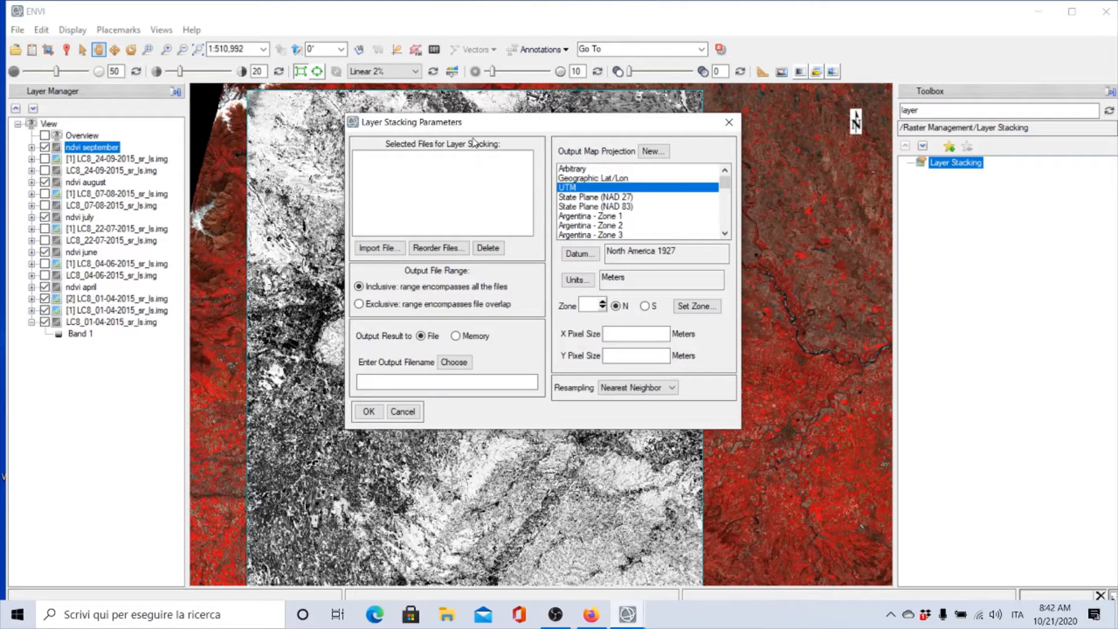
left_click(30, 49)
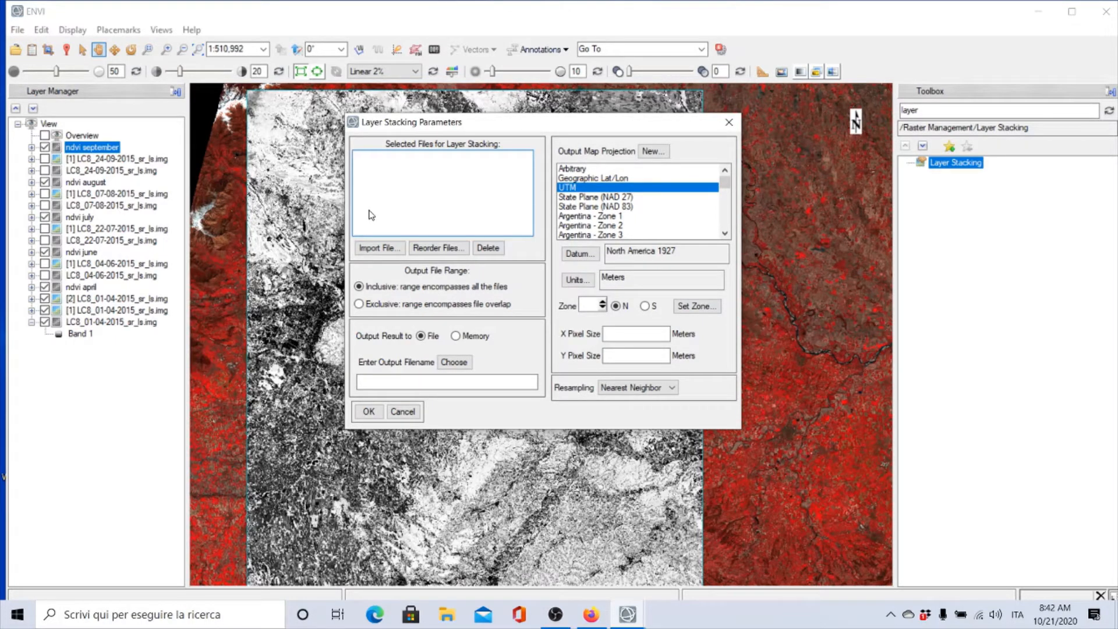
left_click(373, 252)
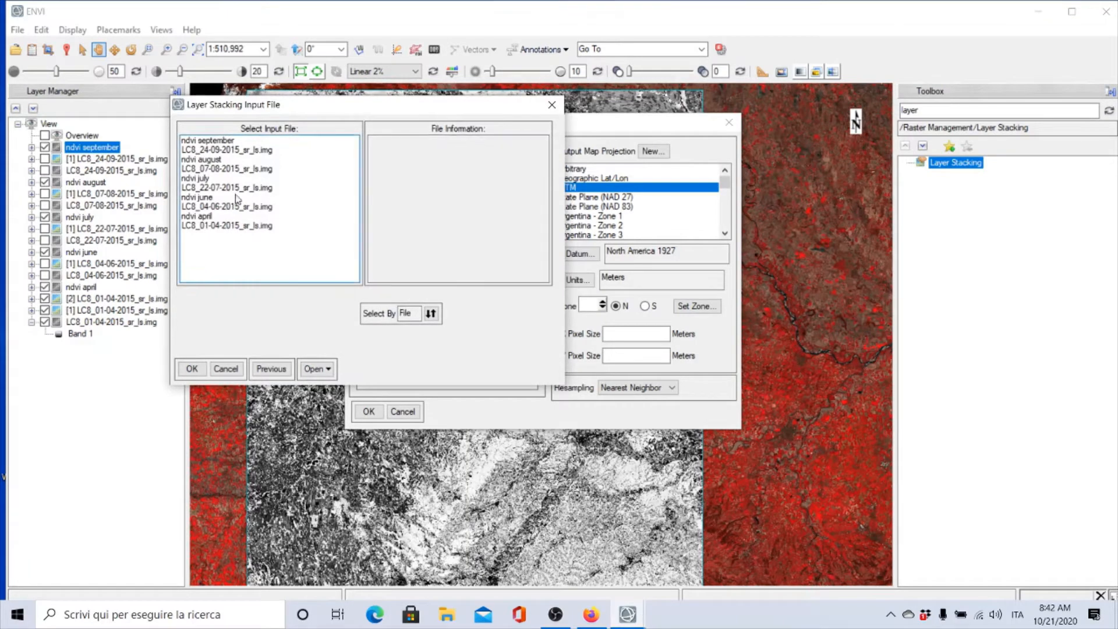
left_click(212, 145)
left_click(214, 160, "ctrl")
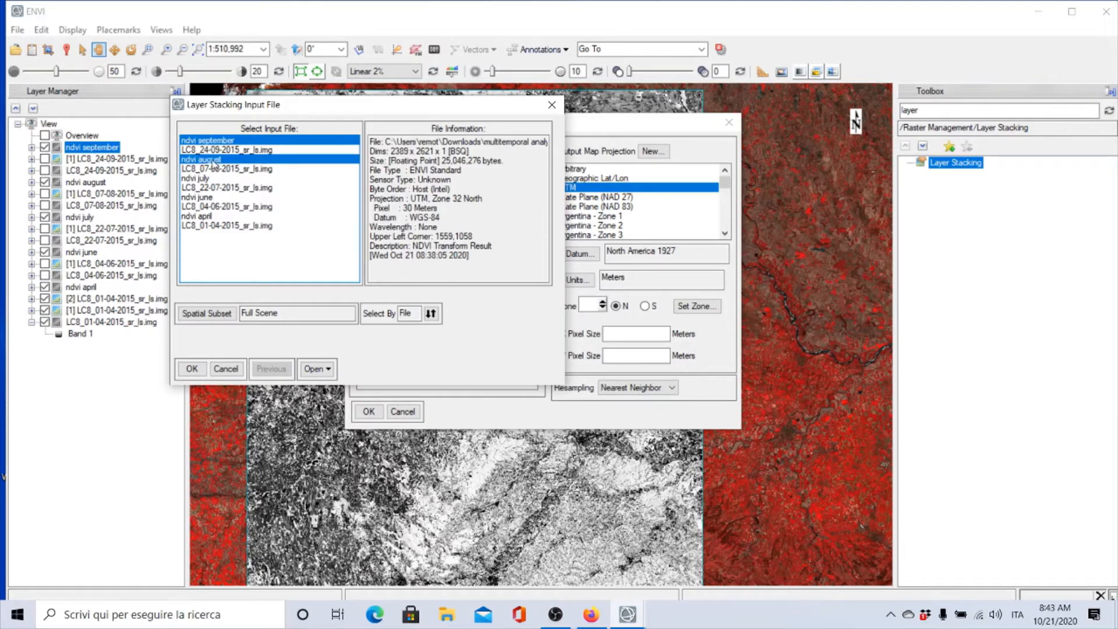
left_click(212, 178, "ctrl")
left_click(210, 197, "ctrl")
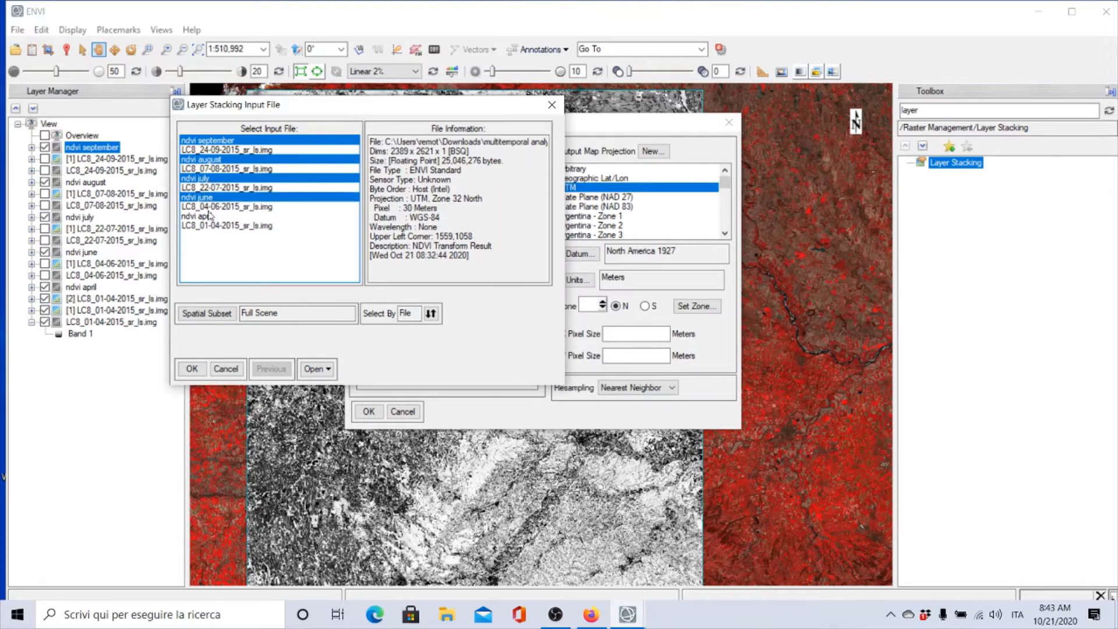
left_click(209, 216, "ctrl")
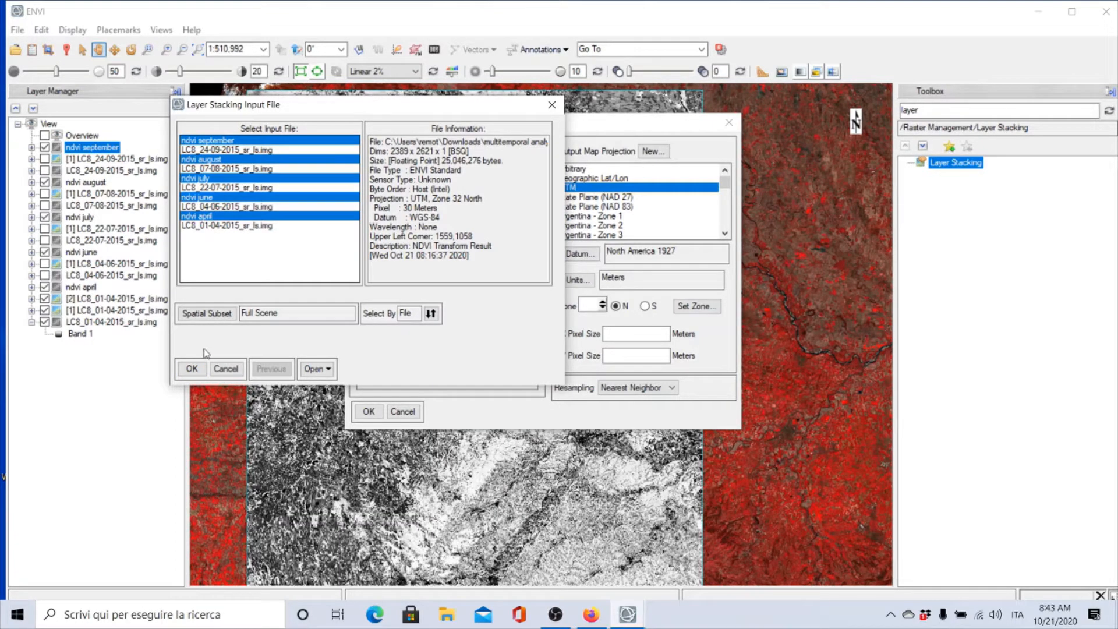
left_click(192, 369)
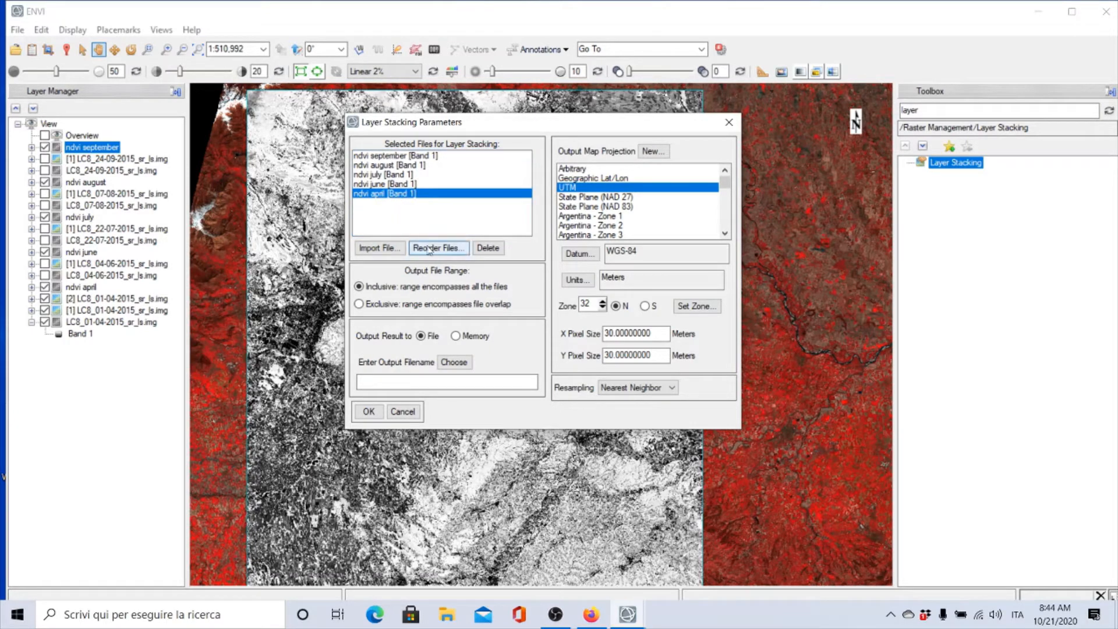
Reorder the files to be stacked chronologically: ndvi april, june, july, august, september
left_click(578, 189)
left_click(436, 248)
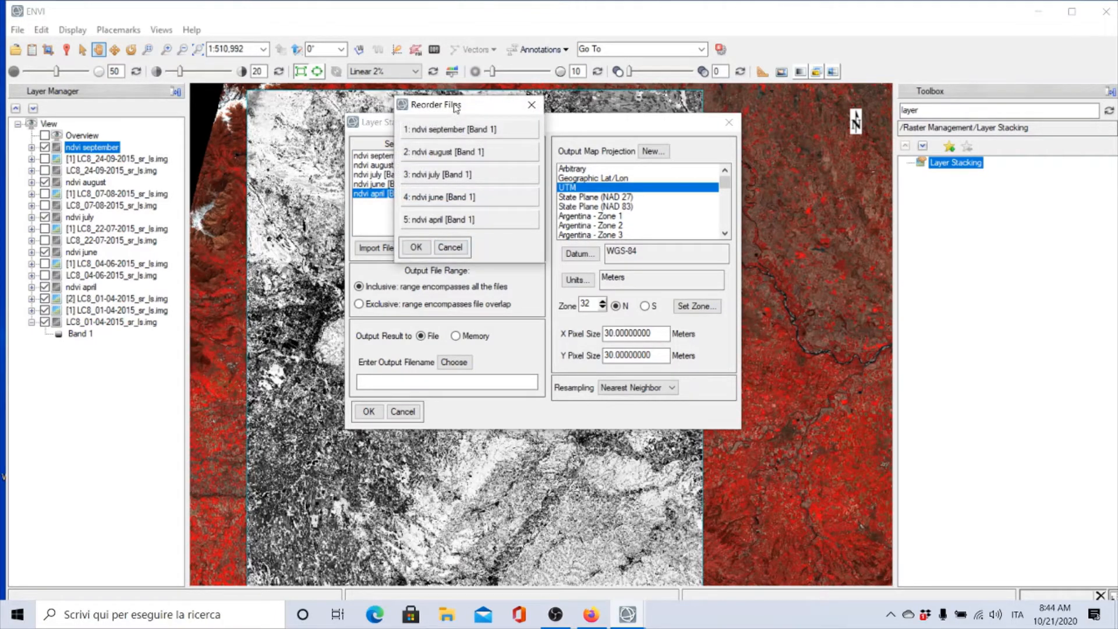
left_click_drag(456, 108, 325, 211)
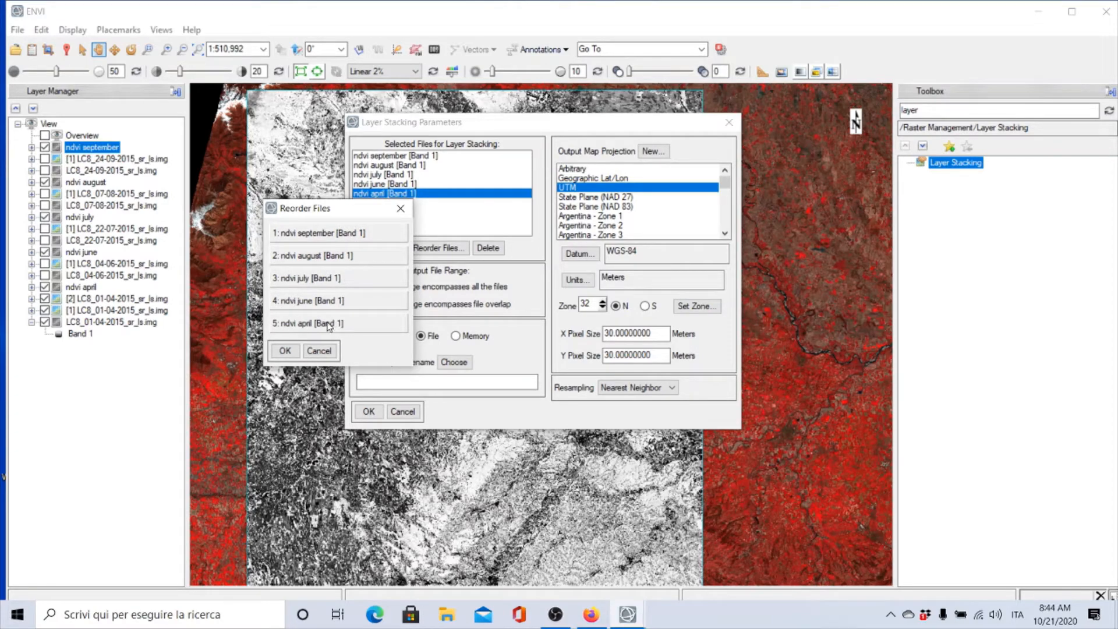
left_click_drag(321, 329, 319, 238)
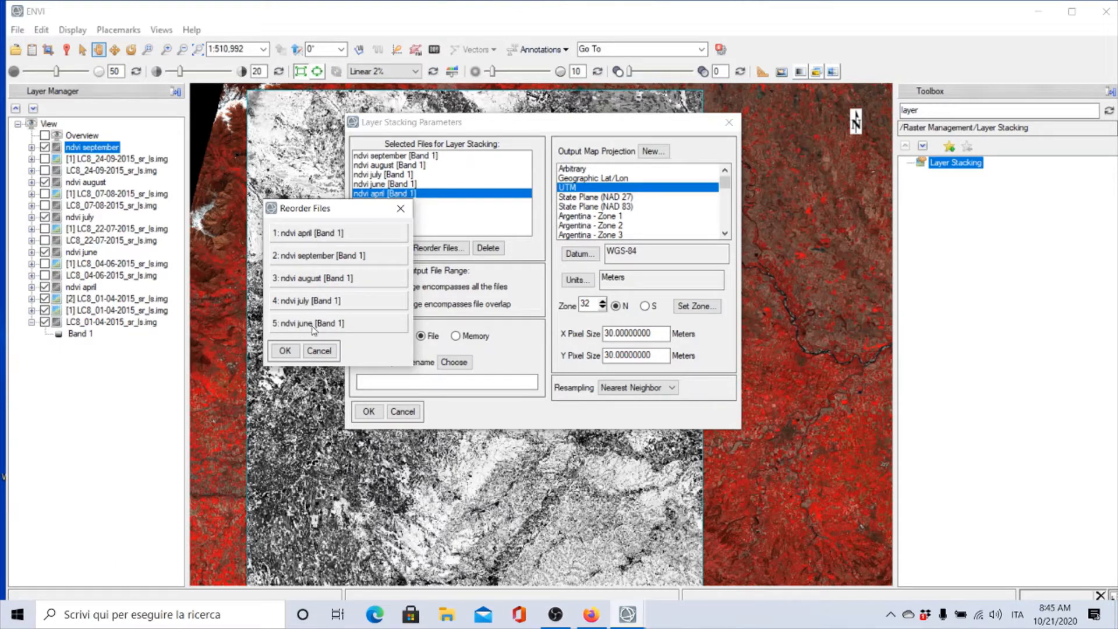
left_click_drag(315, 331, 312, 257)
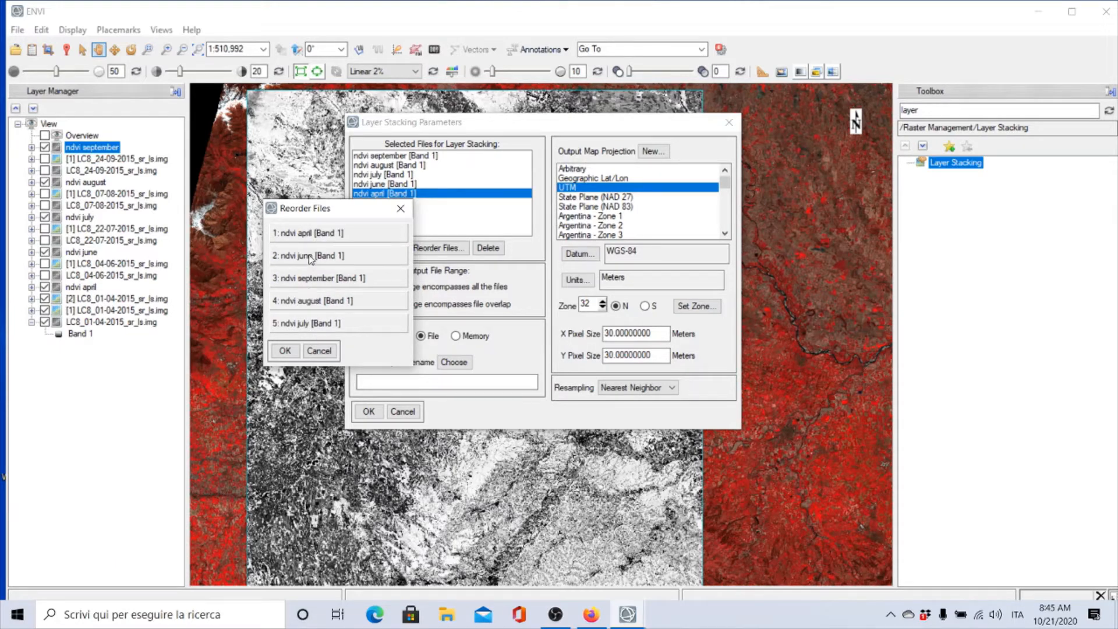
left_click_drag(305, 319, 308, 282)
left_click_drag(307, 331, 309, 303)
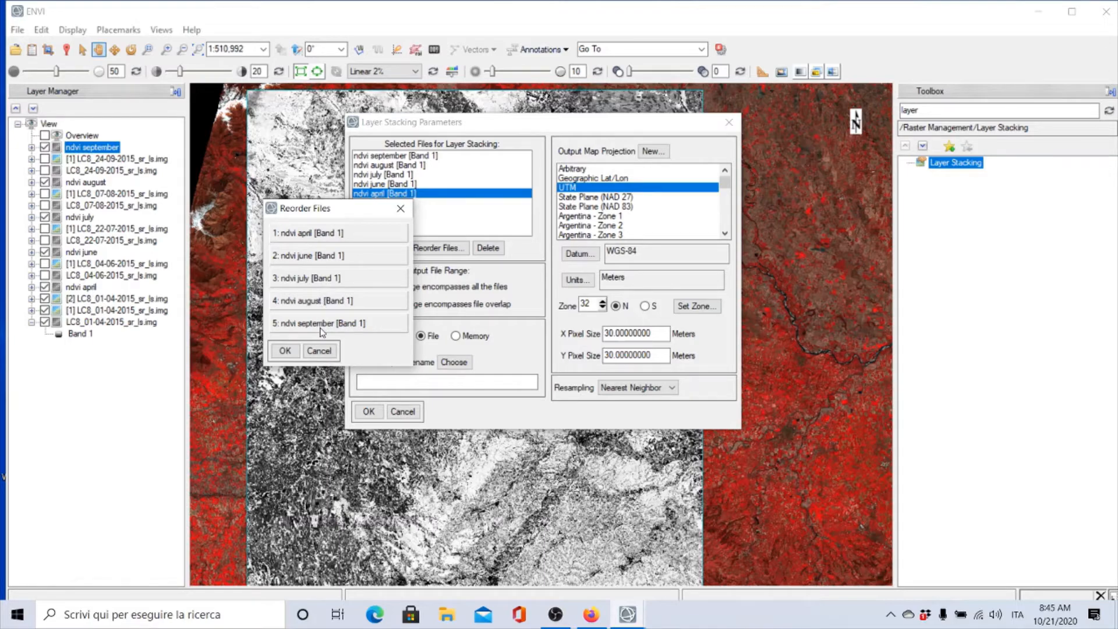
left_click(284, 350)
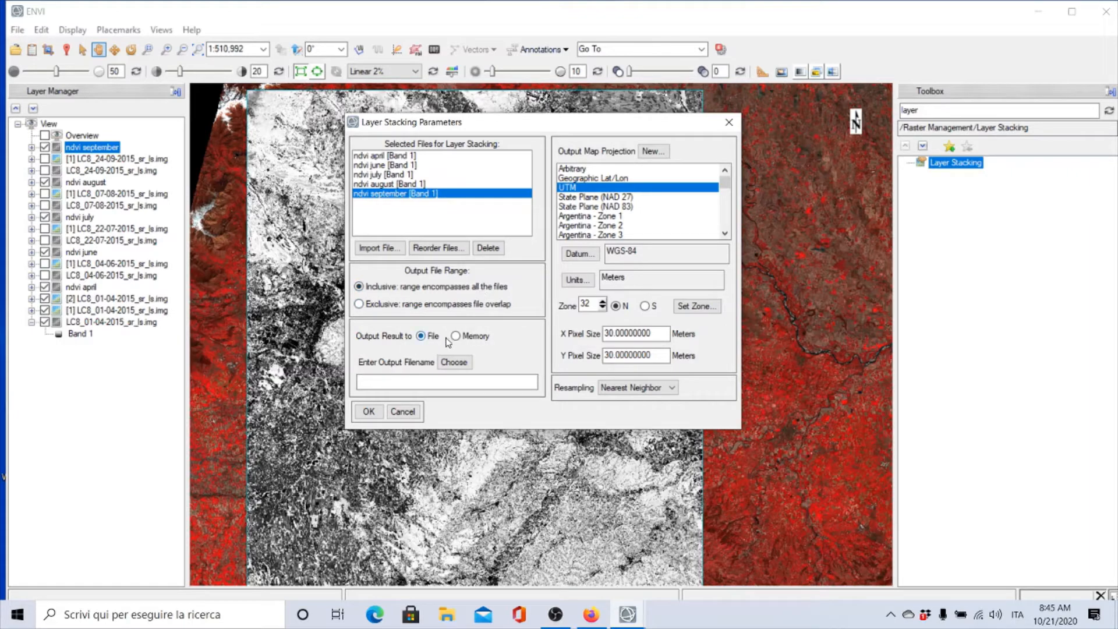
Name the stack output ndvi 2015 in the multitemporal analysis folder and run the layer stacking
left_click(454, 362)
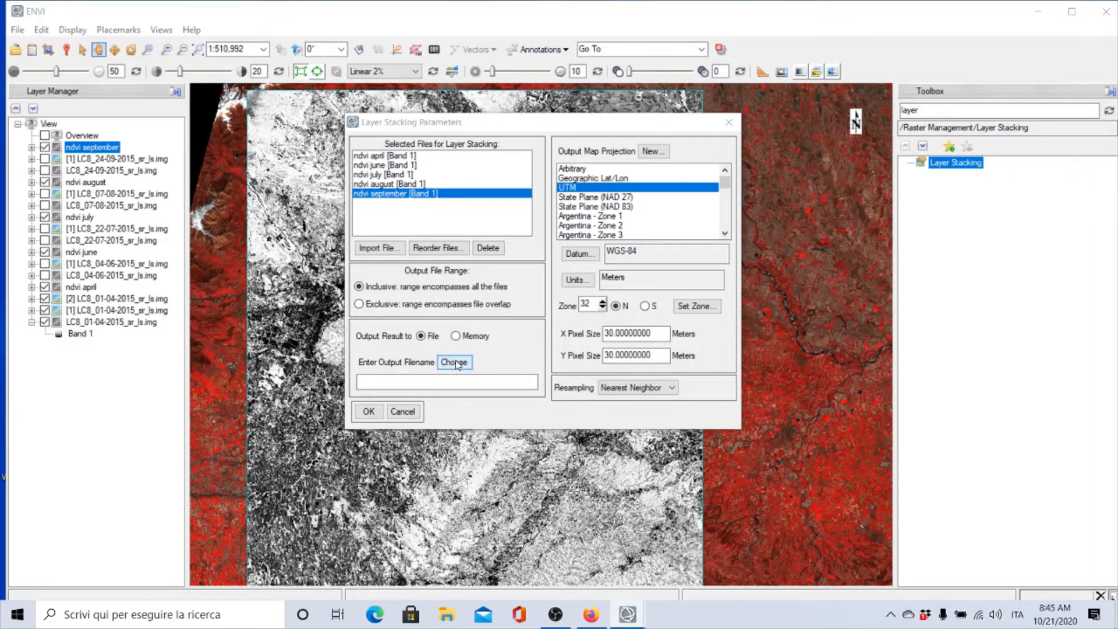
double_click(500, 259)
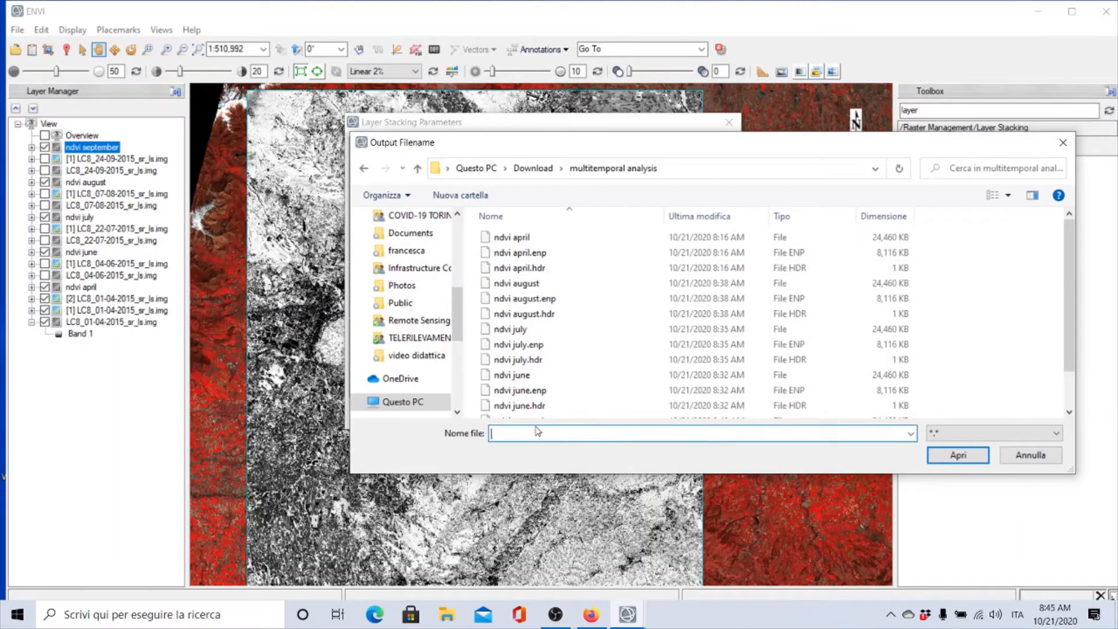
type("ndvi")
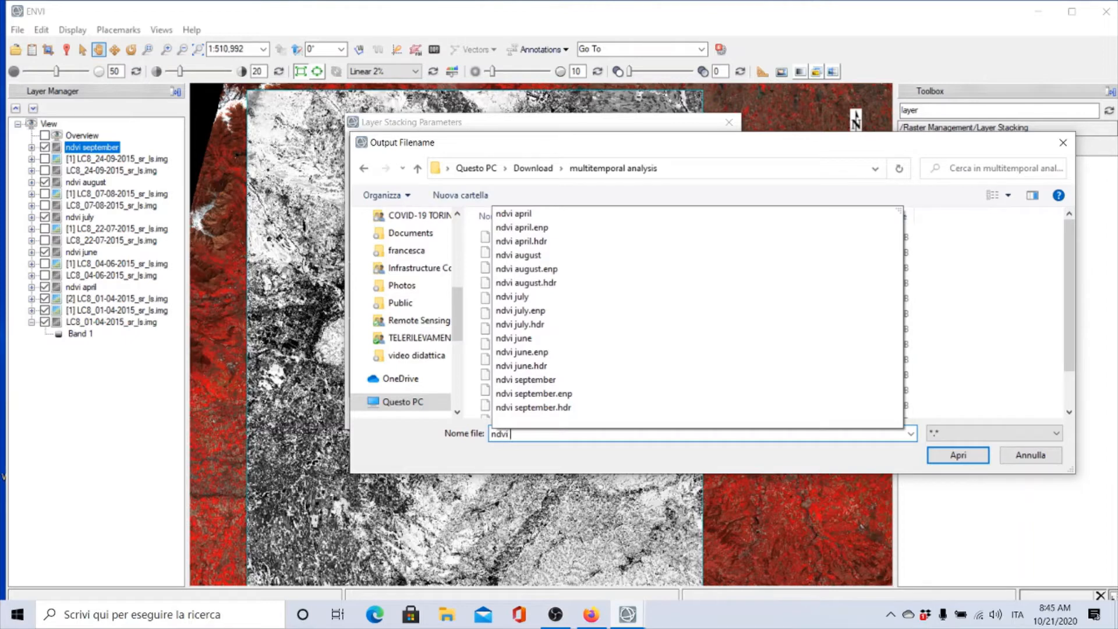
type(" 2015")
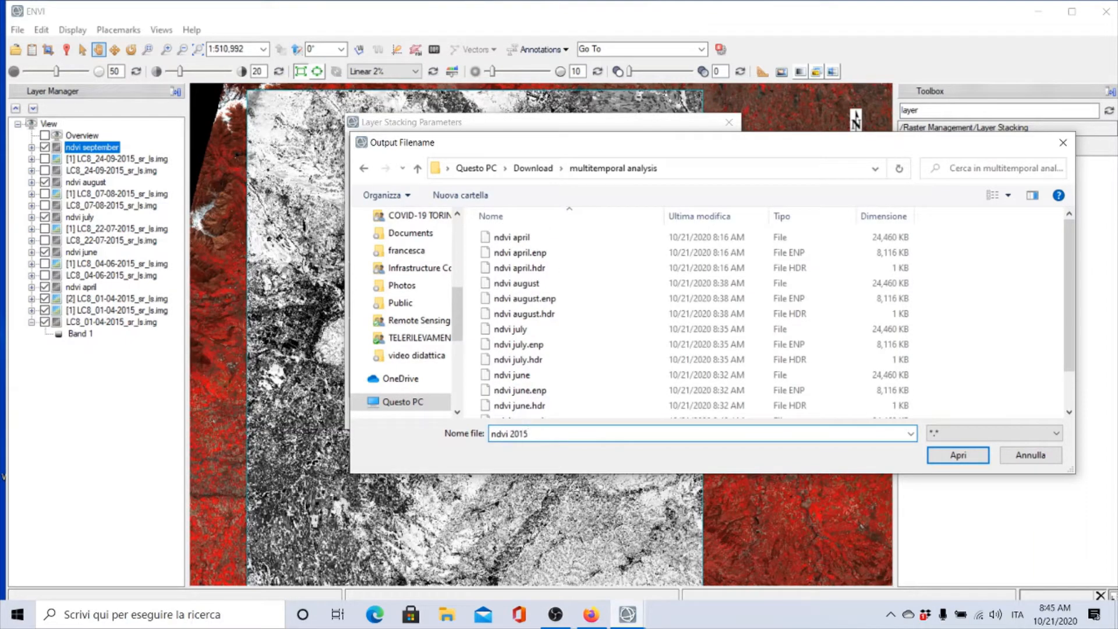
left_click(940, 458)
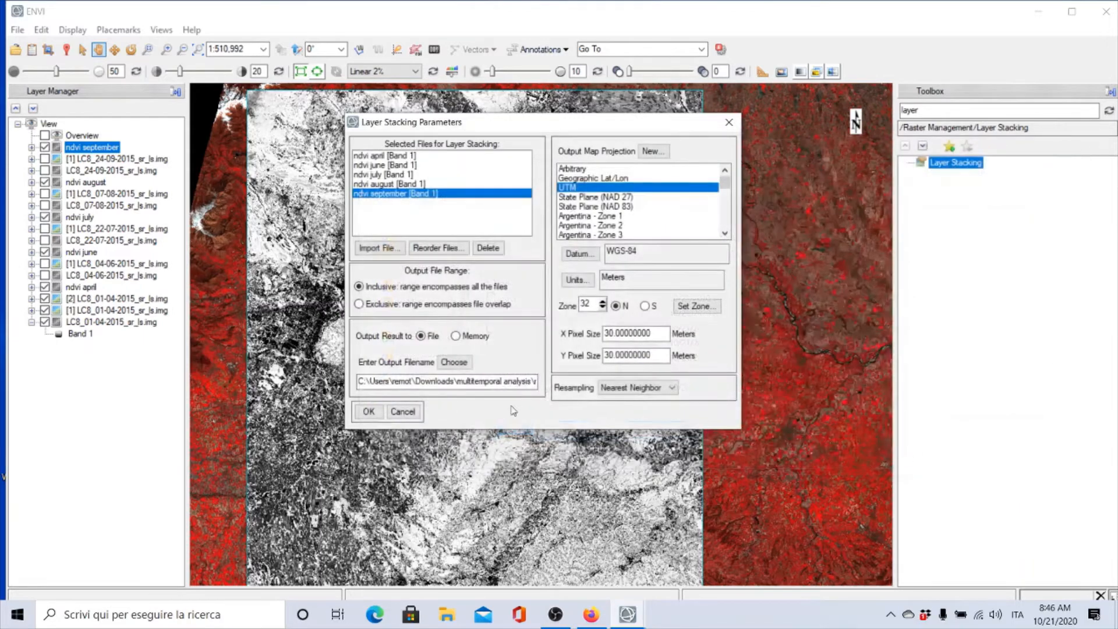
left_click(368, 411)
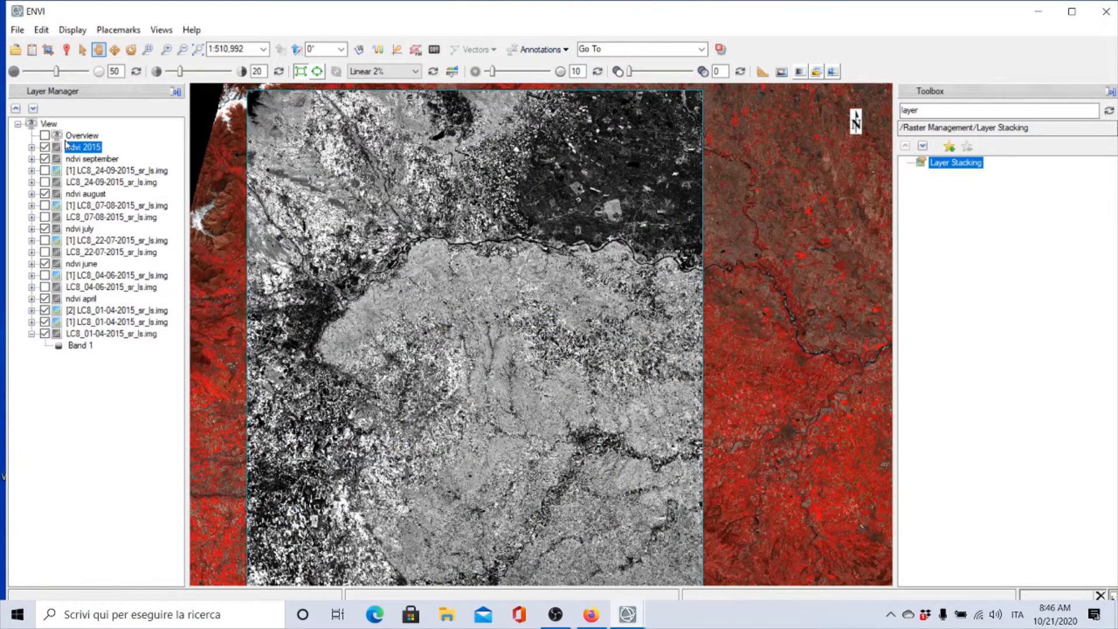
Inspect the layers of the ndvi 2015 stack in the Data Manager
left_click(32, 49)
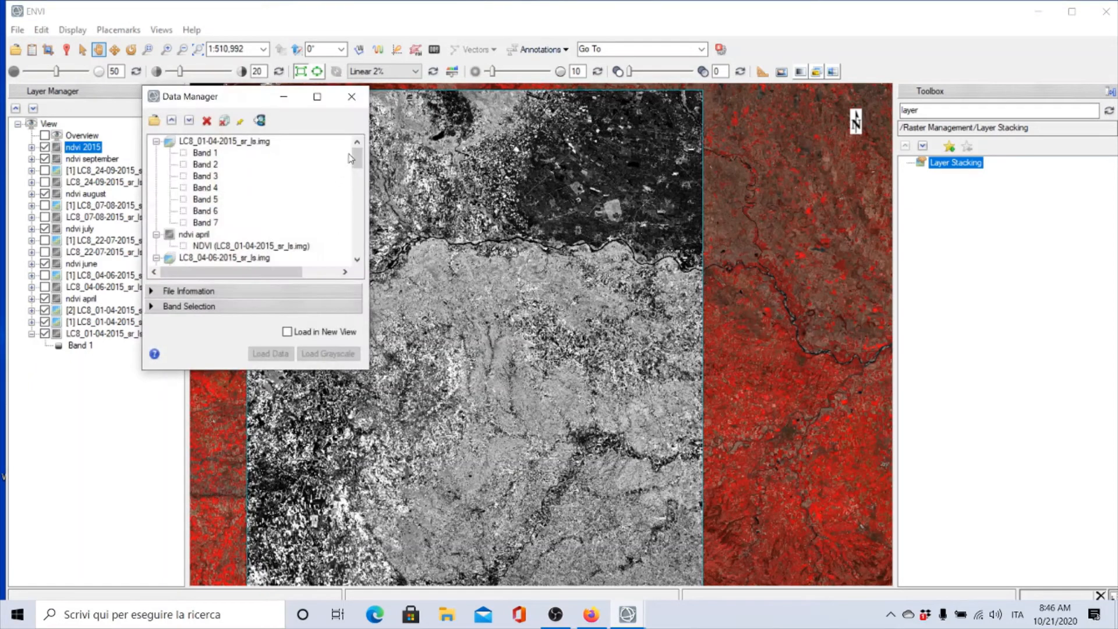
left_click_drag(352, 157, 348, 262)
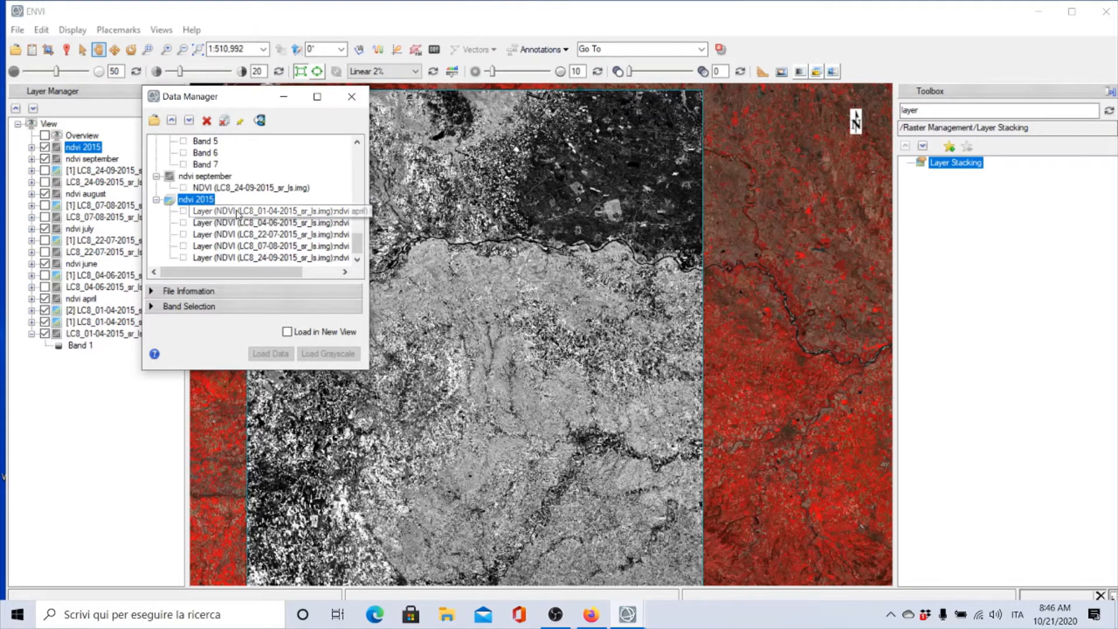
left_click_drag(365, 215, 441, 216)
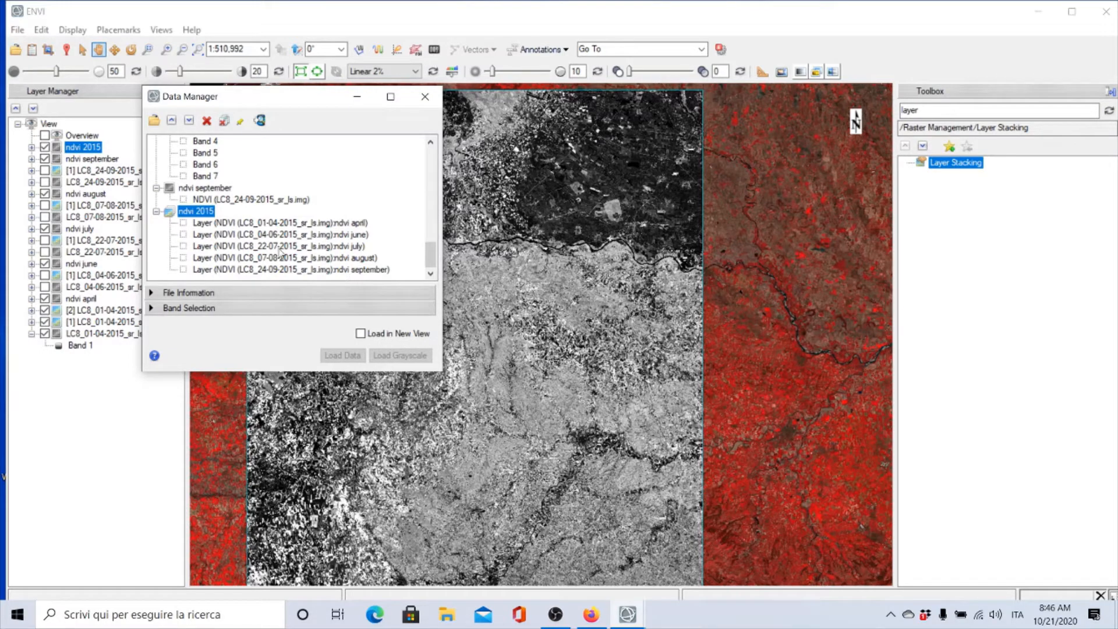
scroll(223, 194, "up", 3)
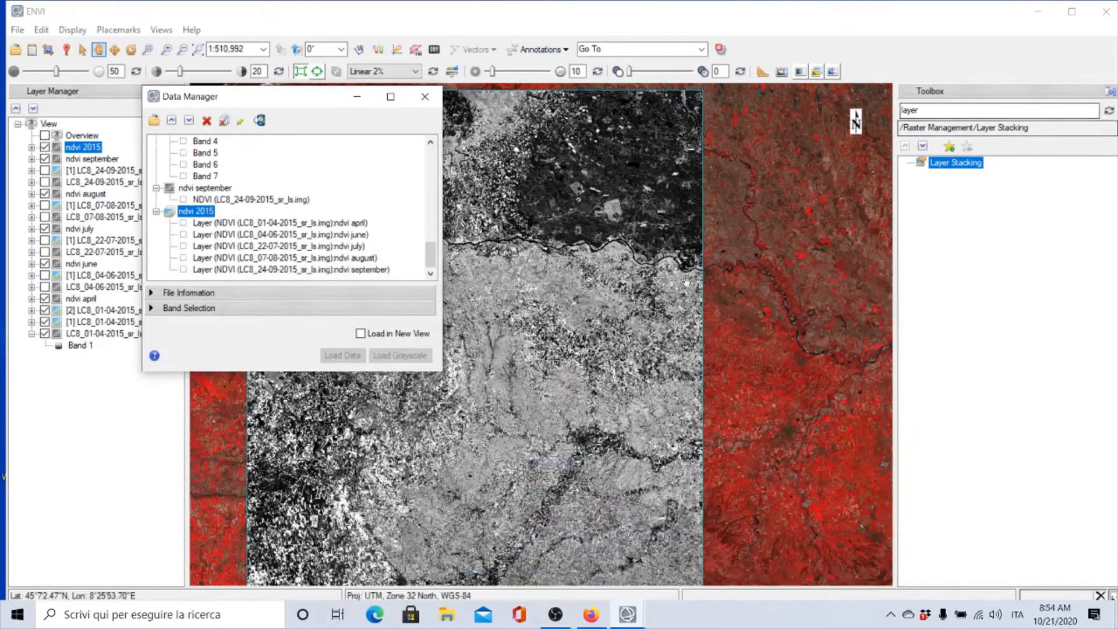
left_click_drag(315, 100, 889, 208)
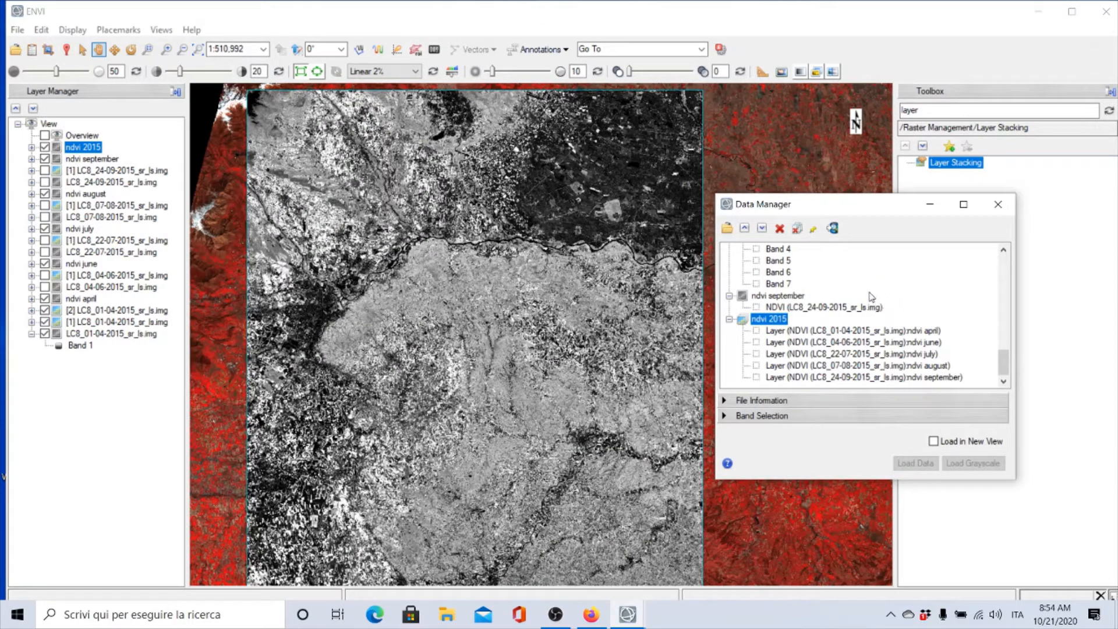
left_click(998, 204)
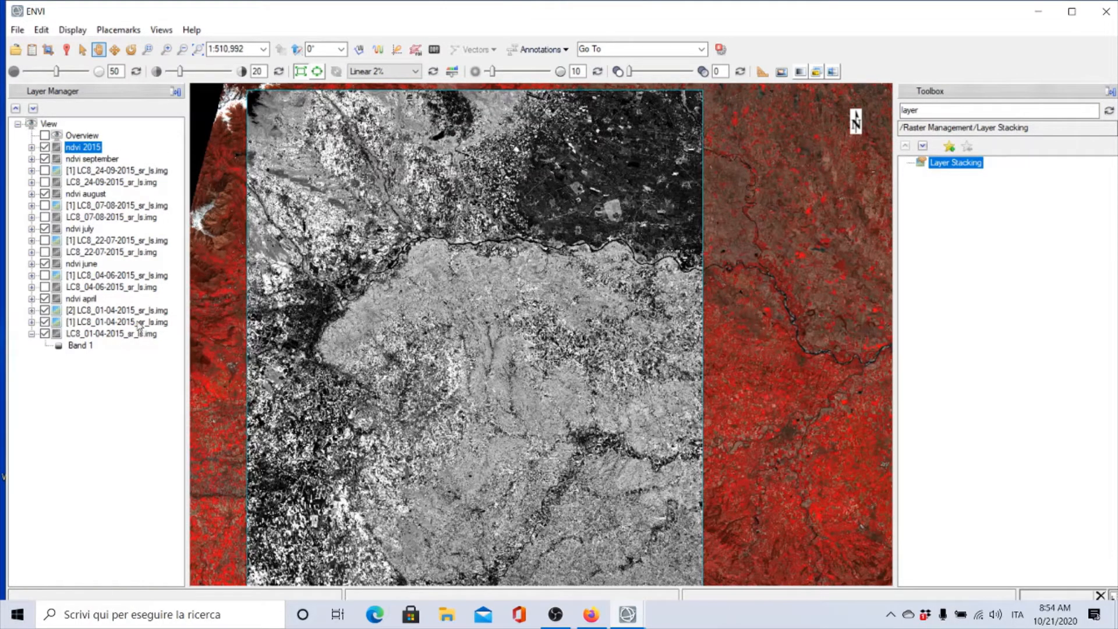
Close all open files
left_click(18, 31)
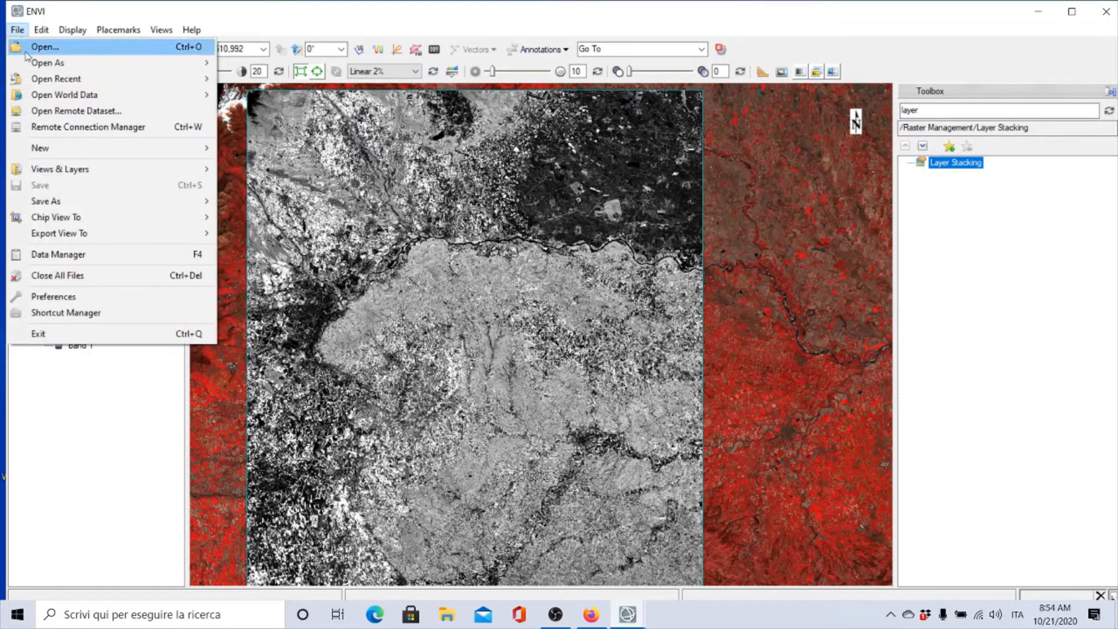
left_click(53, 276)
left_click(547, 352)
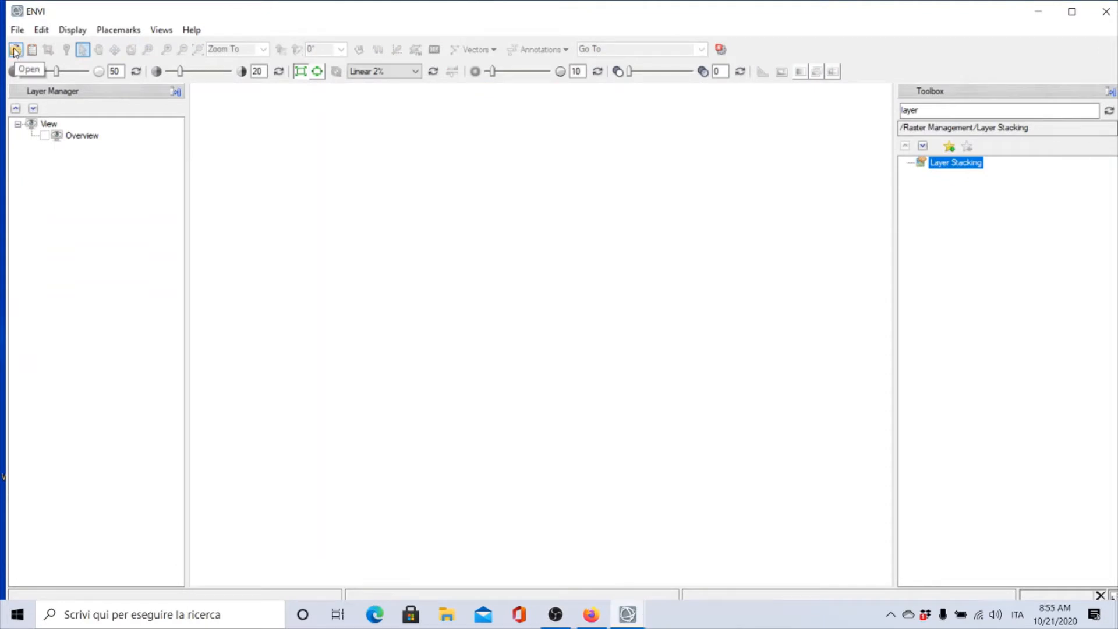
Open the ndvi 2015 file from the multitemporal analysis folder
left_click(15, 51)
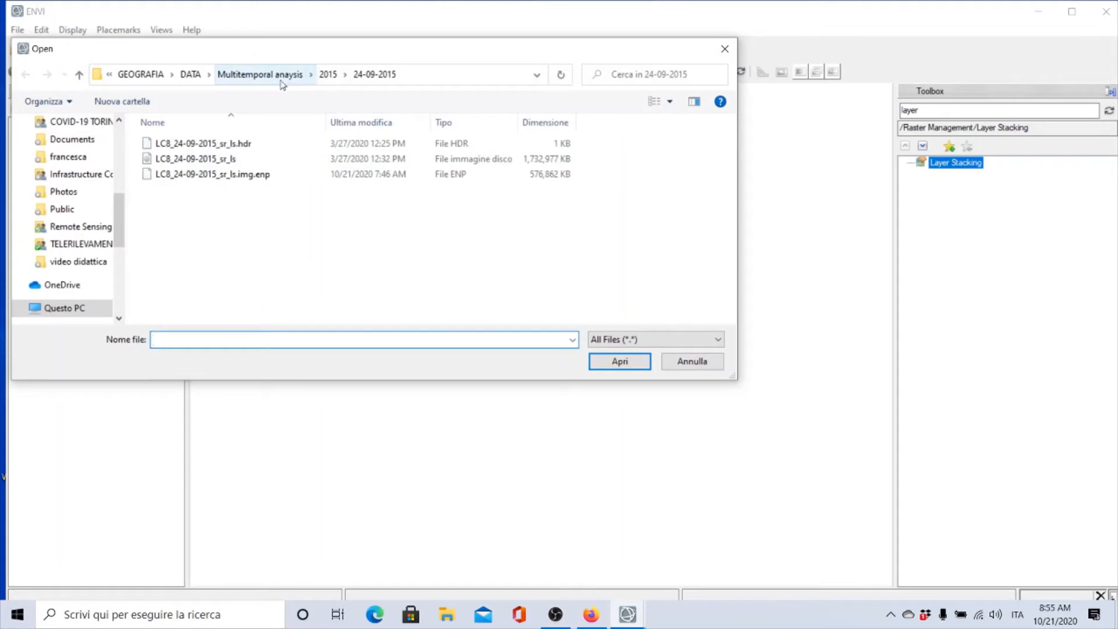
scroll(122, 227, "up", 5)
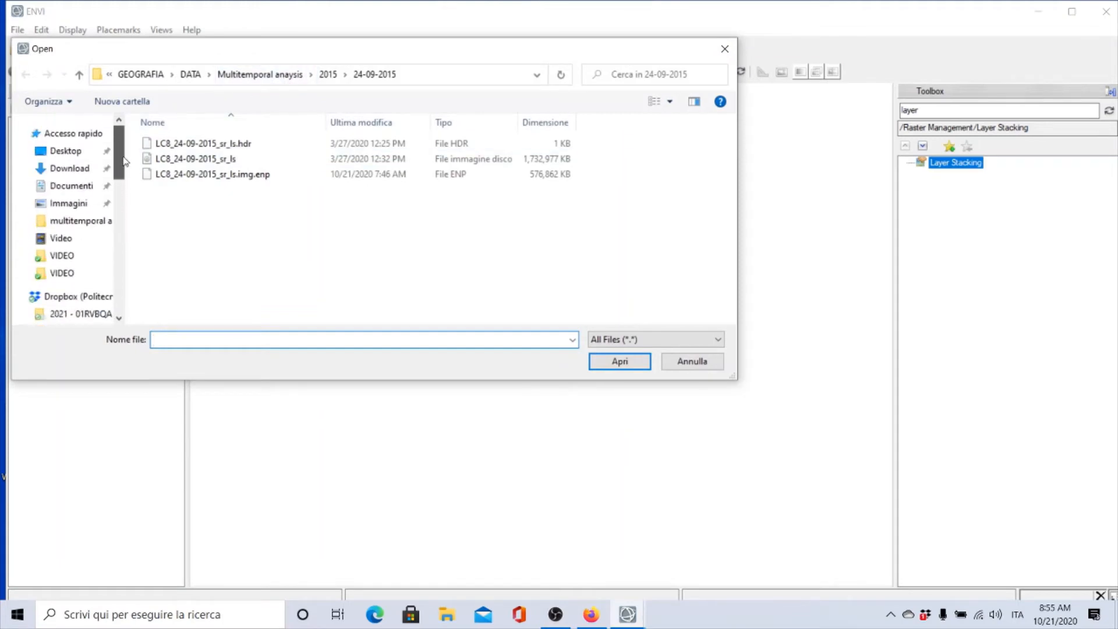
left_click(87, 175)
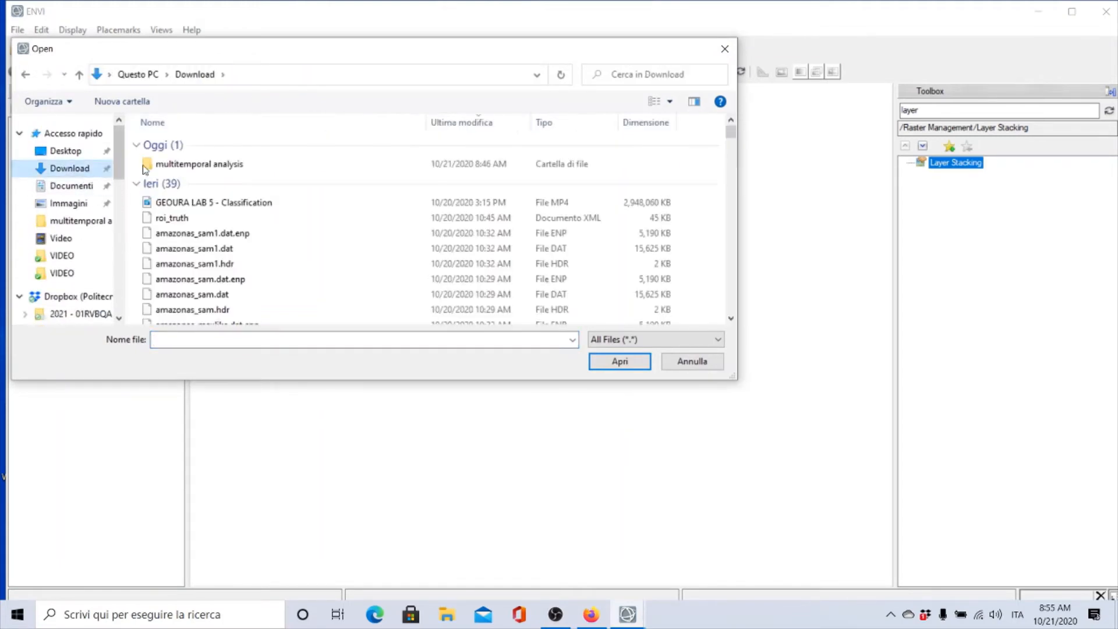
double_click(186, 165)
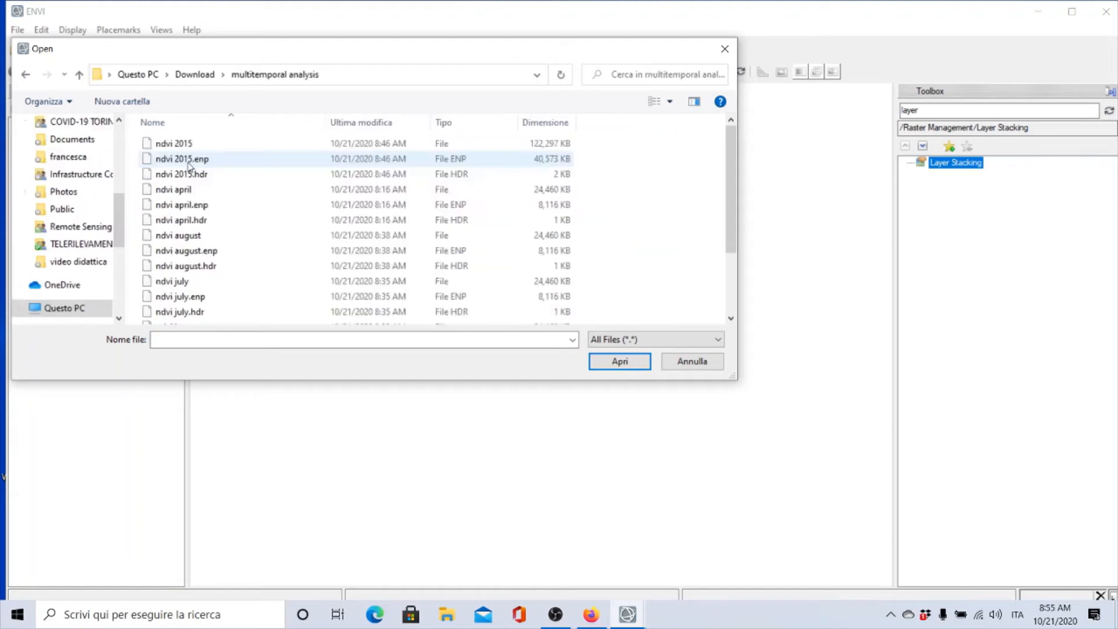
left_click(185, 145)
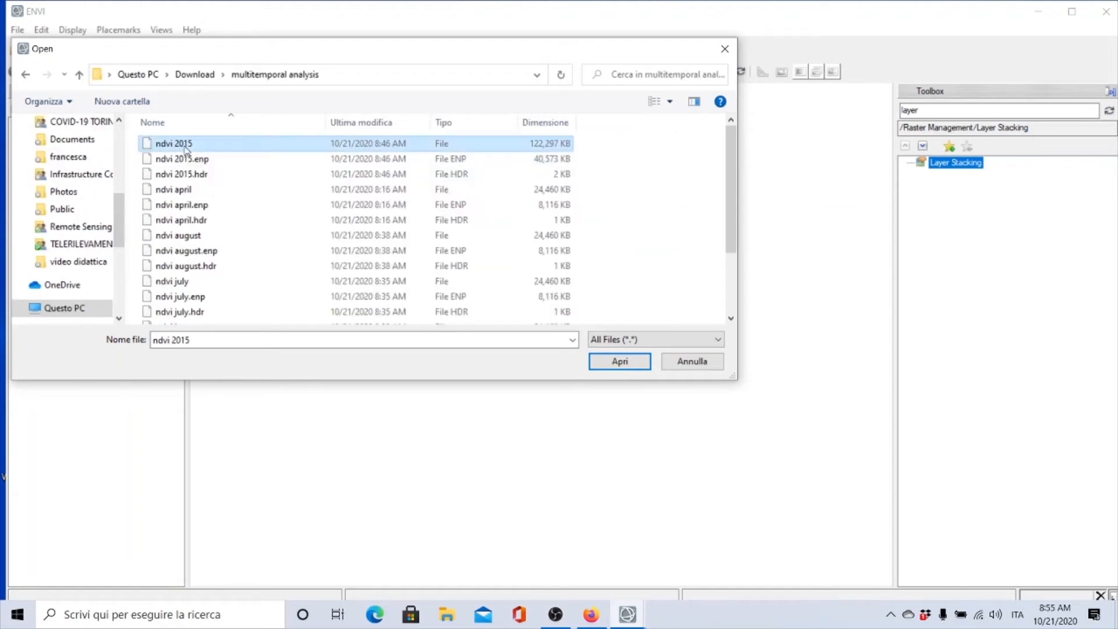
left_click(619, 360)
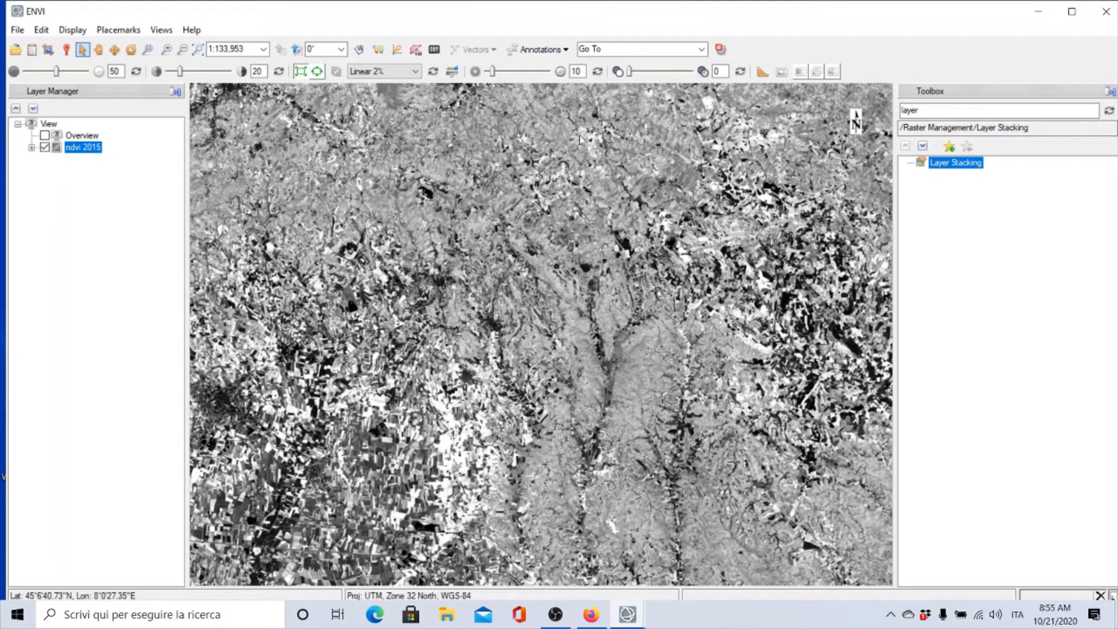
Open the Data Manager and assign the ndvi april, ndvi june and ndvi july layers to the red, green and blue channels
left_click(31, 51)
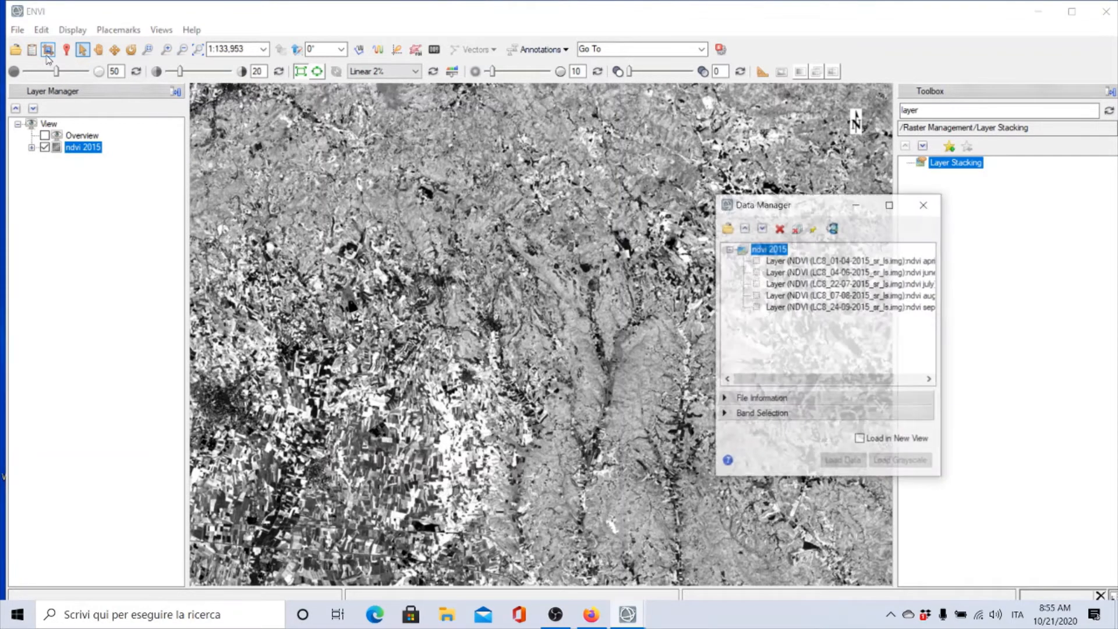
left_click_drag(815, 211, 788, 190)
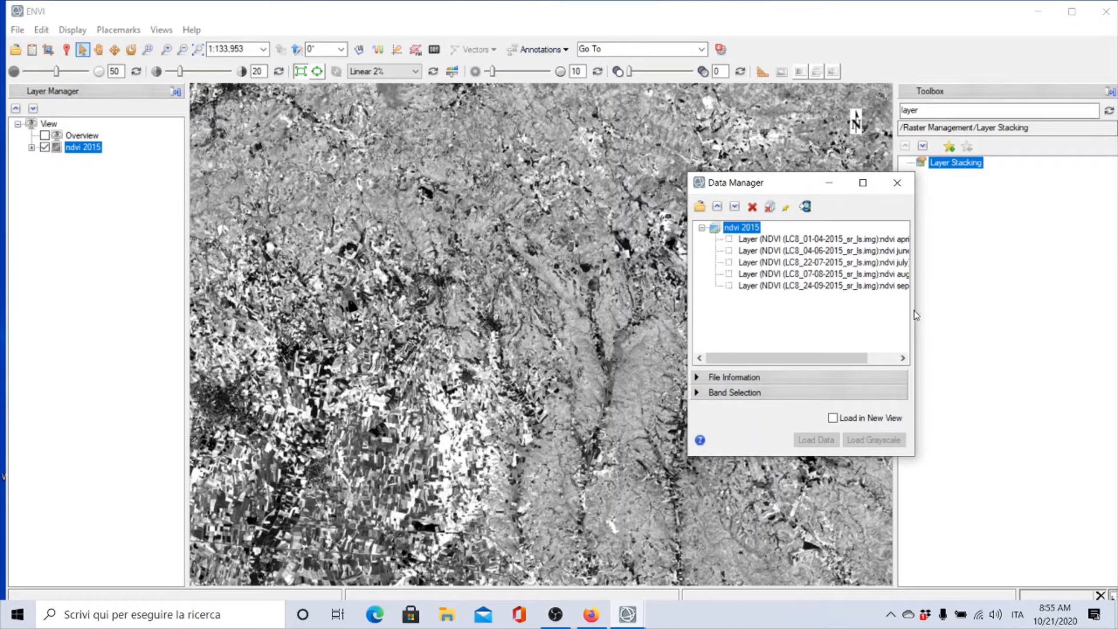
left_click_drag(916, 315, 974, 315)
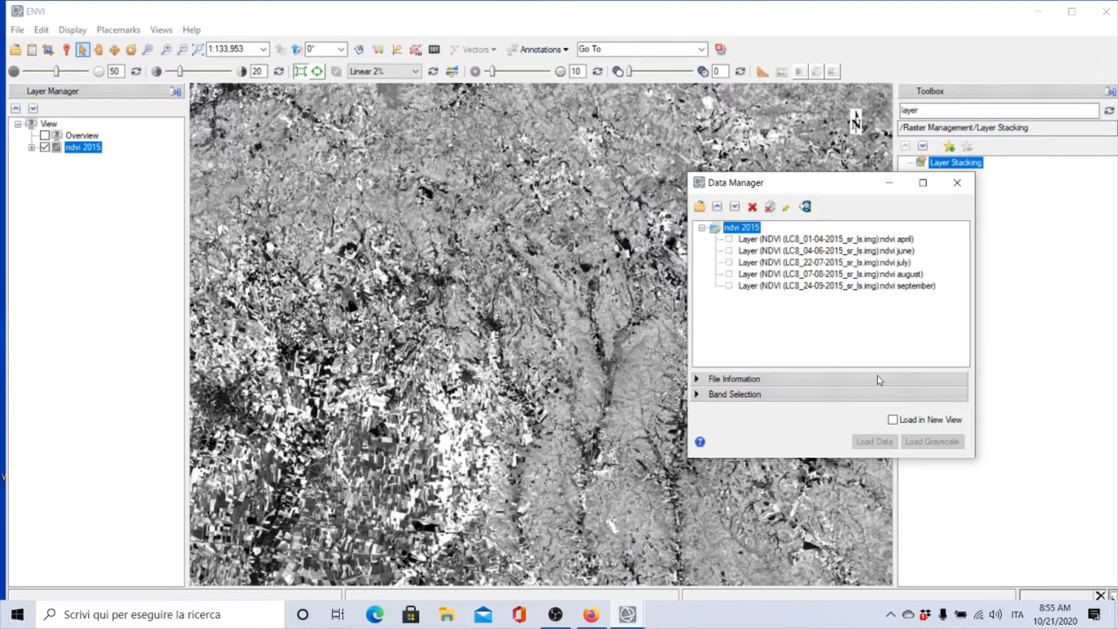
left_click(712, 395)
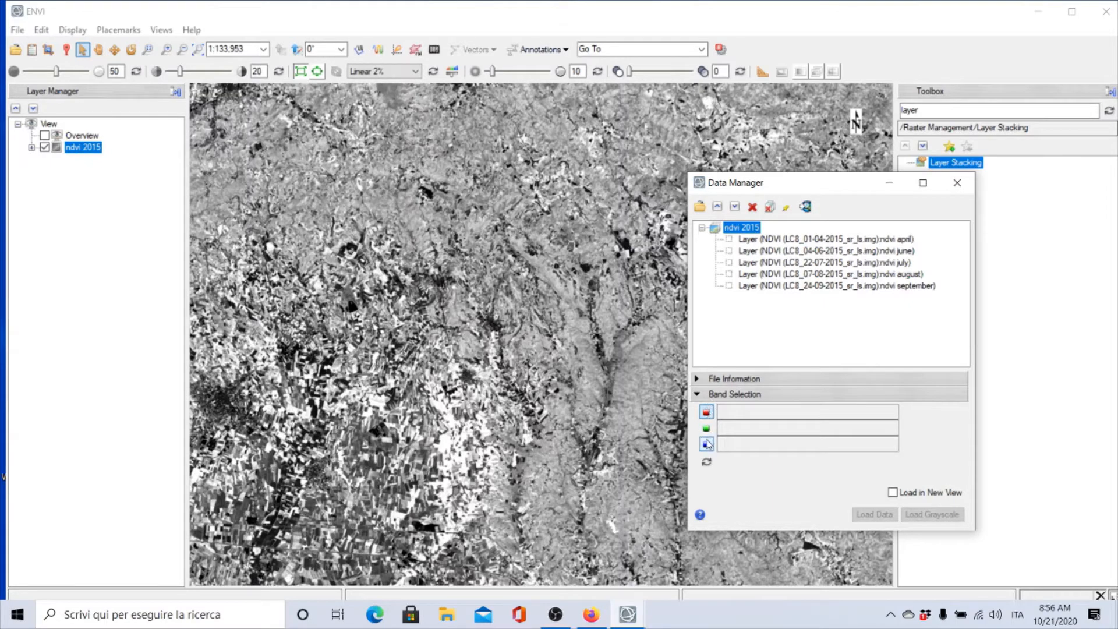
left_click(804, 240)
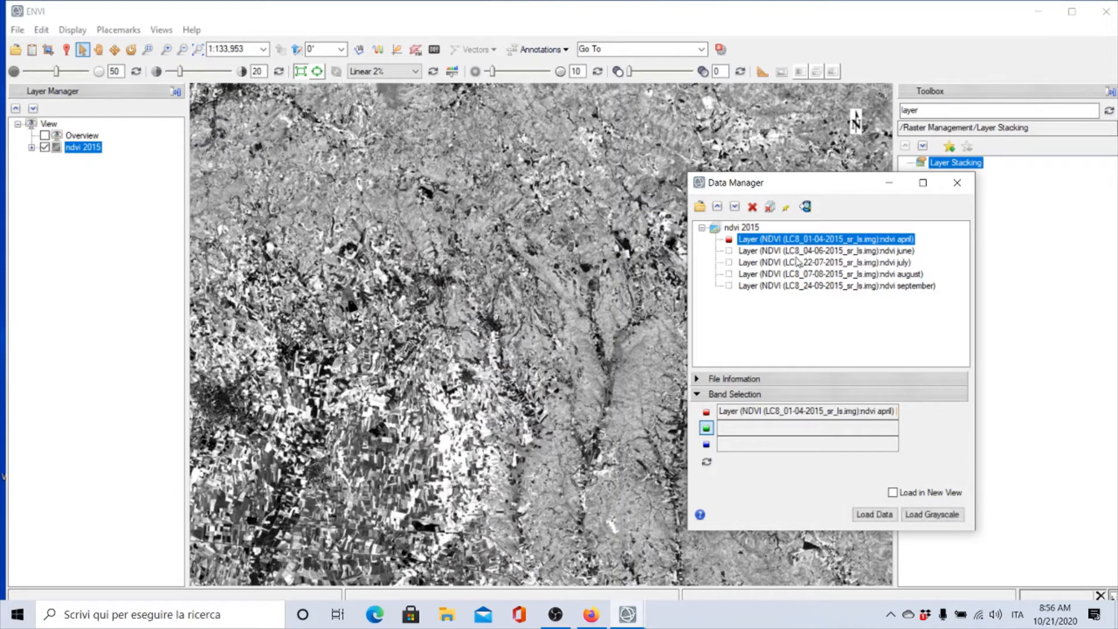
left_click(799, 262)
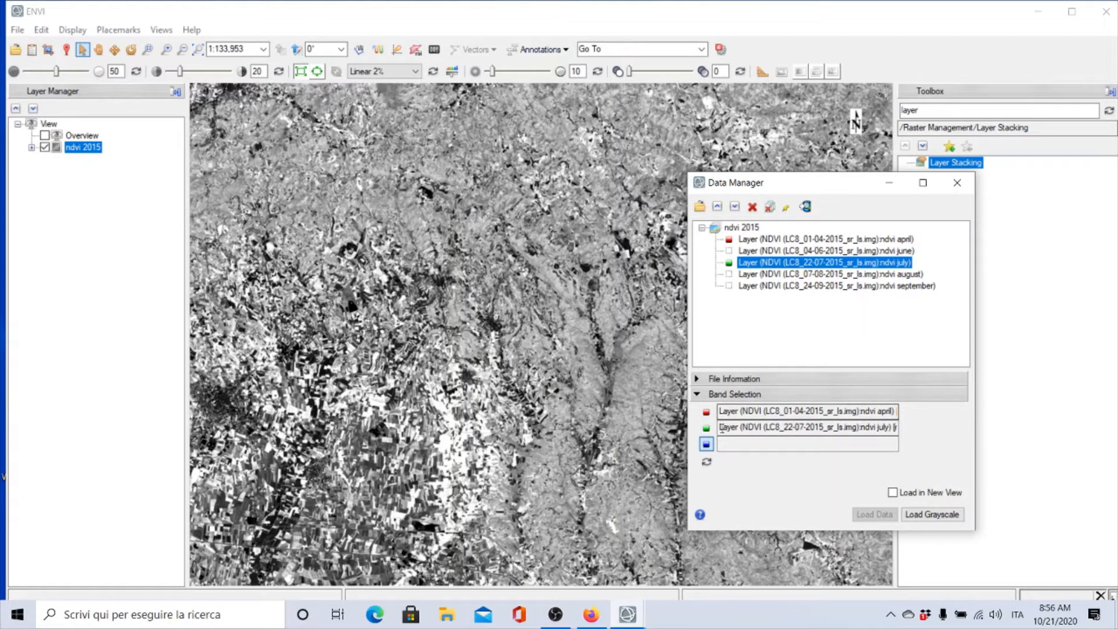
left_click(721, 428)
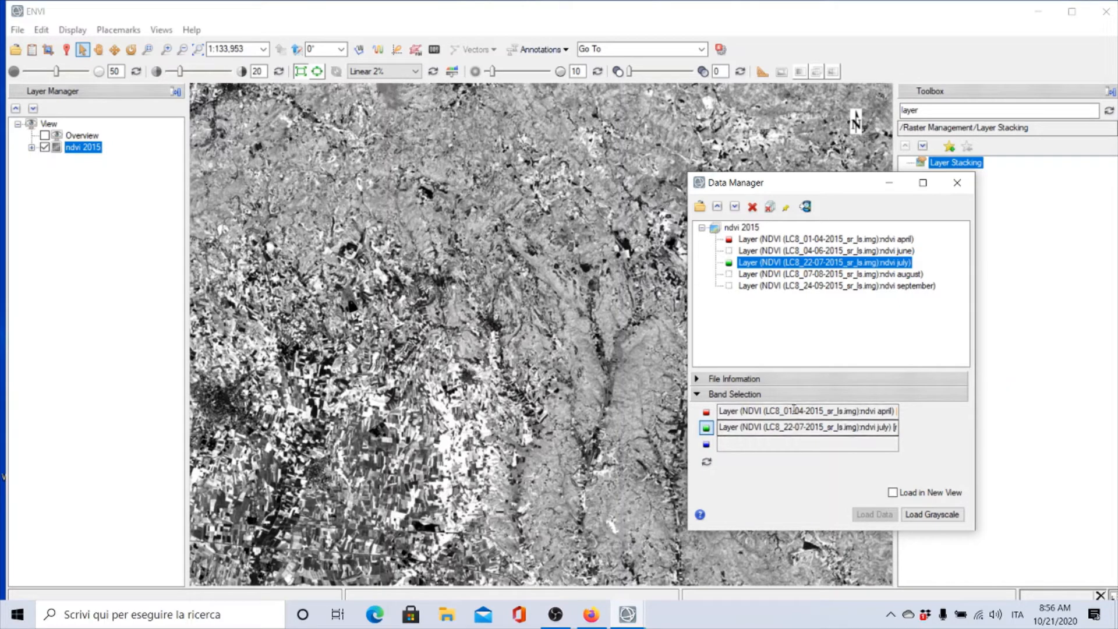
left_click(876, 252)
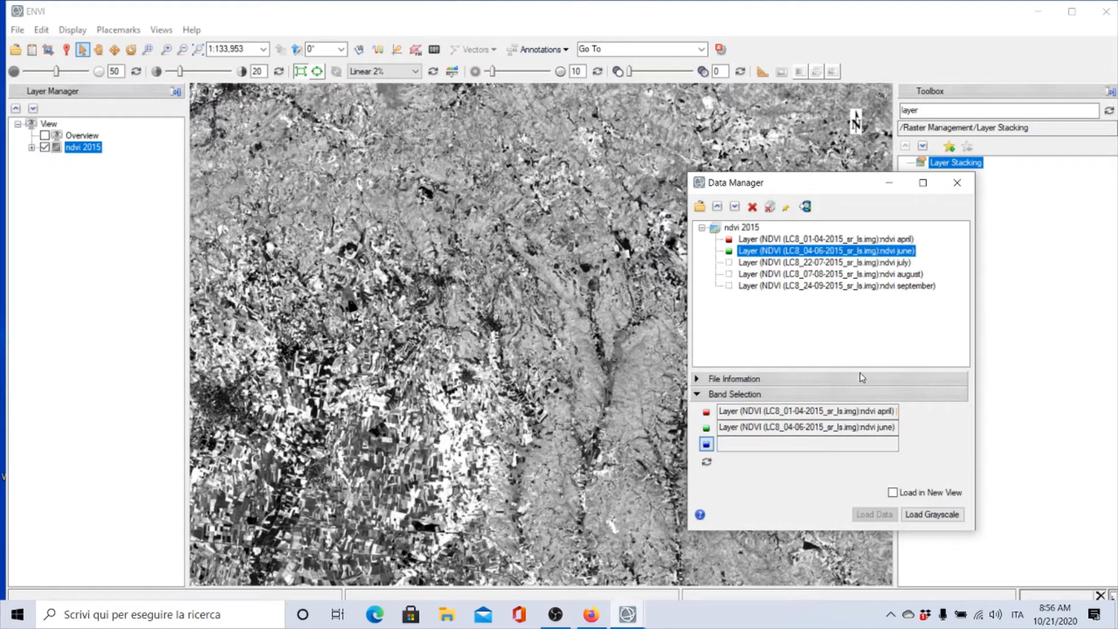
left_click(790, 263)
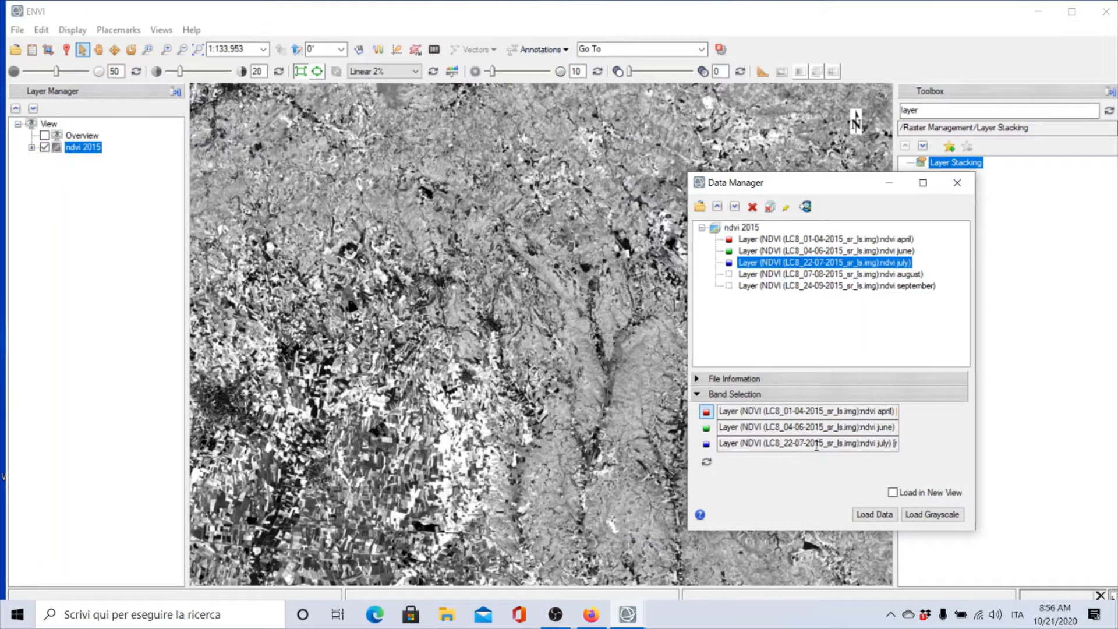
Load the three-layer RGB composite into a new view and close the Data Manager
left_click(872, 515)
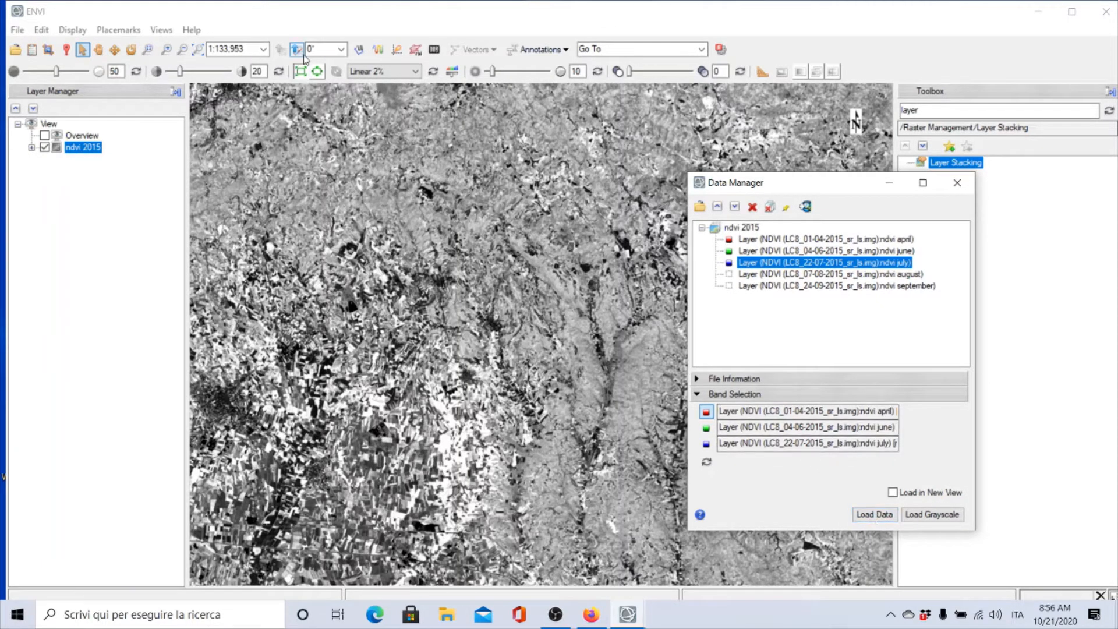
left_click(891, 493)
left_click(873, 515)
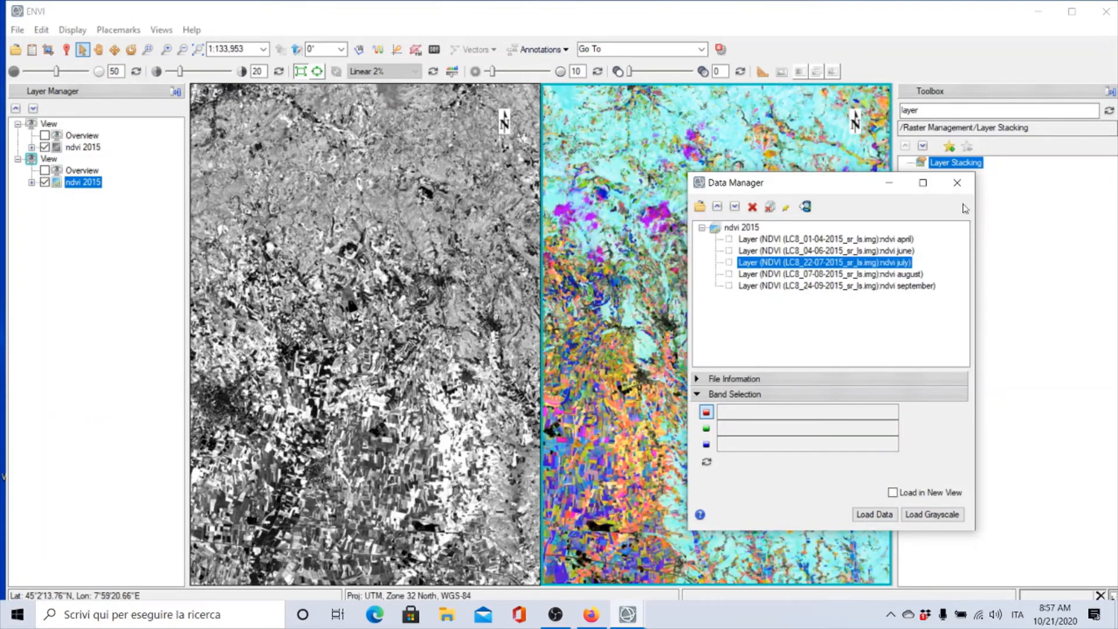
left_click(957, 184)
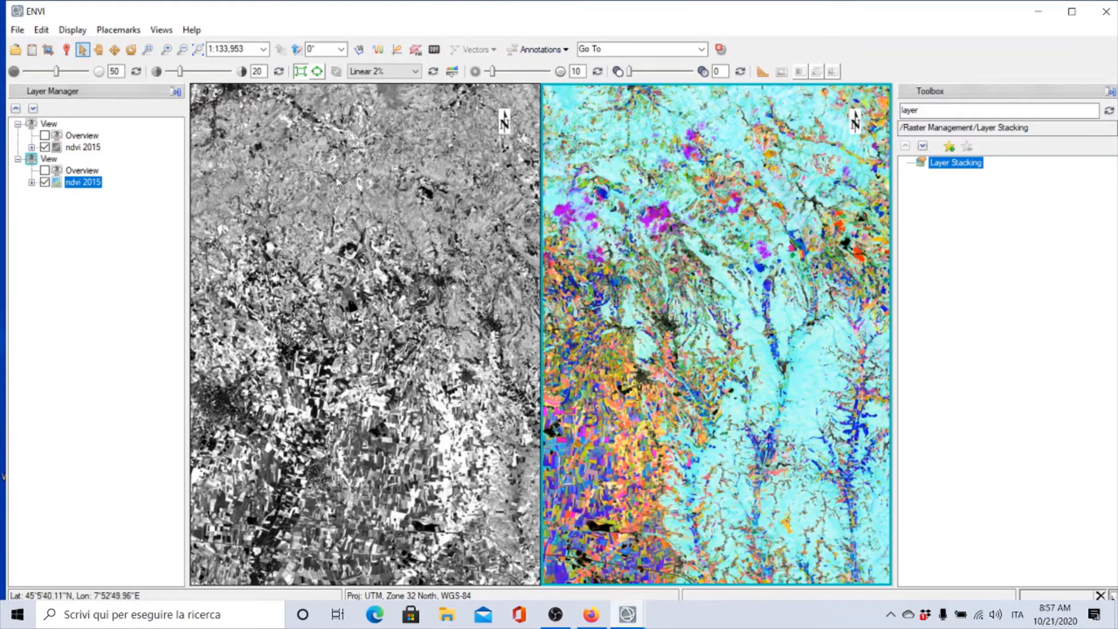
Geo-link all open views together with Link Views
left_click(163, 30)
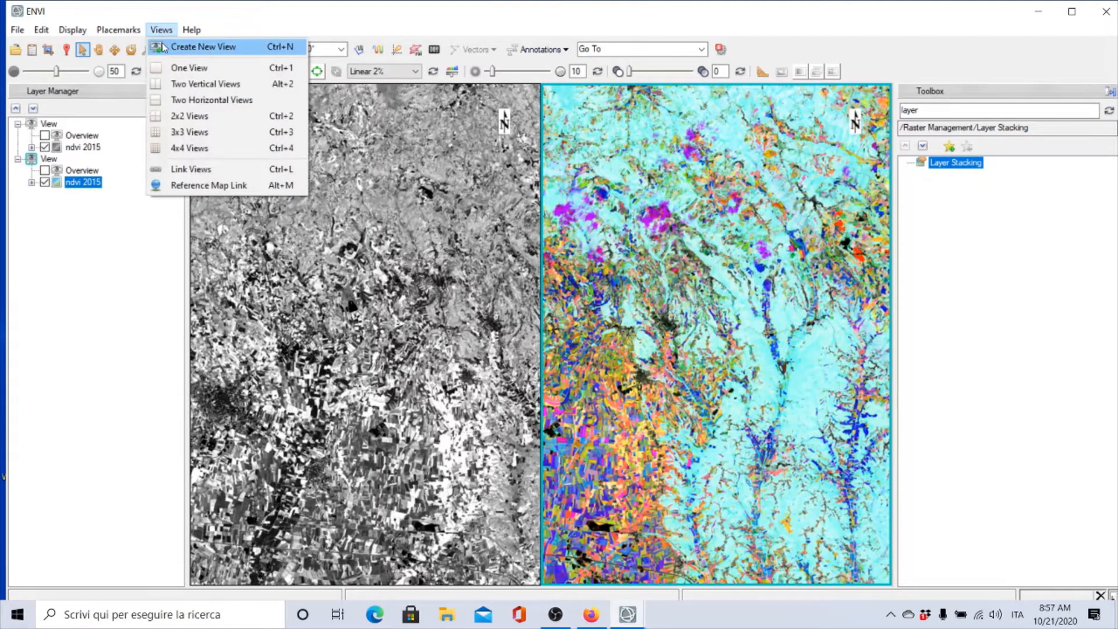
left_click(182, 170)
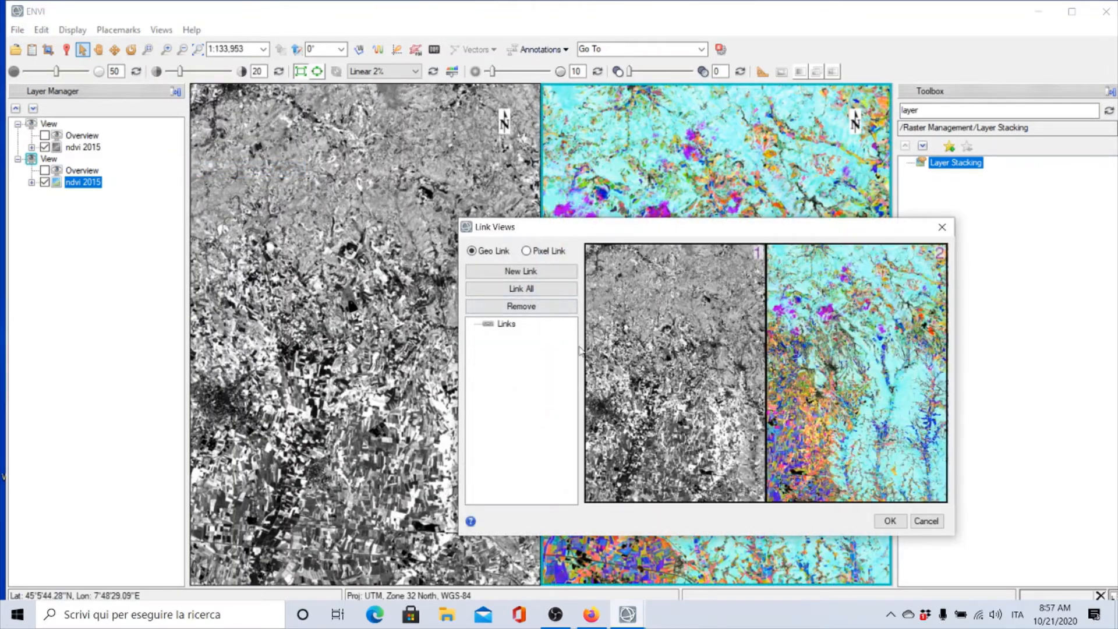
left_click(512, 288)
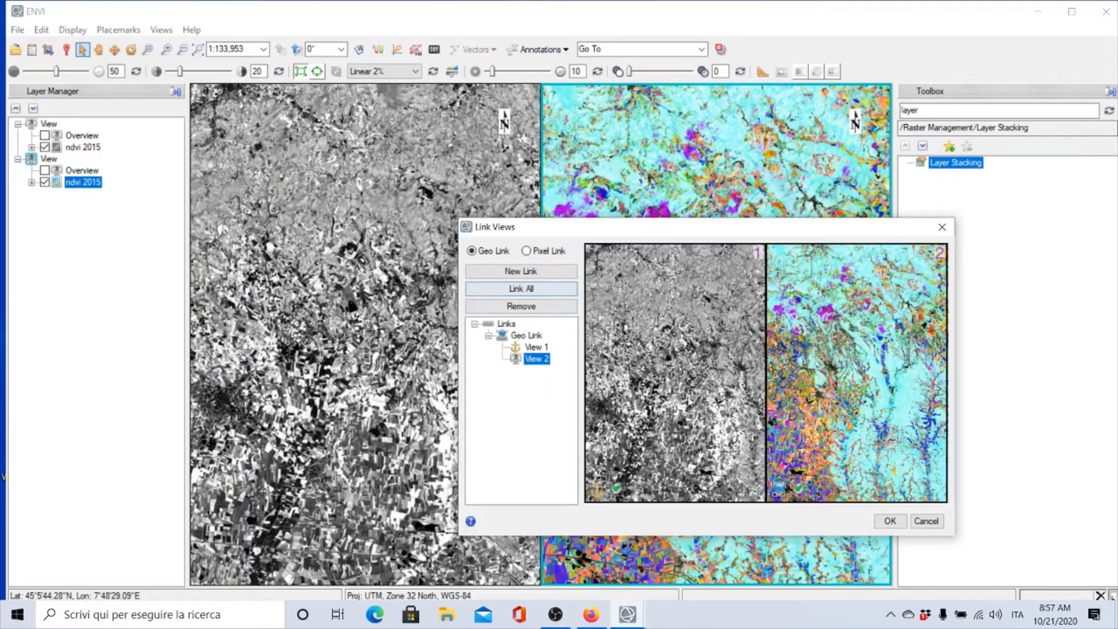
left_click(889, 521)
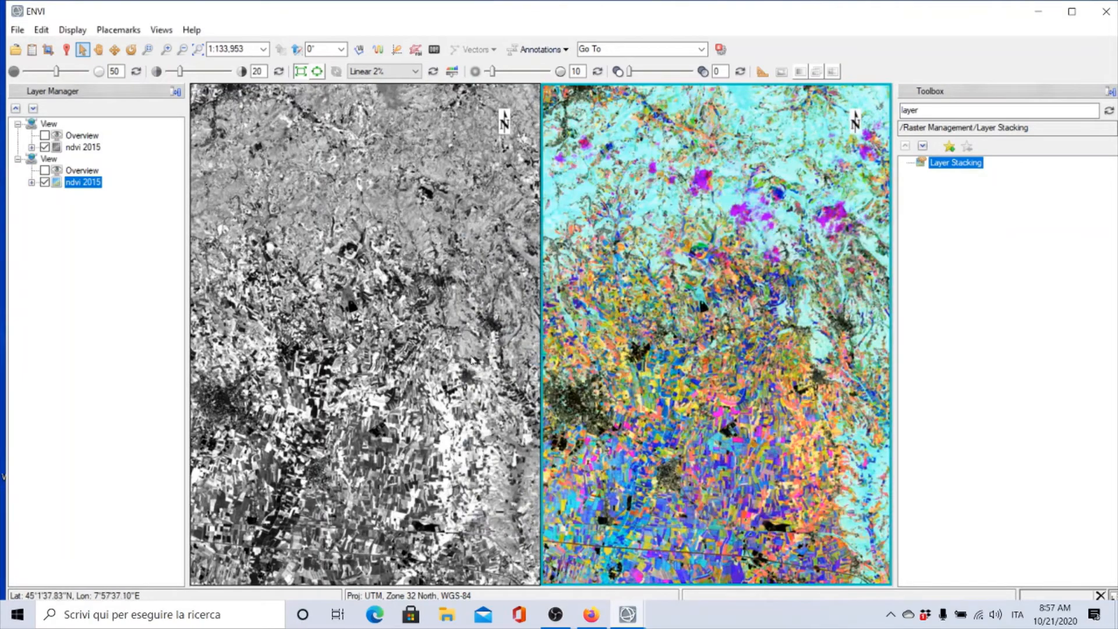
Zoom out and pan the linked views to compare the grayscale NDVI with the RGB composite over the whole area
scroll(473, 359, "down", 3)
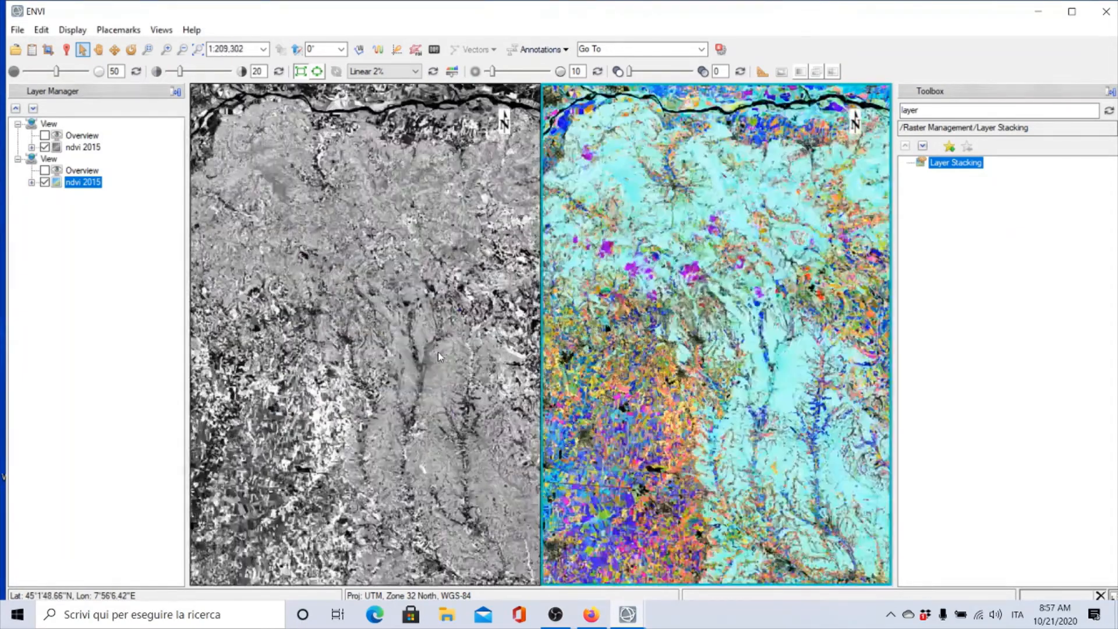
scroll(438, 353, "down", 4)
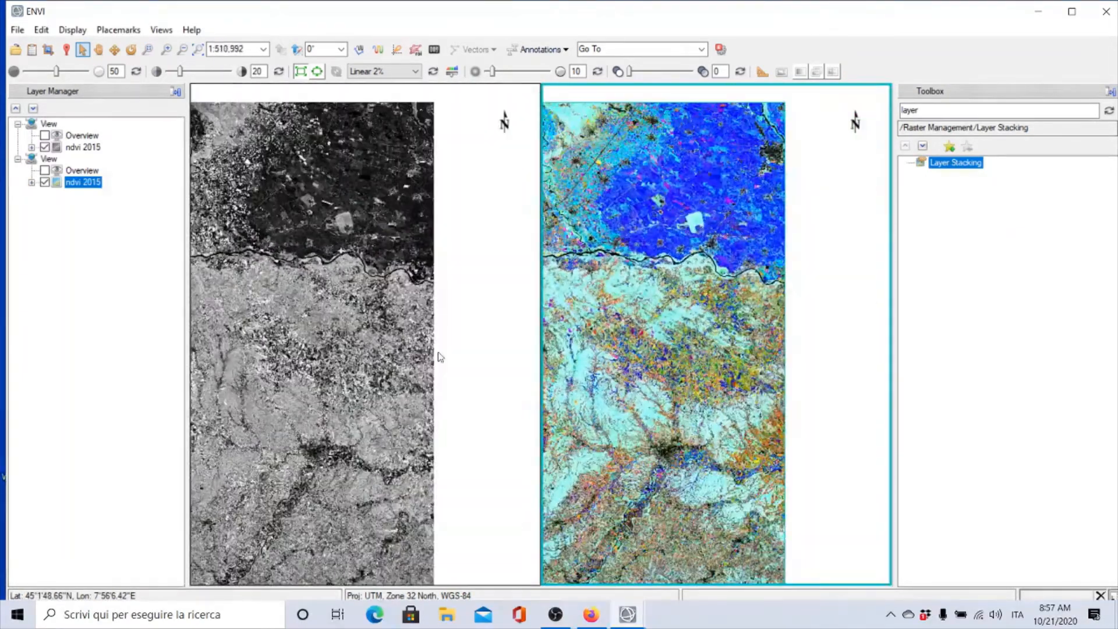
scroll(375, 350, "down", 2)
left_click(99, 49)
left_click_drag(573, 327, 789, 309)
scroll(786, 310, "up", 1)
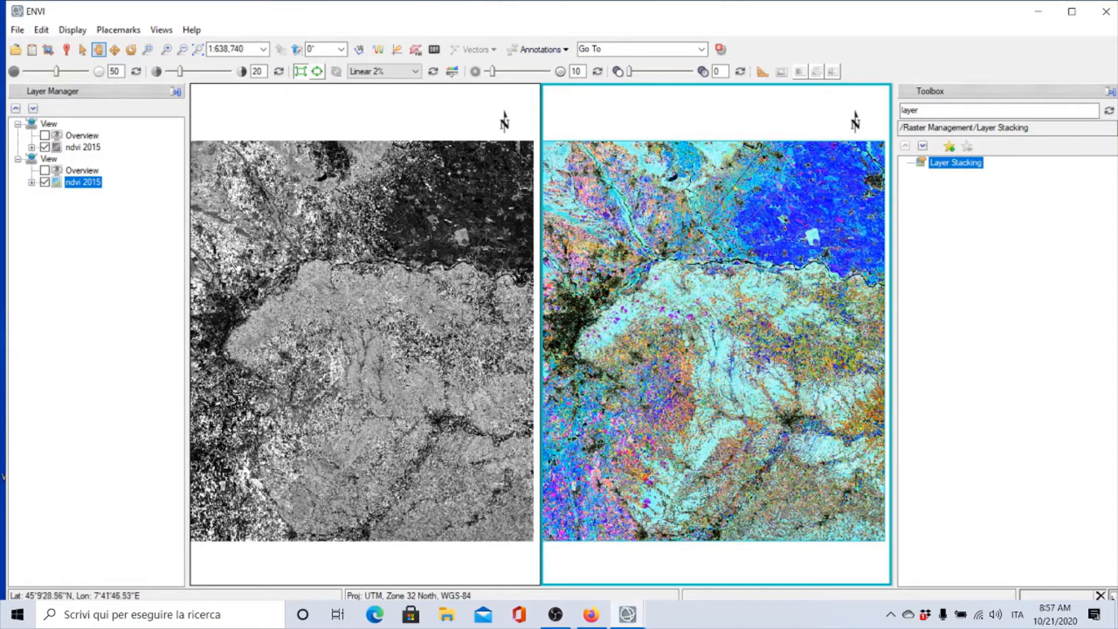
left_click(31, 148)
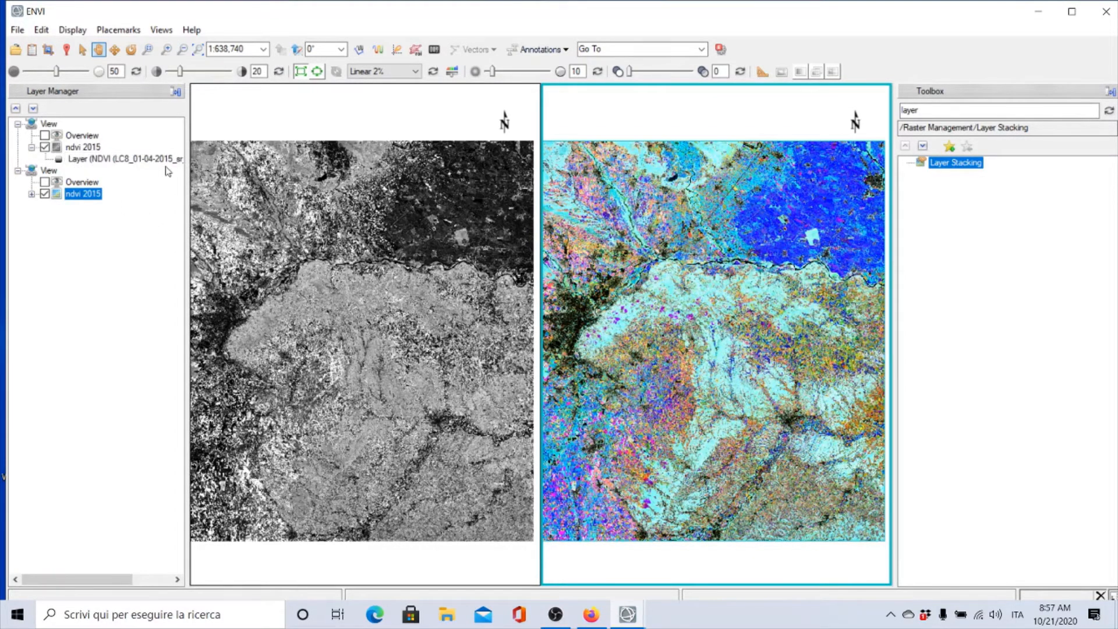
left_click(31, 147)
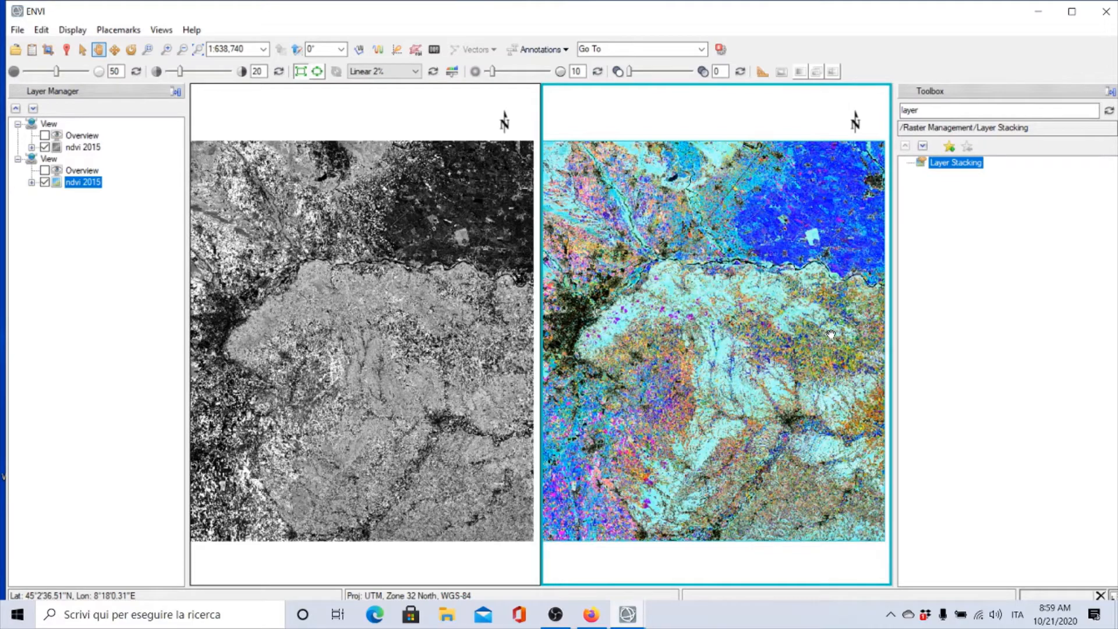
Zoom into the urban area along the river in the linked views and compare both displays
scroll(579, 348, "up", 2)
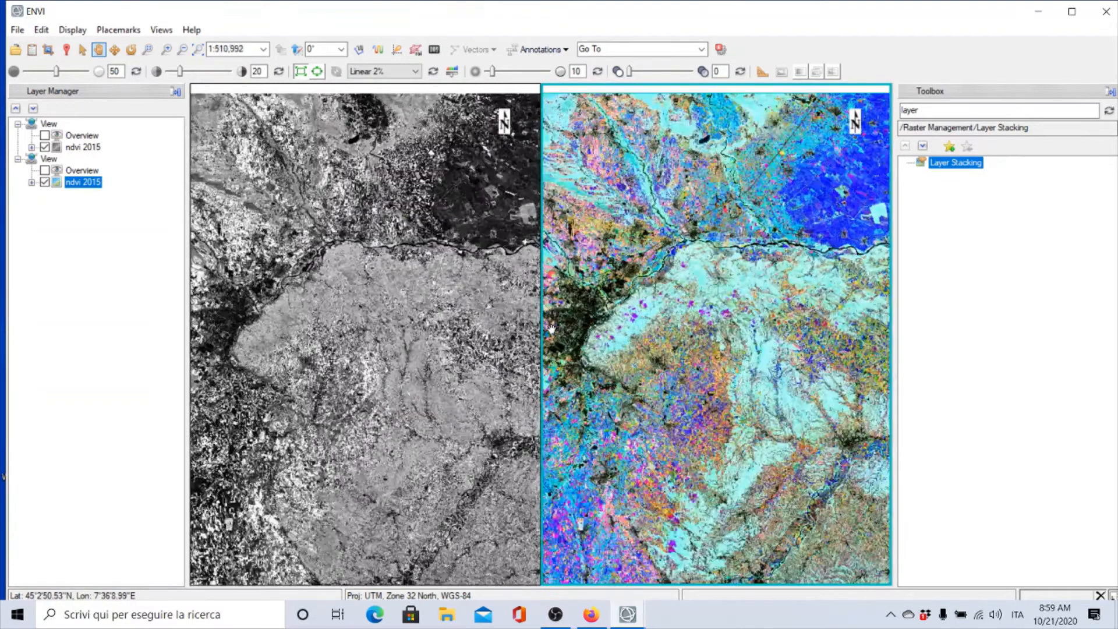
scroll(565, 329, "up", 7)
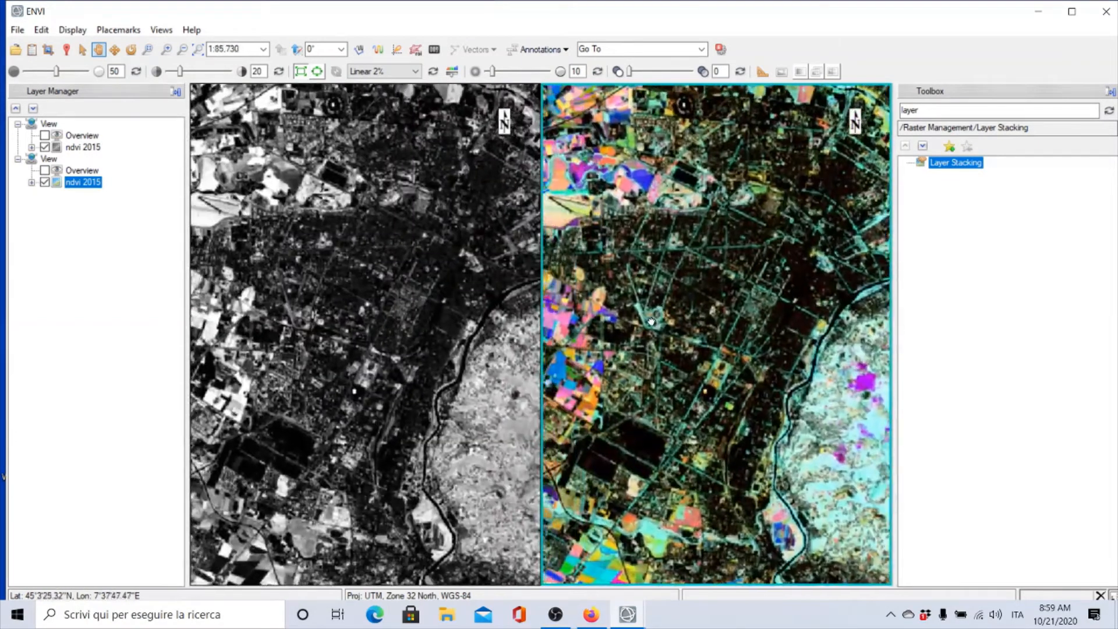
left_click_drag(651, 321, 672, 333)
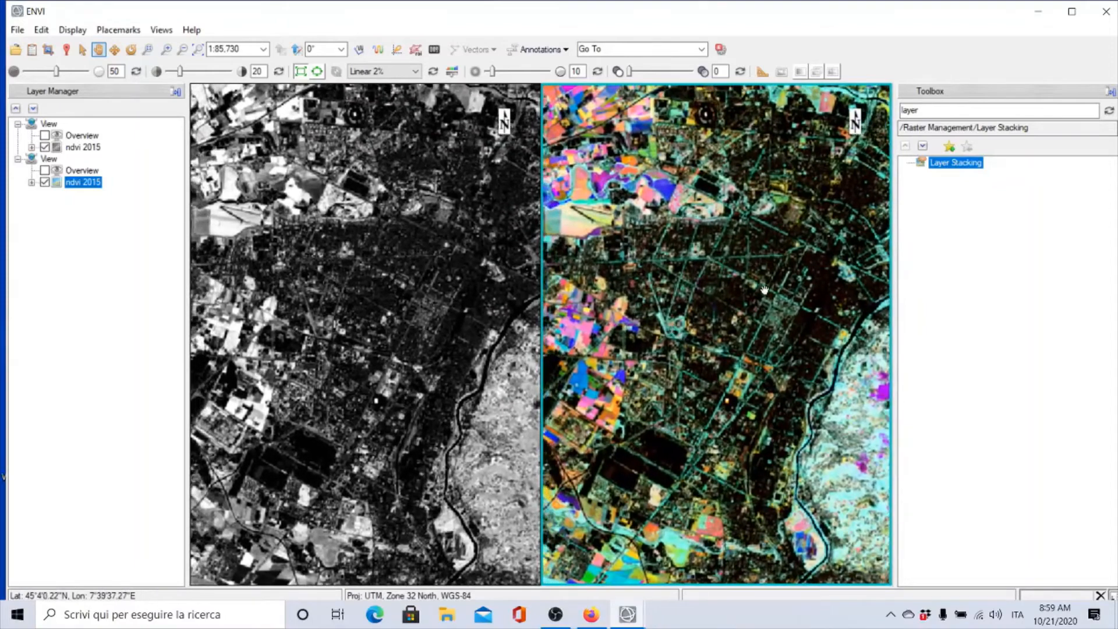
scroll(764, 287, "down", 1)
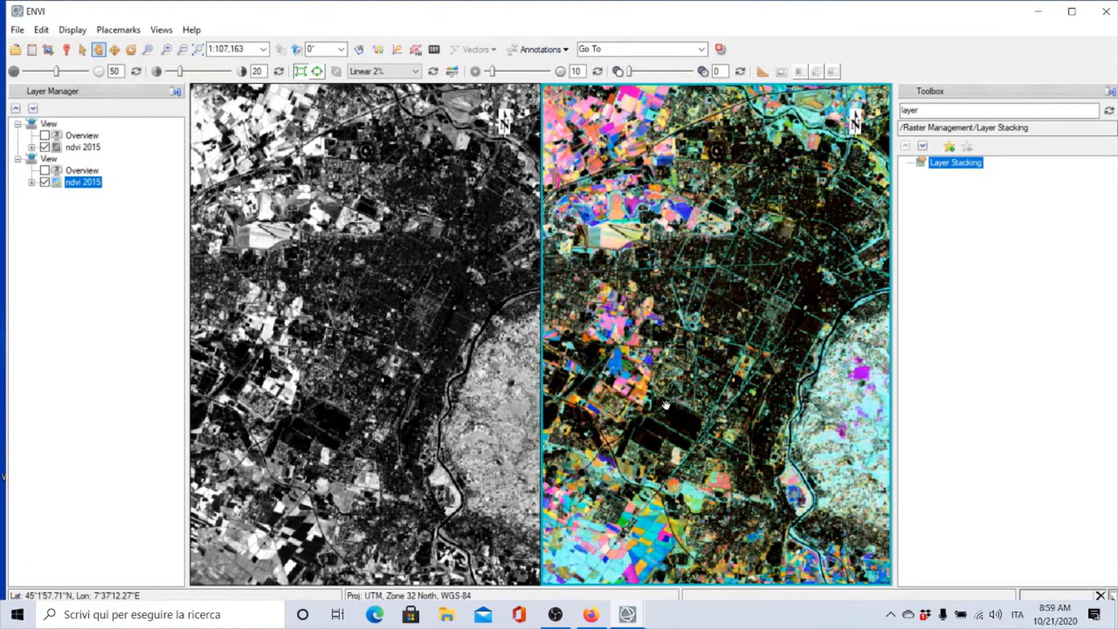
scroll(667, 405, "down", 4)
scroll(667, 405, "down", 3)
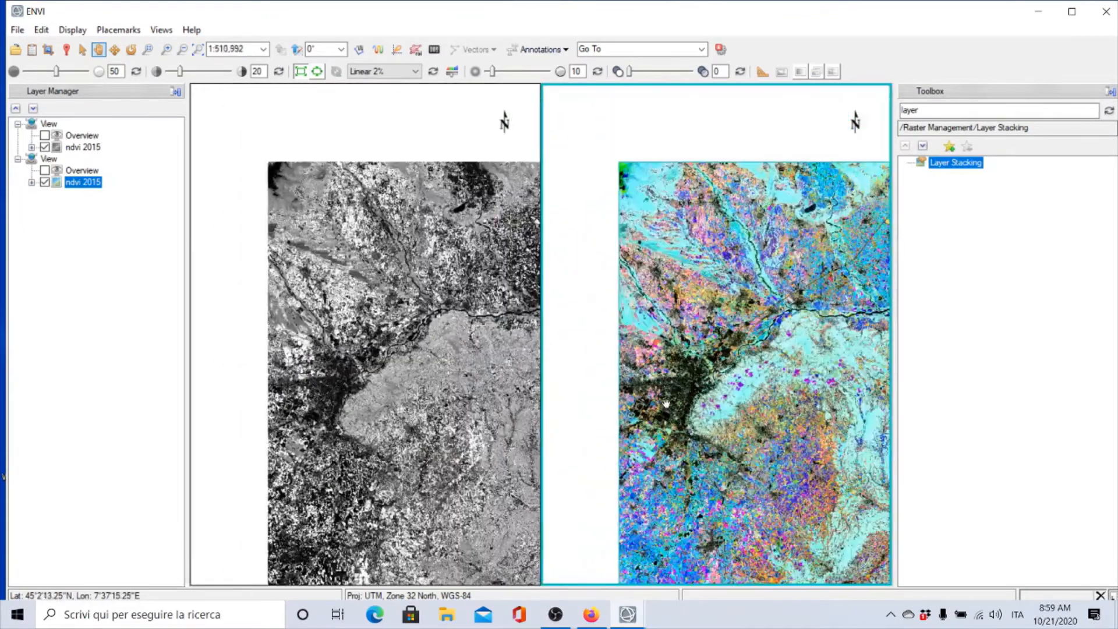
left_click_drag(751, 418, 628, 282)
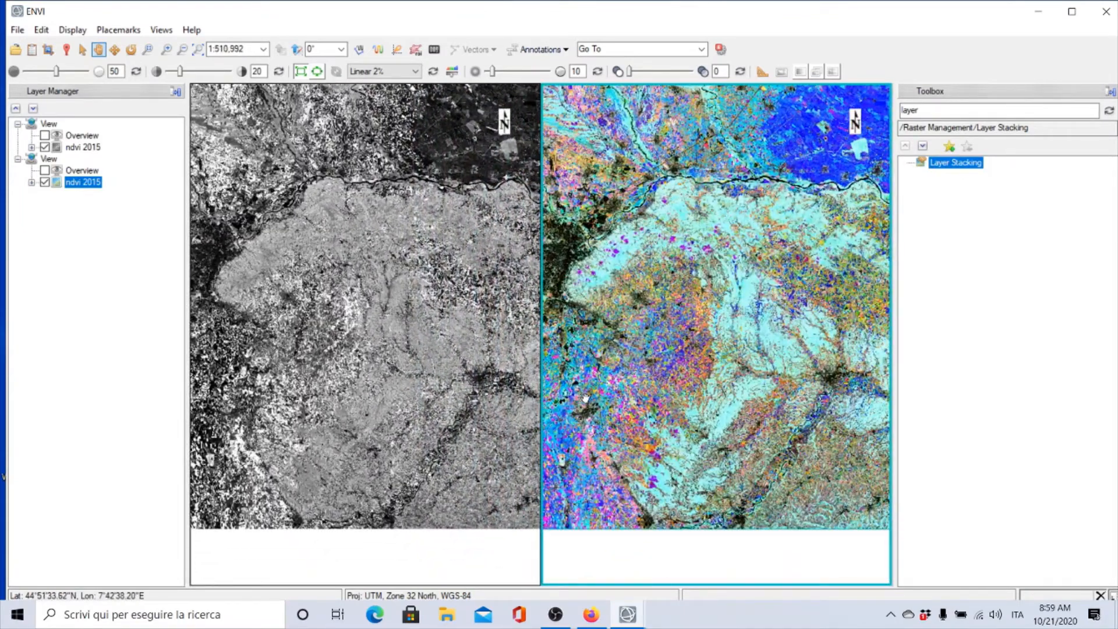
Pan and zoom across the river plain and city in the linked views to examine the multitemporal colours
scroll(704, 196, "up", 7)
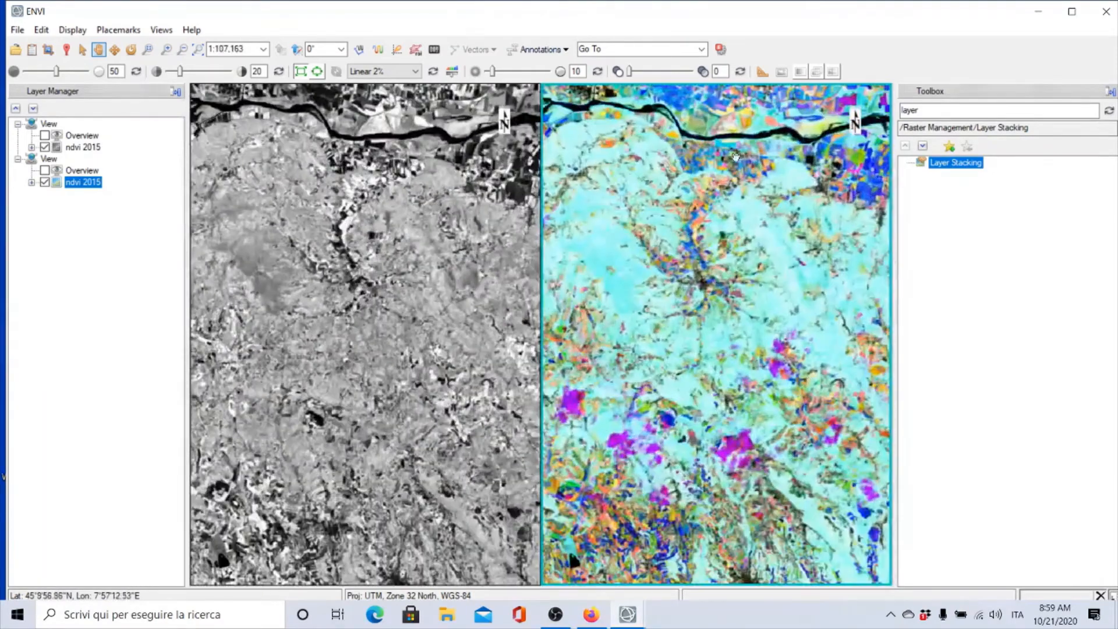
left_click_drag(735, 156, 740, 299)
scroll(742, 294, "up", 4)
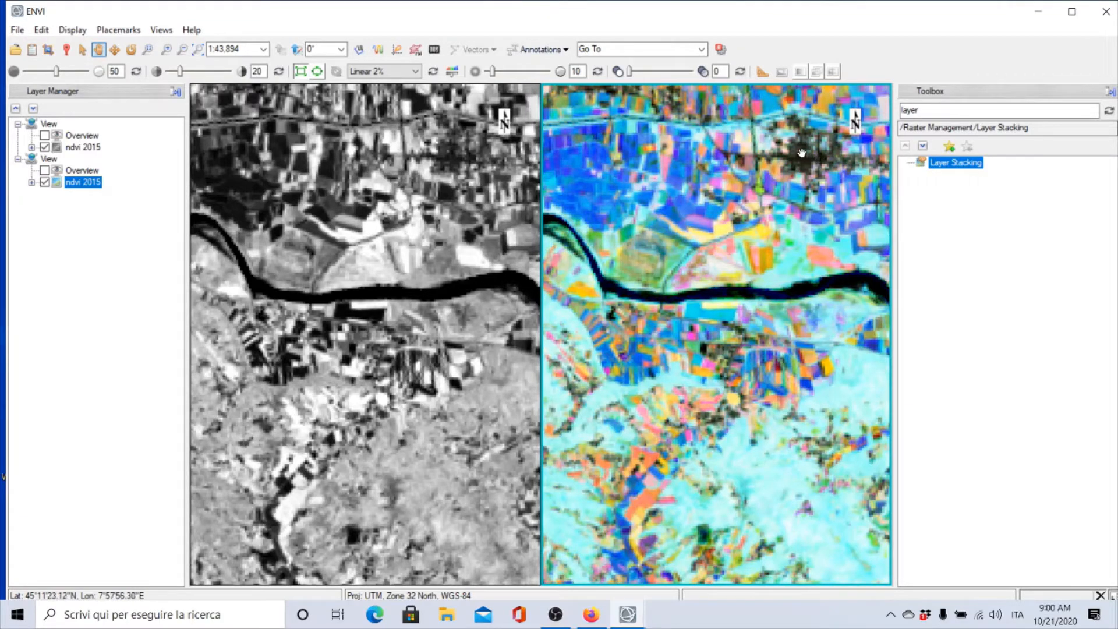
scroll(802, 153, "down", 1)
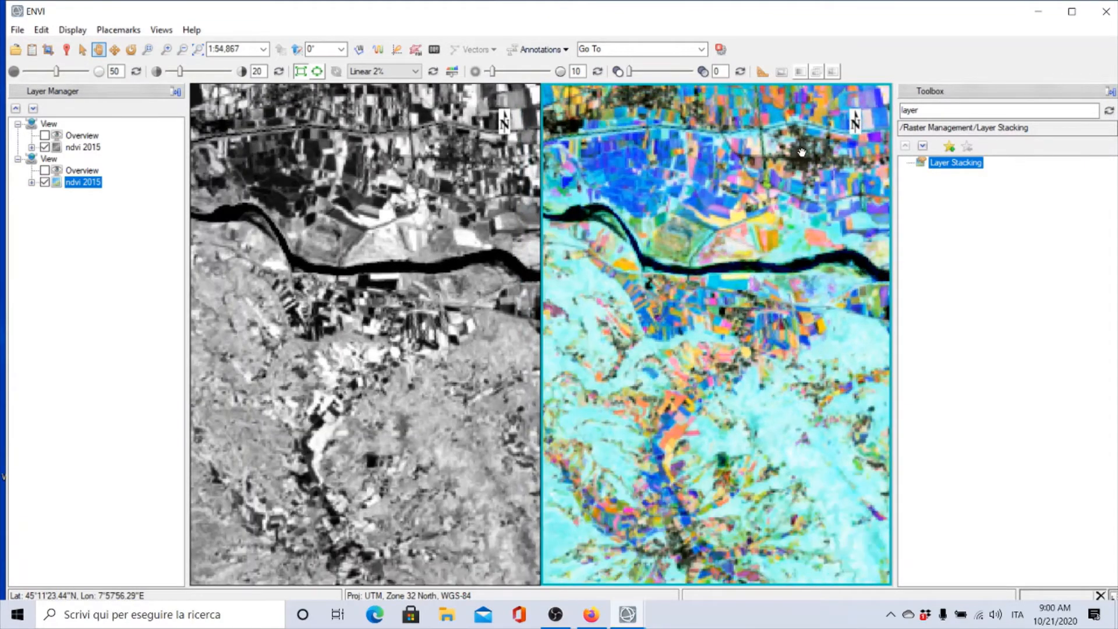
scroll(801, 152, "down", 1)
left_click_drag(586, 153, 793, 266)
left_click_drag(711, 276, 791, 232)
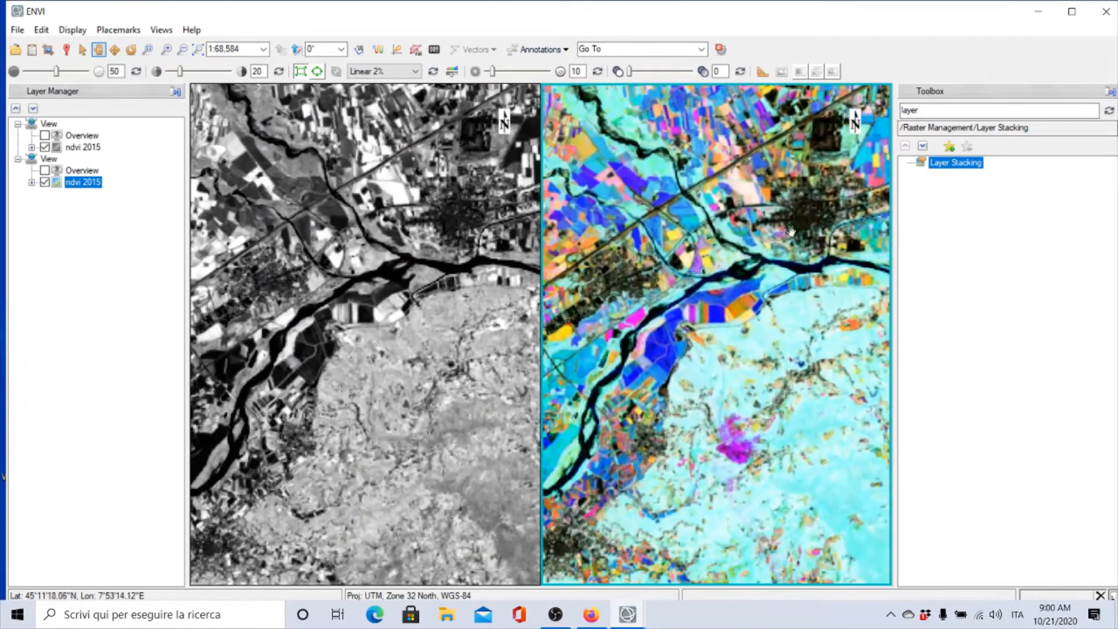
left_click_drag(658, 311, 774, 292)
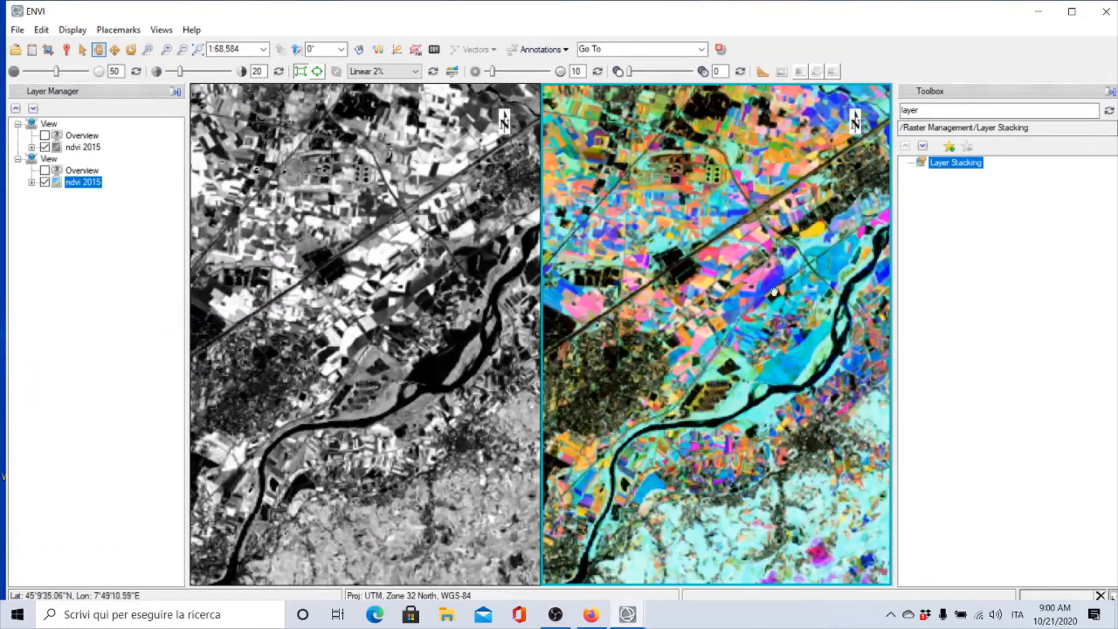
left_click_drag(719, 343, 810, 242)
left_click_drag(689, 332, 826, 243)
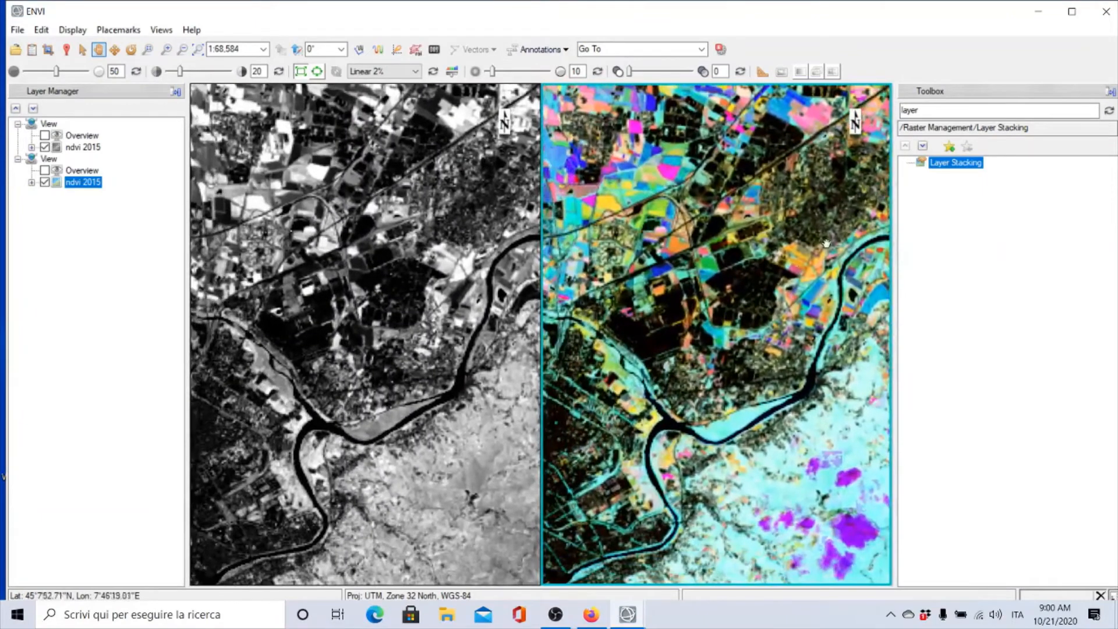
left_click_drag(698, 361, 815, 221)
left_click_drag(735, 238, 825, 202)
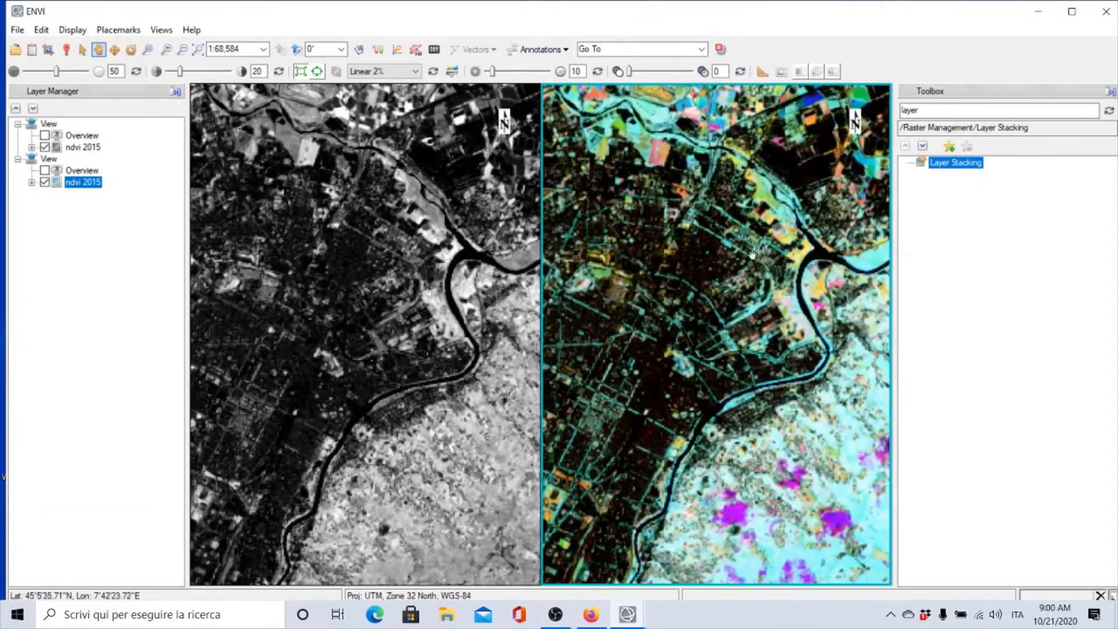
left_click_drag(752, 254, 847, 192)
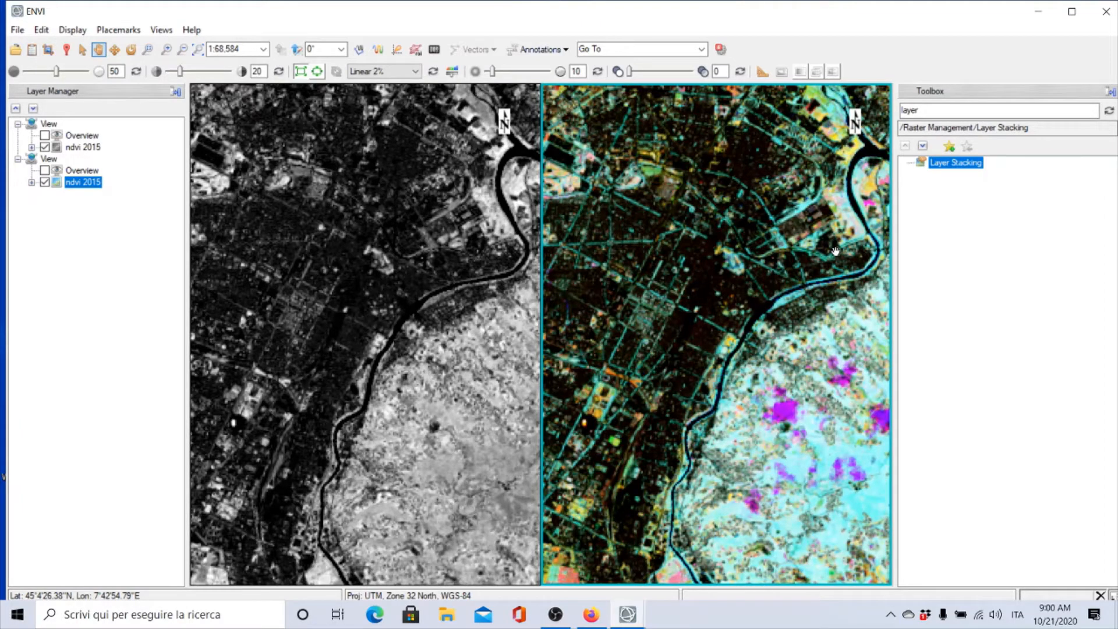
Zoom out the linked views to the whole scene and pan to centre both images
scroll(780, 306, "down", 3)
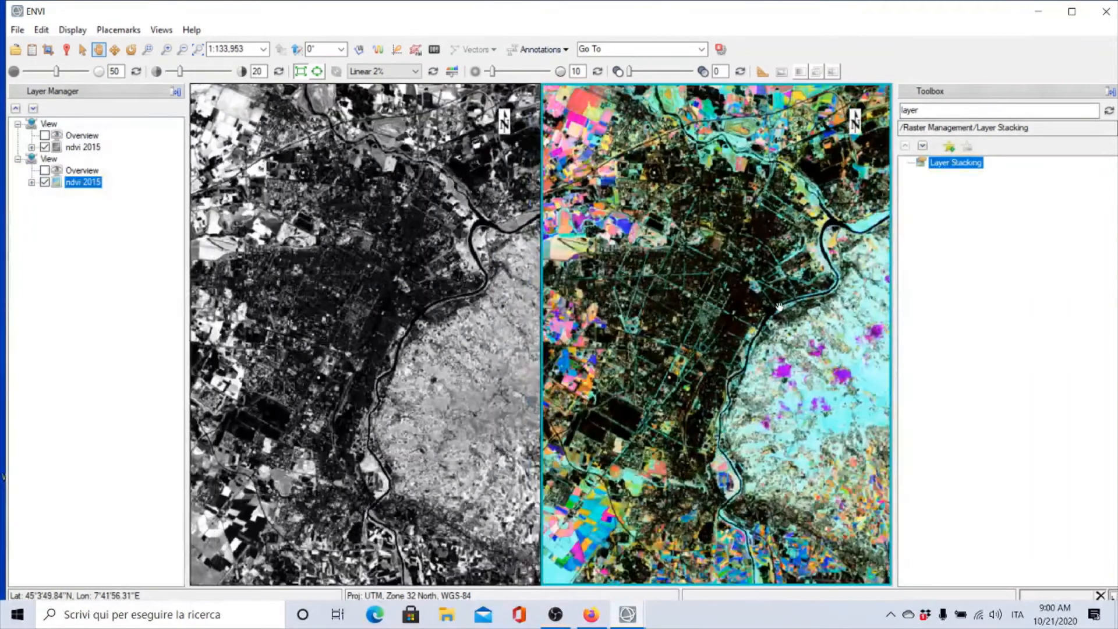
scroll(779, 306, "down", 3)
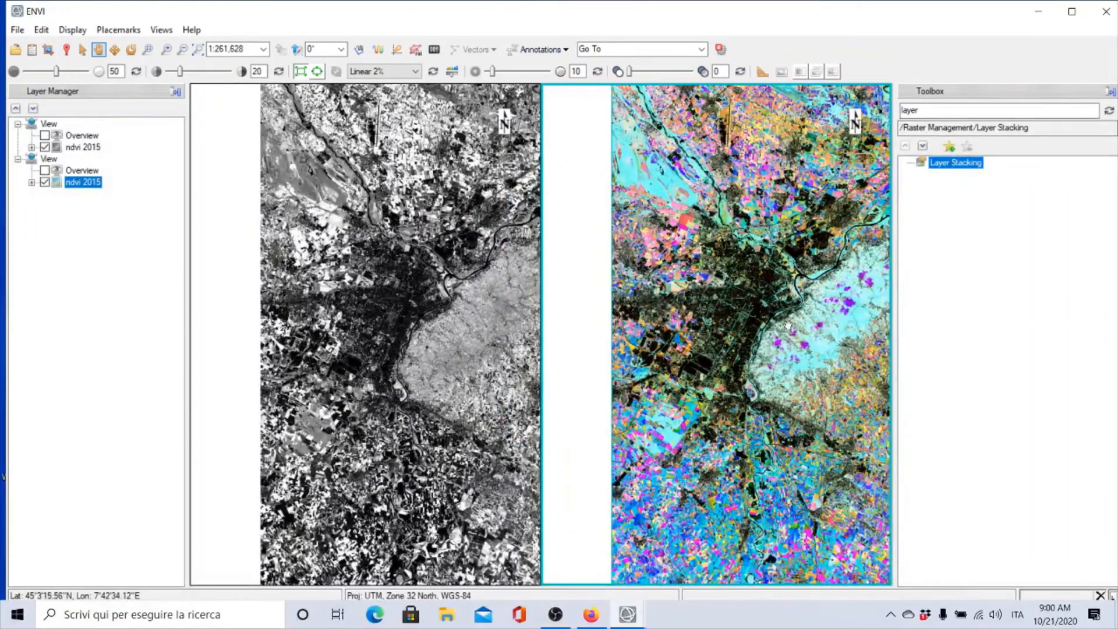
scroll(787, 325, "down", 4)
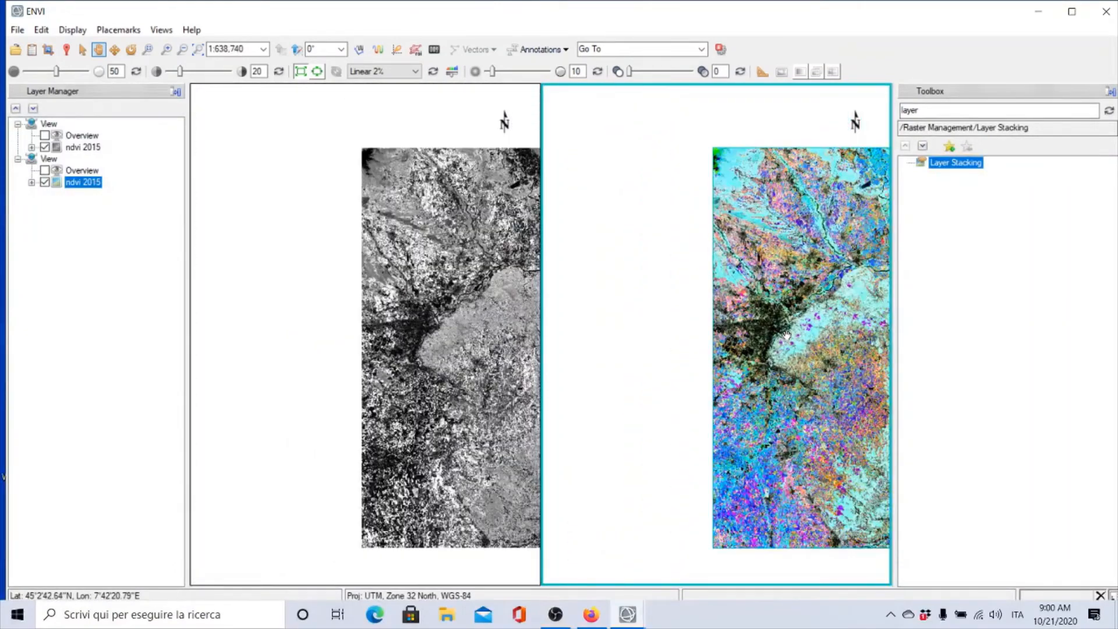
left_click_drag(786, 335, 604, 322)
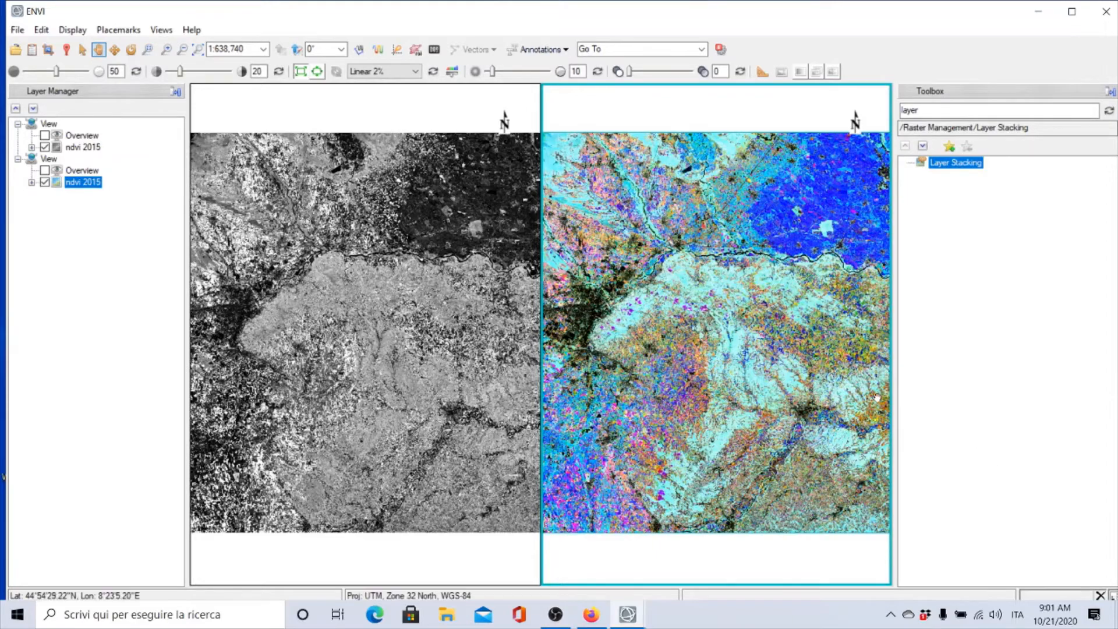
Zoom into the plain north of the river in the linked views to compare the NDVI and composite colours
scroll(799, 234, "up", 1)
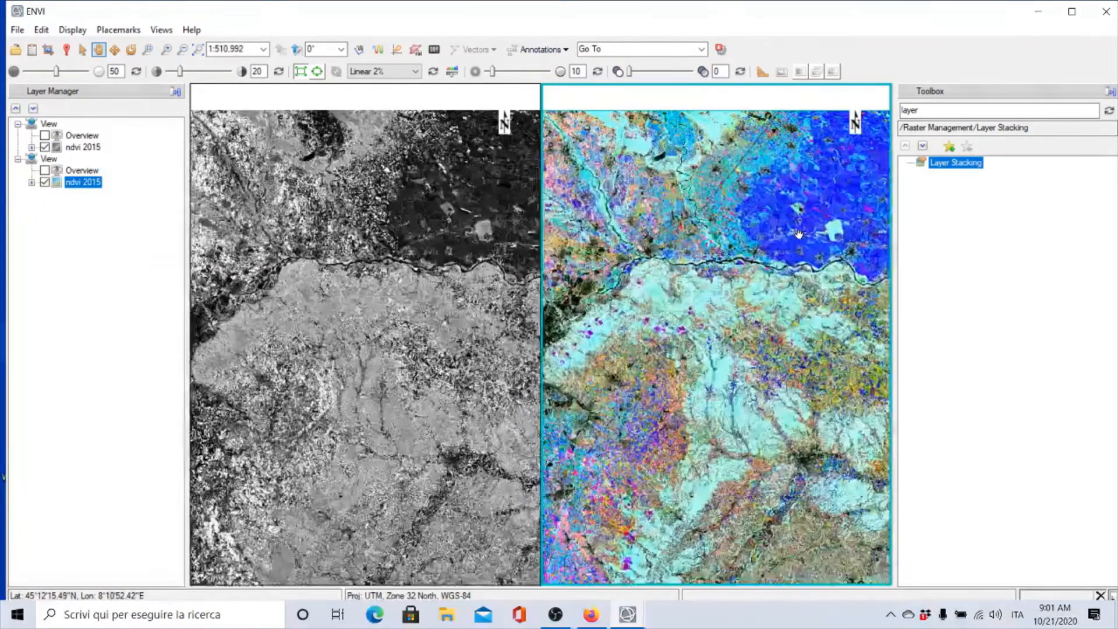
scroll(799, 234, "up", 1)
scroll(652, 348, "up", 2)
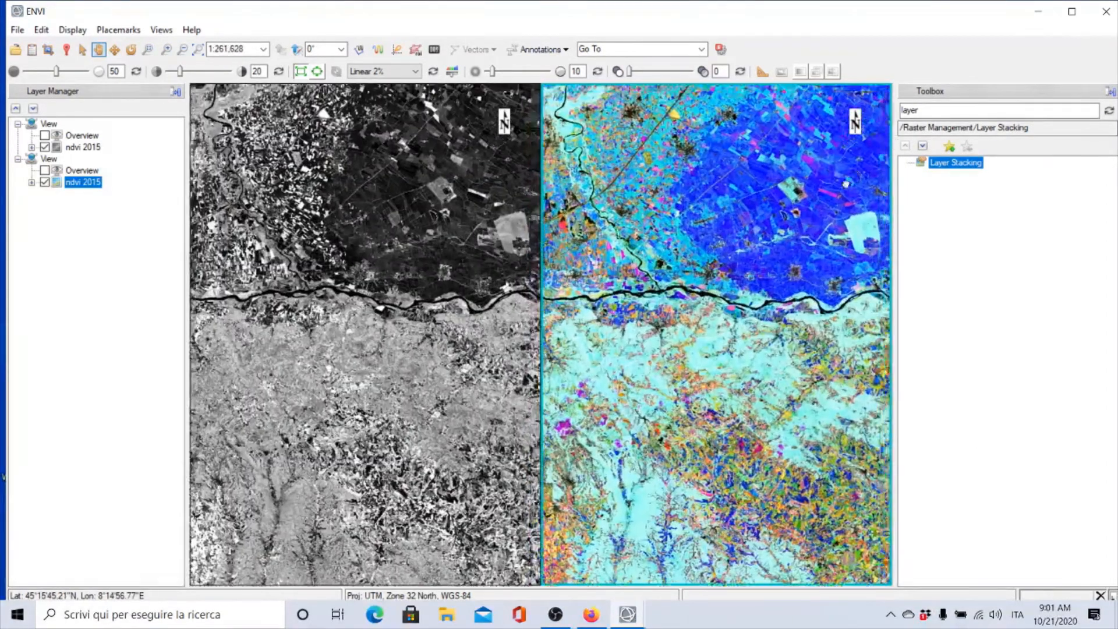
left_click_drag(652, 348, 748, 319)
scroll(748, 320, "up", 1)
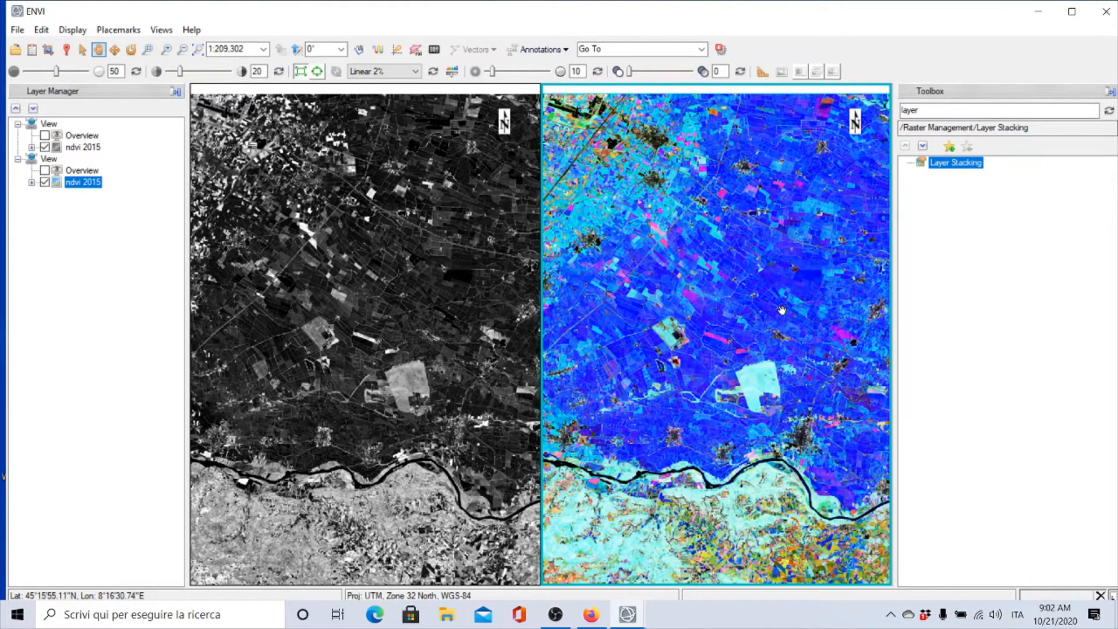
Zoom out and back into the hilly area south of the river to compare both displays
scroll(782, 310, "down", 4)
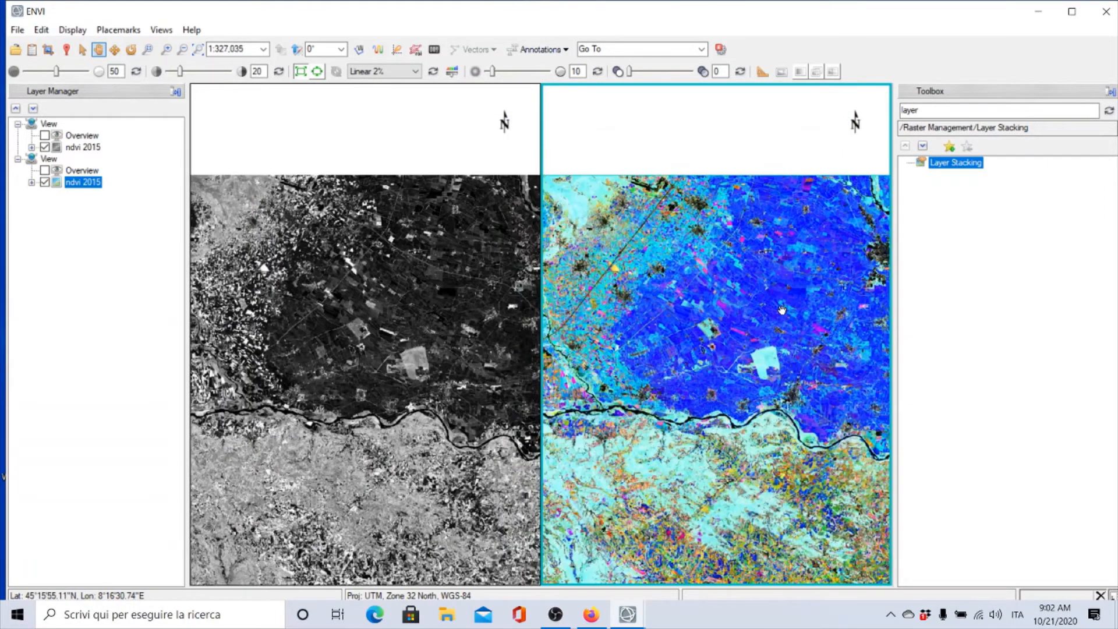
scroll(782, 310, "down", 3)
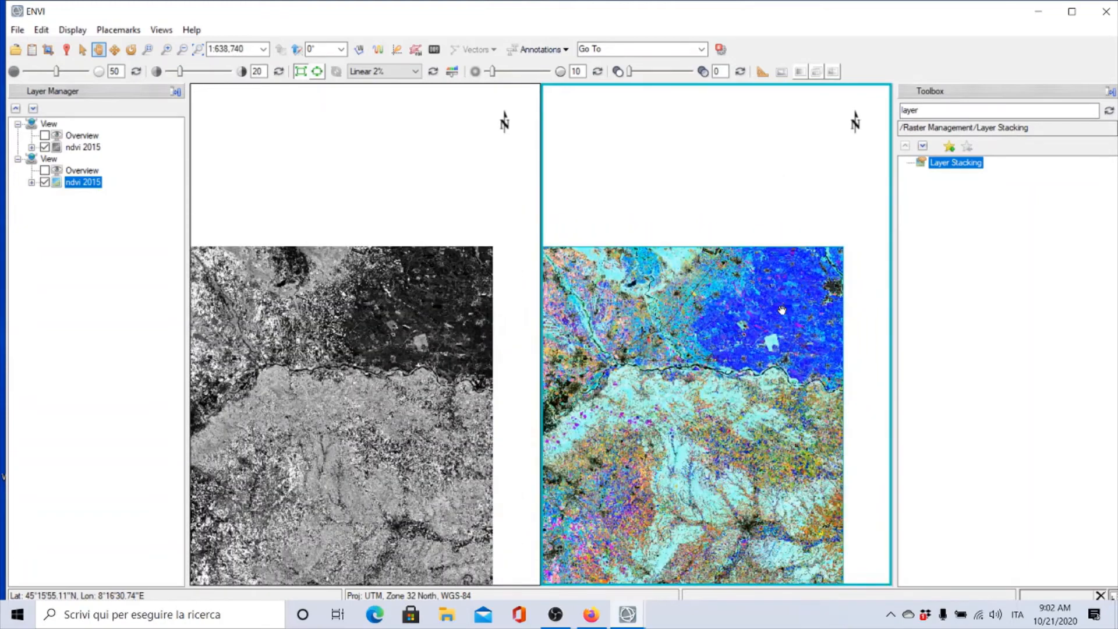
scroll(782, 309, "down", 3)
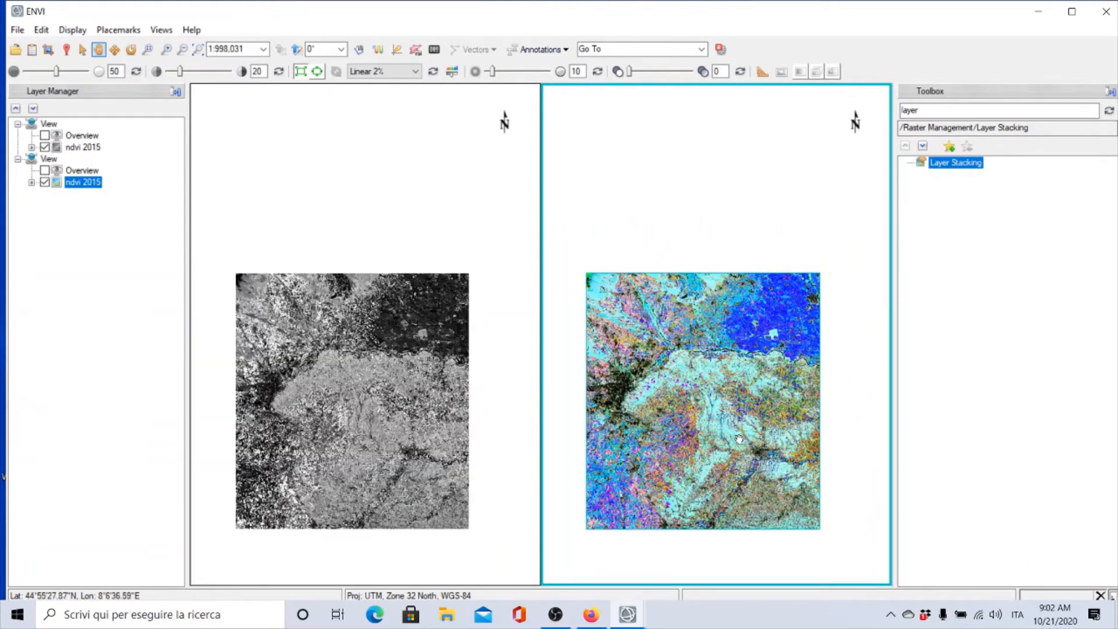
left_click_drag(731, 308, 738, 242)
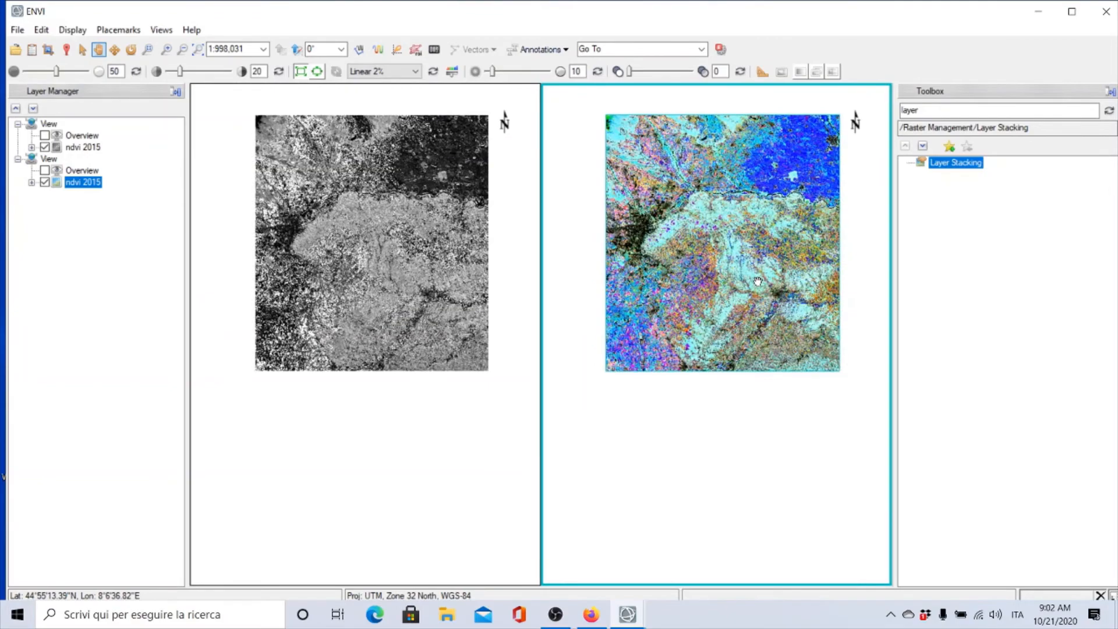
scroll(758, 282, "up", 3)
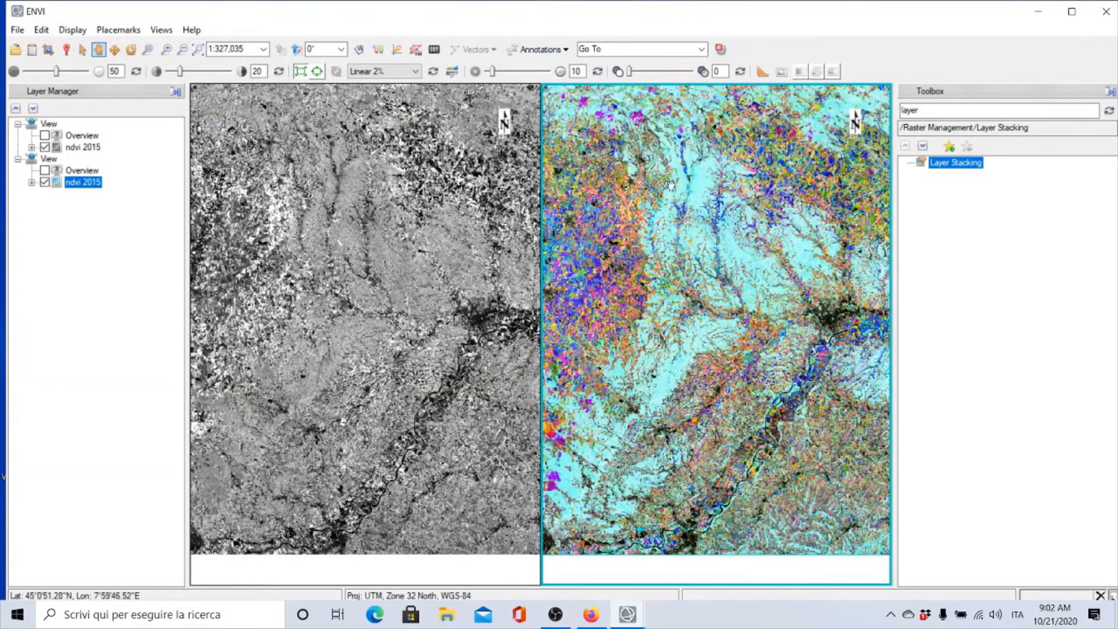
scroll(705, 220, "up", 1)
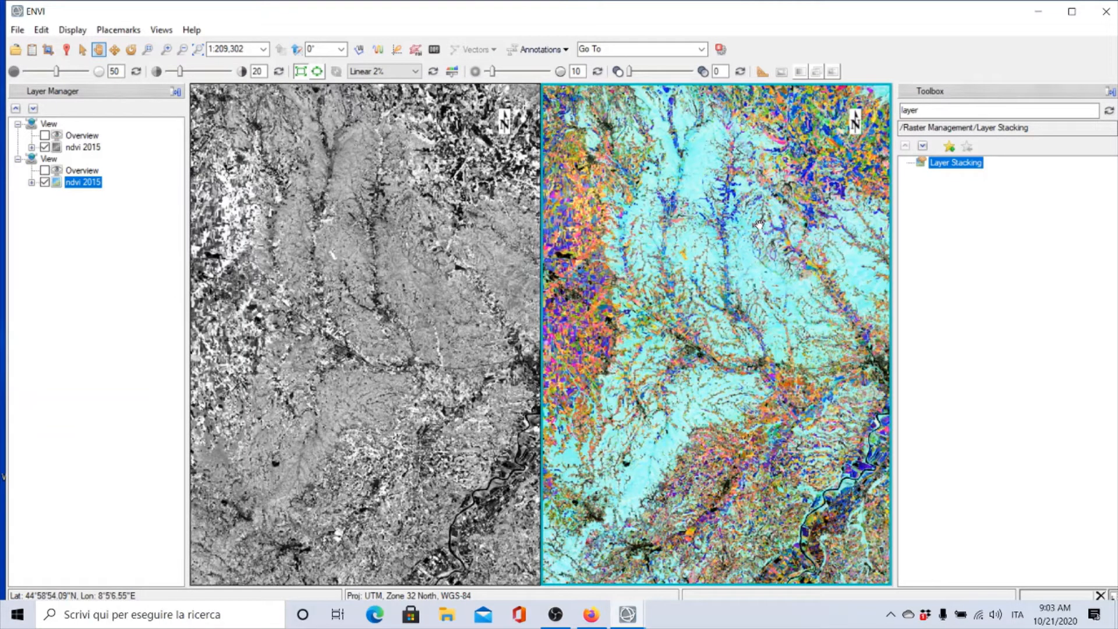
Pan west to the farmland with the winding river and zoom in to examine the multitemporal colours
scroll(759, 224, "down", 1)
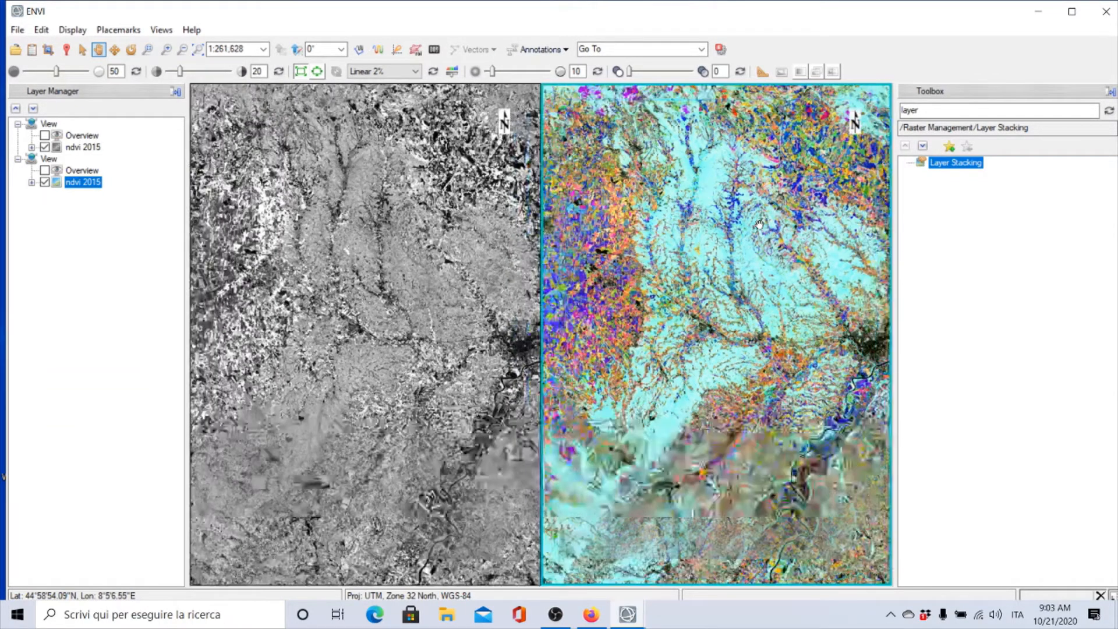
left_click_drag(641, 281, 982, 229)
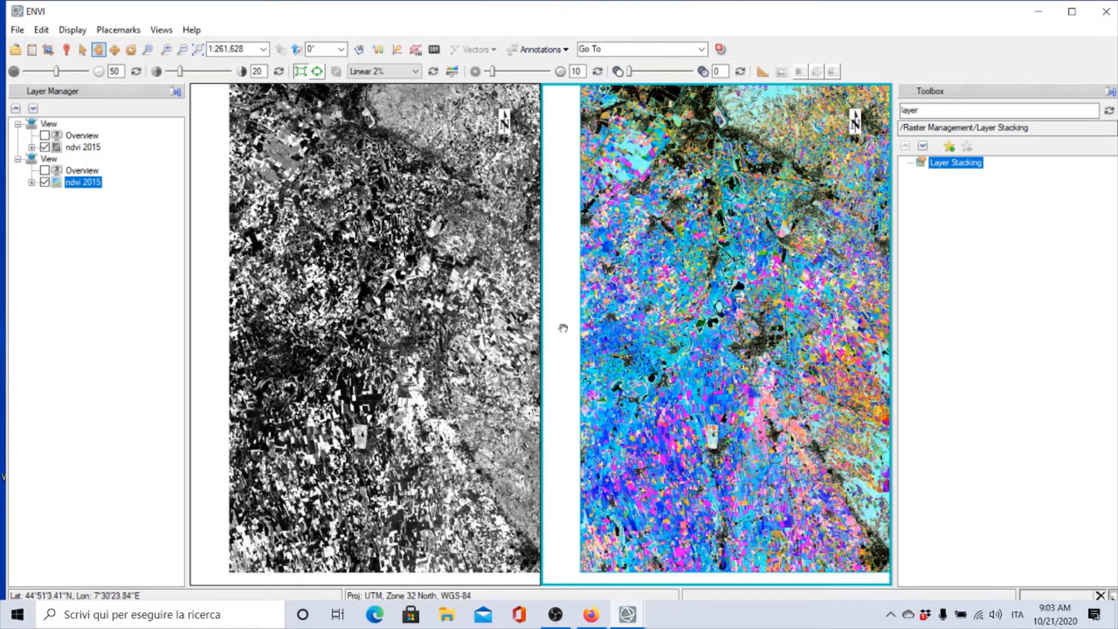
scroll(664, 360, "up", 2)
scroll(663, 361, "up", 1)
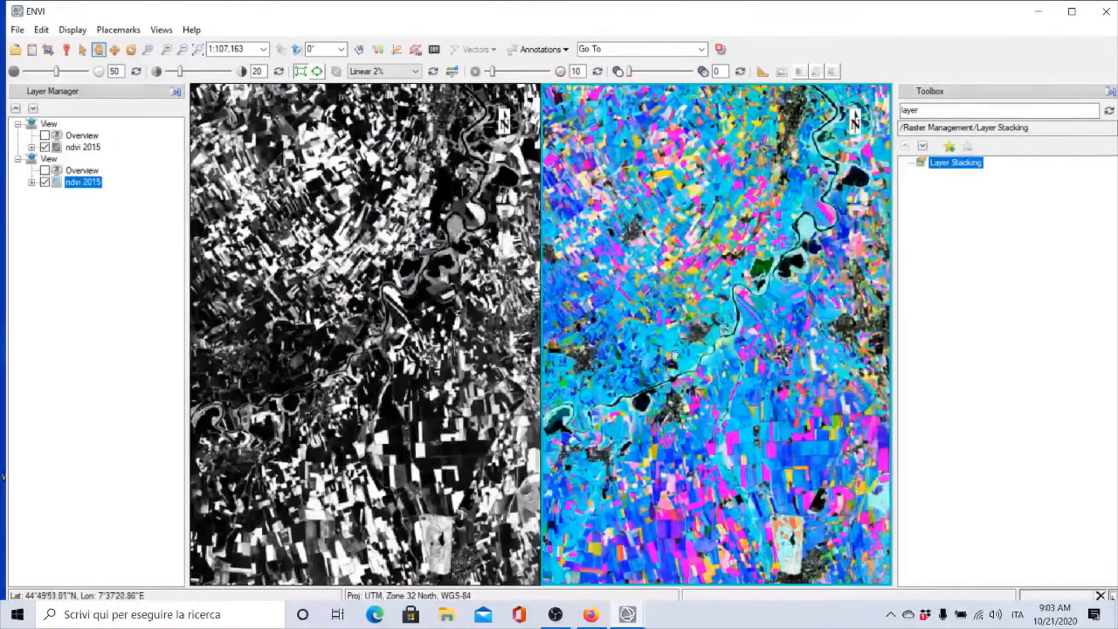
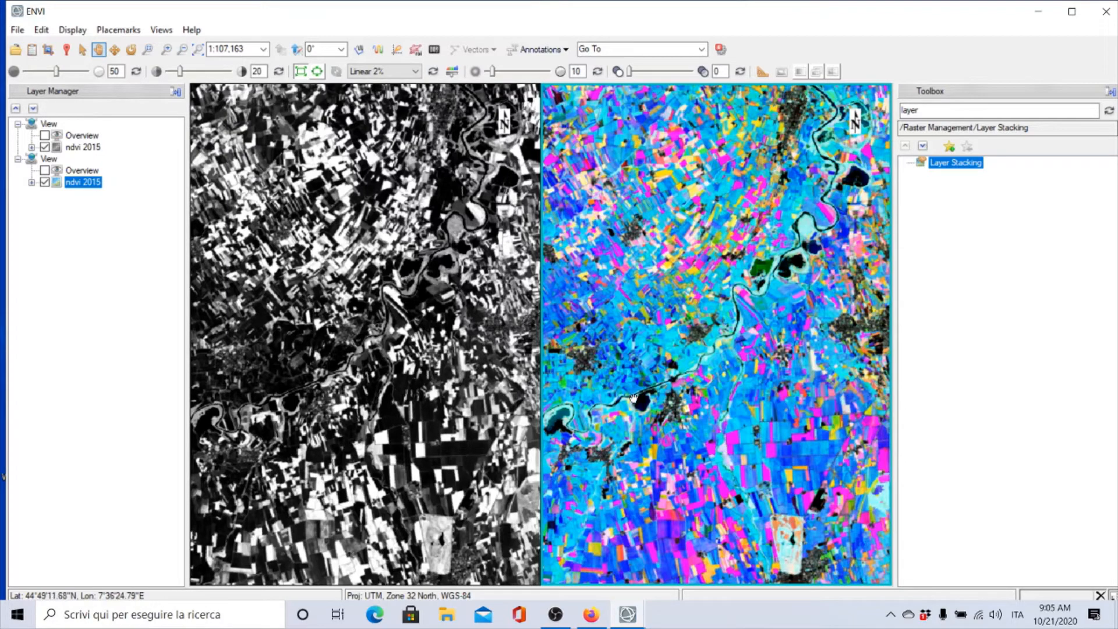
Zoom out and back in on the linked views to compare the NDVI and composite across the farmland
scroll(686, 288, "down", 2)
scroll(685, 287, "down", 2)
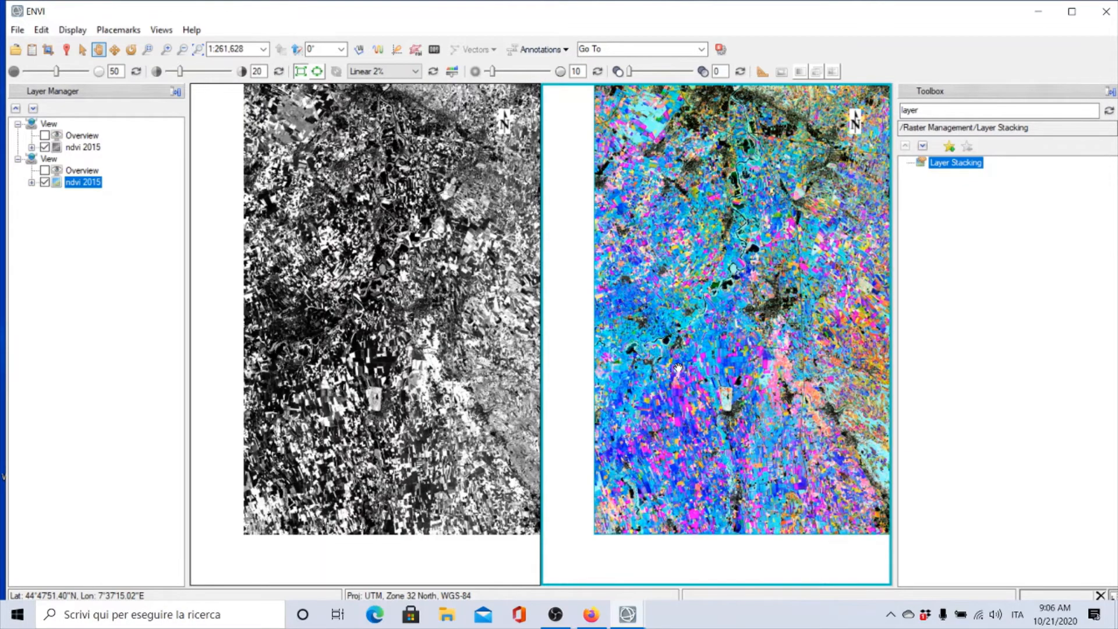
scroll(681, 368, "up", 2)
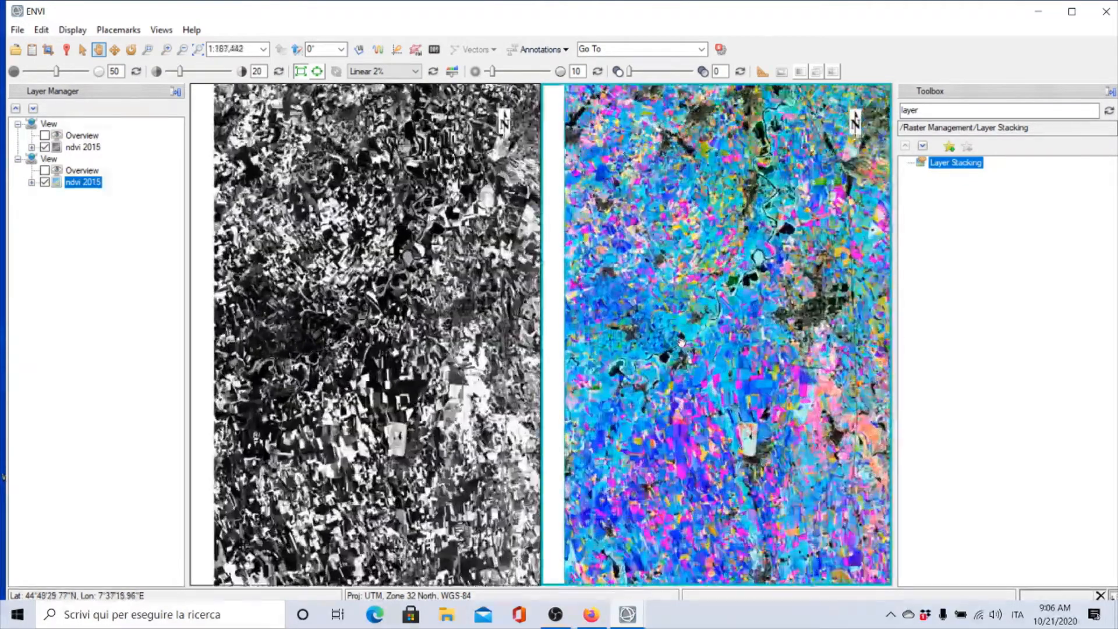
scroll(682, 342, "up", 1)
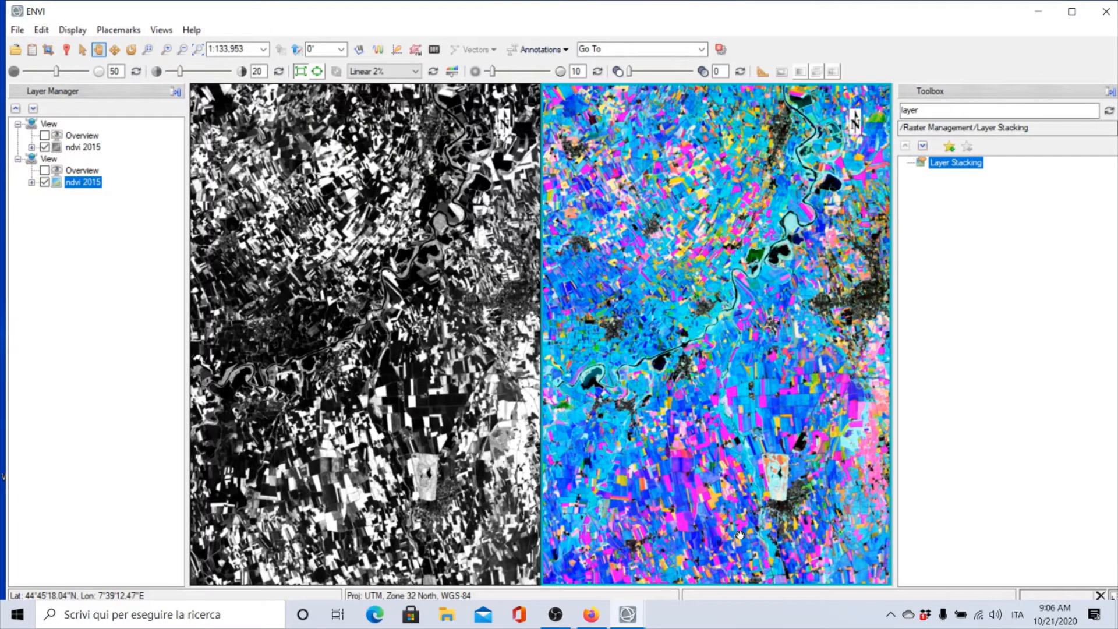
Zoom out and pan east to the river separating the northern plain from the southern hills to compare both displays
scroll(772, 531, "down", 3)
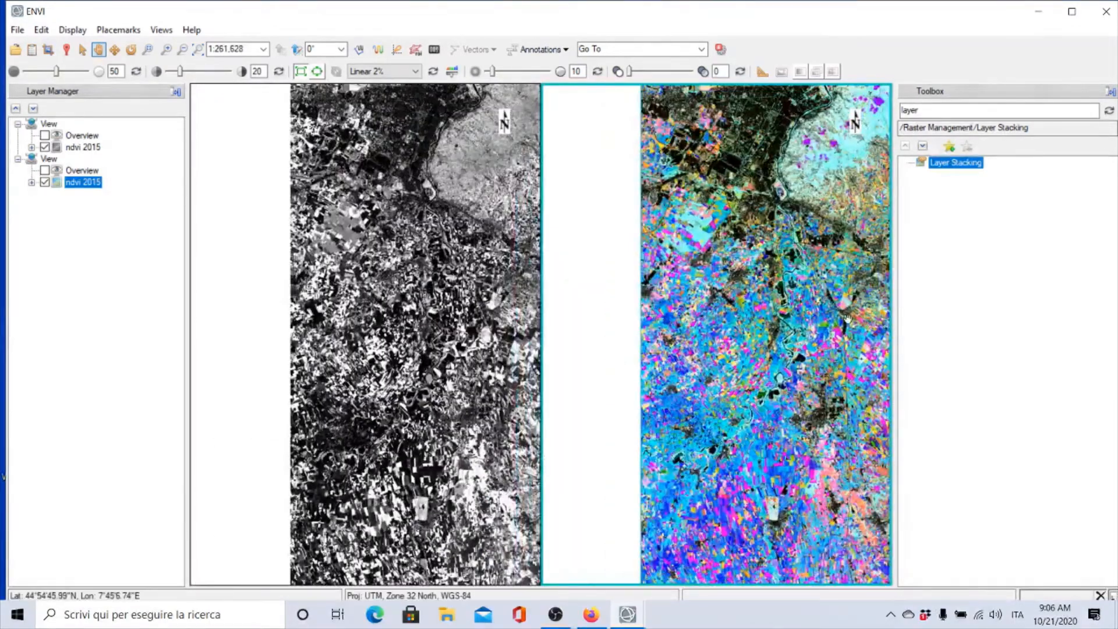
left_click_drag(823, 316, 619, 512)
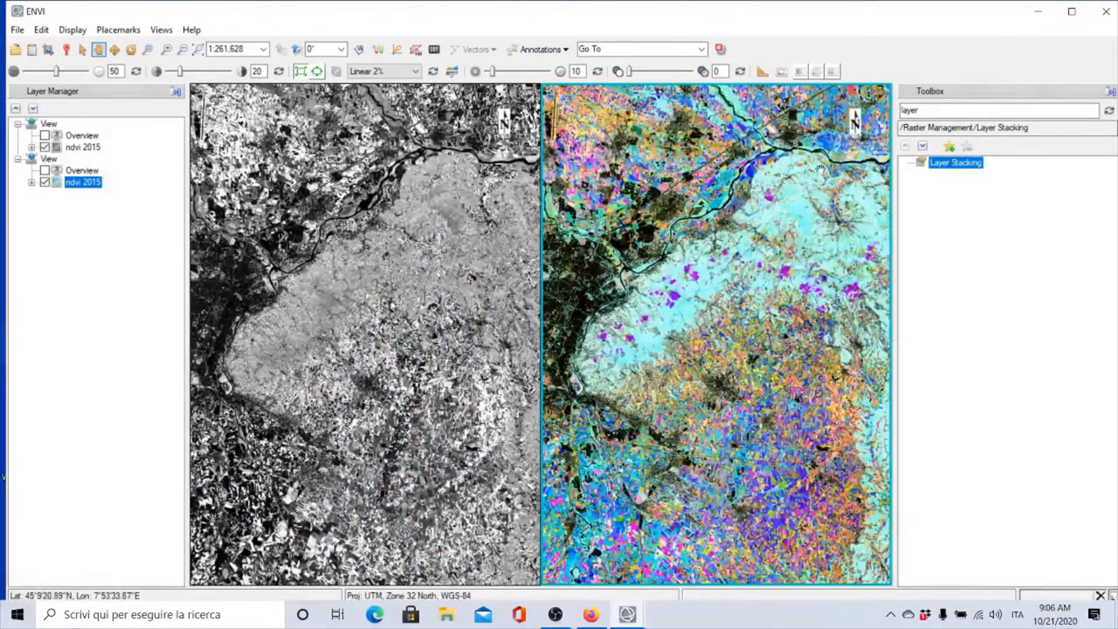
left_click_drag(866, 314, 825, 294)
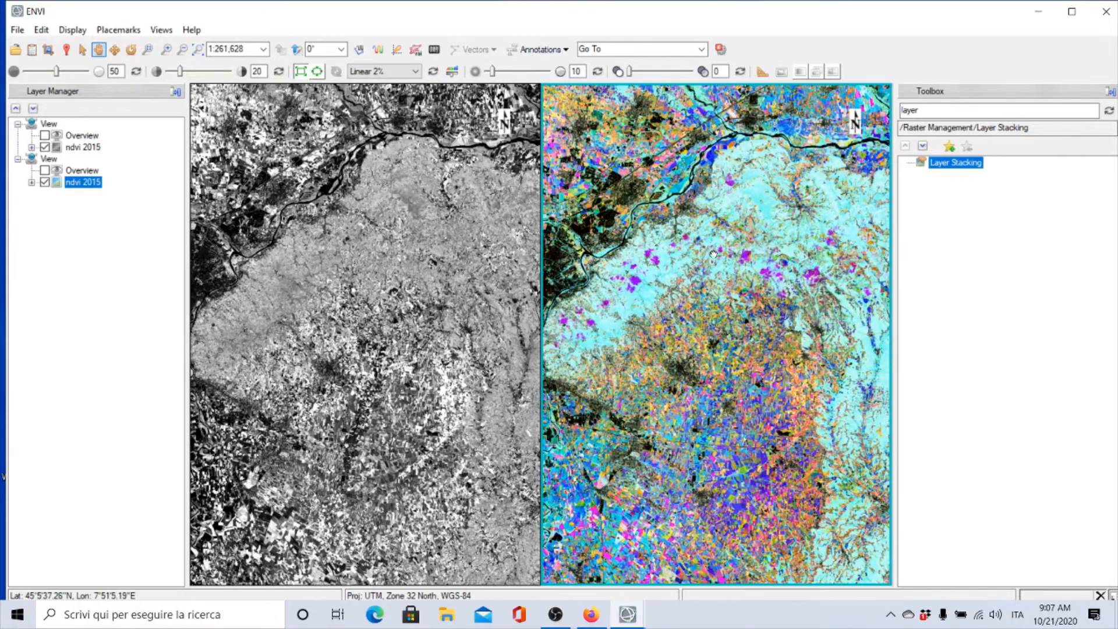
left_click_drag(713, 252, 414, 463)
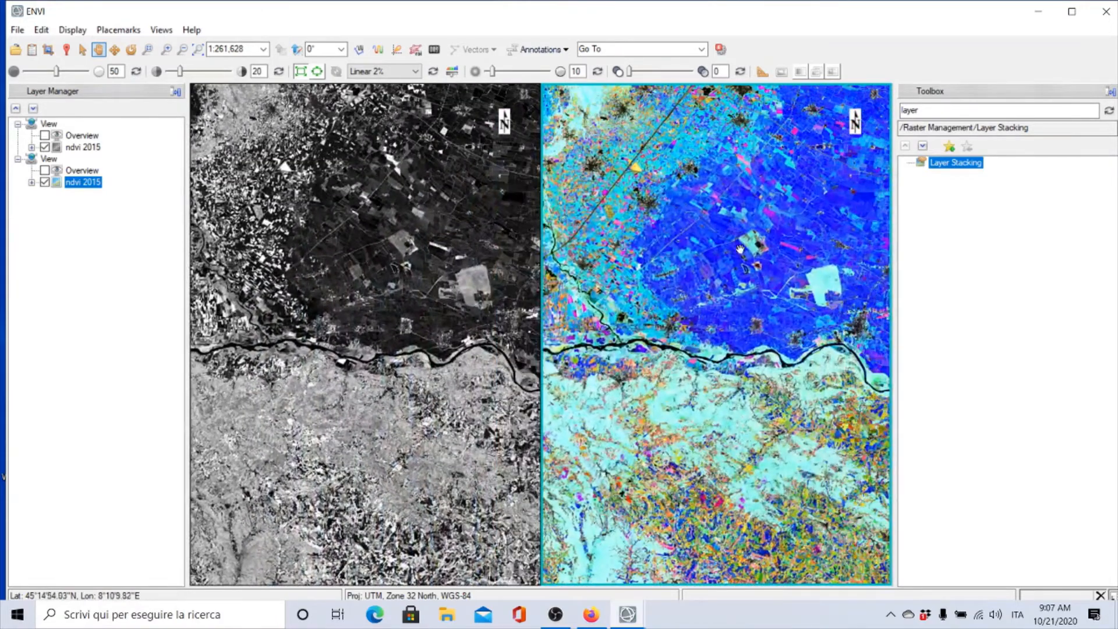
left_click_drag(742, 234, 647, 121)
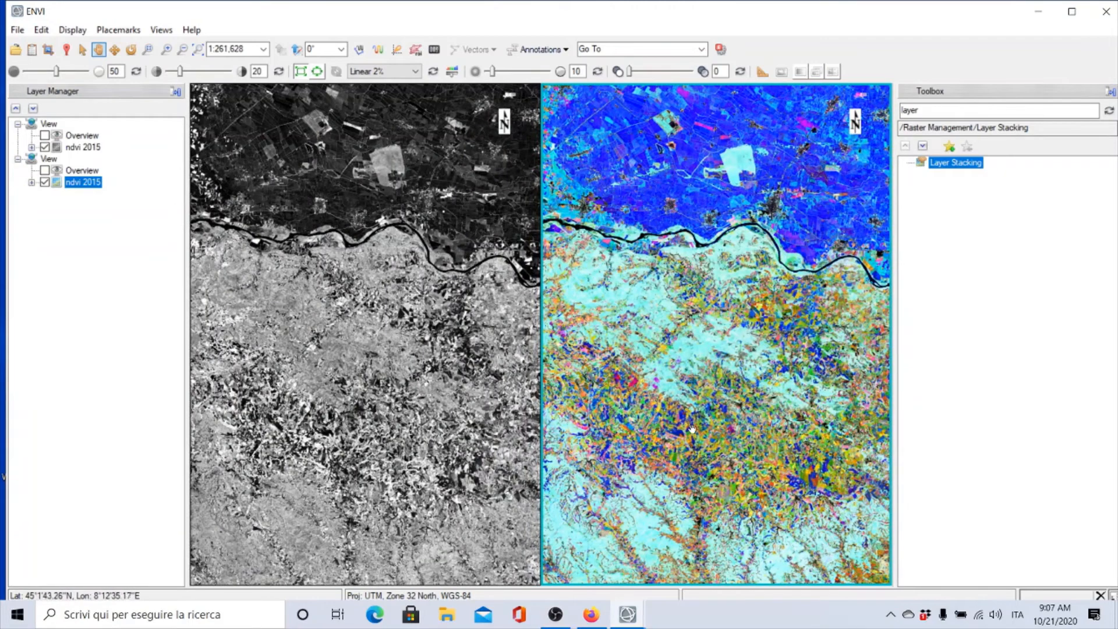
left_click_drag(766, 283, 727, 414)
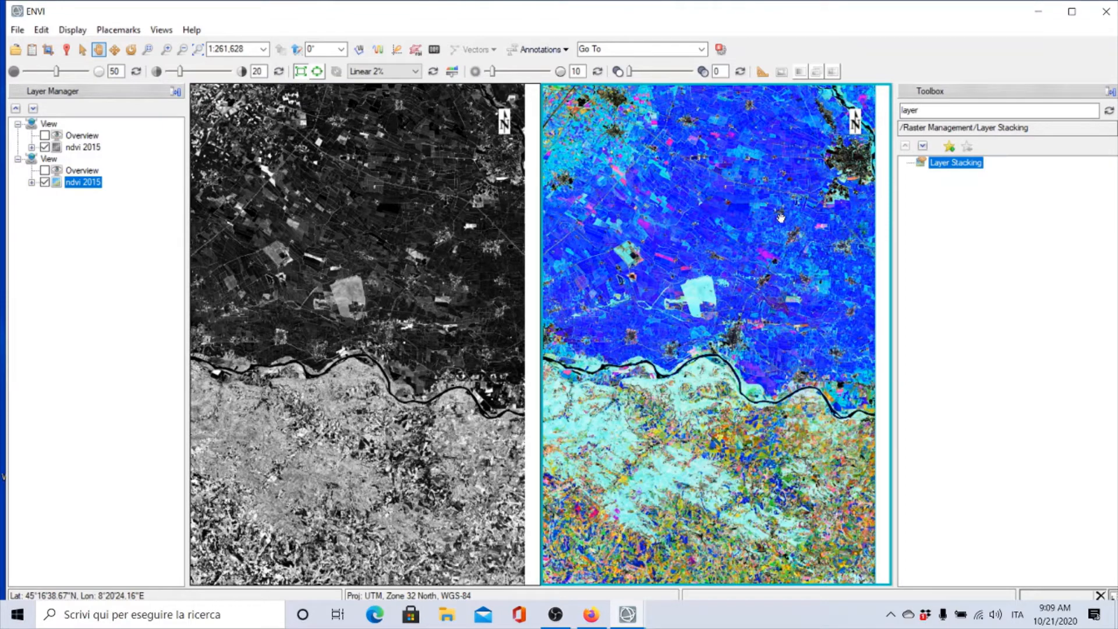
Zoom out to the whole scene, then zoom into the urban area by the river in both views
scroll(670, 363, "down", 3)
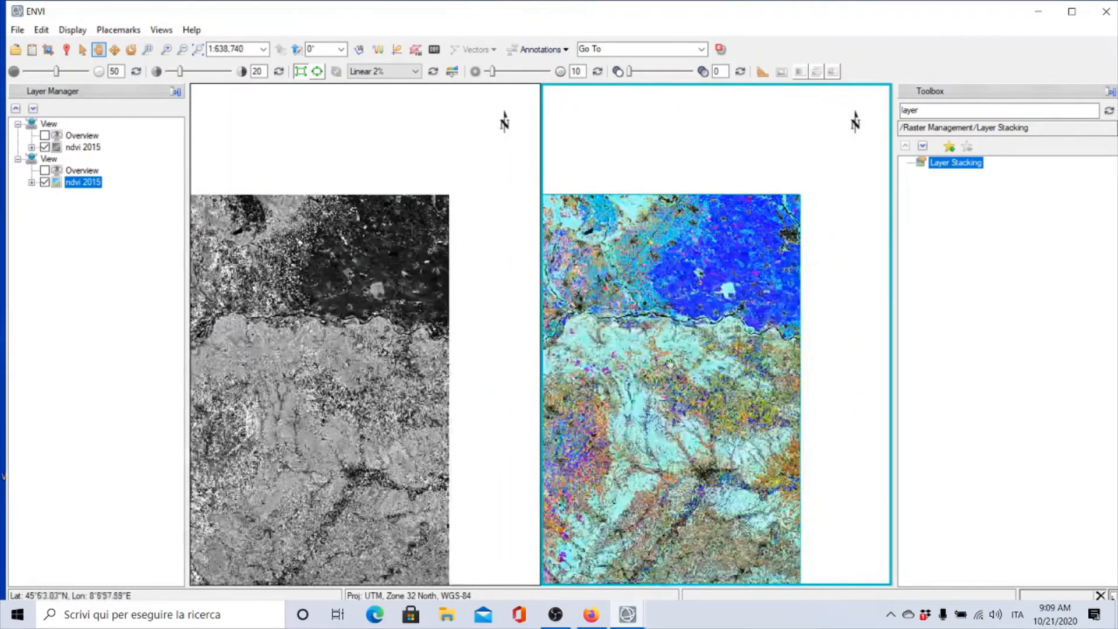
scroll(646, 354, "down", 2)
left_click_drag(608, 358, 753, 367)
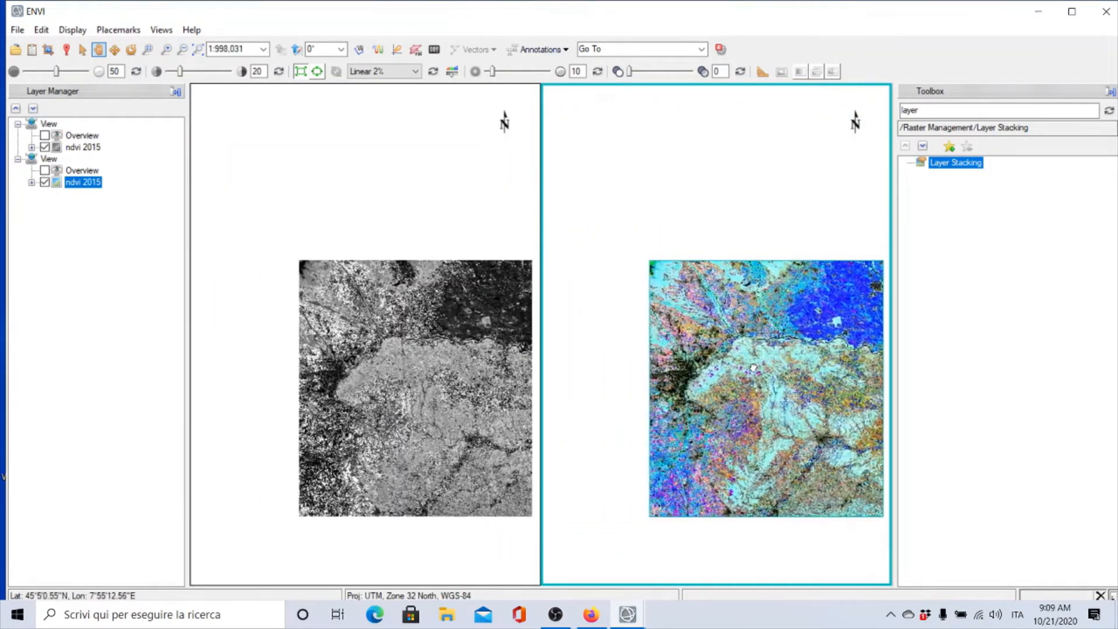
scroll(669, 383, "up", 4)
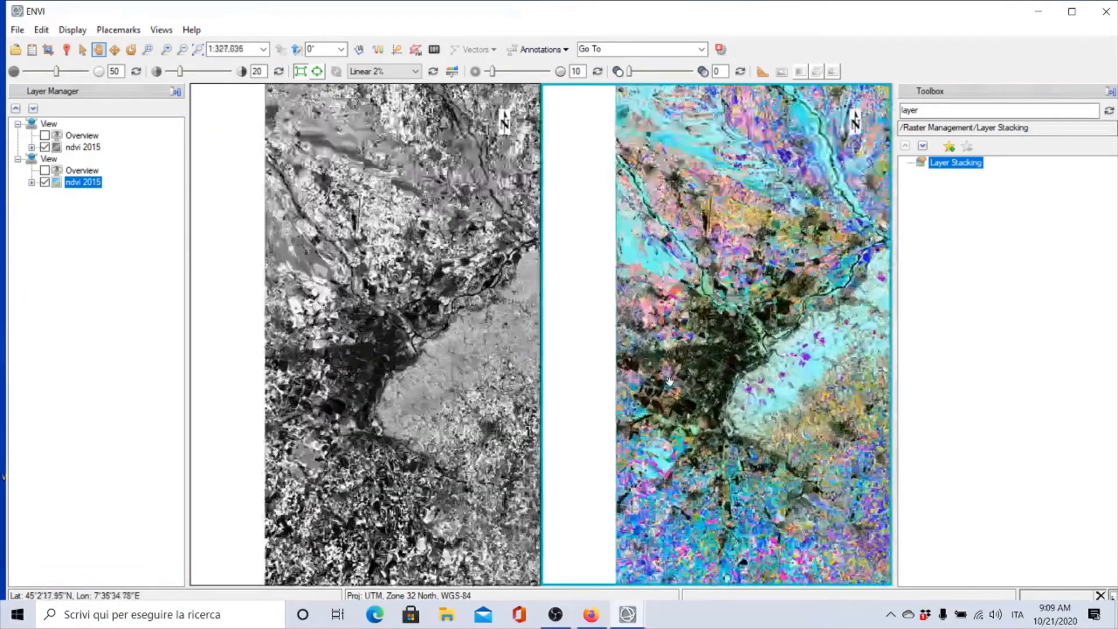
scroll(669, 381, "up", 5)
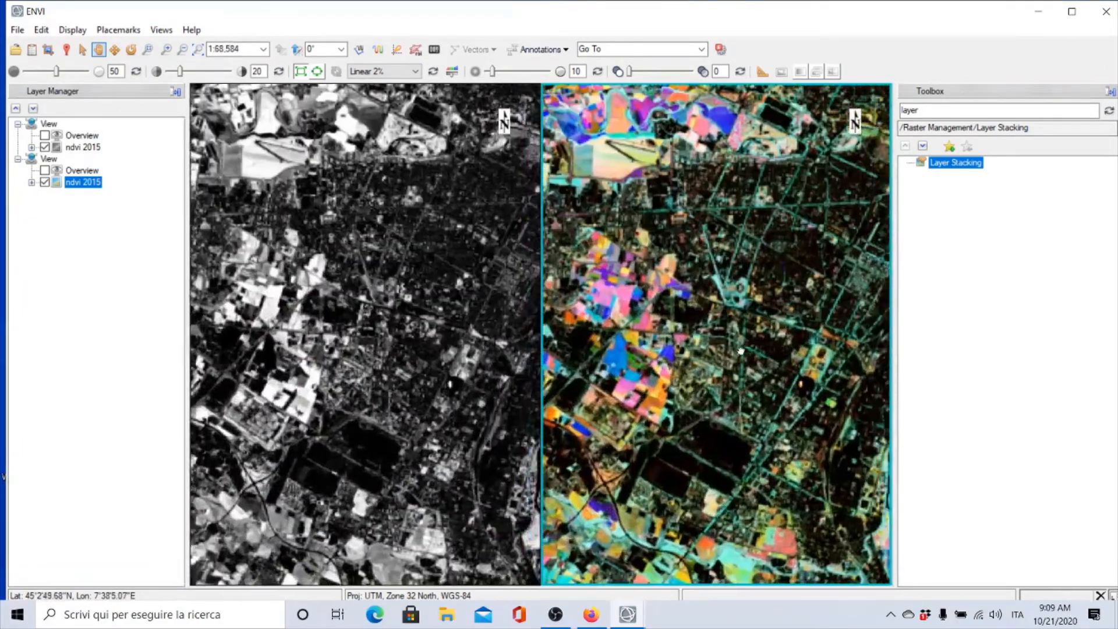
Pan around the city and its surrounding fields to compare the NDVI and multitemporal colours
left_click_drag(740, 351, 706, 310)
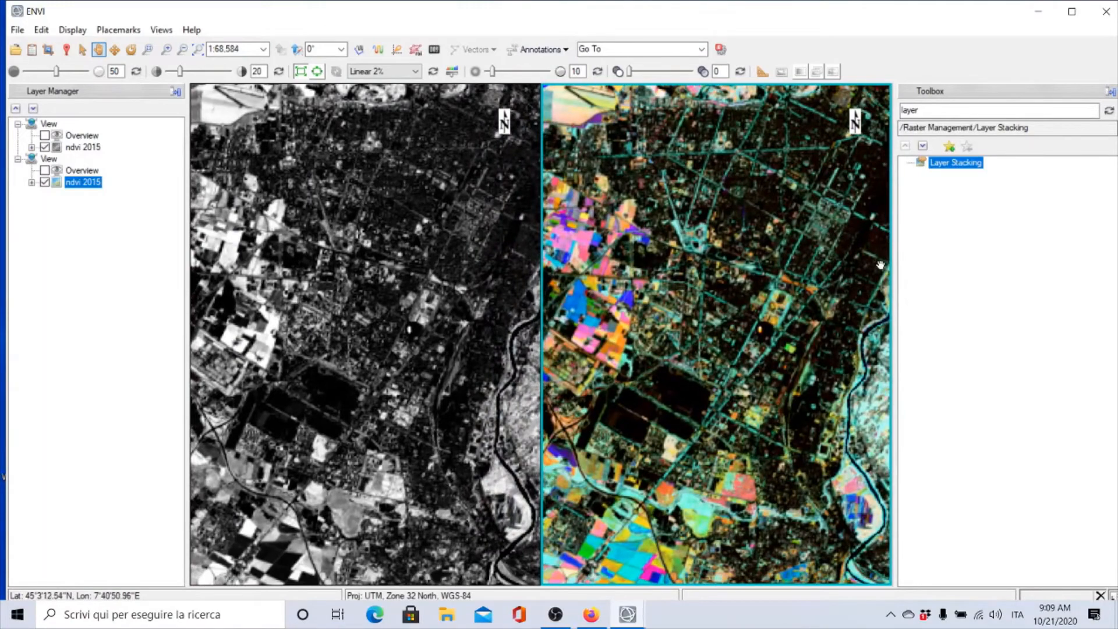
left_click_drag(714, 322, 762, 340)
left_click_drag(658, 300, 681, 294)
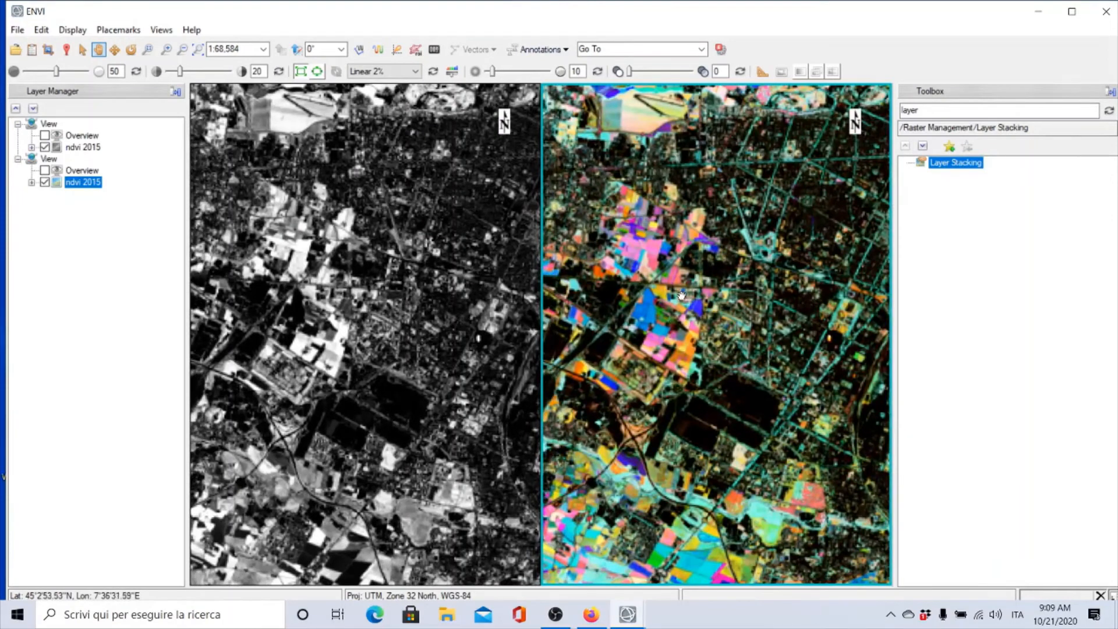
left_click_drag(656, 324, 741, 263)
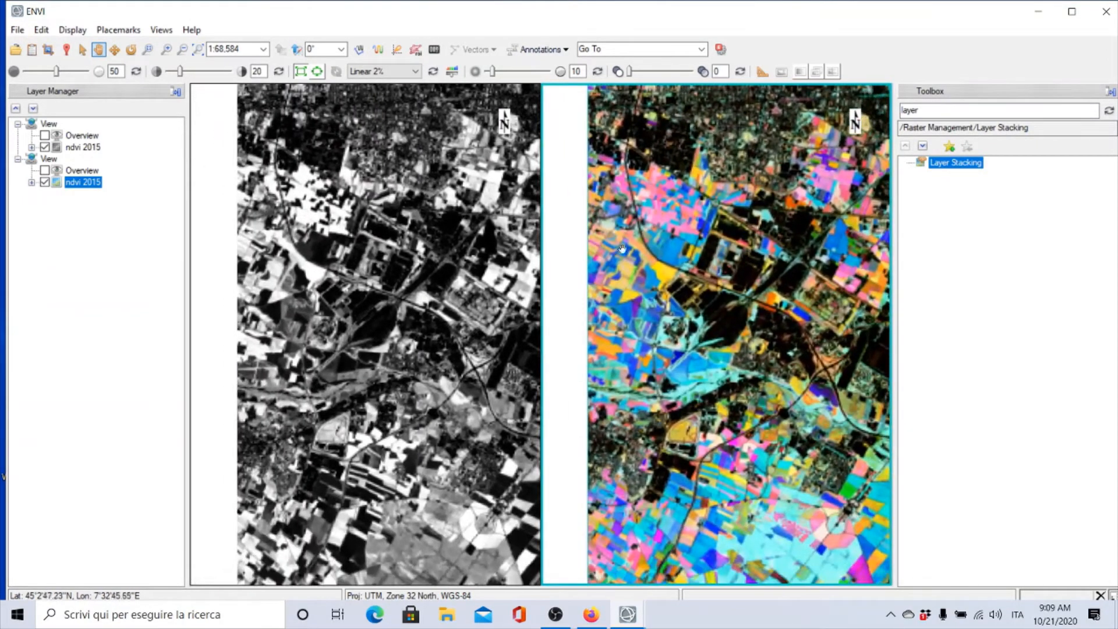
left_click_drag(839, 253, 752, 55)
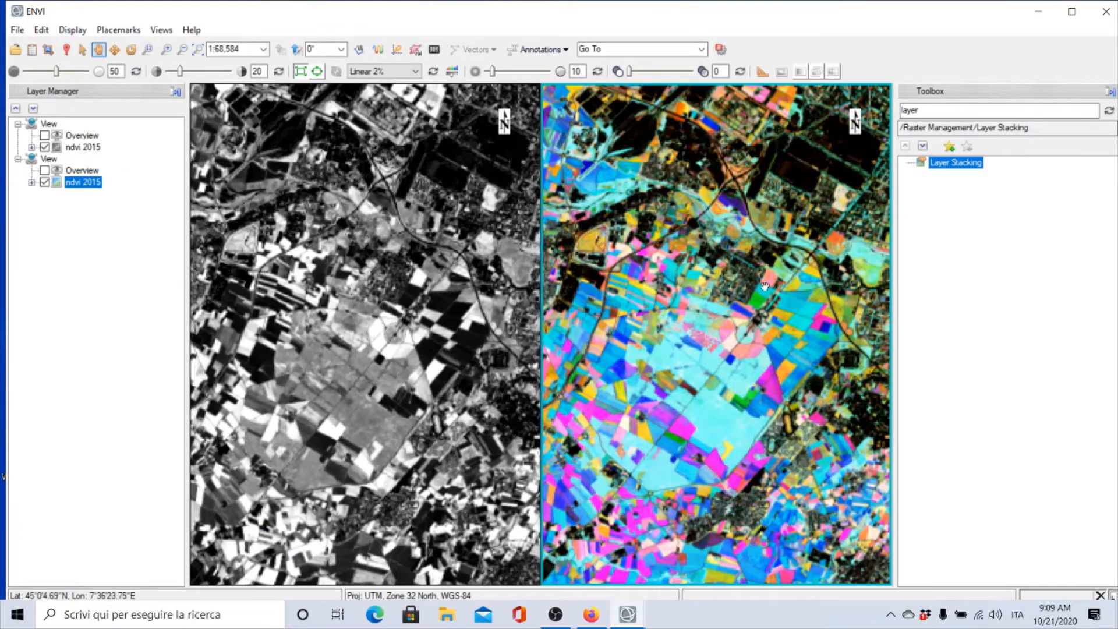
Zoom out slightly and pan across the city centre to examine both displays
scroll(746, 299, "down", 1)
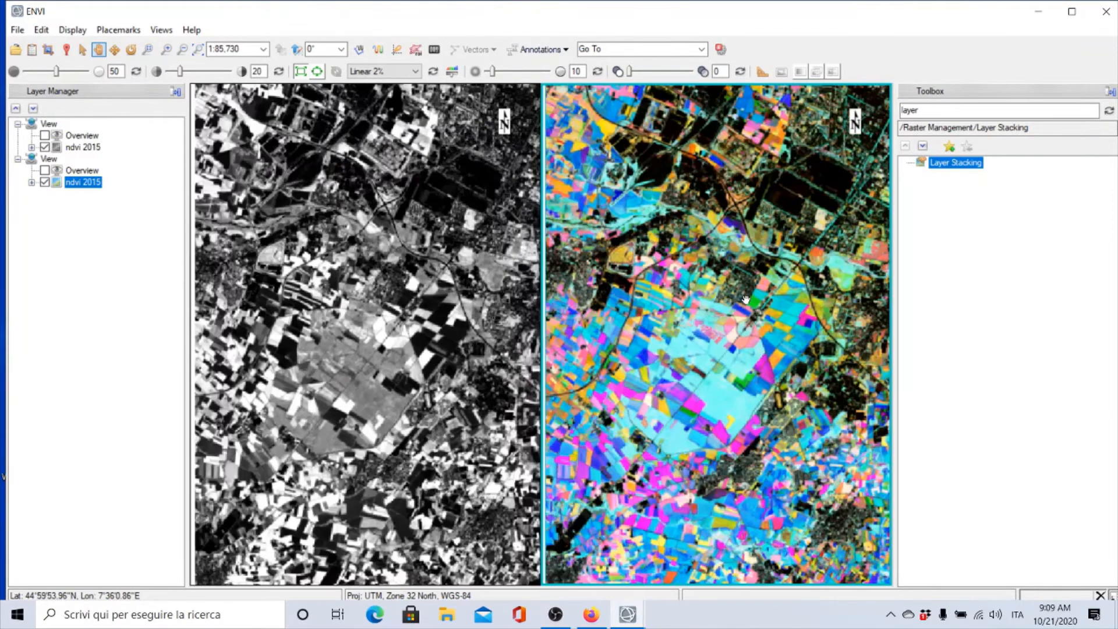
left_click_drag(689, 278, 685, 407)
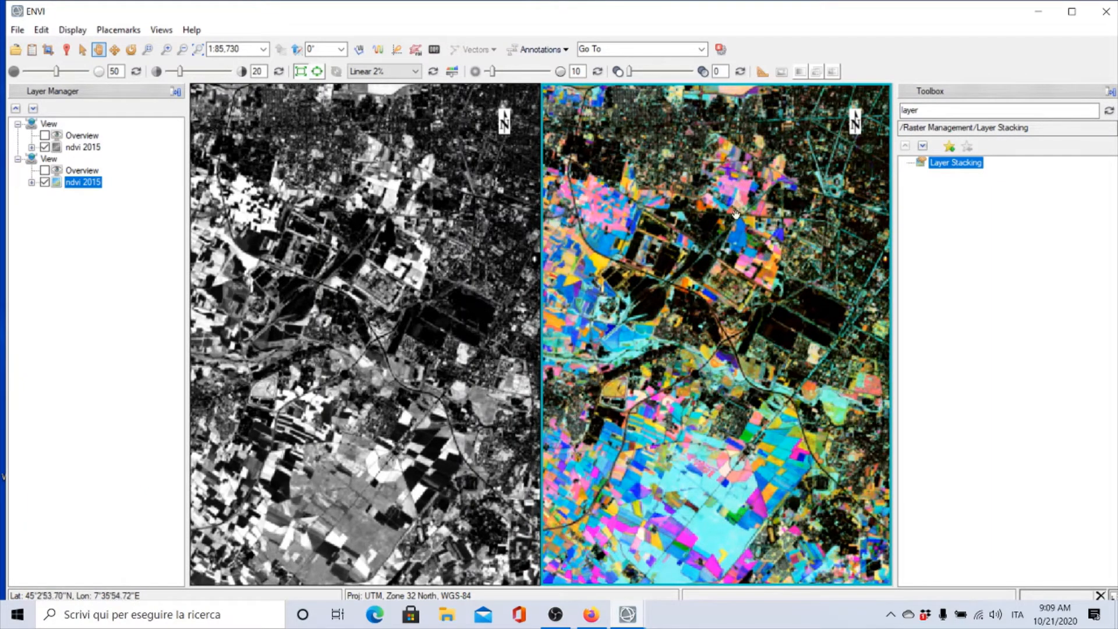
left_click_drag(753, 240, 717, 326)
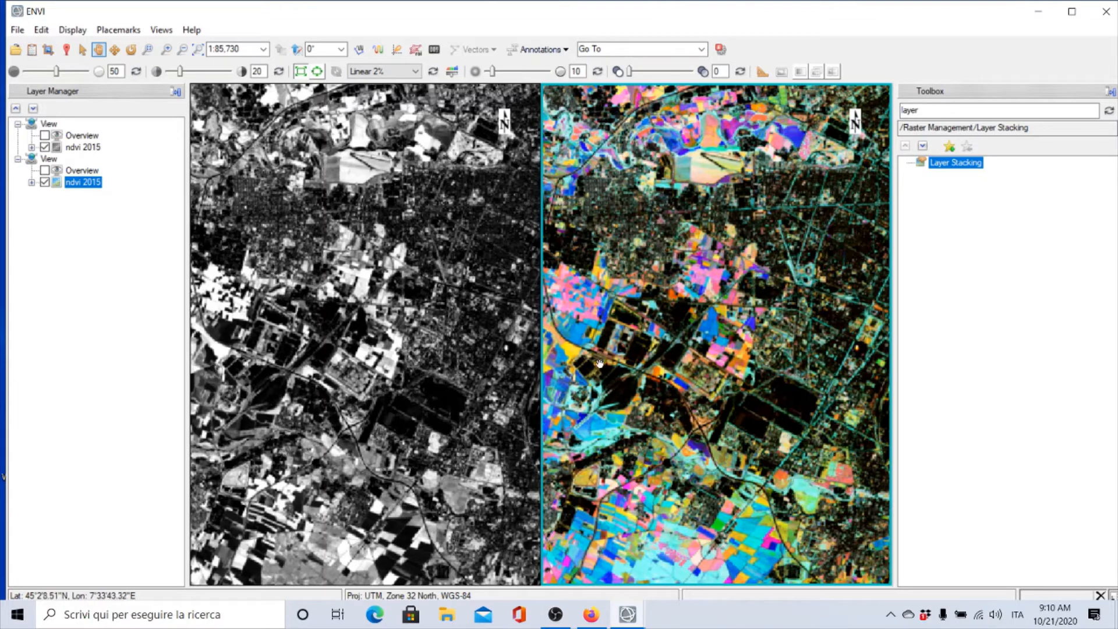
left_click_drag(611, 331, 462, 342)
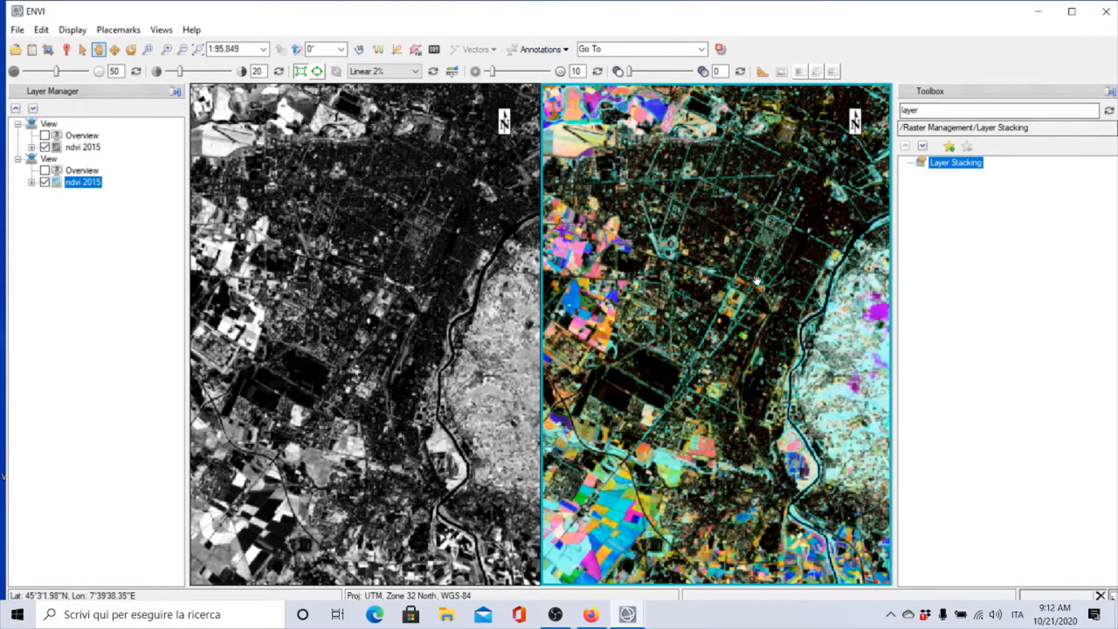
Zoom out and pan to the hills east of the city, then zoom into them in the linked views
scroll(756, 285, "down", 4)
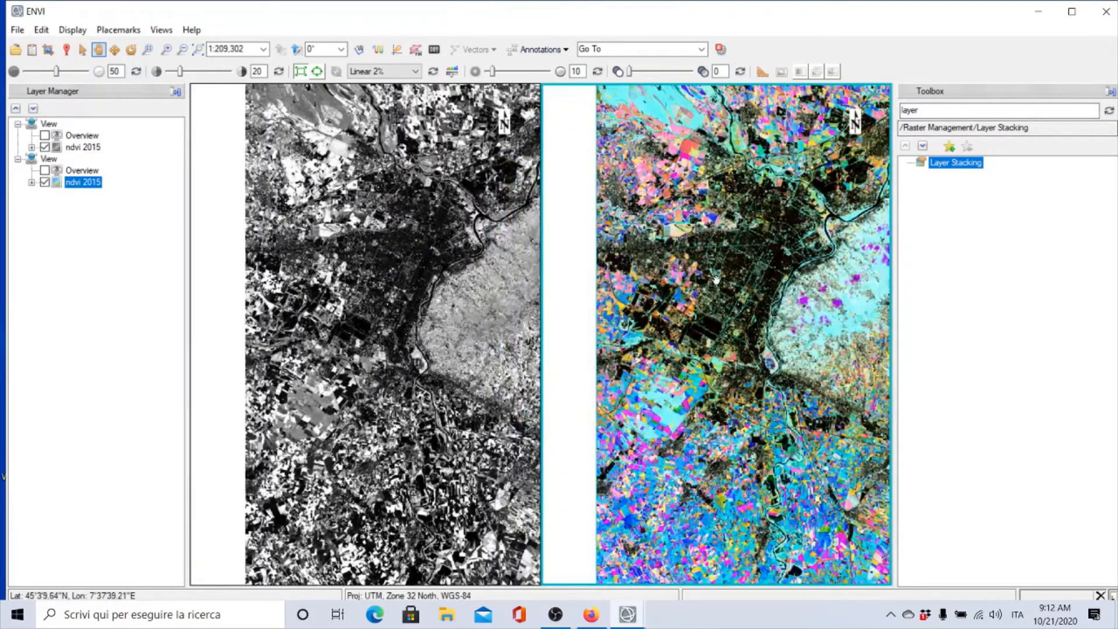
scroll(710, 285, "down", 1)
scroll(709, 286, "down", 1)
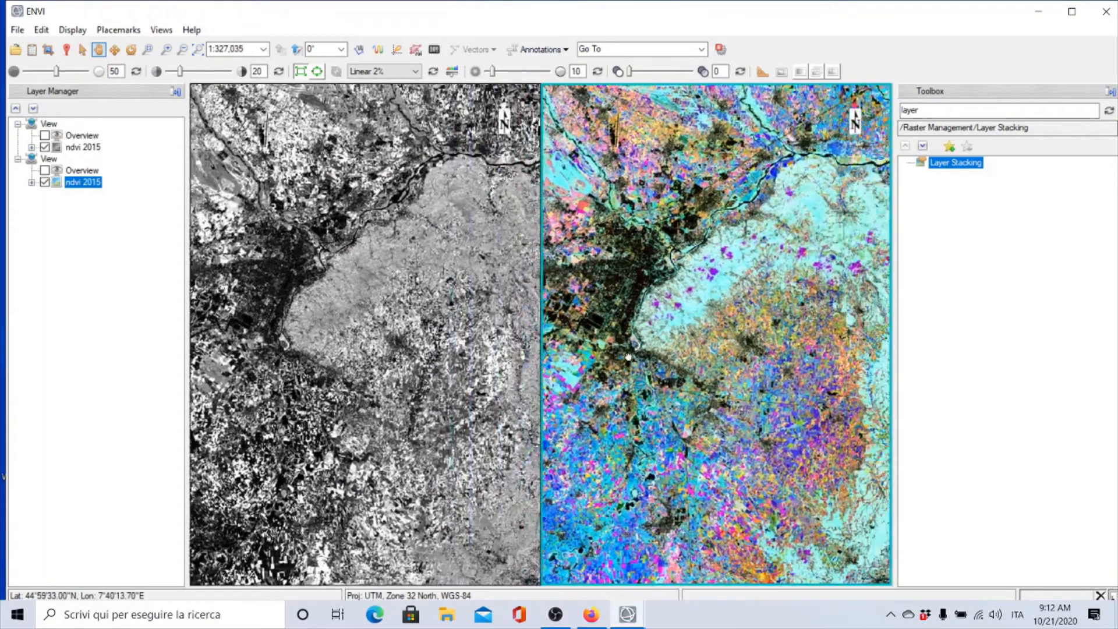
left_click_drag(628, 357, 633, 371)
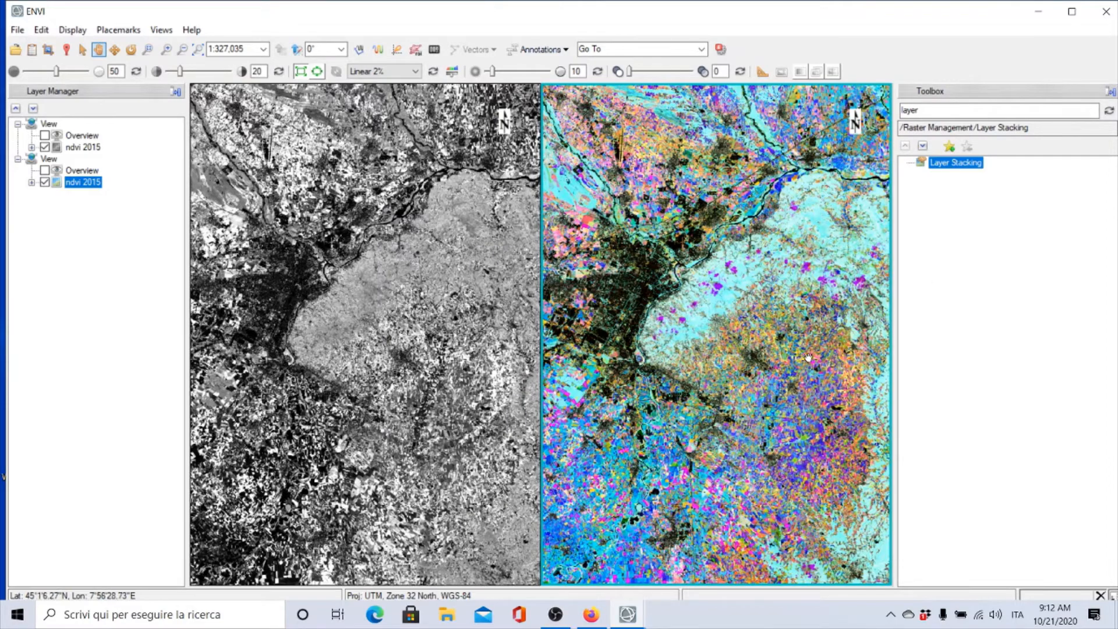
scroll(719, 396, "up", 2)
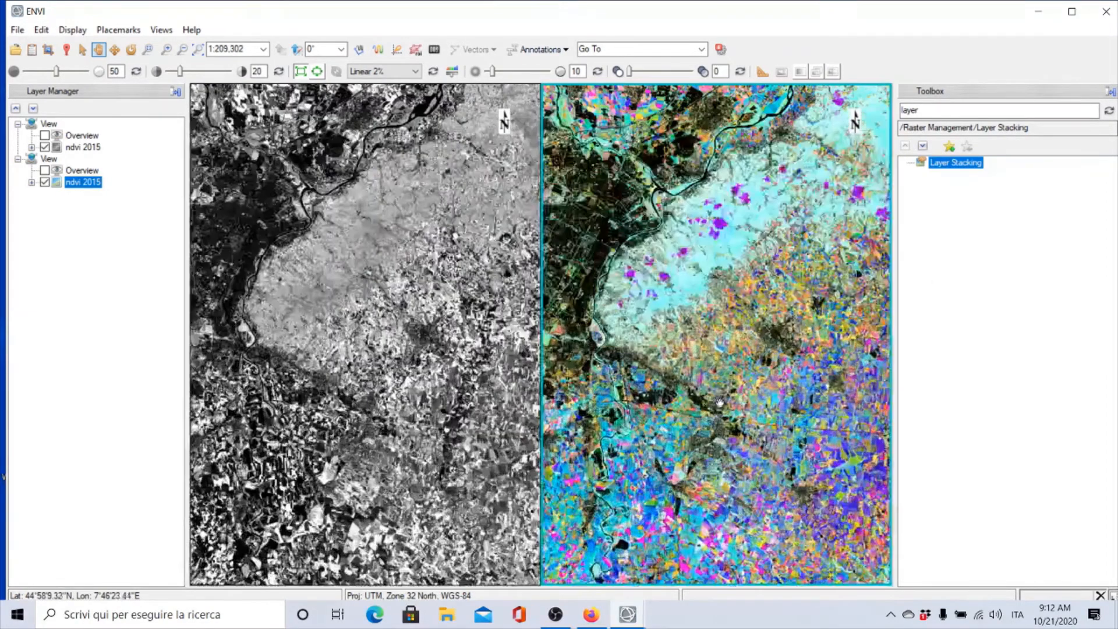
left_click_drag(750, 245, 739, 368)
scroll(738, 368, "up", 2)
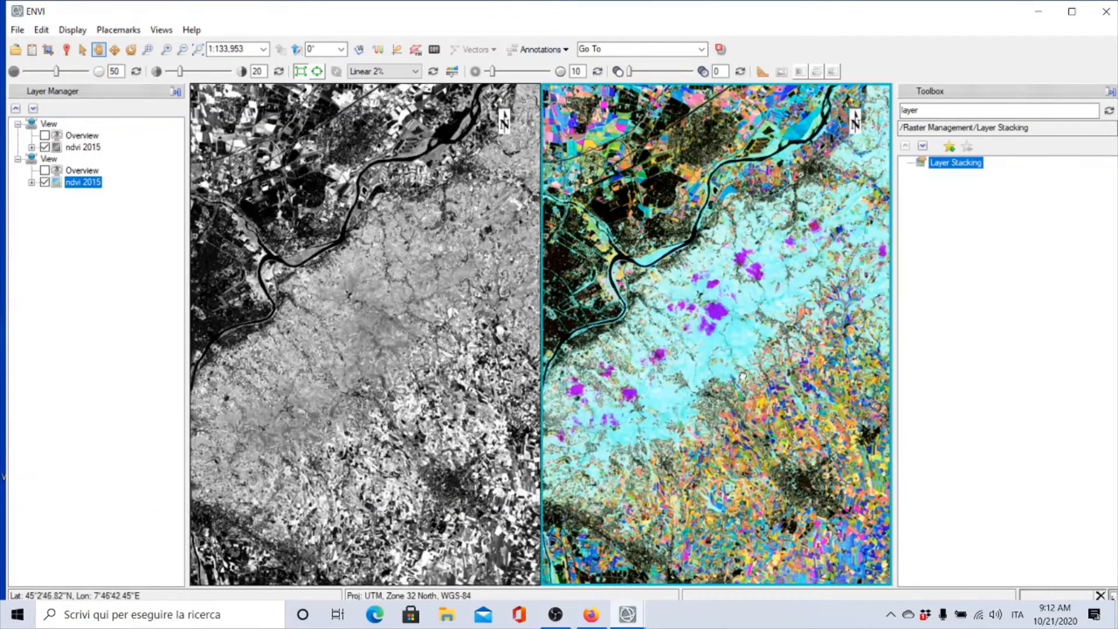
left_click_drag(720, 385, 768, 357)
scroll(745, 305, "up", 2)
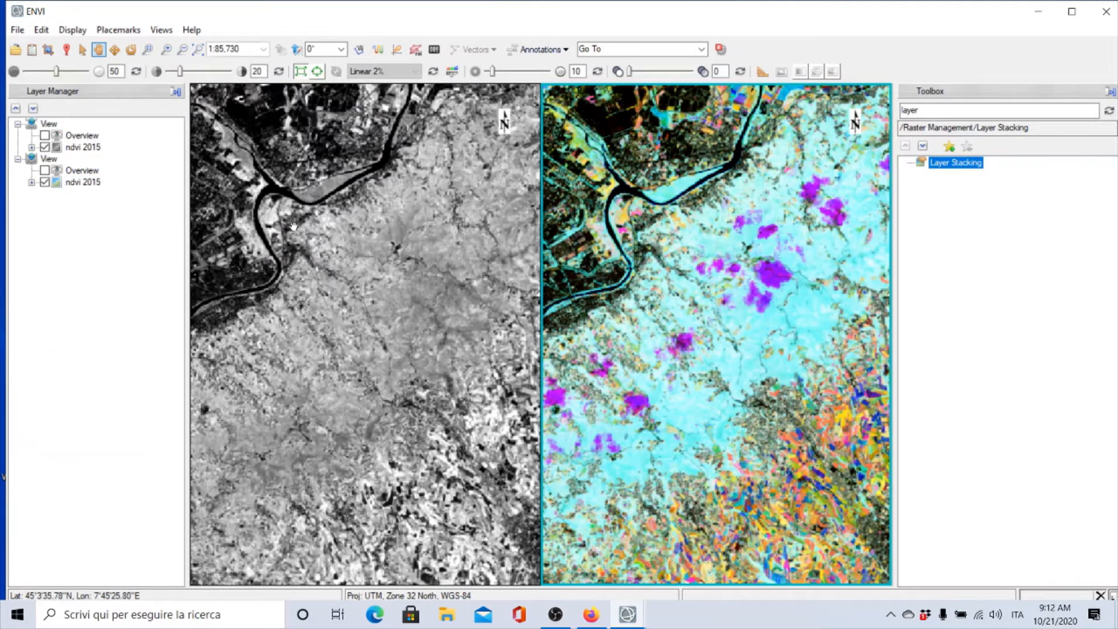
In the left view, load the June, July and August NDVI layers as an RGB composite from the Data Manager
left_click(294, 248)
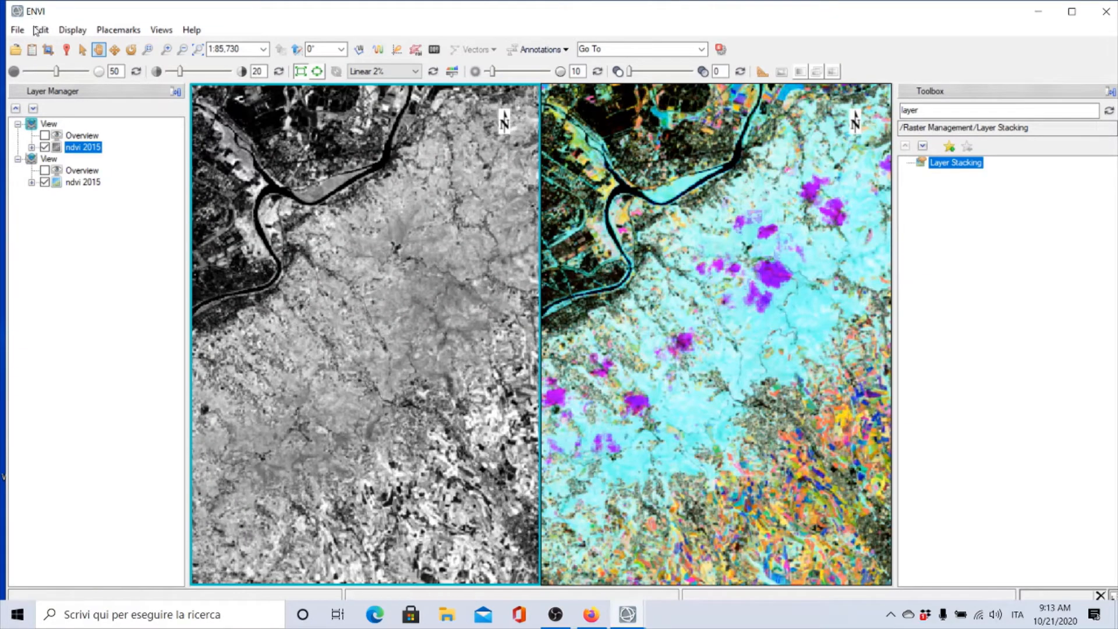
left_click(32, 50)
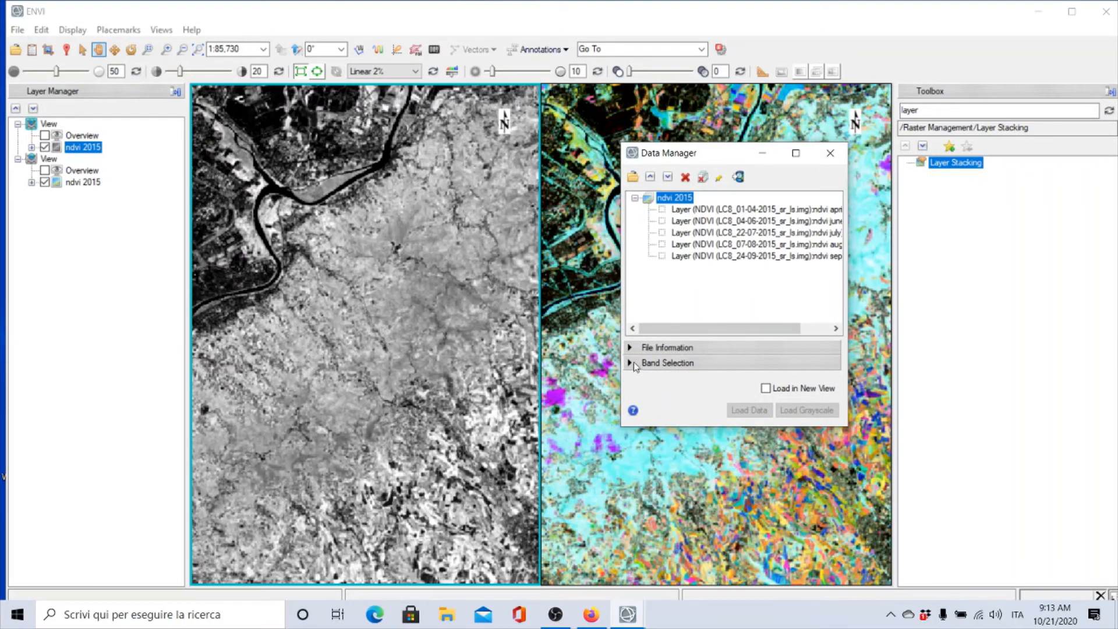
left_click(632, 362)
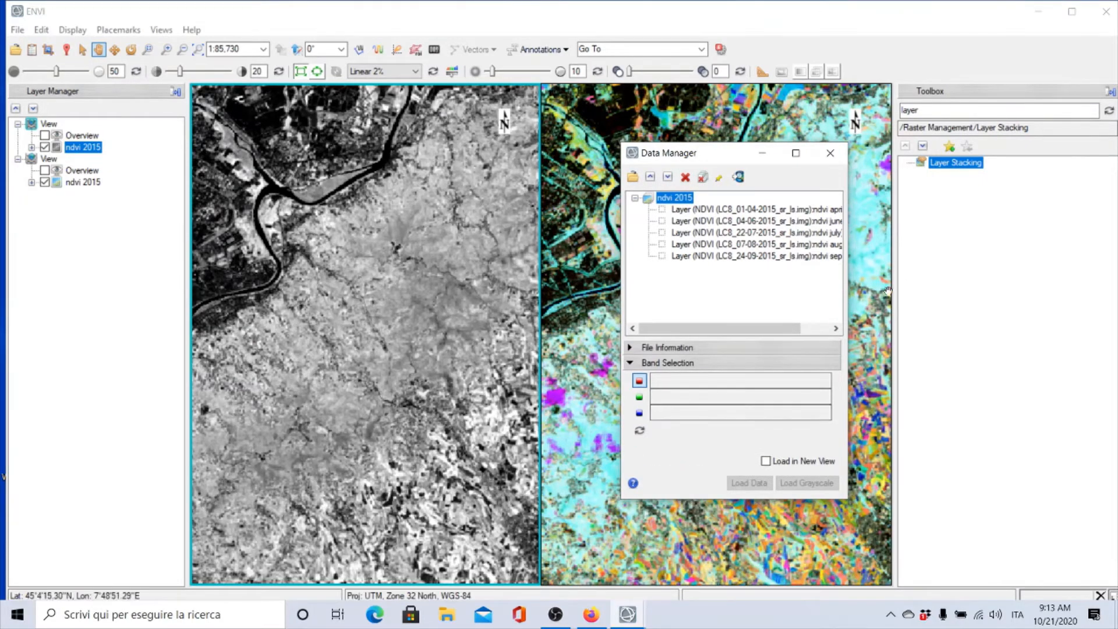
left_click_drag(850, 312, 904, 313)
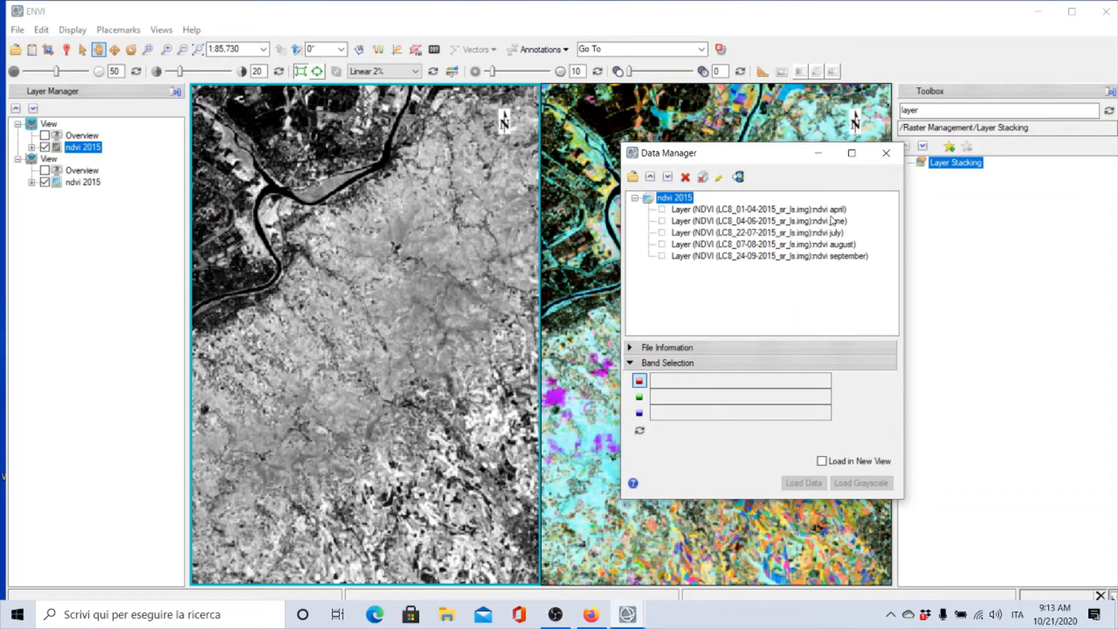
left_click(786, 222)
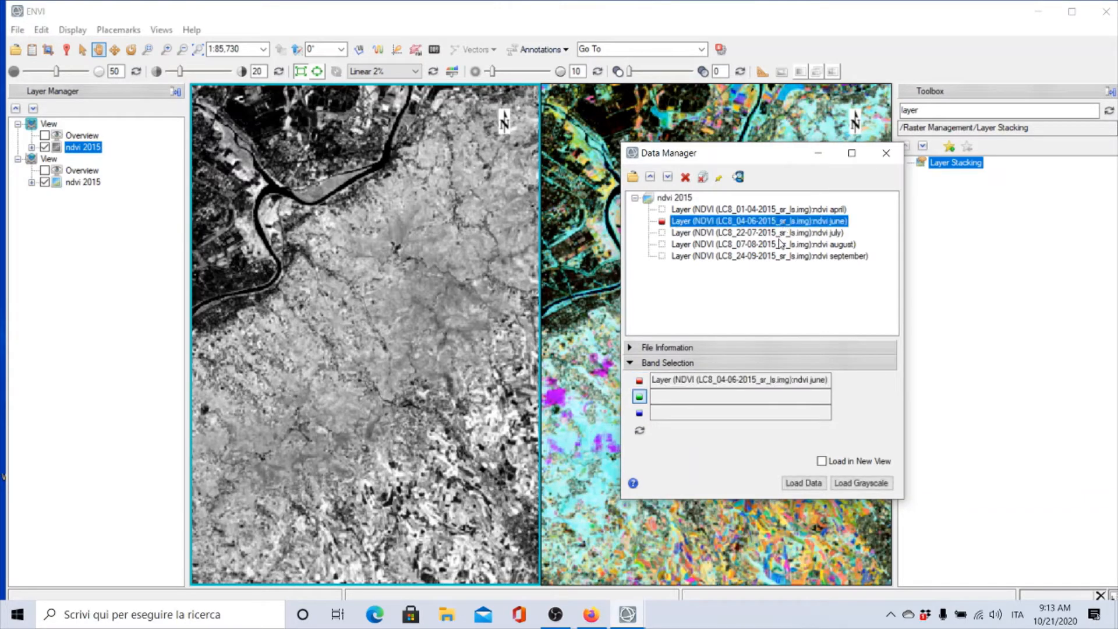
left_click(778, 233)
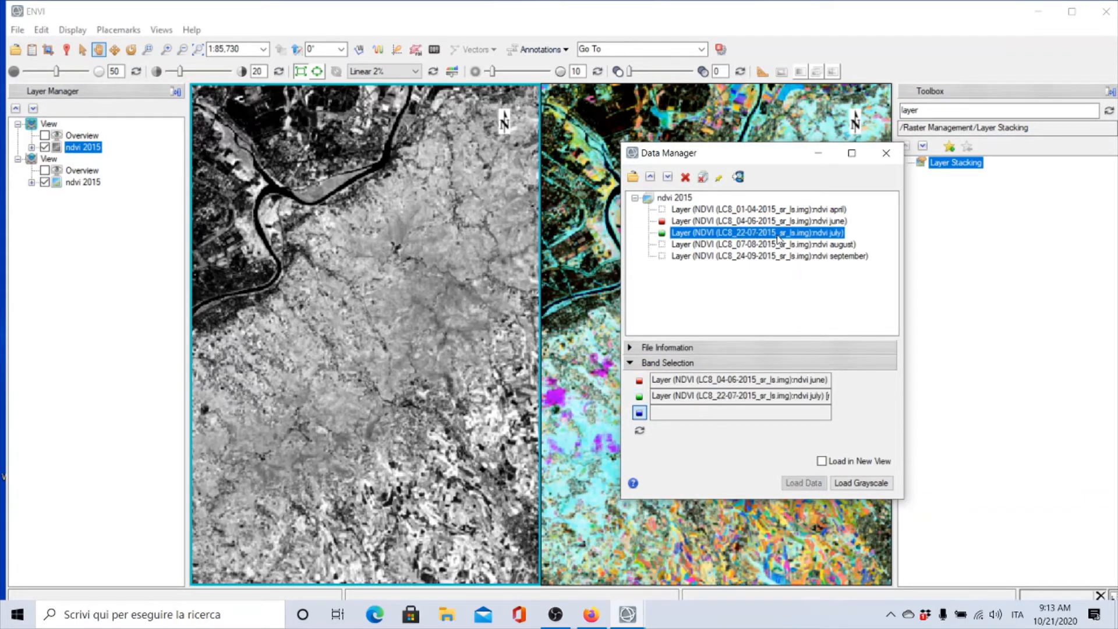
left_click(778, 246)
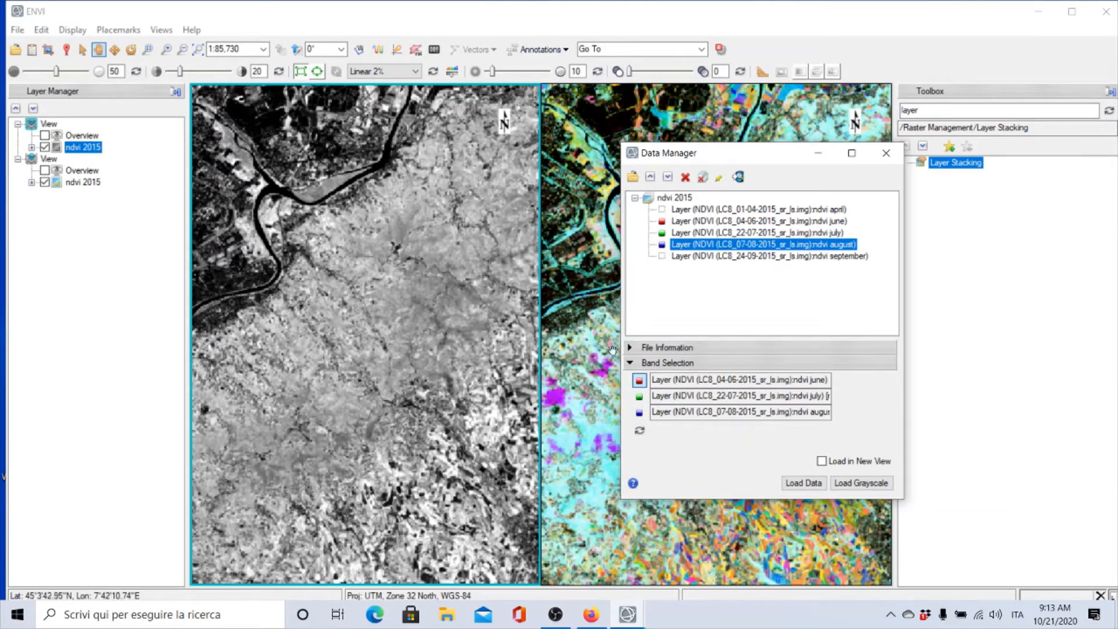
left_click(802, 483)
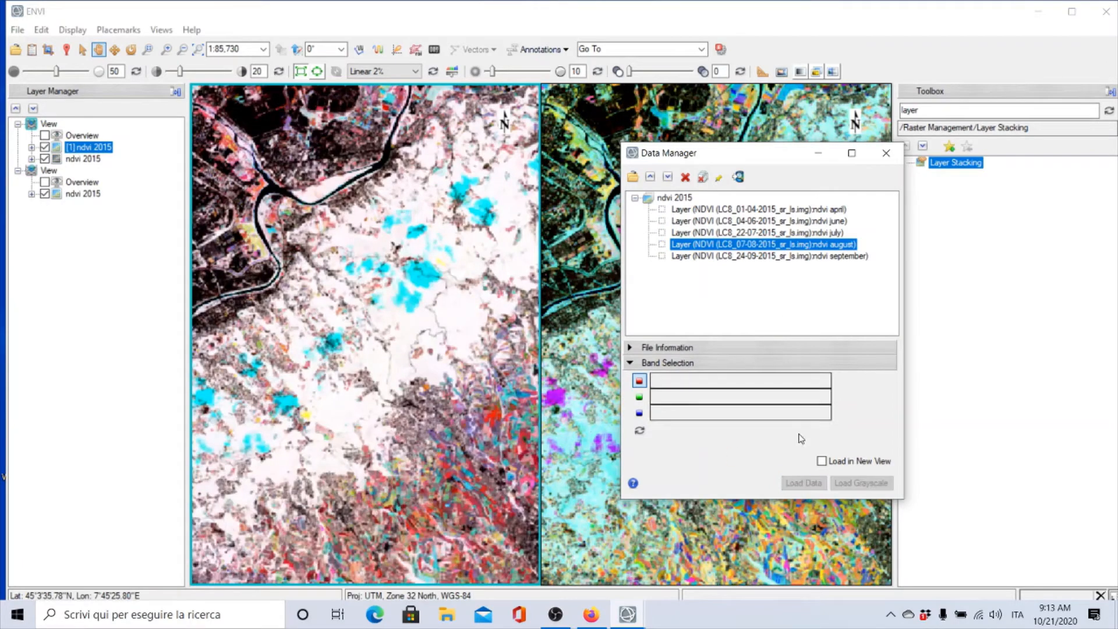
Close the Data Manager and zoom out to view the whole AOI scene in both linked displays
left_click(885, 153)
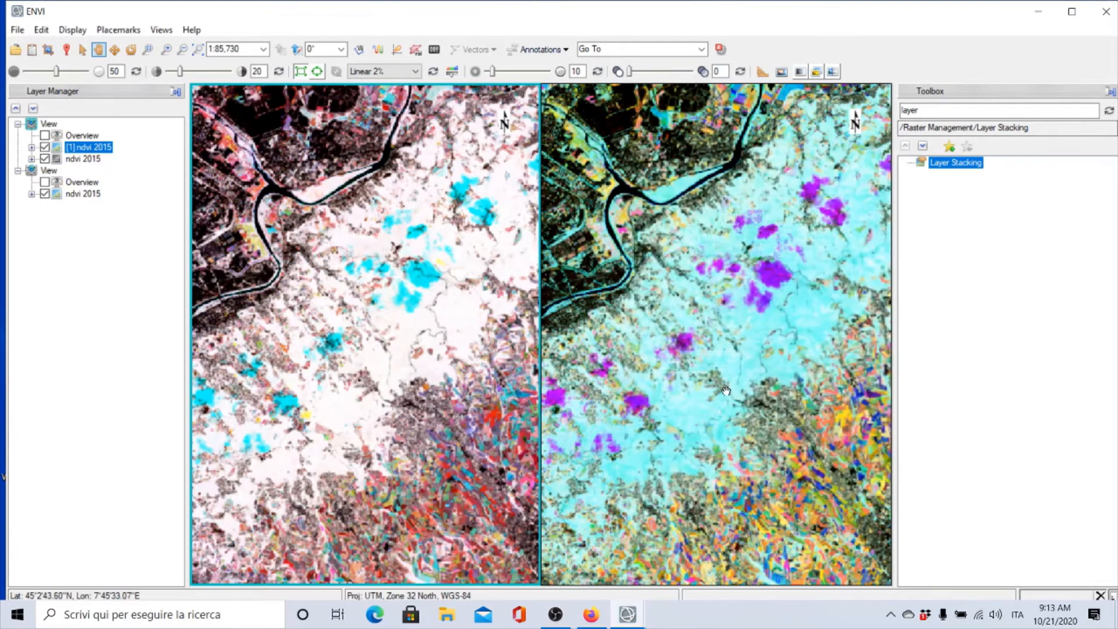
scroll(832, 353, "down", 1)
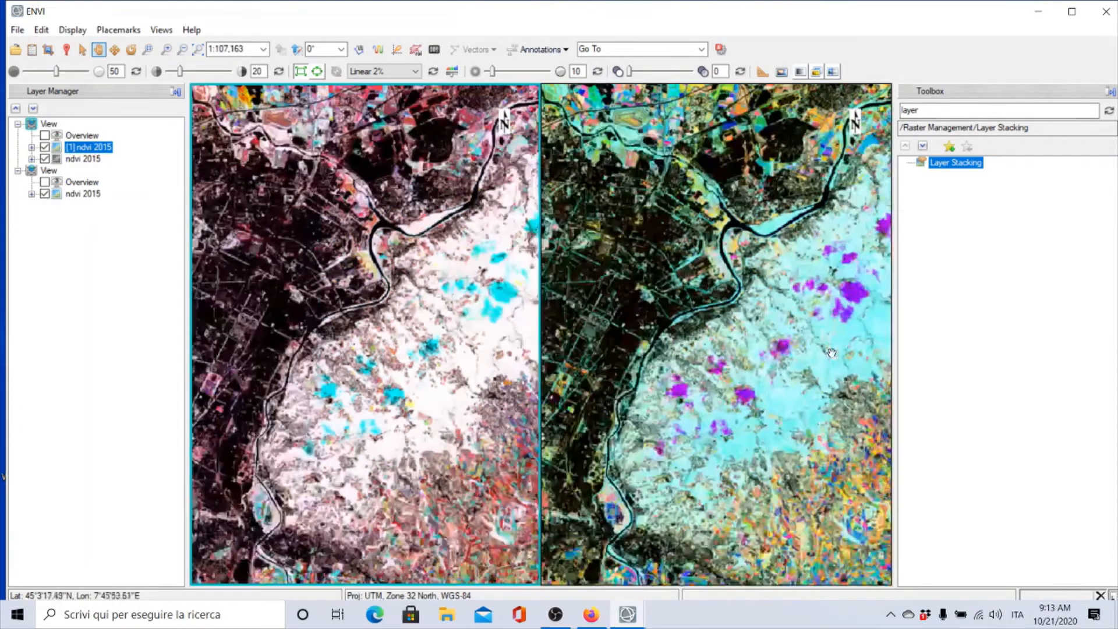
scroll(832, 353, "down", 2)
scroll(830, 353, "down", 2)
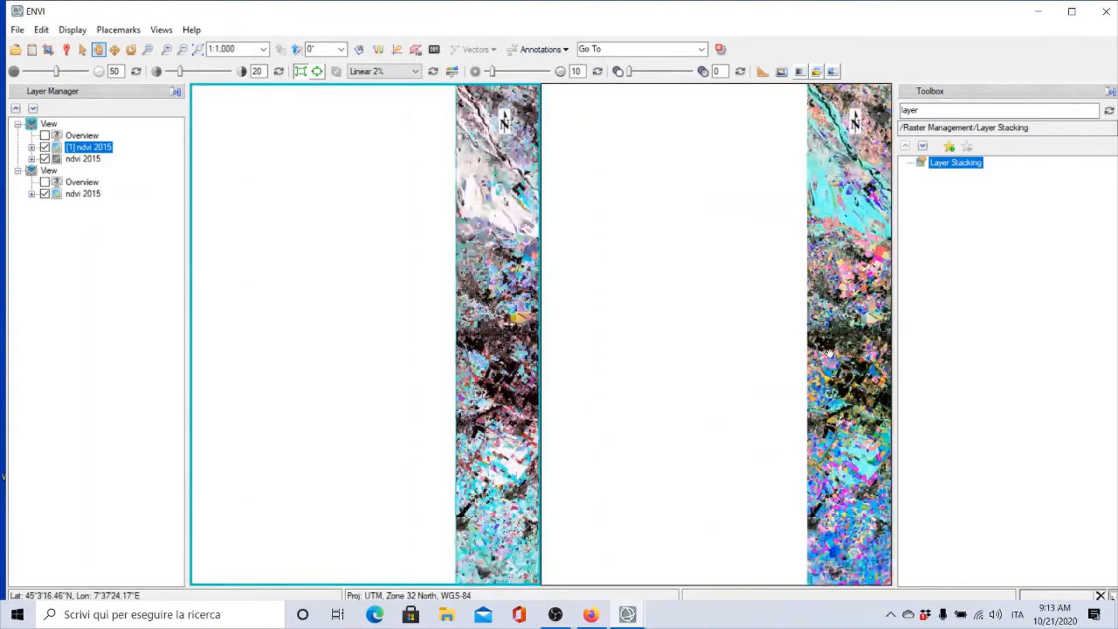
left_click_drag(533, 324, 168, 300)
scroll(781, 382, "down", 2)
scroll(781, 382, "down", 2)
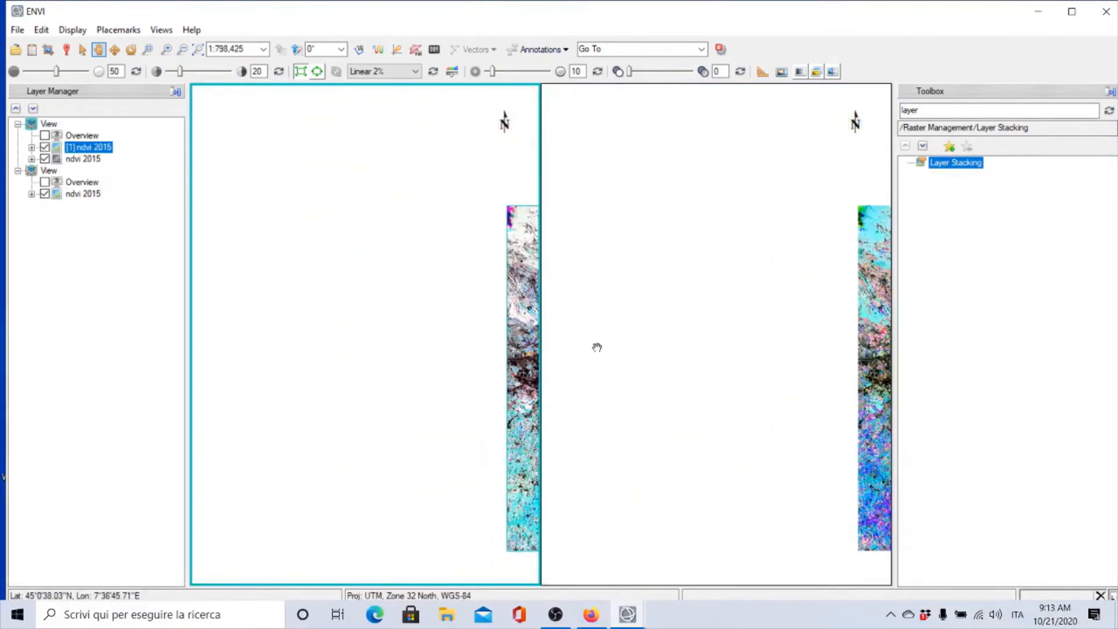
left_click_drag(531, 339, 208, 277)
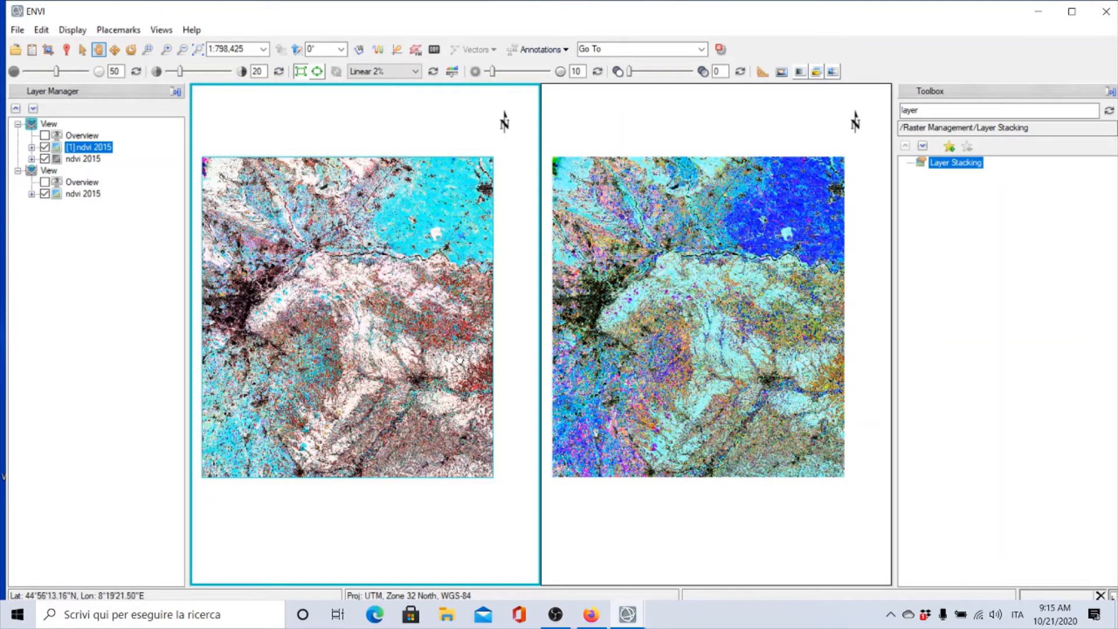
Zoom into the eastern plain and pan back towards the city to compare both composites
scroll(446, 328, "up", 8)
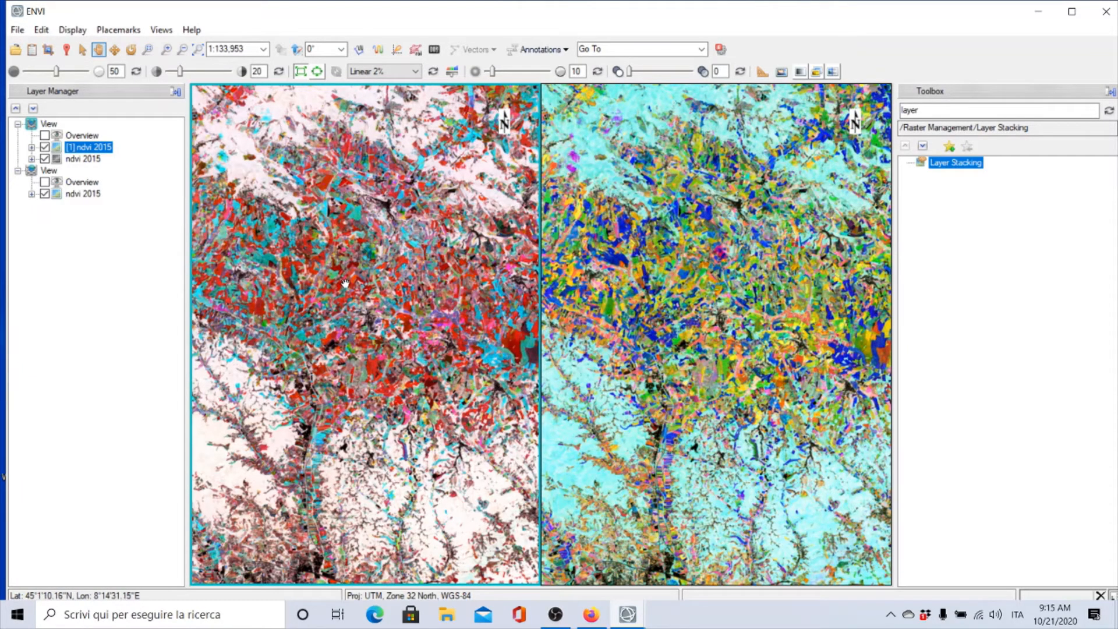
scroll(345, 277, "down", 5)
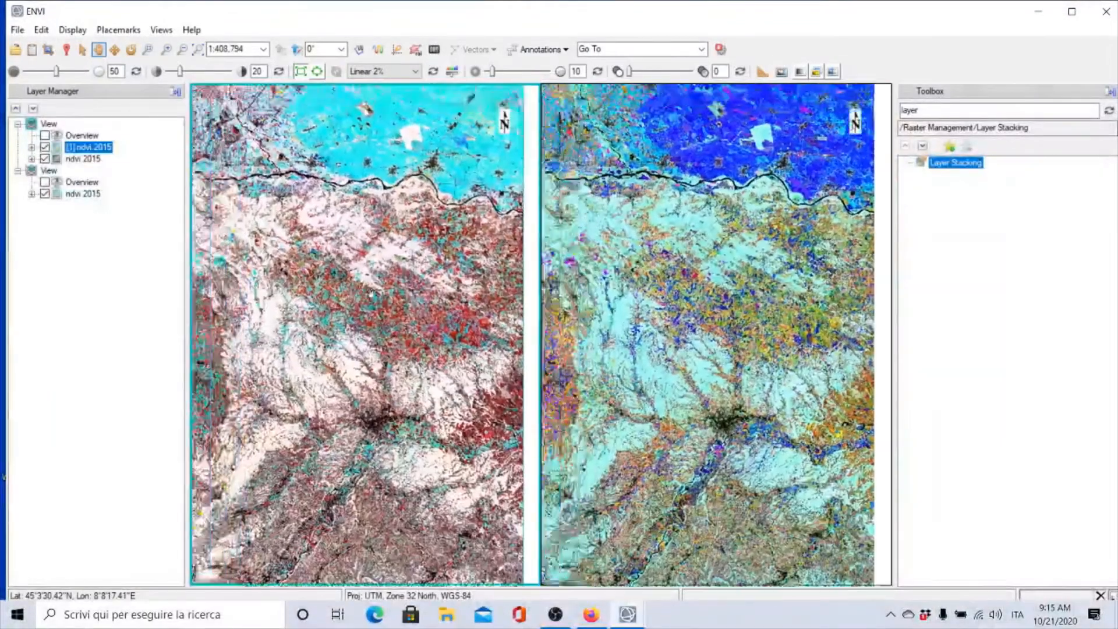
left_click_drag(370, 293, 559, 354)
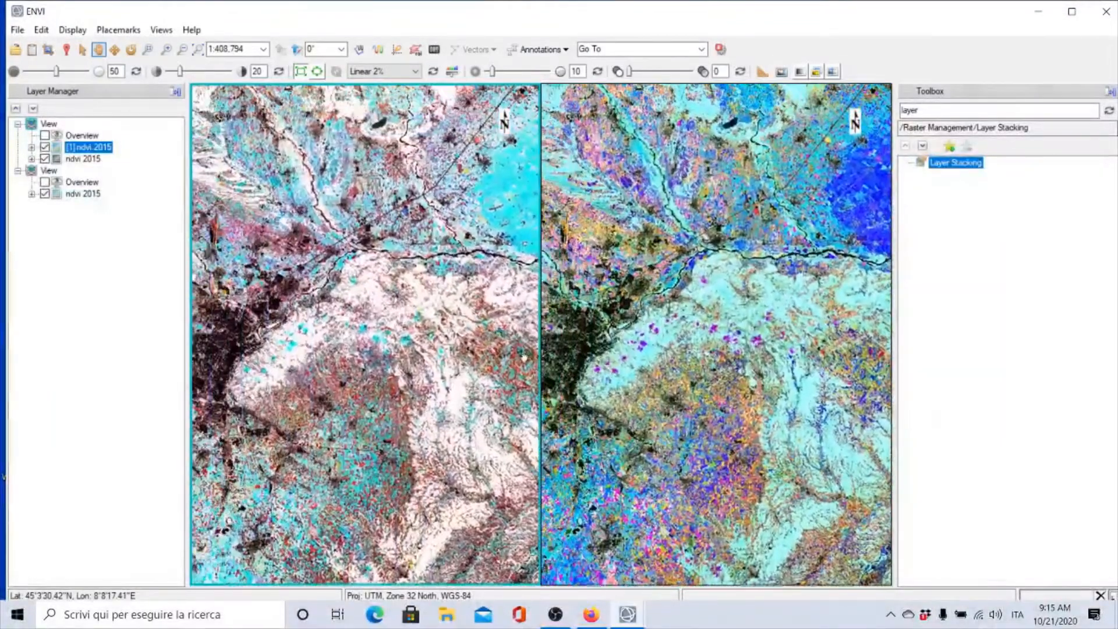
left_click_drag(354, 343, 487, 330)
scroll(310, 354, "up", 9)
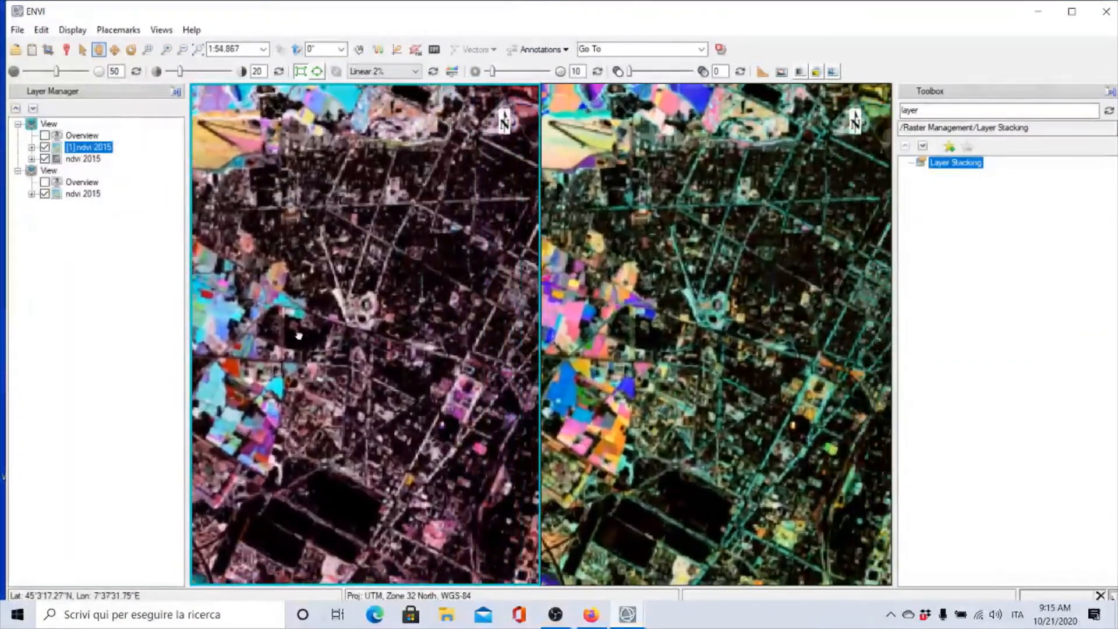
left_click_drag(426, 343, 377, 302)
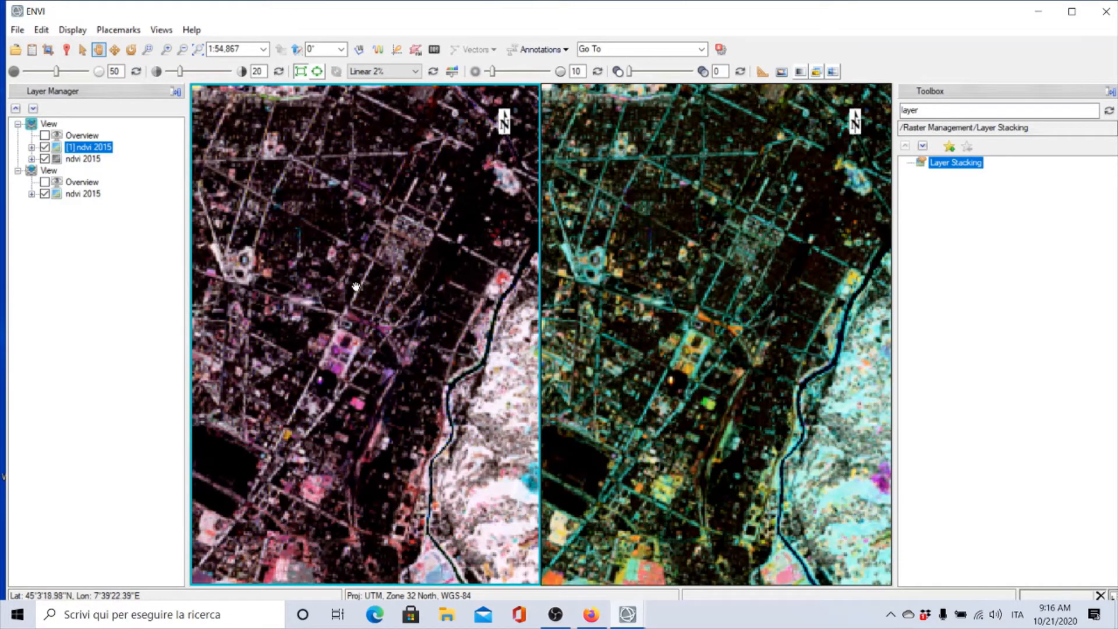
Pan across the city centre and zoom in and out to examine urban and field colours in both views
left_click_drag(342, 287, 433, 290)
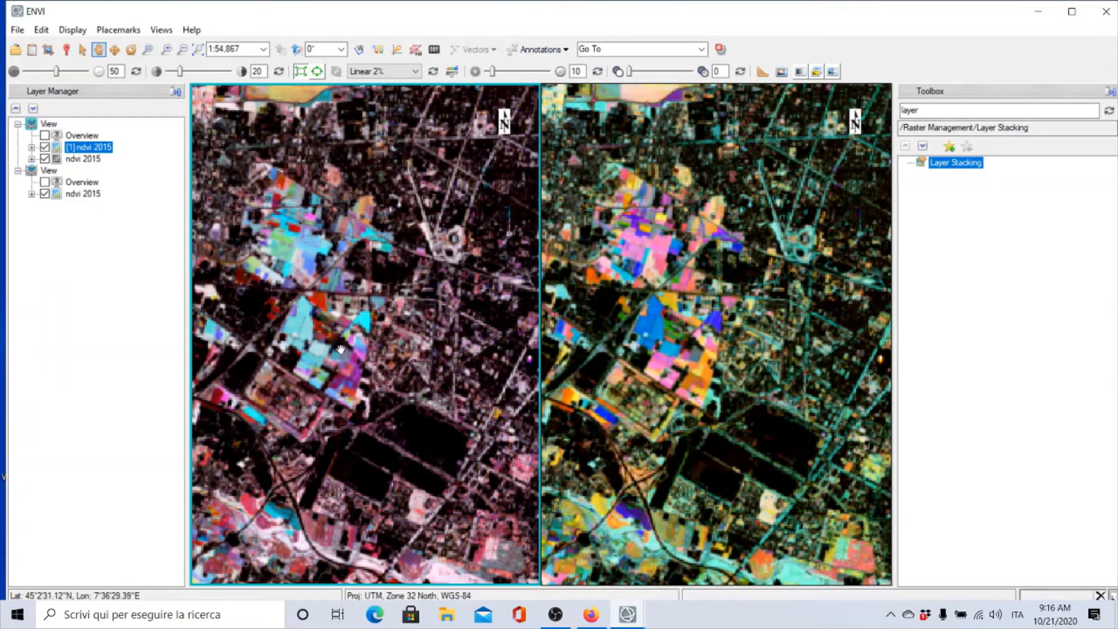
scroll(373, 350, "down", 3)
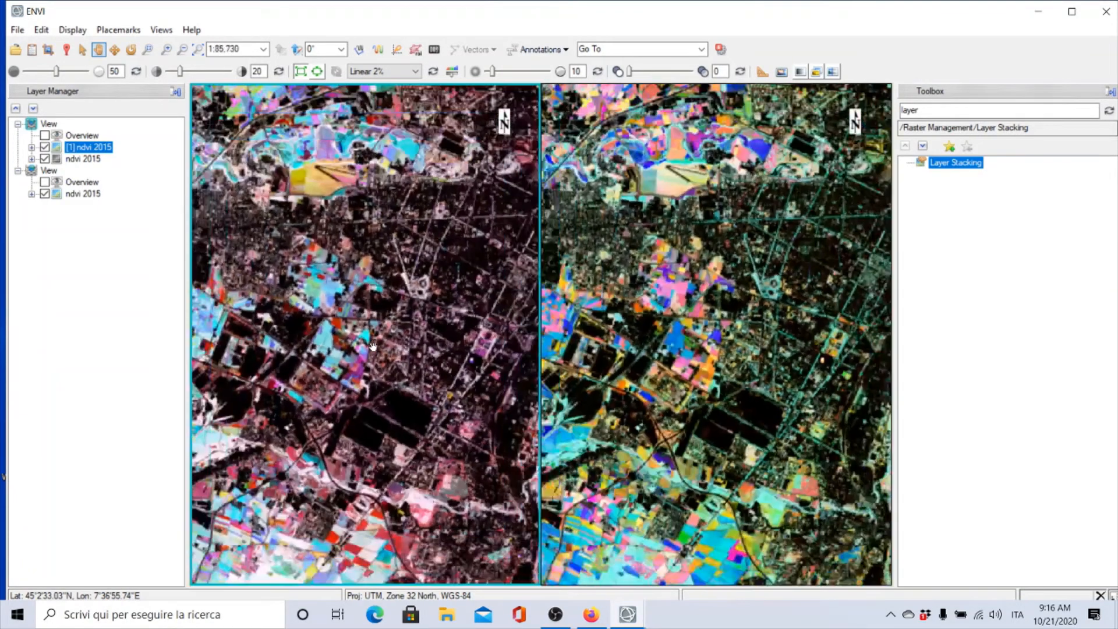
scroll(396, 395, "up", 1)
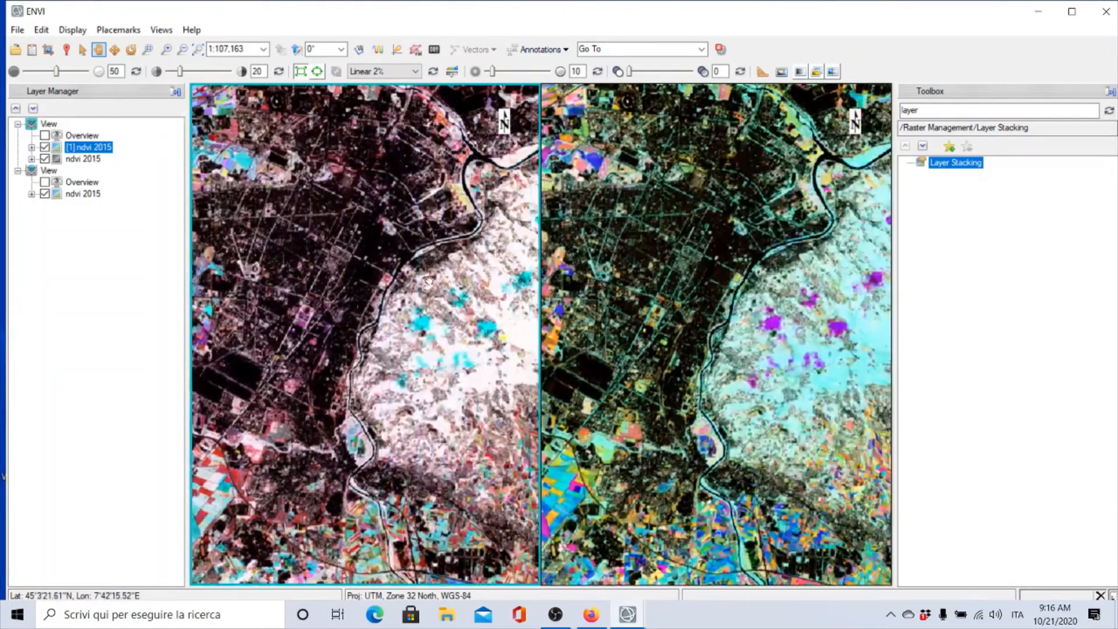
scroll(454, 239, "up", 1)
left_click_drag(474, 203, 439, 255)
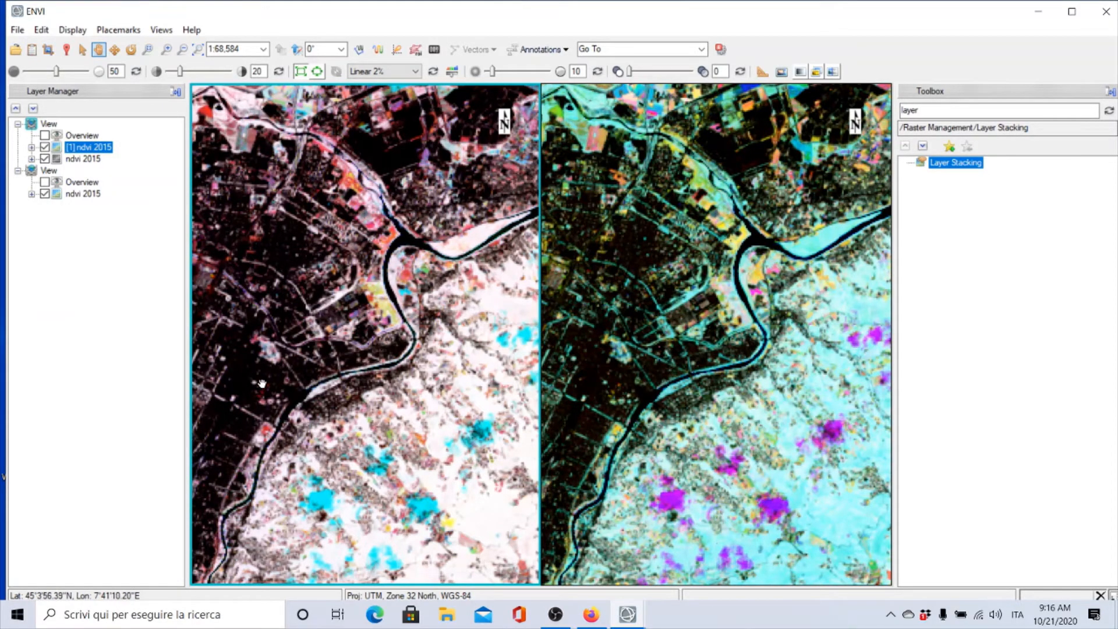
scroll(253, 379, "up", 2)
scroll(265, 381, "down", 1)
scroll(271, 380, "down", 1)
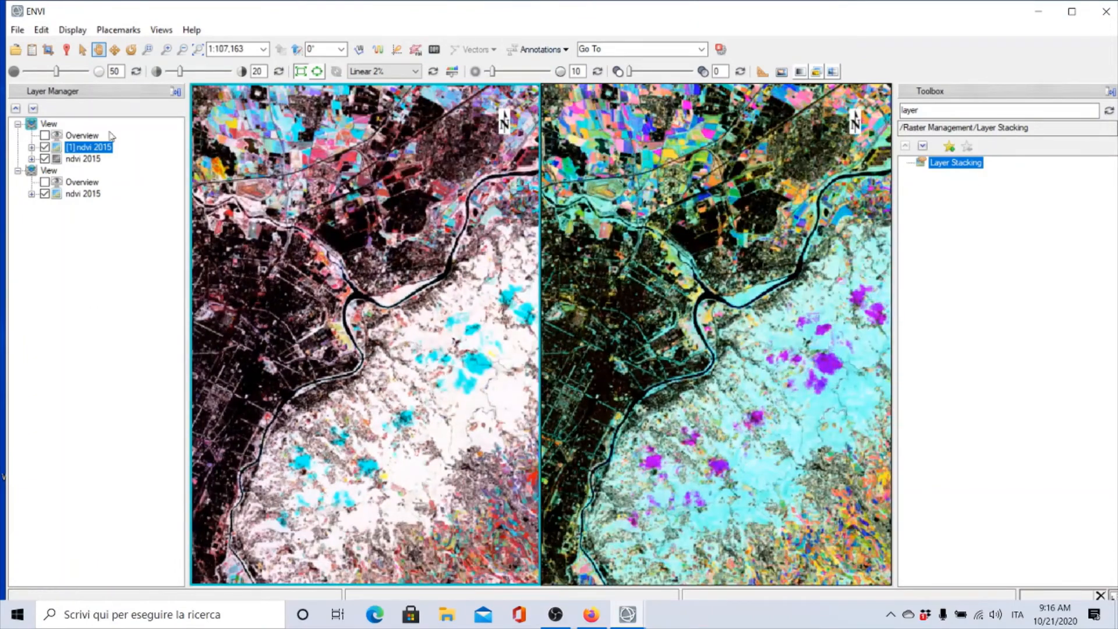
Load the July, August and September NDVI layers as an RGB composite in a new view, then close the Data Manager
left_click(32, 49)
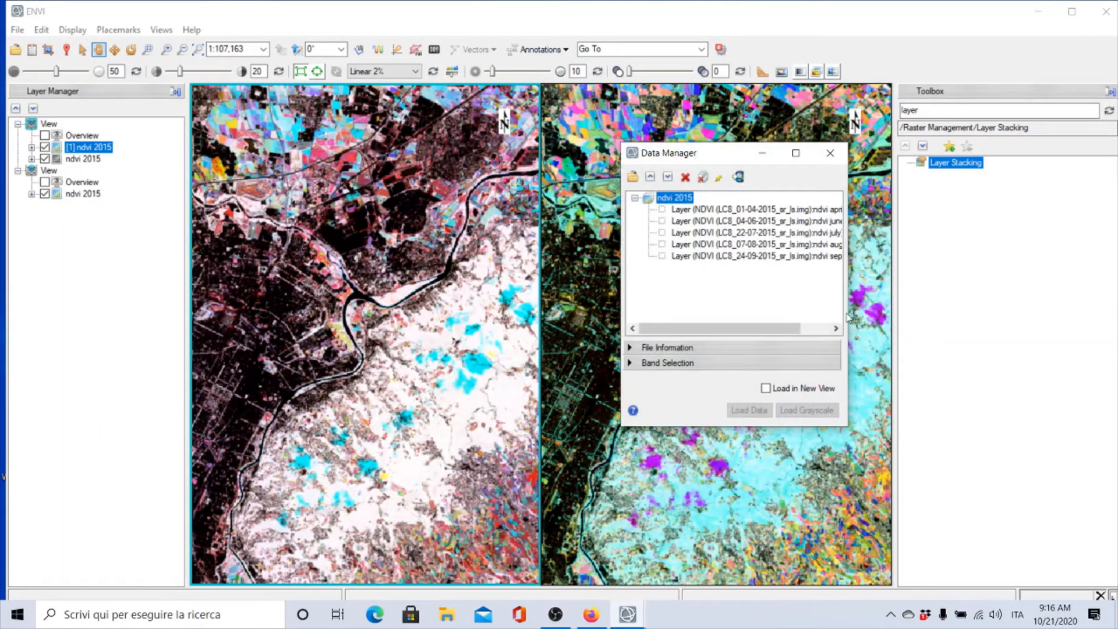
left_click_drag(845, 308, 990, 310)
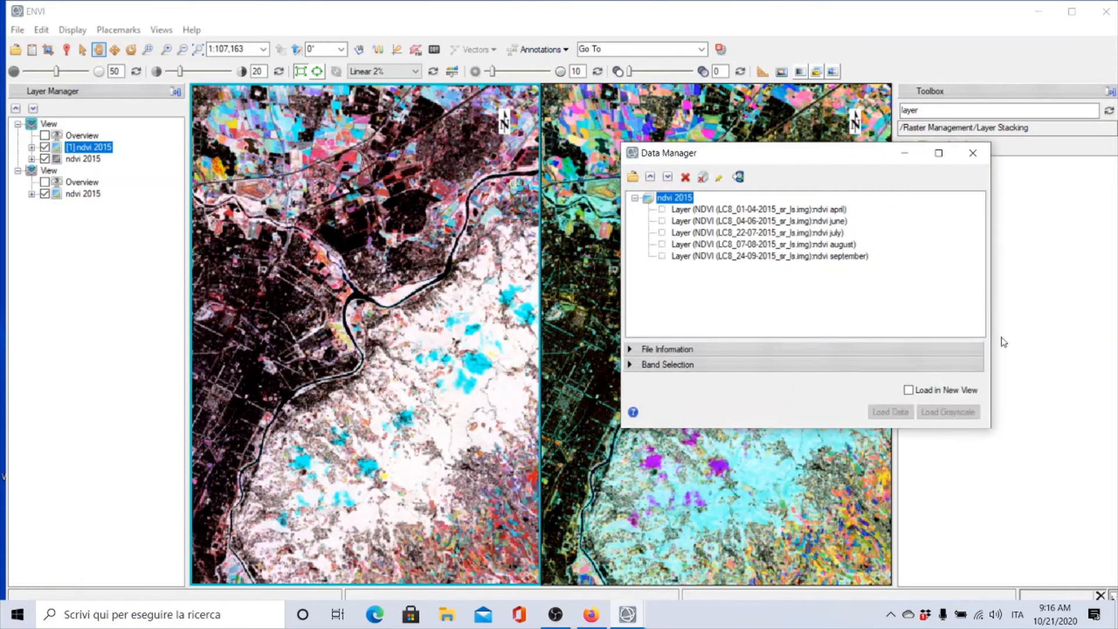
left_click(628, 365)
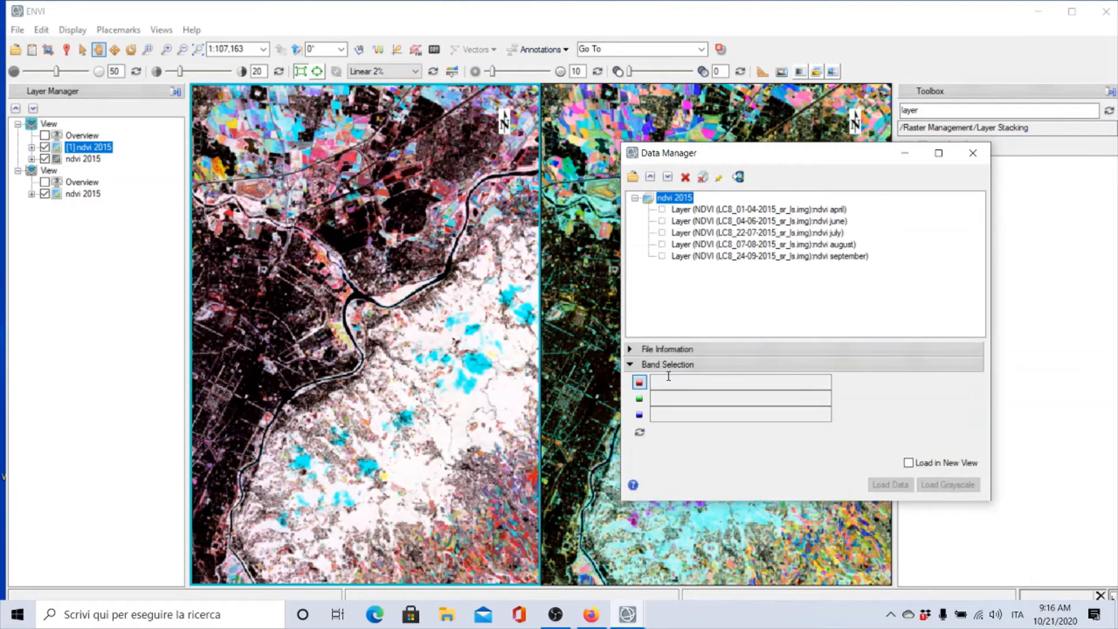
left_click(829, 234)
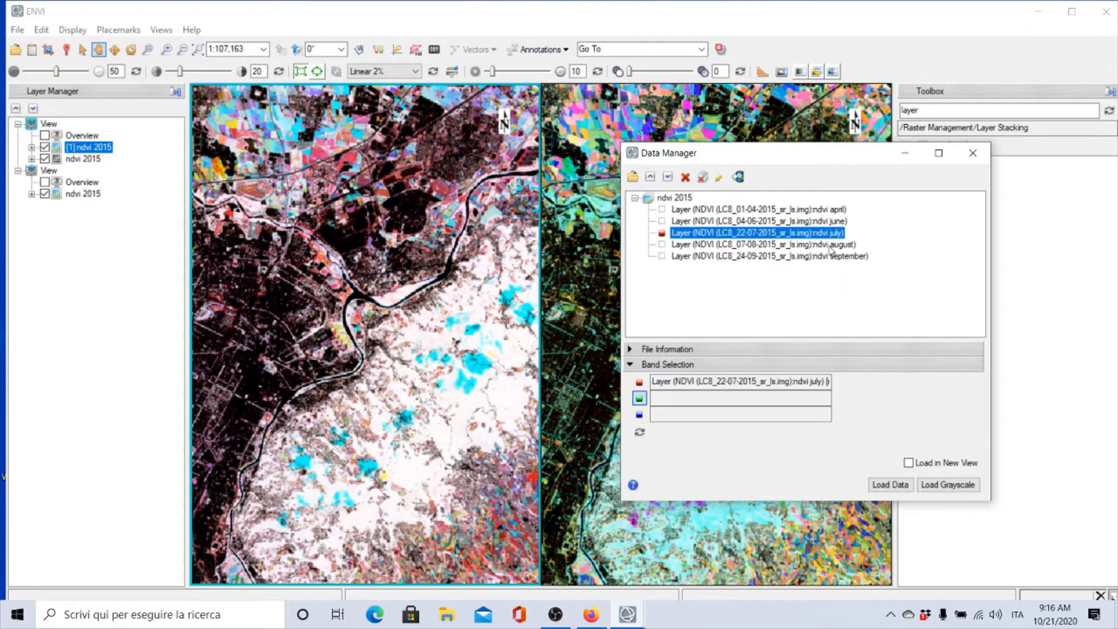
left_click(830, 246)
left_click(812, 257)
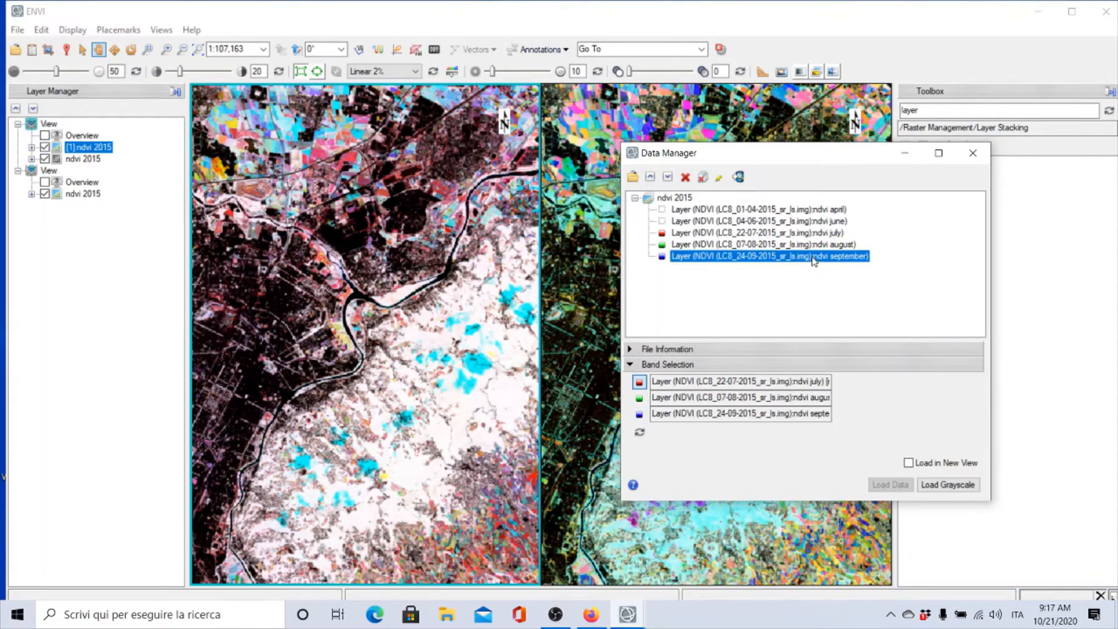
left_click(909, 464)
left_click(891, 485)
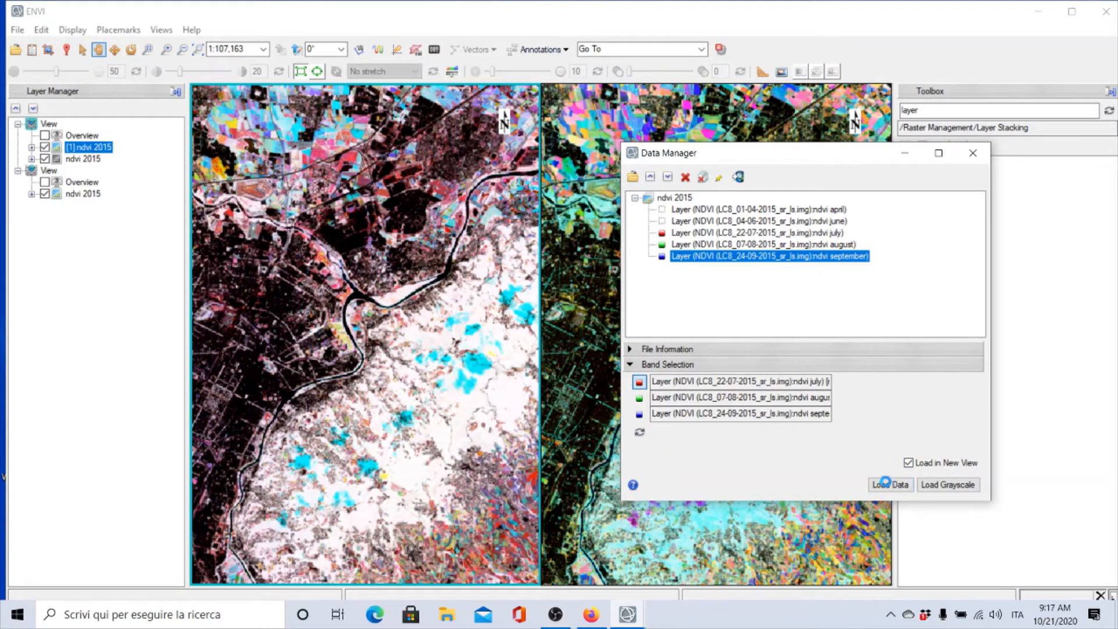
left_click(973, 154)
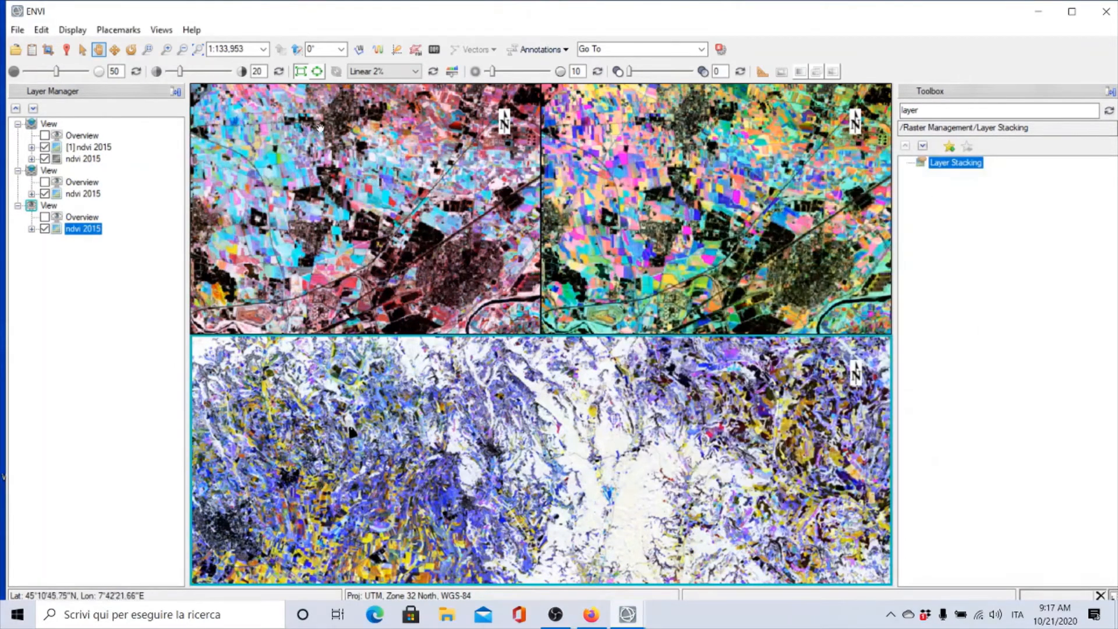
Geo-link all three views together
left_click(162, 30)
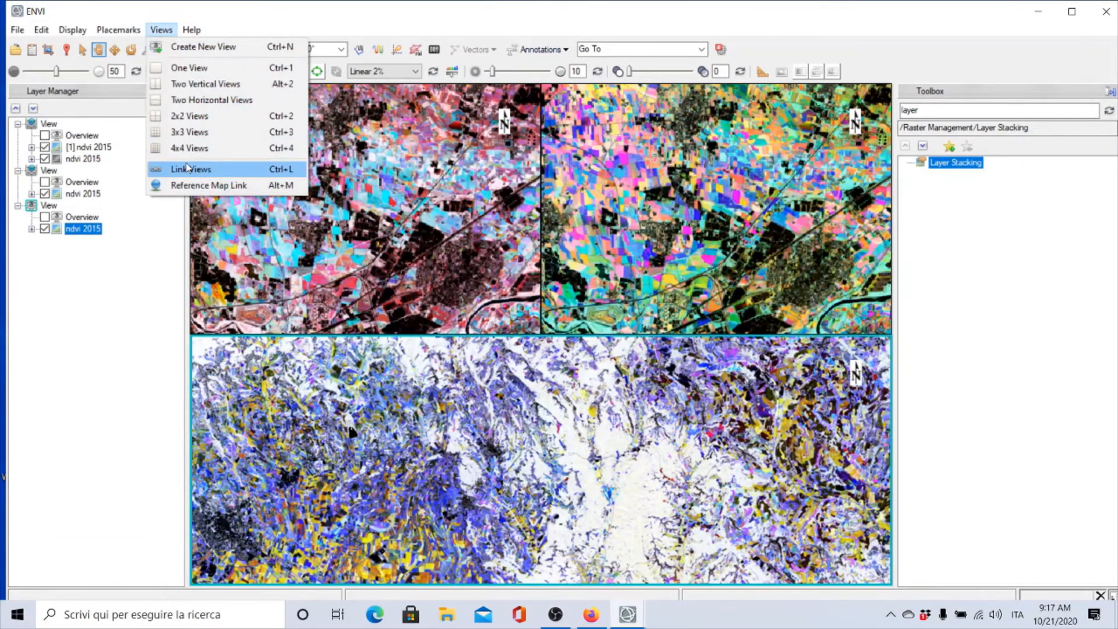
left_click(188, 168)
left_click(524, 289)
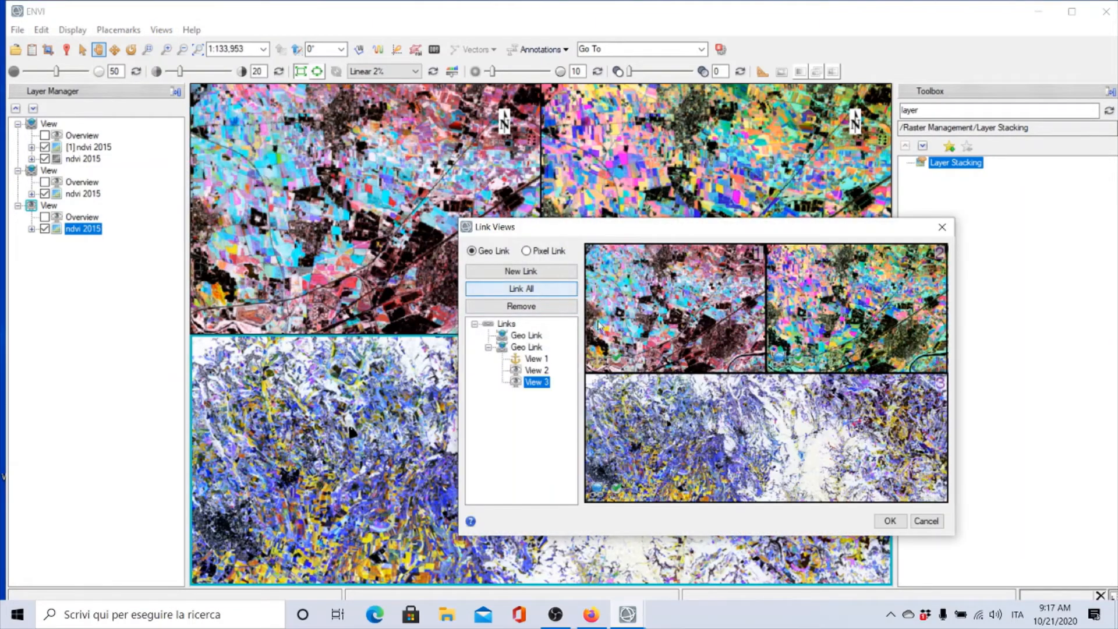
left_click(890, 521)
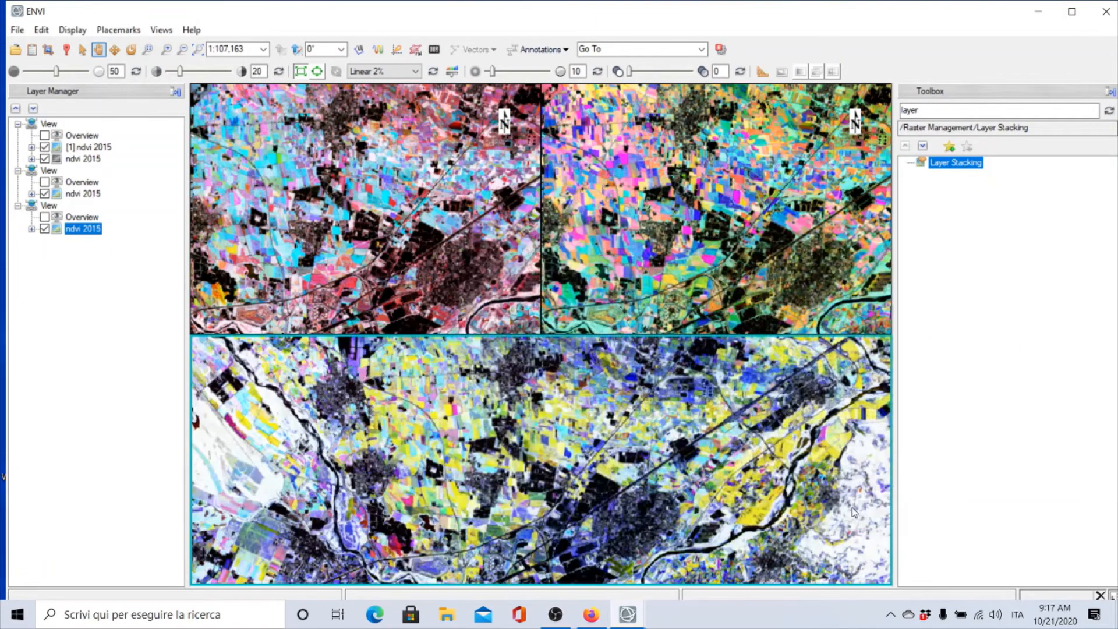
Zoom out and pan to the eastern plain to compare the three linked composites
scroll(553, 391, "down", 4)
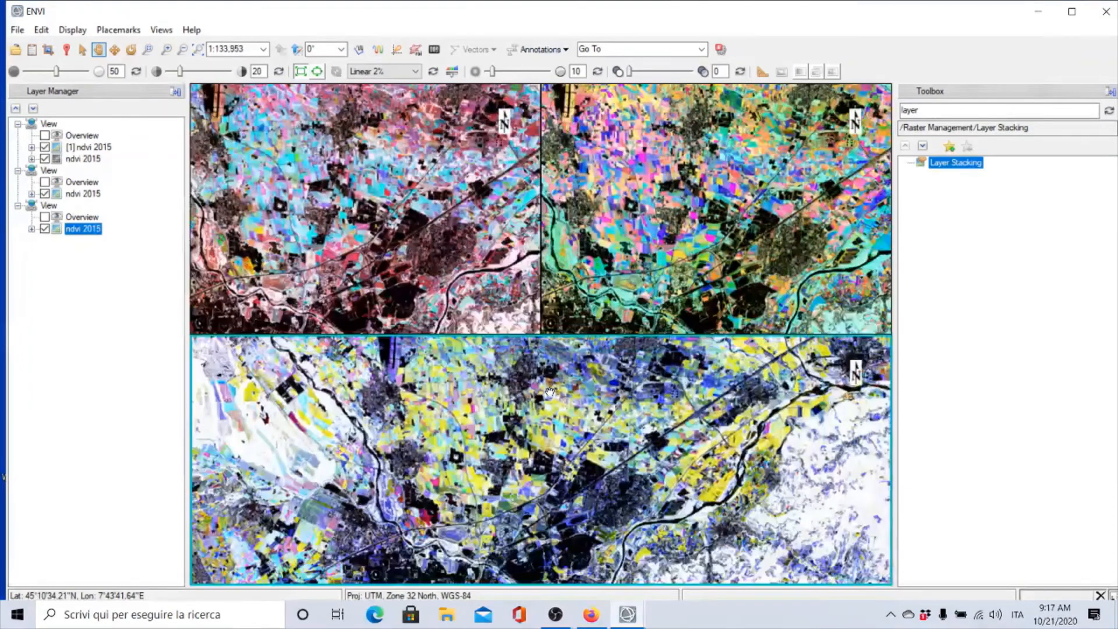
scroll(560, 407, "down", 3)
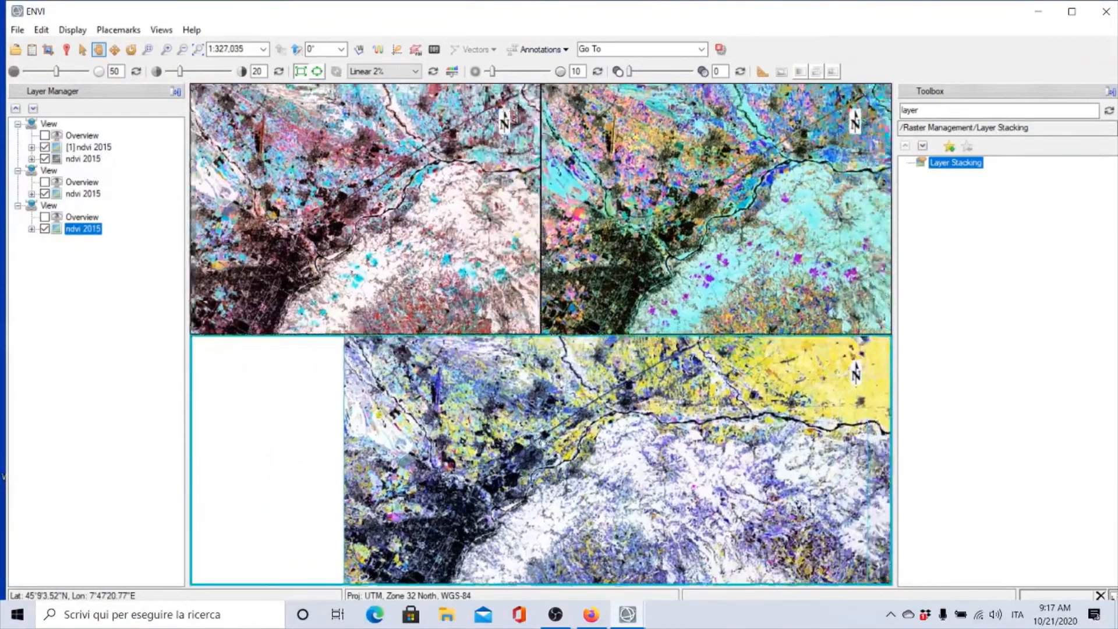
left_click_drag(545, 441, 306, 524)
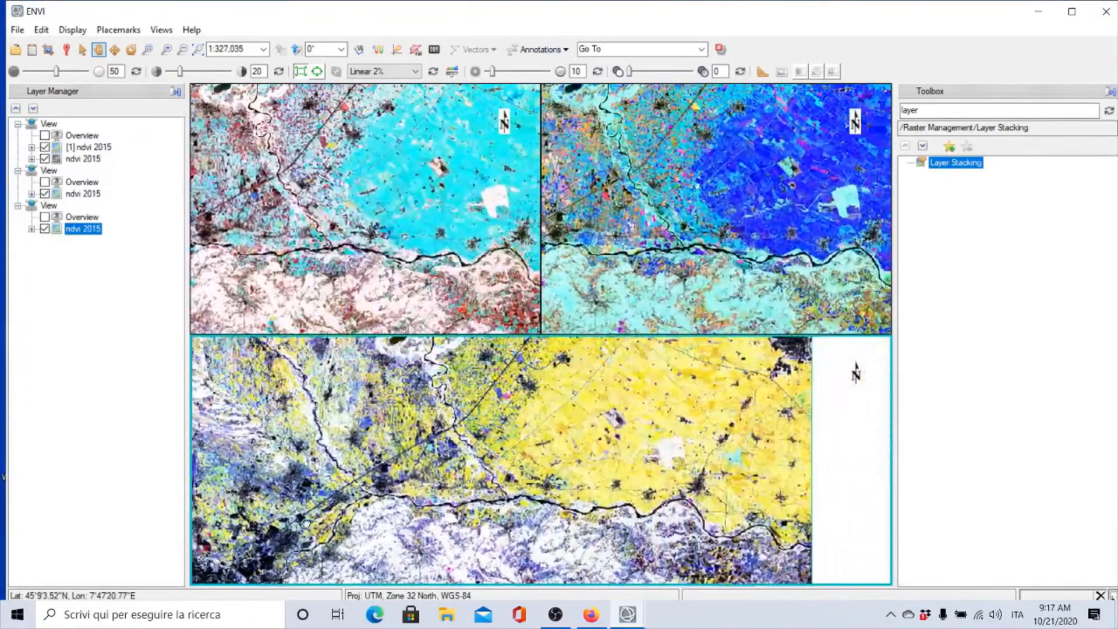
left_click_drag(604, 477, 525, 519)
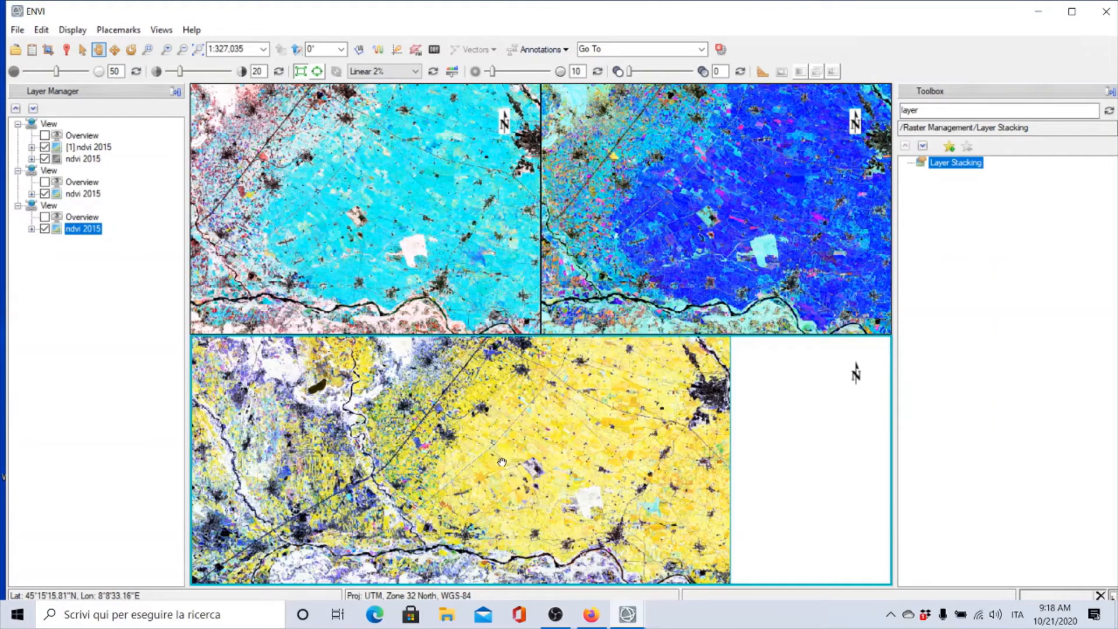
scroll(502, 461, "down", 3)
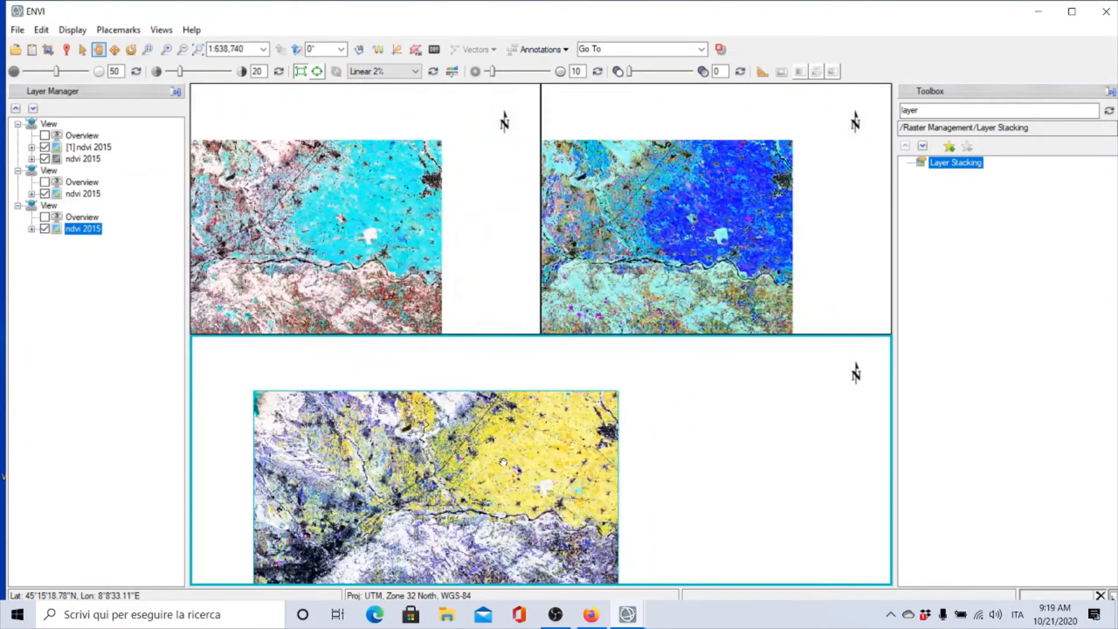
scroll(527, 395, "up", 2)
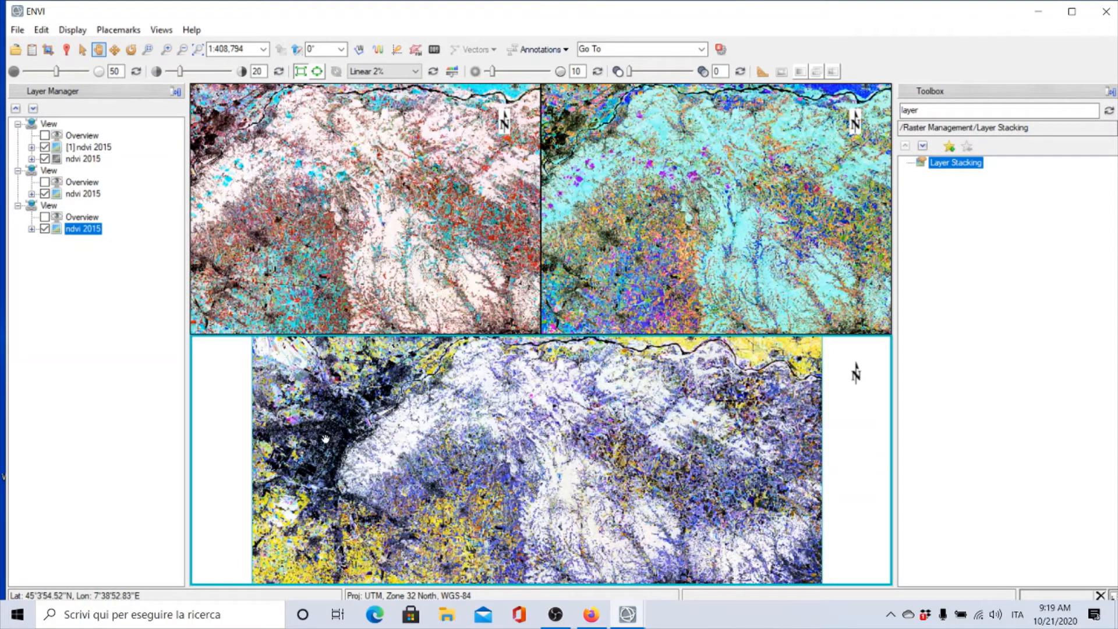
Zoom into the city, then pan to the river plain and zoom in to compare the three views
scroll(323, 449, "up", 5)
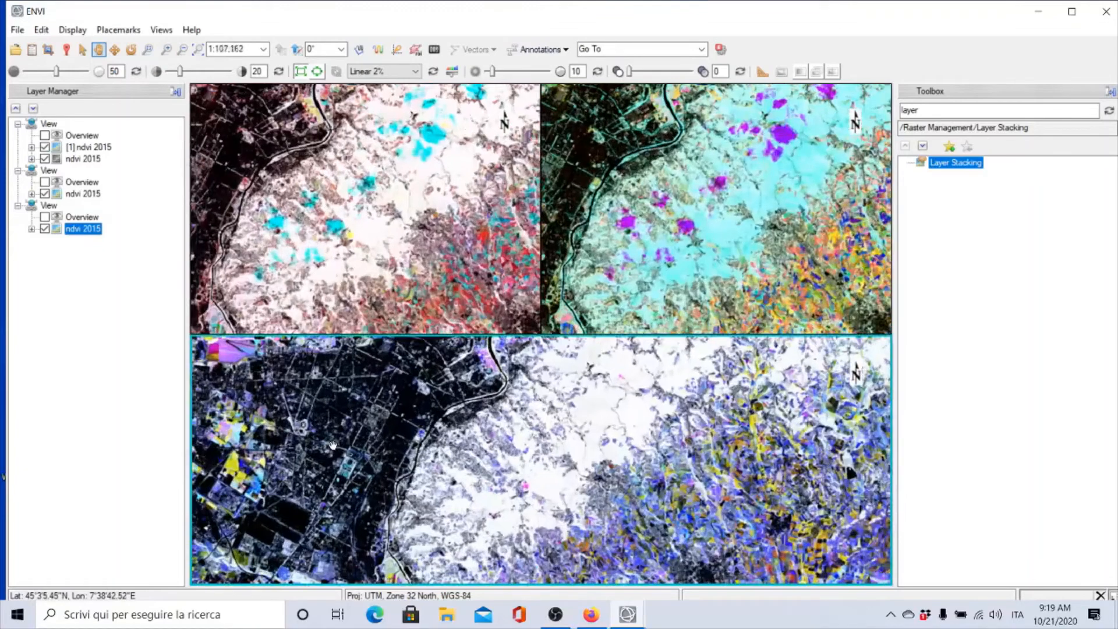
scroll(333, 446, "up", 1)
left_click_drag(335, 436, 669, 428)
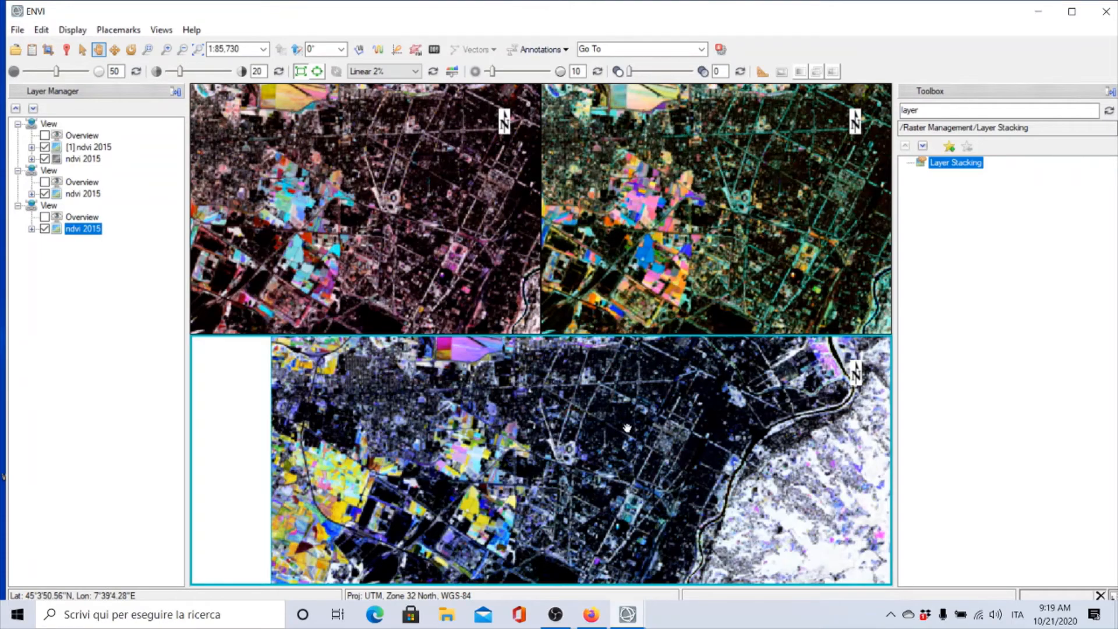
scroll(627, 428, "down", 3)
left_click_drag(706, 403, 560, 486)
left_click_drag(722, 369, 495, 477)
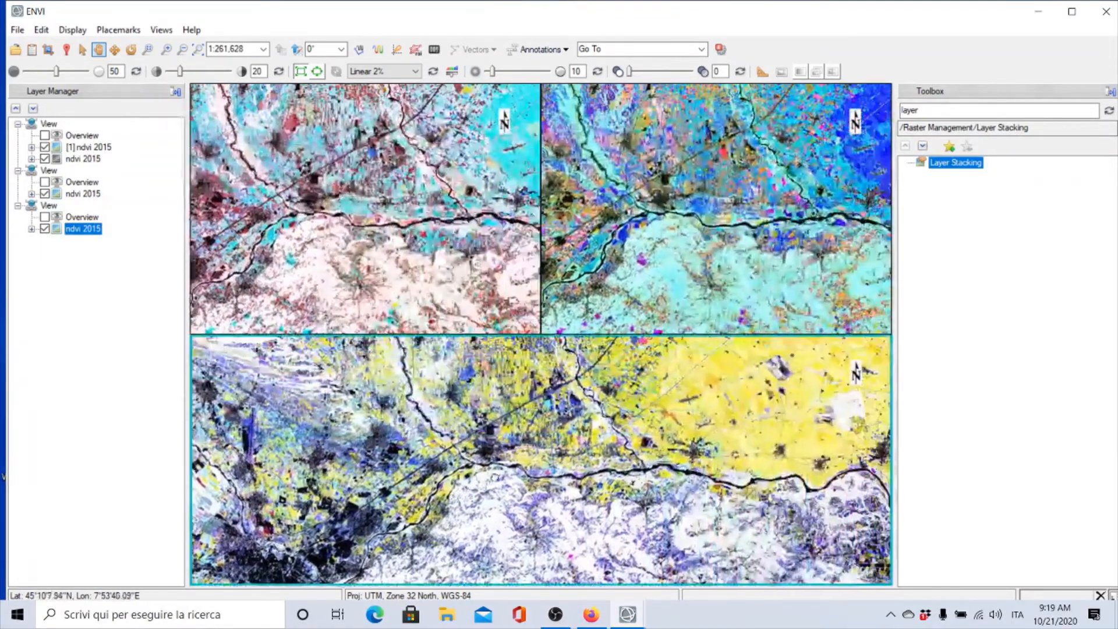
scroll(524, 481, "up", 4)
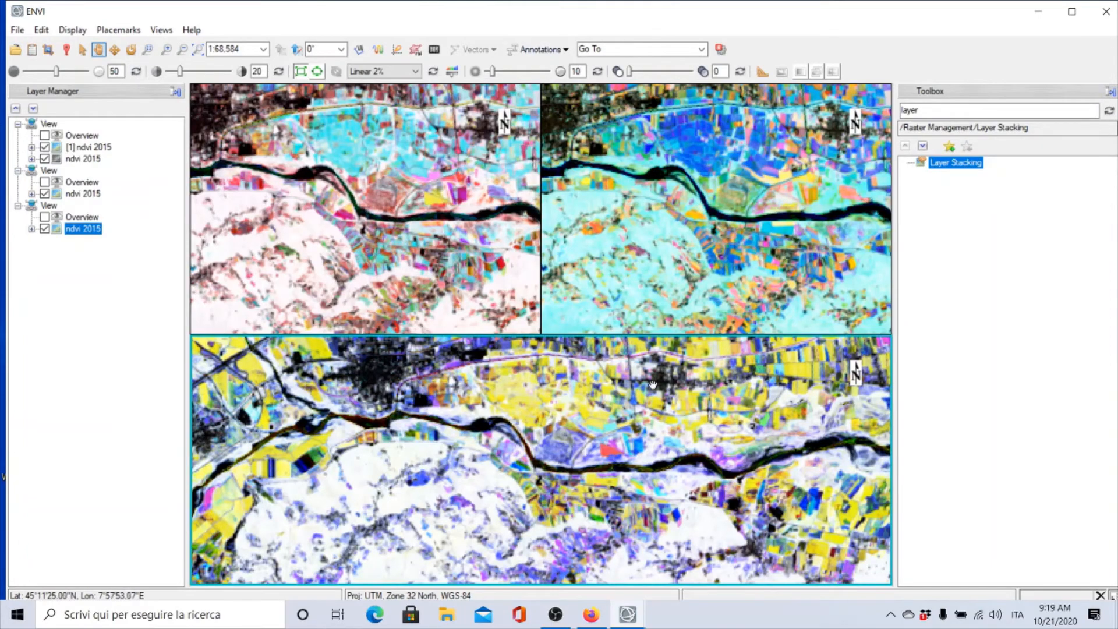
Pan and zoom out across the linked views to compare the three NDVI composites over the whole area
left_click_drag(640, 402, 626, 366)
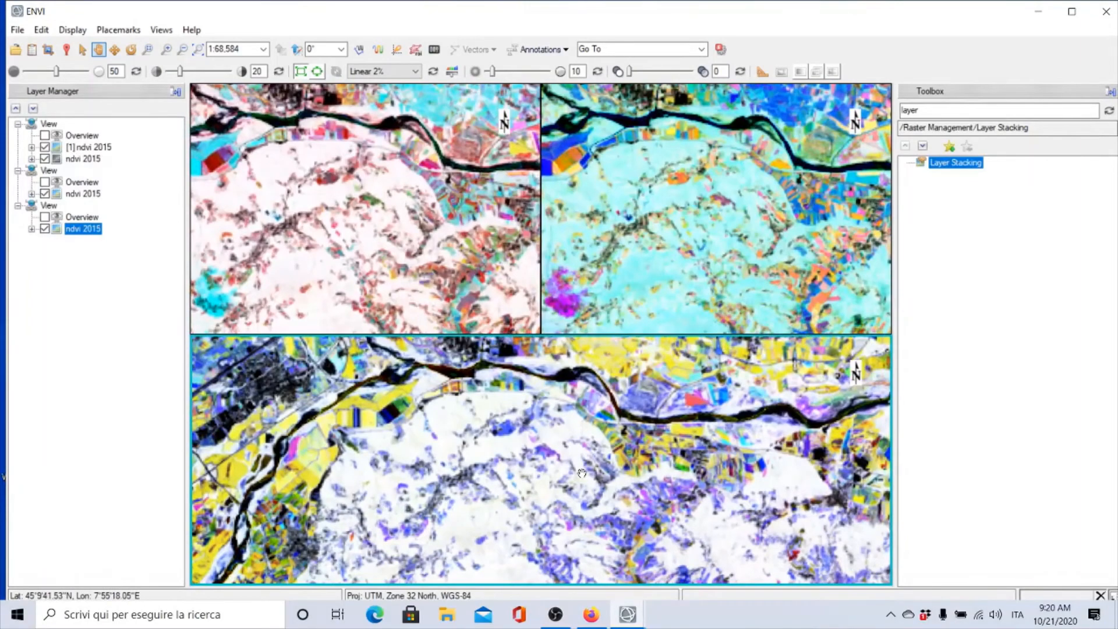
left_click_drag(582, 473, 624, 392)
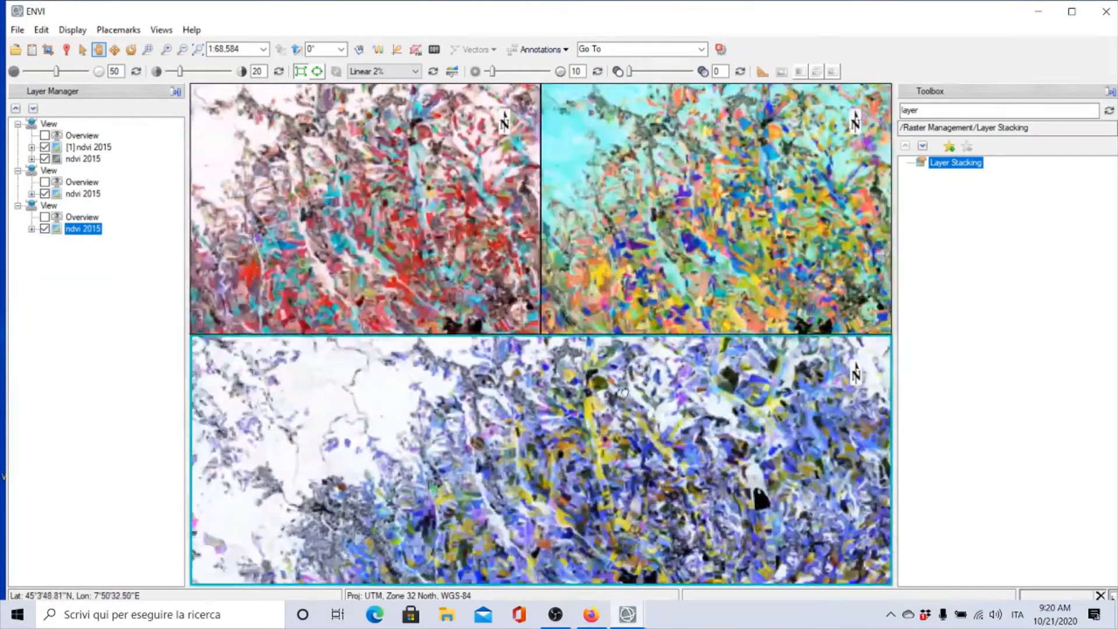
scroll(624, 392, "down", 5)
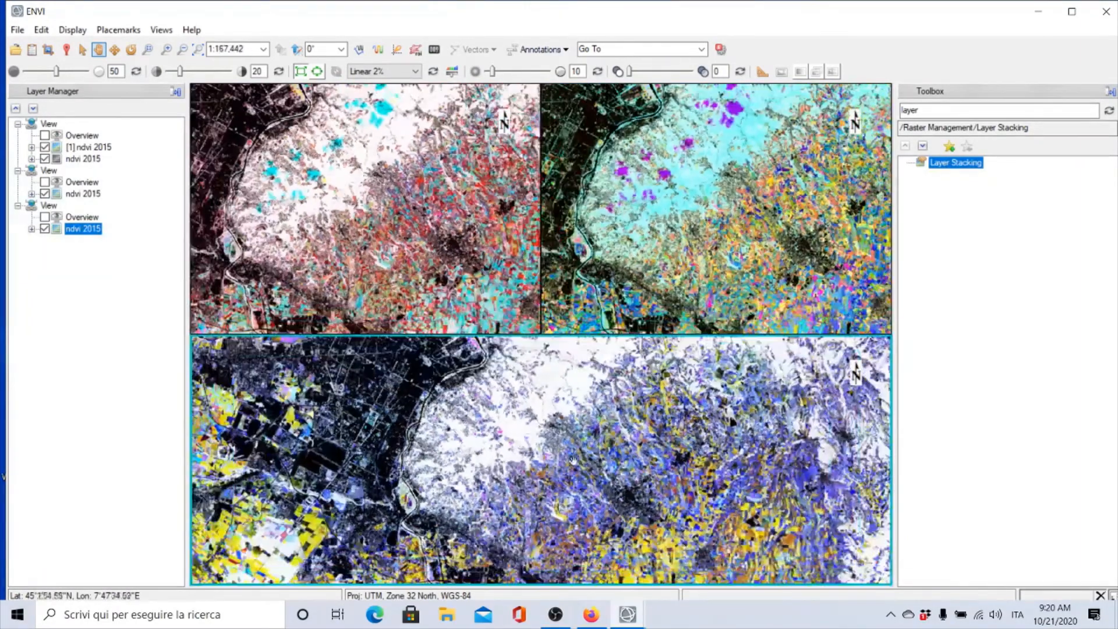
left_click_drag(472, 495, 743, 246)
left_click_drag(613, 462, 476, 405)
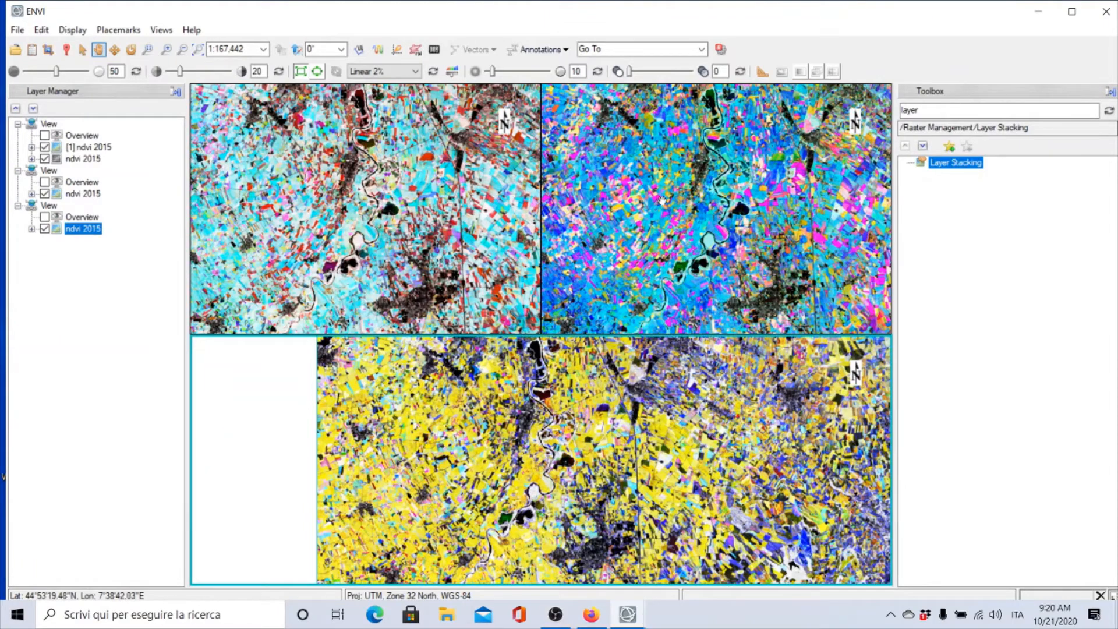
left_click_drag(638, 238, 672, 239)
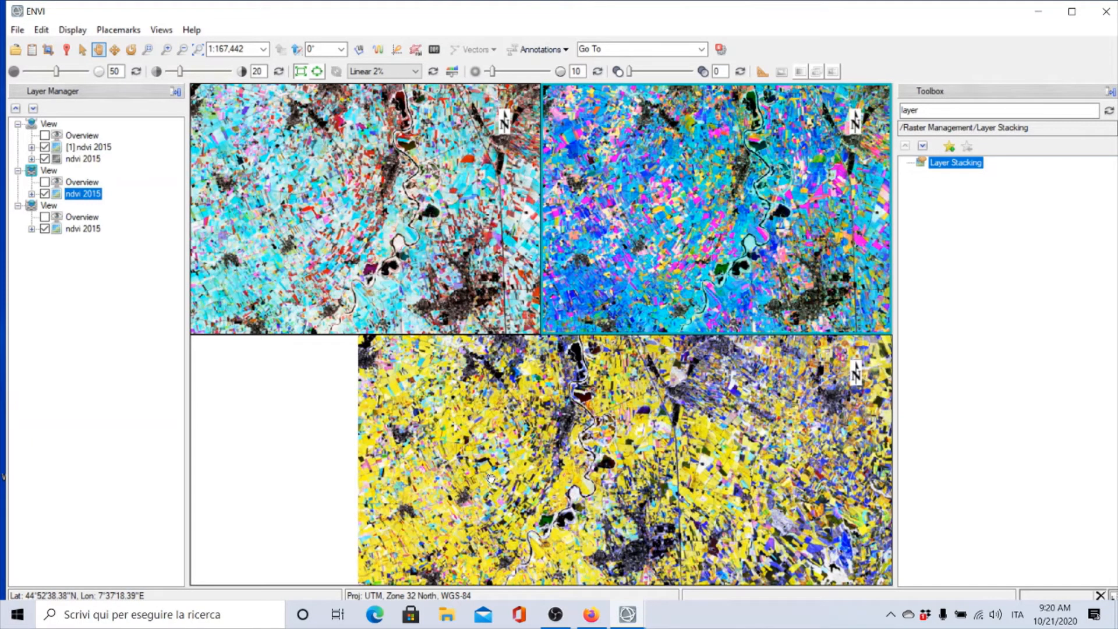
scroll(651, 435, "down", 4)
scroll(652, 435, "down", 4)
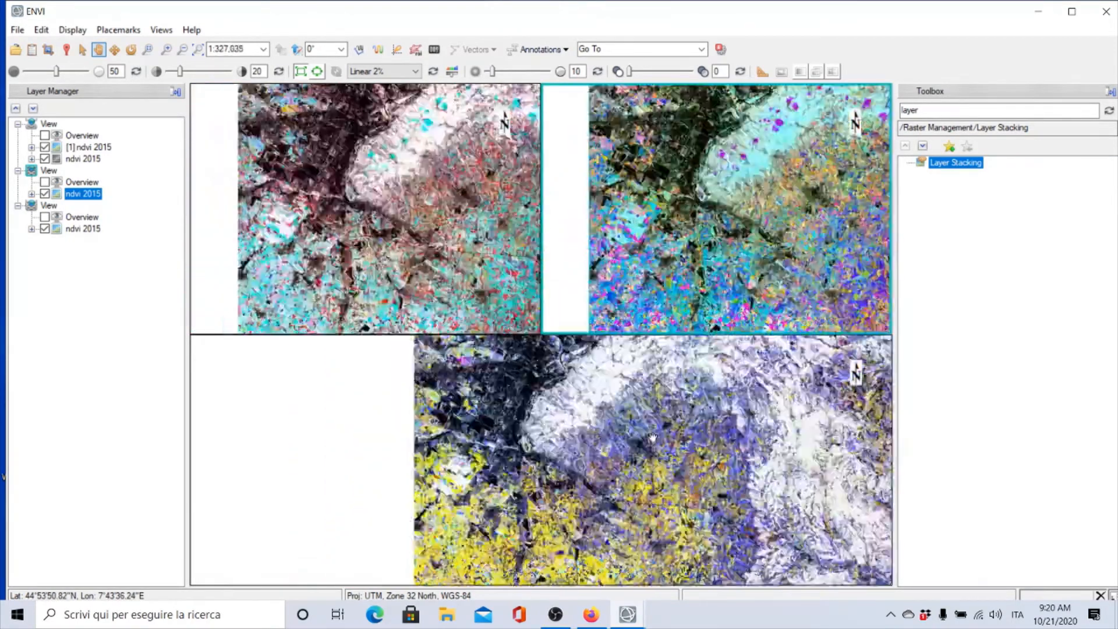
left_click(562, 477)
scroll(562, 478, "down", 4)
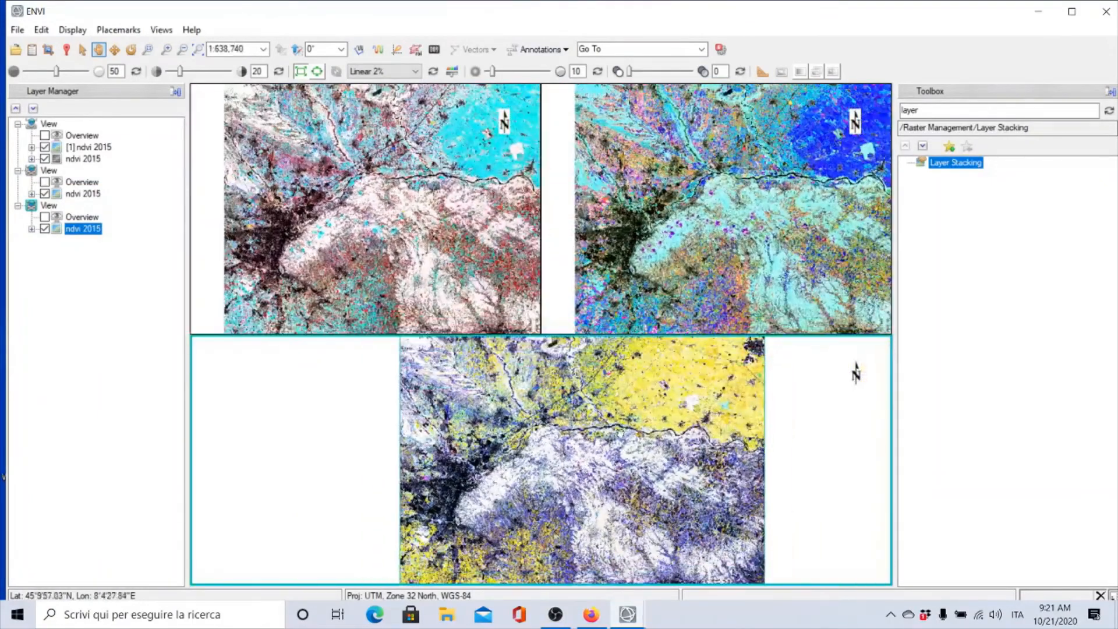
scroll(621, 434, "down", 1)
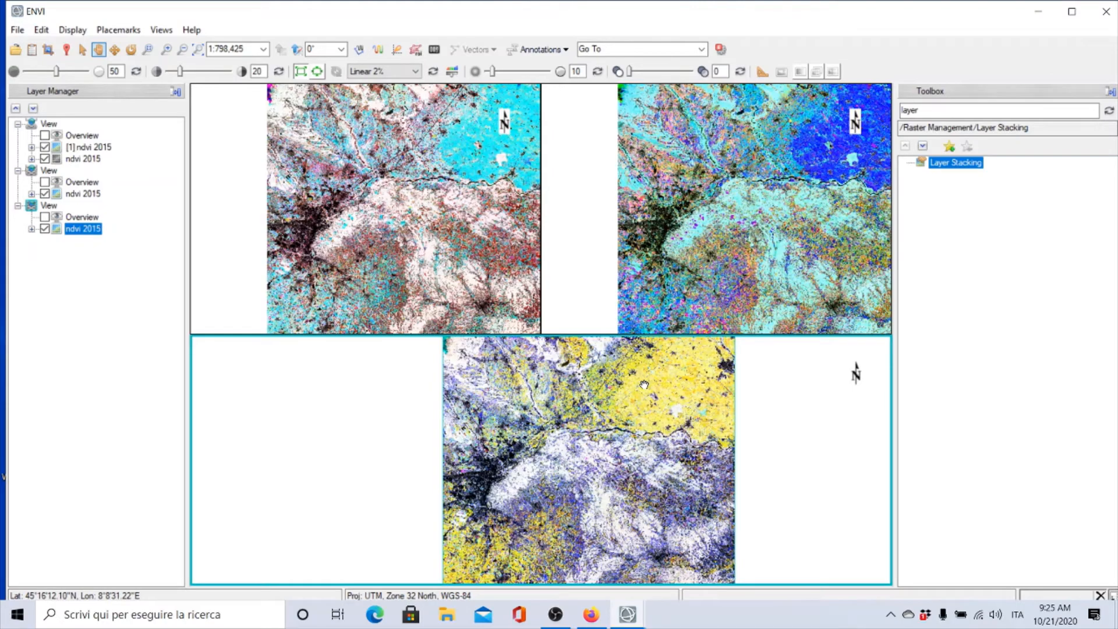
Zoom into the farmland of the eastern plain to compare field patterns across the three views
scroll(644, 385, "up", 5)
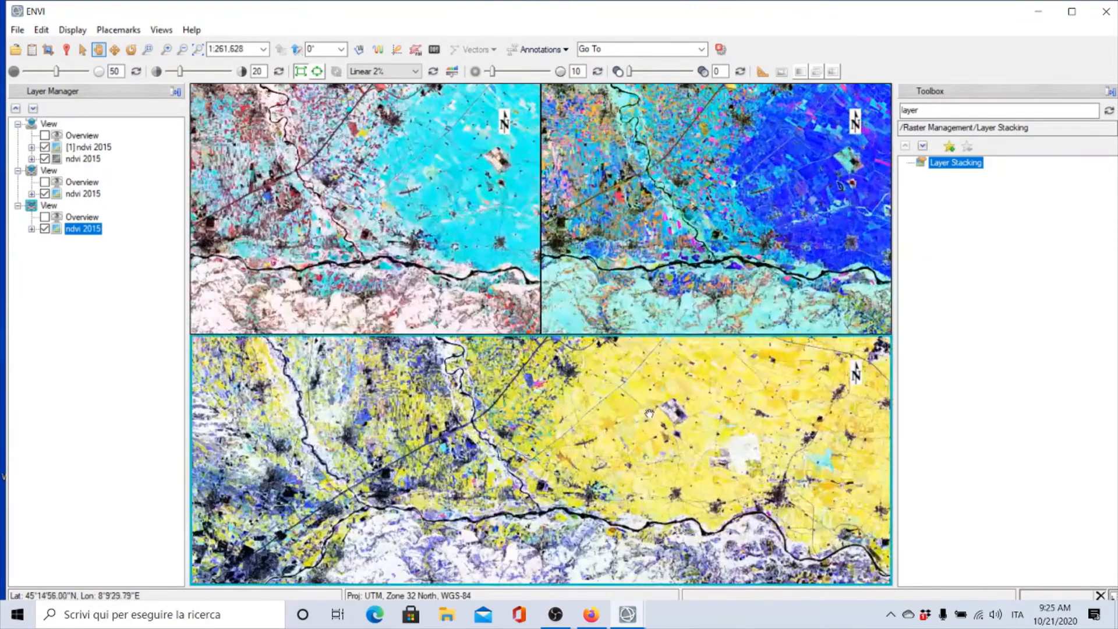
left_click_drag(650, 413, 385, 483)
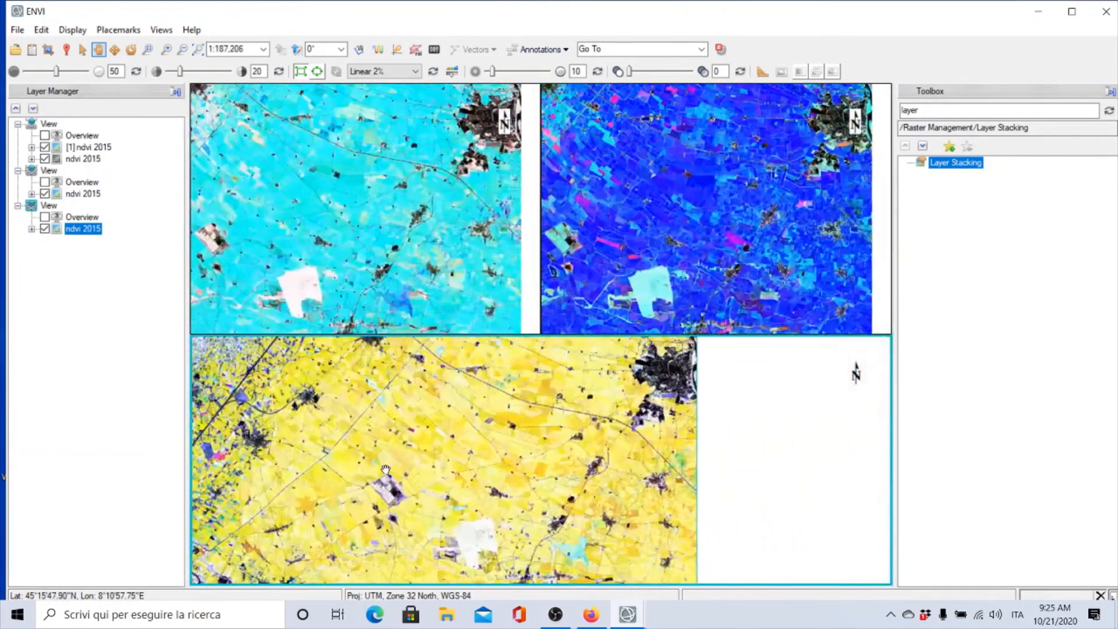
scroll(390, 466, "up", 2)
scroll(395, 453, "up", 2)
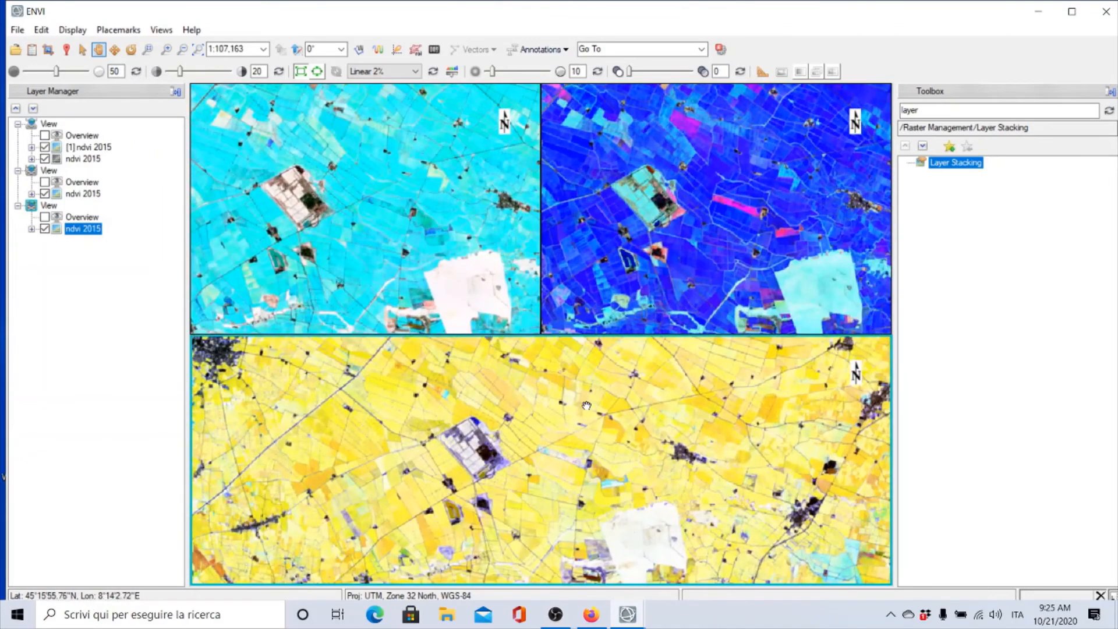
scroll(575, 409, "up", 3)
left_click_drag(574, 409, 473, 400)
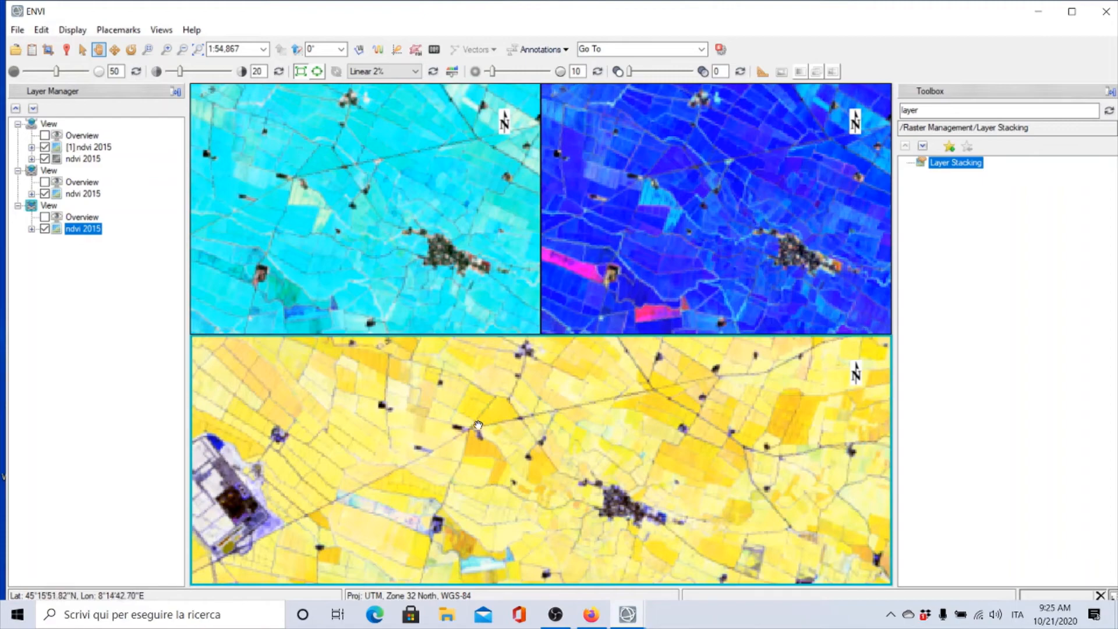
scroll(473, 411, "up", 2)
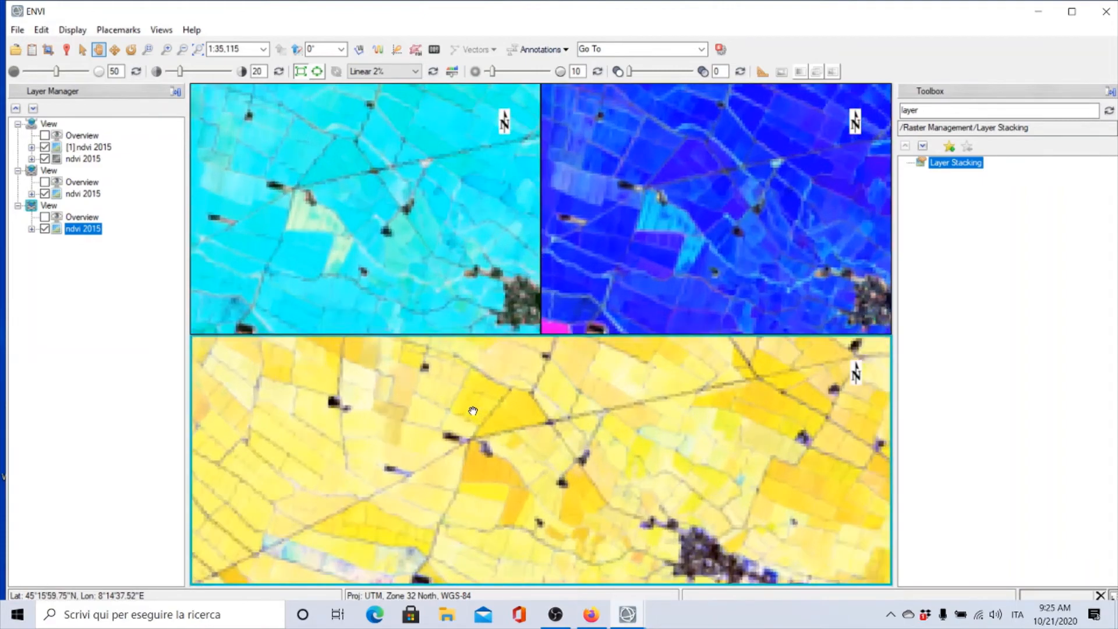
scroll(474, 418, "up", 2)
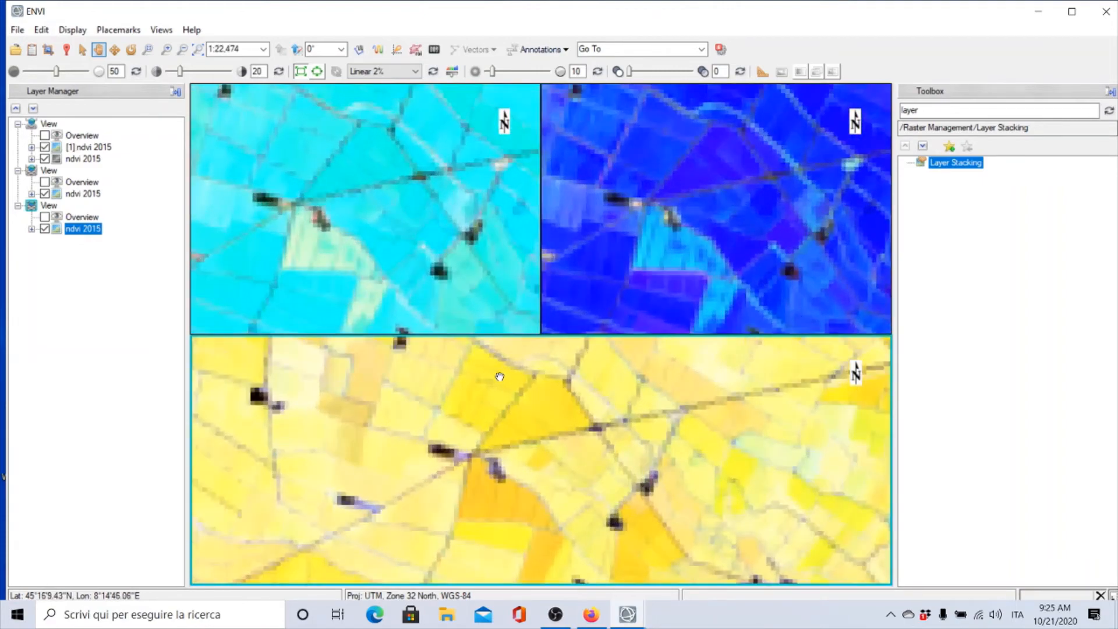
left_click_drag(487, 393, 505, 432)
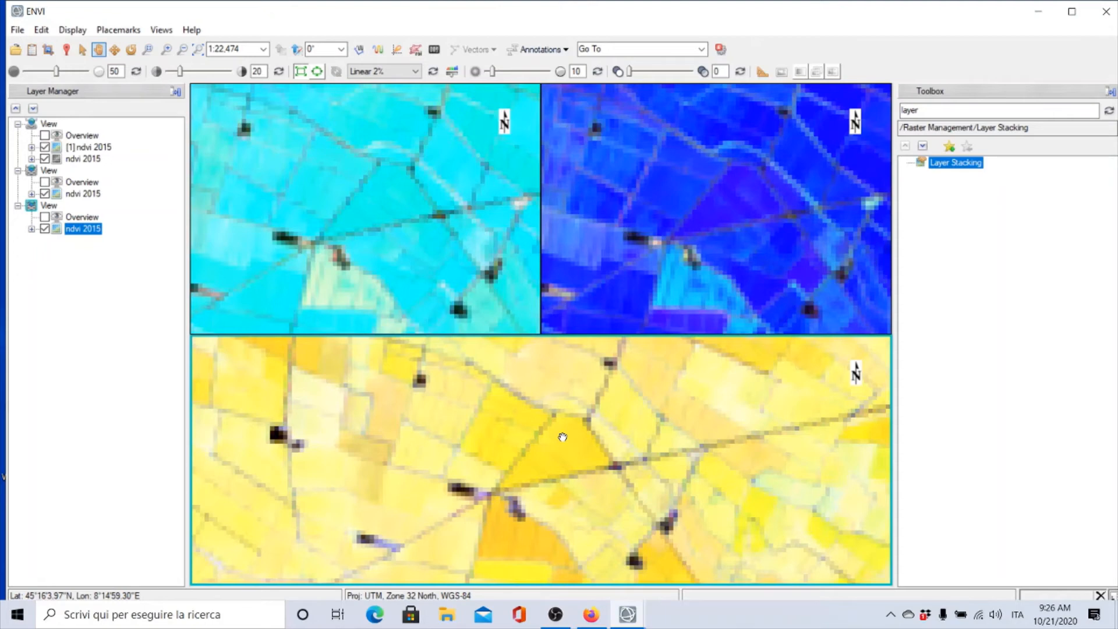
Open the ROI tool and create a new region of interest named rice with a white colour
left_click(416, 50)
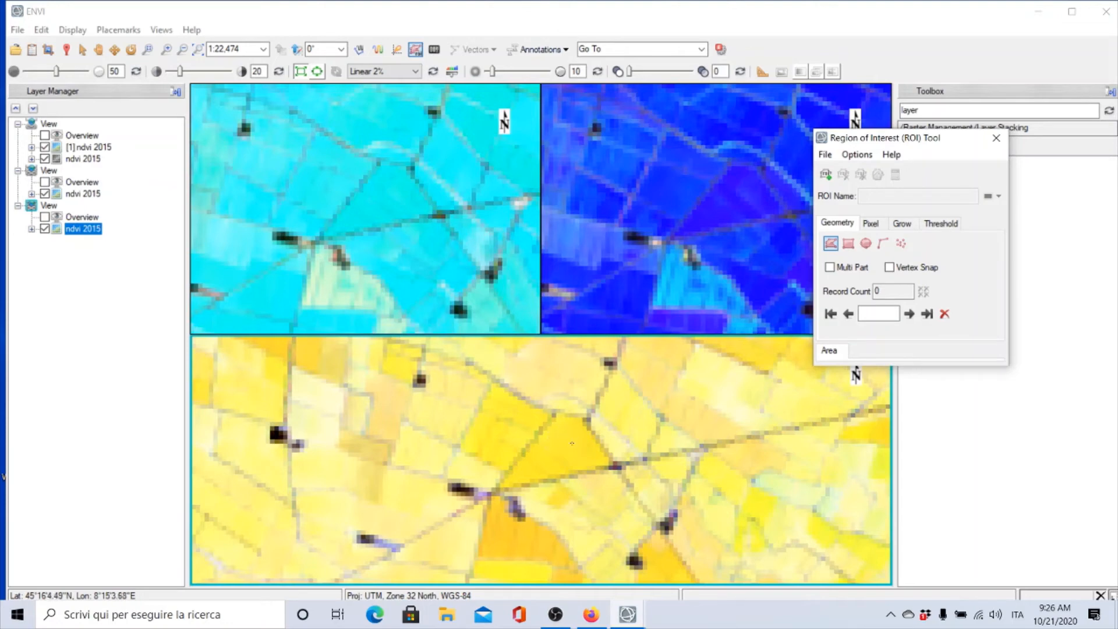
left_click(830, 177)
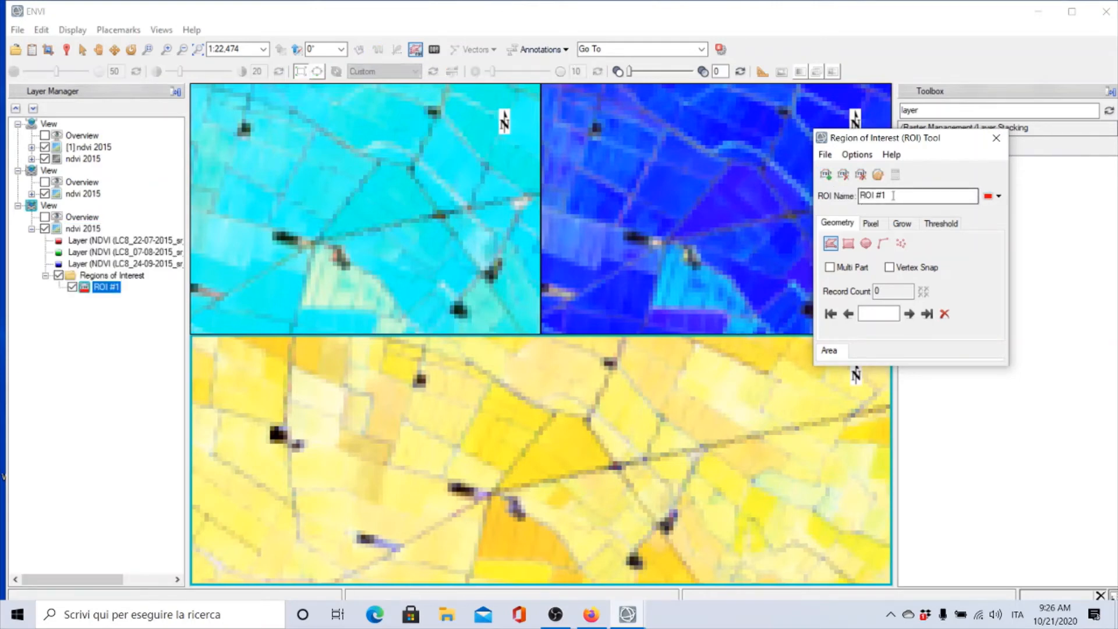
left_click_drag(892, 195, 815, 201)
type("n")
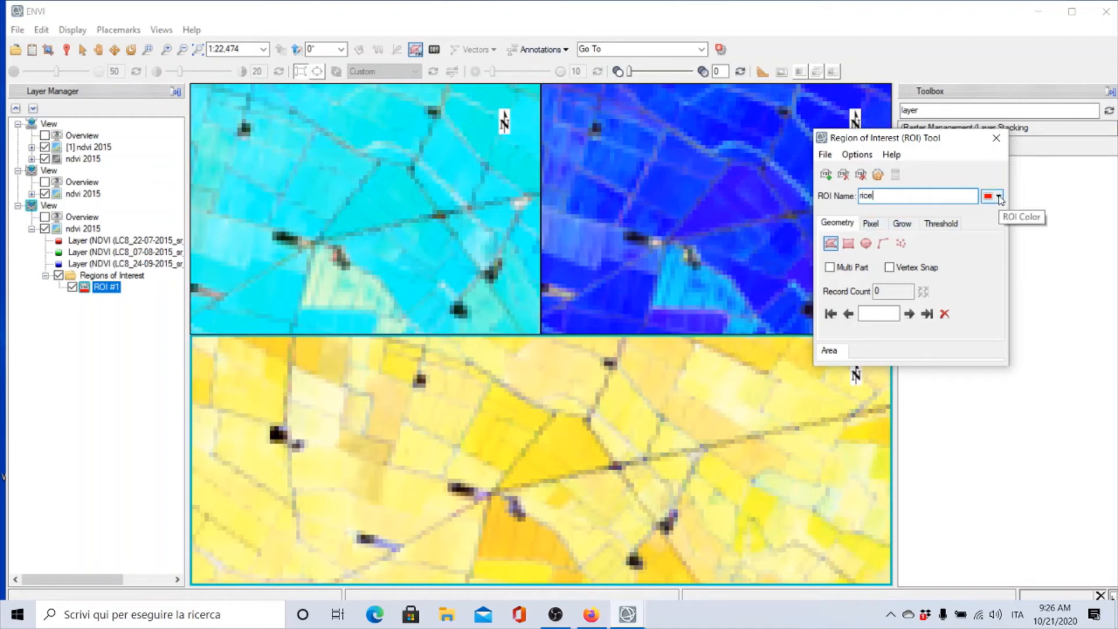
left_click(999, 197)
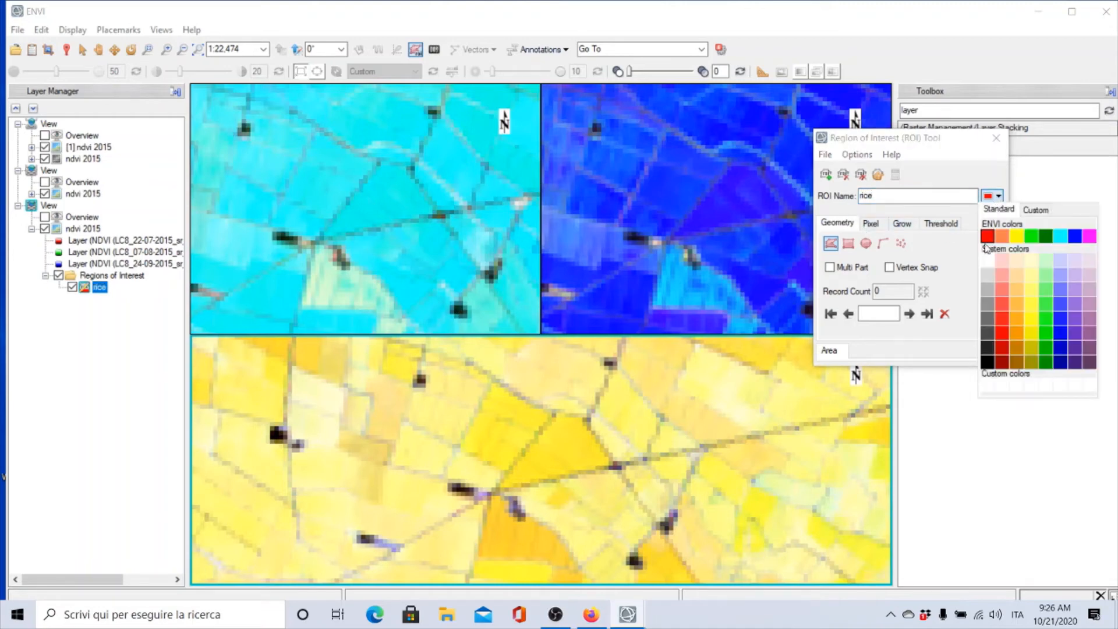
left_click(988, 262)
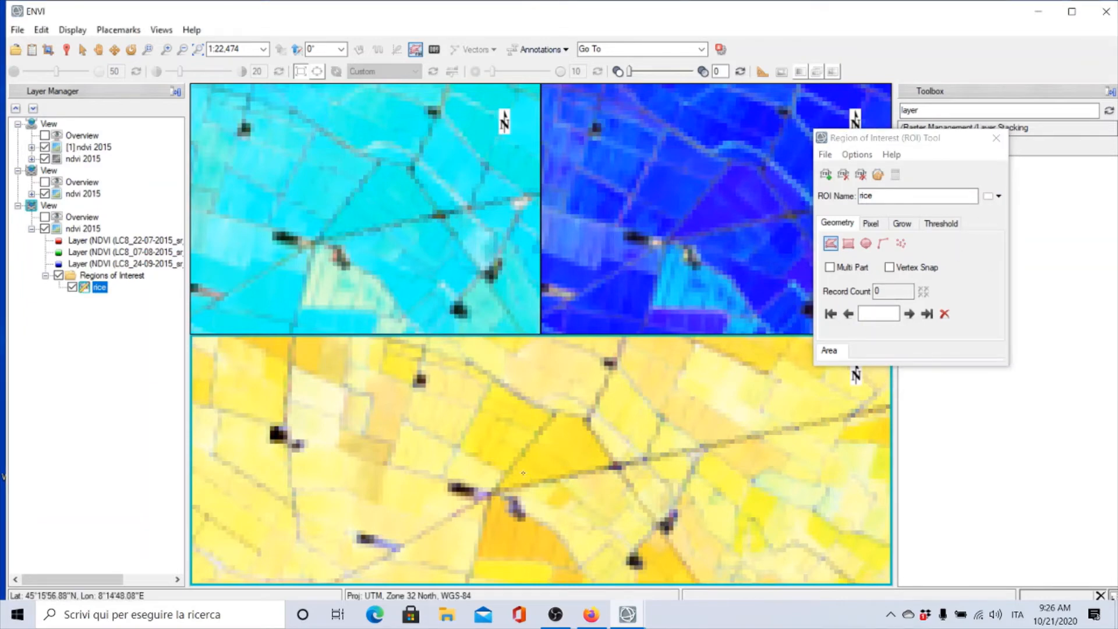
Draw a polygon ROI over a rice field in the bottom view and complete it
mouse_move(523, 469)
left_mouse_down()
mouse_move(563, 432)
mouse_move(583, 433)
mouse_move(590, 446)
mouse_move(574, 464)
mouse_move(540, 471)
left_mouse_up()
right_click(524, 472)
left_click(562, 481)
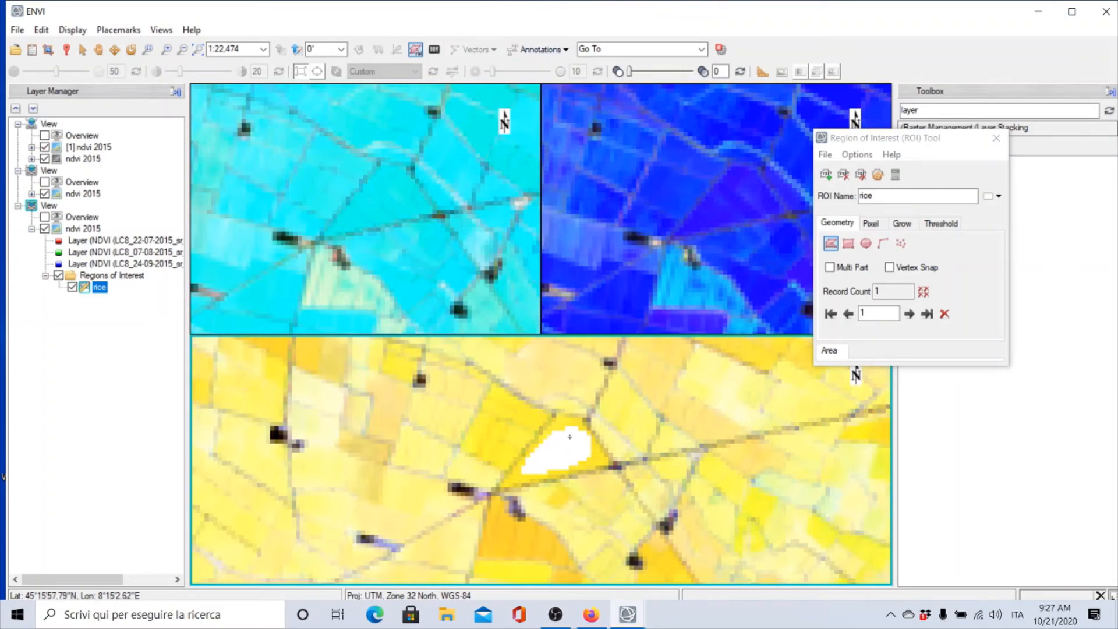
Switch to panning and navigate to the wooded hills, zooming in on a forest patch
scroll(570, 437, "down", 4)
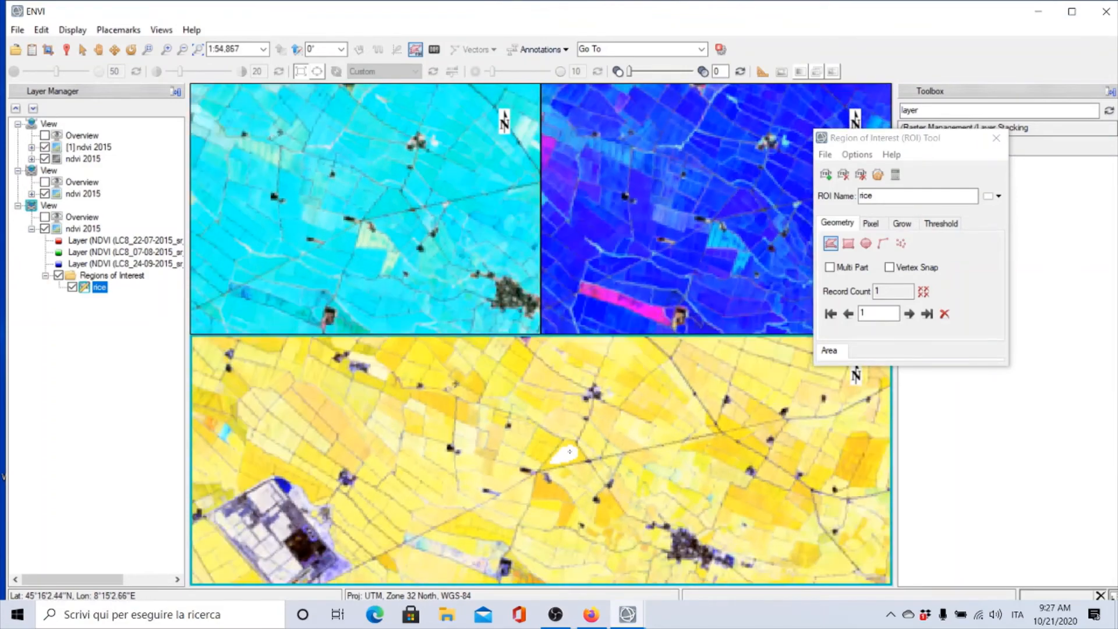
scroll(569, 451, "down", 8)
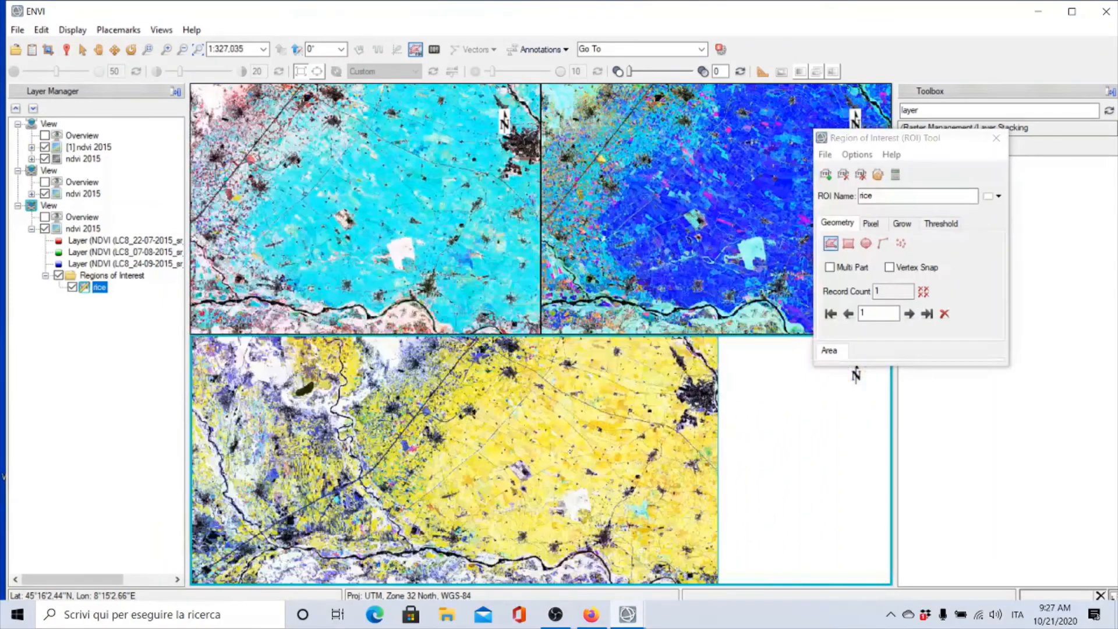
scroll(576, 460, "down", 1)
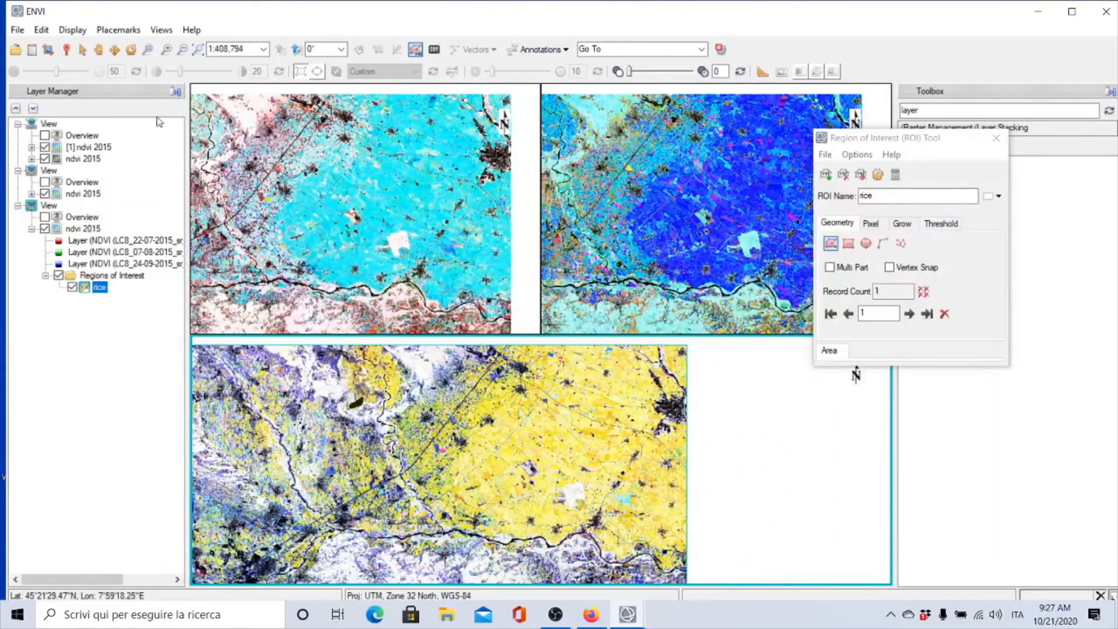
left_click(99, 49)
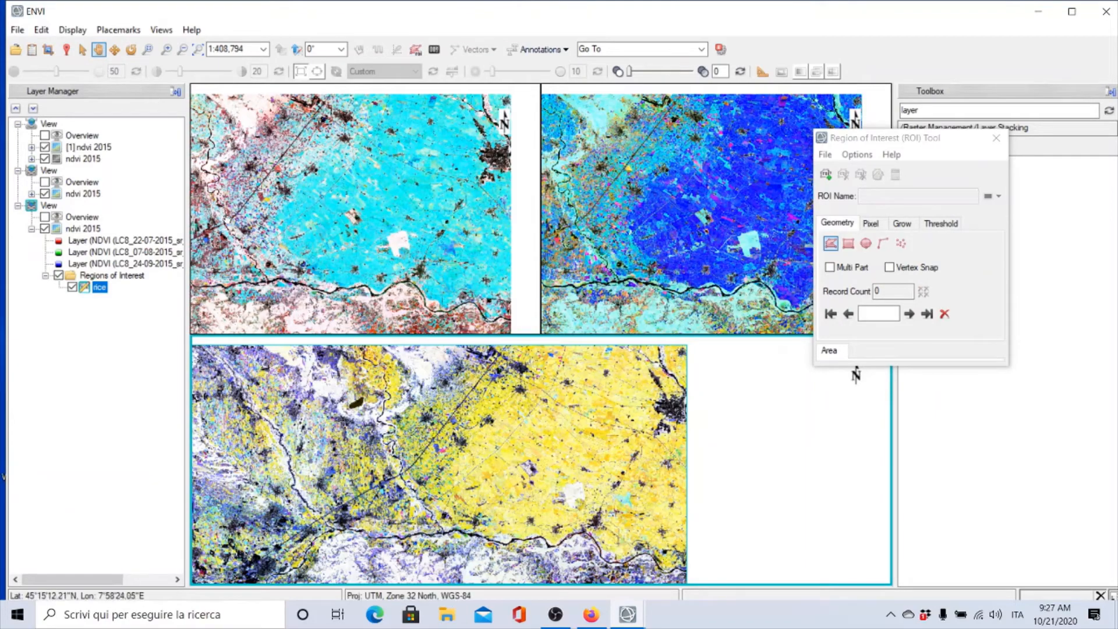
left_click_drag(327, 562, 448, 415)
scroll(448, 417, "down", 3)
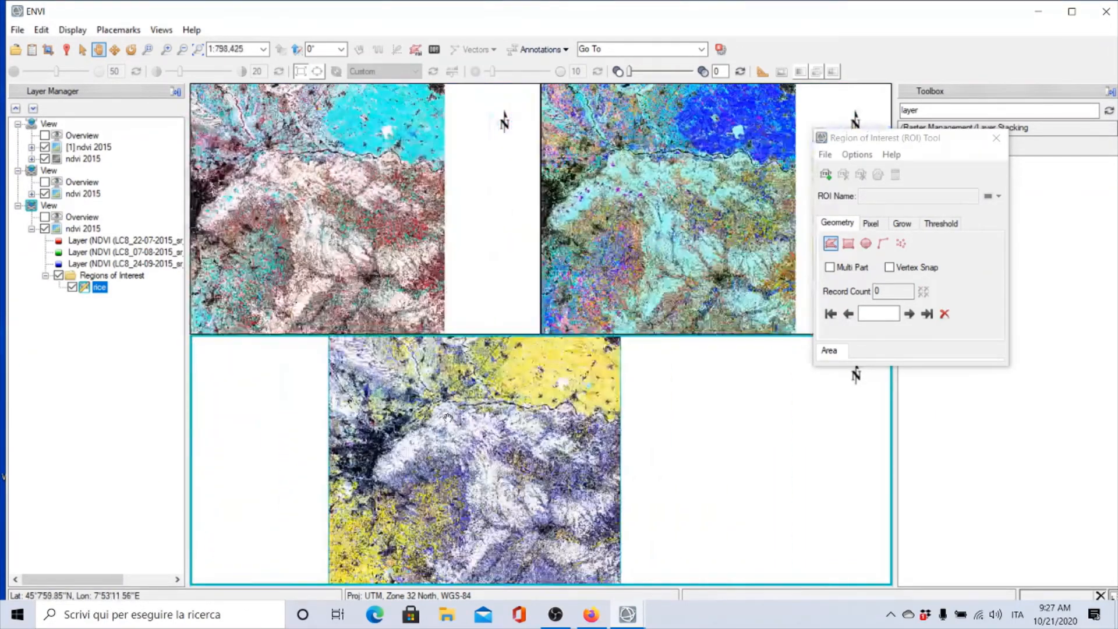
scroll(449, 416, "up", 6)
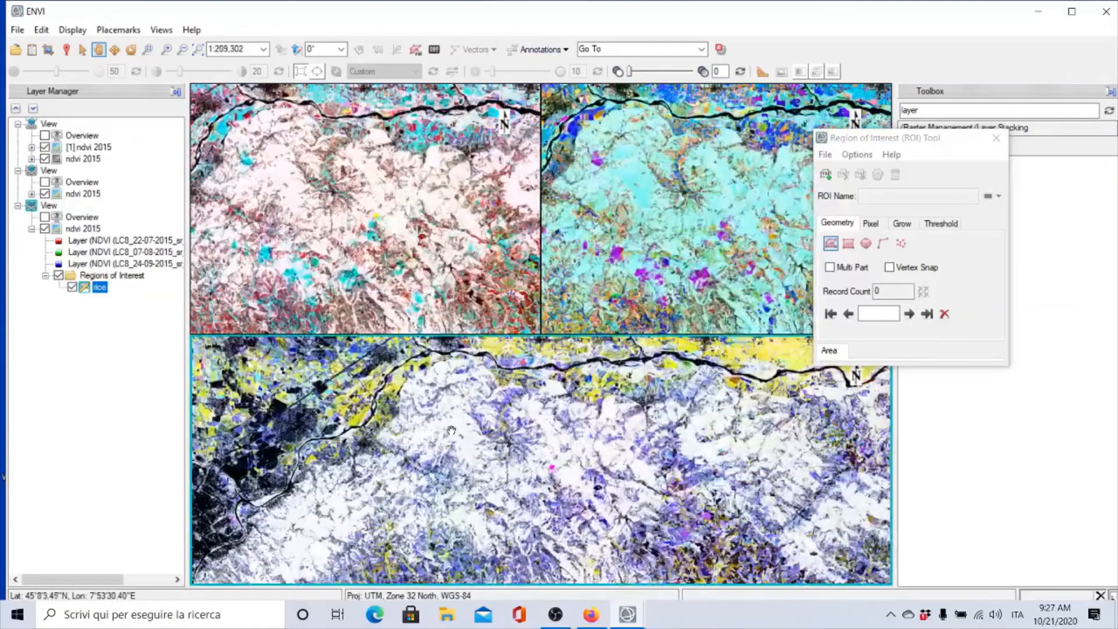
scroll(451, 430, "up", 5)
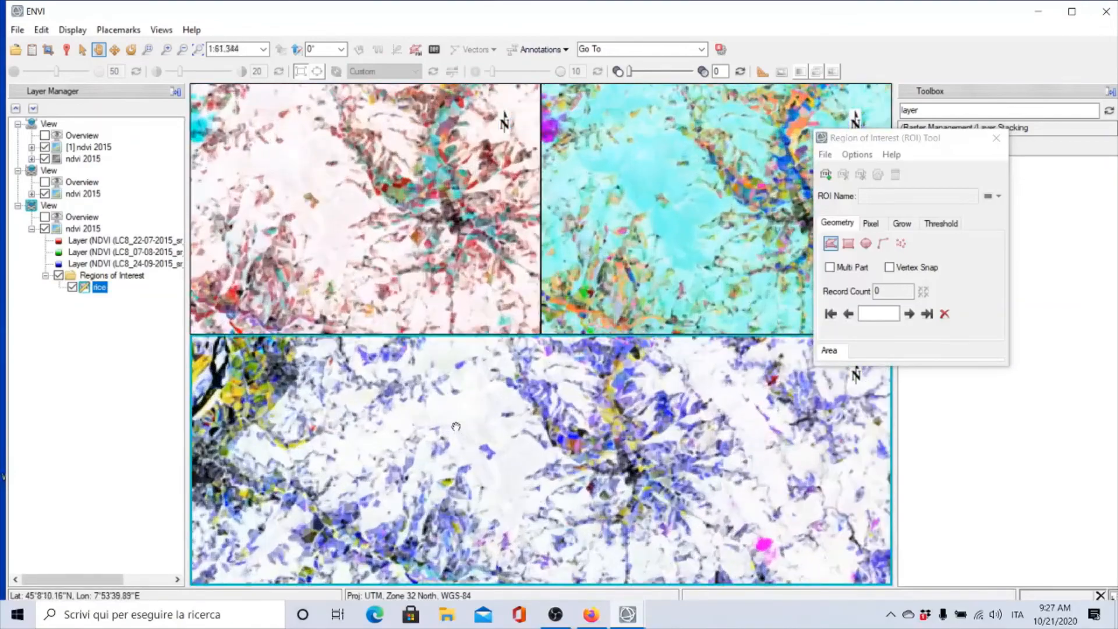
scroll(456, 426, "up", 2)
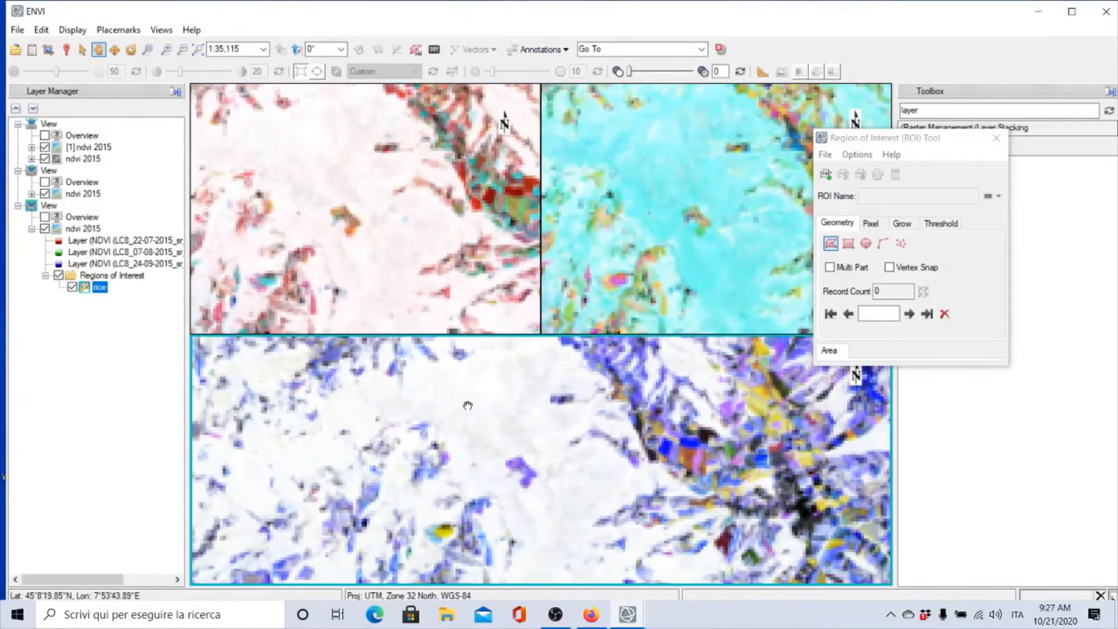
scroll(468, 404, "up", 2)
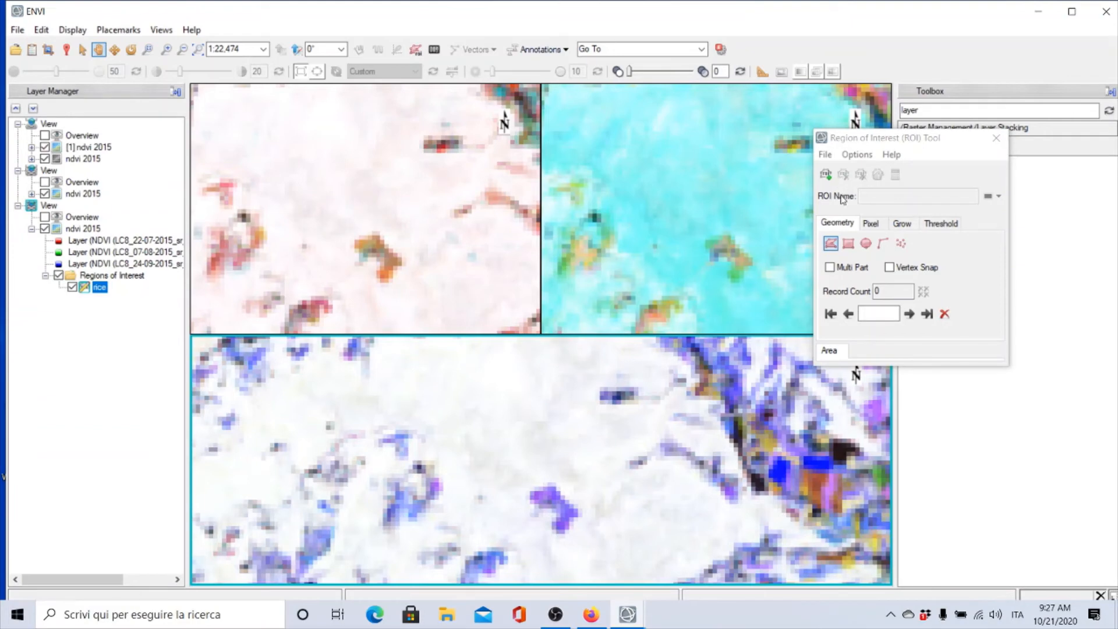
Create a new region of interest named forest with a green colour
left_click(826, 174)
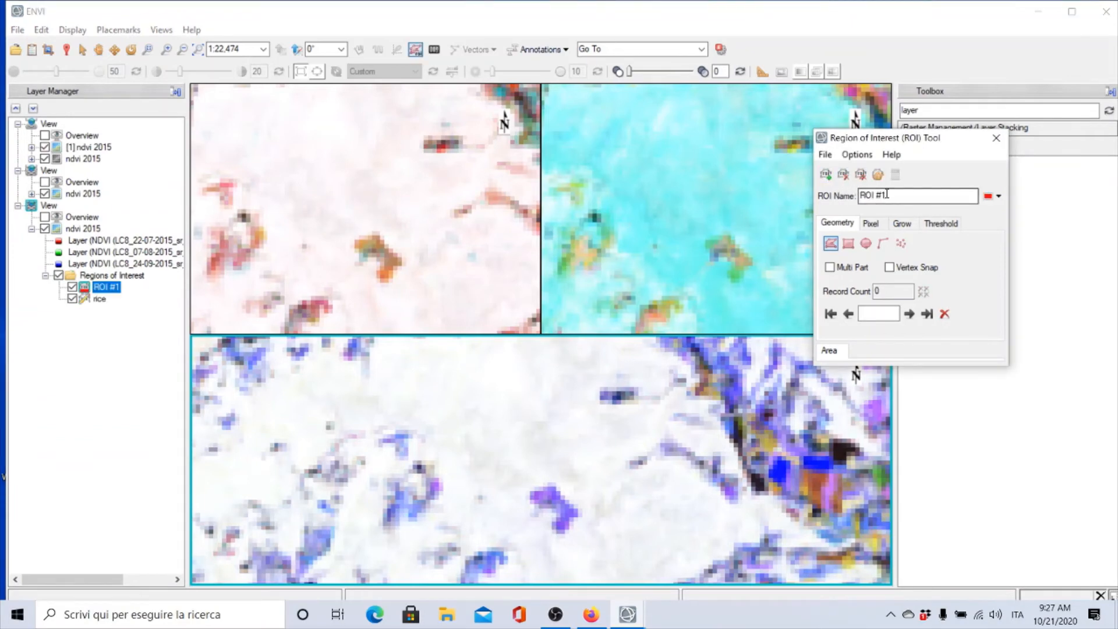
left_click_drag(885, 195, 842, 196)
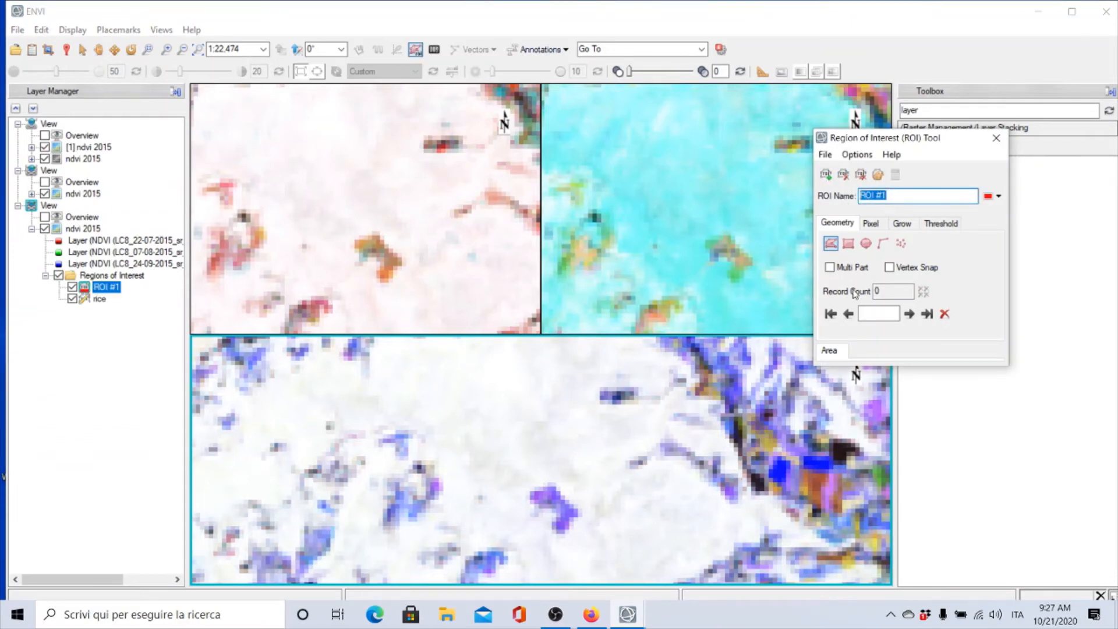
type("forest")
left_click(999, 196)
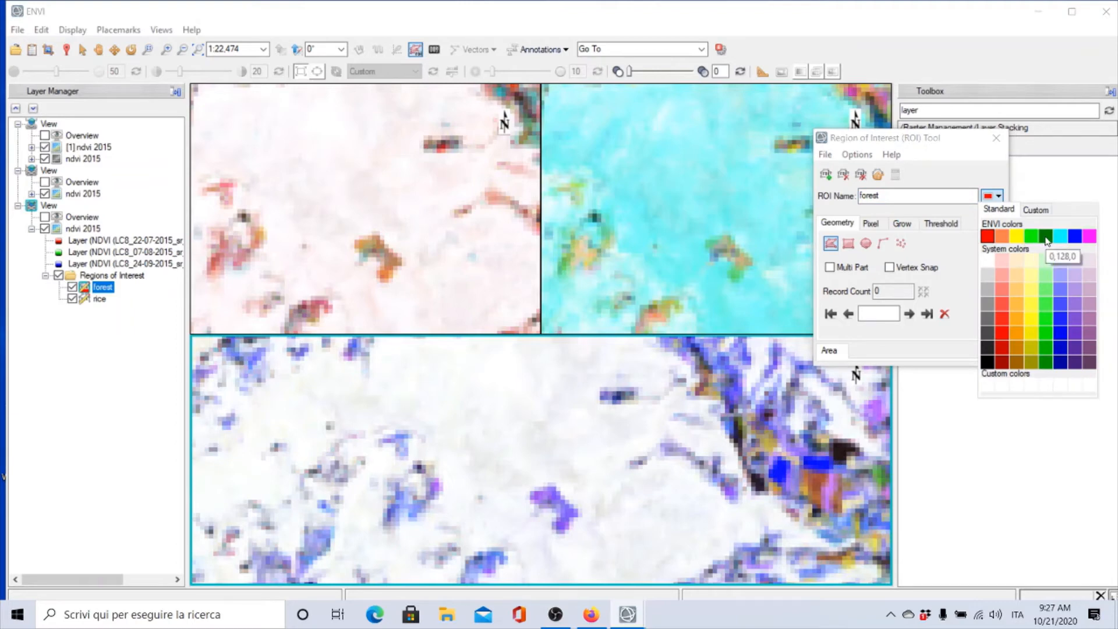
left_click(1045, 236)
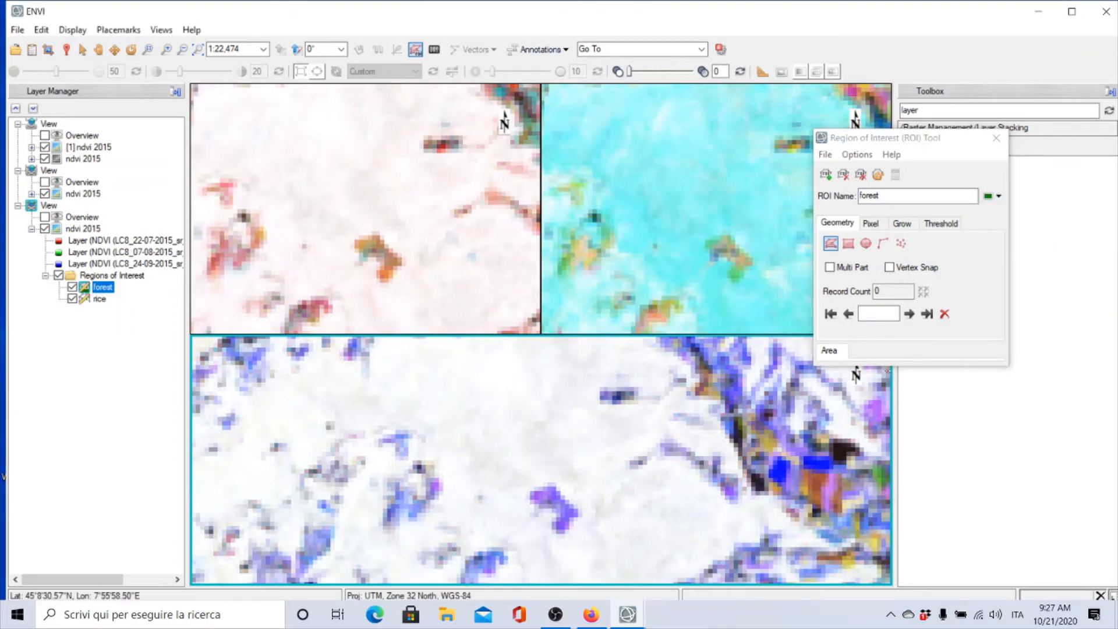
Draw a polygon over the forest patch in the bottom view and complete and accept it as the forest ROI
mouse_move(479, 397)
left_mouse_down()
mouse_move(508, 385)
mouse_move(518, 353)
mouse_move(493, 354)
mouse_move(475, 395)
left_mouse_up()
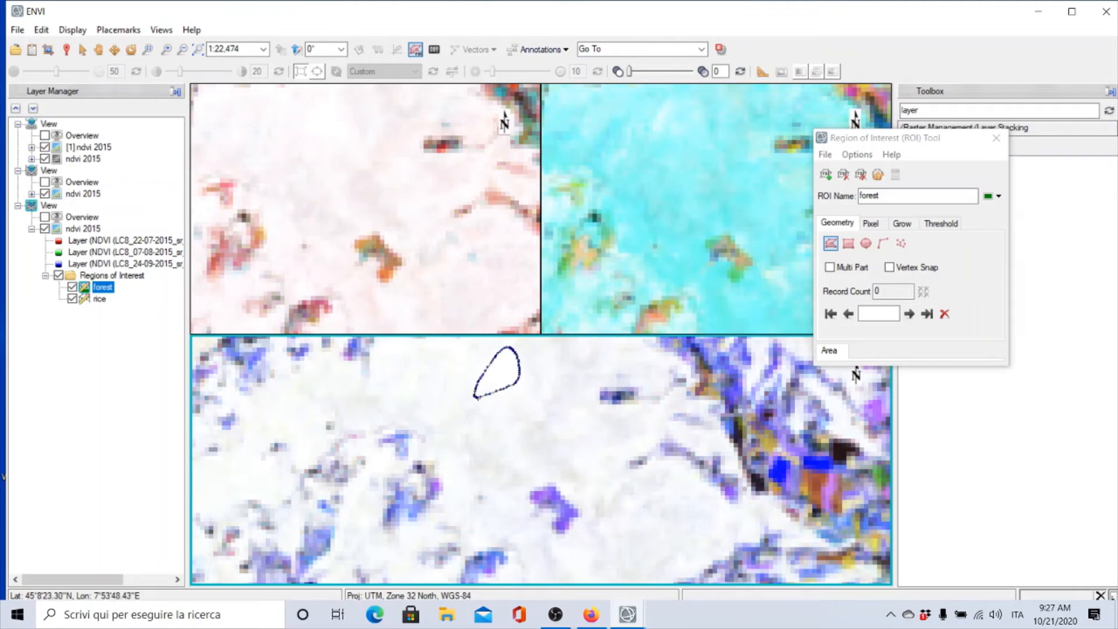
right_click(482, 400)
left_click(532, 404)
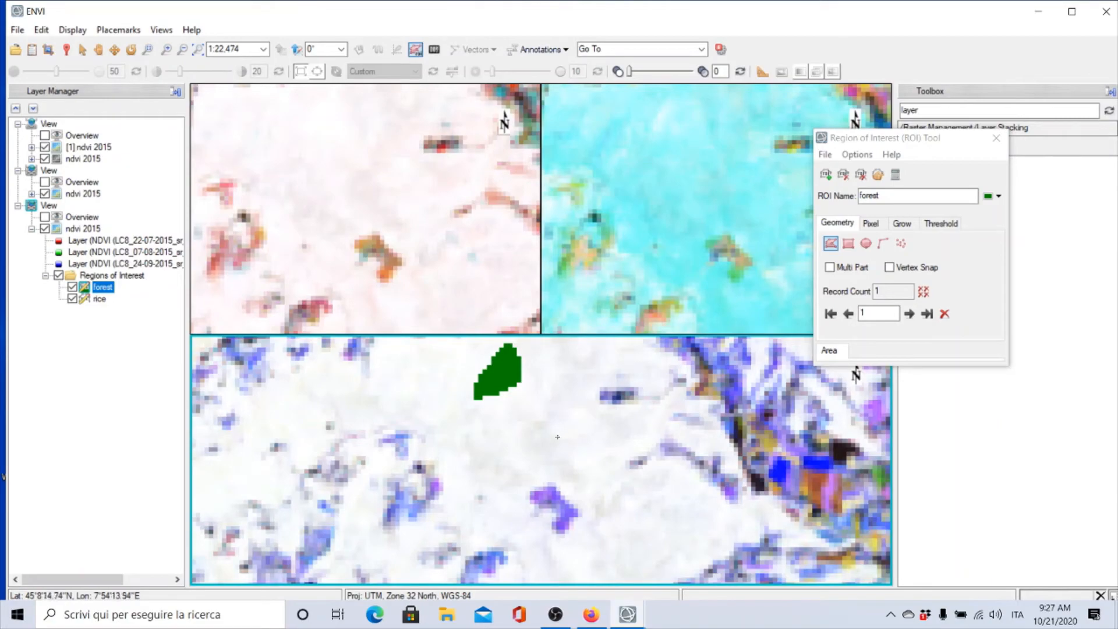
Navigate to the yellow farmland and create a new region of interest named corn with a green colour
scroll(558, 437, "down", 8)
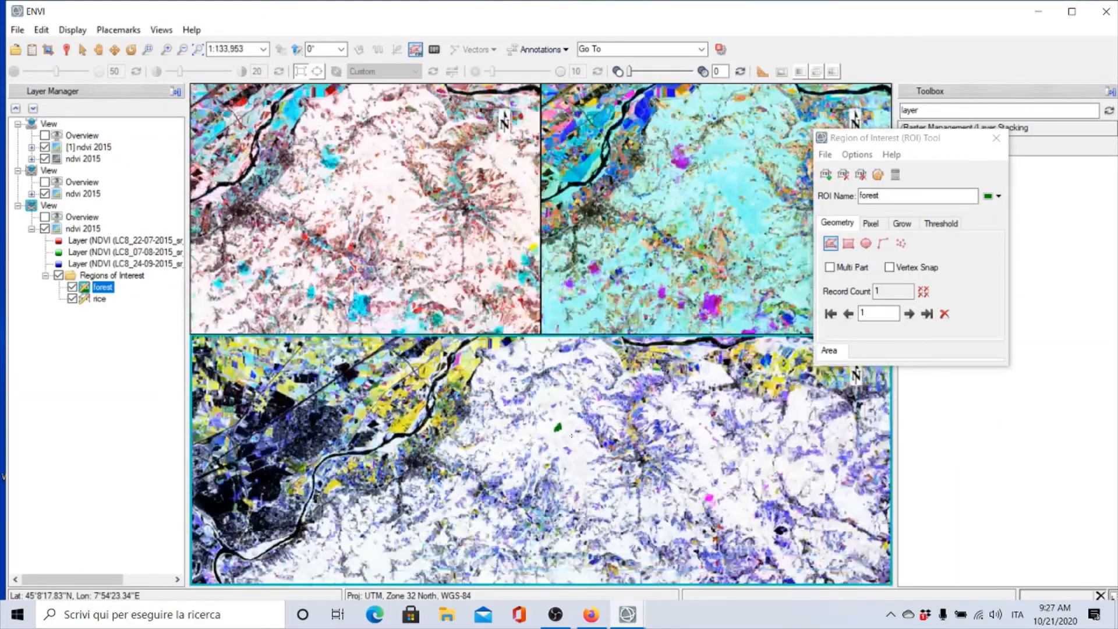
scroll(571, 436, "down", 6)
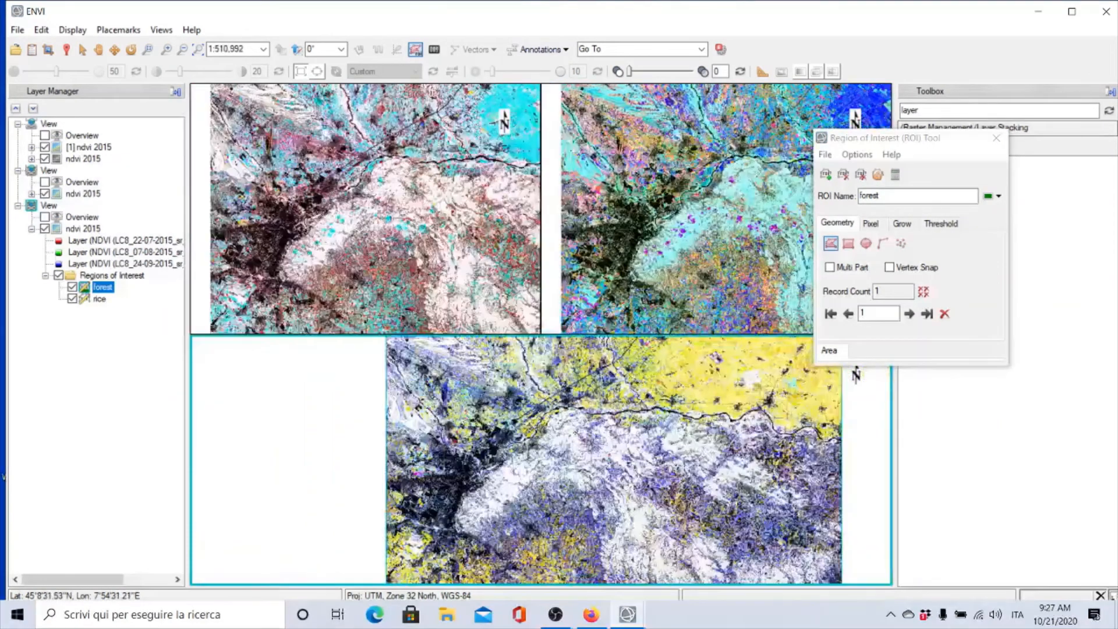
scroll(575, 432, "down", 1)
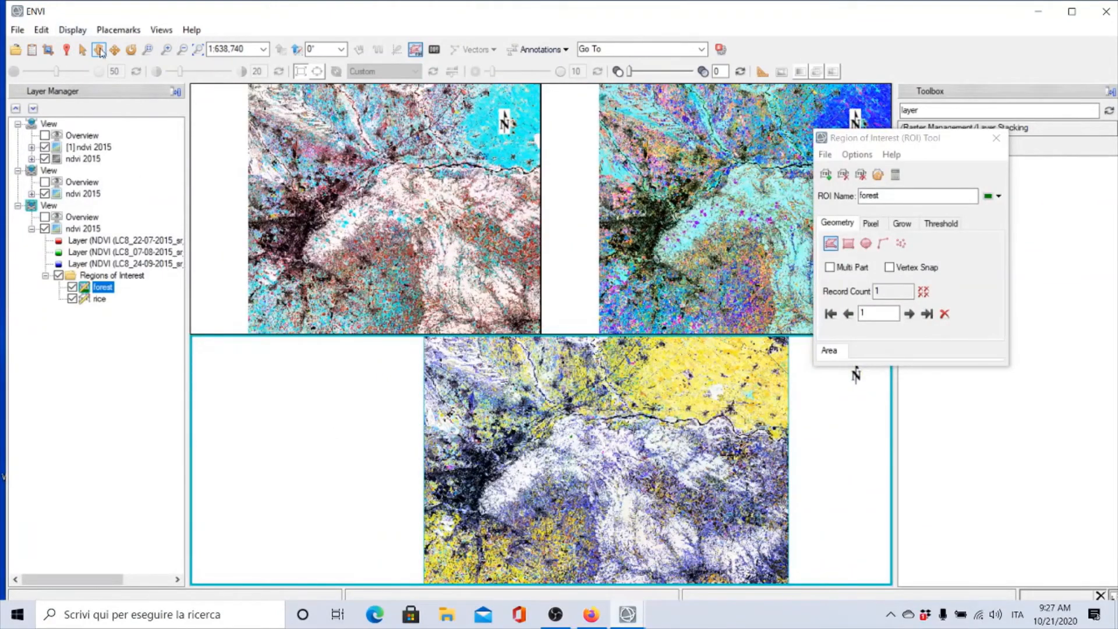
left_click(100, 51)
left_click_drag(481, 489, 505, 407)
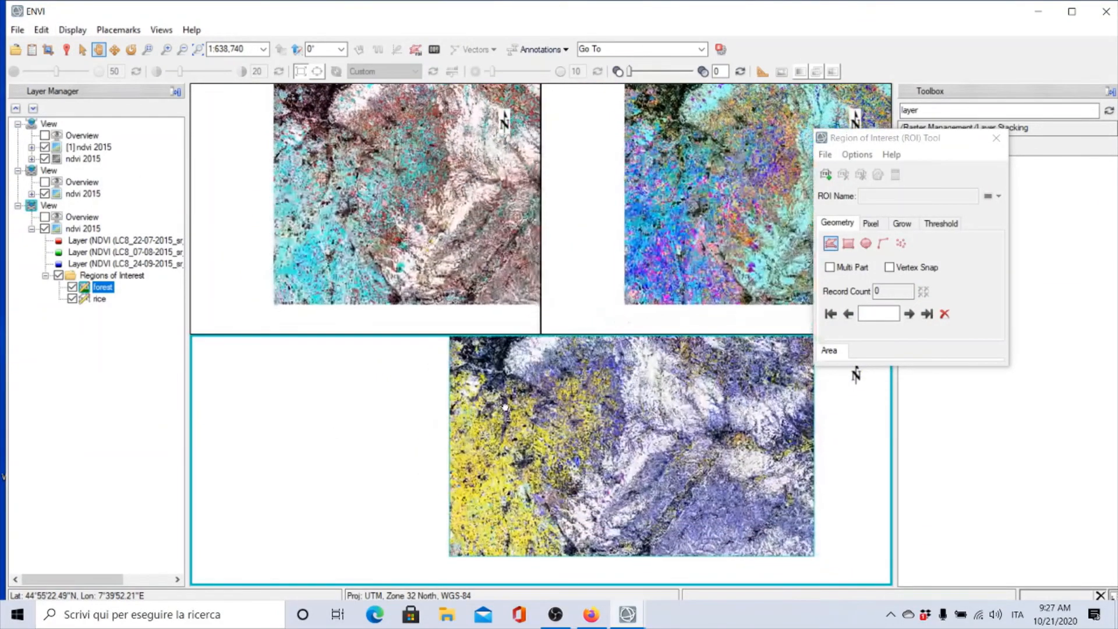
scroll(477, 469, "up", 1)
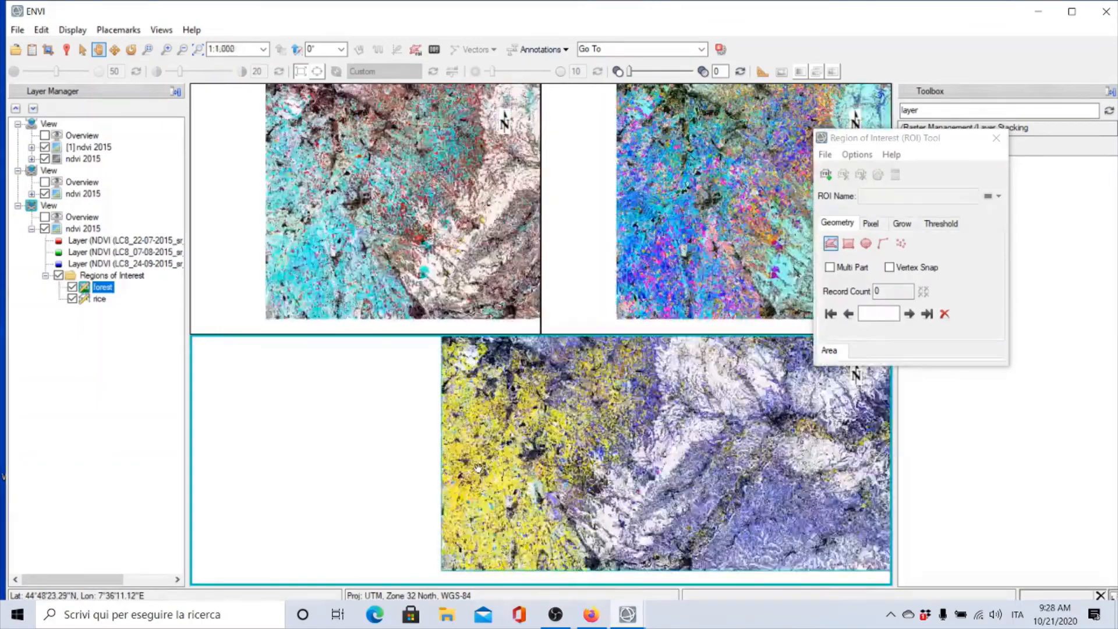
scroll(477, 469, "up", 5)
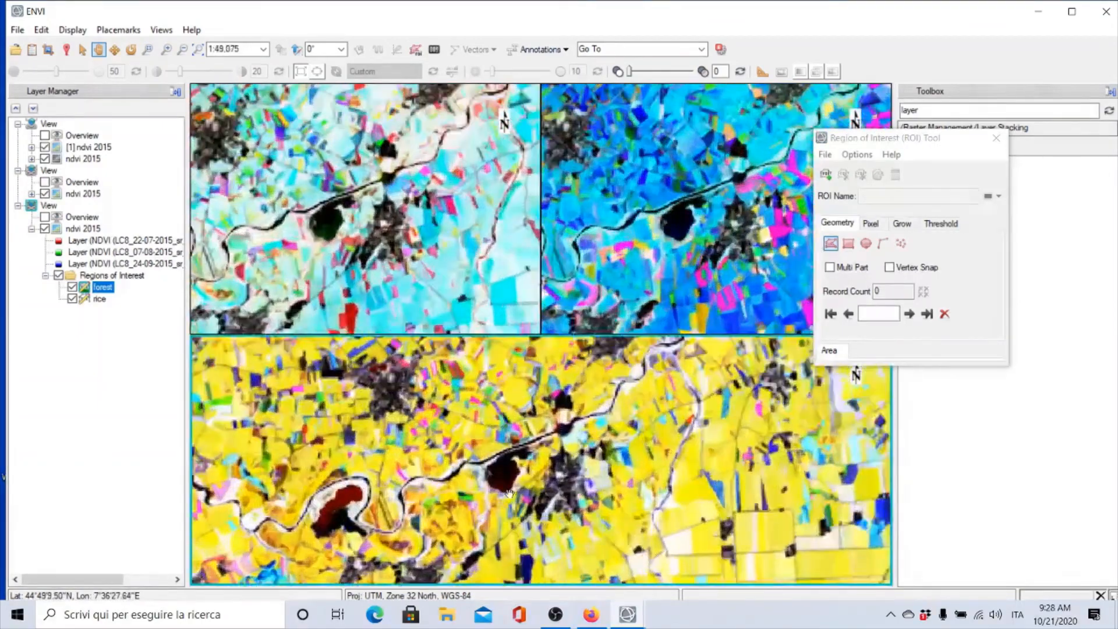
scroll(510, 494, "up", 3)
left_click_drag(563, 486, 177, 319)
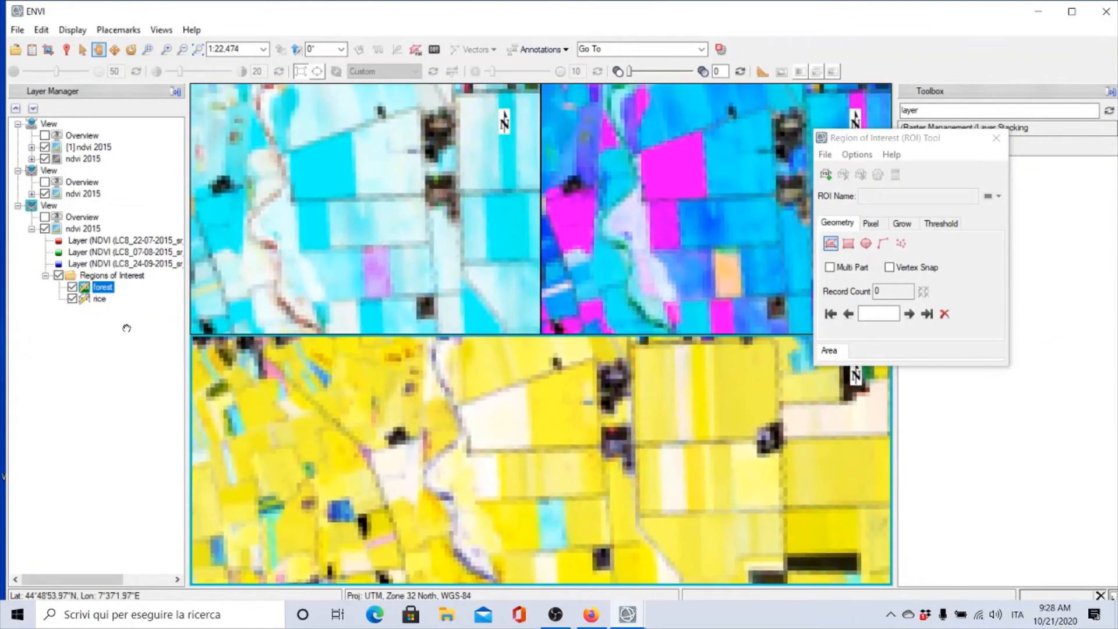
left_click_drag(820, 479, 282, 452)
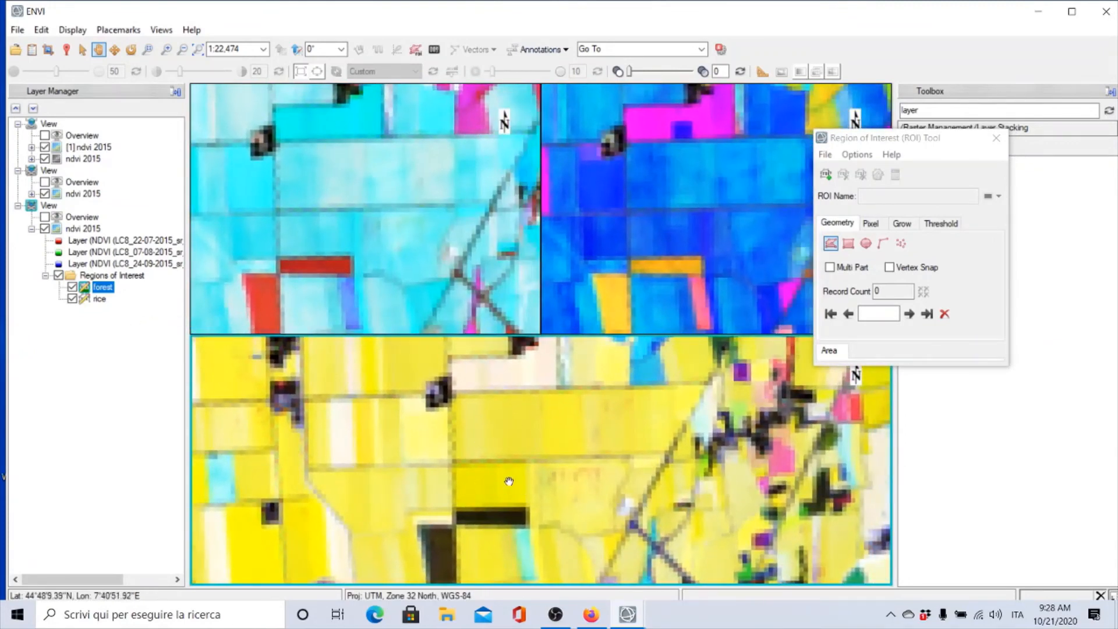
left_click_drag(506, 477, 407, 464)
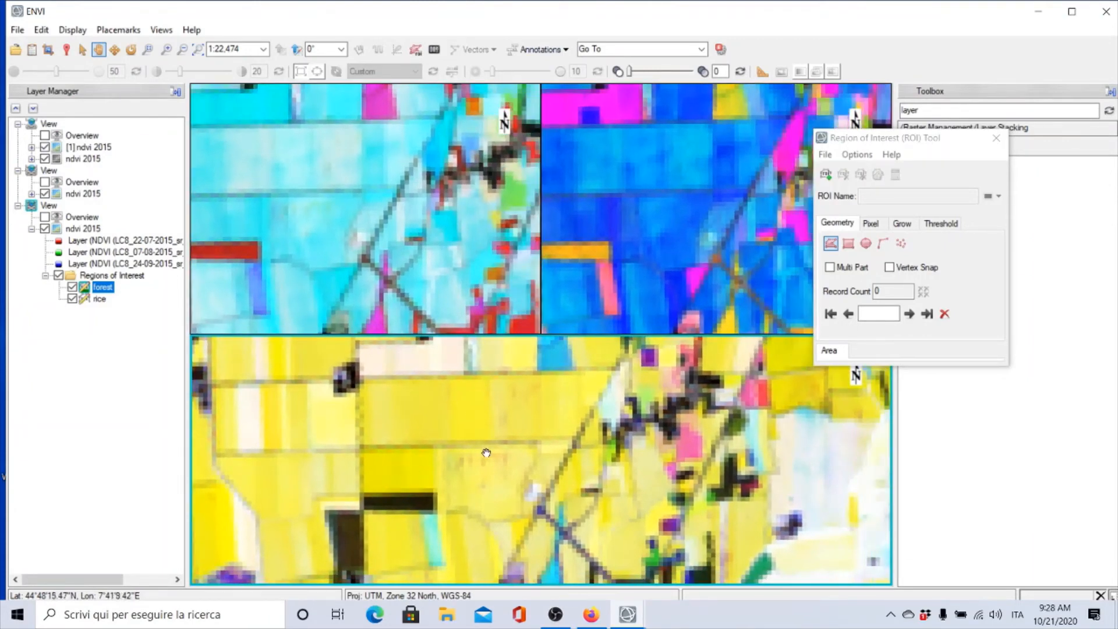
left_click(825, 175)
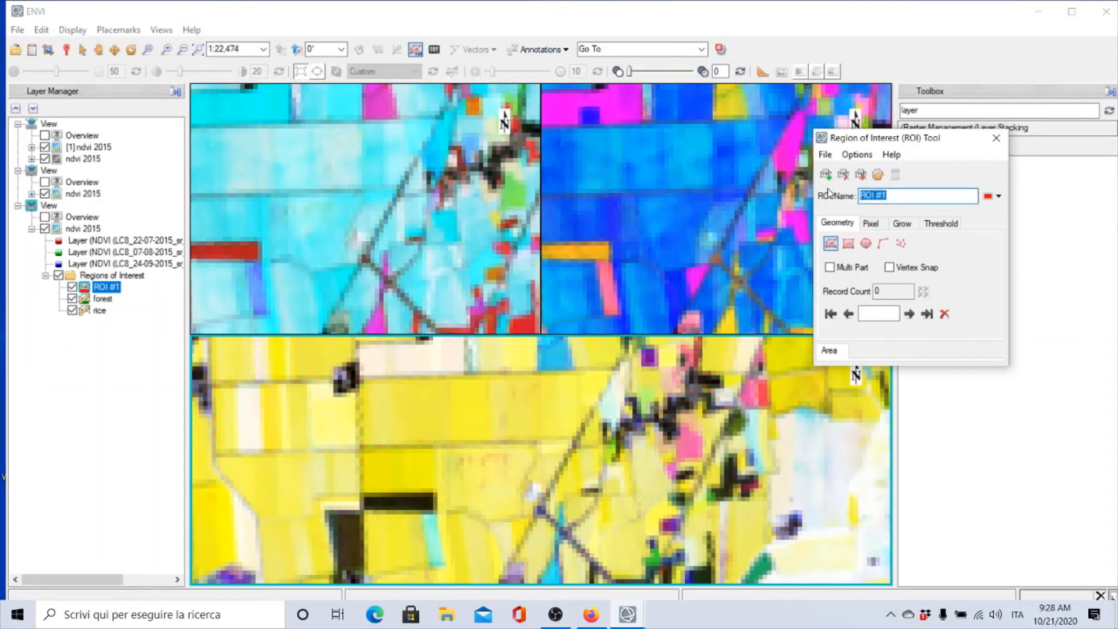
type("com")
left_click(999, 197)
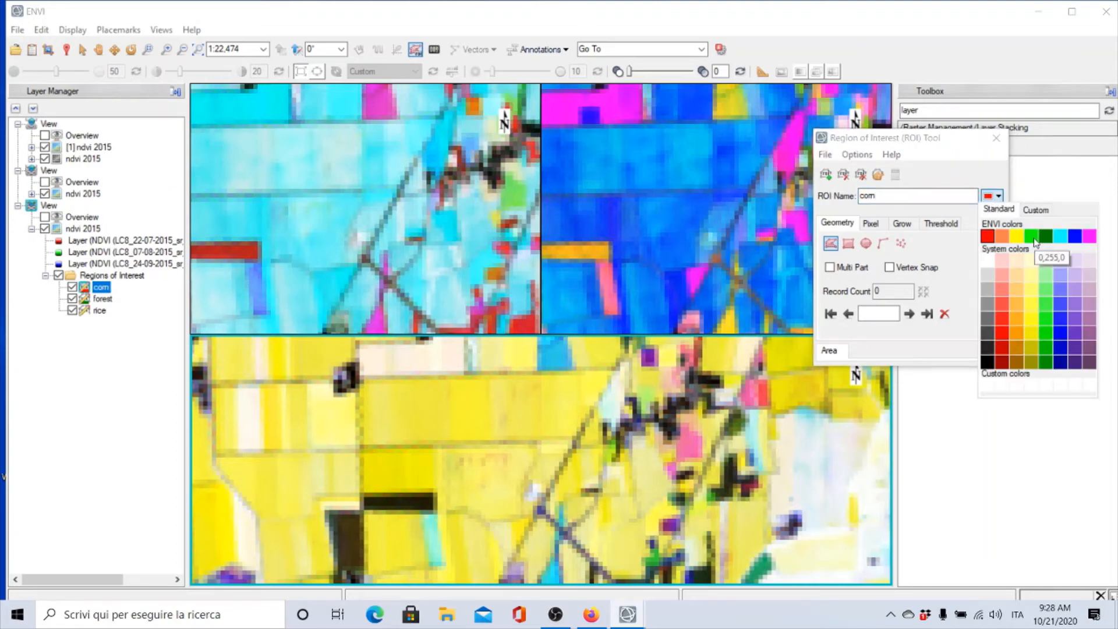
left_click(1032, 236)
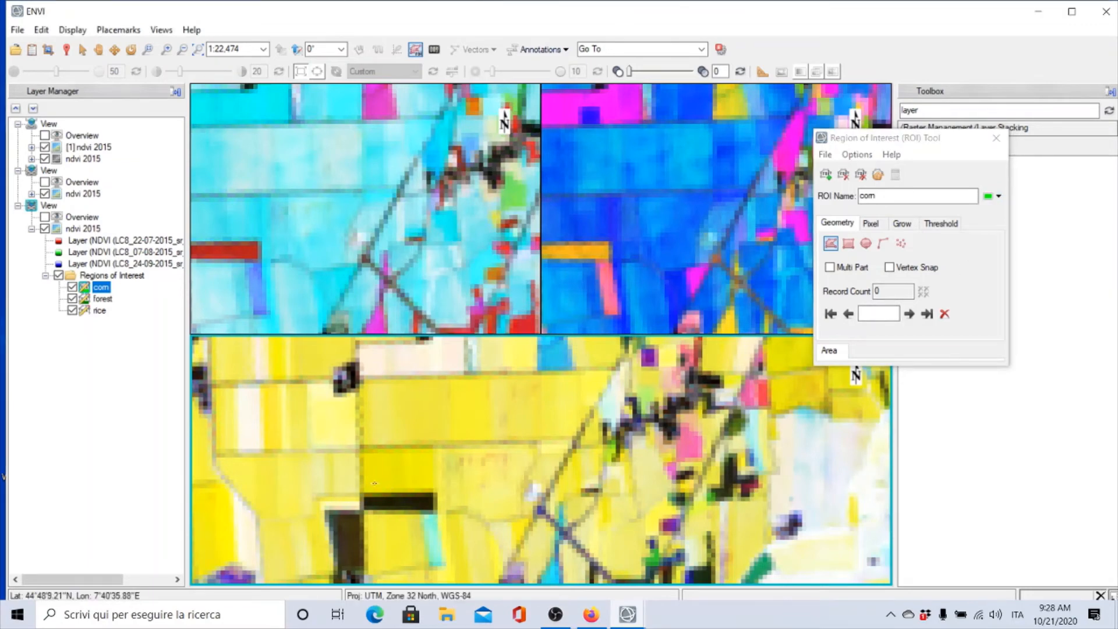
Draw a polygon over a yellow field in the bottom view and complete and accept it as the corn ROI
mouse_move(405, 483)
left_mouse_down()
mouse_move(427, 481)
mouse_move(426, 463)
mouse_move(399, 454)
mouse_move(375, 466)
mouse_move(376, 483)
left_mouse_up()
right_click(378, 483)
left_click(412, 494)
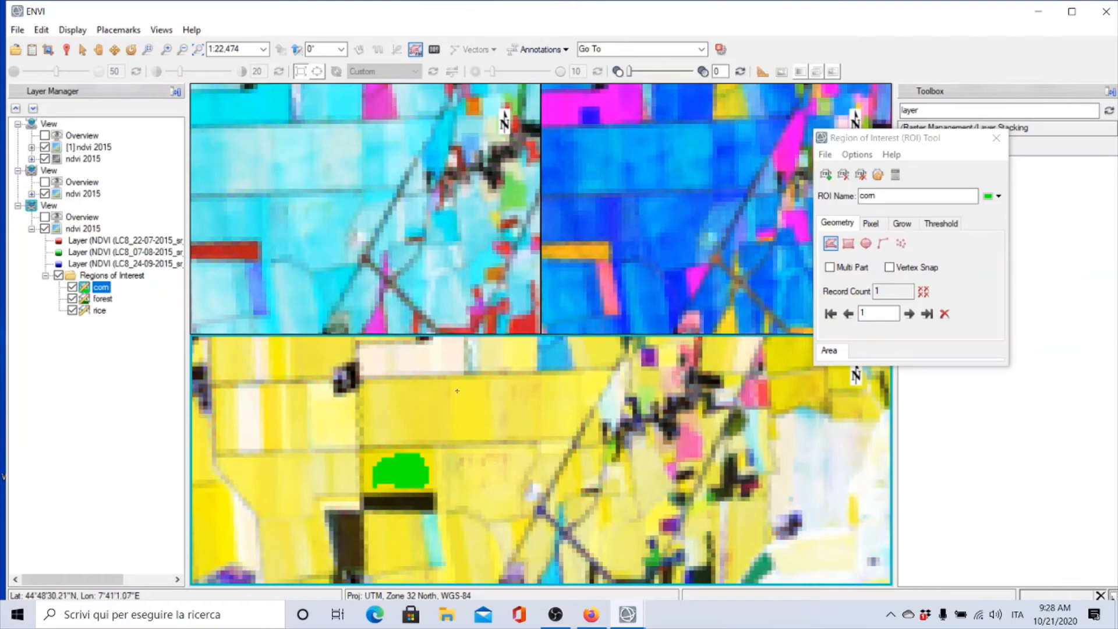
Navigate to the city area and create a new region of interest named urban
scroll(300, 276, "down", 3)
scroll(300, 276, "down", 5)
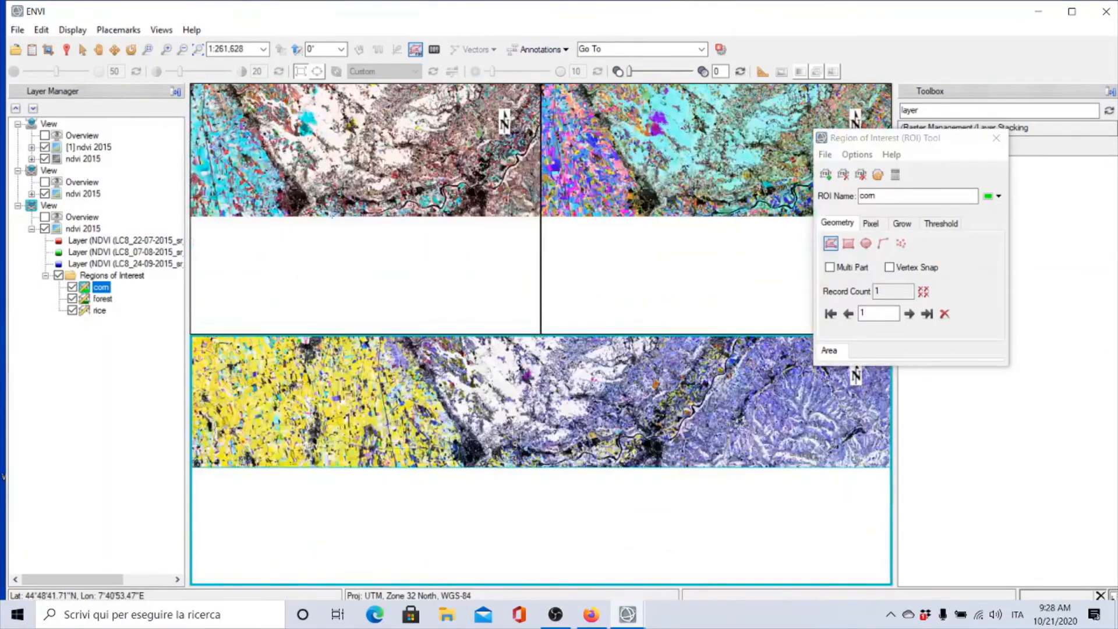
left_click(99, 49)
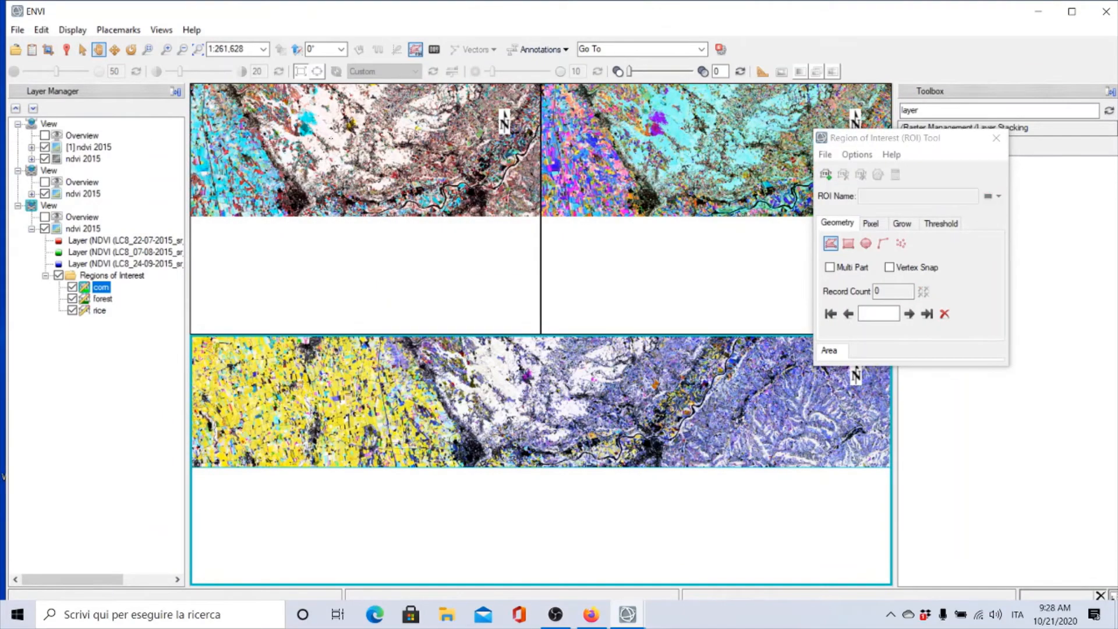
left_click(387, 306)
scroll(387, 307, "up", 3)
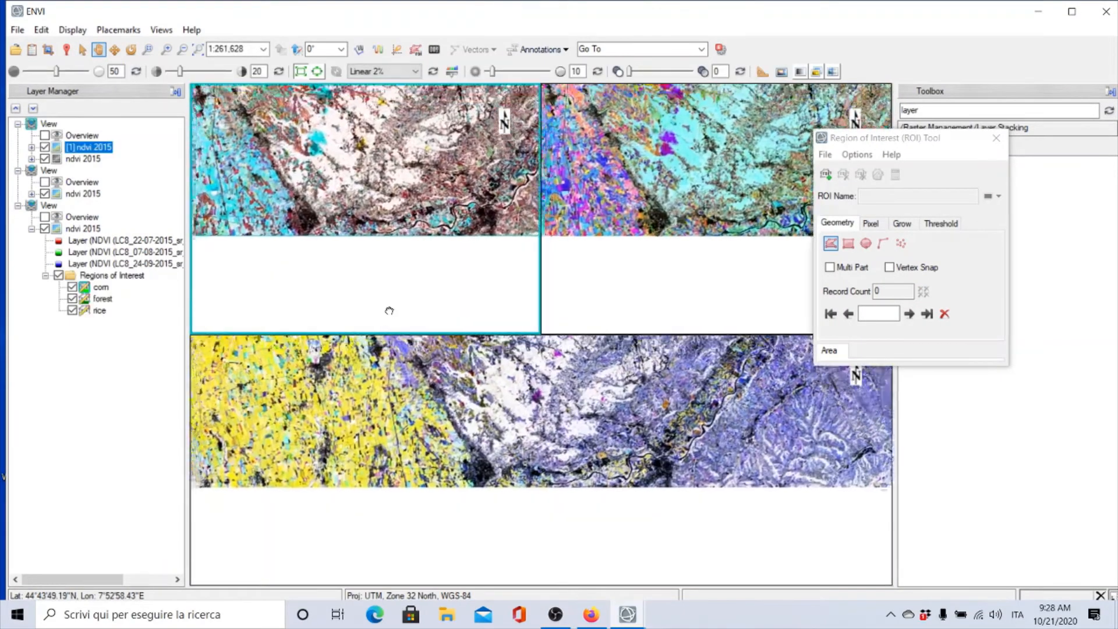
left_click_drag(414, 358, 535, 494)
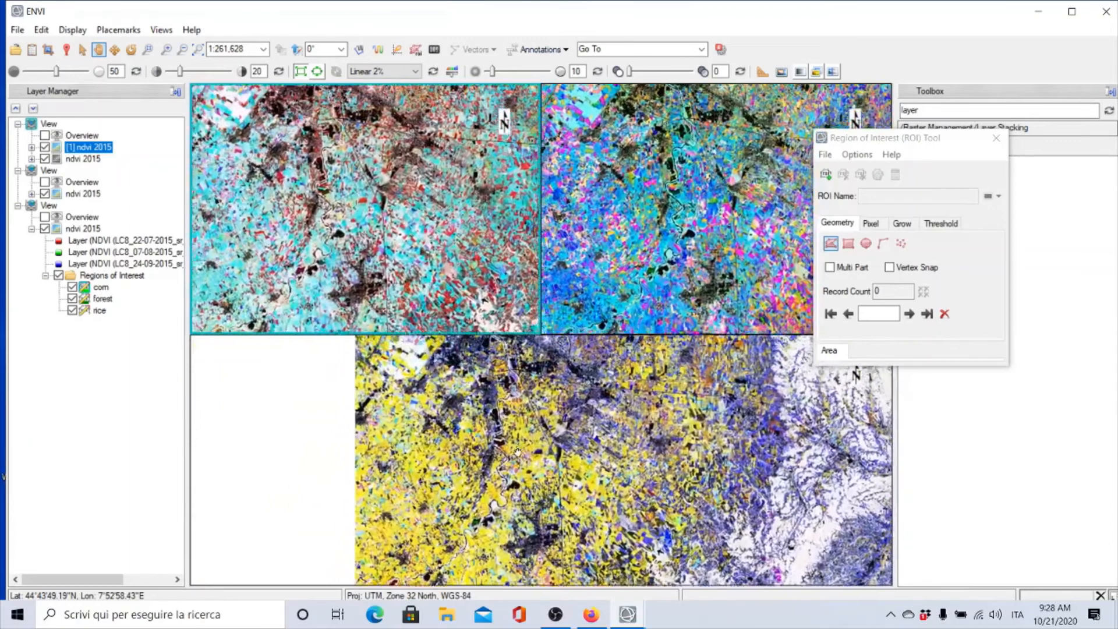
left_click_drag(317, 177, 347, 342)
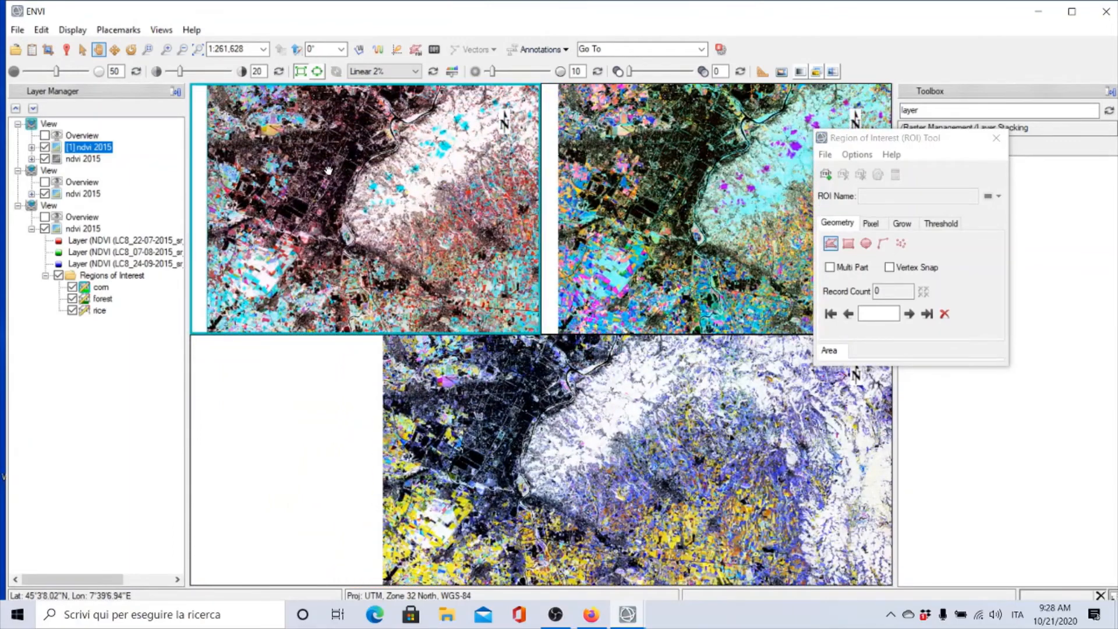
scroll(498, 407, "up", 3)
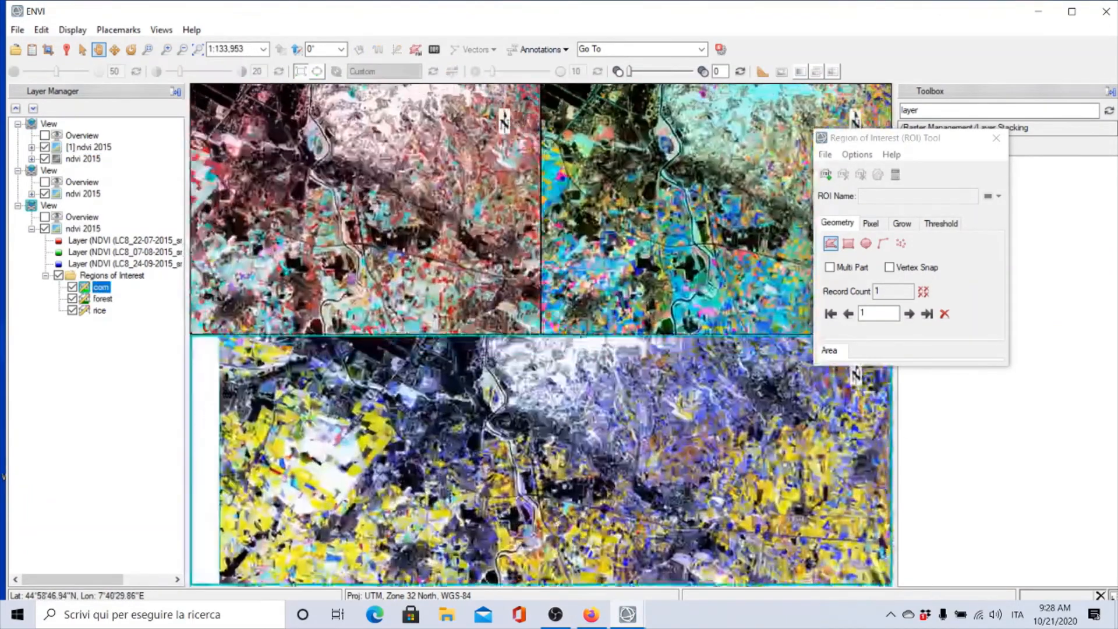
left_click_drag(283, 373, 424, 468)
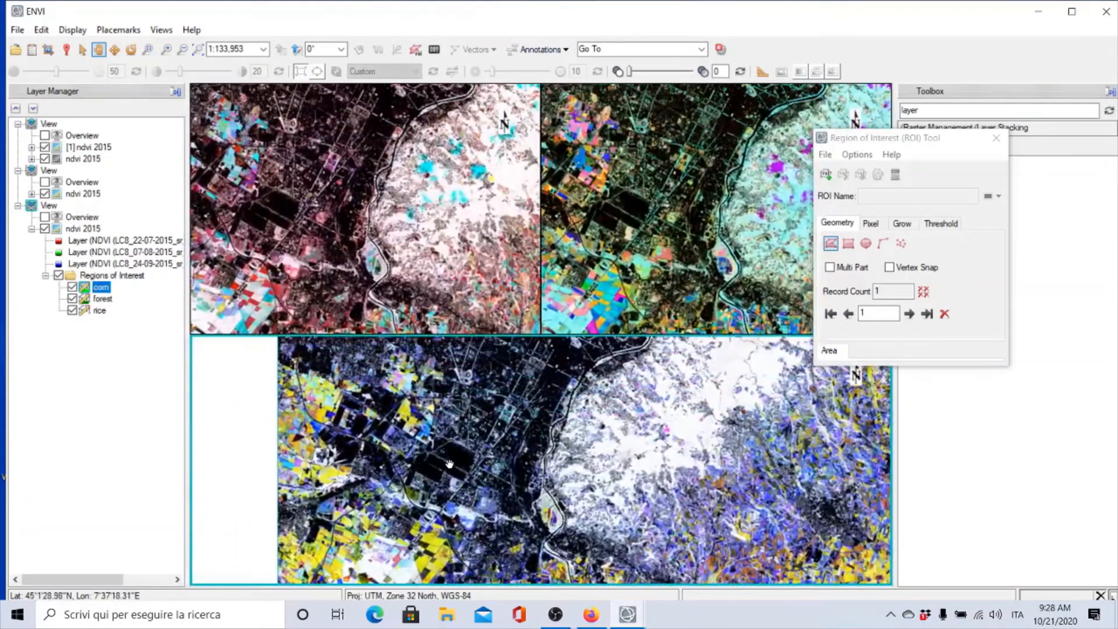
scroll(448, 460, "up", 4)
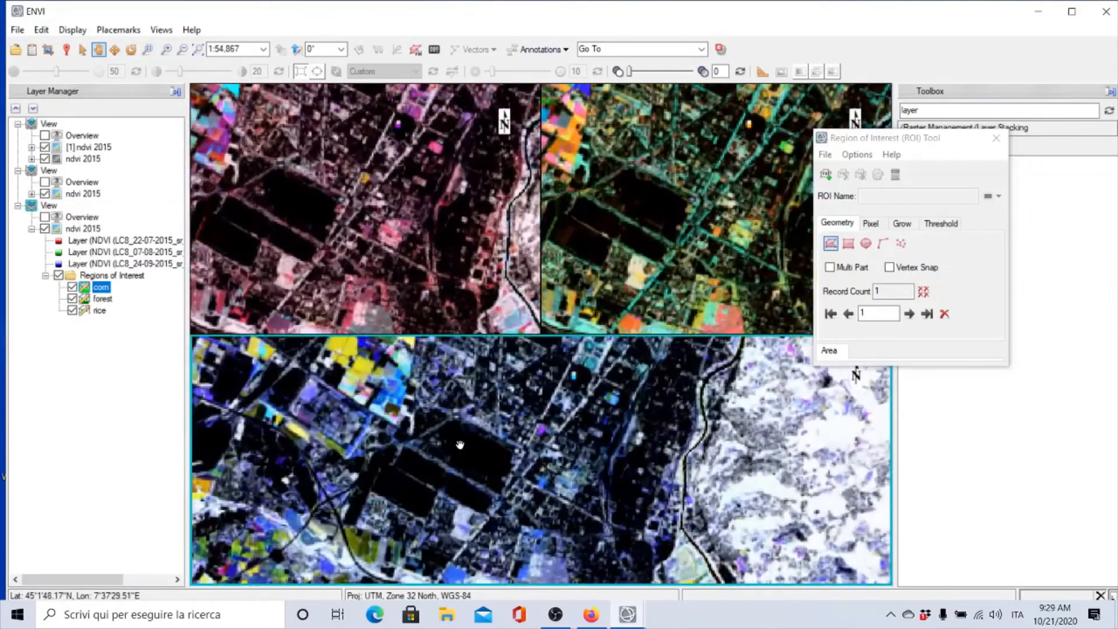
scroll(454, 454, "up", 3)
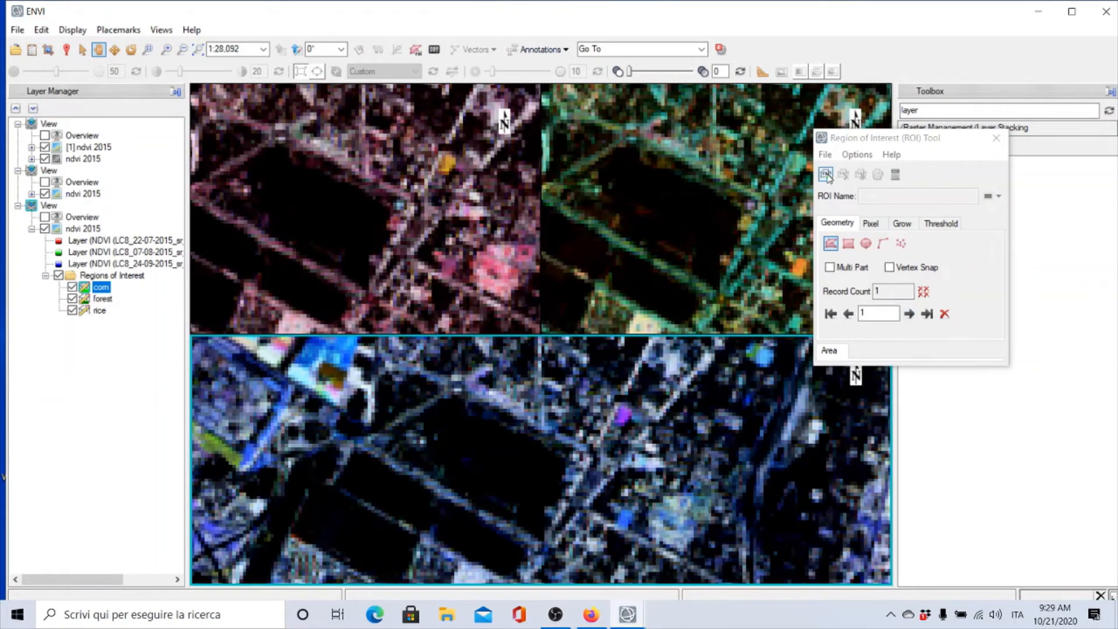
left_click(826, 175)
left_click_drag(892, 195, 855, 196)
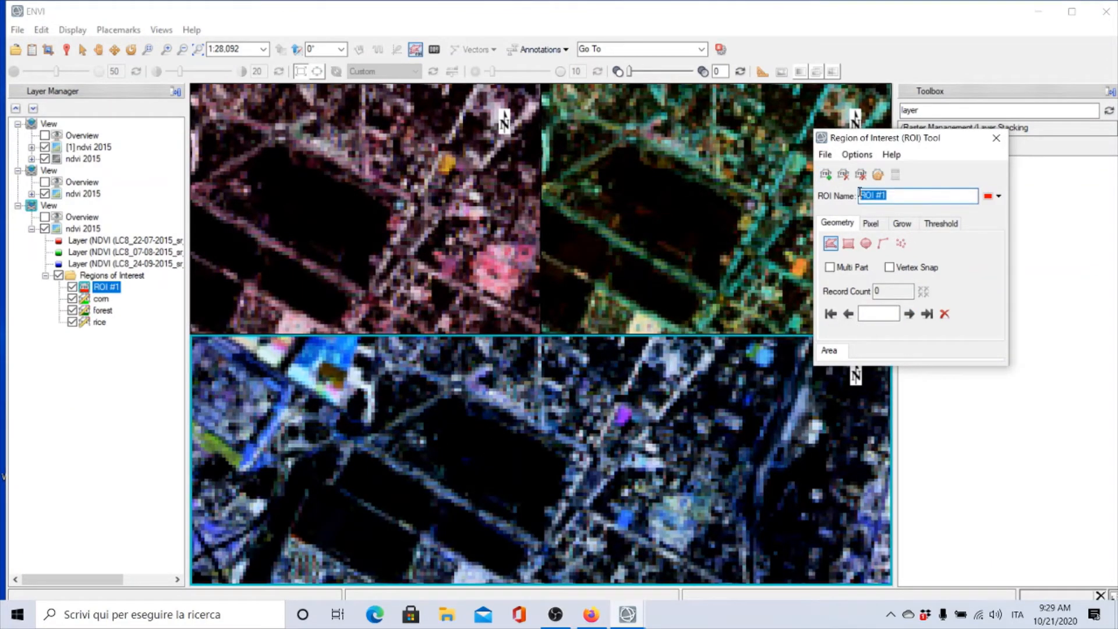
type("urban")
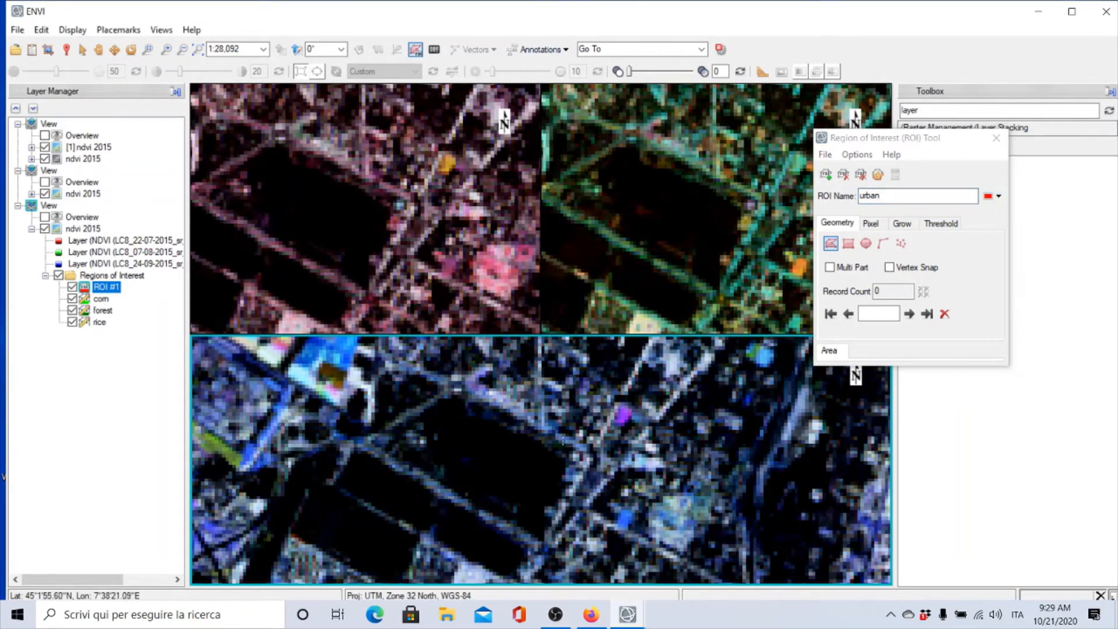
Draw a polygon over a dark built-up block in the bottom view and complete and accept it as the urban ROI
mouse_move(487, 477)
left_mouse_down()
mouse_move(528, 491)
mouse_move(539, 470)
mouse_move(476, 436)
mouse_move(489, 476)
left_mouse_up()
right_click(501, 471)
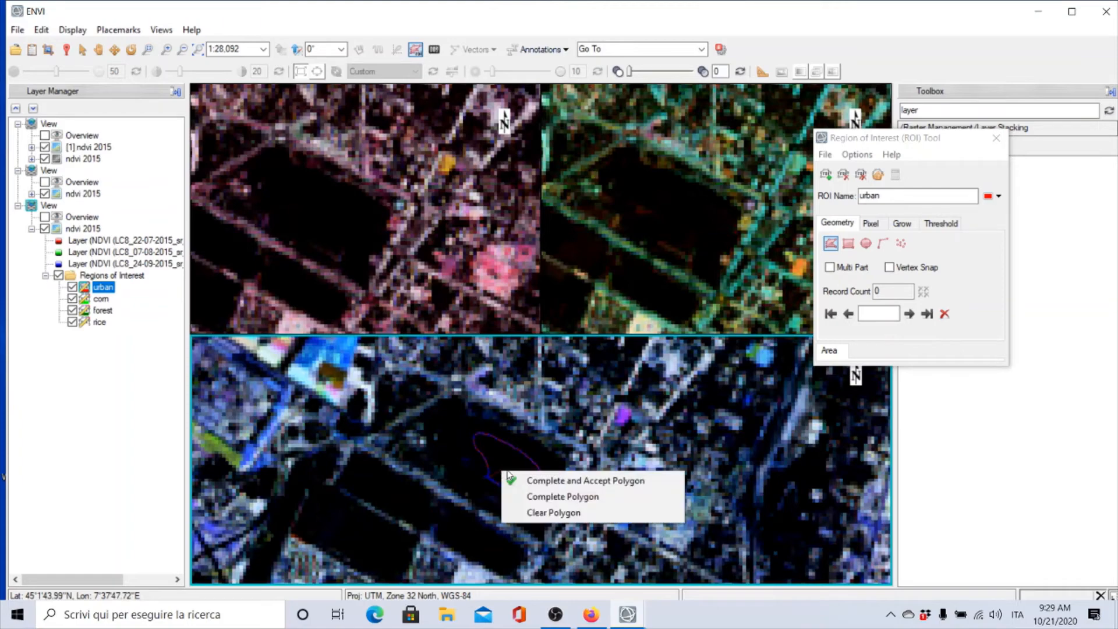
left_click(524, 479)
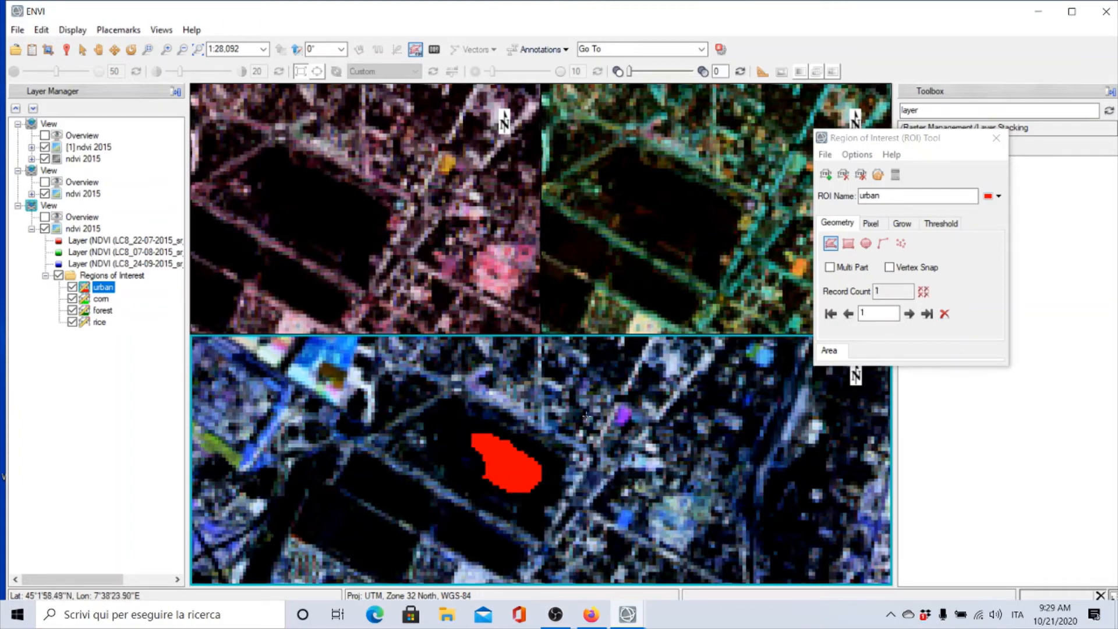
Navigate to the river and create a new region of interest named water using the polyline geometry
mouse_move(578, 407)
left_mouse_down()
mouse_move(530, 426)
mouse_move(580, 410)
left_mouse_up()
scroll(580, 410, "down", 5)
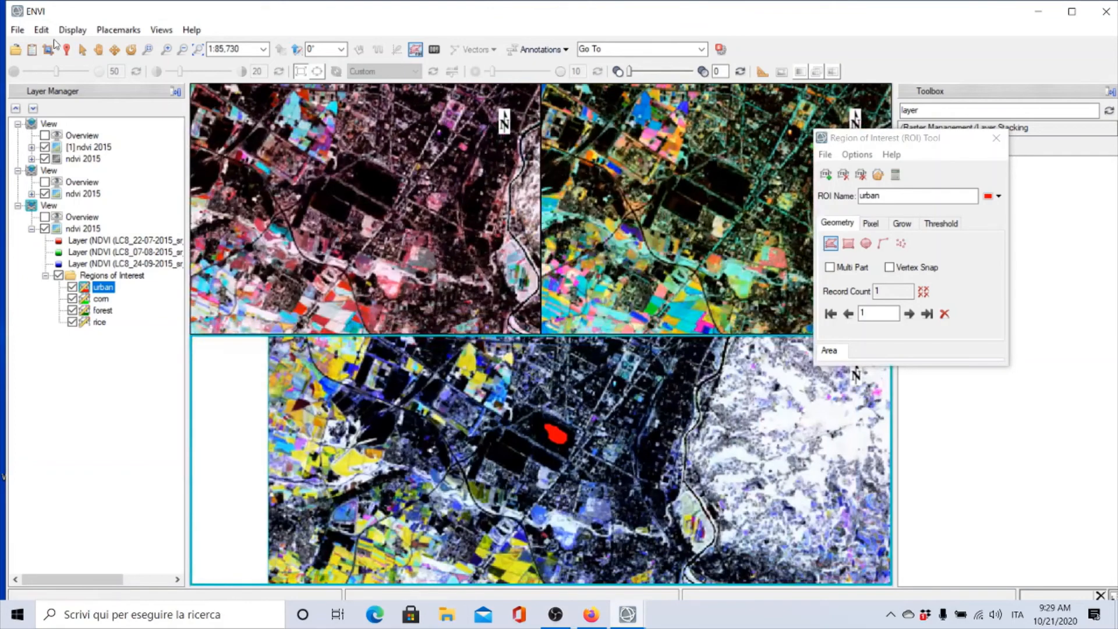
left_click(99, 50)
left_click_drag(701, 389, 273, 542)
left_click_drag(411, 390, 522, 489)
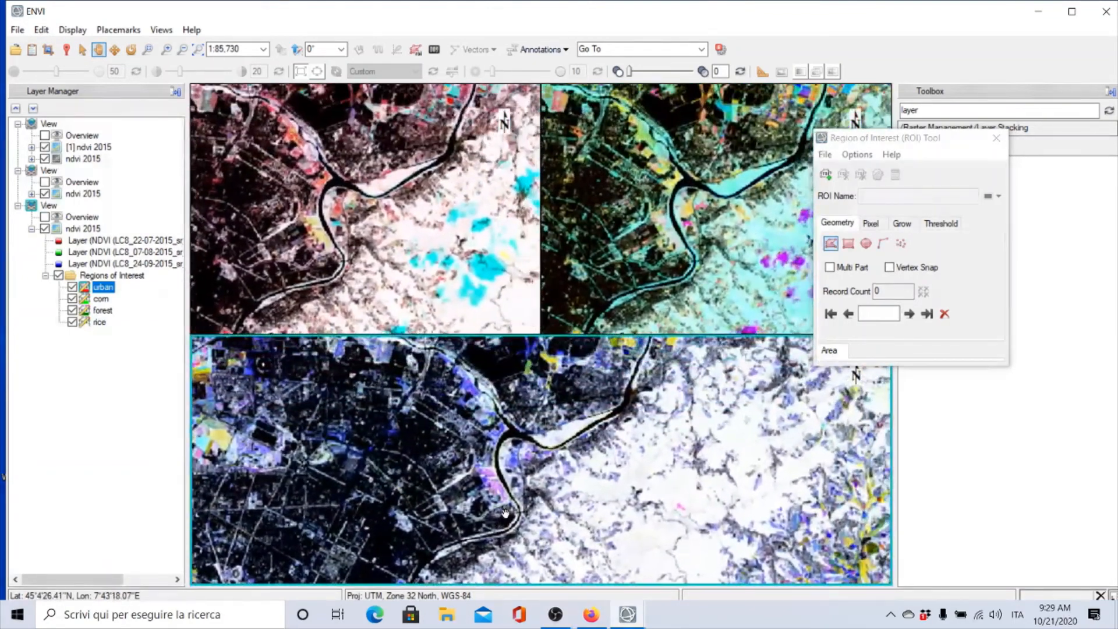
scroll(524, 433, "up", 2)
scroll(522, 431, "up", 6)
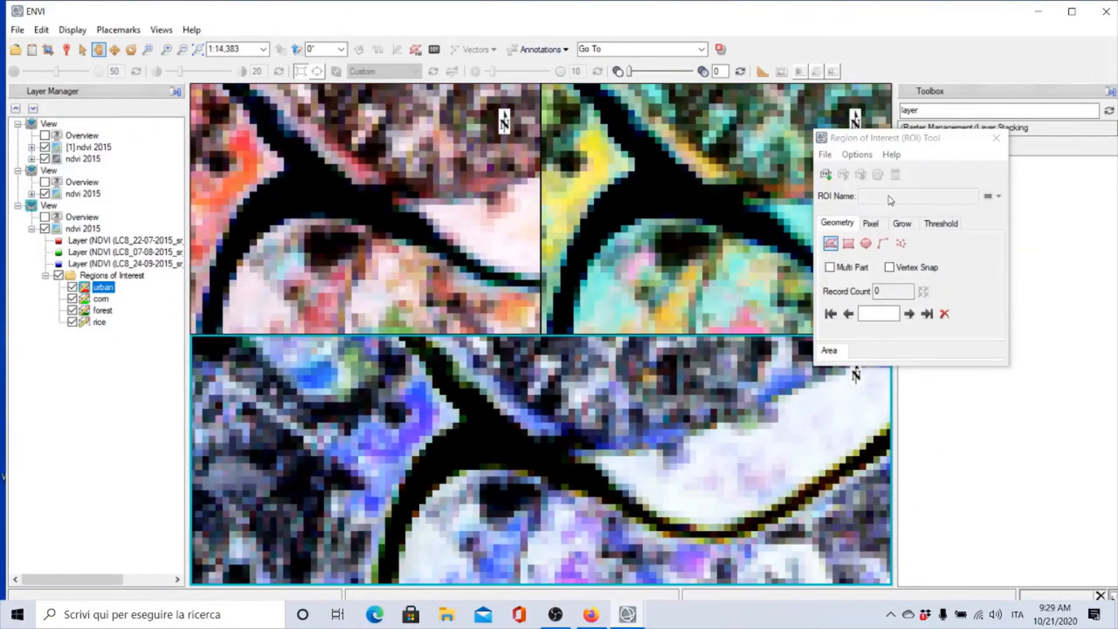
left_click(827, 175)
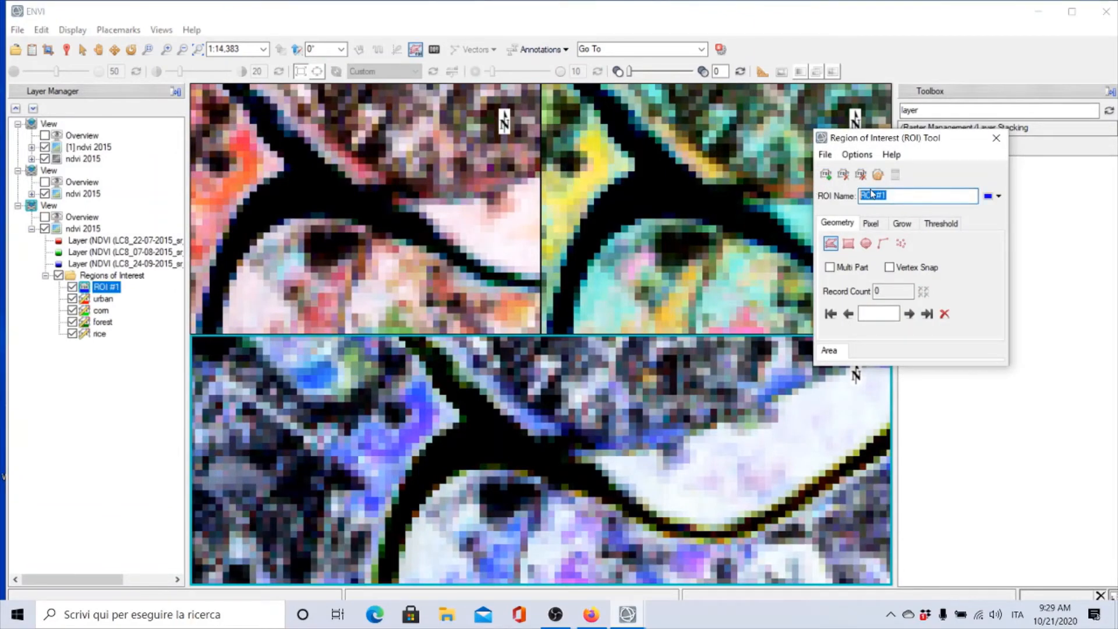
type("water")
left_click(882, 244)
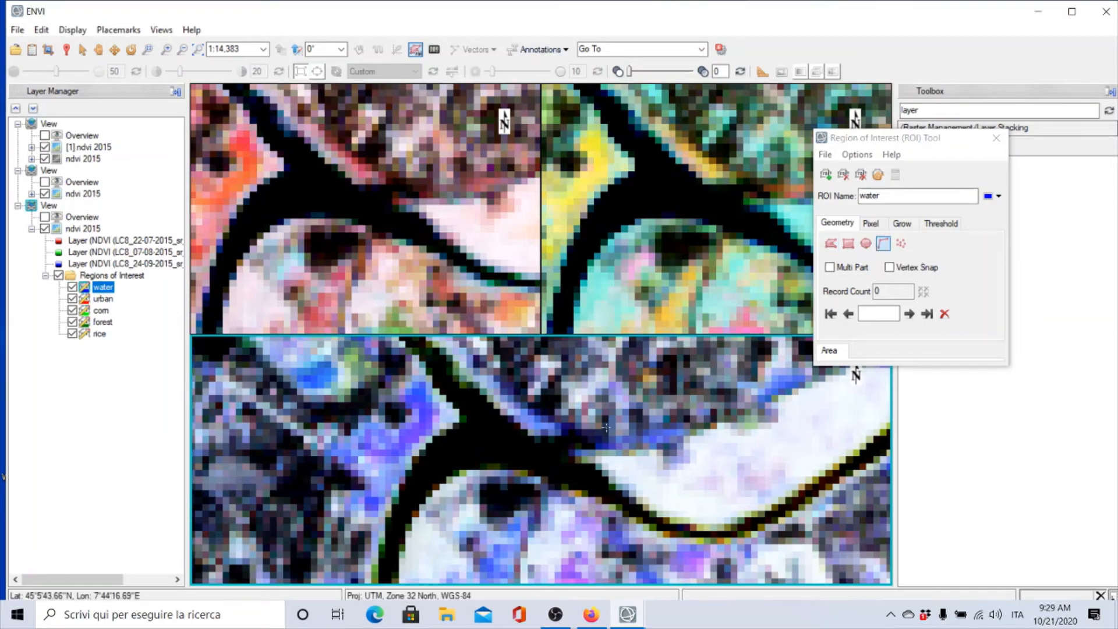
Trace a polyline along the river channel in the bottom view and accept it as the water ROI
left_click(394, 530)
mouse_move(408, 502)
left_mouse_down()
mouse_move(450, 454)
mouse_move(475, 444)
mouse_move(578, 474)
left_mouse_up()
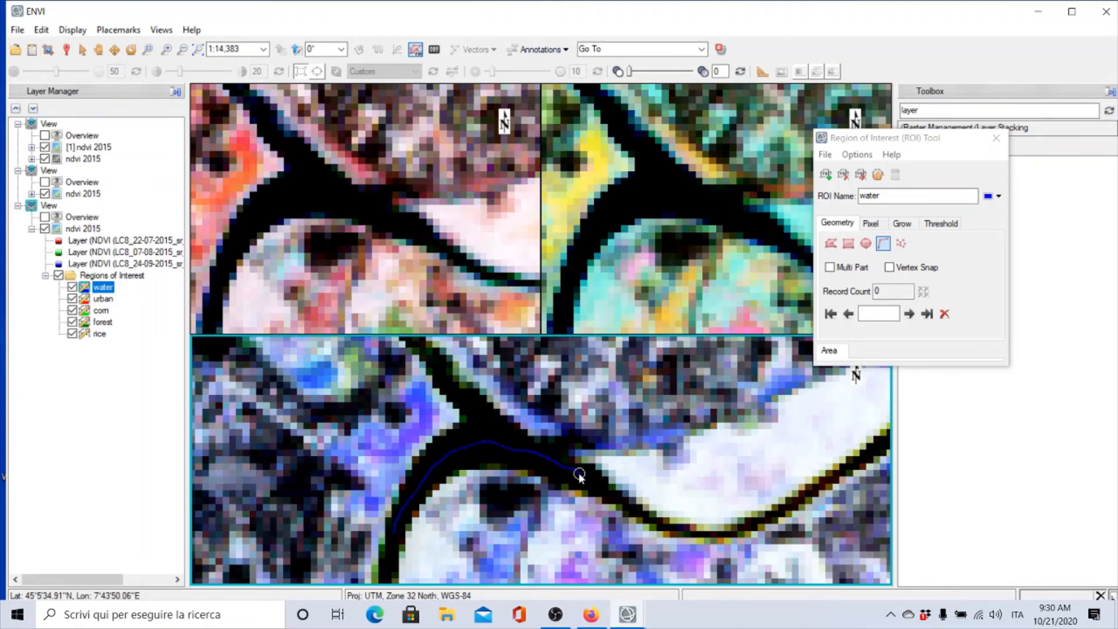
right_click(579, 475)
left_click(589, 481)
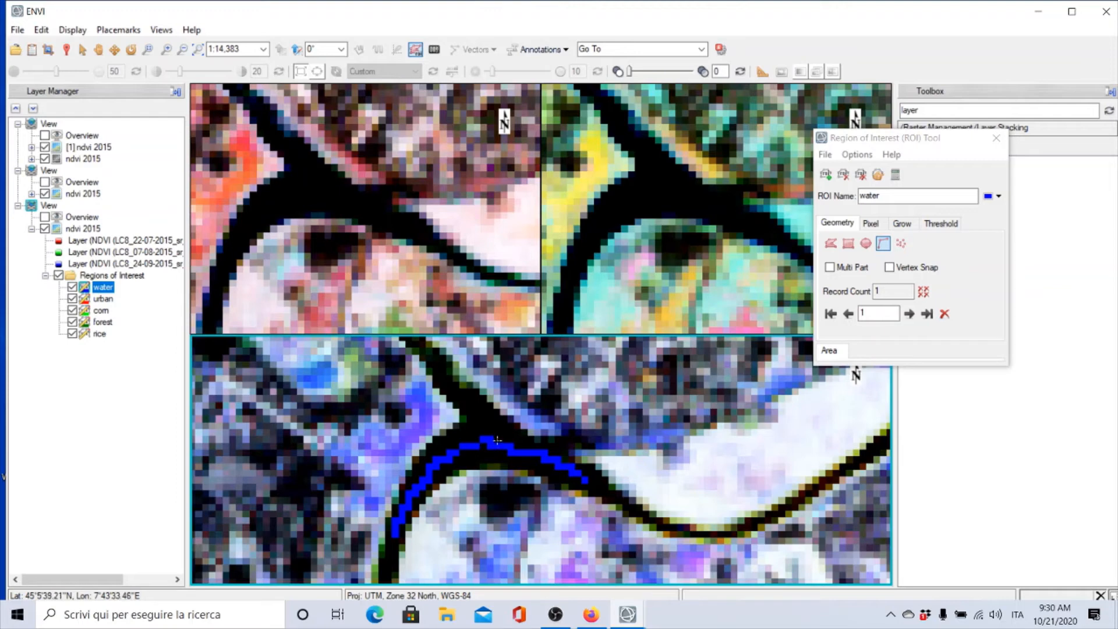
Step through the defined regions of interest one by one, from water to rice, in the ROI tool
left_click(917, 141)
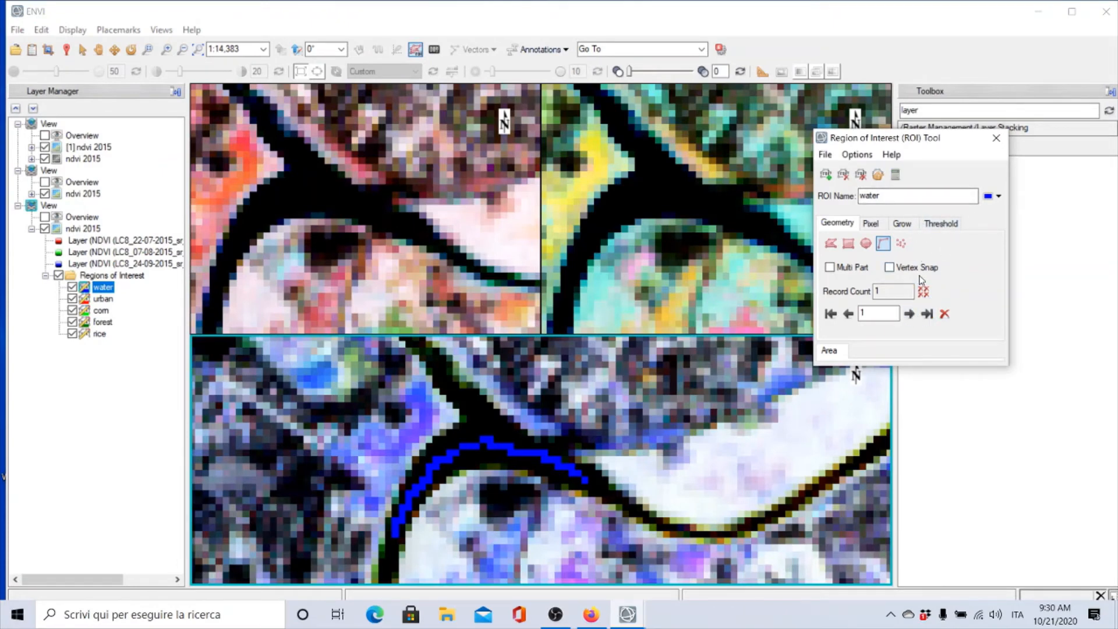
left_click(878, 175)
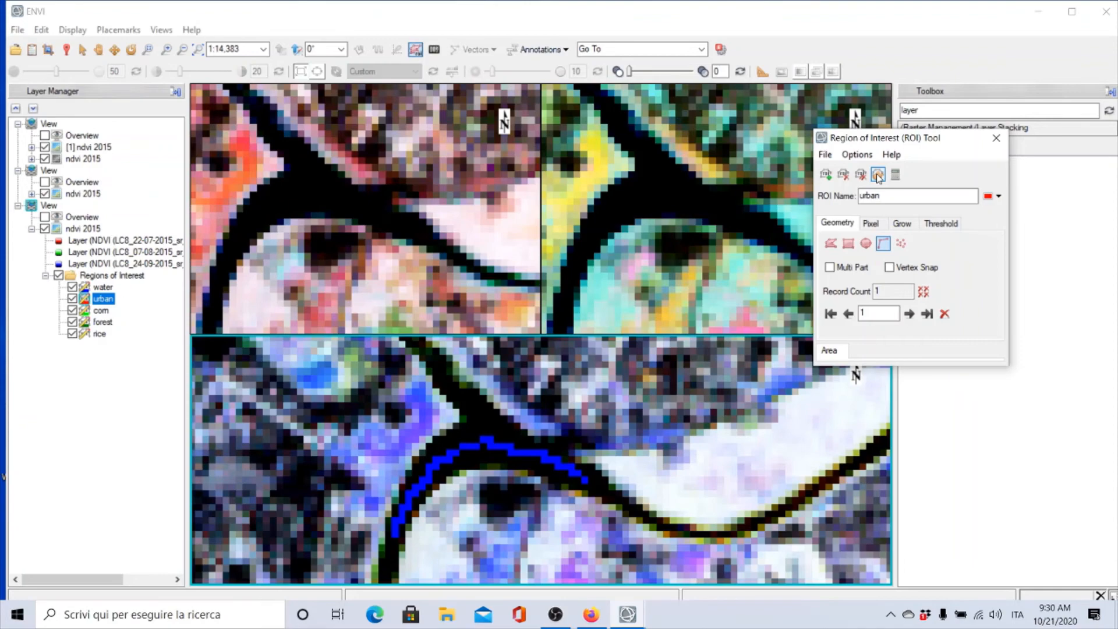
left_click(878, 174)
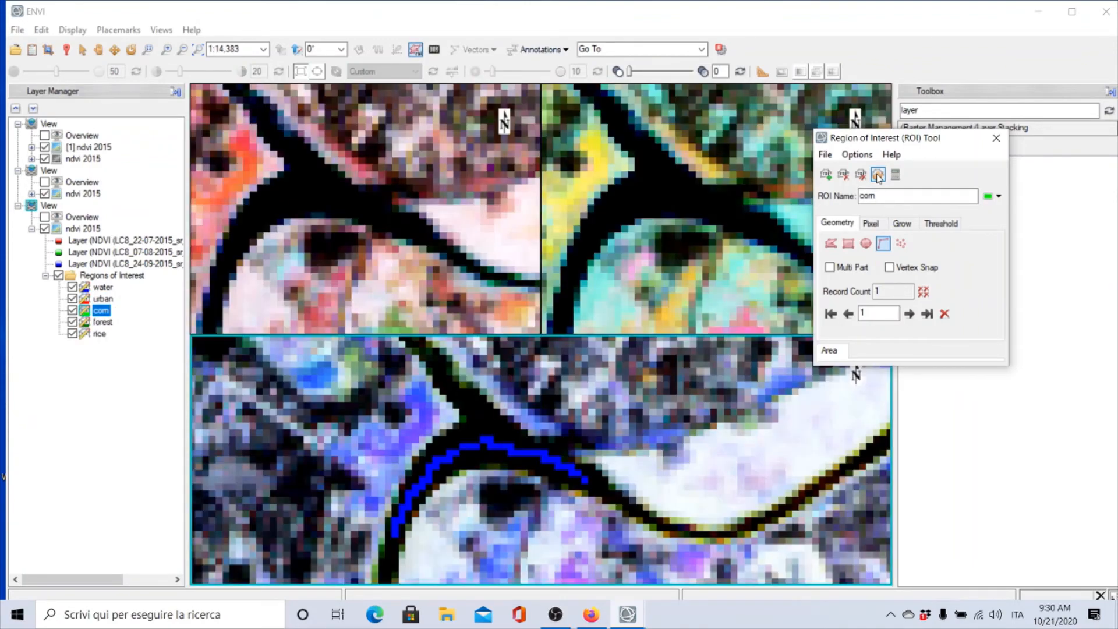
left_click(878, 174)
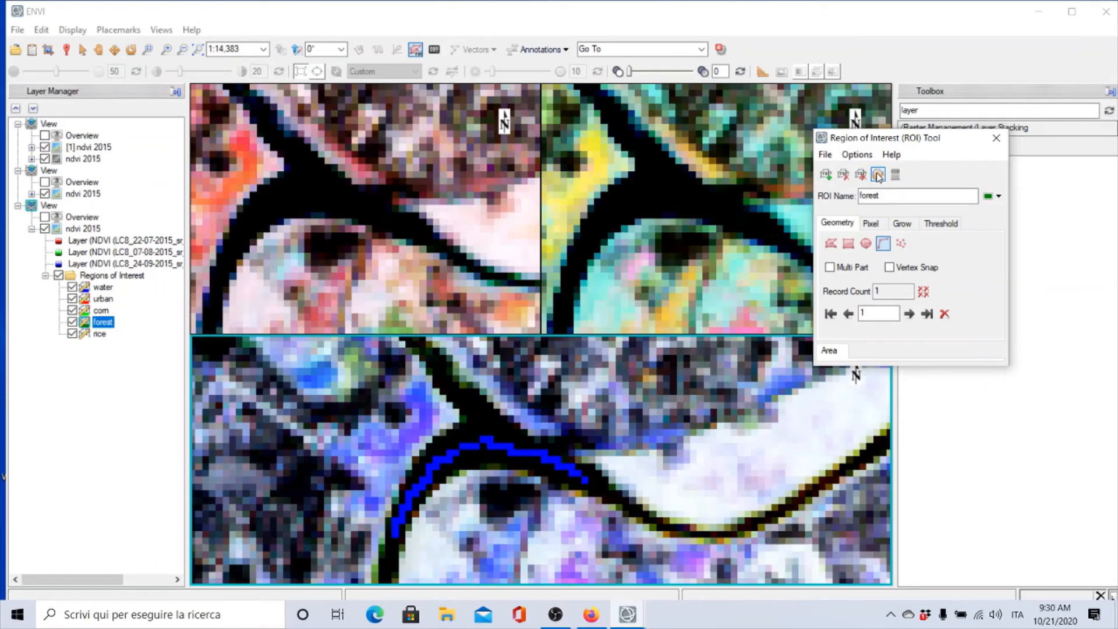
left_click(878, 174)
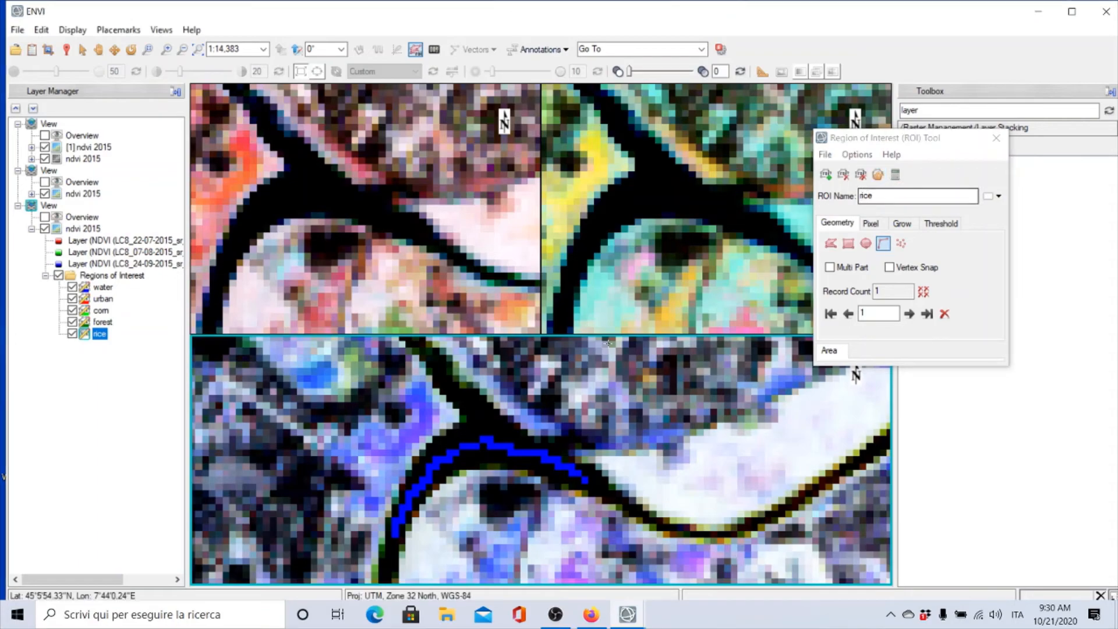
Compute statistics for the rice ROI and move the ROI statistics window aside
scroll(608, 383, "down", 4)
scroll(613, 373, "down", 2)
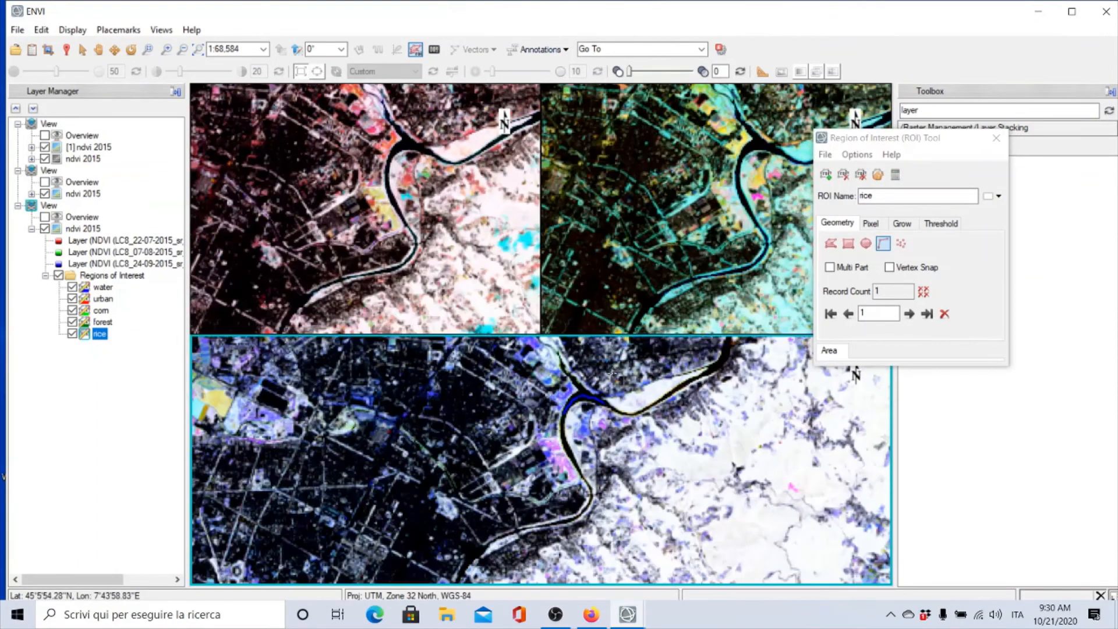
scroll(611, 372, "down", 6)
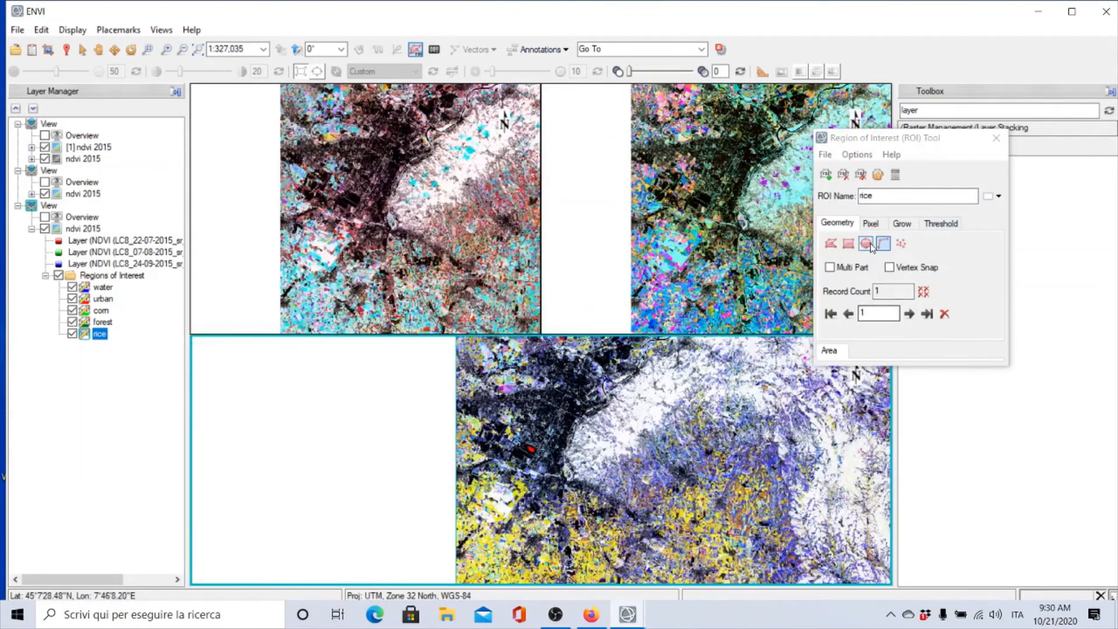
left_click(896, 176)
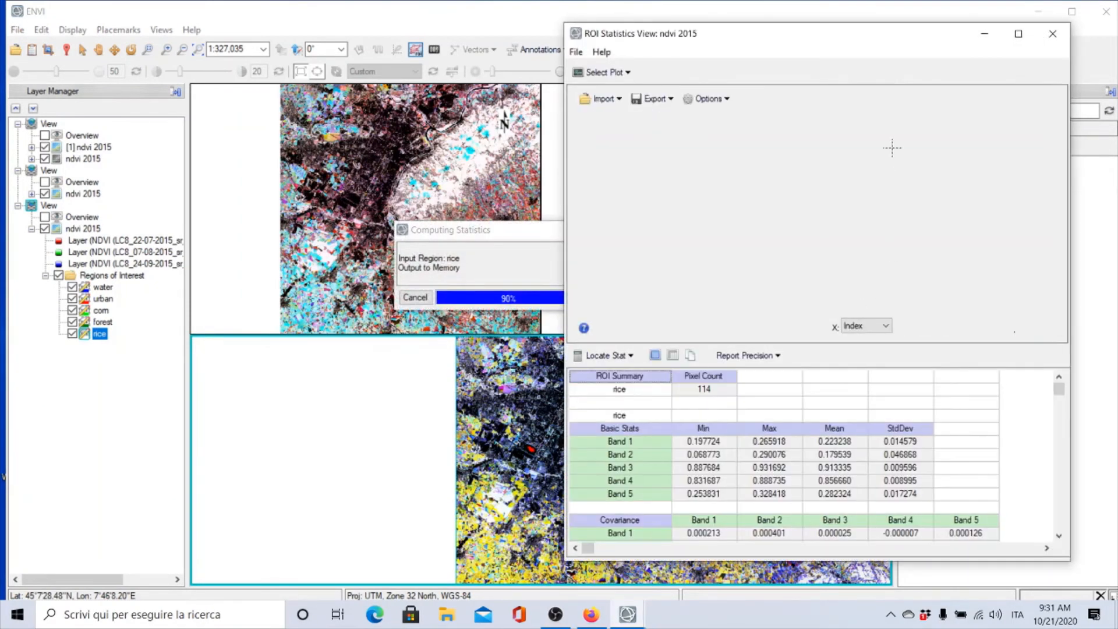
left_click_drag(865, 27, 336, 32)
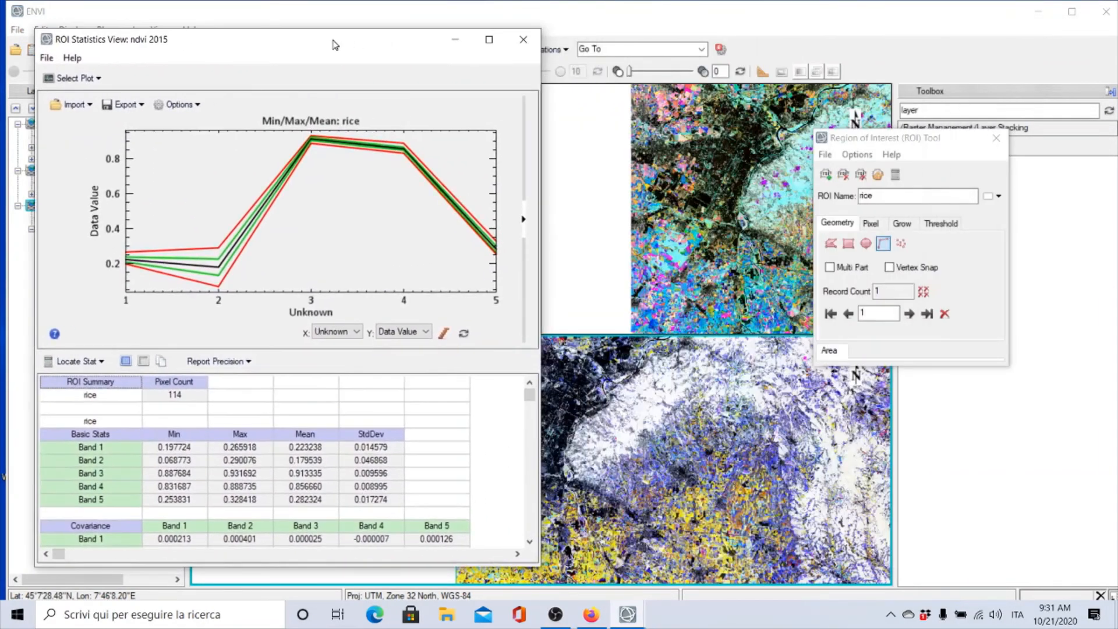
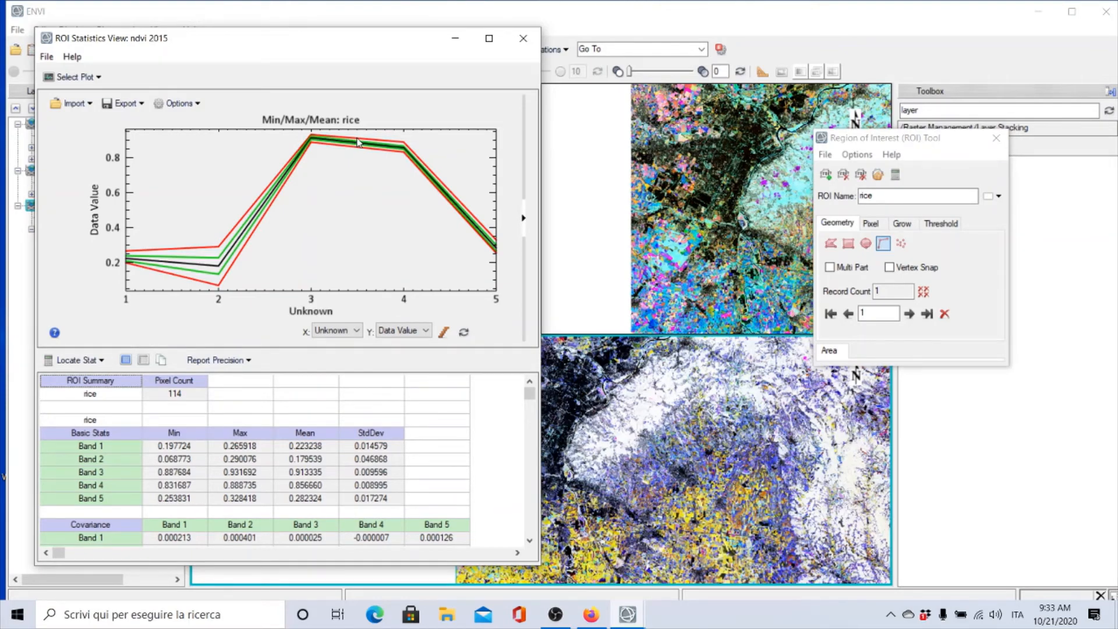
Switch the ROI tool to the corn region, compute its statistics and move the statistics window aside
left_click(878, 174)
type("water")
left_click(878, 174)
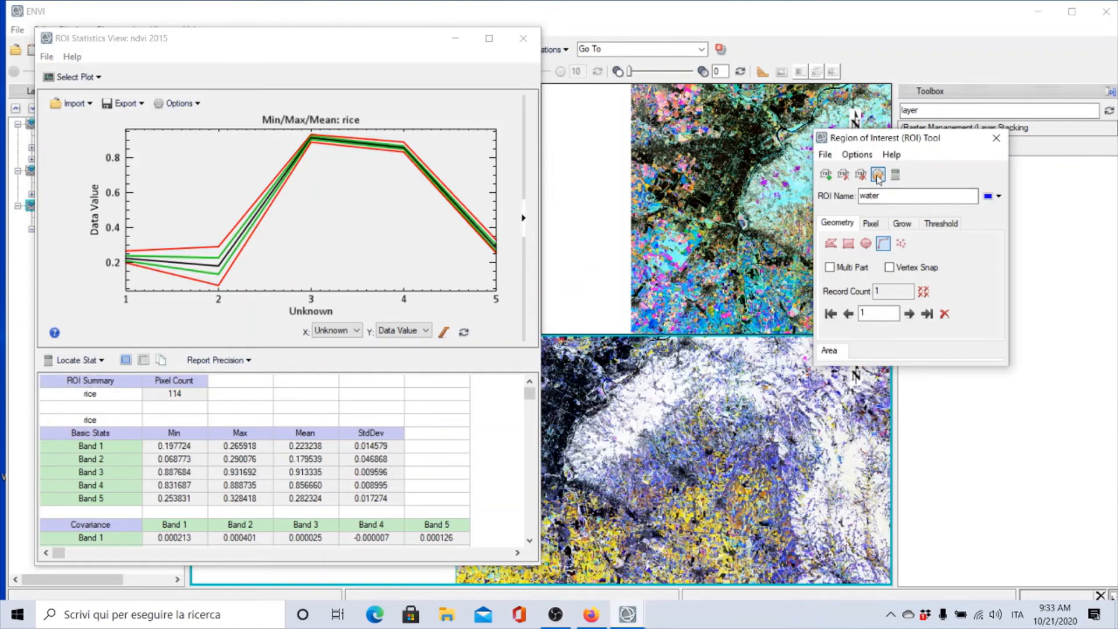
type("corn")
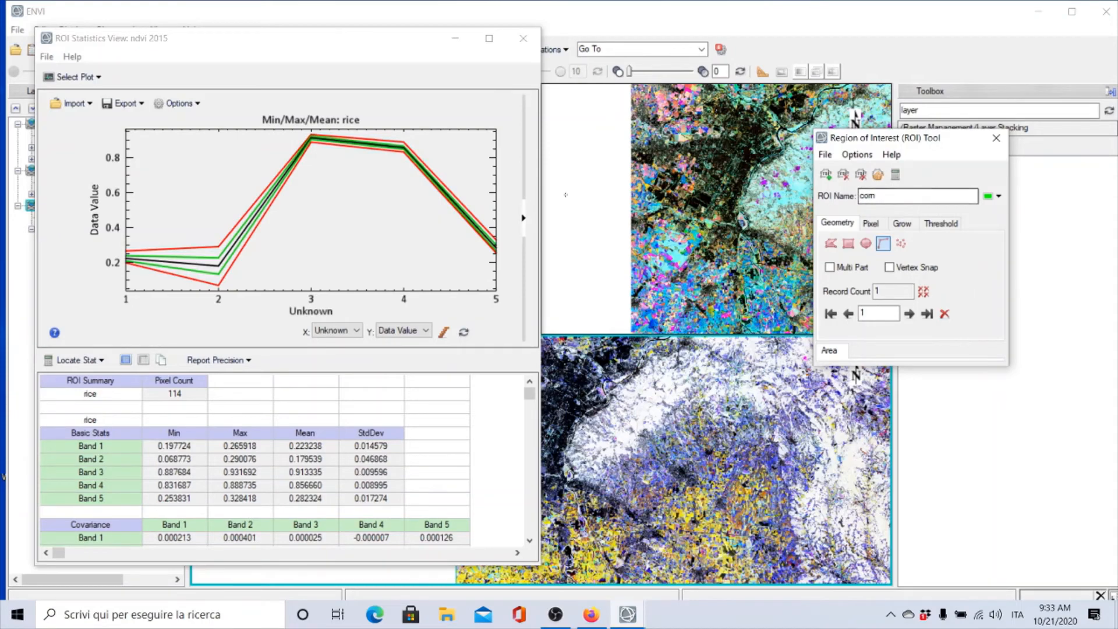
left_click(896, 175)
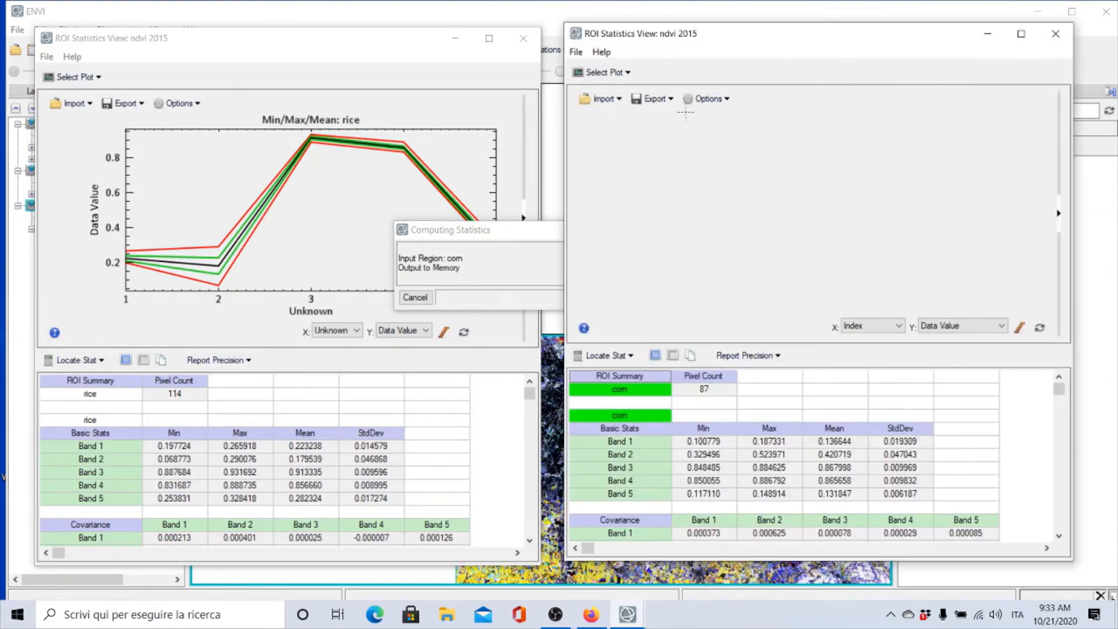
left_click_drag(709, 39, 651, 44)
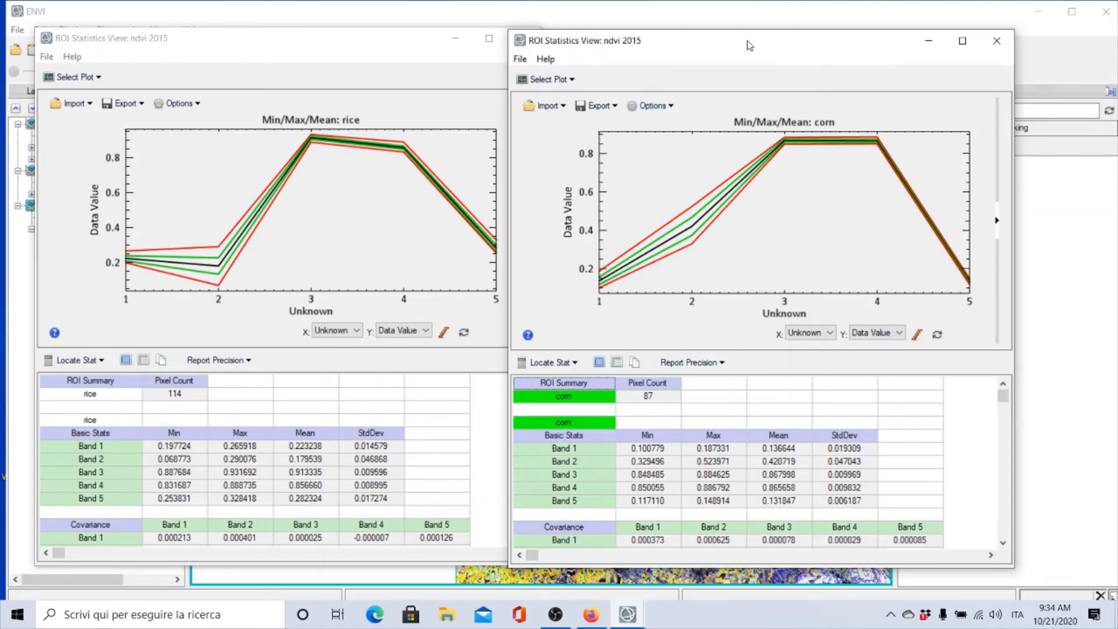
left_click_drag(748, 44, 362, 43)
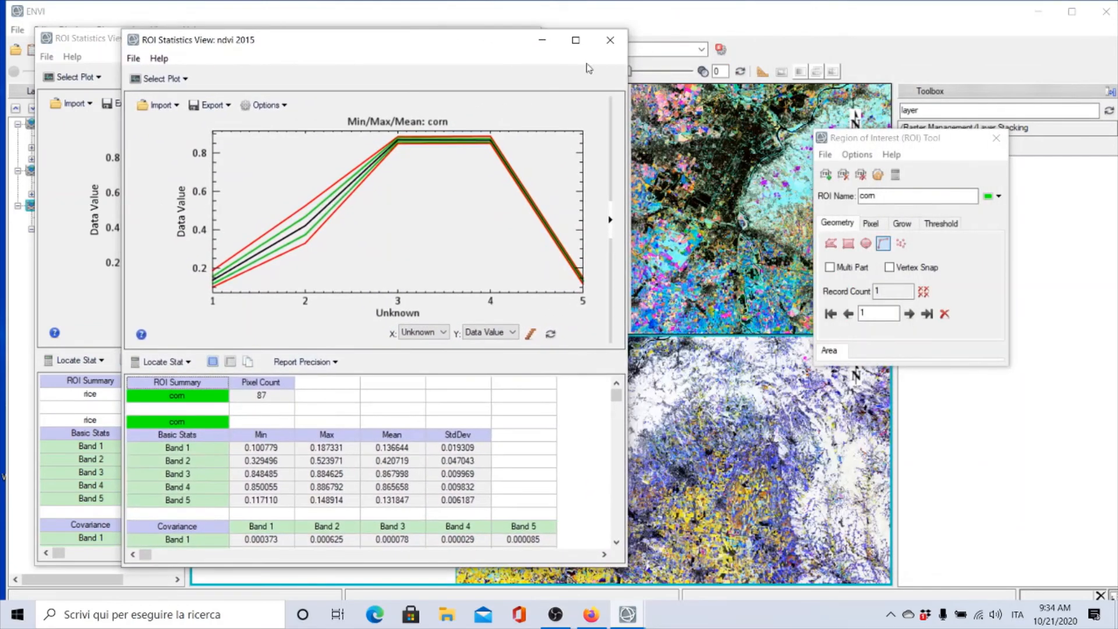
Switch to the forest region, compute its ROI statistics and move the statistics window aside
left_click(878, 174)
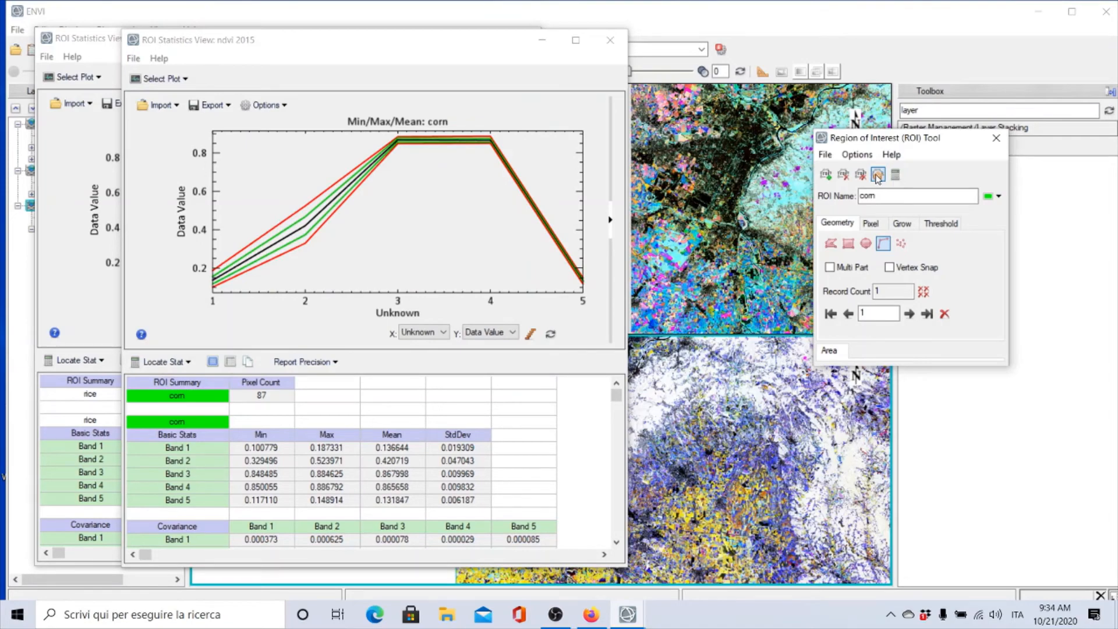
left_click(877, 176)
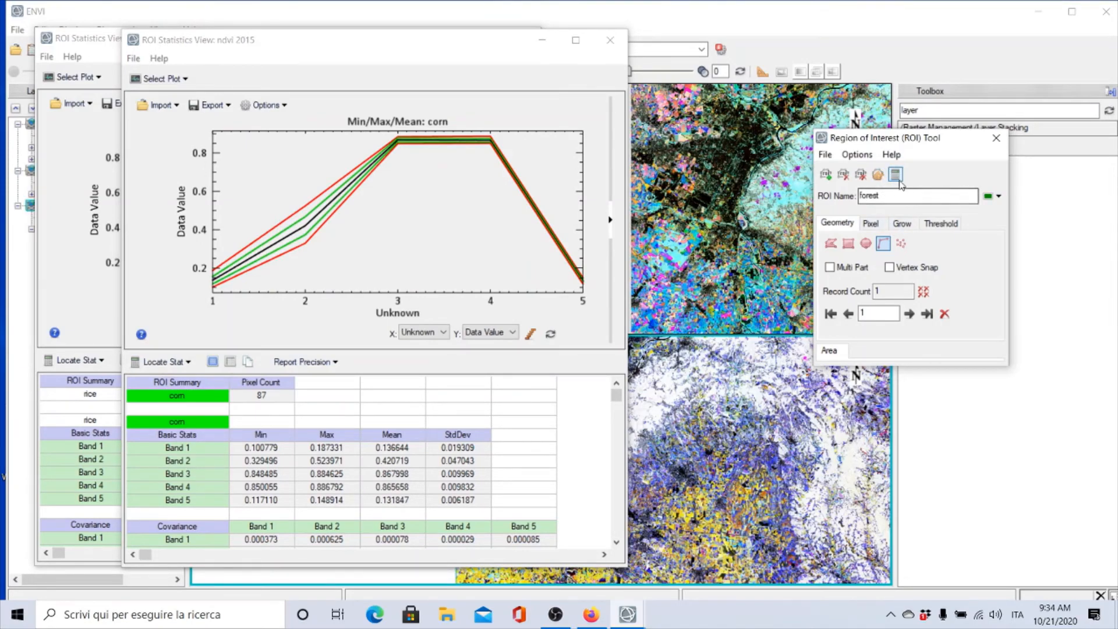
left_click(900, 181)
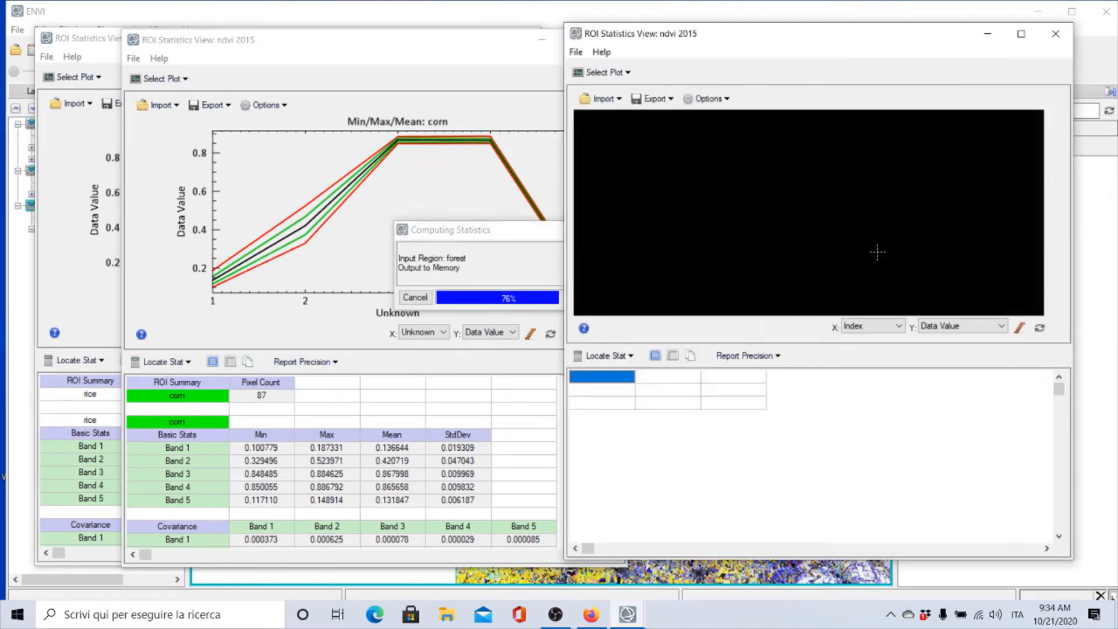
left_click_drag(792, 36, 652, 51)
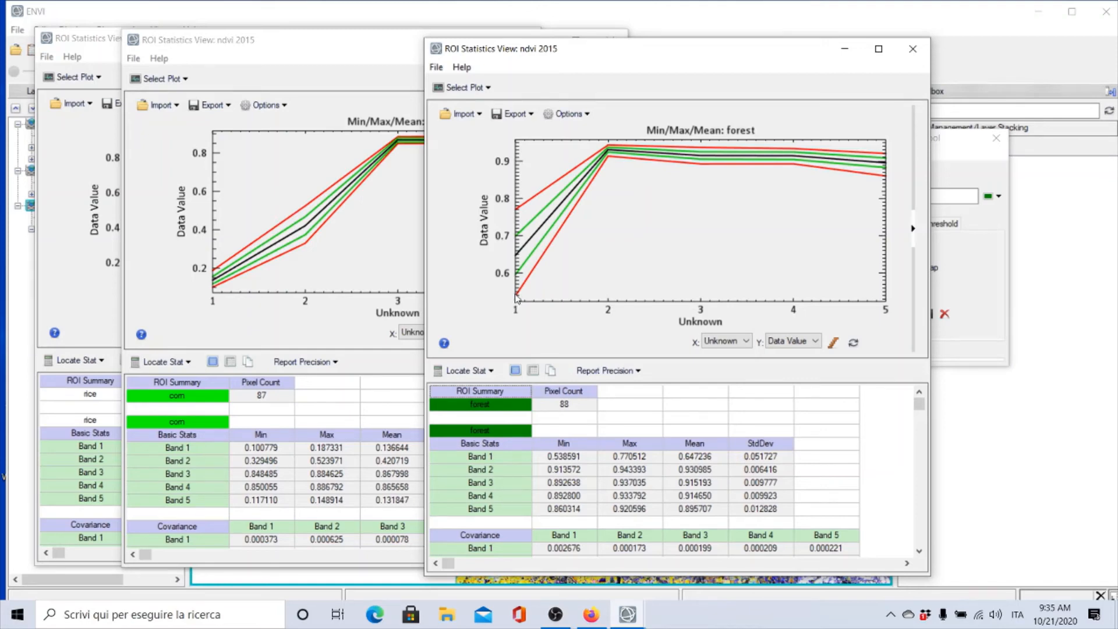
left_click_drag(618, 54, 367, 45)
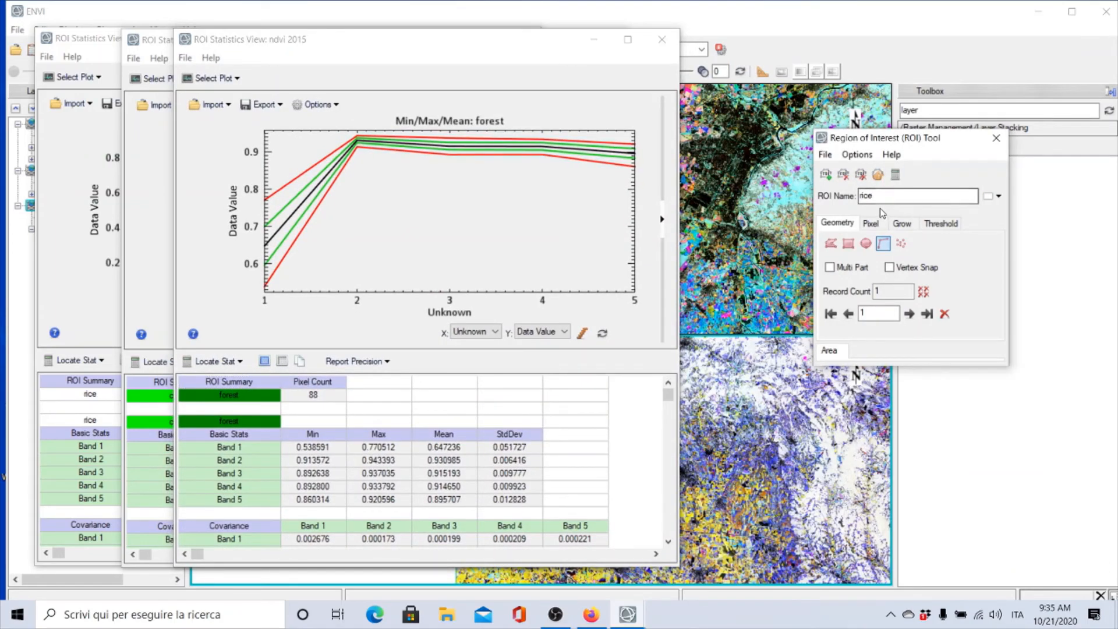
Switch to the water region, compute its ROI statistics and move the statistics window aside
left_click(877, 174)
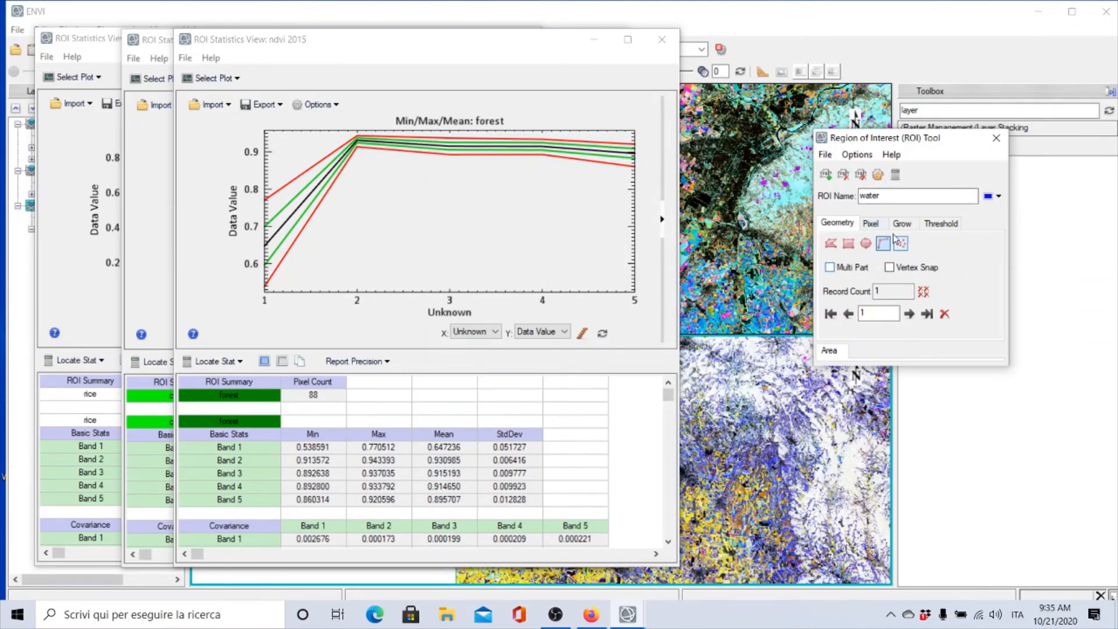
left_click(896, 175)
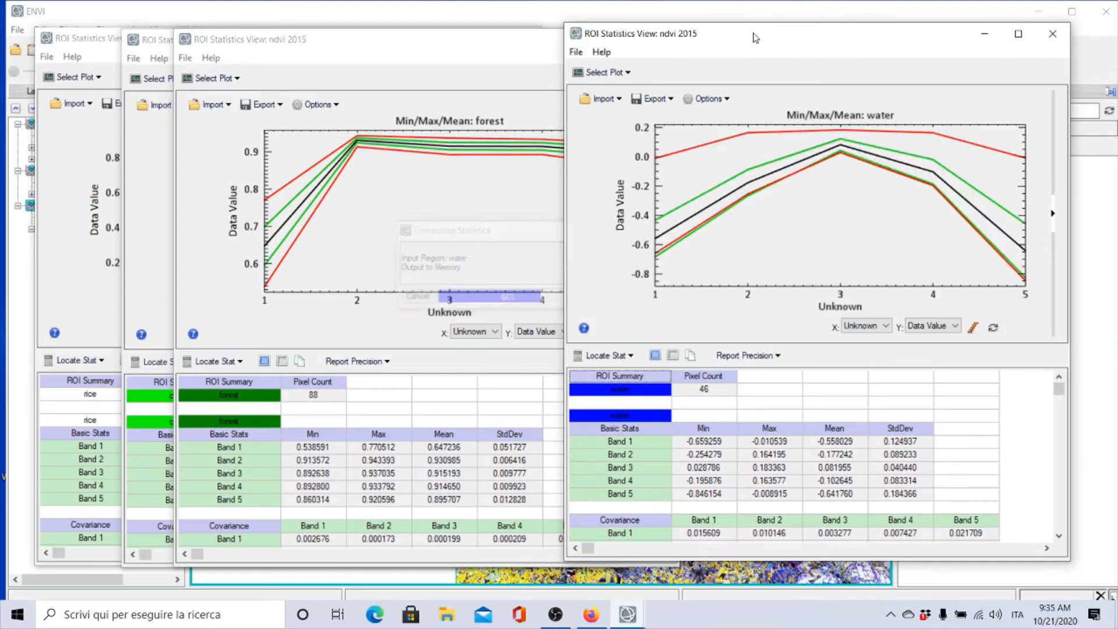
left_click_drag(755, 38, 563, 38)
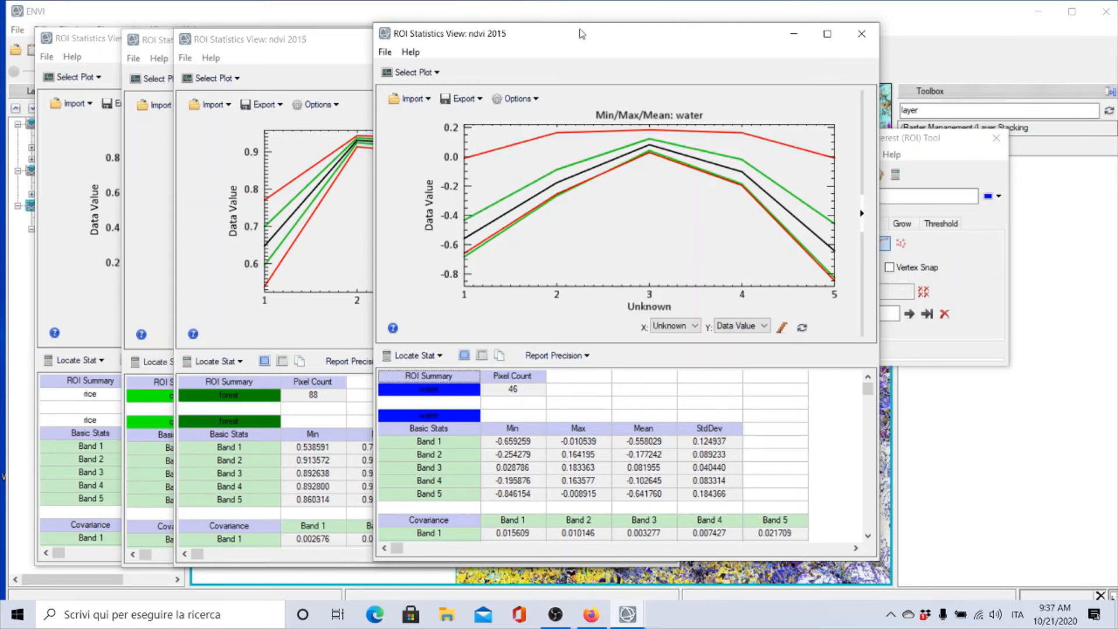
left_click_drag(582, 34, 428, 39)
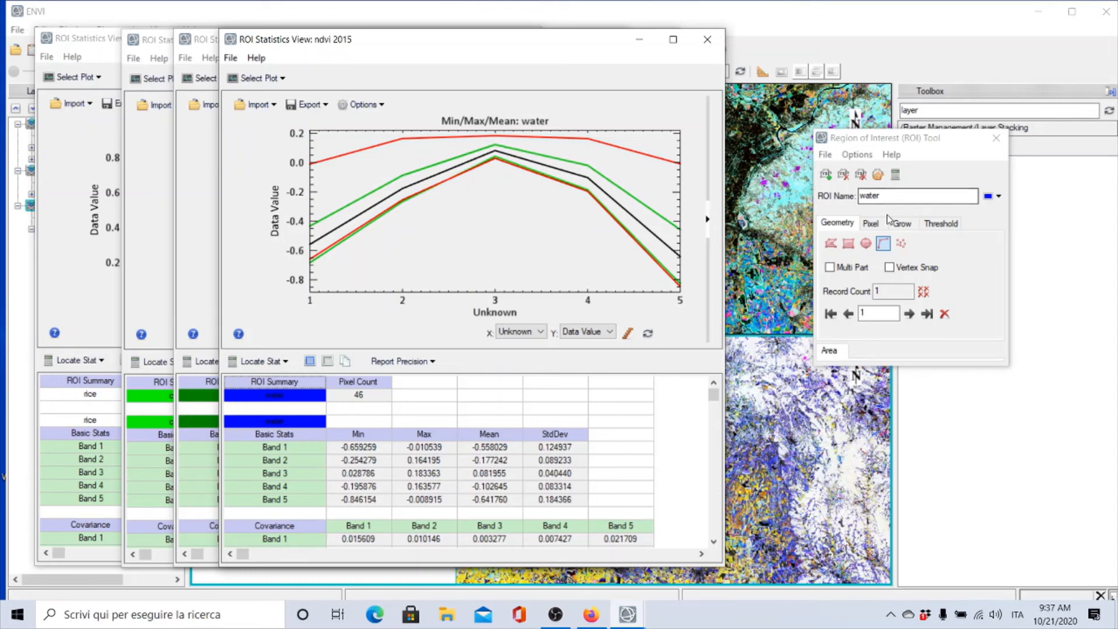
Switch to the urban region and compute its ROI statistics
left_click(879, 174)
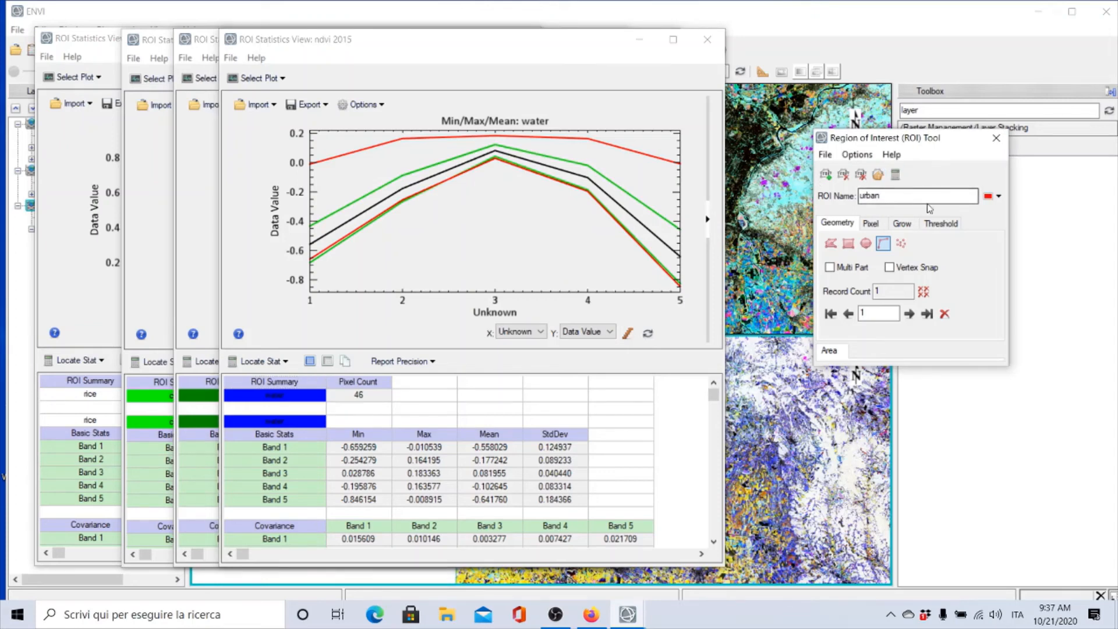
left_click(897, 174)
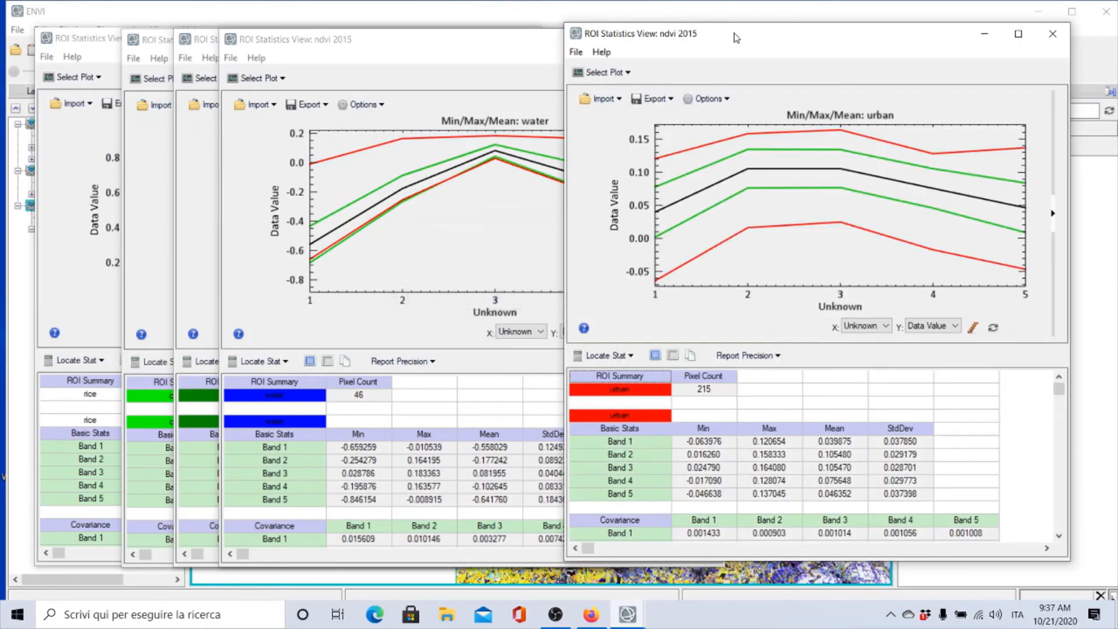
left_click_drag(735, 38, 647, 41)
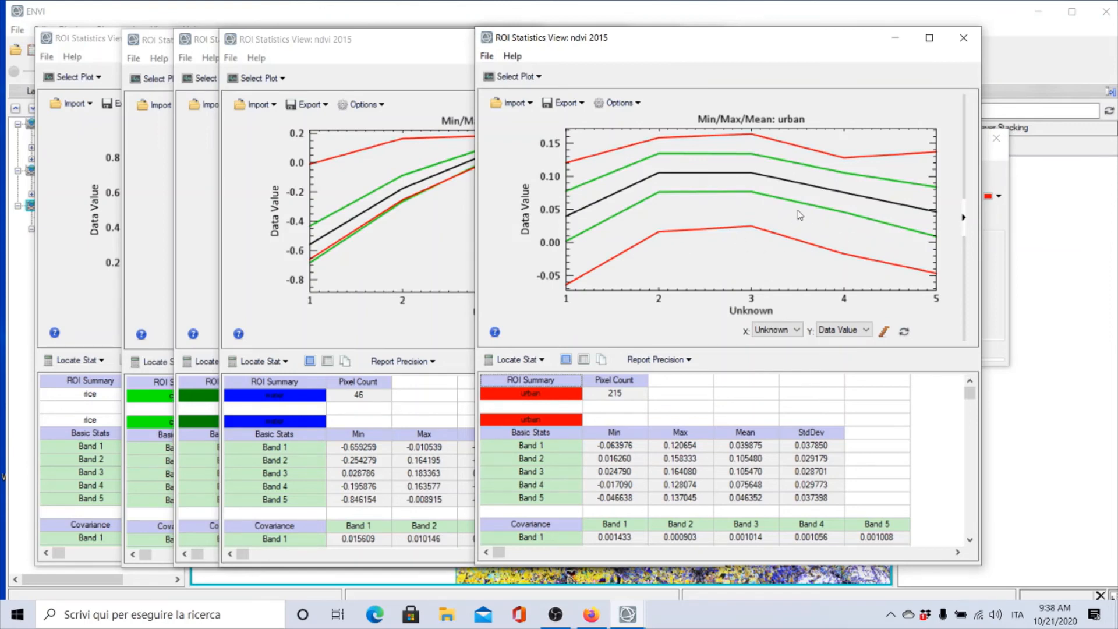
Arrange the rice, forest, water and urban statistics windows side by side to compare their NDVI profiles
left_click(402, 41)
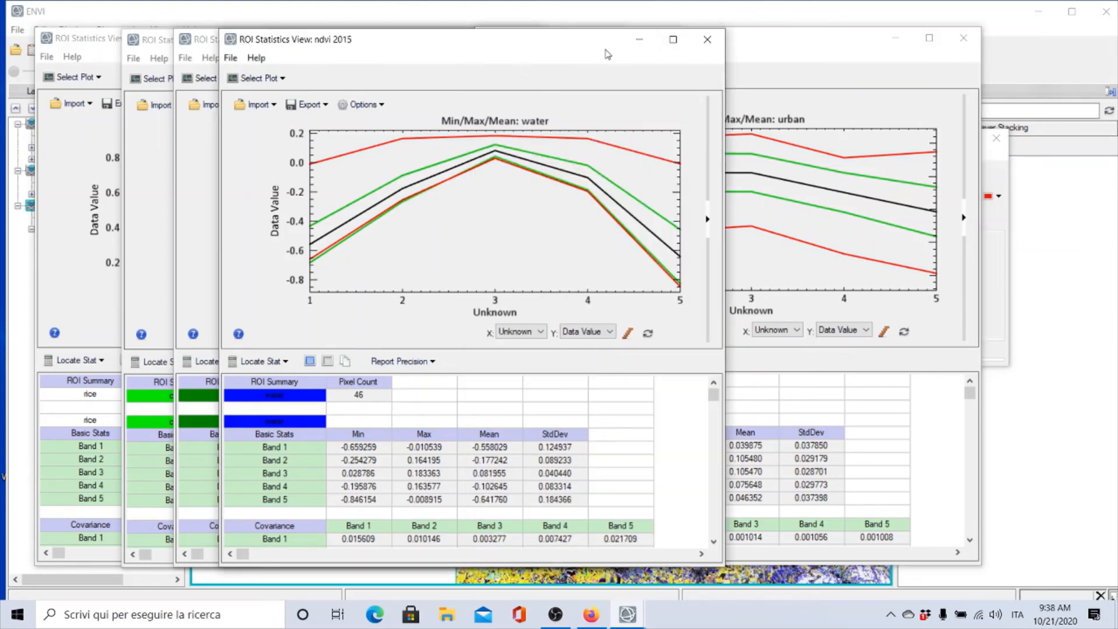
left_click_drag(791, 39, 912, 40)
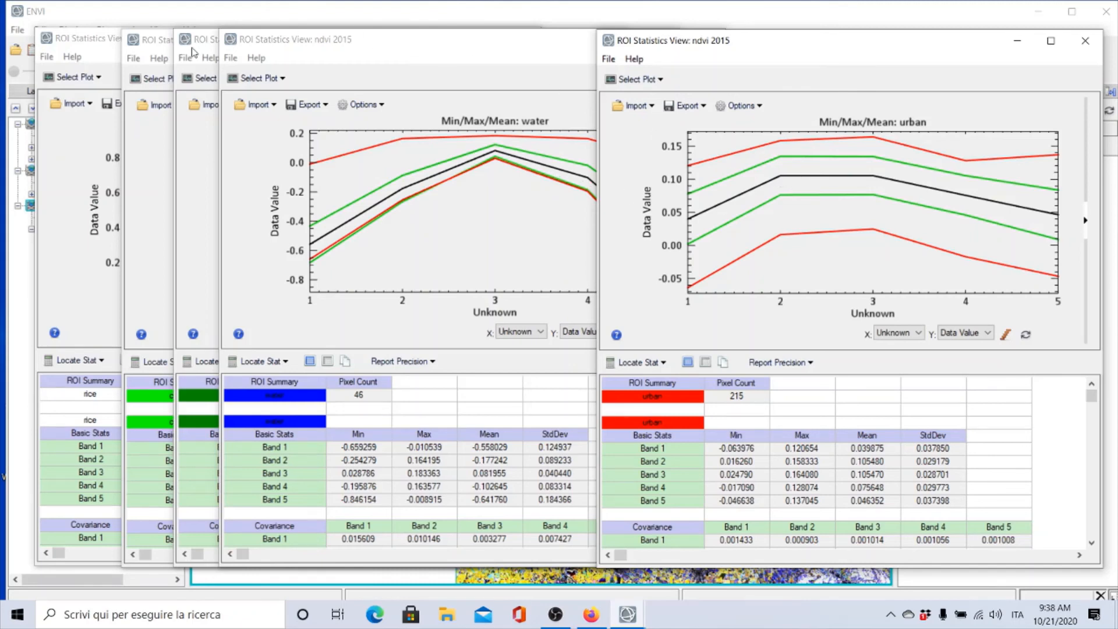
left_click(205, 41)
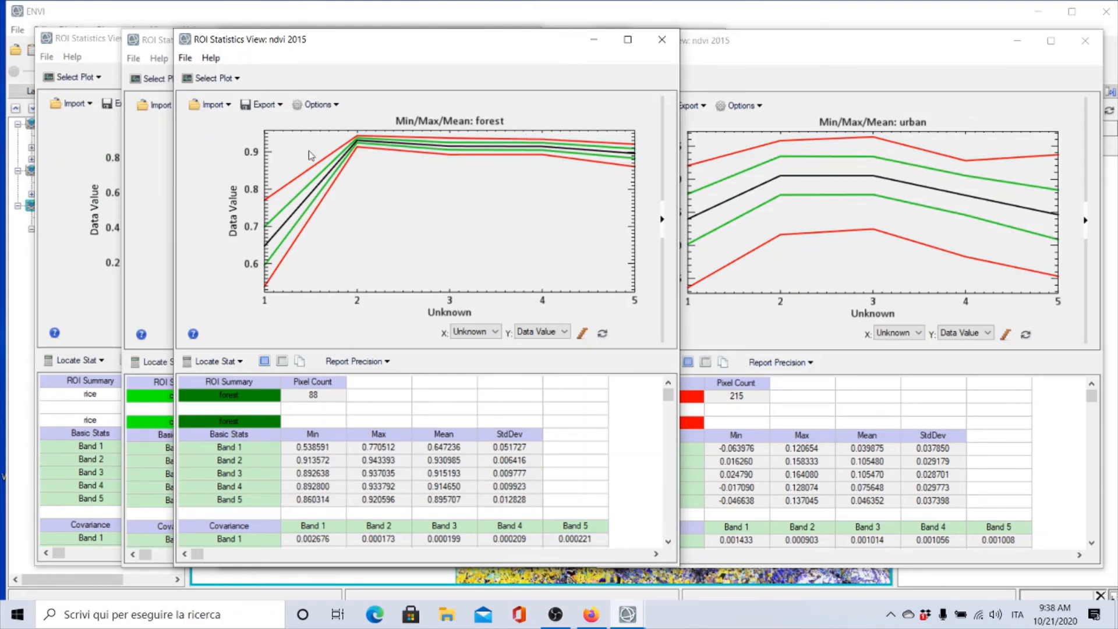
left_click(767, 53)
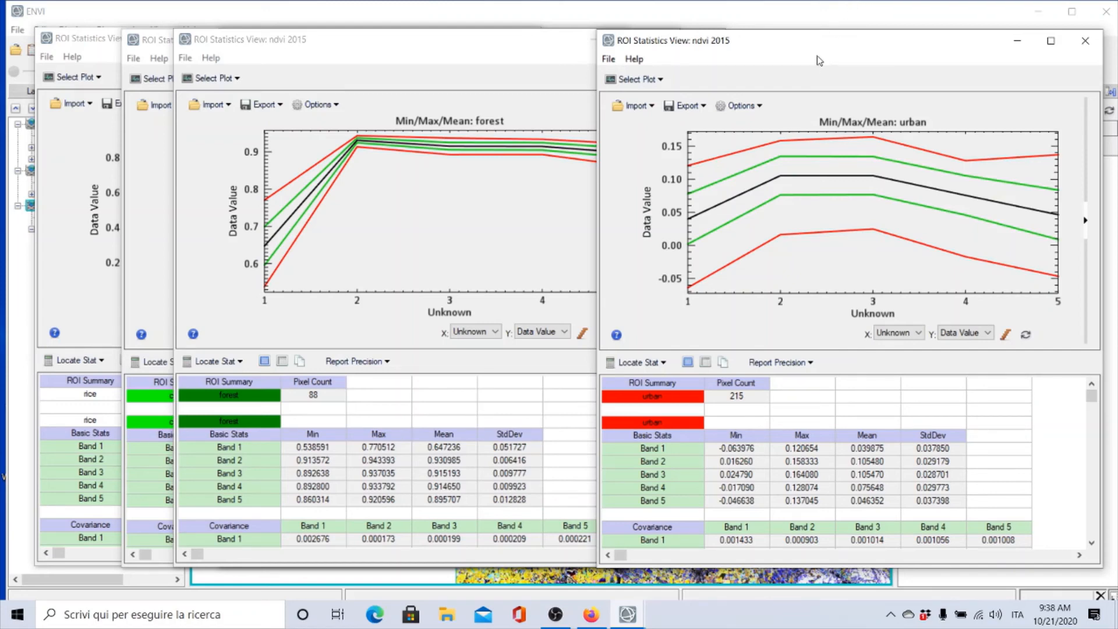
left_click_drag(827, 46, 594, 55)
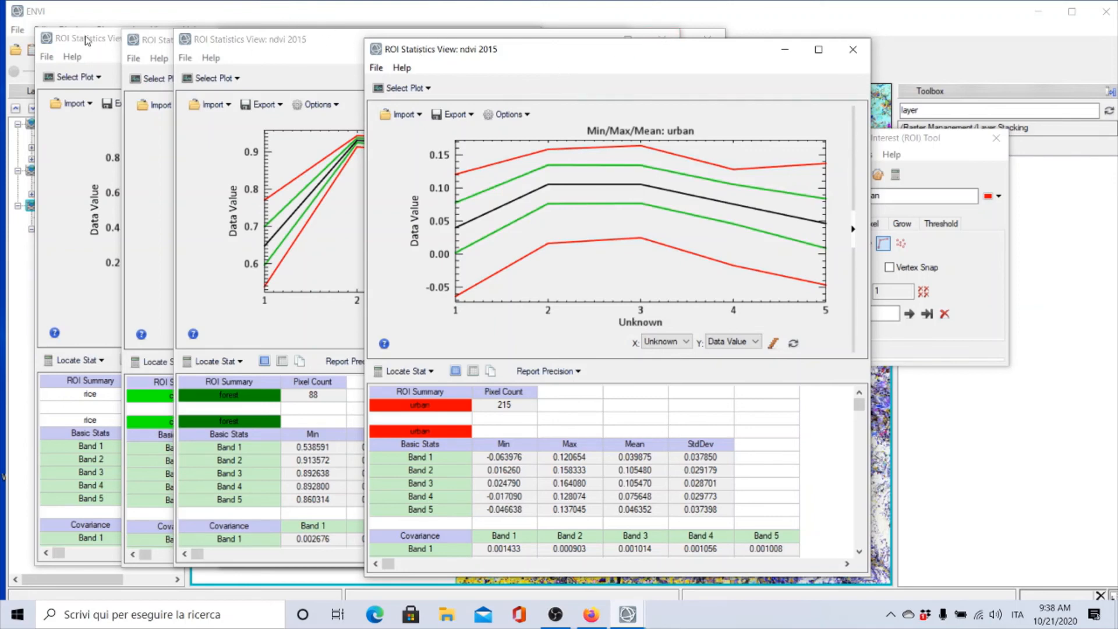
left_click_drag(85, 40, 513, 35)
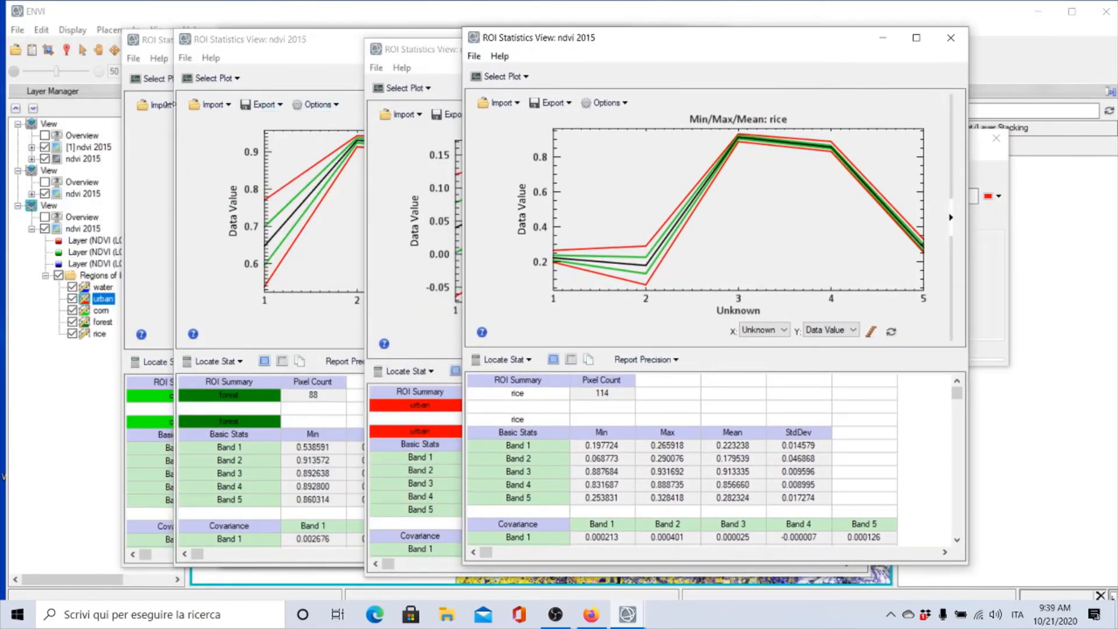
Open a file and navigate to the LC_CHANGE July-August folder inside Multitemporal anaysis under DATA
left_click(15, 52)
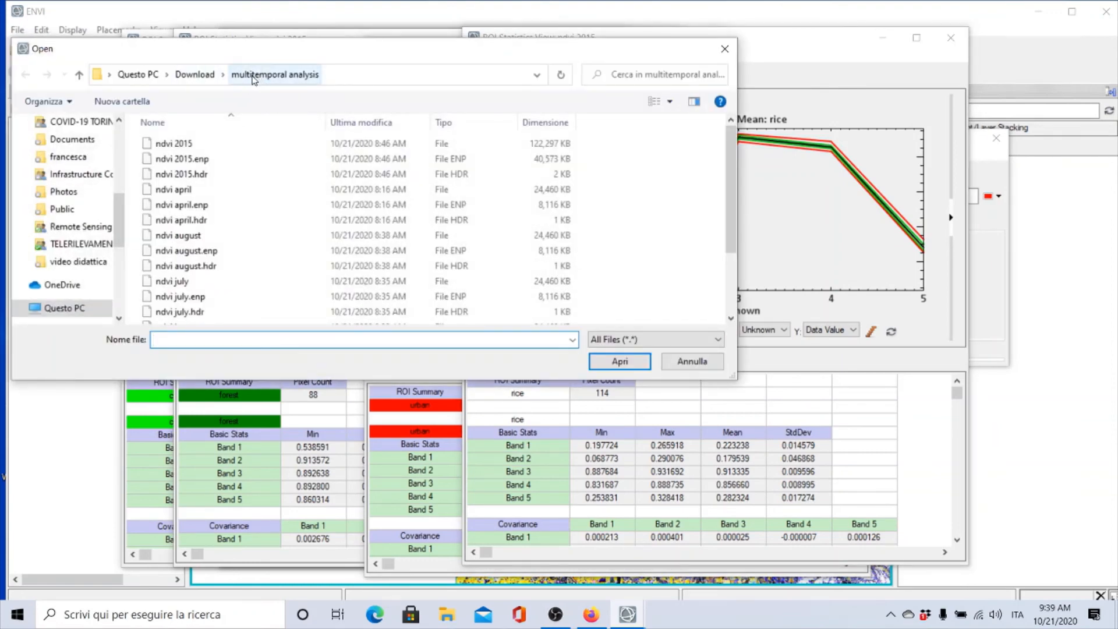
scroll(117, 221, "down", 5)
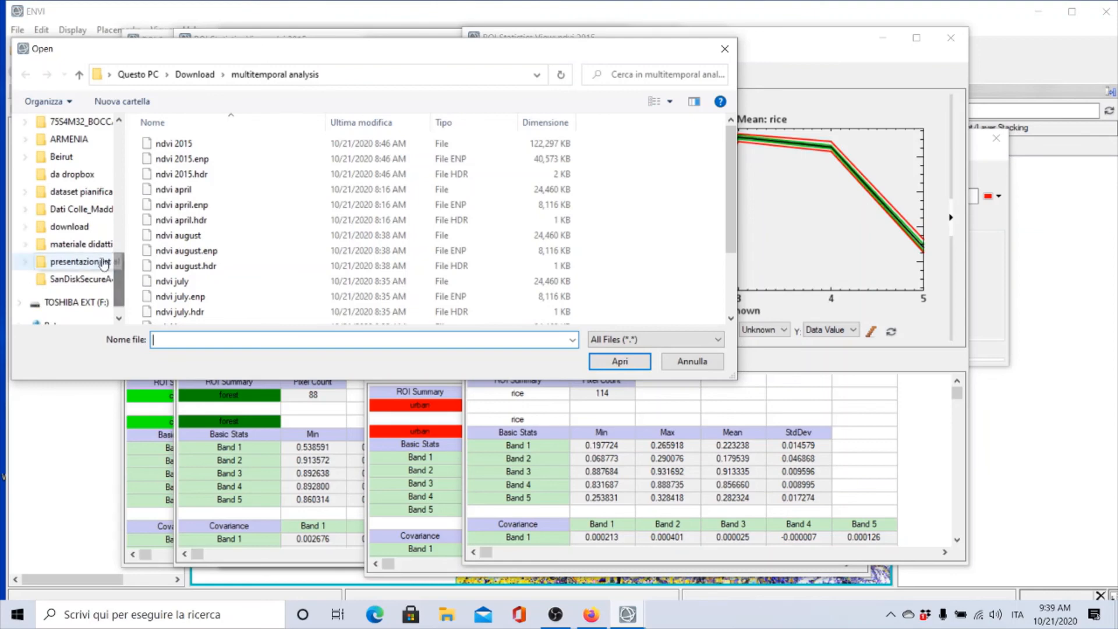
left_click(78, 244)
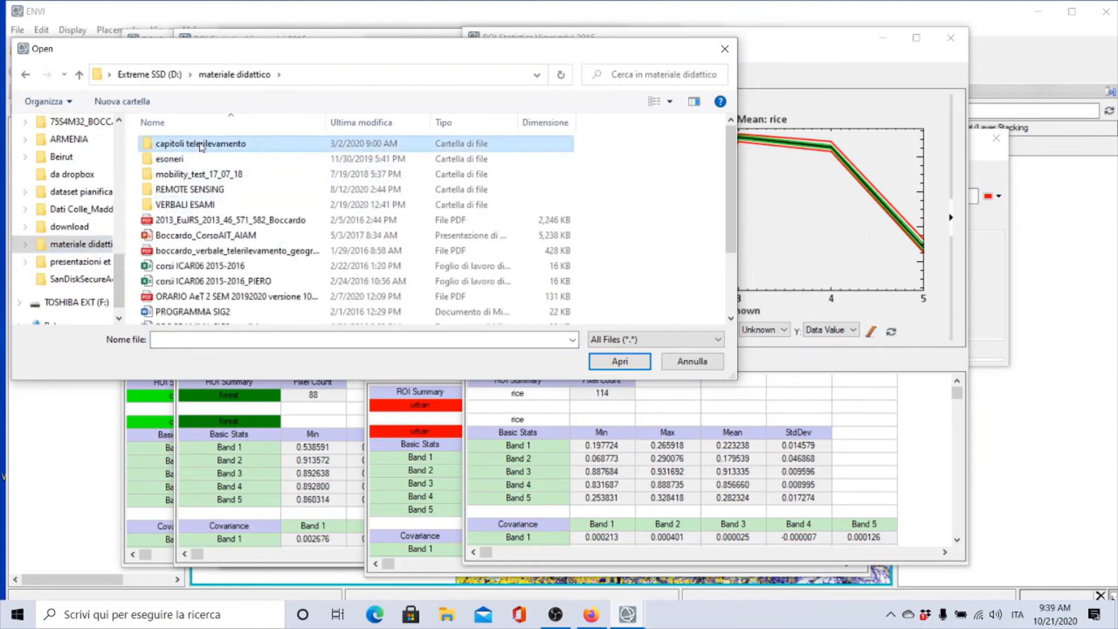
double_click(201, 145)
double_click(190, 159)
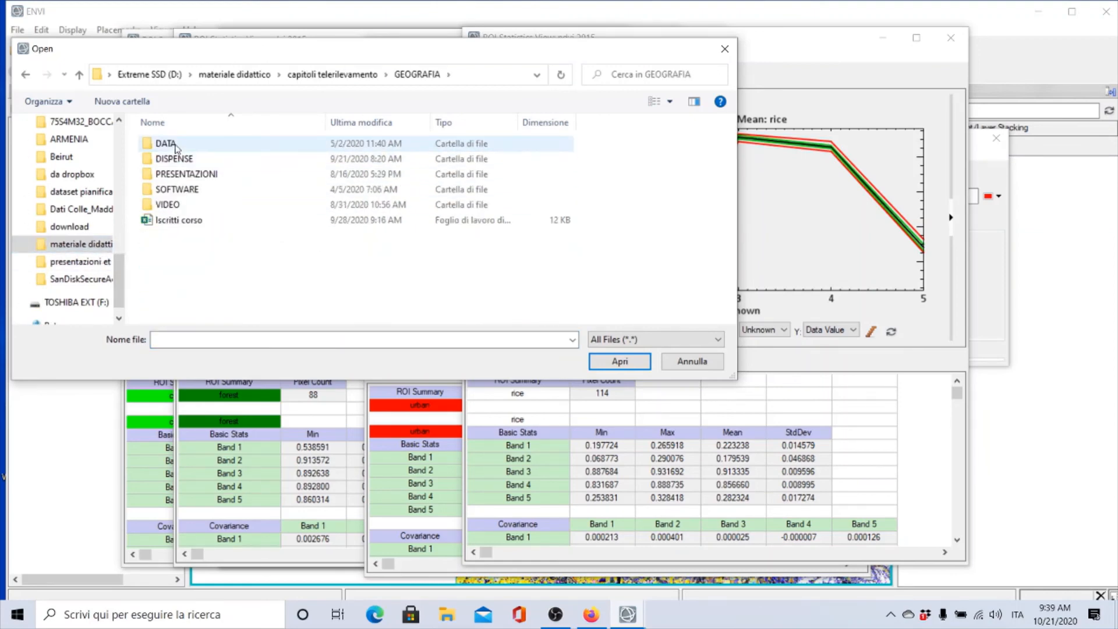
double_click(176, 146)
left_click(190, 161)
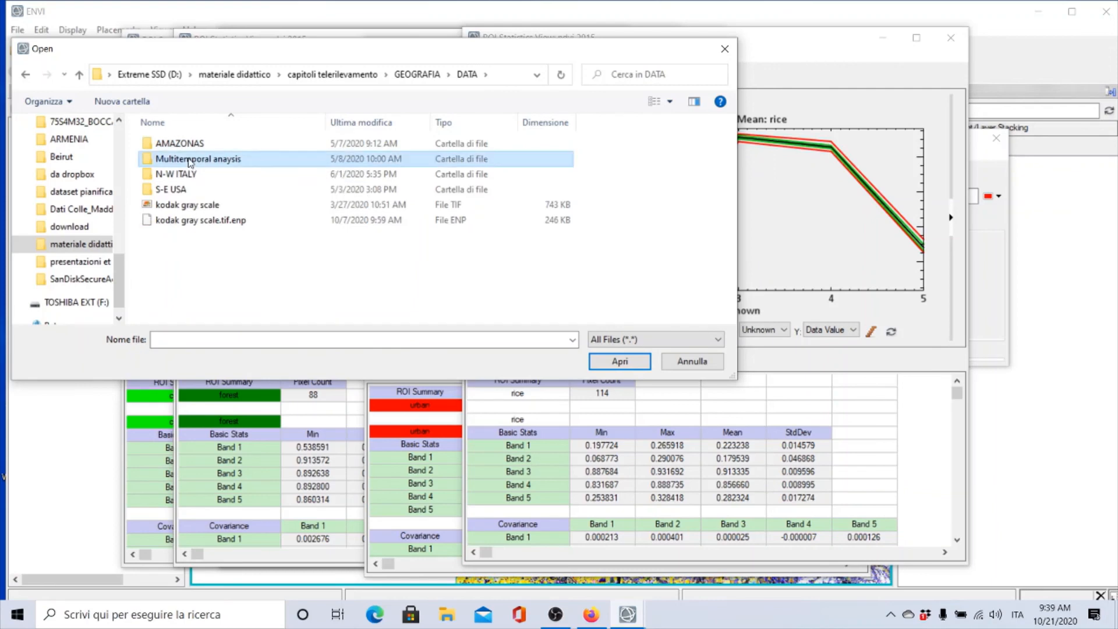
double_click(190, 160)
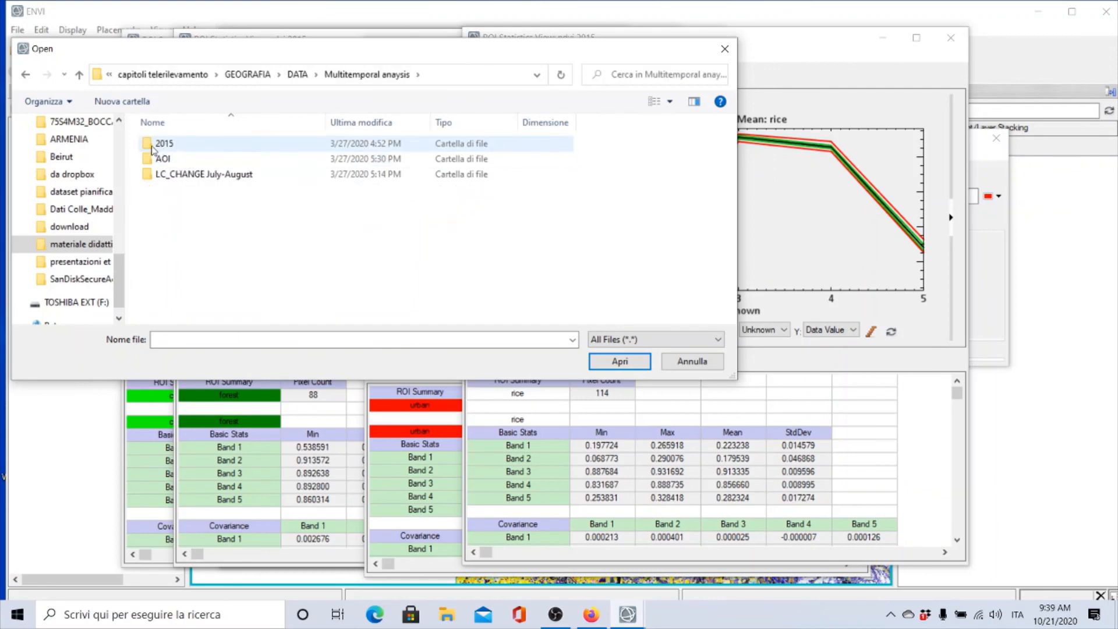
double_click(154, 178)
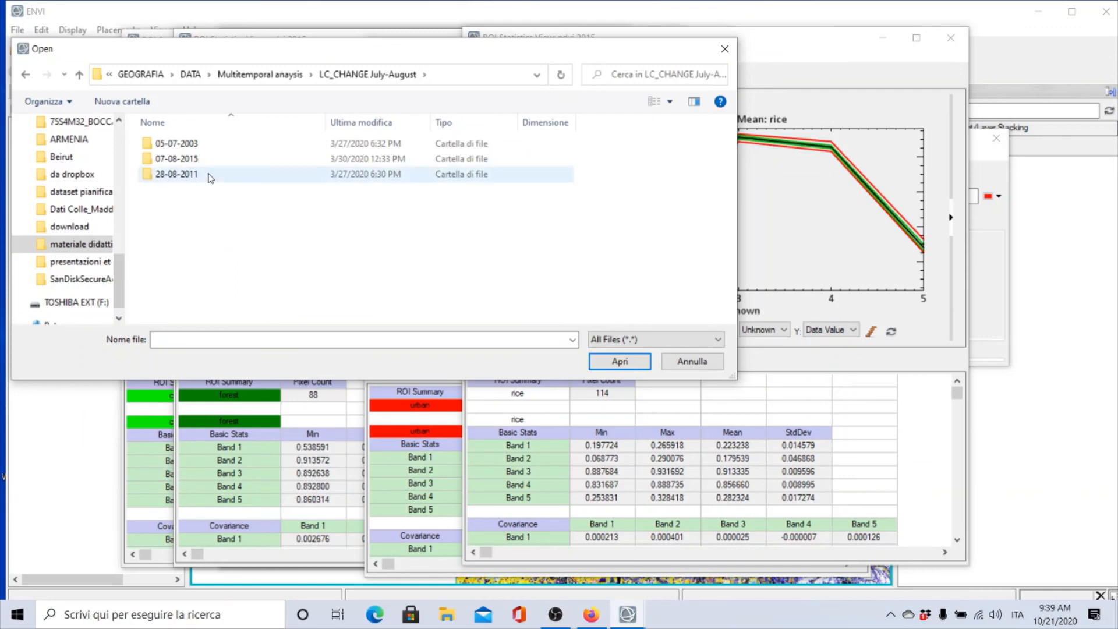
Browse the 05-07-2003, 28-08-2011 and 07-08-2015 scene folders to examine the available Landsat files
mouse_move(211, 177)
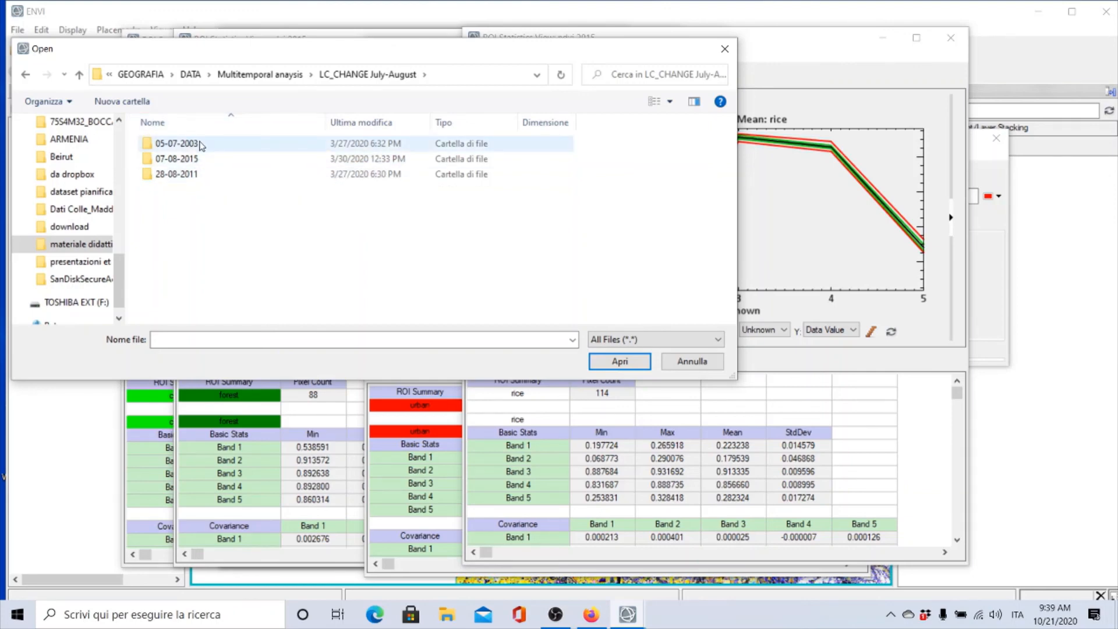
mouse_move(201, 144)
double_click(194, 145)
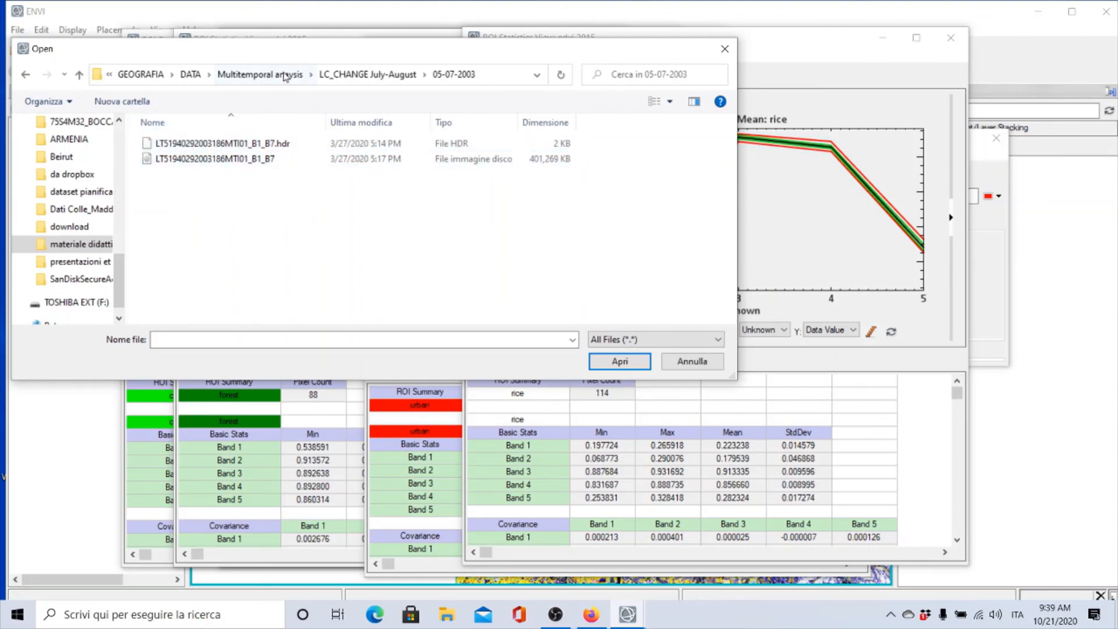
left_click(366, 75)
double_click(198, 174)
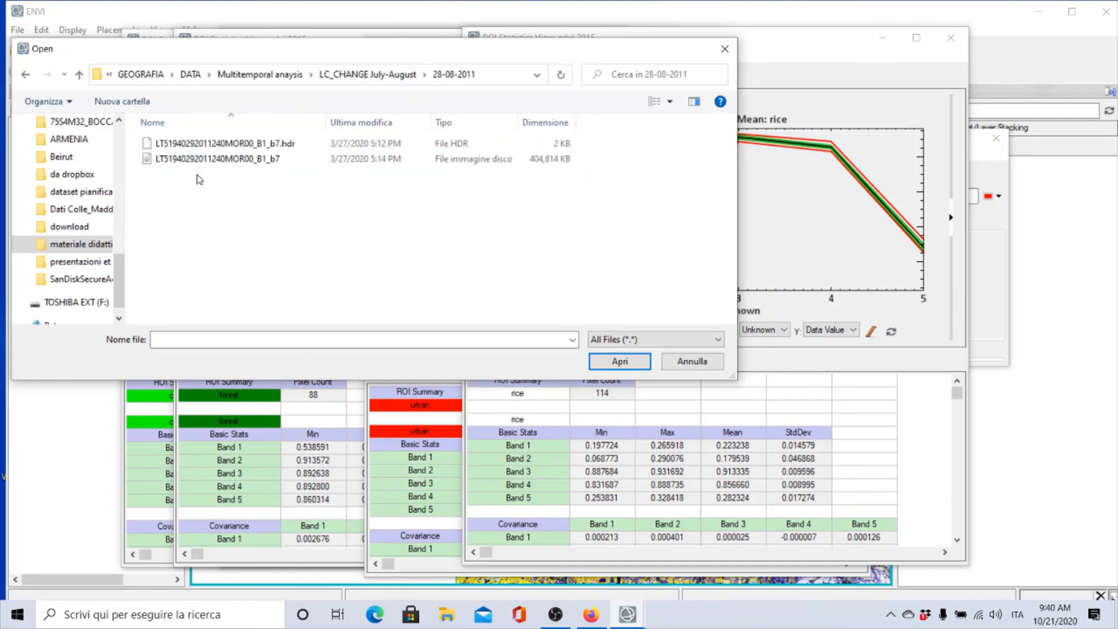
left_click(405, 76)
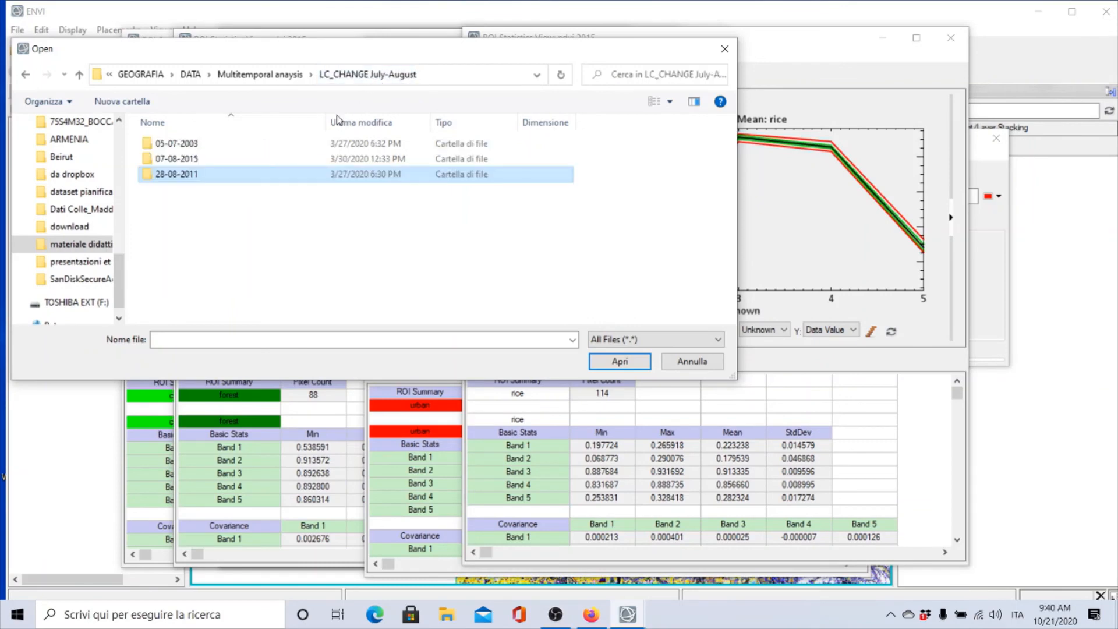
double_click(194, 159)
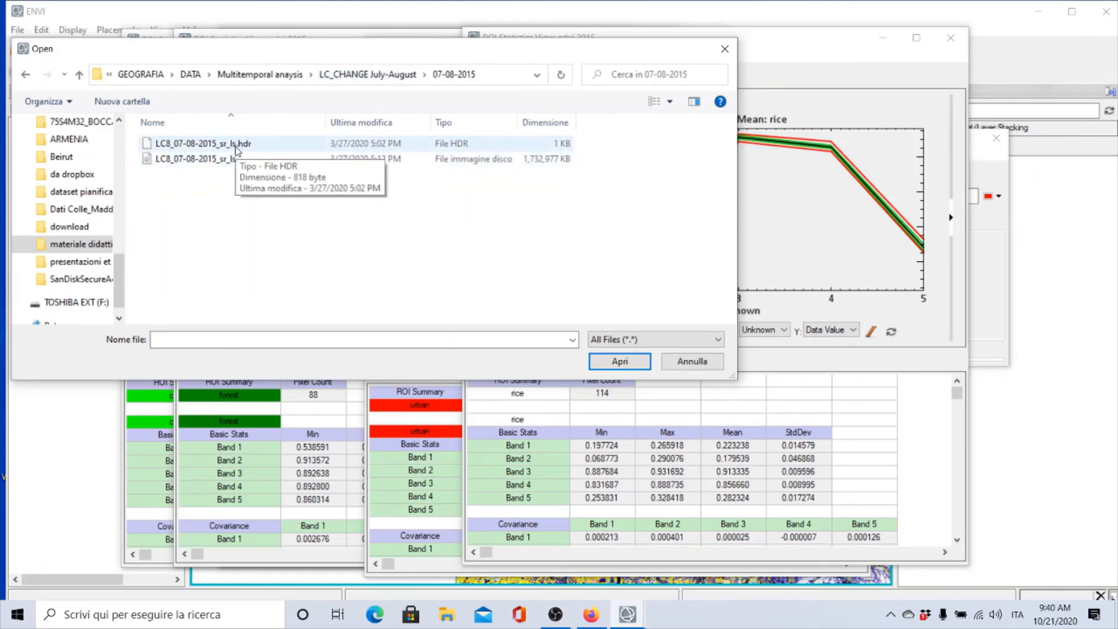
left_click(363, 75)
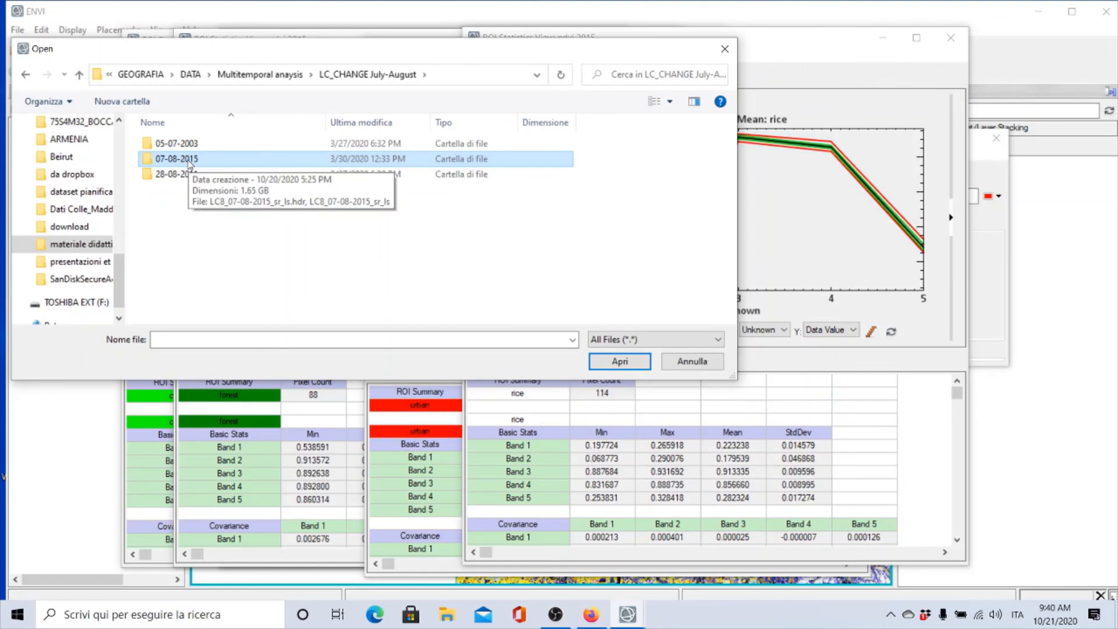
left_click(808, 51)
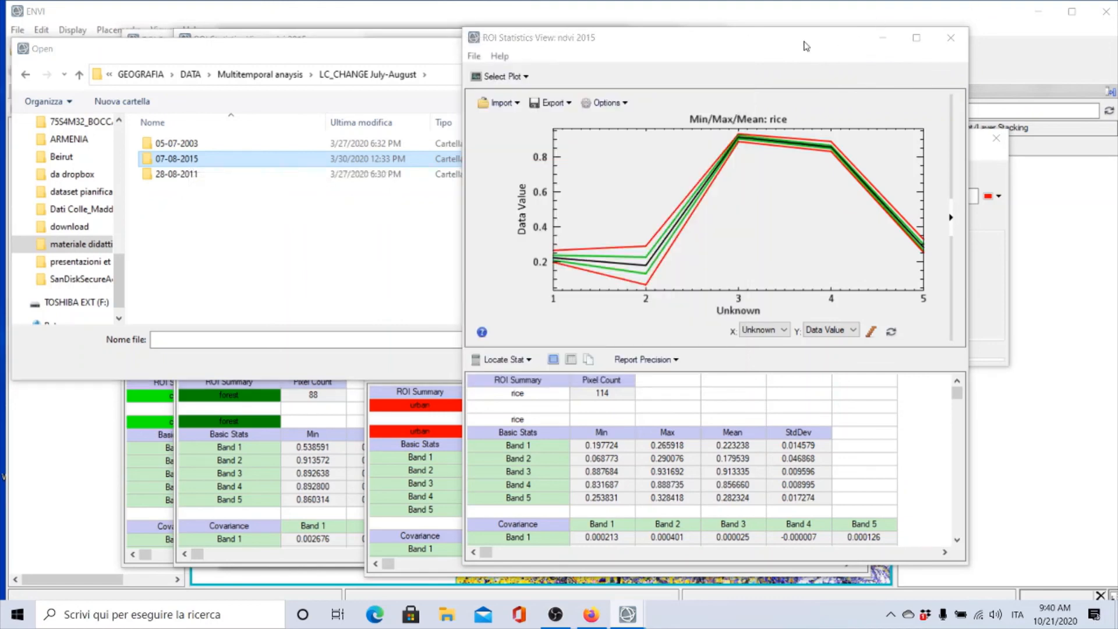